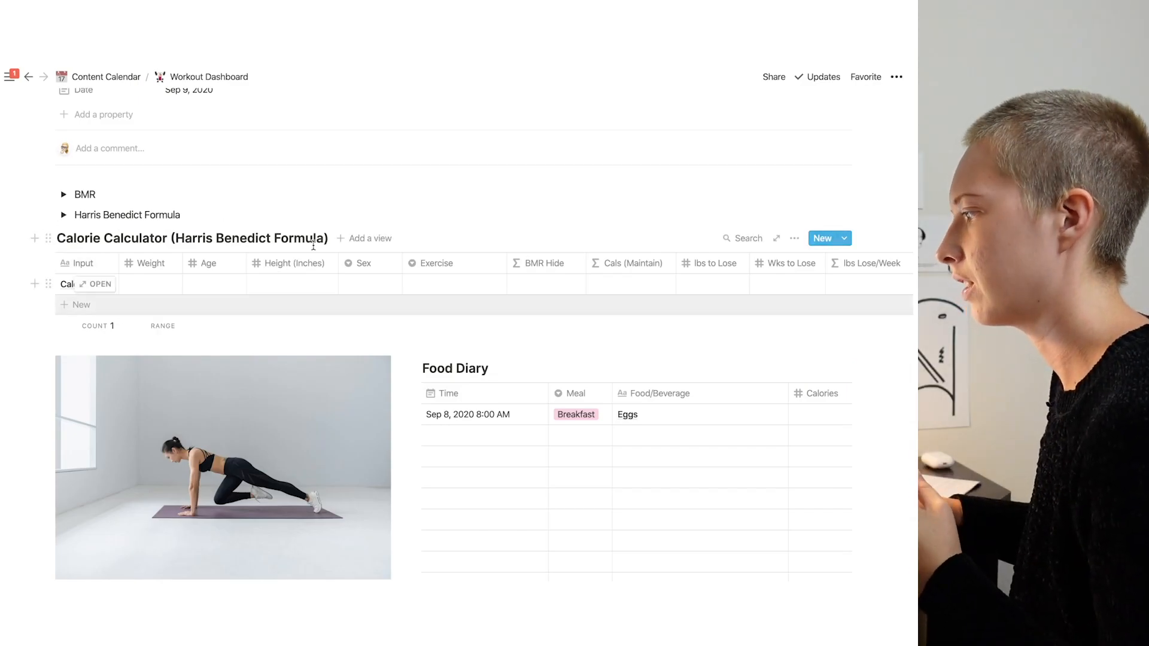
# Expand the BMR toggle above the calorie calculator and examine the terms of the women's formula
pyautogui.scroll(-3, 248, 242)
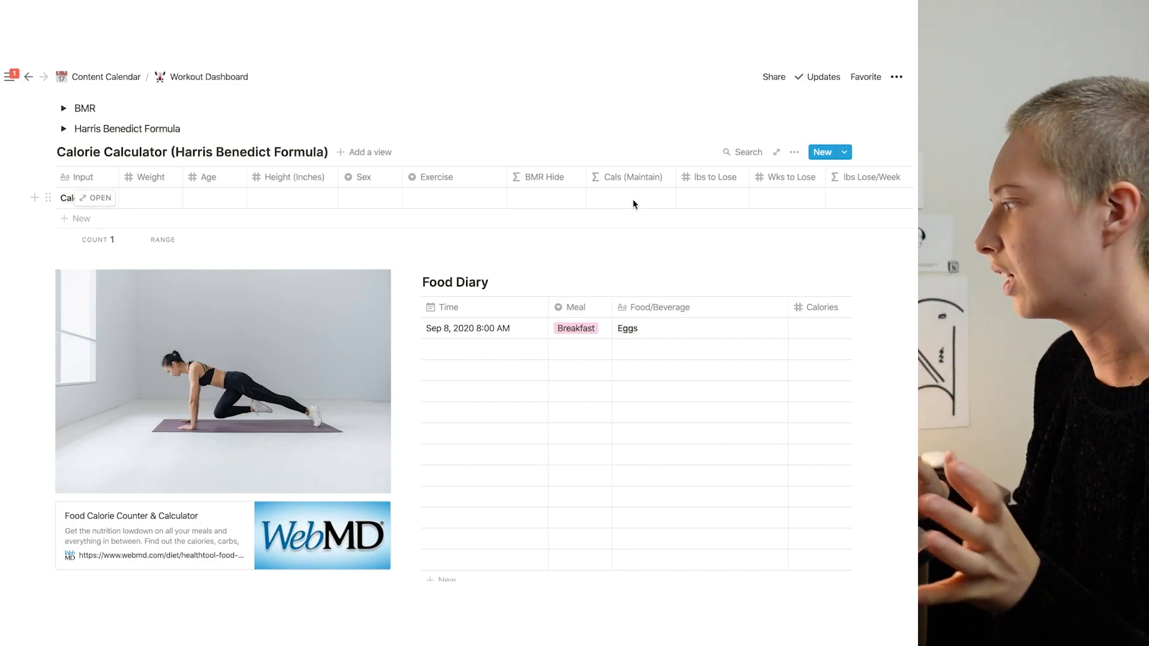
pyautogui.hscroll(3, 633, 198)
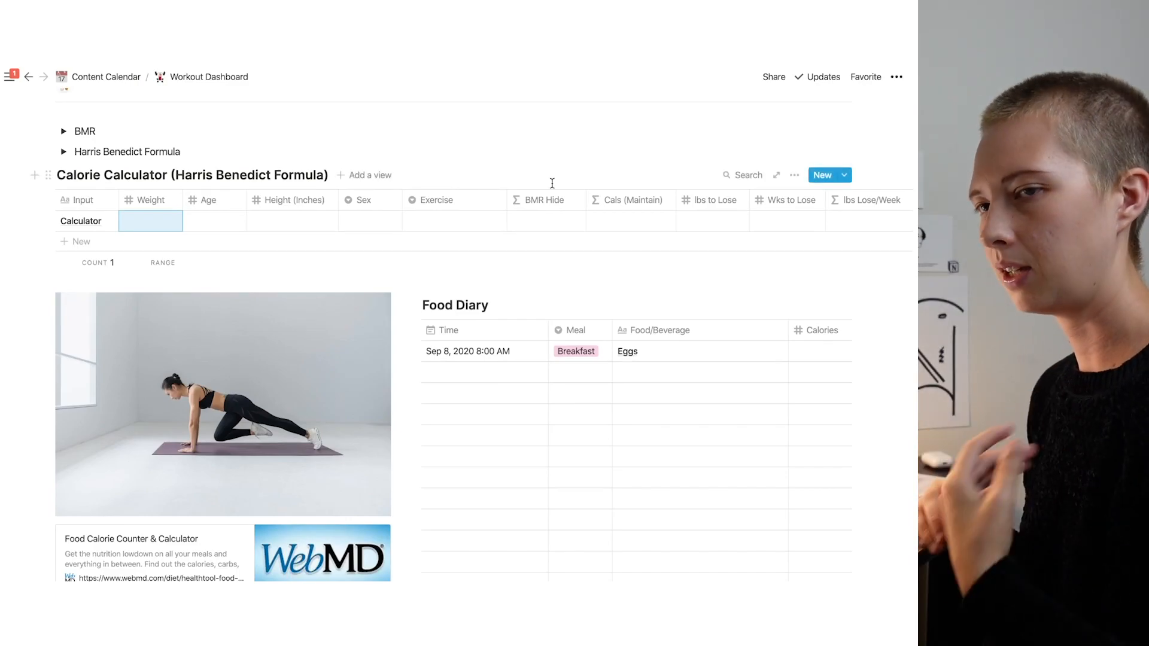
pyautogui.click(64, 132)
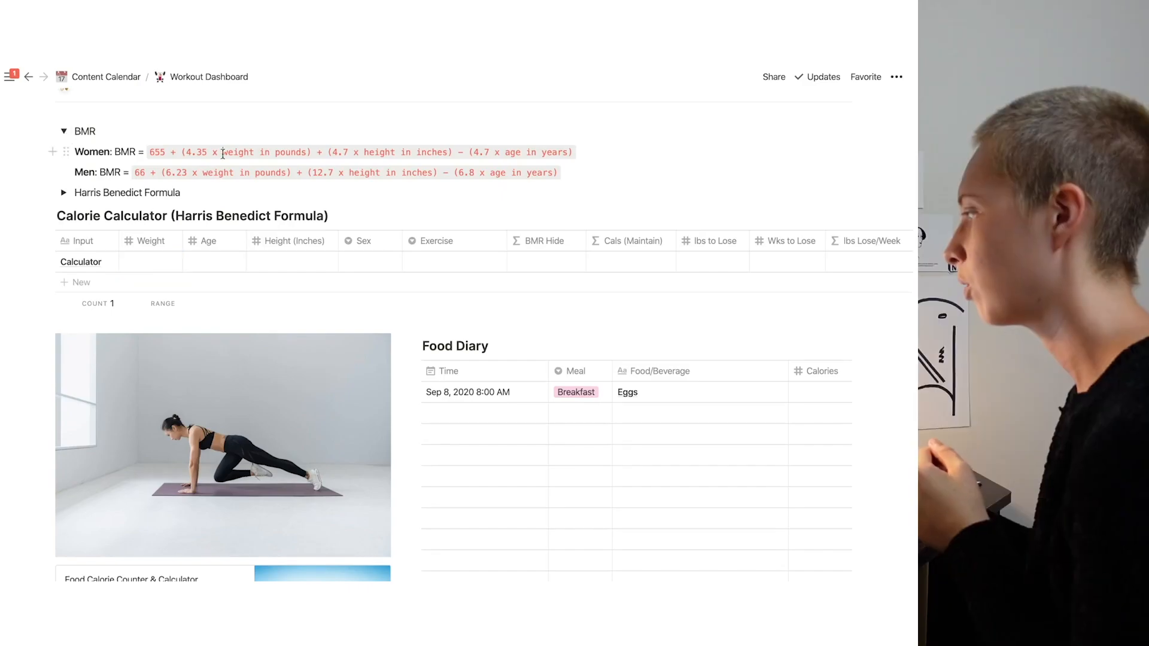
pyautogui.moveTo(223, 154); pyautogui.dragTo(569, 152)
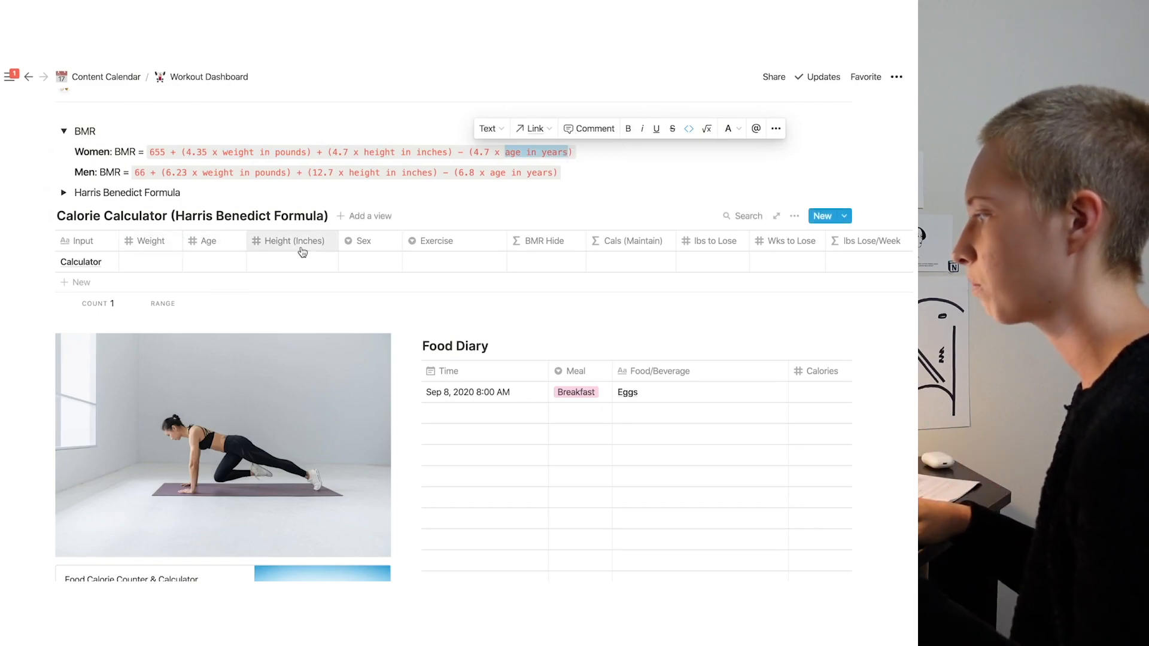
# Enter a weight of 132 and an age of 26 in the Calculator row
pyautogui.click(146, 262)
pyautogui.write('132')
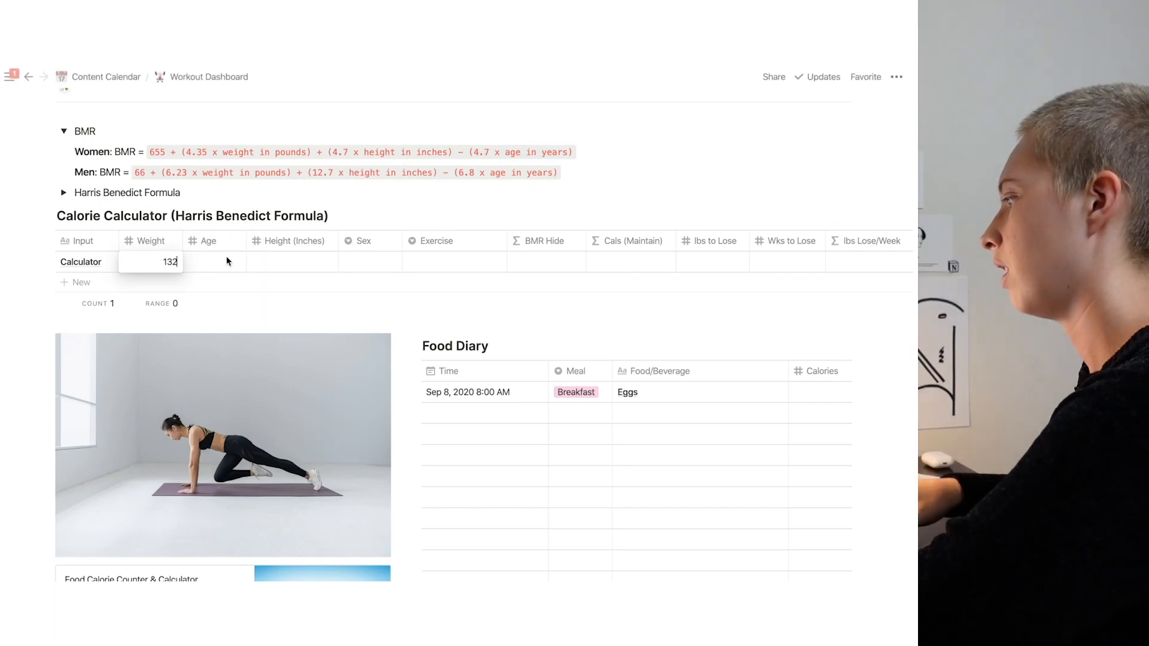
pyautogui.press('Return')
pyautogui.click(219, 261)
pyautogui.write('26')
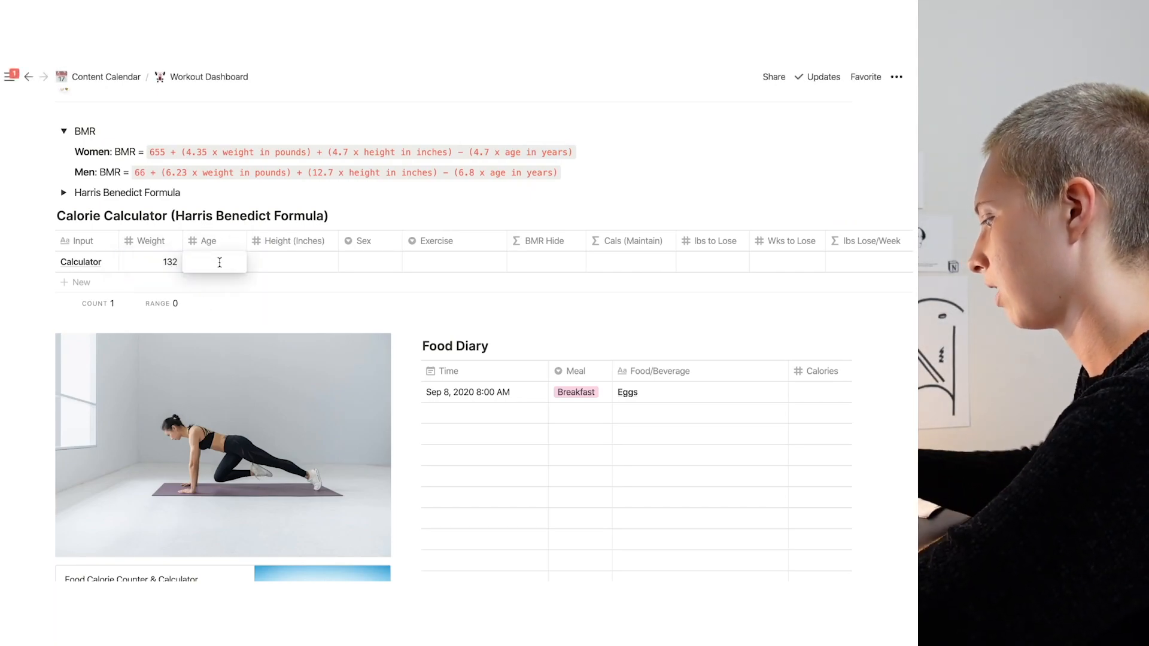
pyautogui.press('Return')
# Complete the Calculator row's inputs with height 65 inches, sex F and exercise level Moderate
pyautogui.click(305, 261)
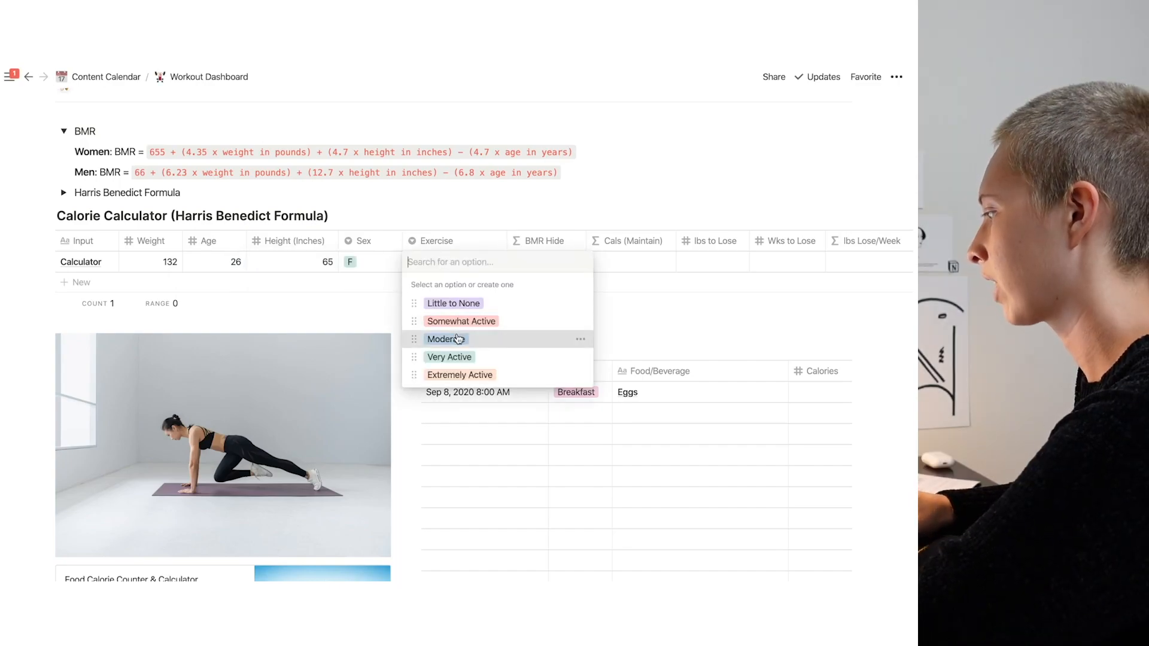
pyautogui.click(451, 335)
pyautogui.click(531, 315)
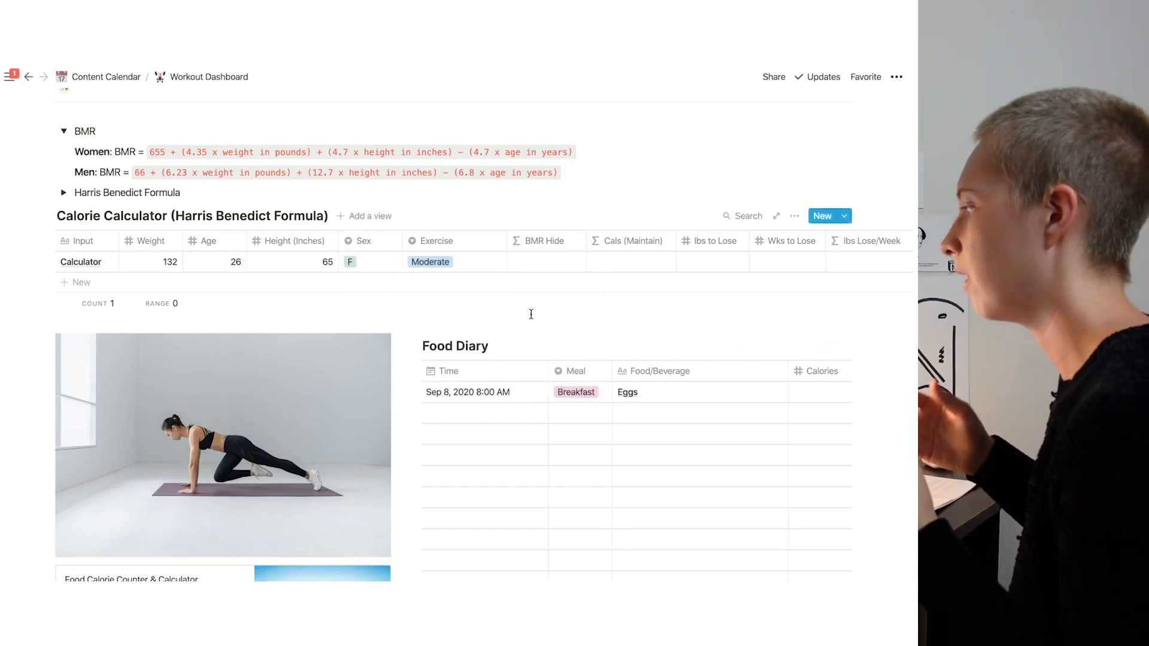
# Start the BMR Hide formula with the nested placeholder skeleton if(__,__, if(__,__, __))
pyautogui.click(543, 266)
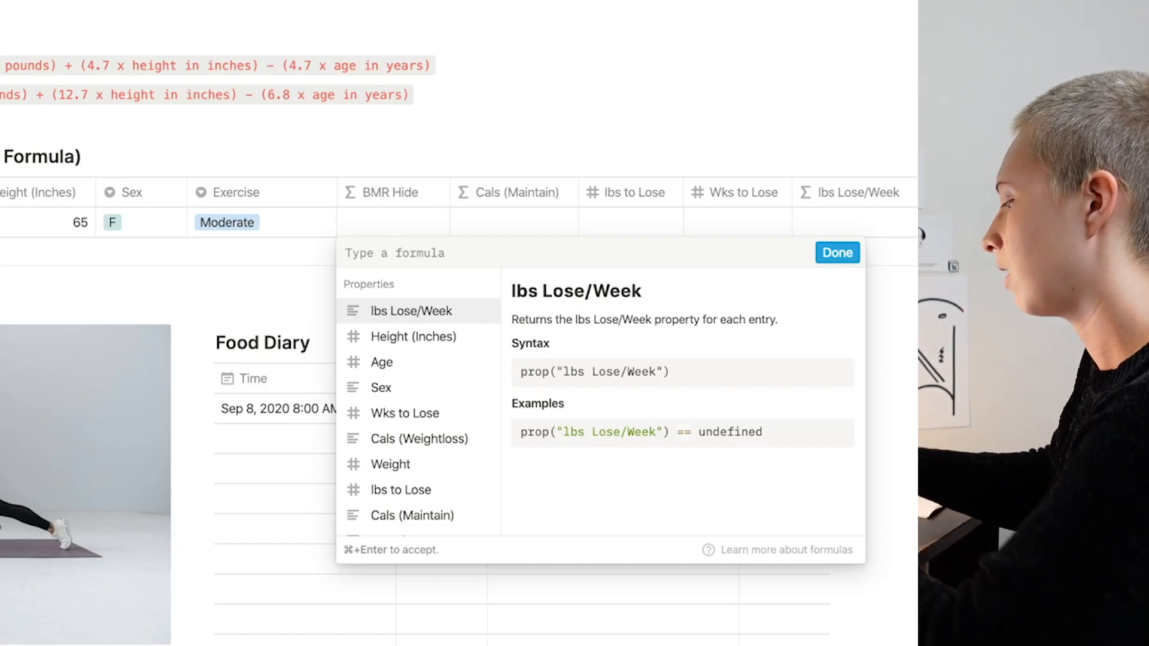
pyautogui.write('if(__')
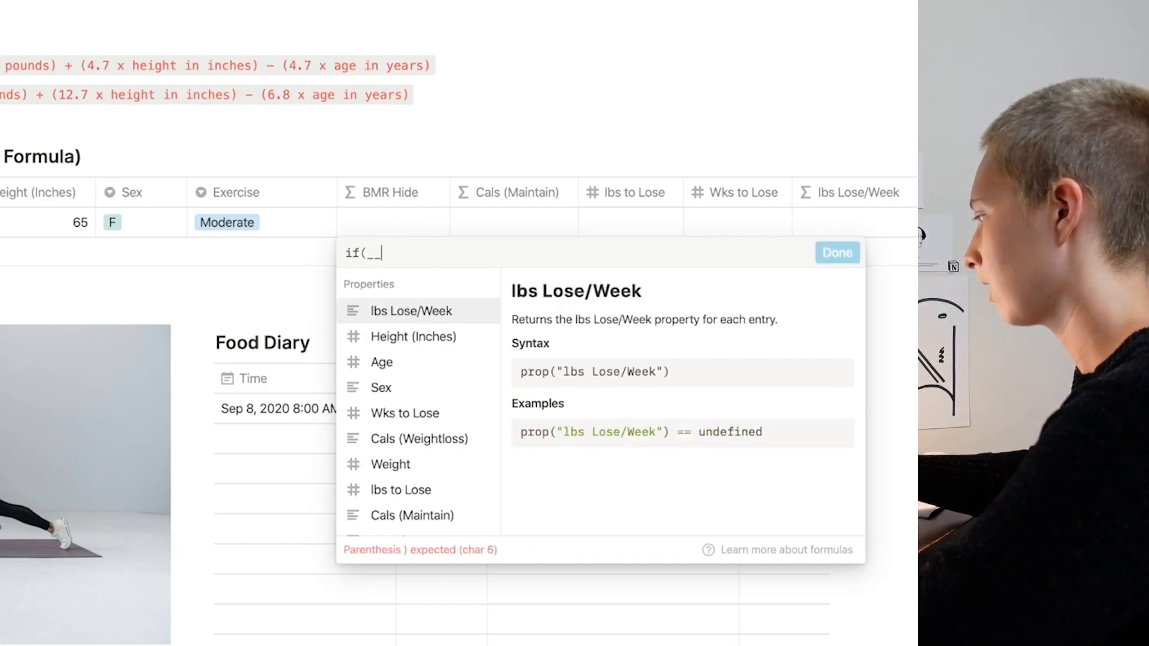
pyautogui.write(',__, i')
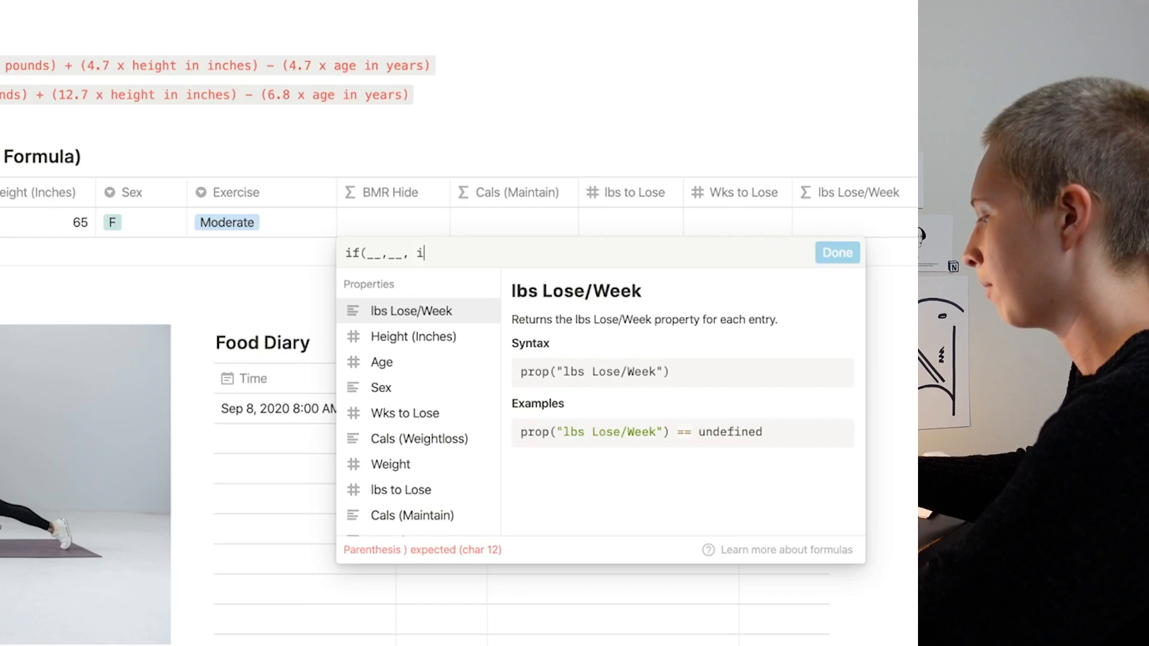
pyautogui.write('f(__,__,')
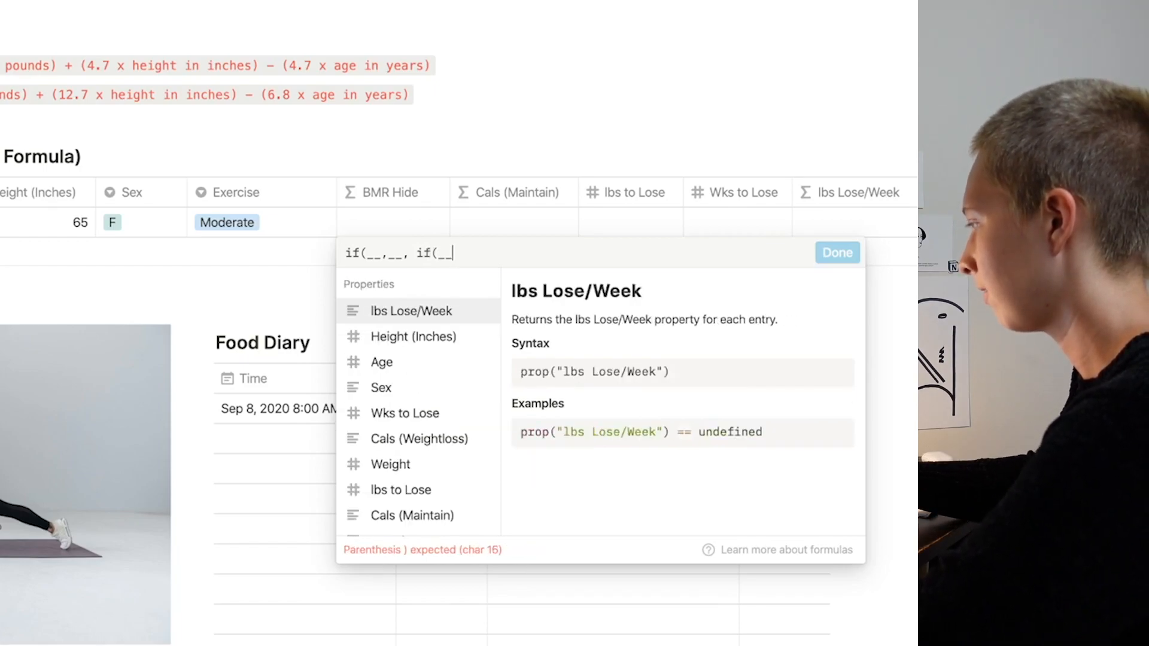
pyautogui.write(' __)')
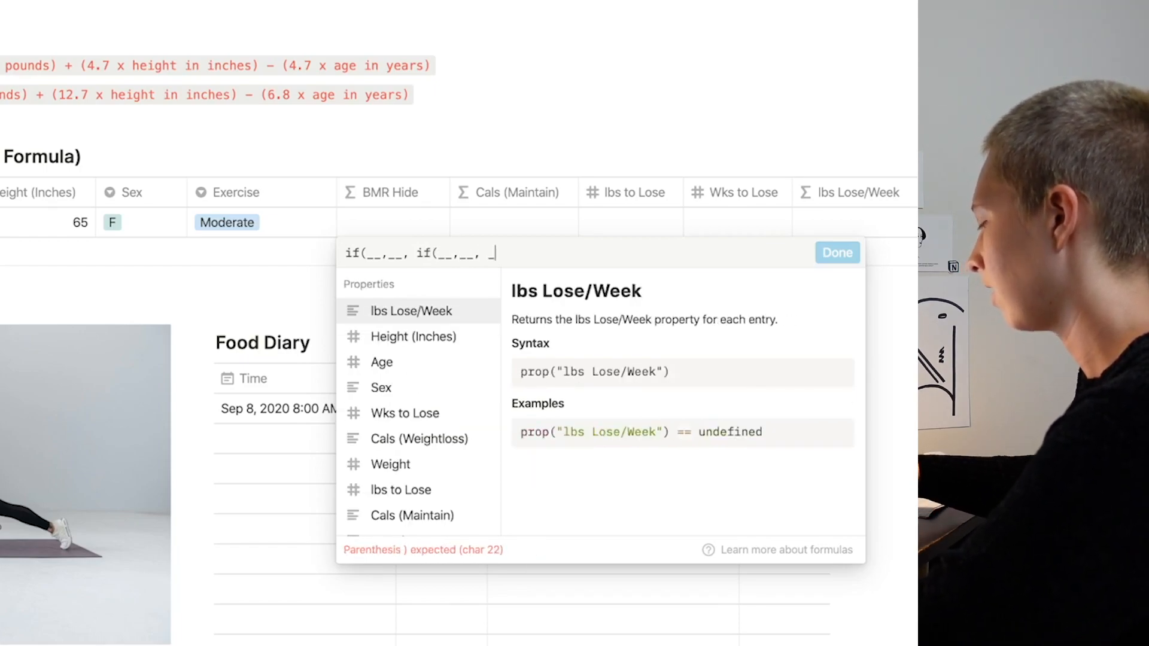
pyautogui.write(')')
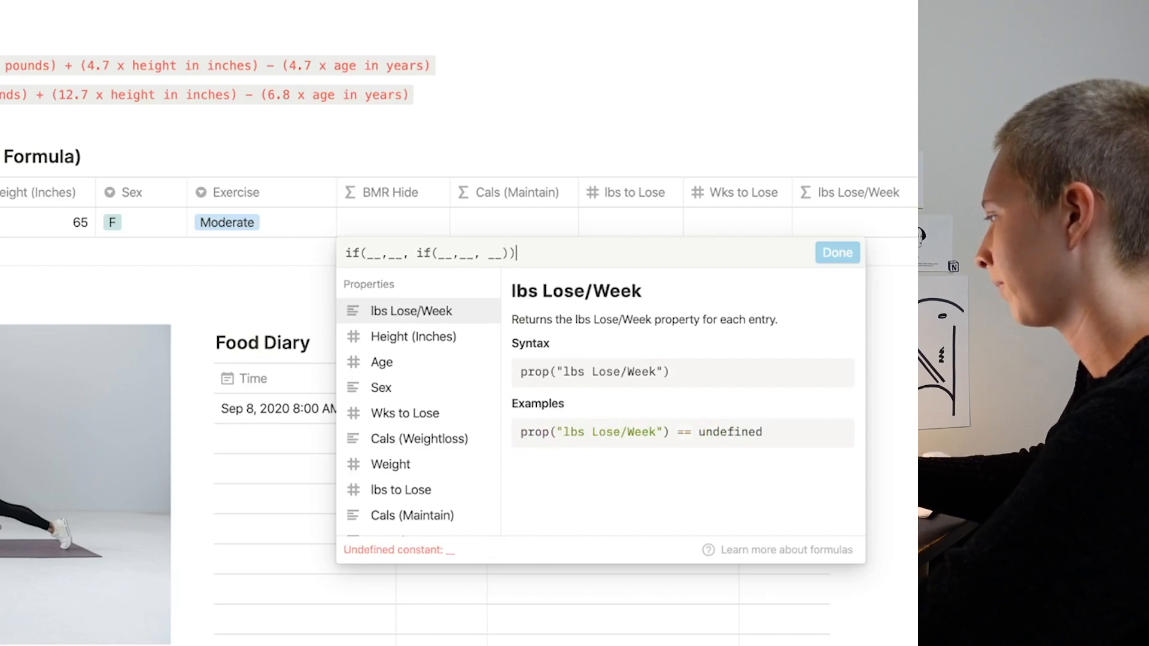
# Replace the outer if's condition placeholder with prop("Sex") == "F"
pyautogui.doubleClick(375, 253)
pyautogui.write('prop')
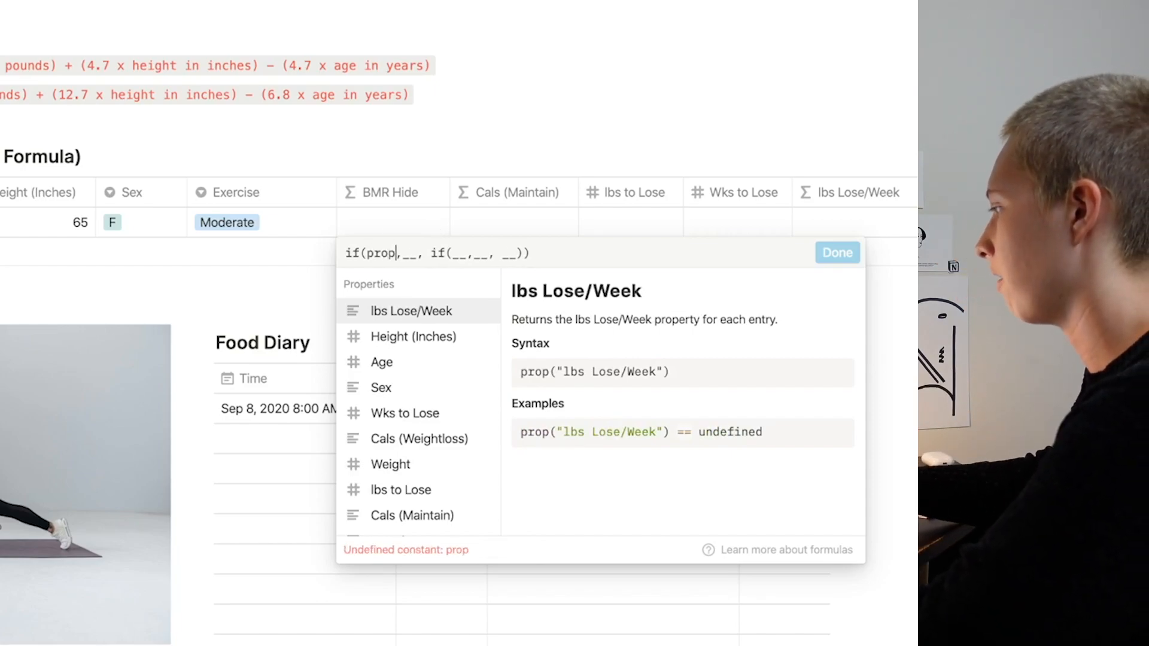
pyautogui.click(410, 387)
pyautogui.write('== "F"')
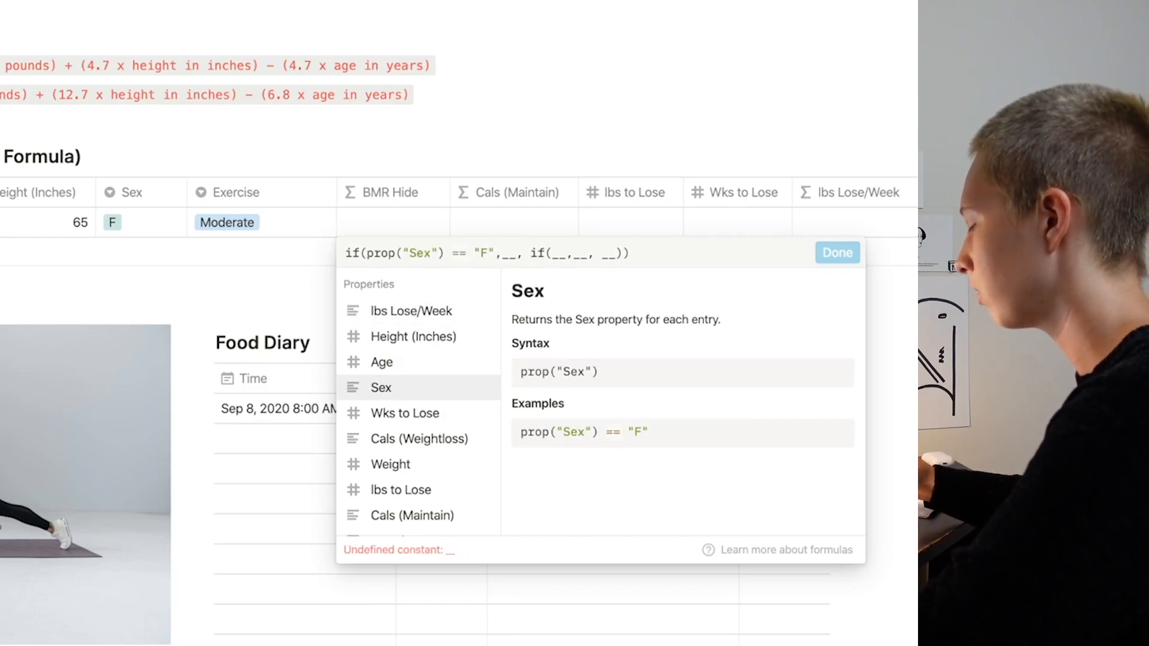
# Replace the female result placeholder with 655 + 4.35 * prop("Weight") + 4.7
pyautogui.press('Right')
pyautogui.press('Right')
pyautogui.press('Right')
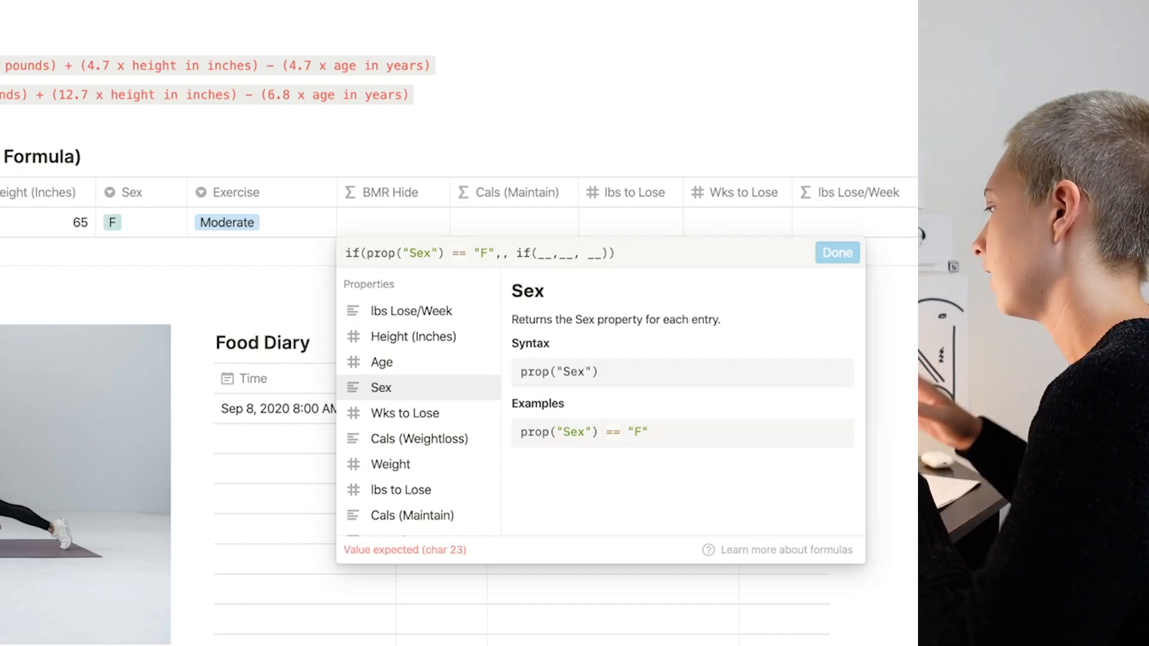
pyautogui.press('BackSpace')
pyautogui.press('BackSpace')
pyautogui.write('655 + ')
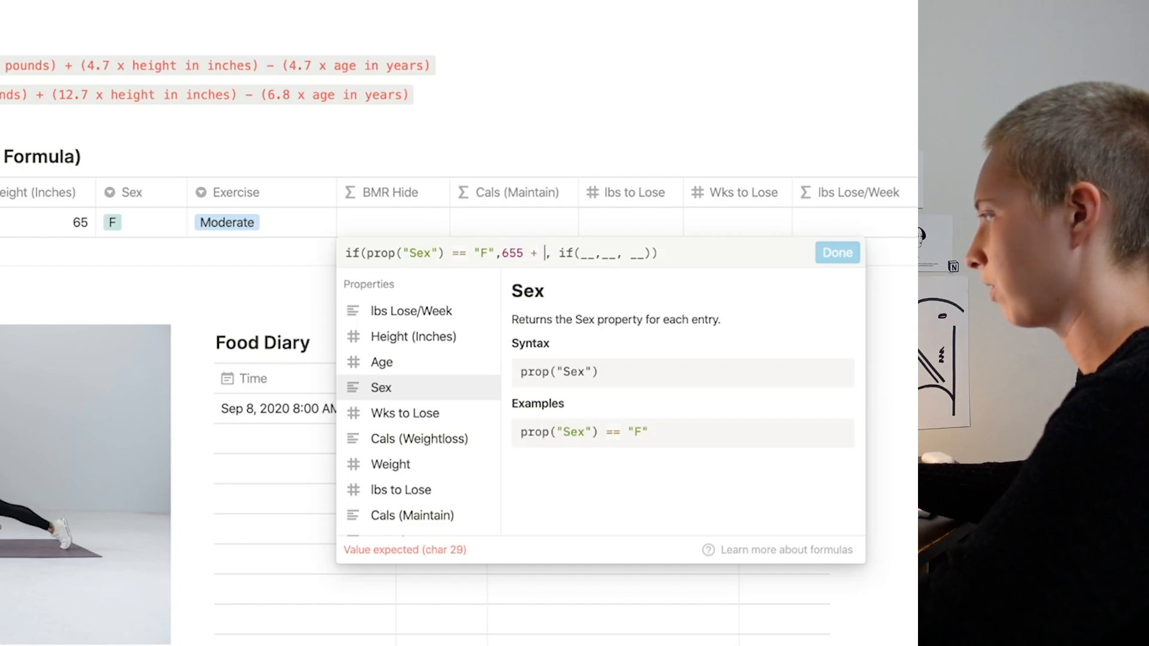
pyautogui.write('4.35 * prop')
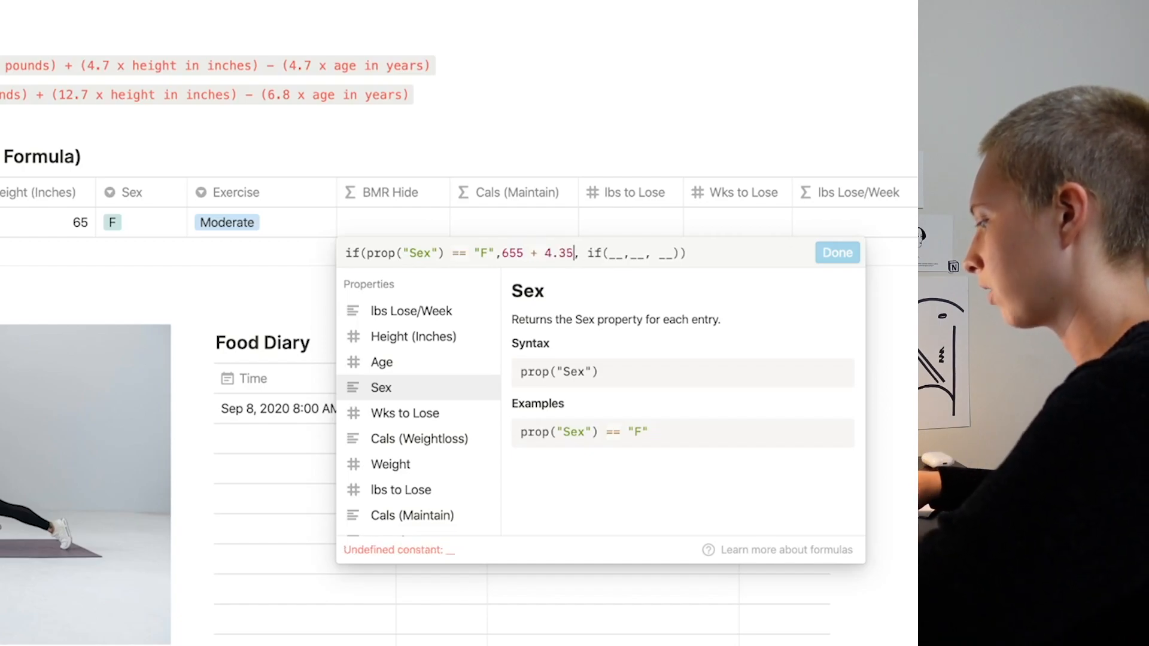
pyautogui.write('("Weight") + 4.7')
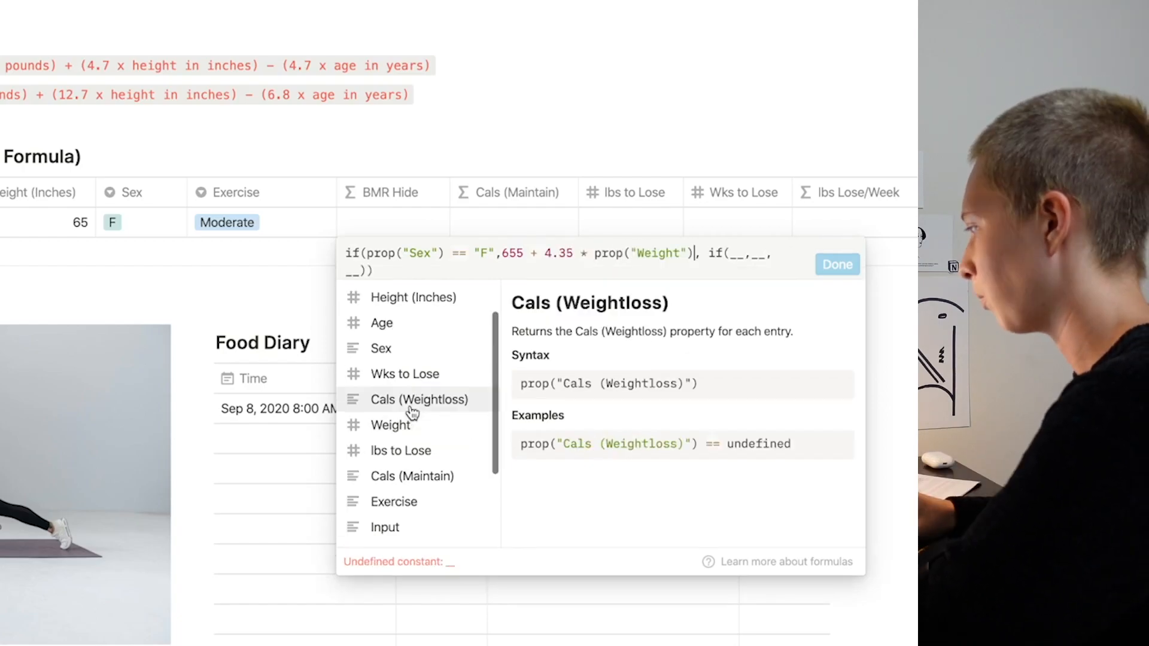
# Complete the female result by multiplying the final 4.7 by prop("Height (Inches)") and subtracting 4.7 * prop("Age")
pyautogui.write(' * p')
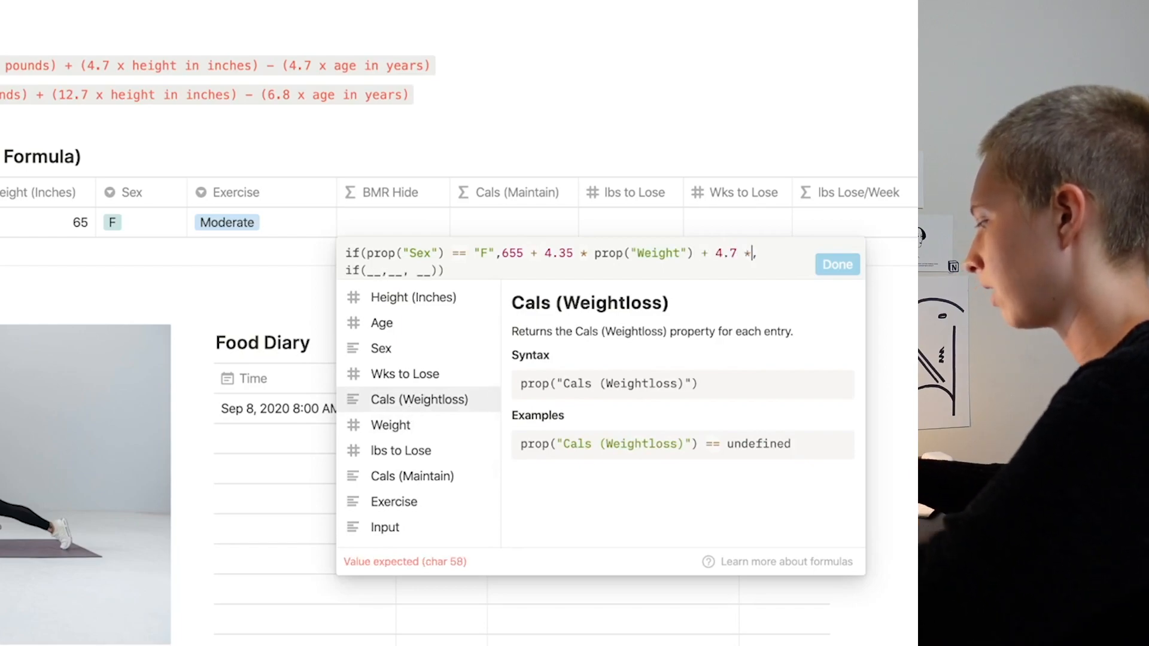
pyautogui.write('rop')
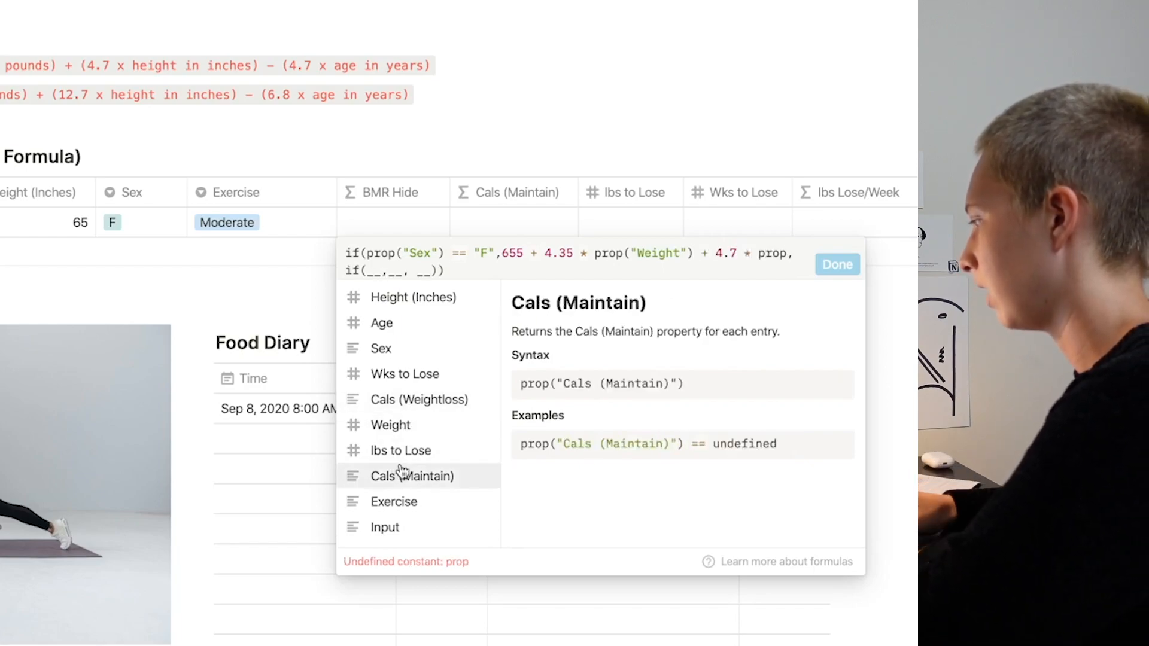
pyautogui.scroll(2, 411, 479)
pyautogui.click(423, 350)
pyautogui.write('- ')
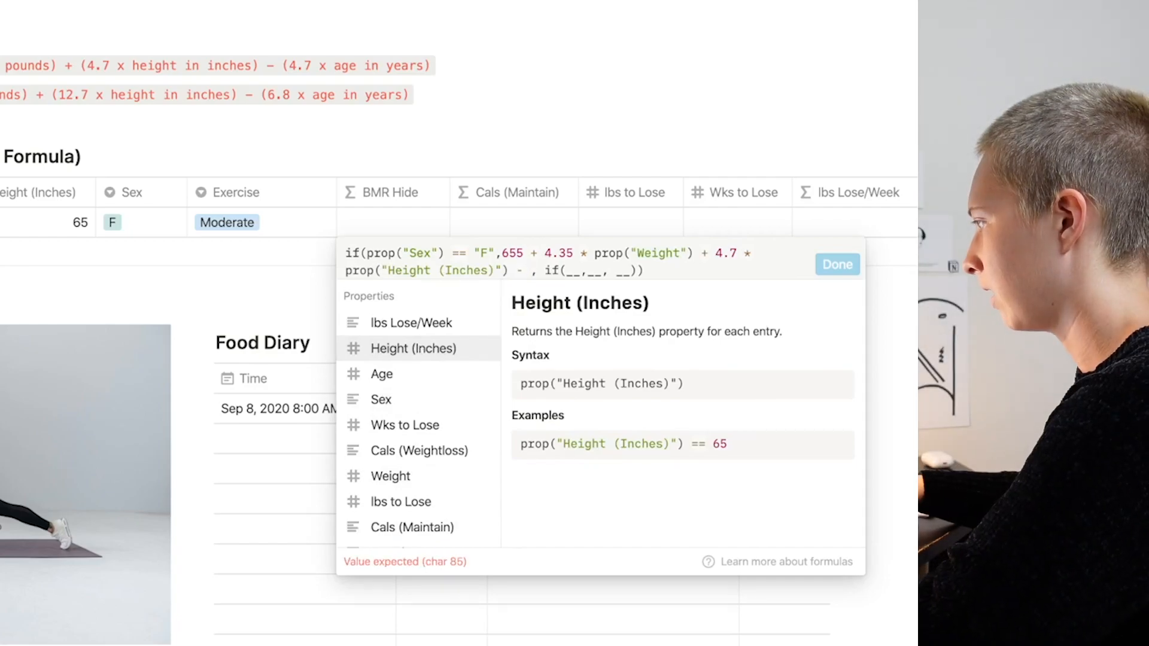
pyautogui.write('4.7 * ')
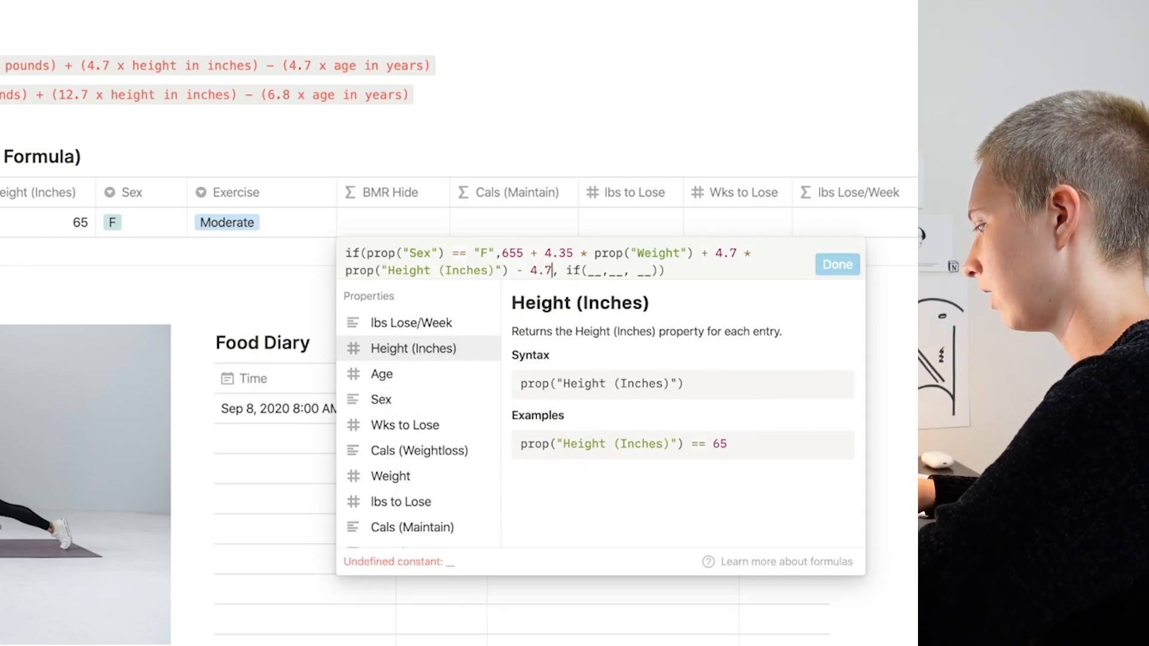
pyautogui.write('prop')
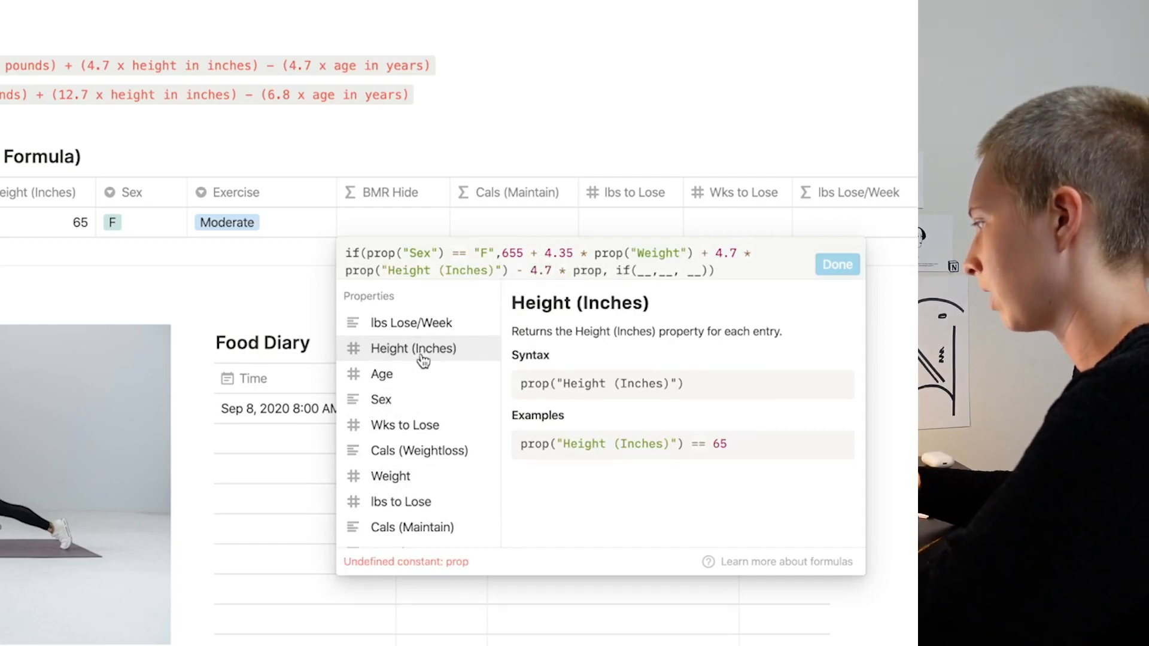
pyautogui.click(423, 383)
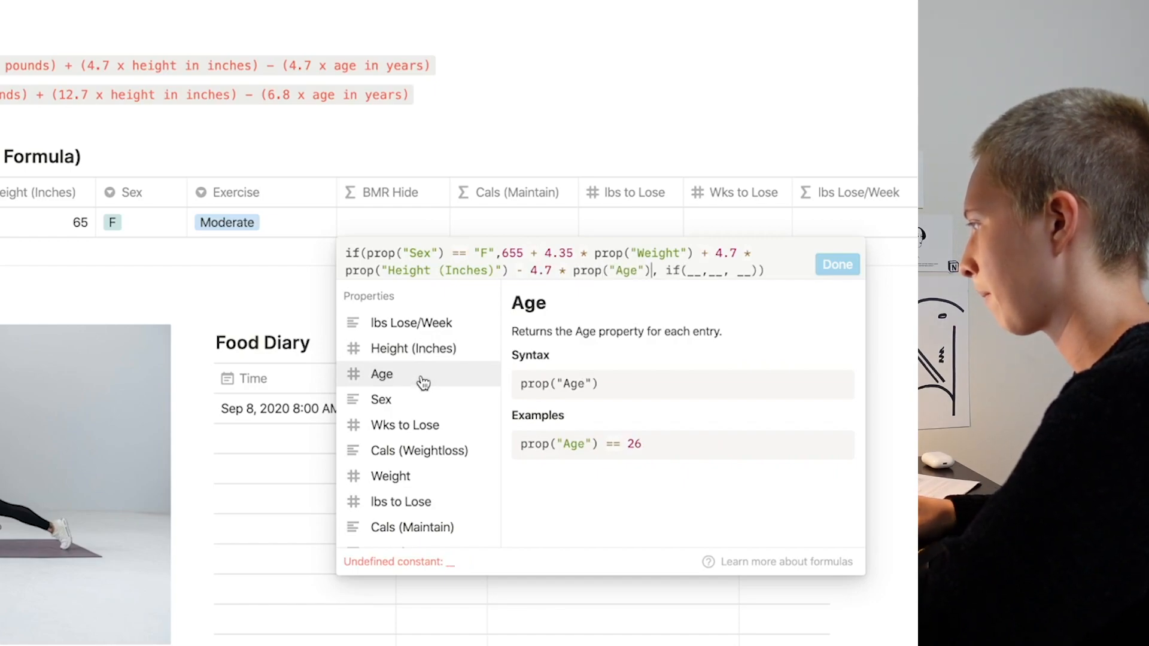
# Replace the inner if's condition placeholder with prop("Sex") == "M"
pyautogui.press('Right')
pyautogui.press('Right')
pyautogui.press('Right')
pyautogui.press('Right')
pyautogui.press('Right')
pyautogui.press('Right')
pyautogui.press('Right')
pyautogui.press('BackSpace')
pyautogui.press('BackSpace')
pyautogui.write('prop')
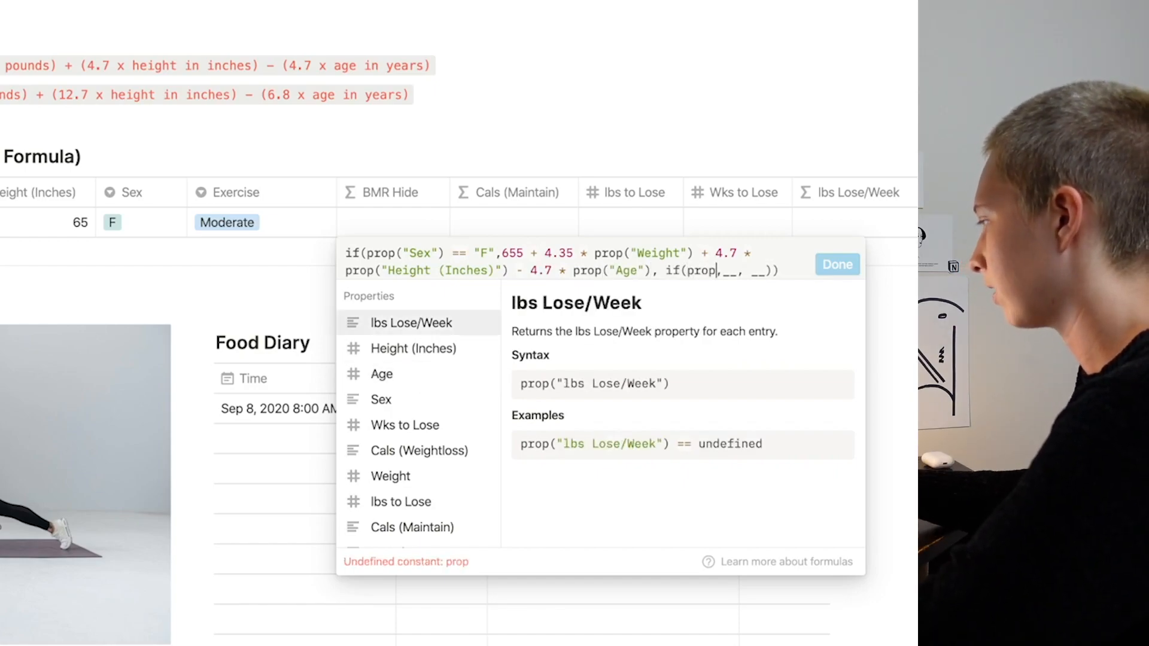
pyautogui.write('("Sex") == "')
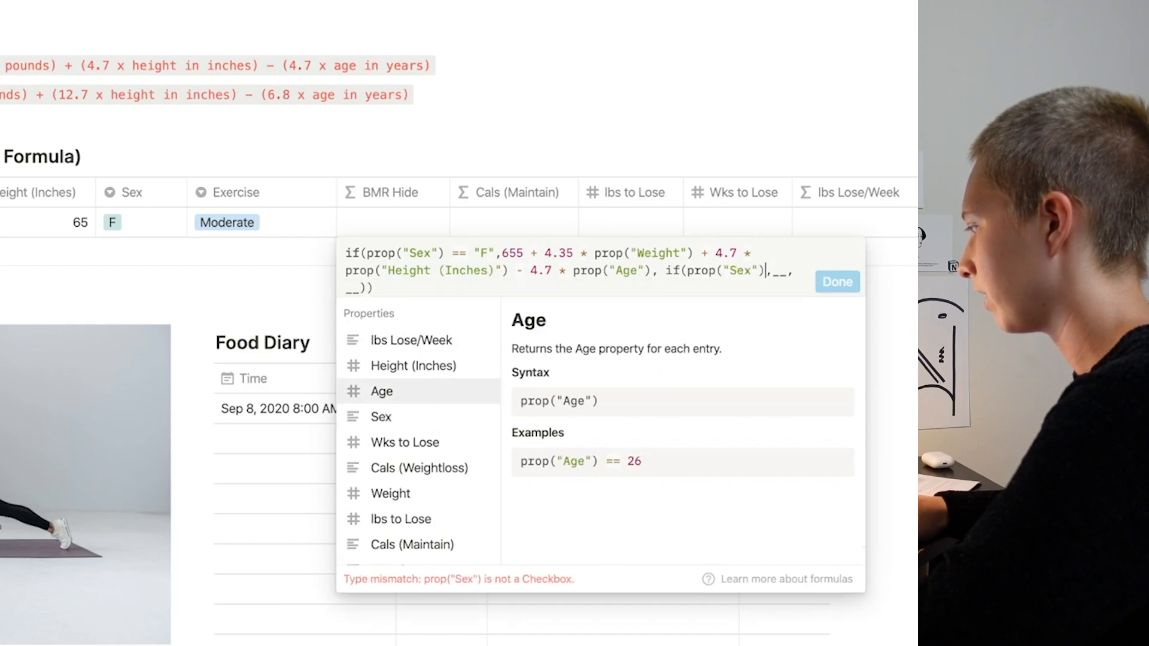
pyautogui.write('M"')
# Replace the male result placeholder with 66 + 6.23 * prop("Weight")
pyautogui.press('Right')
pyautogui.press('Right')
pyautogui.press('Right')
pyautogui.press('BackSpace')
pyautogui.press('BackSpace')
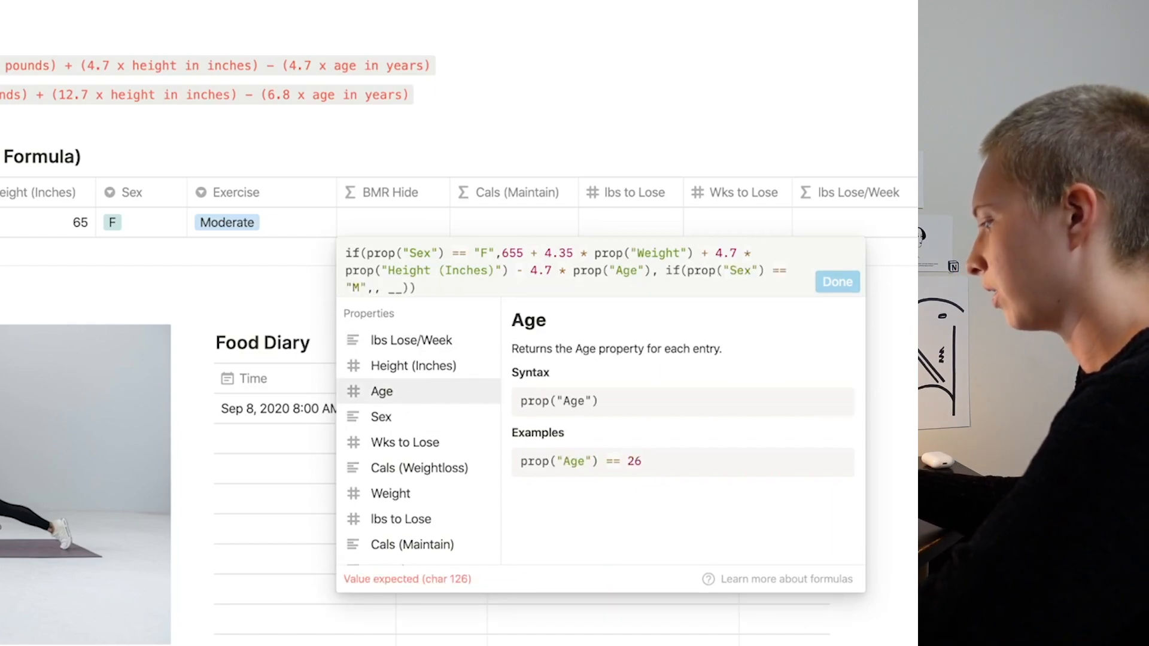
pyautogui.write('66 + ')
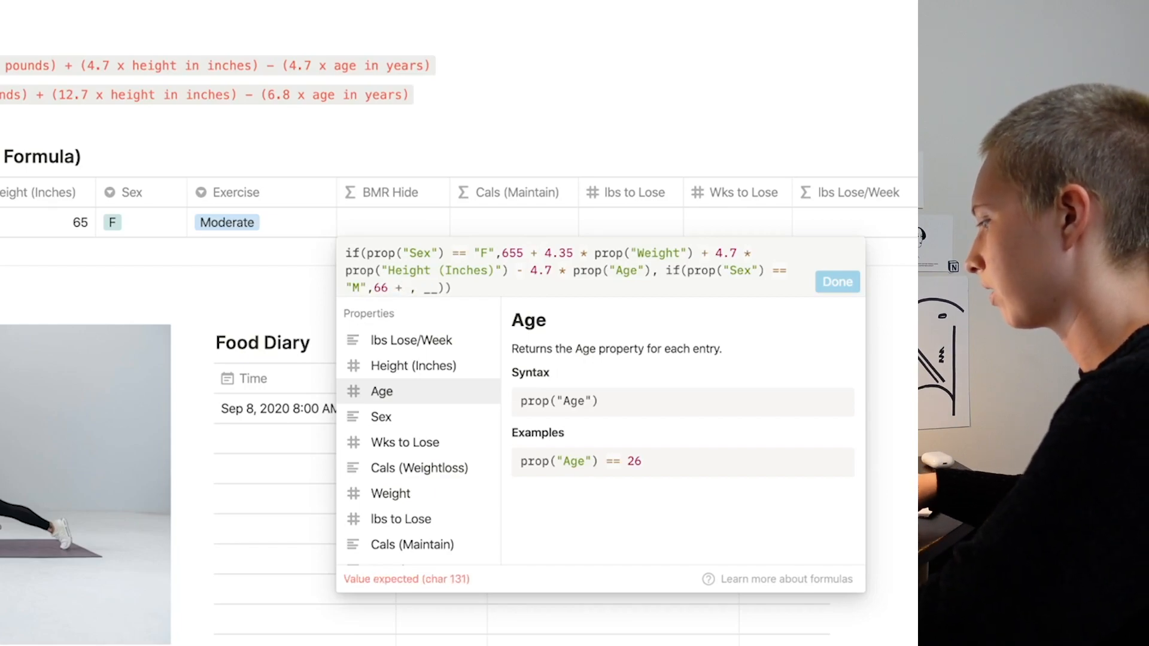
pyautogui.write('6.23')
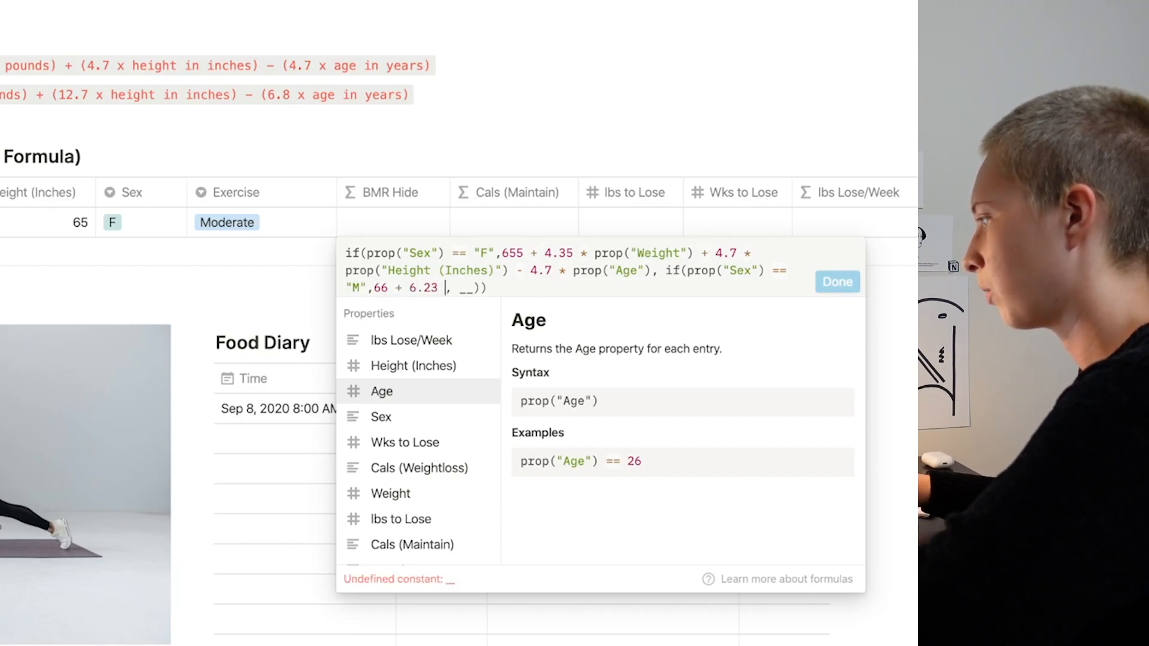
pyautogui.write(' * ')
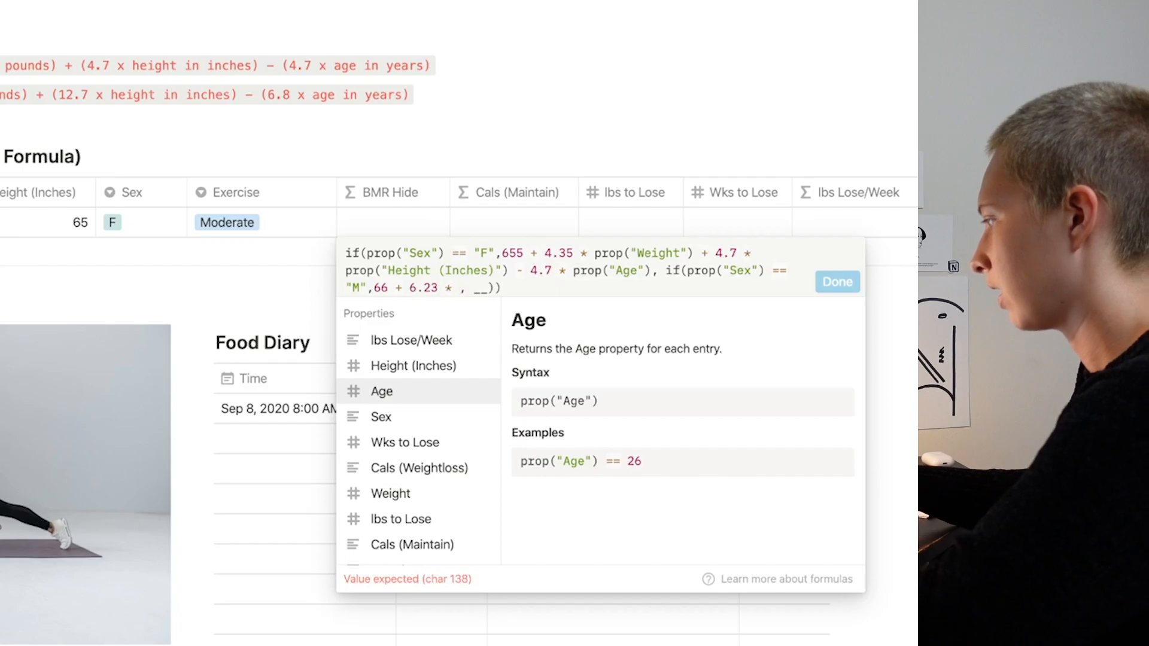
pyautogui.write('prop')
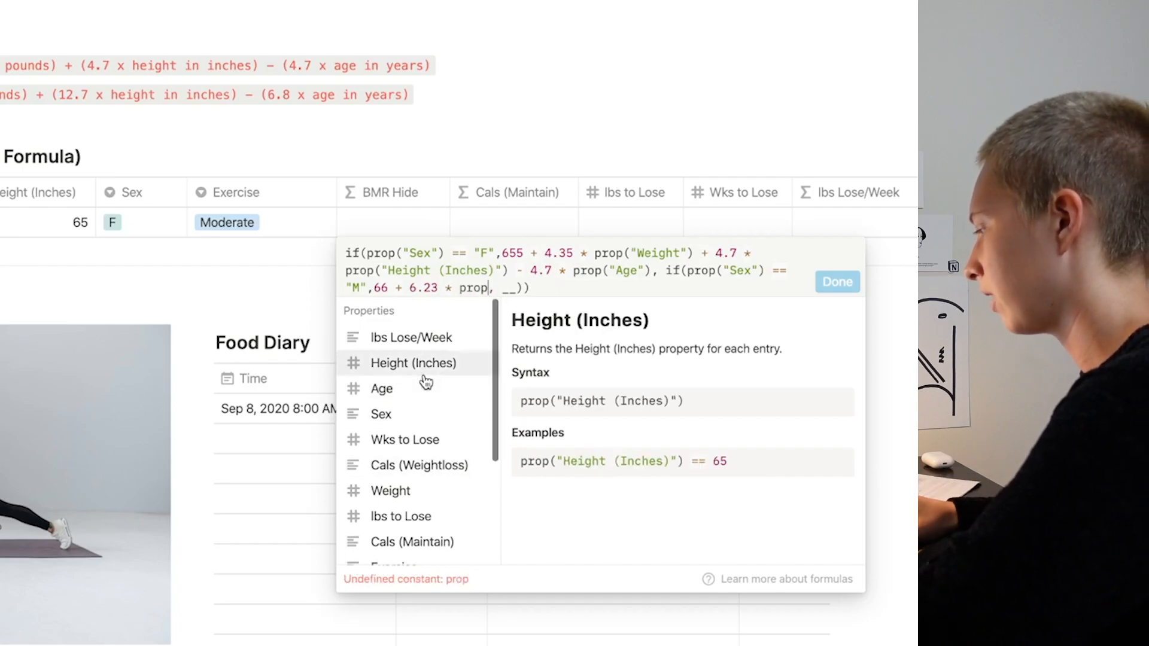
pyautogui.click(391, 492)
# Complete the male result with + 12.7 * prop("Height (Inches)") - 6.8 * prop("Age") and set the final fallback value to 0
pyautogui.write('+ 12.7 * prop')
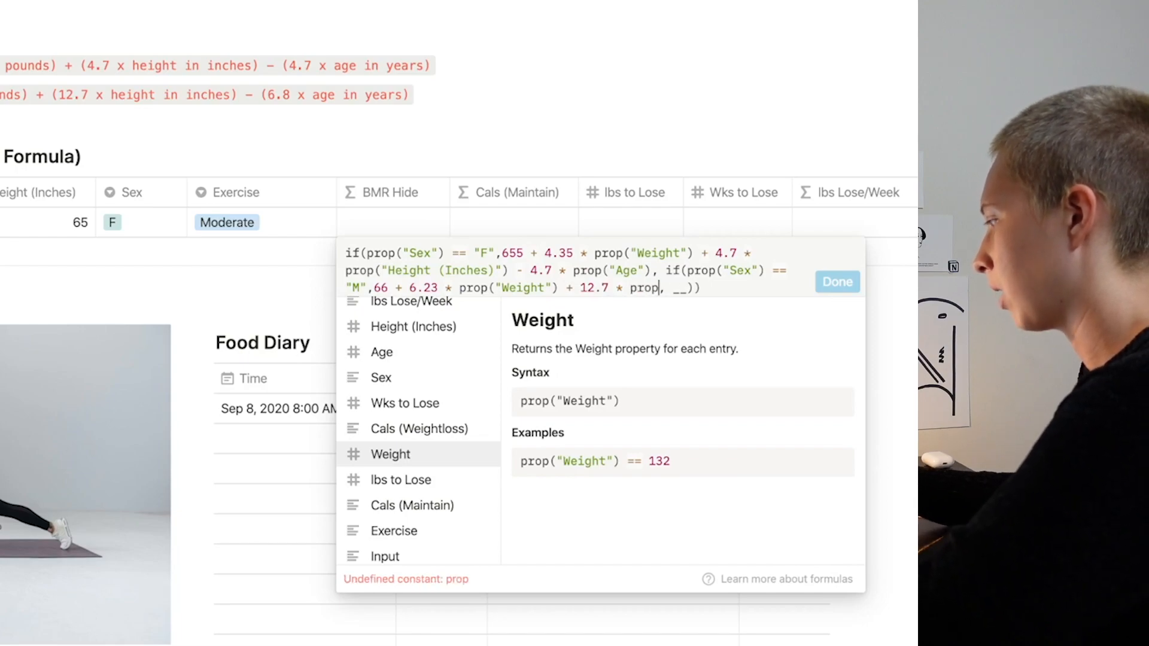
pyautogui.click(414, 342)
pyautogui.write('- 6')
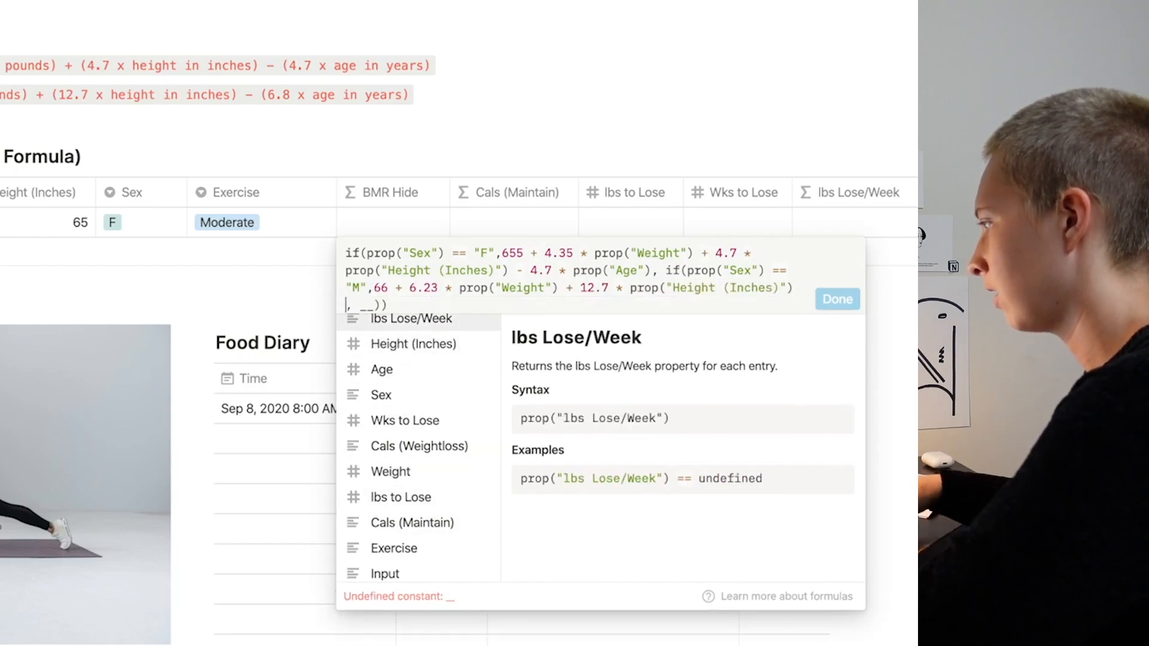
pyautogui.write('.8 ')
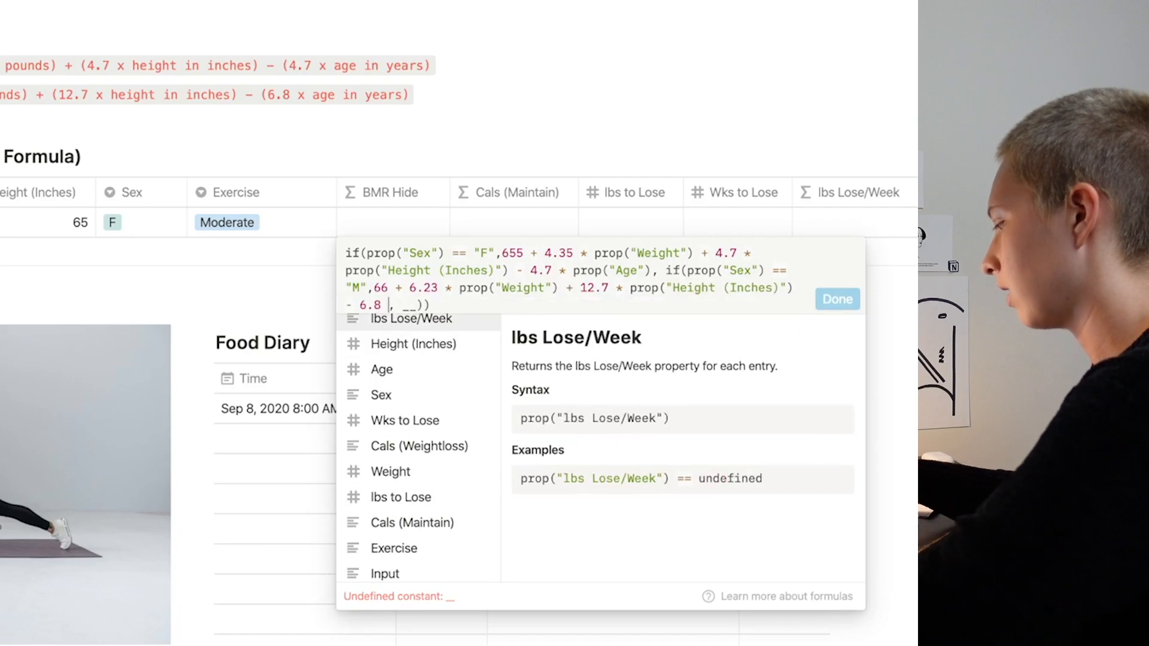
pyautogui.write('* prop')
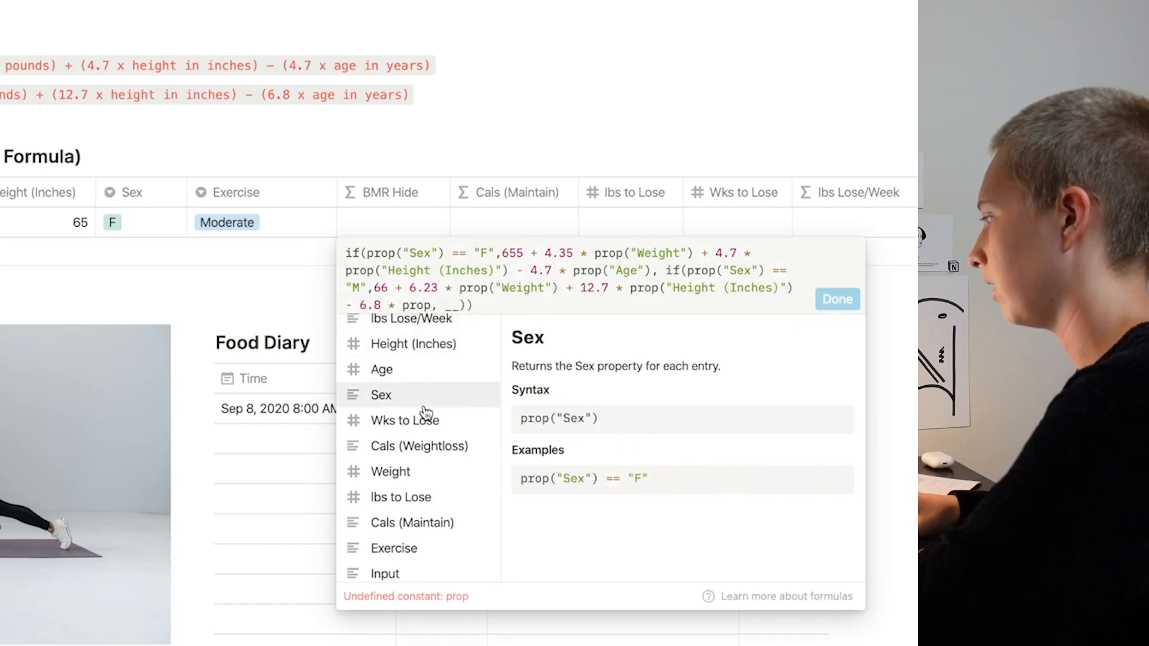
pyautogui.click(381, 384)
pyautogui.write('0')
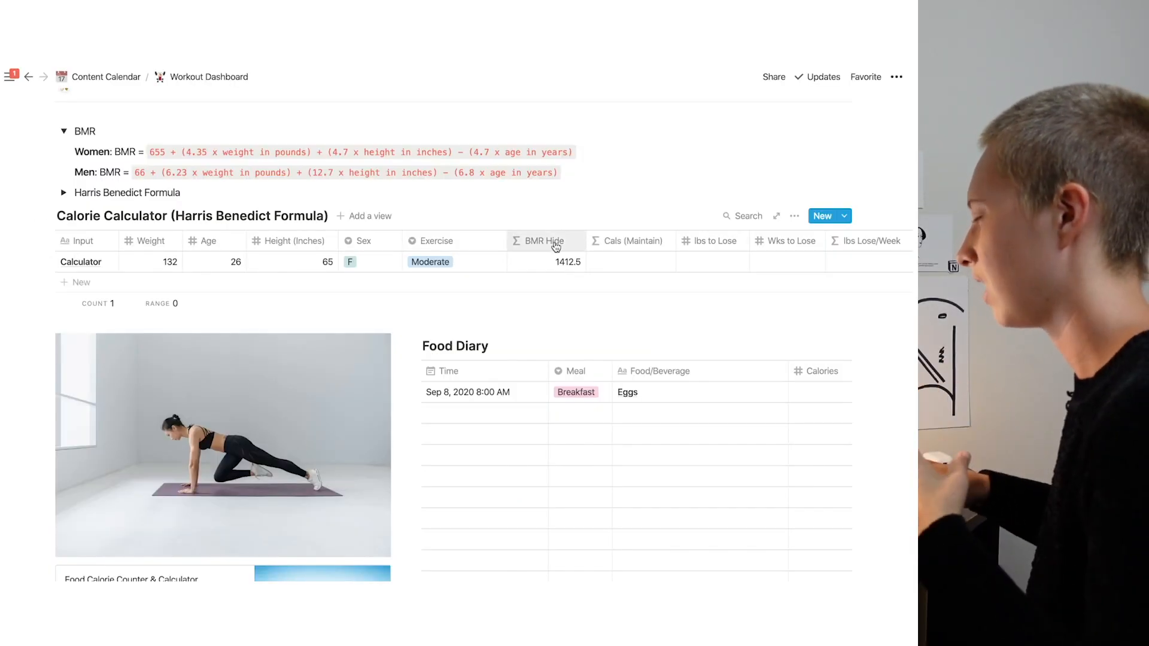
# Hide the BMR Hide column in the Calorie Calculator table
pyautogui.click(556, 246)
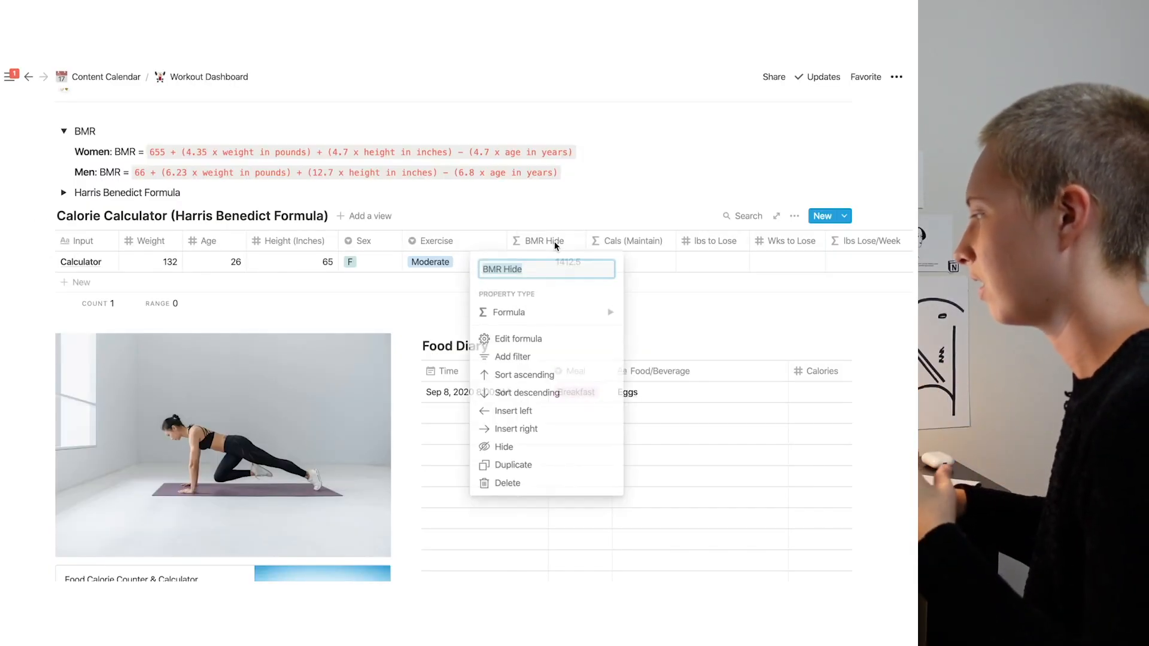
pyautogui.click(523, 446)
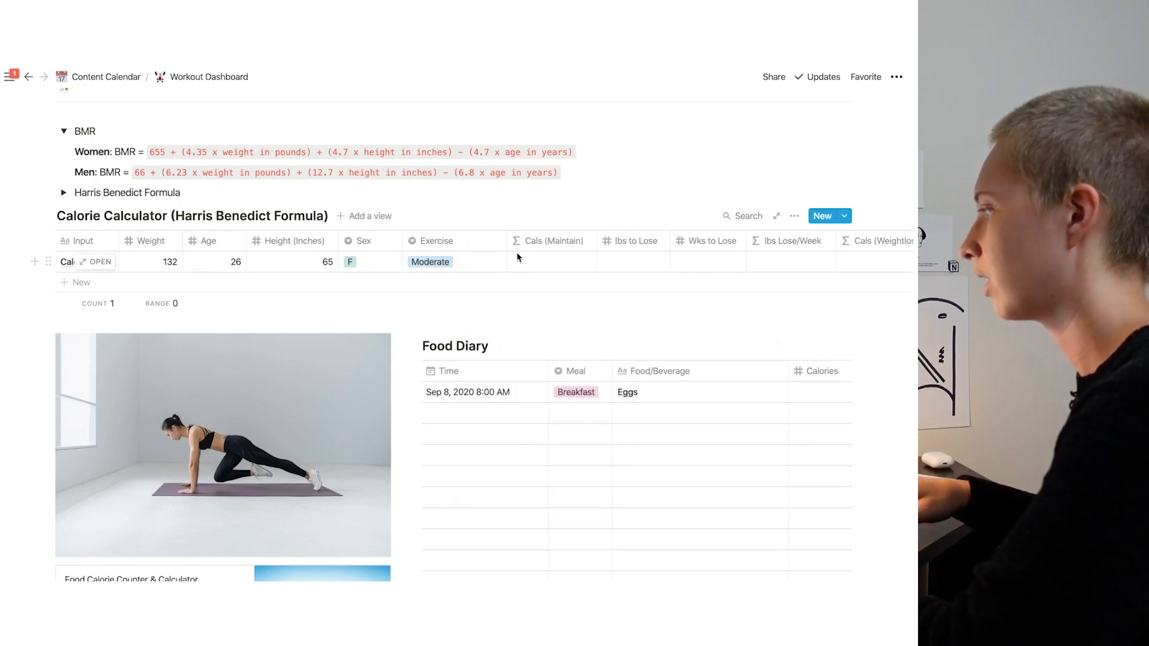
# Collapse the BMR notes and examine the activity-level multipliers in the Harris Benedict Formula notes
pyautogui.click(63, 131)
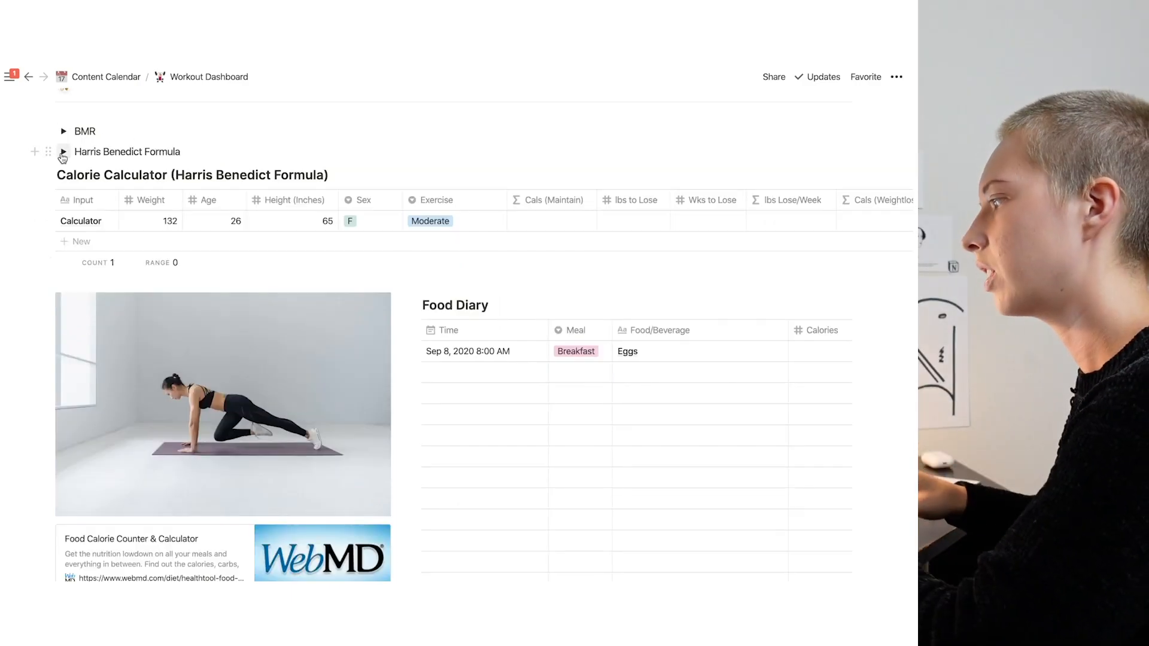
pyautogui.click(63, 153)
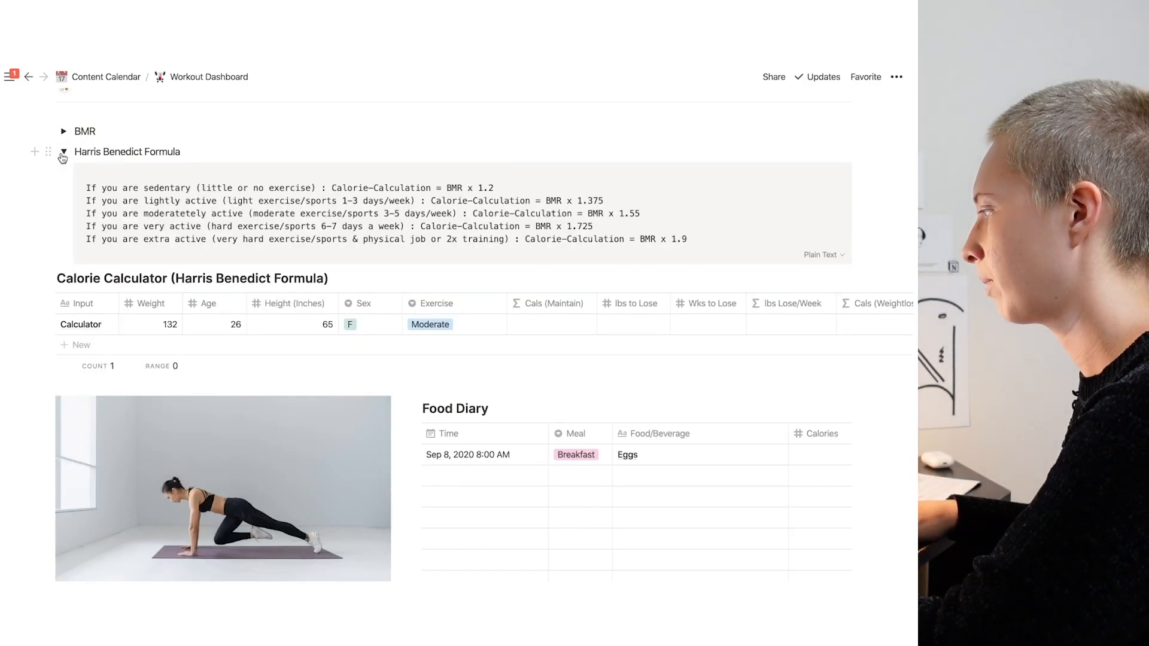
pyautogui.scroll(-2, 203, 143)
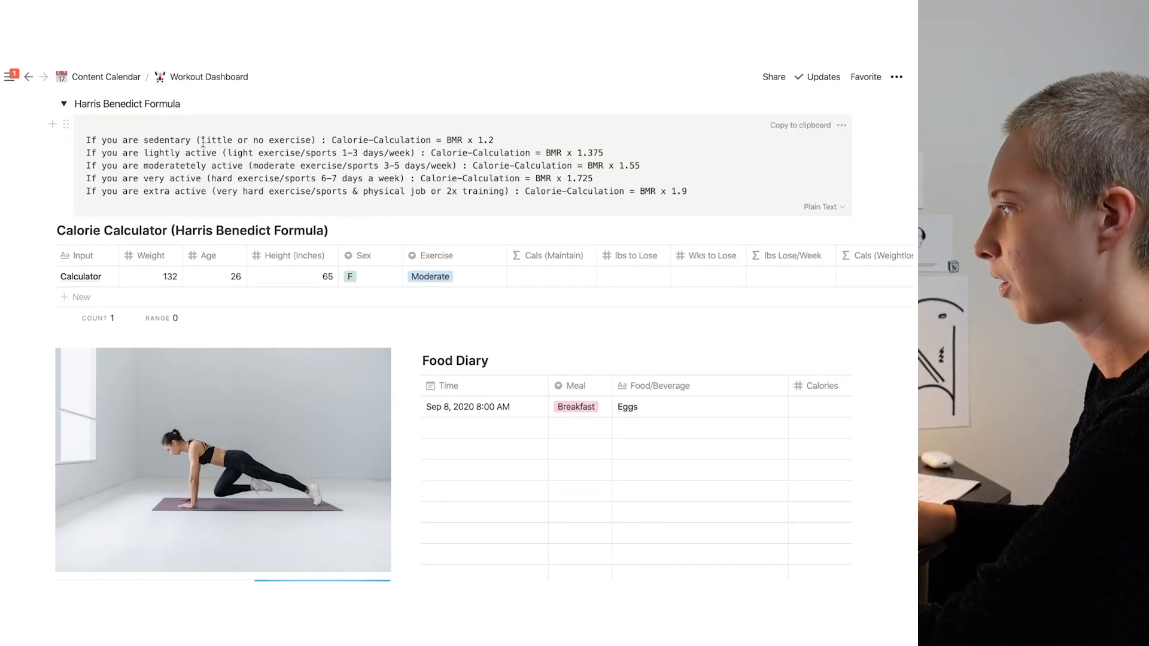
pyautogui.moveTo(201, 143); pyautogui.dragTo(315, 156)
pyautogui.click(447, 157)
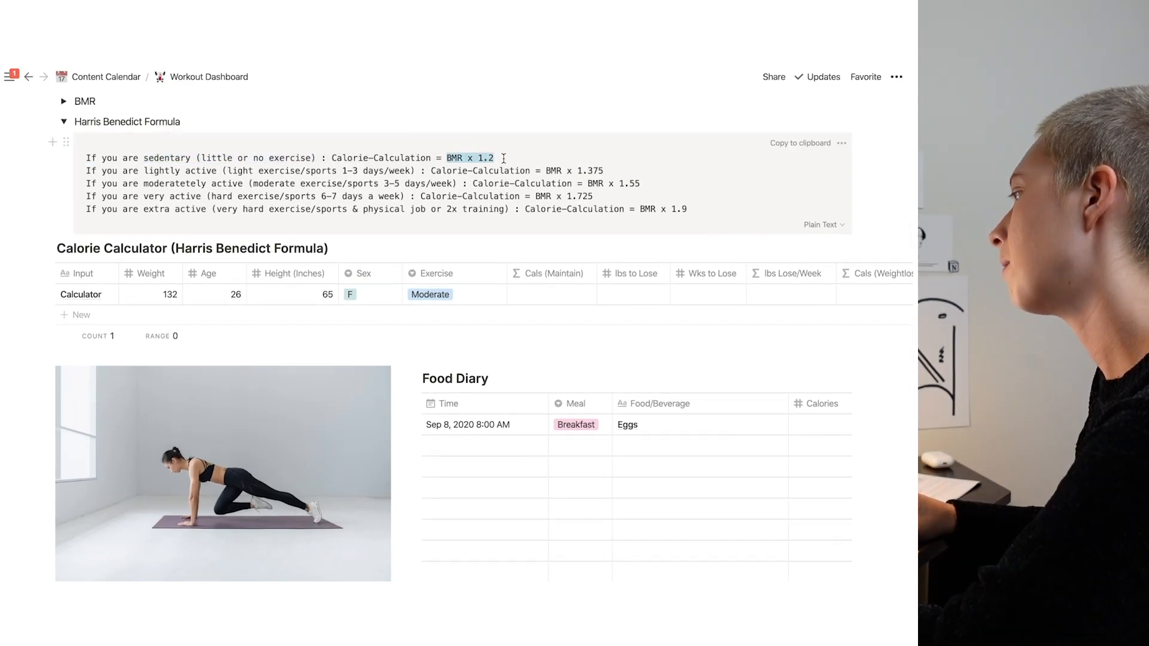
pyautogui.moveTo(500, 157); pyautogui.dragTo(500, 157)
pyautogui.click(552, 182)
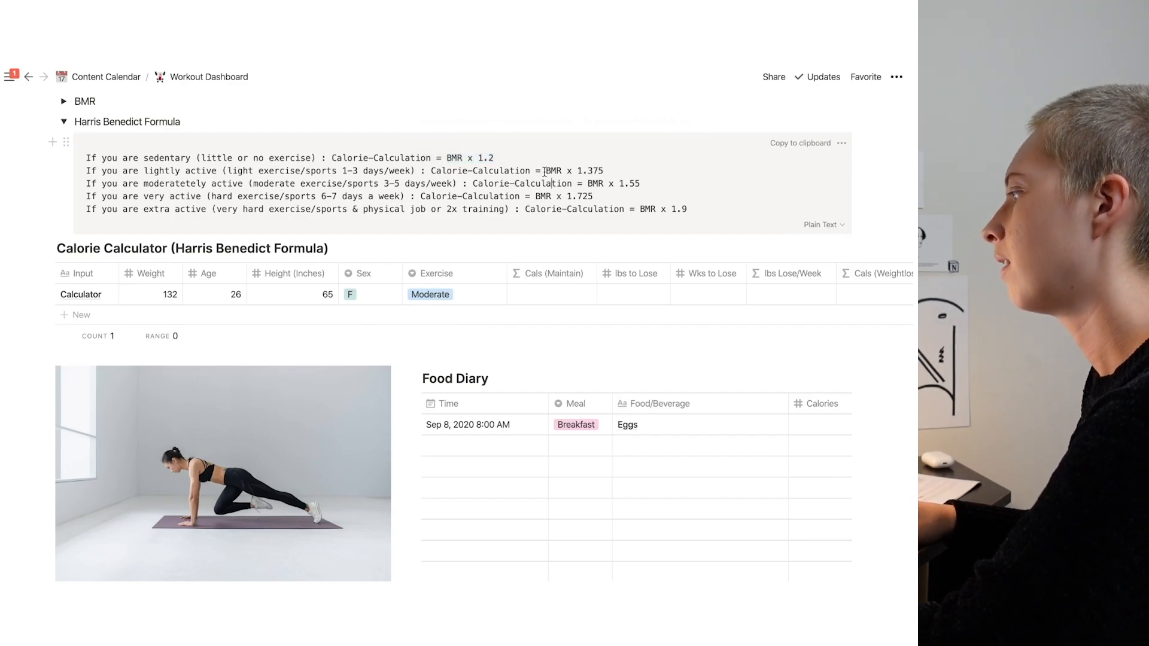
pyautogui.moveTo(555, 172); pyautogui.dragTo(605, 171)
pyautogui.click(572, 183)
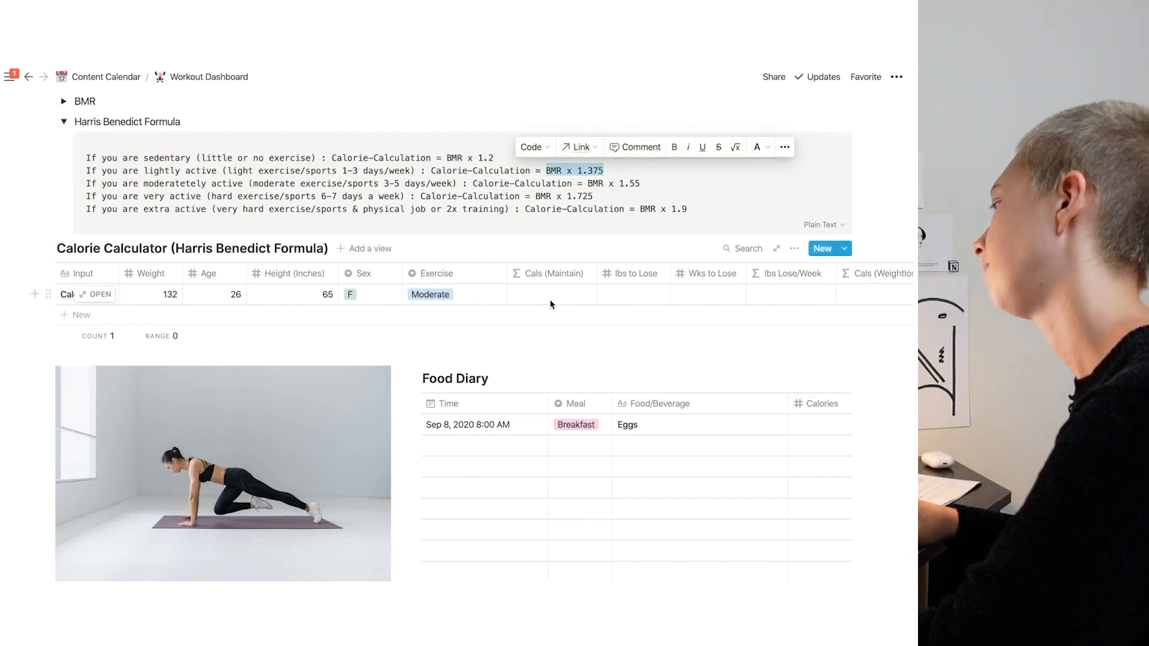
pyautogui.click(401, 208)
pyautogui.moveTo(86, 157); pyautogui.dragTo(181, 210)
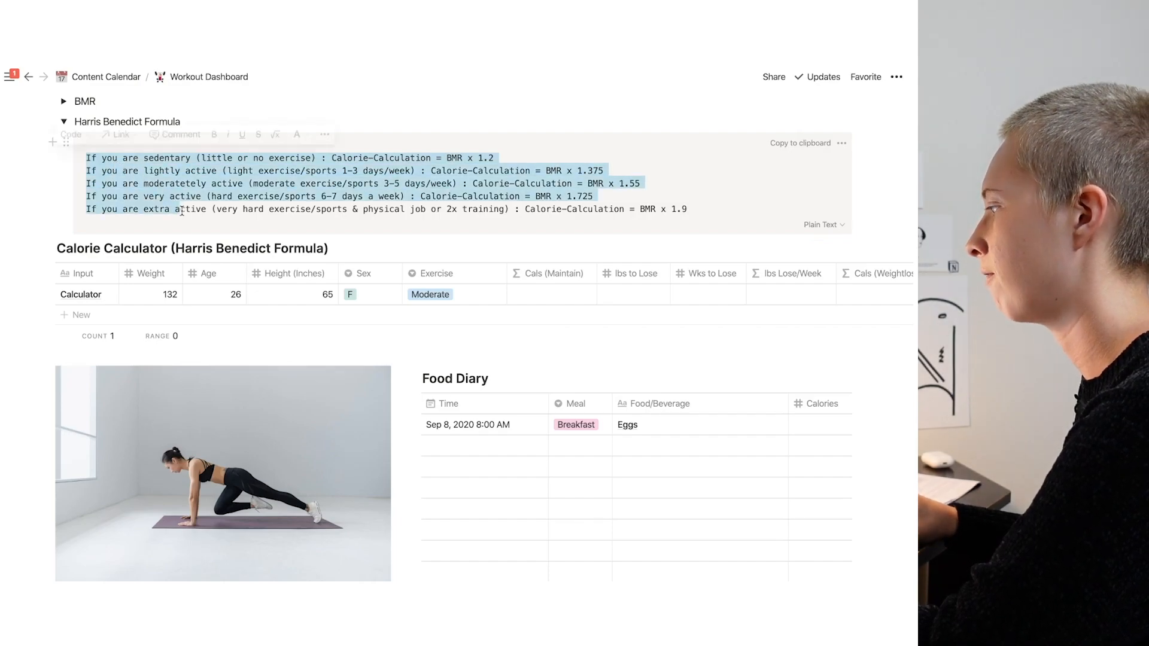
# Lay out five nested if functions with __ placeholders and closing parentheses in the Cals (Maintain) formula
pyautogui.write(', if')
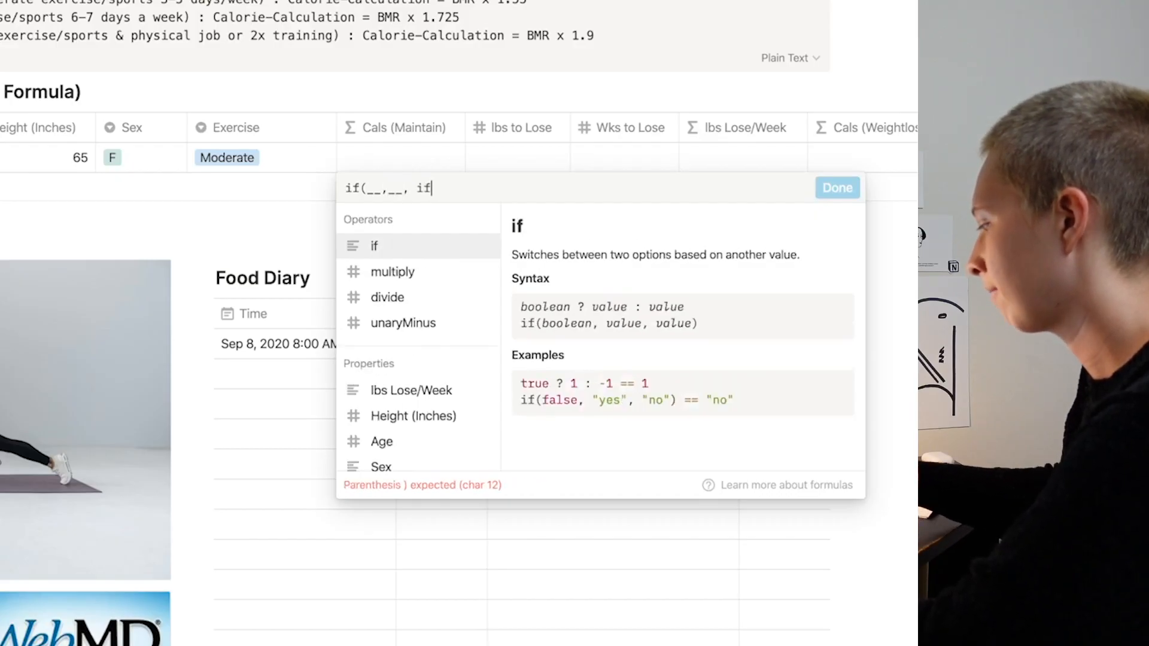
pyautogui.write('(__, ')
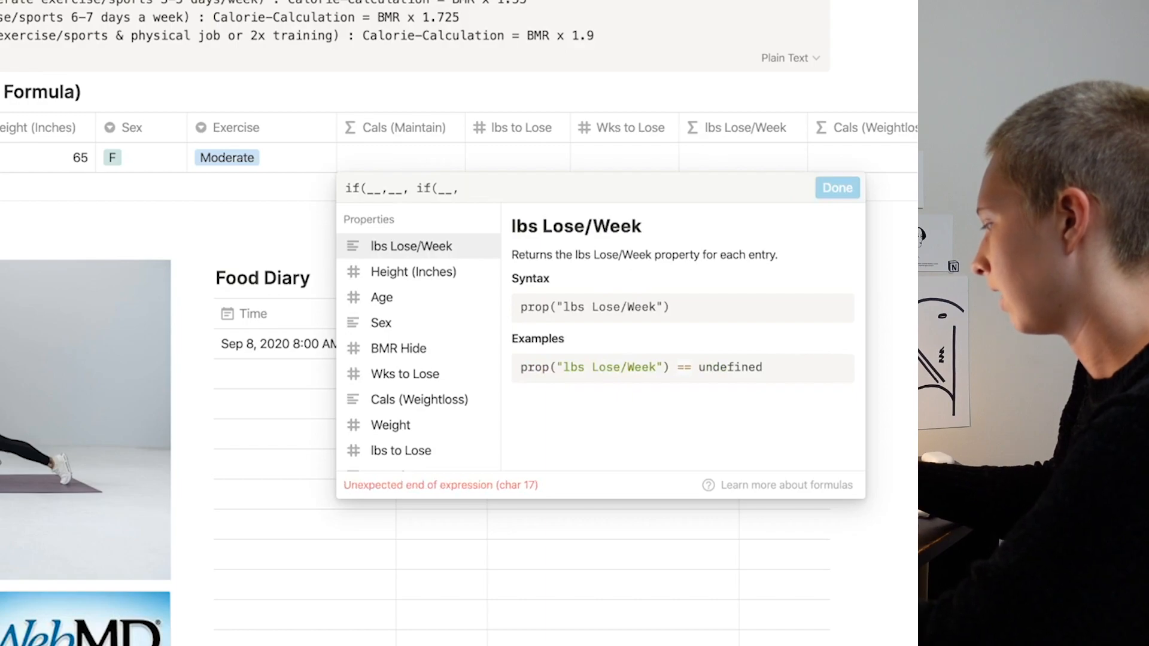
pyautogui.write('__, if(__,_')
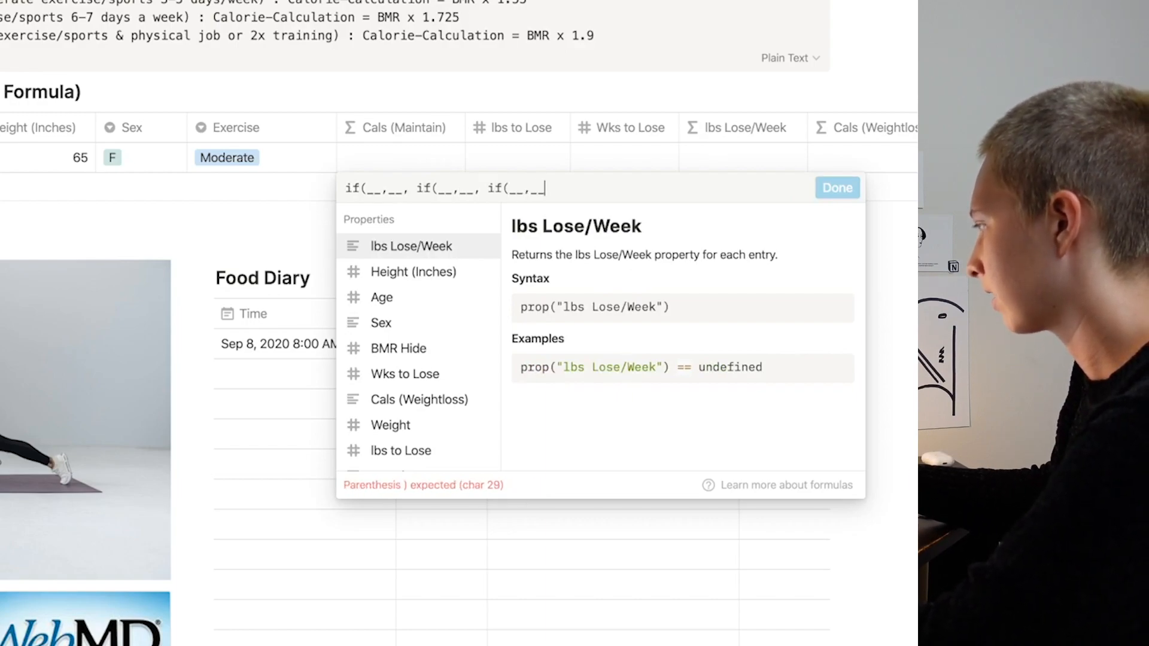
pyautogui.write('_, if(')
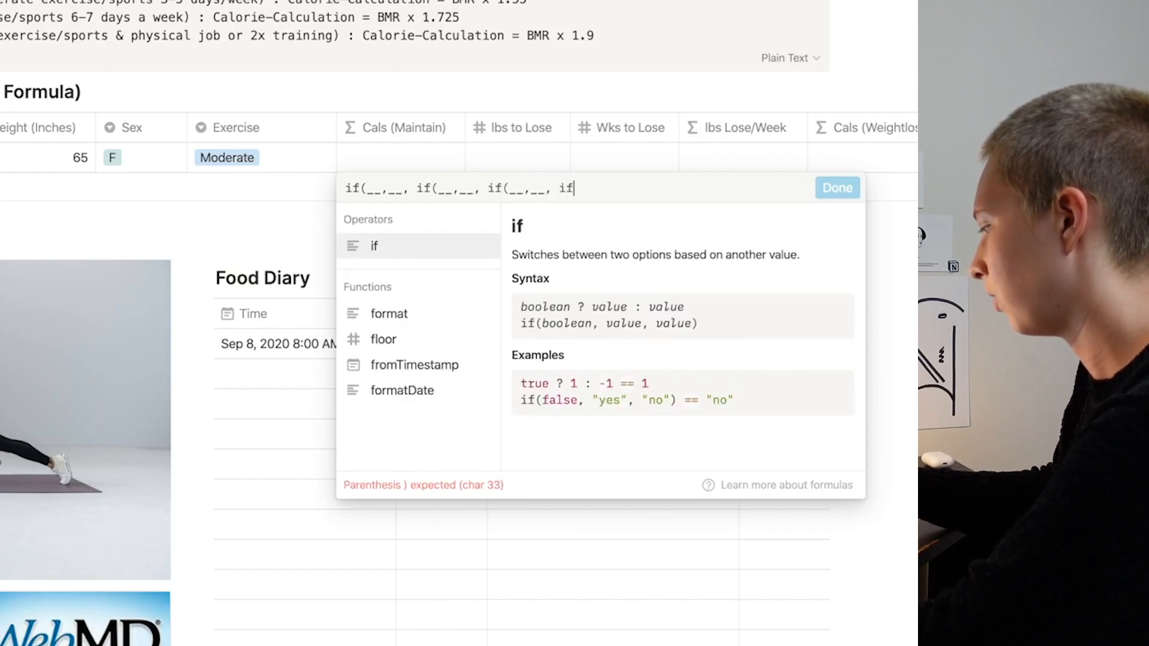
pyautogui.write('__,__')
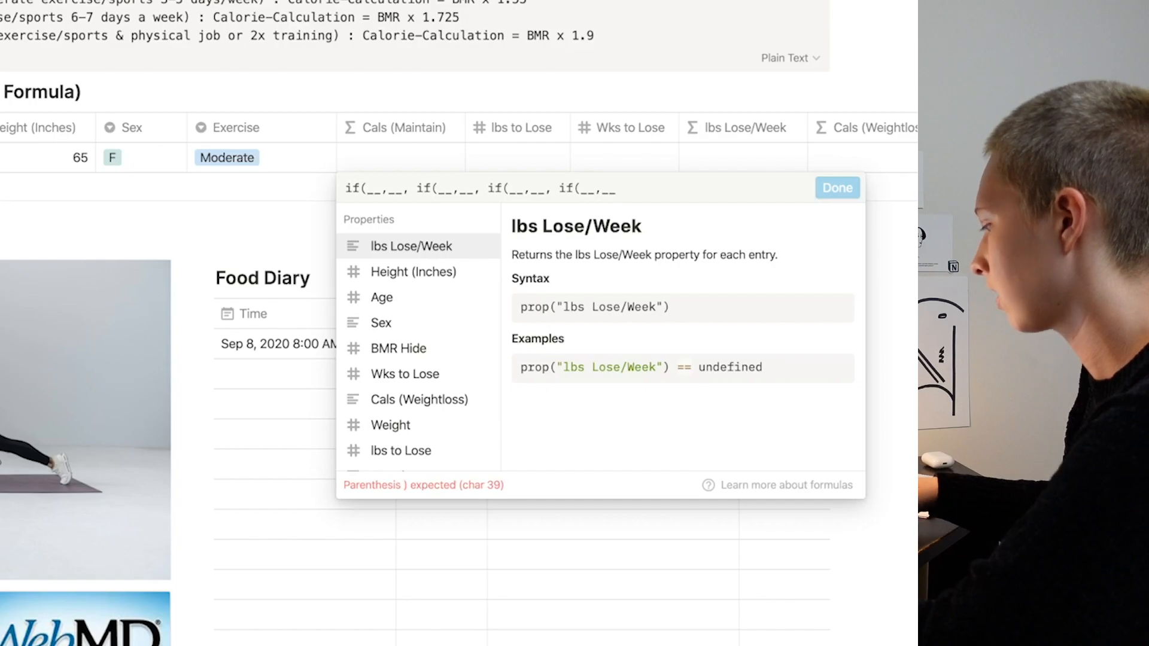
pyautogui.write(', if(_')
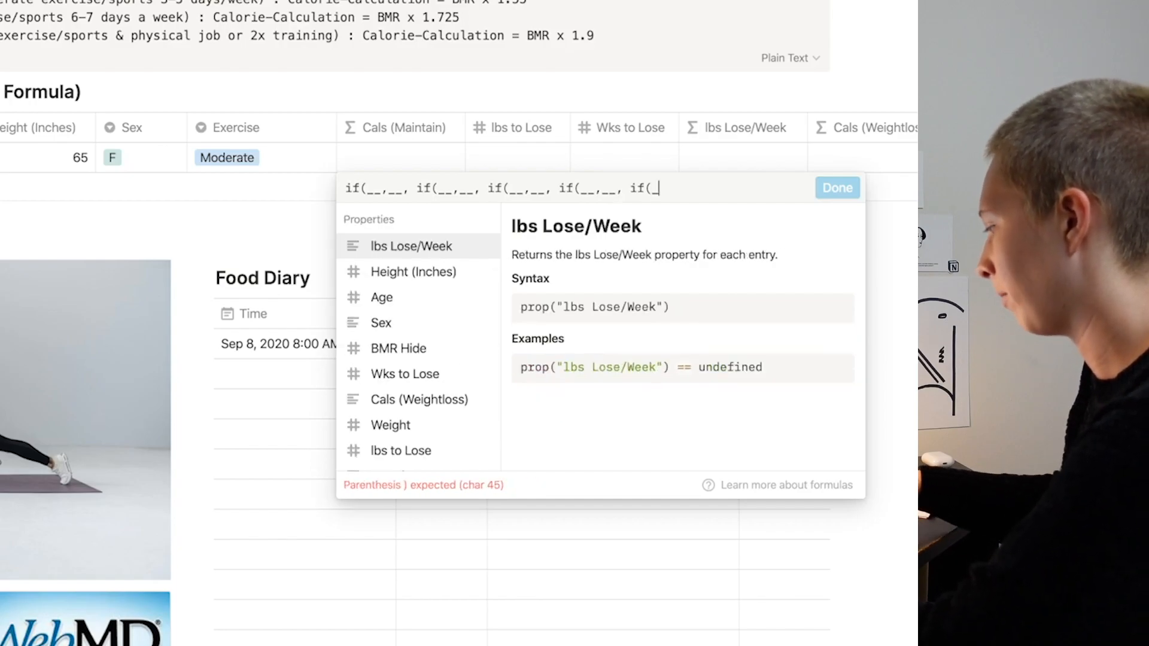
pyautogui.write('_,__')
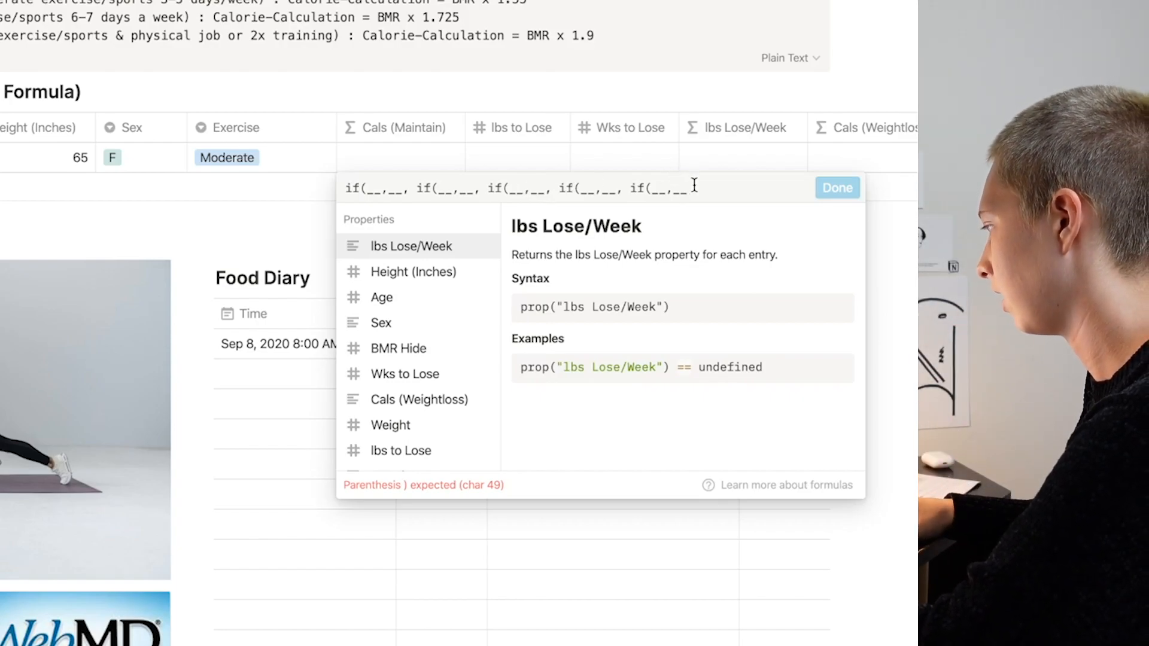
pyautogui.write(', _')
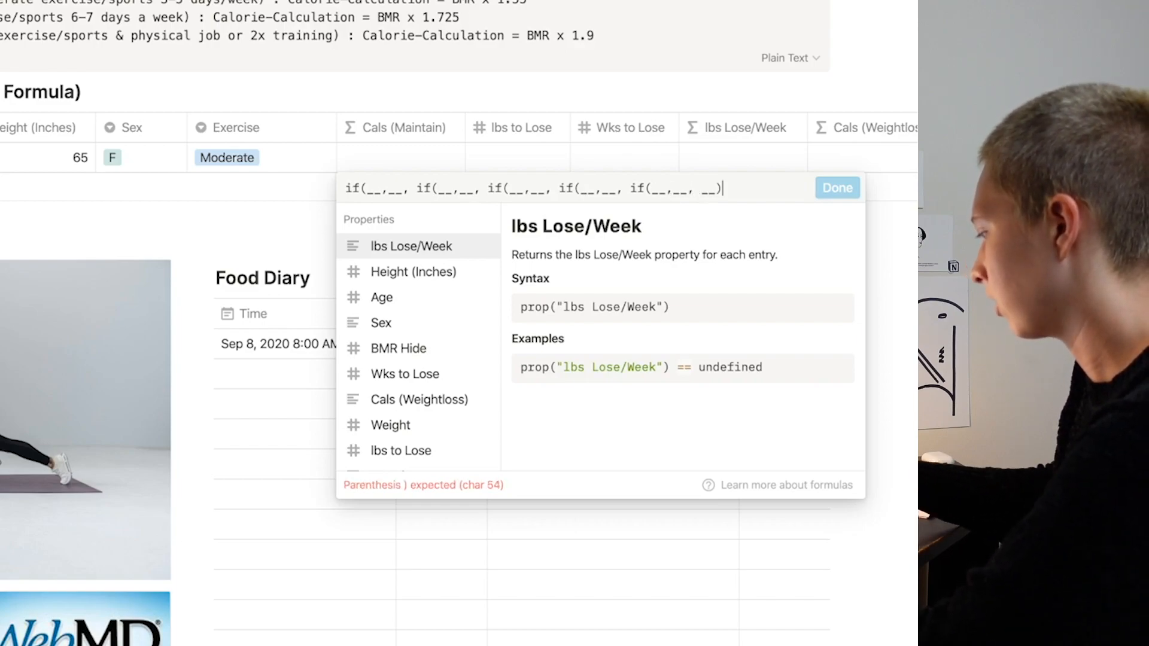
pyautogui.write('_))))')
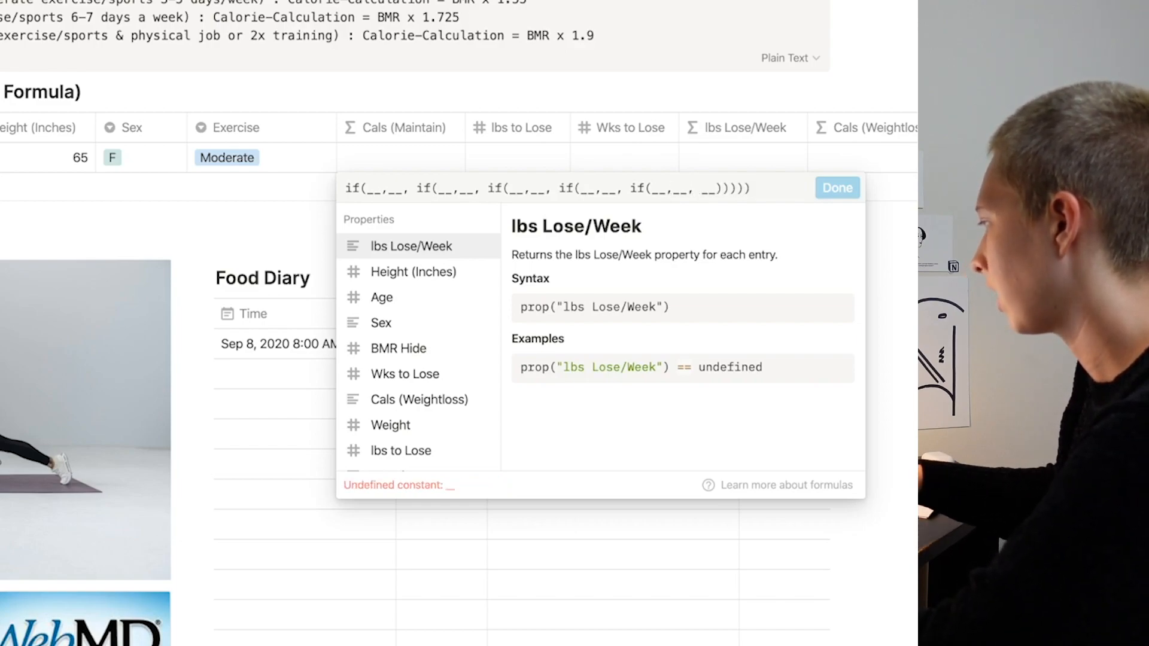
# Replace the outermost if's condition placeholder with prop("Exercise") == "Little to None"
pyautogui.doubleClick(371, 193)
pyautogui.write('prop')
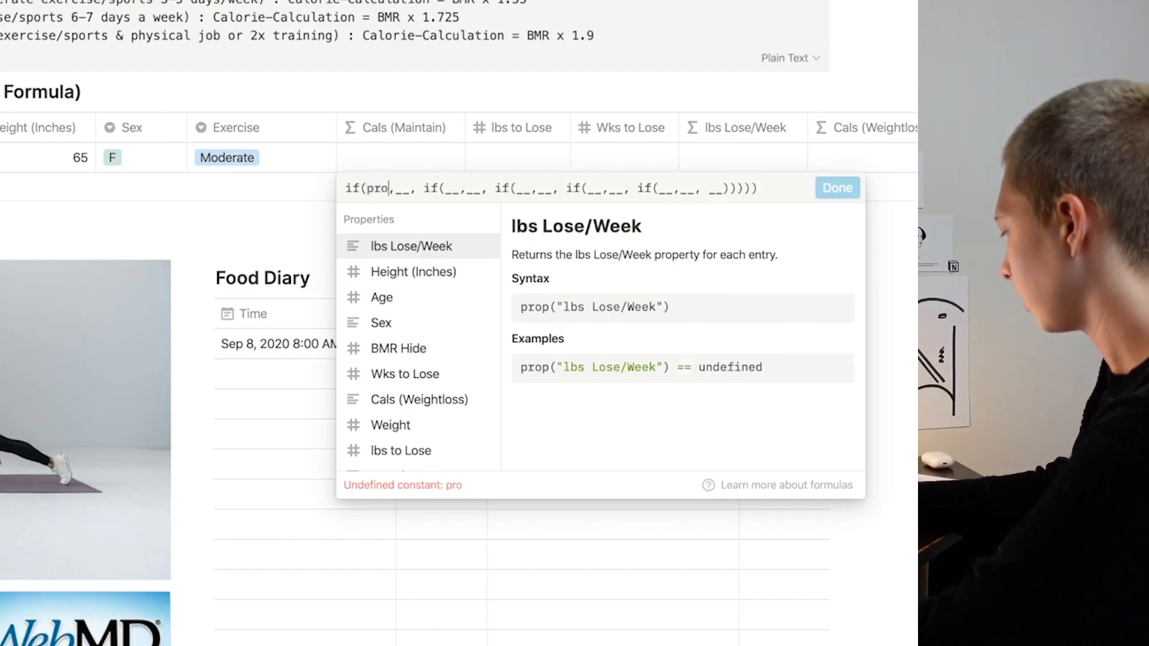
pyautogui.write('("Exercise") == "')
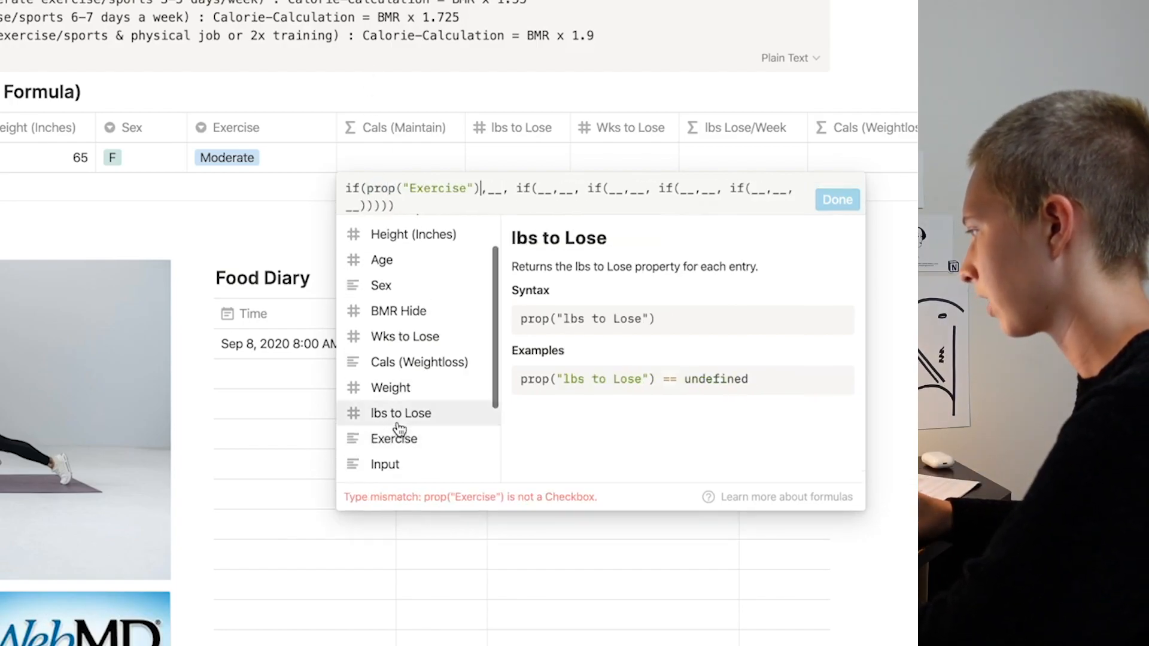
pyautogui.write('Little to ')
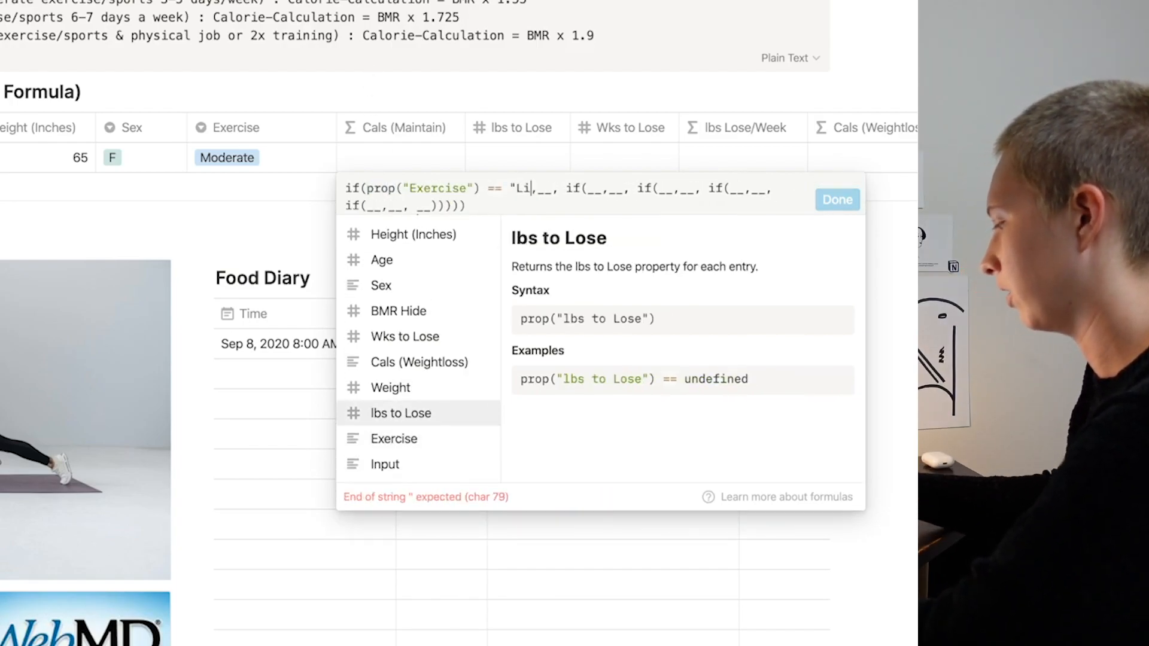
pyautogui.write('None"')
# Replace the "Little to None" result placeholder with prop("BMR Hide") * 1.2
pyautogui.press('Right')
pyautogui.press('Right')
pyautogui.press('Right')
pyautogui.press('BackSpace')
pyautogui.press('BackSpace')
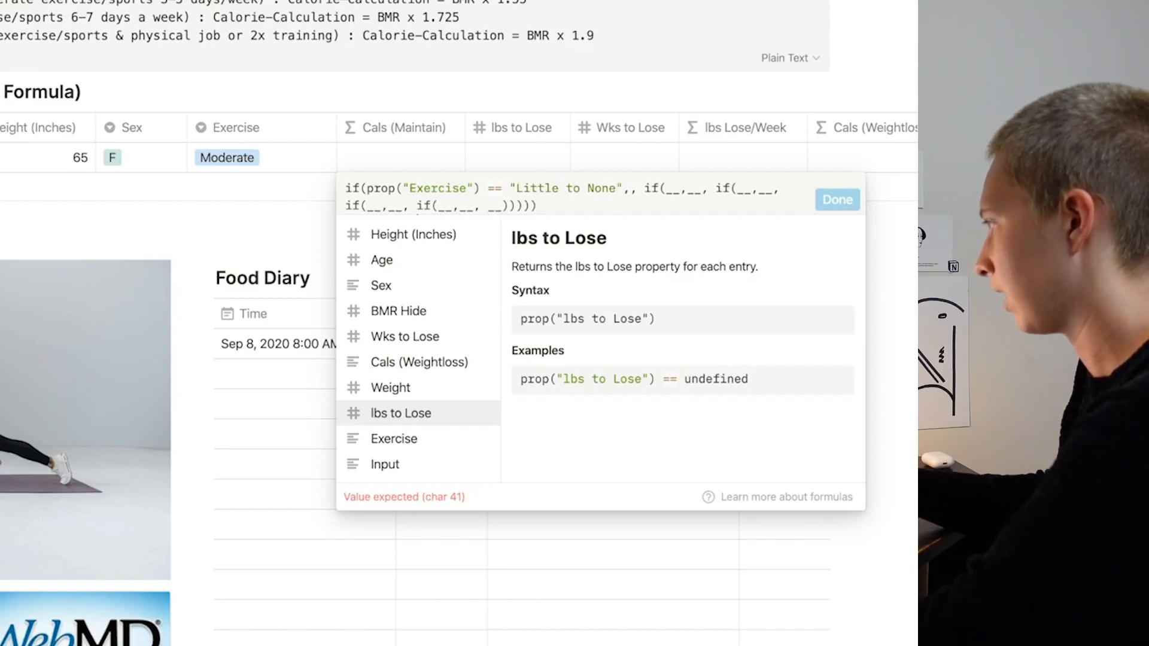
pyautogui.write('prop')
pyautogui.click(413, 317)
pyautogui.write('* 1.2')
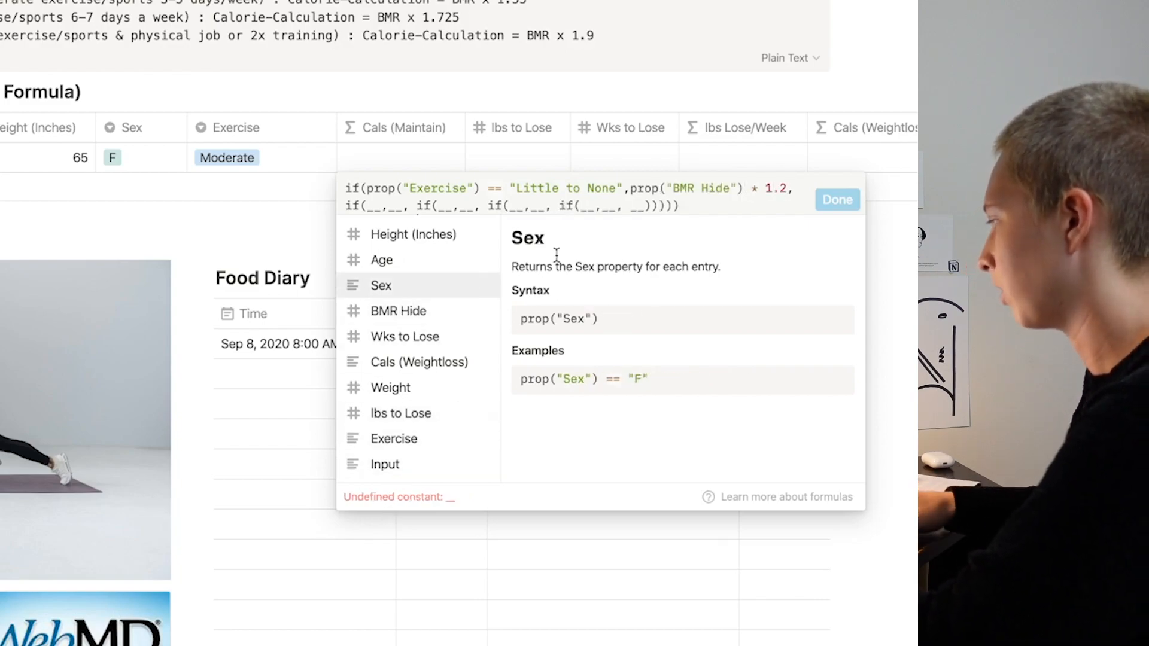
# Fill the second if with the condition prop("Exercise") == "Somewhat Active" and the result prop("BMR Hide") * 1.375
pyautogui.doubleClick(379, 207)
pyautogui.write('prop')
pyautogui.scroll(-1, 396, 371)
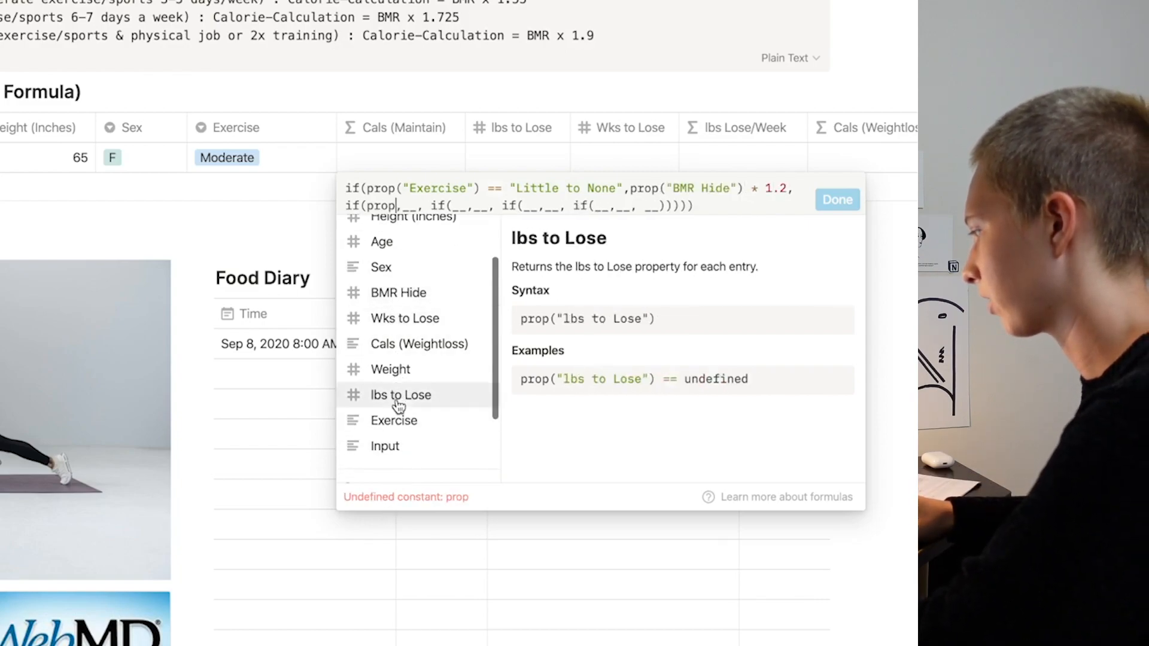
pyautogui.click(398, 420)
pyautogui.write('== "Somewhat ')
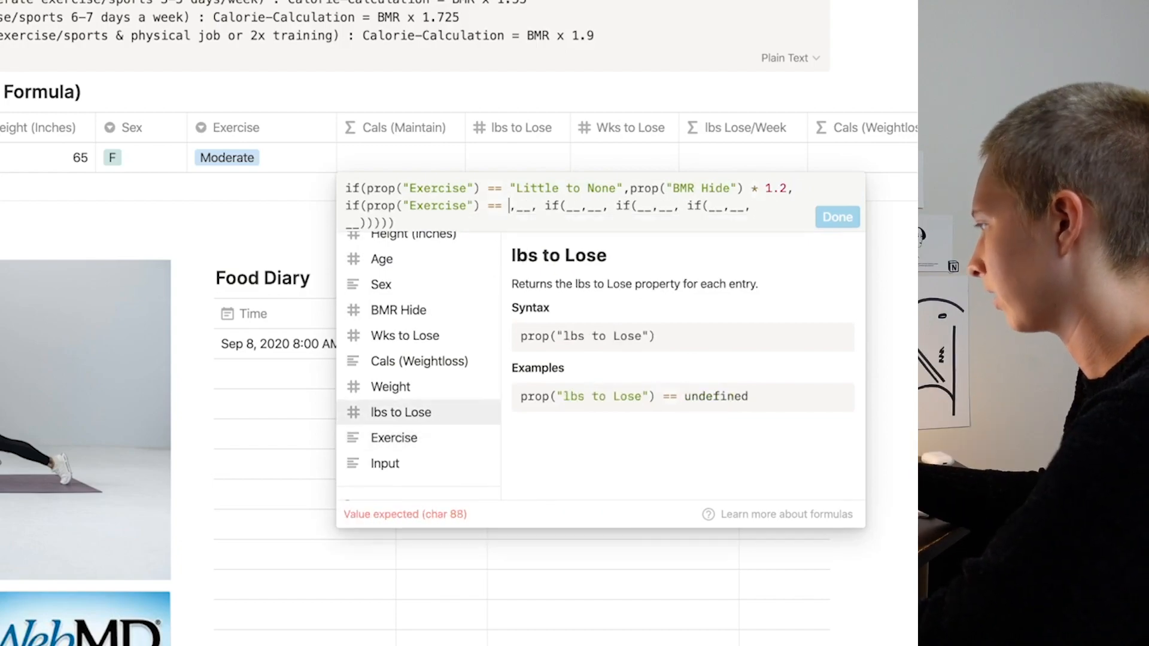
pyautogui.write('Active"')
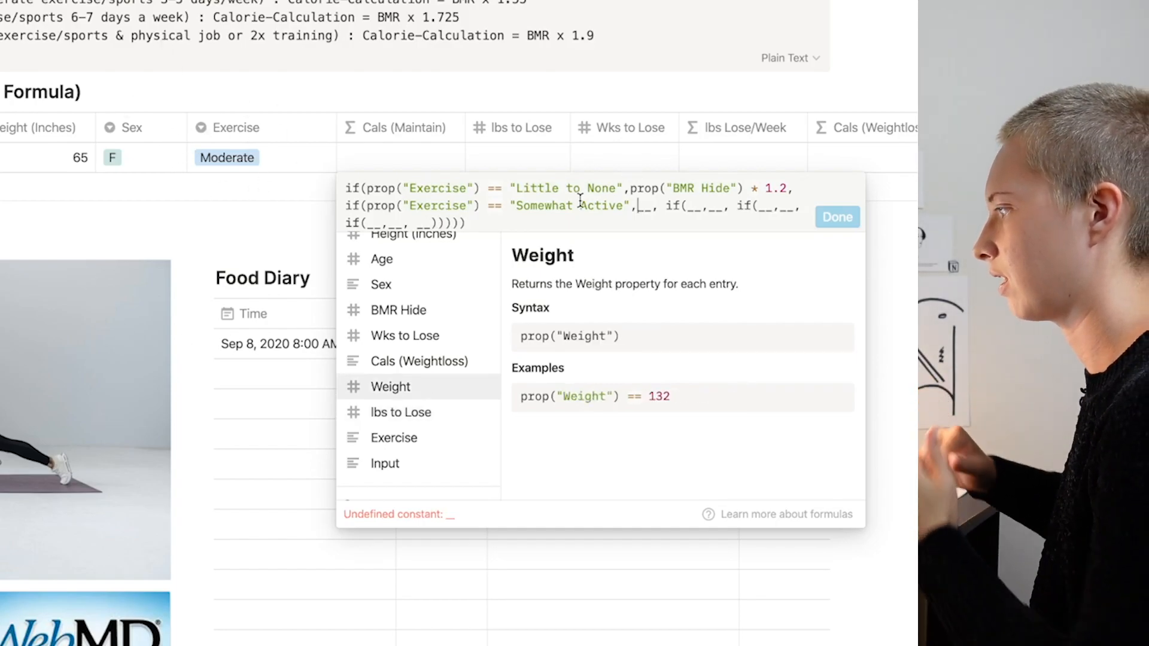
pyautogui.press('Delete')
pyautogui.press('Delete')
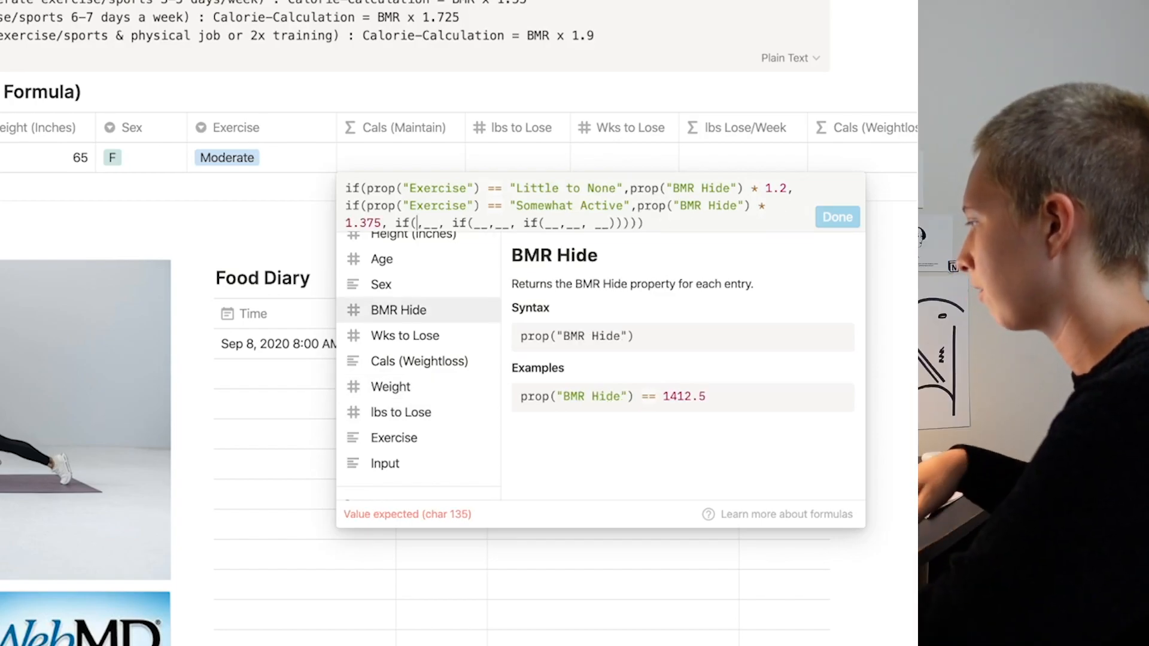
# Fill the third if with the condition prop("Exercise") == "Moderate" and the result prop("BMR Hide") * 1.55
pyautogui.write('prop("Exercise") == ')
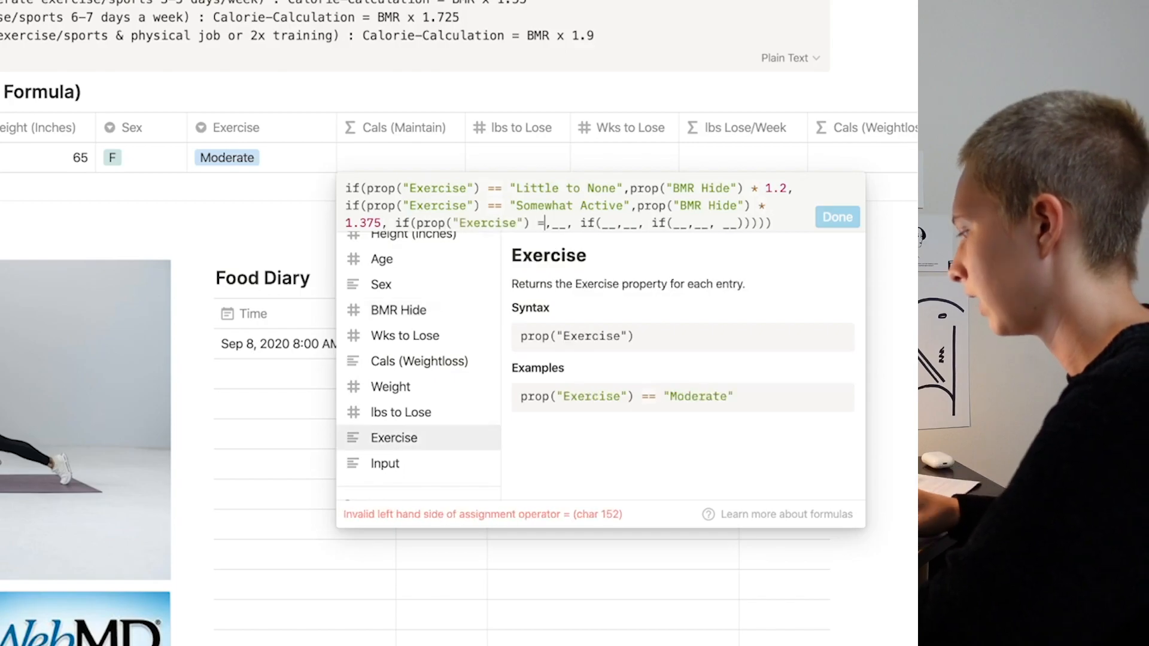
pyautogui.write('"Moderate",prop')
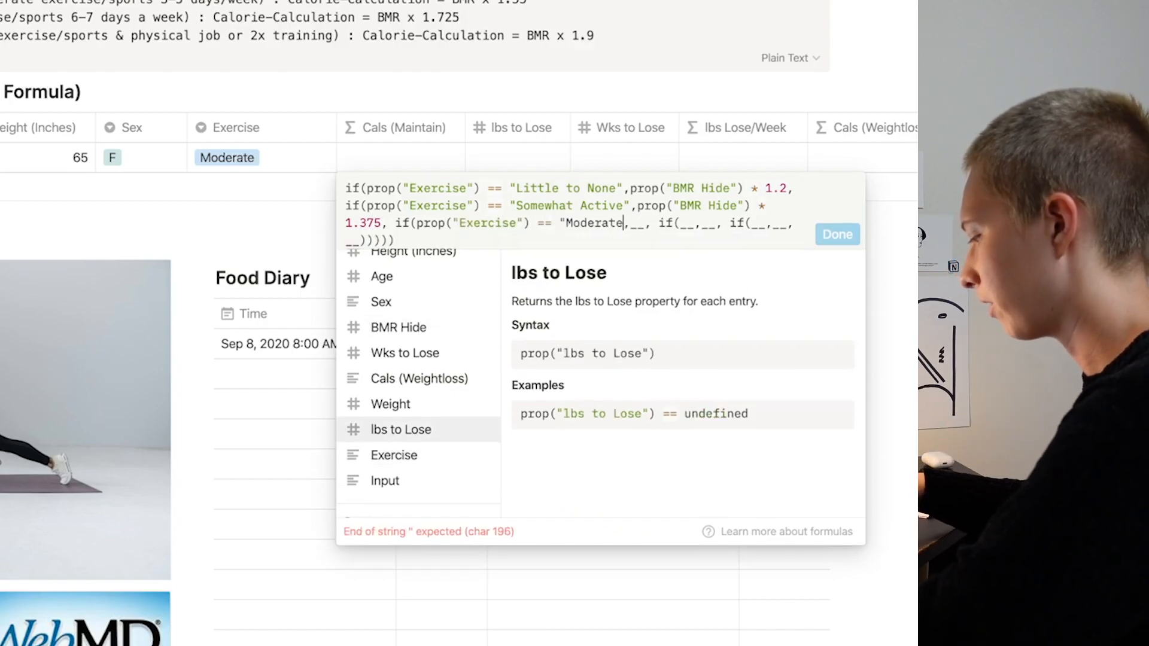
pyautogui.click(385, 326)
pyautogui.write('*')
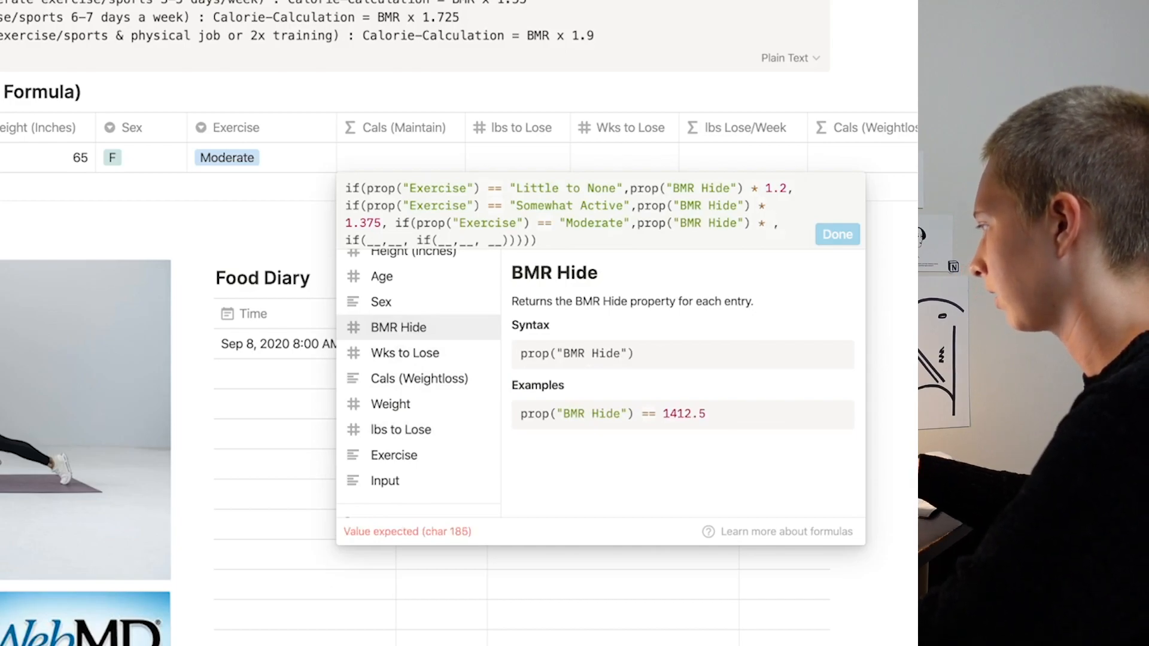
pyautogui.write(' 1.55')
# Fill the fourth if with the condition prop("Exercise") == "Very Active" and the result prop("BMR Hide") * 1.725
pyautogui.doubleClick(421, 239)
pyautogui.write('prop')
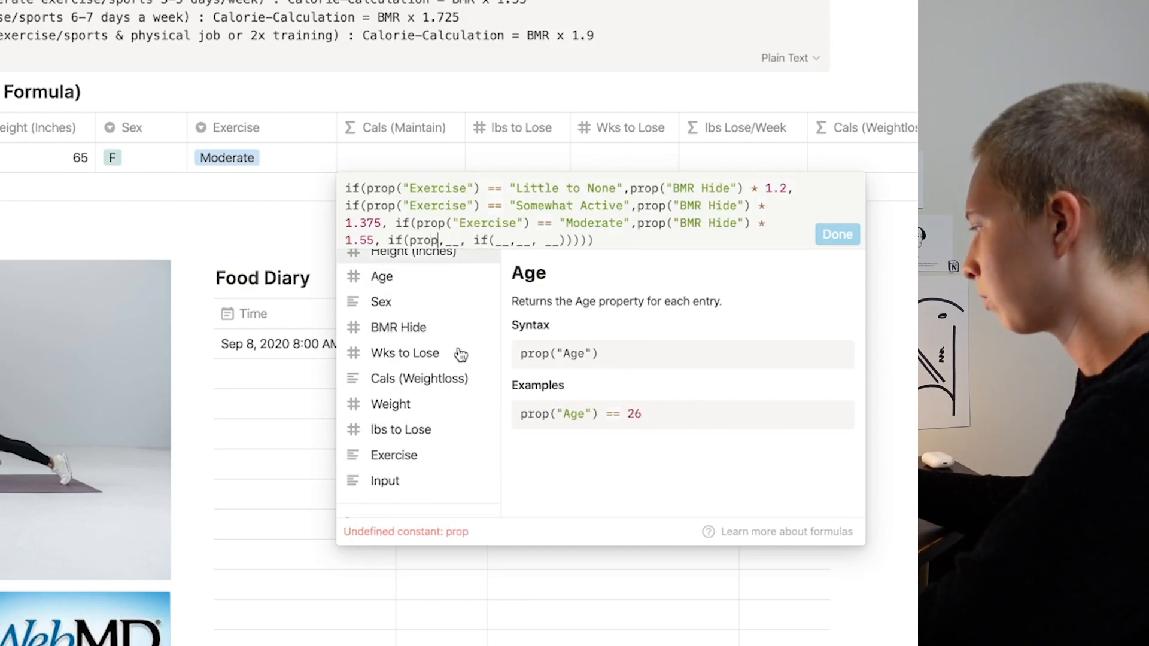
pyautogui.click(410, 456)
pyautogui.write('== "Very Active",prop("BMR Hide") ,')
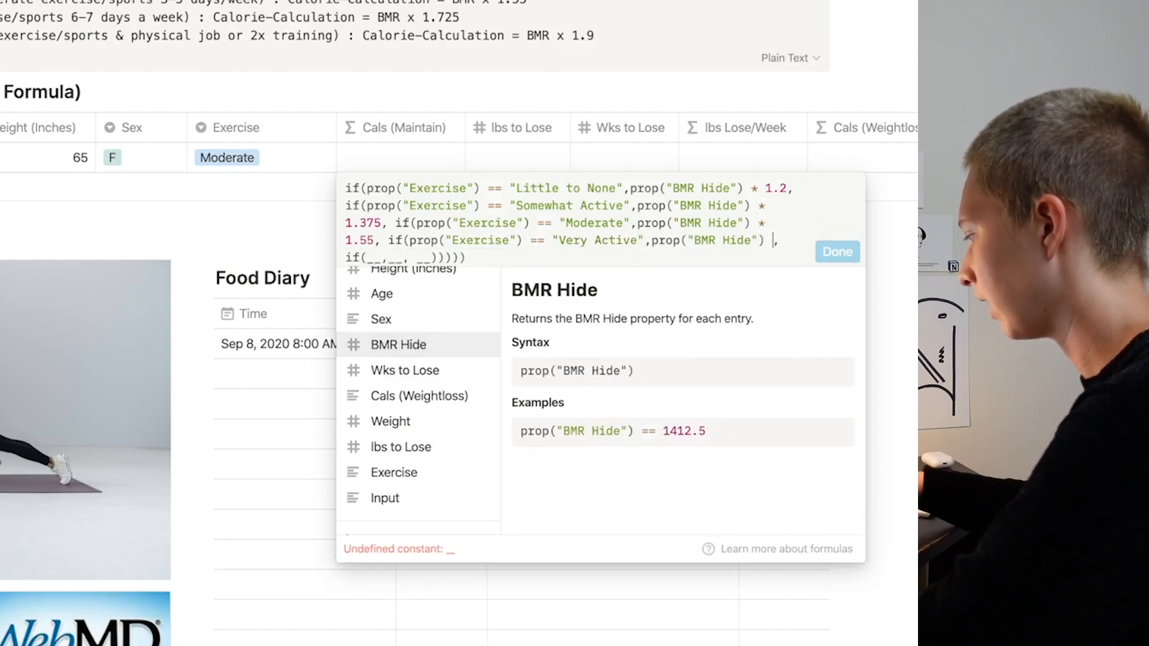
pyautogui.write('* 1.725')
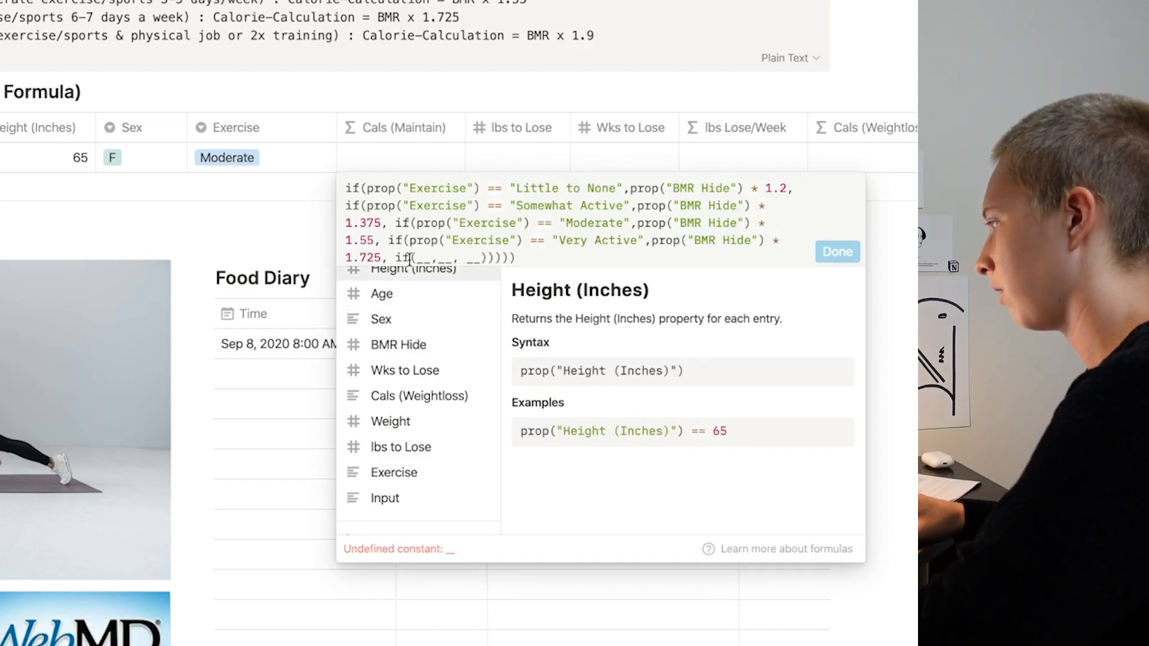
# Replace the innermost if with the fallback result prop("BMR Hide") * 1.9 and remove the surplus closing parenthesis
pyautogui.doubleClick(429, 259)
pyautogui.press('BackSpace')
pyautogui.press('BackSpace')
pyautogui.press('BackSpace')
pyautogui.press('BackSpace')
pyautogui.press('BackSpace')
pyautogui.press('BackSpace')
pyautogui.press('BackSpace')
pyautogui.press('BackSpace')
pyautogui.press('BackSpace')
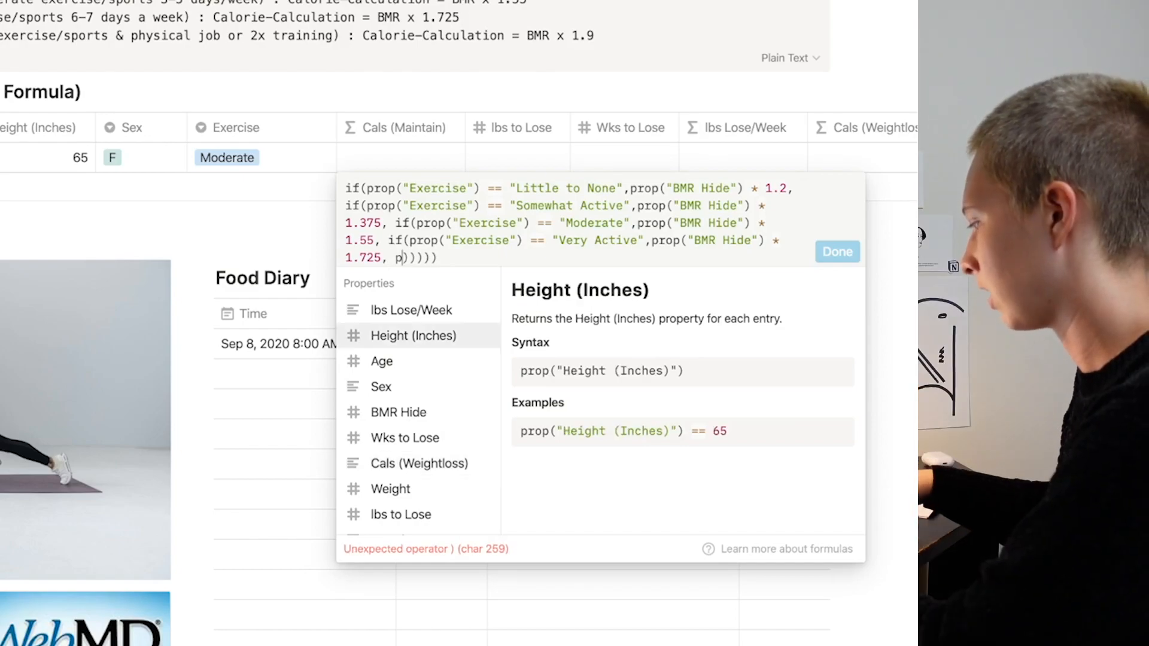
pyautogui.click(410, 412)
pyautogui.write('* ')
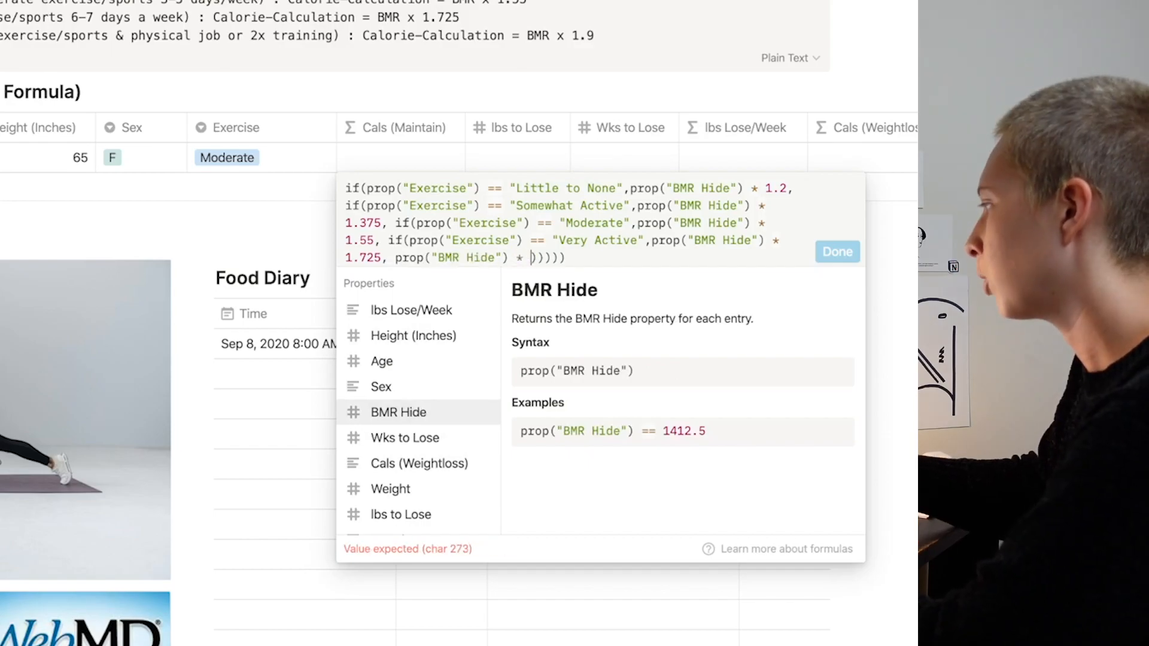
pyautogui.write('1.9')
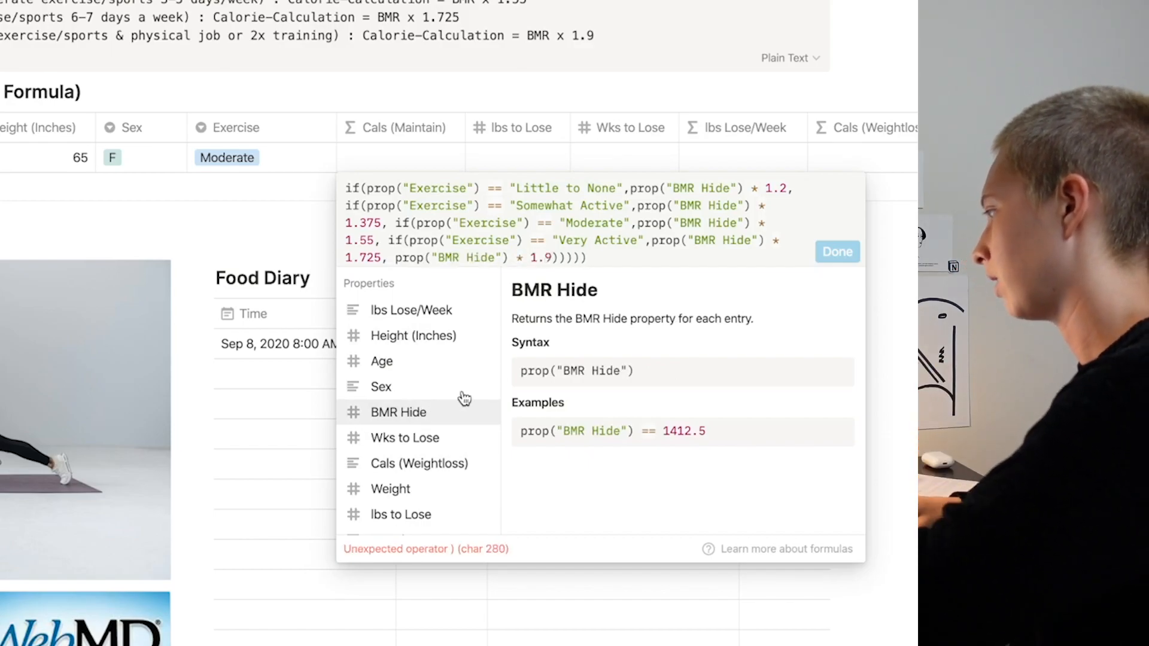
pyautogui.press('BackSpace')
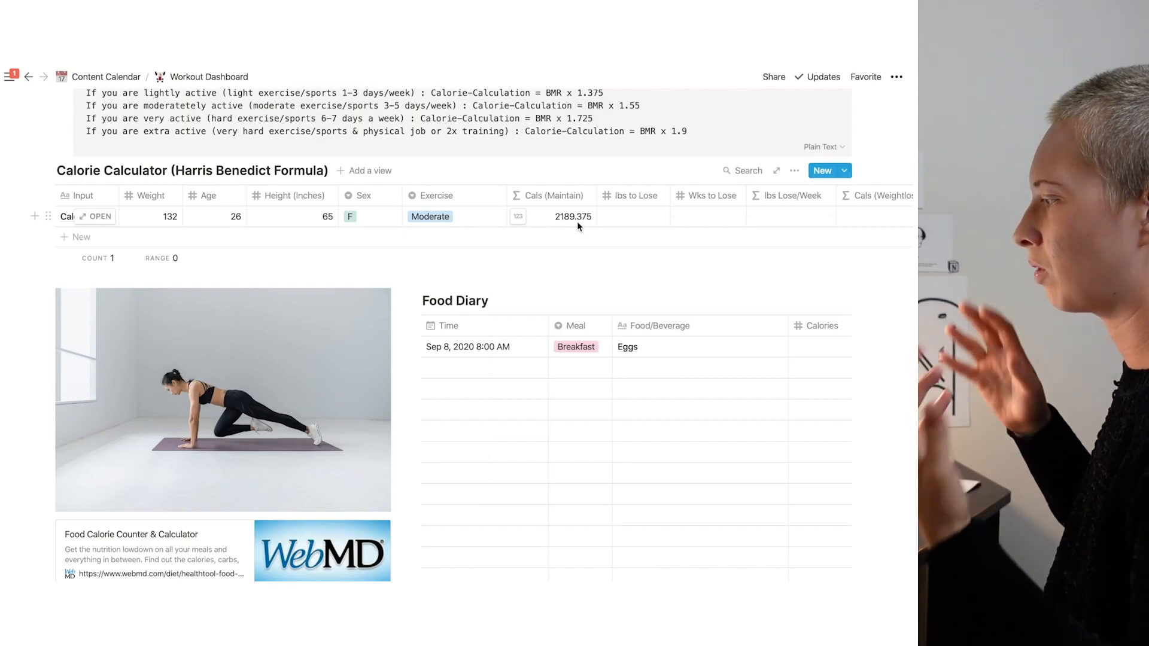
# Wrap the whole Cals (Maintain) formula in round() and narrow its column slightly
pyautogui.click(577, 222)
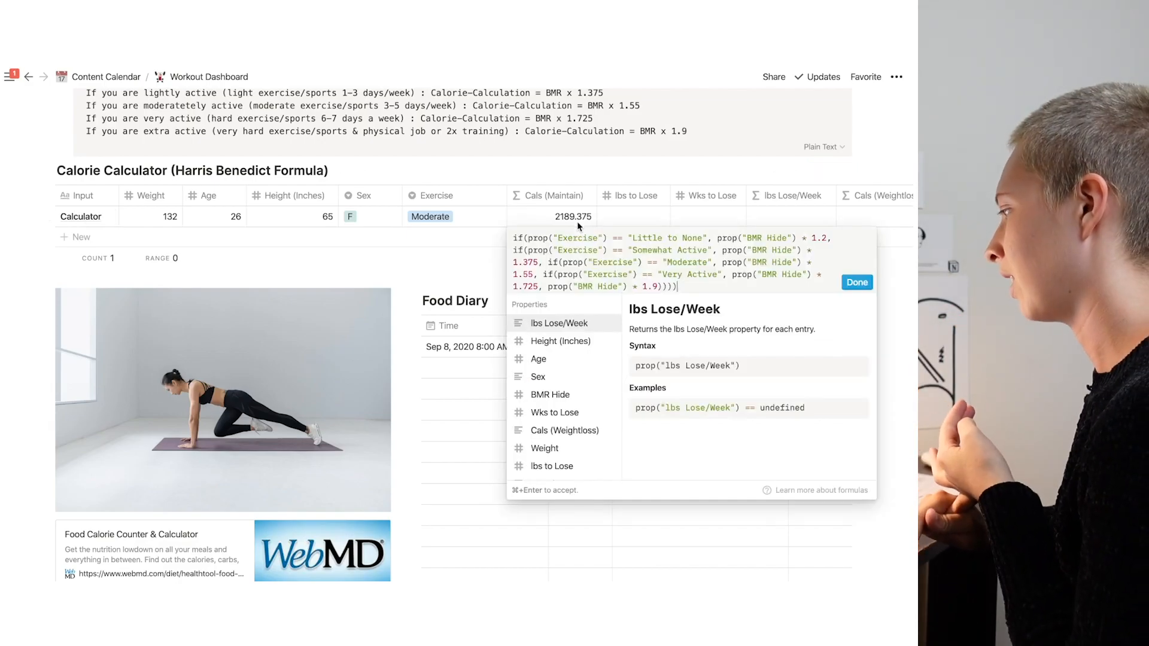
pyautogui.click(513, 238)
pyautogui.write('round(')
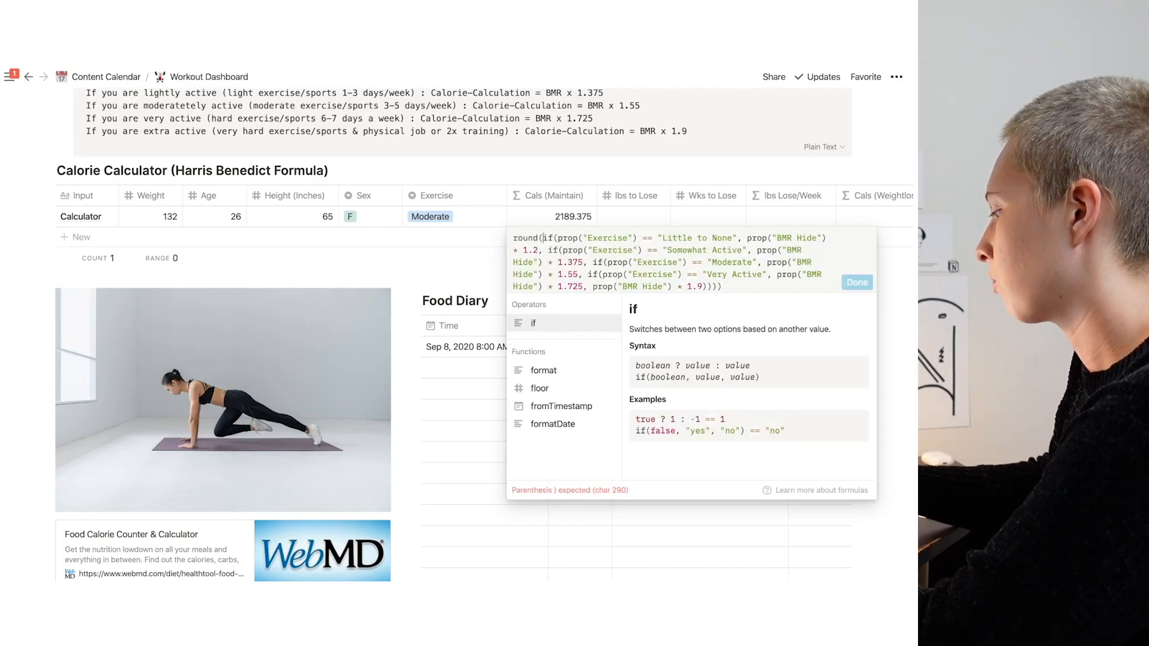
pyautogui.click(748, 289)
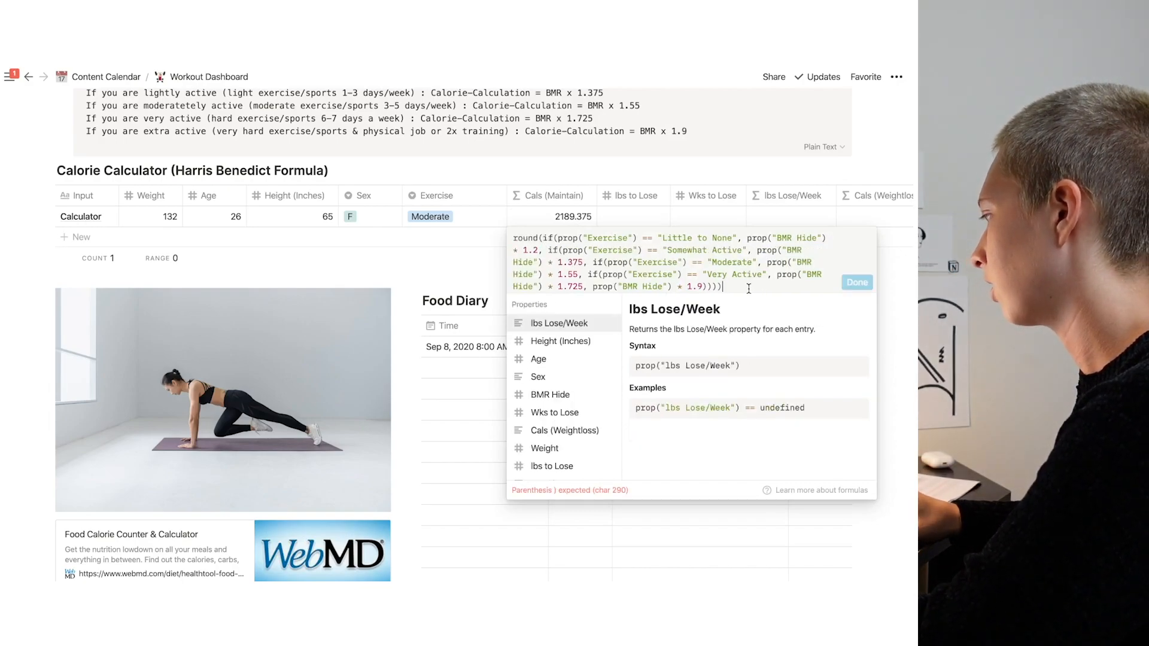
pyautogui.write(')')
pyautogui.click(856, 282)
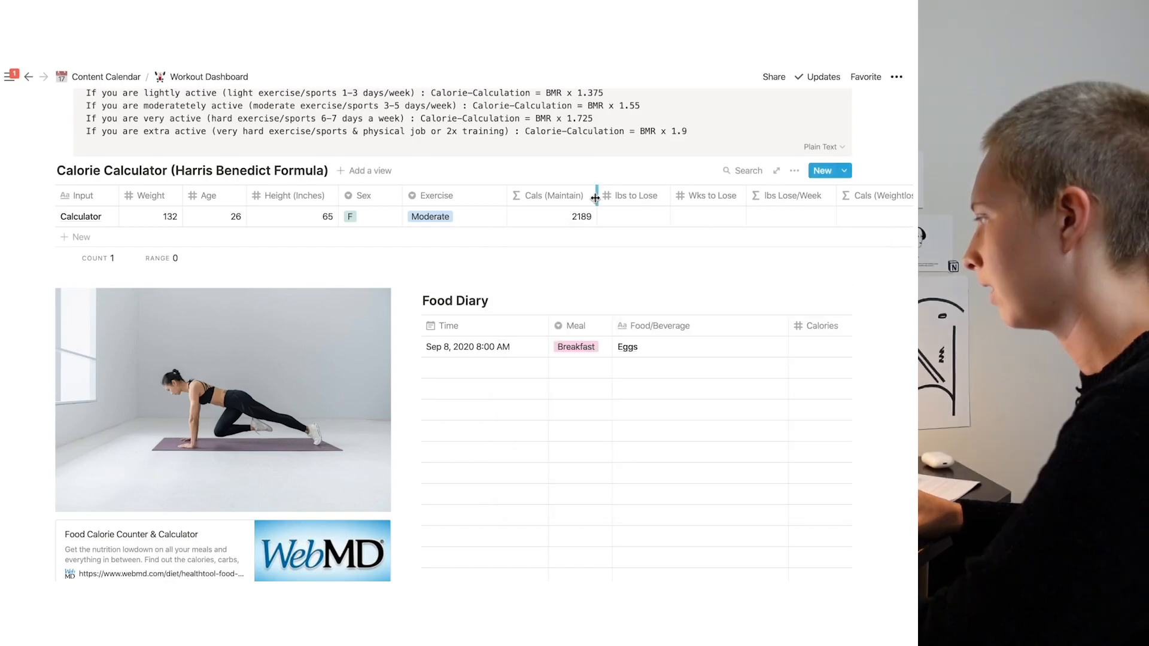
pyautogui.moveTo(595, 198); pyautogui.dragTo(589, 198)
# Set the Calculator row's Weight to 150 to test the maintenance formula
pyautogui.scroll(-2, 202, 234)
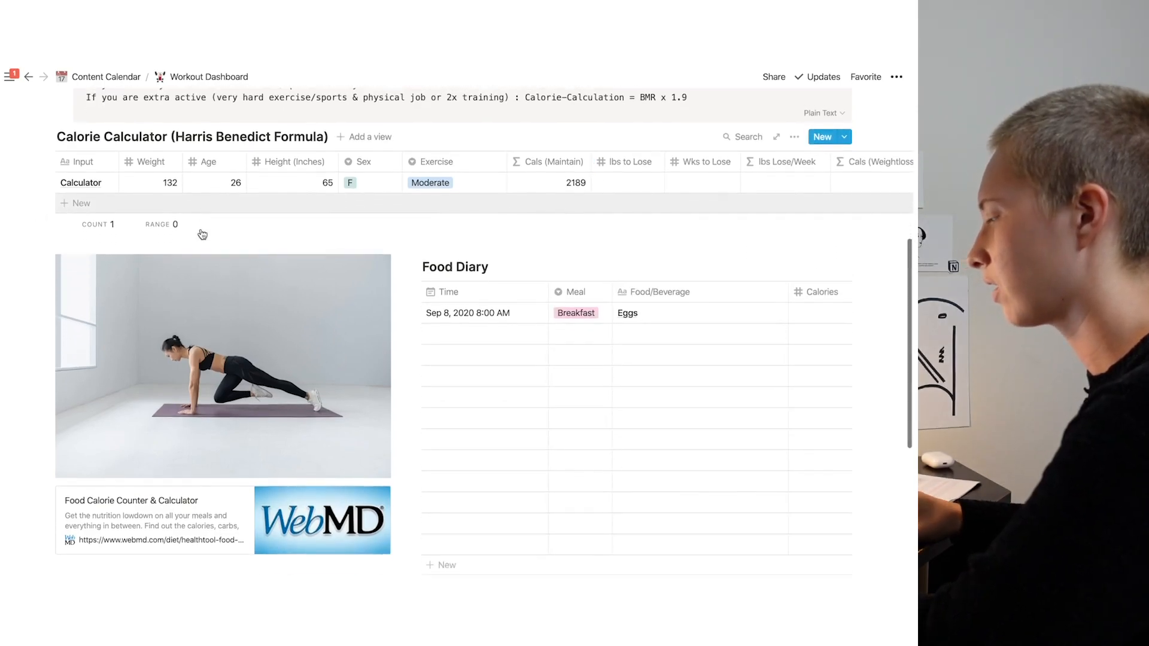
pyautogui.click(163, 170)
pyautogui.write('1')
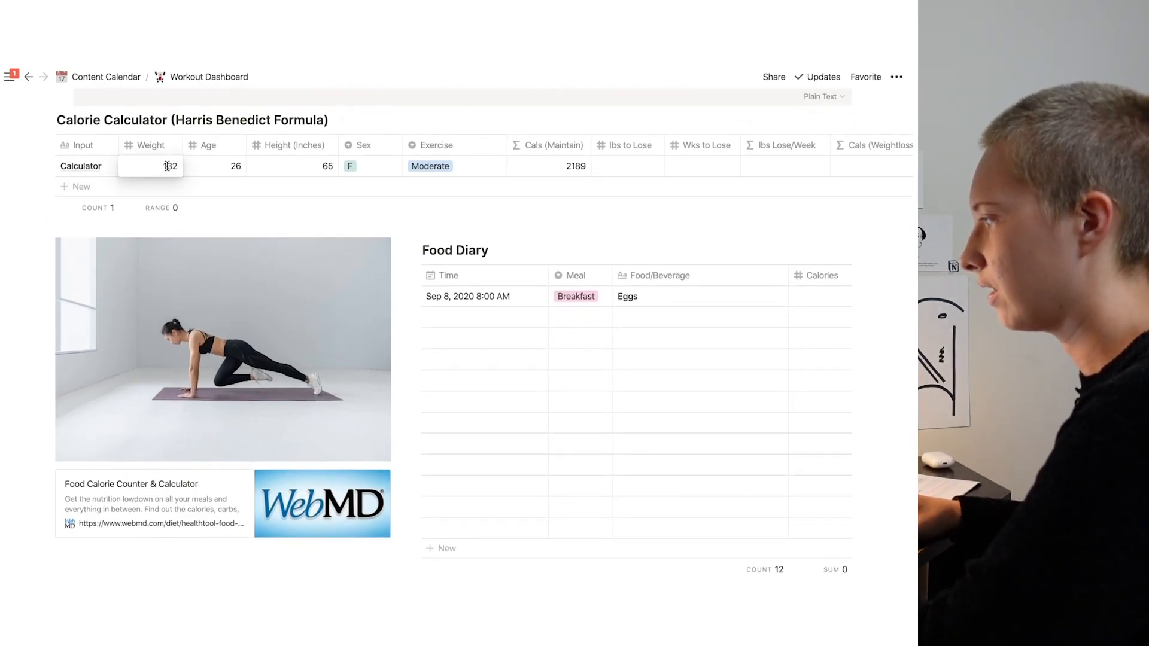
pyautogui.press('BackSpace')
pyautogui.write('150')
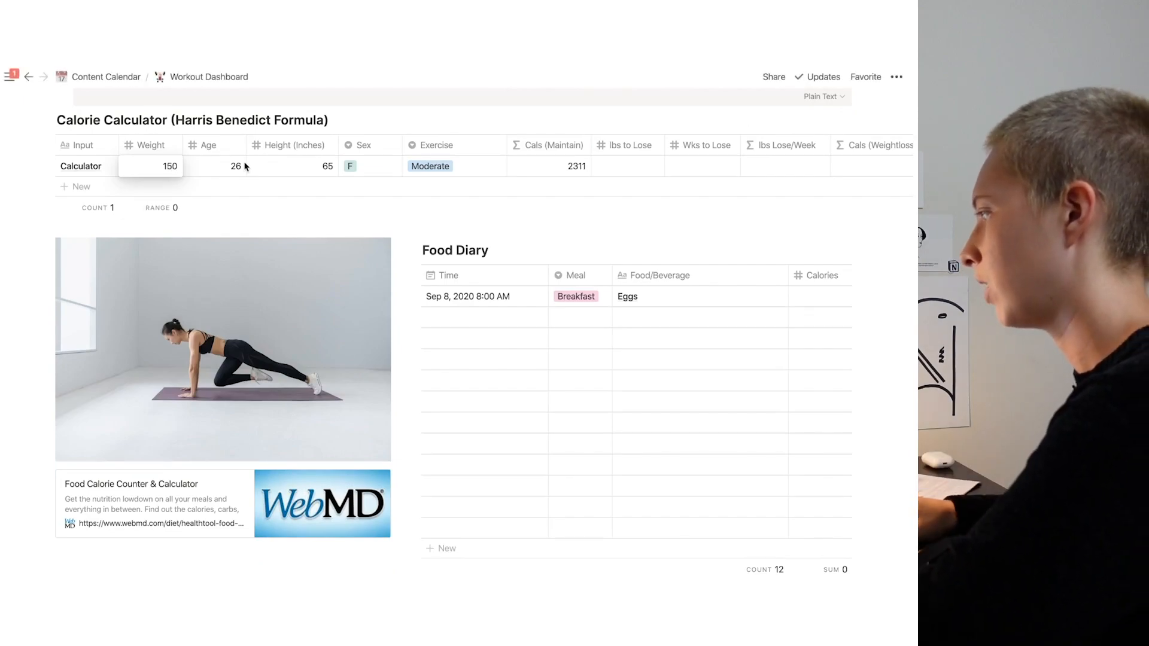
pyautogui.press('Return')
# Test the Calculator row with a Height of 69 inches and Sex M
pyautogui.click(328, 167)
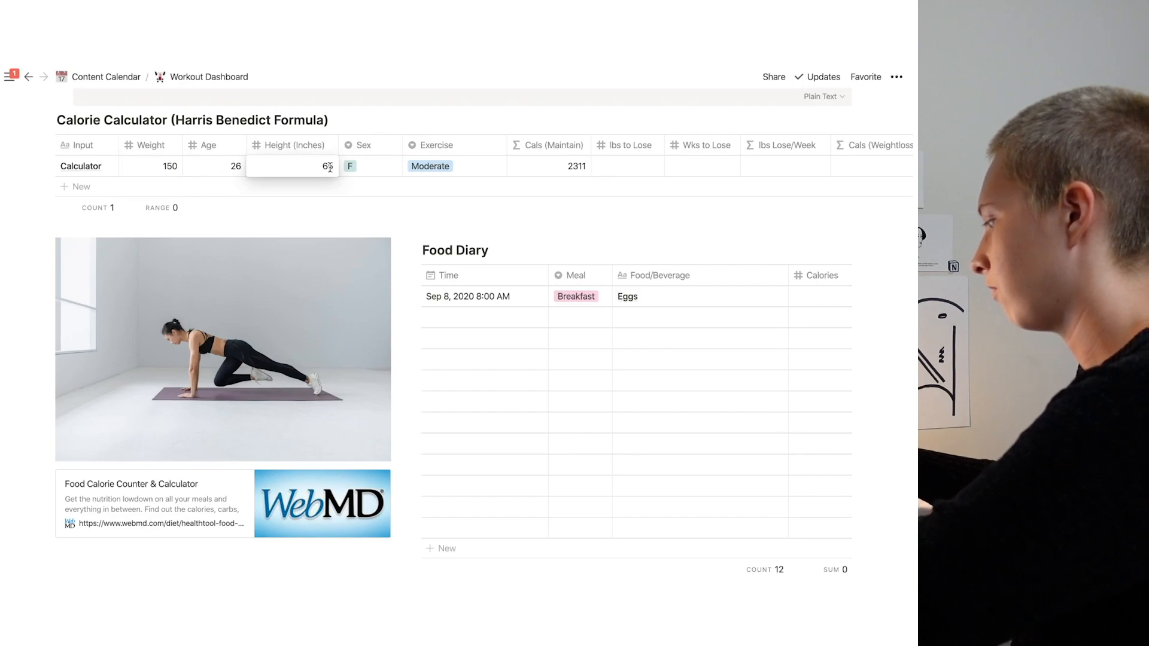
pyautogui.press('BackSpace')
pyautogui.write('9')
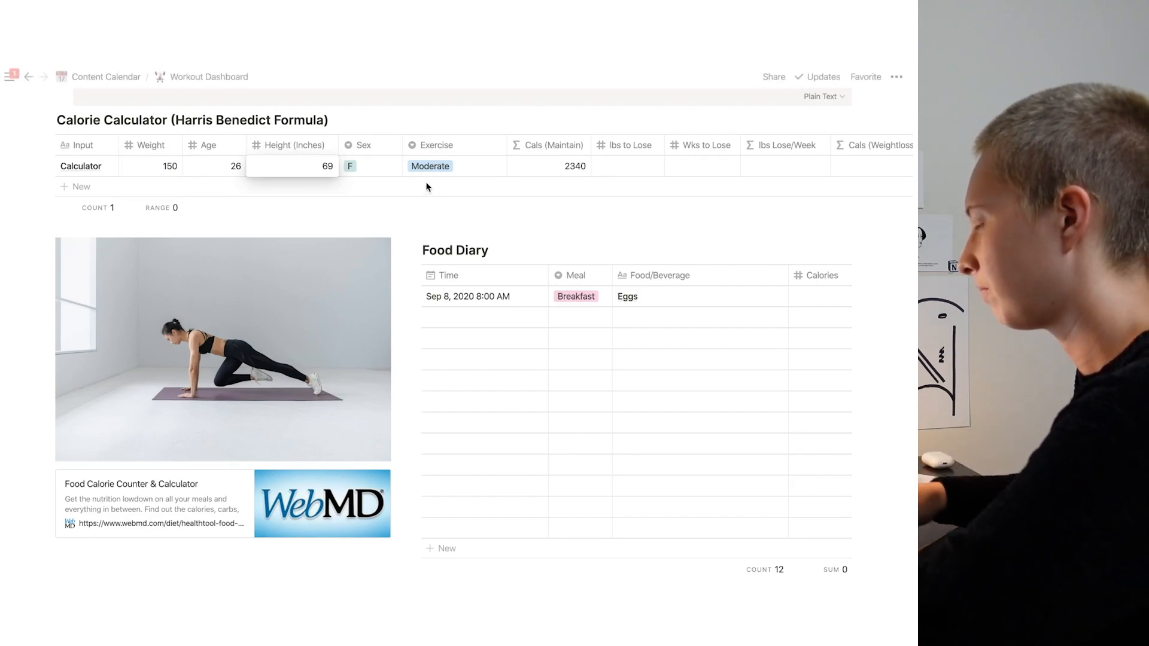
pyautogui.press('Return')
pyautogui.click(354, 166)
pyautogui.click(377, 209)
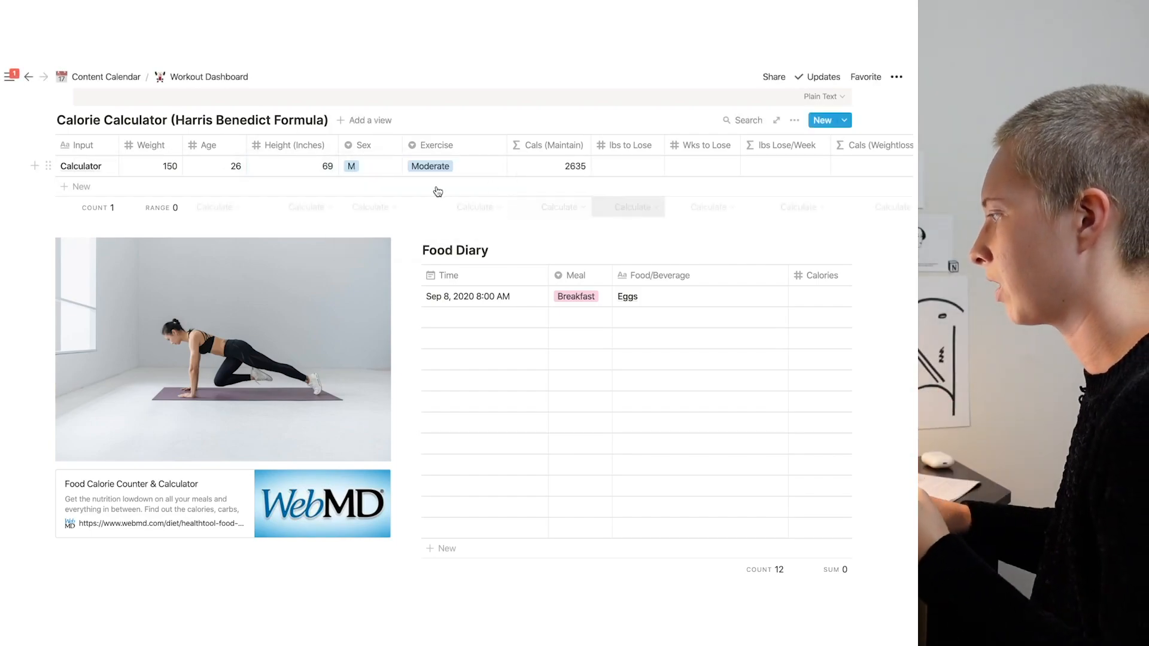
pyautogui.click(176, 169)
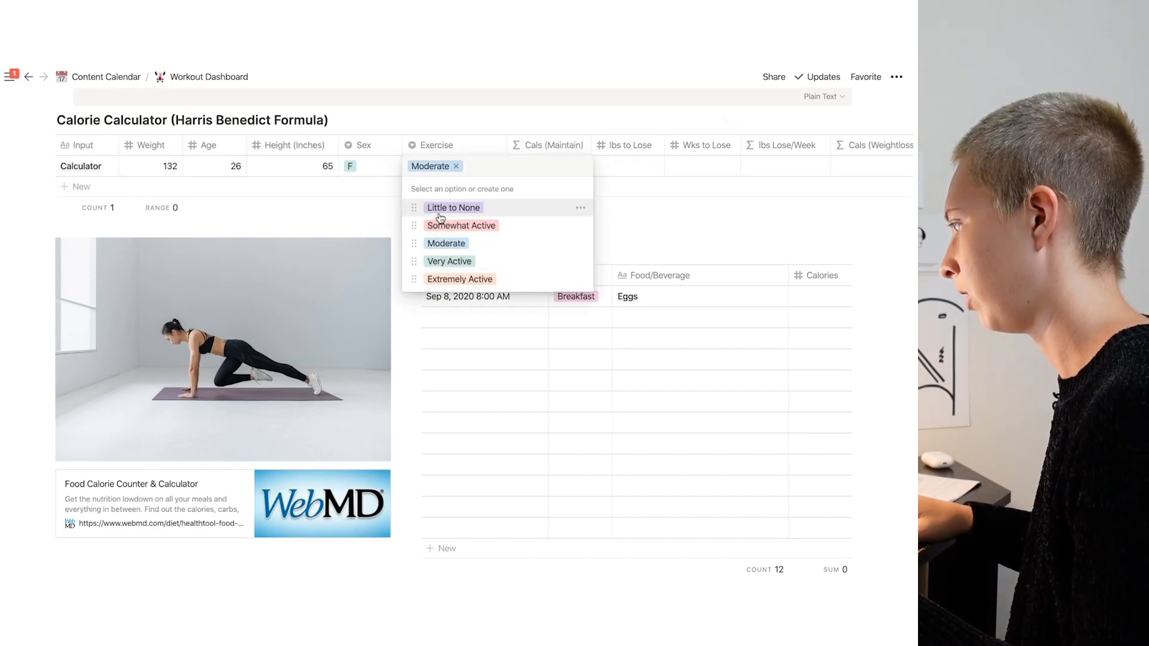
# Test the Exercise options Little to None and Extremely Active, and set Exercise back to Moderate
pyautogui.click(439, 211)
pyautogui.click(440, 210)
pyautogui.click(439, 199)
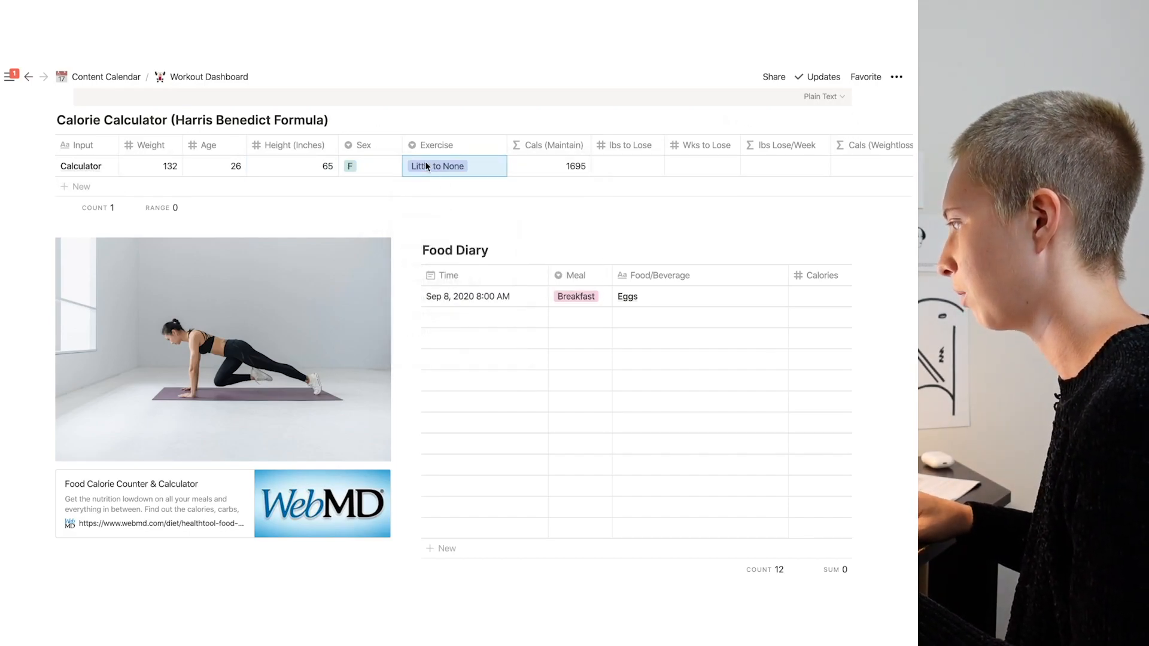
pyautogui.click(427, 166)
pyautogui.click(437, 280)
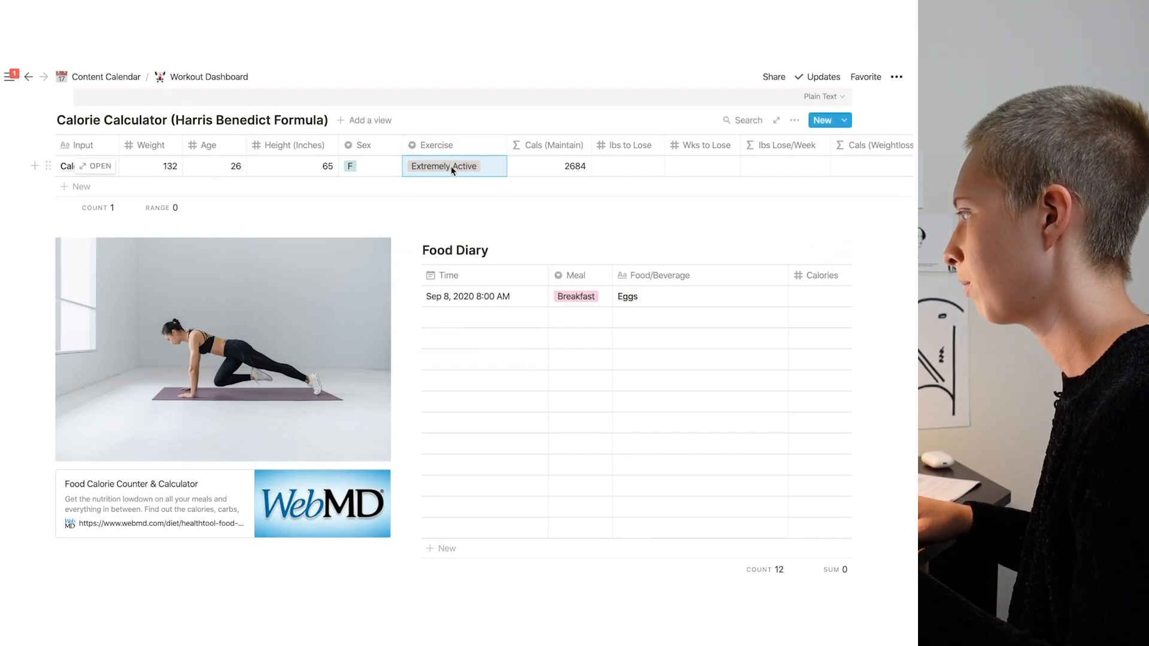
pyautogui.click(451, 166)
pyautogui.click(446, 243)
pyautogui.hscroll(3, 615, 168)
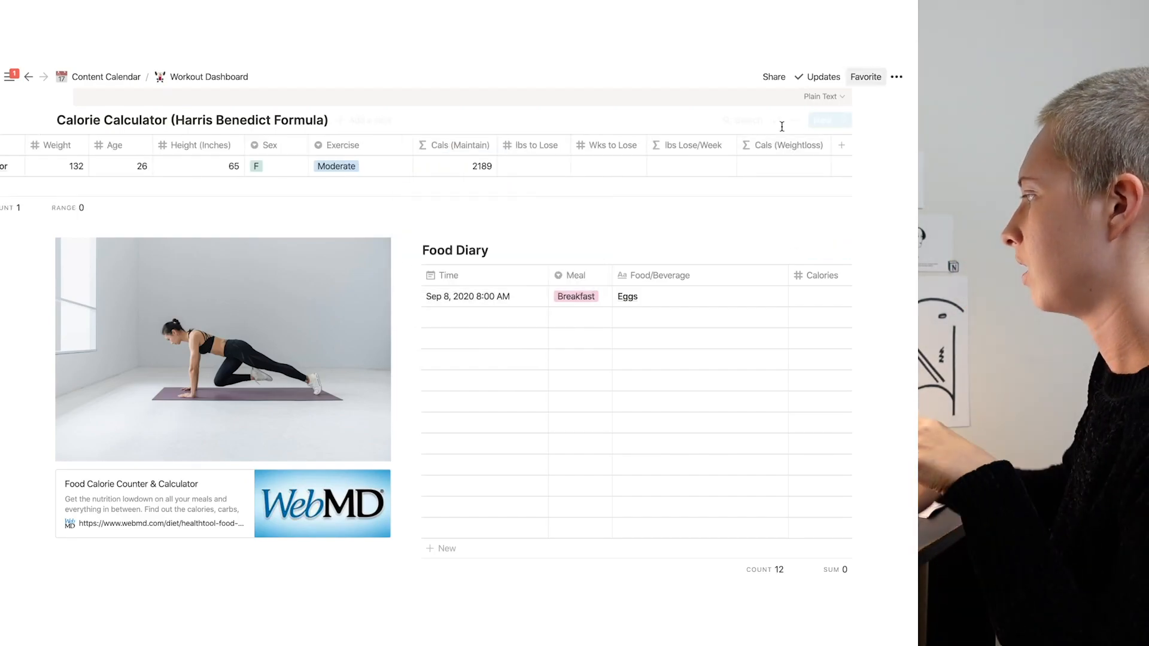
pyautogui.click(537, 164)
pyautogui.click(623, 164)
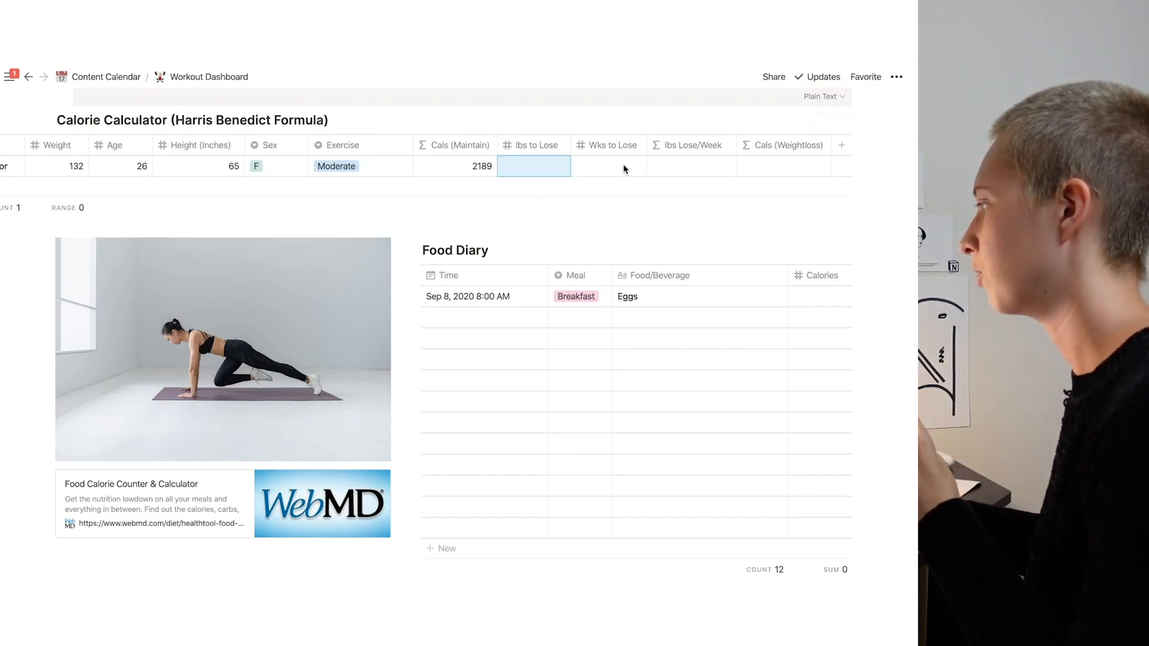
pyautogui.click(622, 164)
pyautogui.press('Escape')
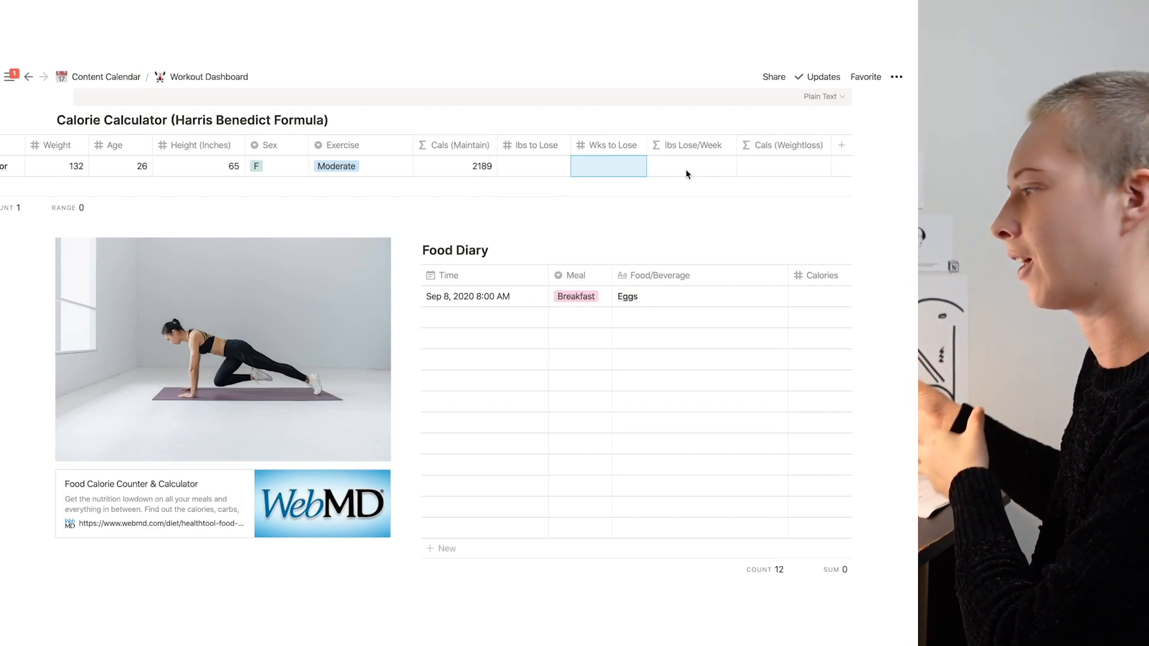
# Enter 5 for lbs to Lose and 5 for Wks to Lose in the Calculator row
pyautogui.click(549, 168)
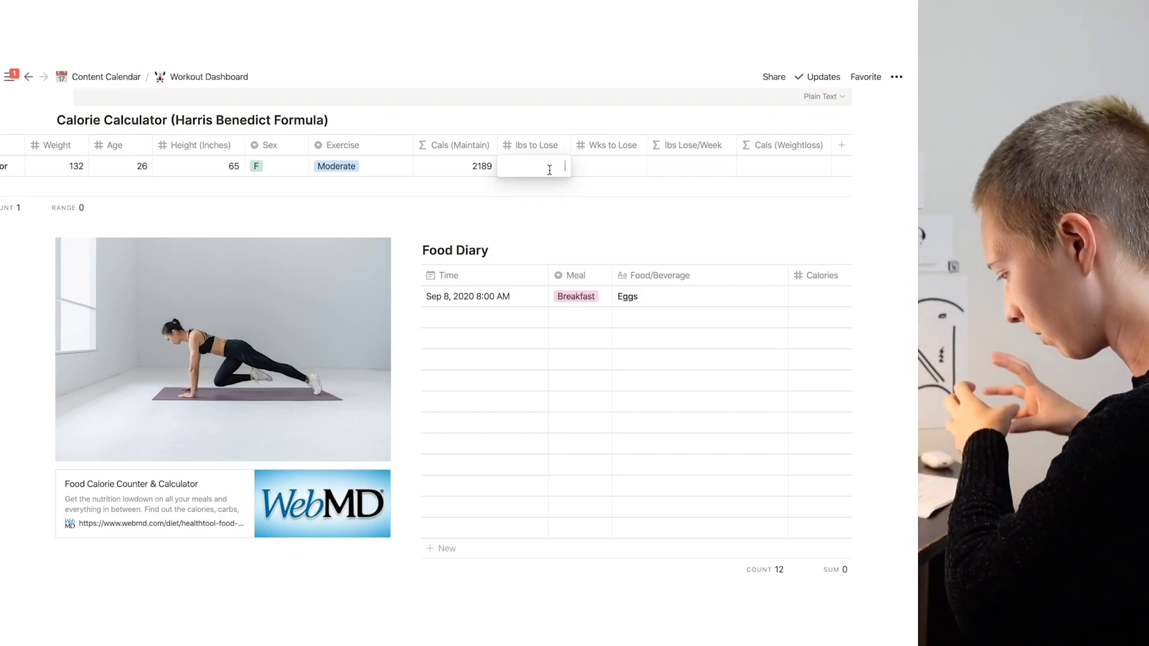
pyautogui.write('5')
pyautogui.press('Return')
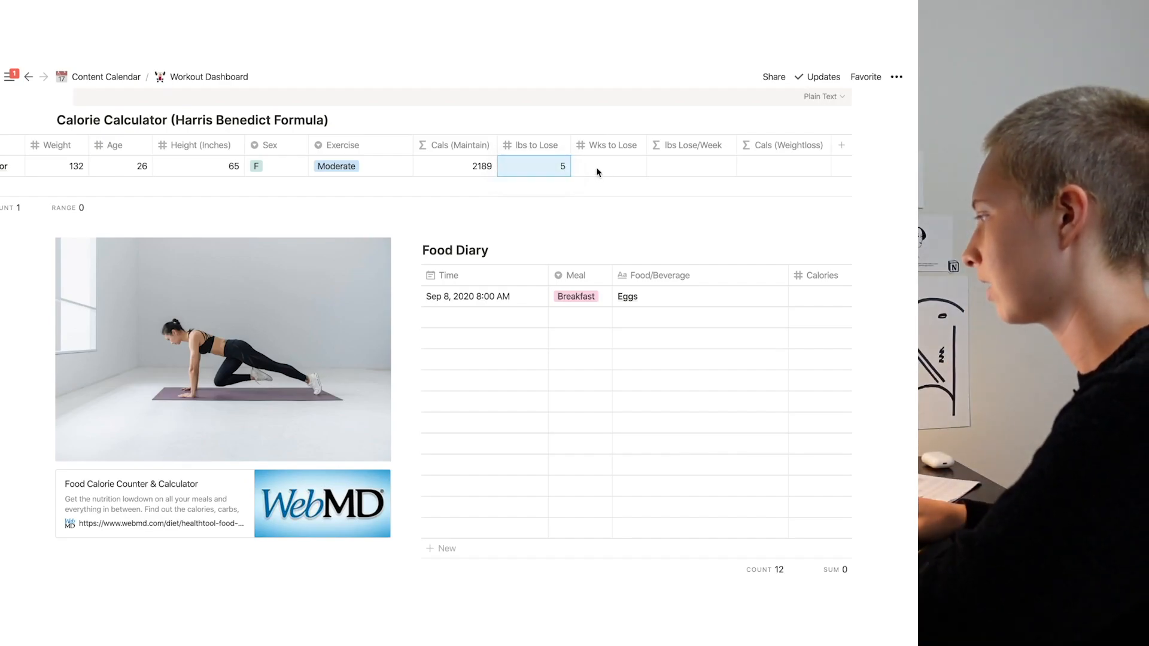
pyautogui.click(596, 167)
pyautogui.write('5')
pyautogui.press('Return')
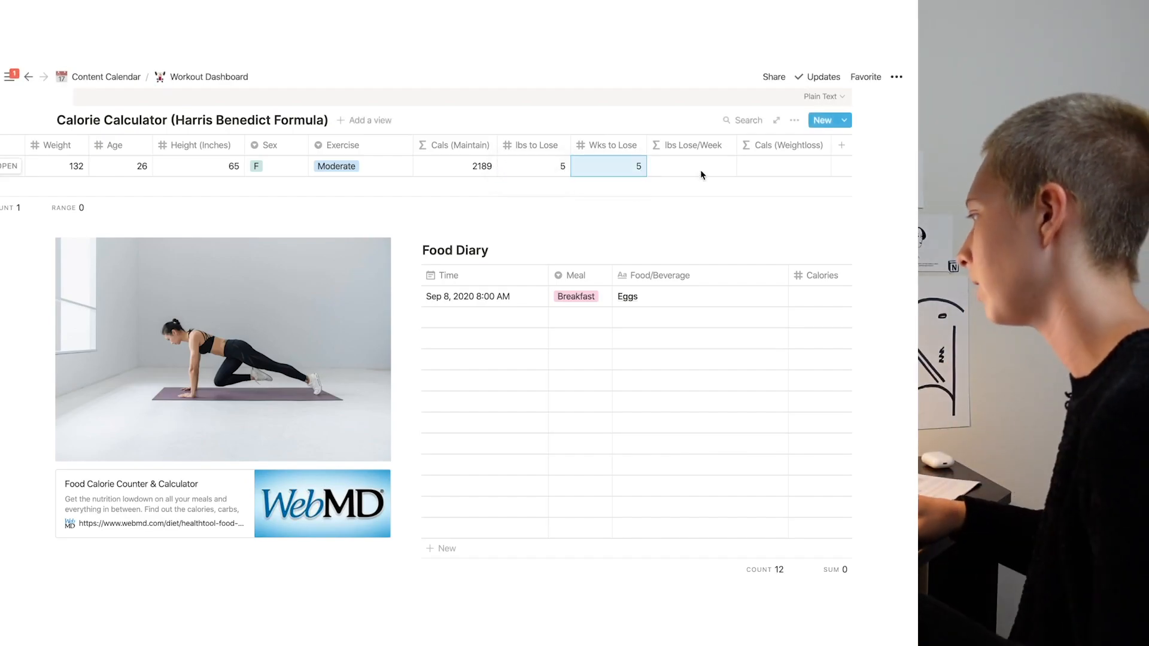
# Set the lbs Lose/Week formula to prop("lbs to Lose") / prop("Wks to Lose")
pyautogui.click(699, 171)
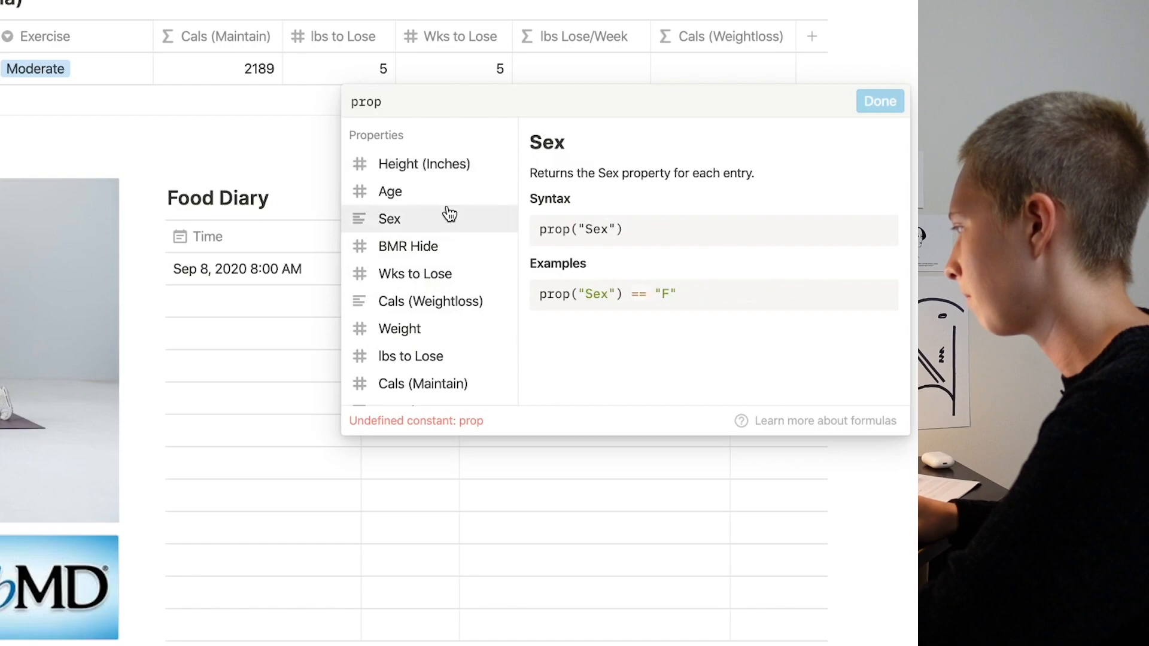
pyautogui.scroll(-2, 449, 217)
pyautogui.click(435, 279)
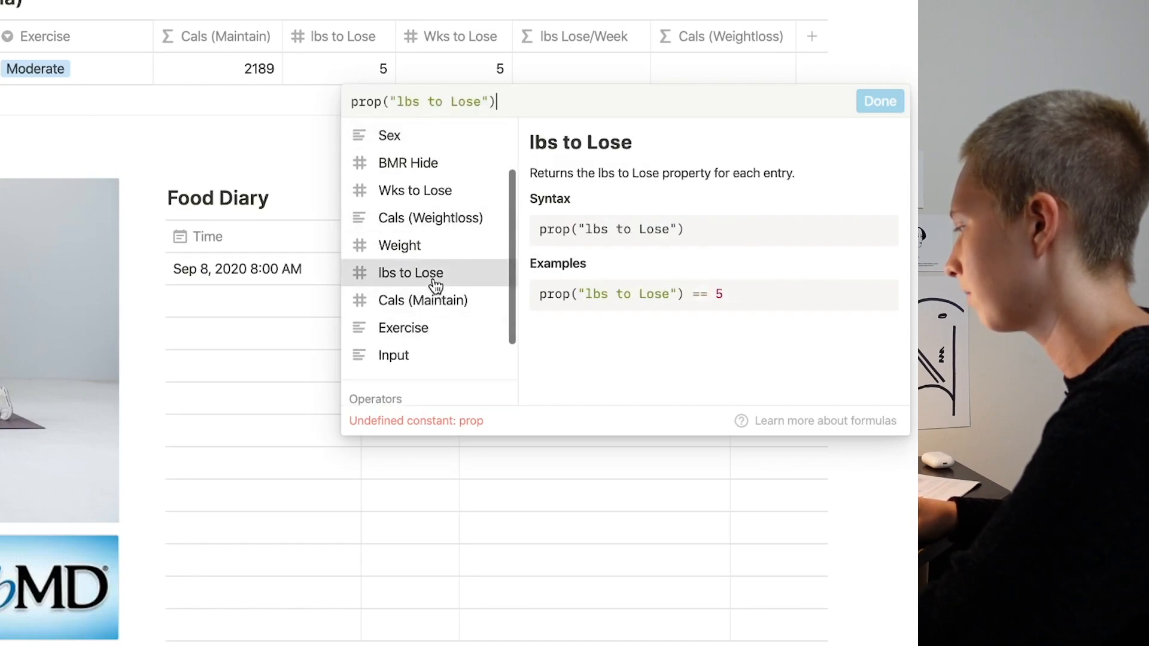
pyautogui.write('/ prop')
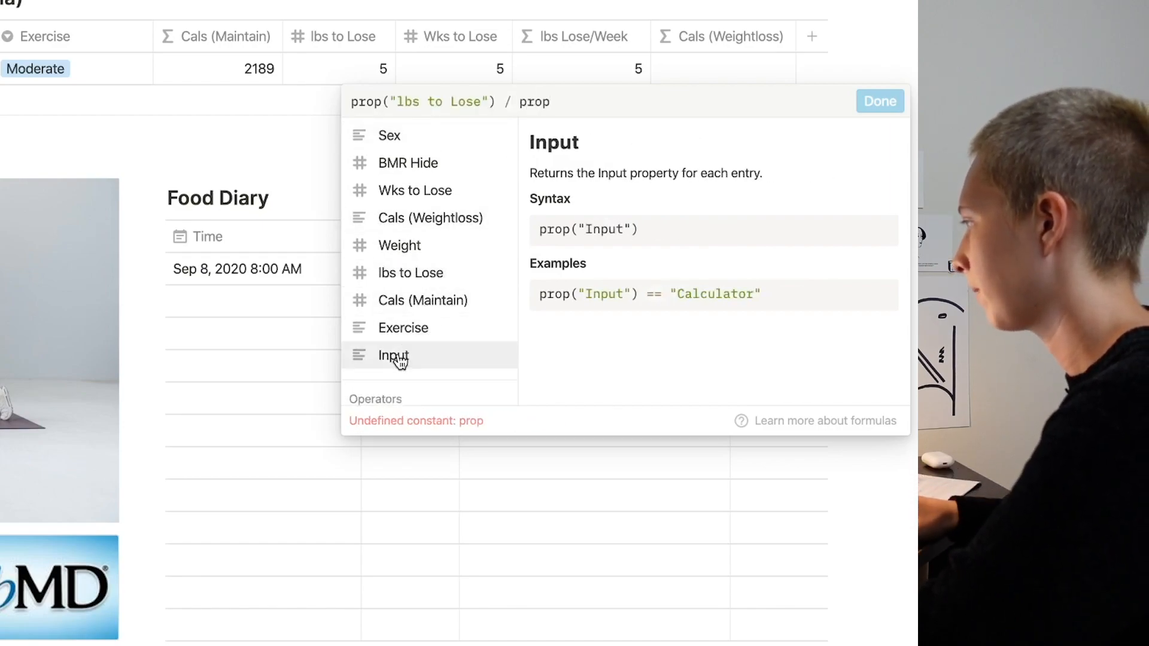
pyautogui.scroll(3, 413, 347)
pyautogui.click(433, 274)
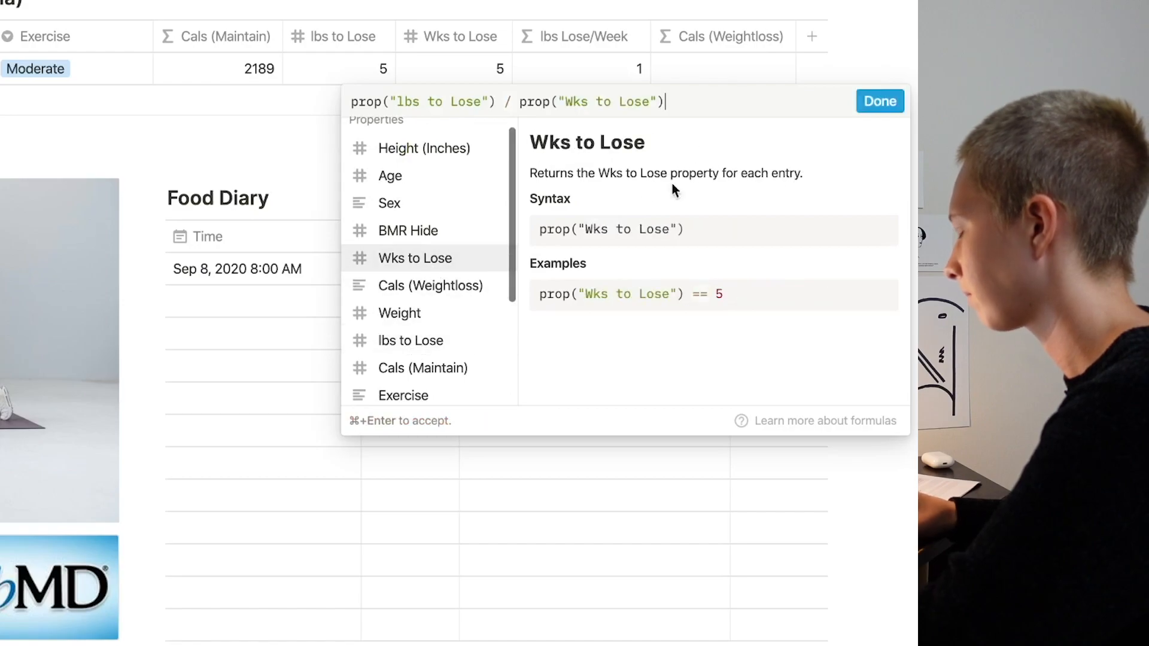
pyautogui.click(879, 103)
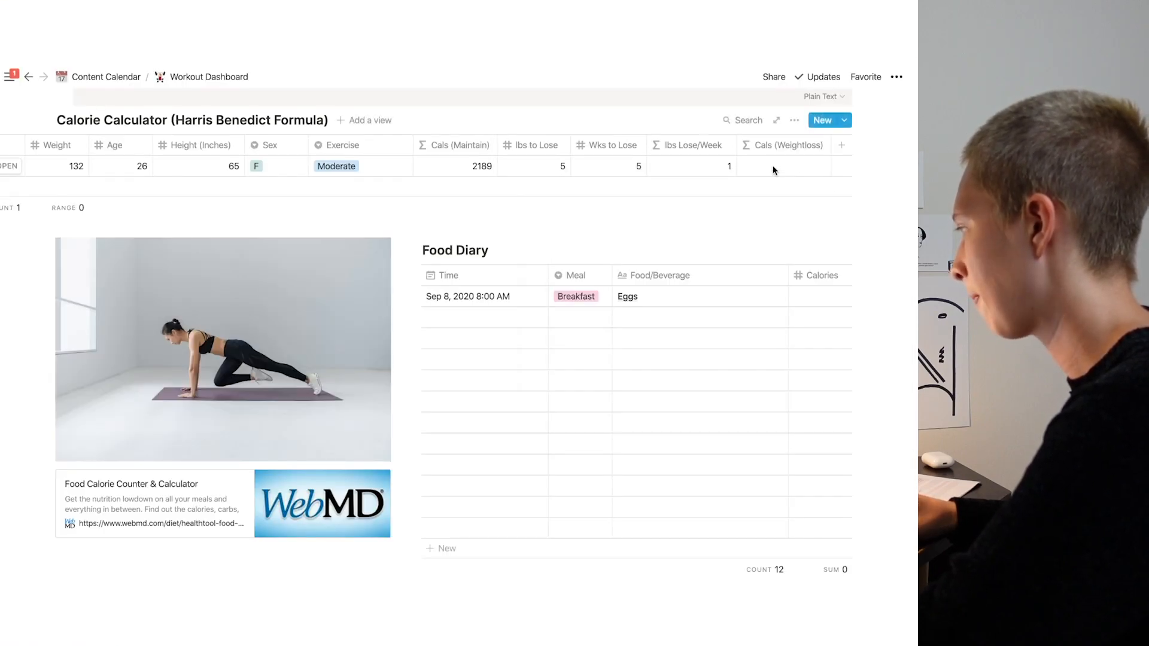
# Set the Cals (Weightloss) formula to prop("Cals (Maintain)") - prop("lbs Lose/Week") * 3500 / 7 and slightly narrow the column
pyautogui.click(774, 170)
pyautogui.write('prop')
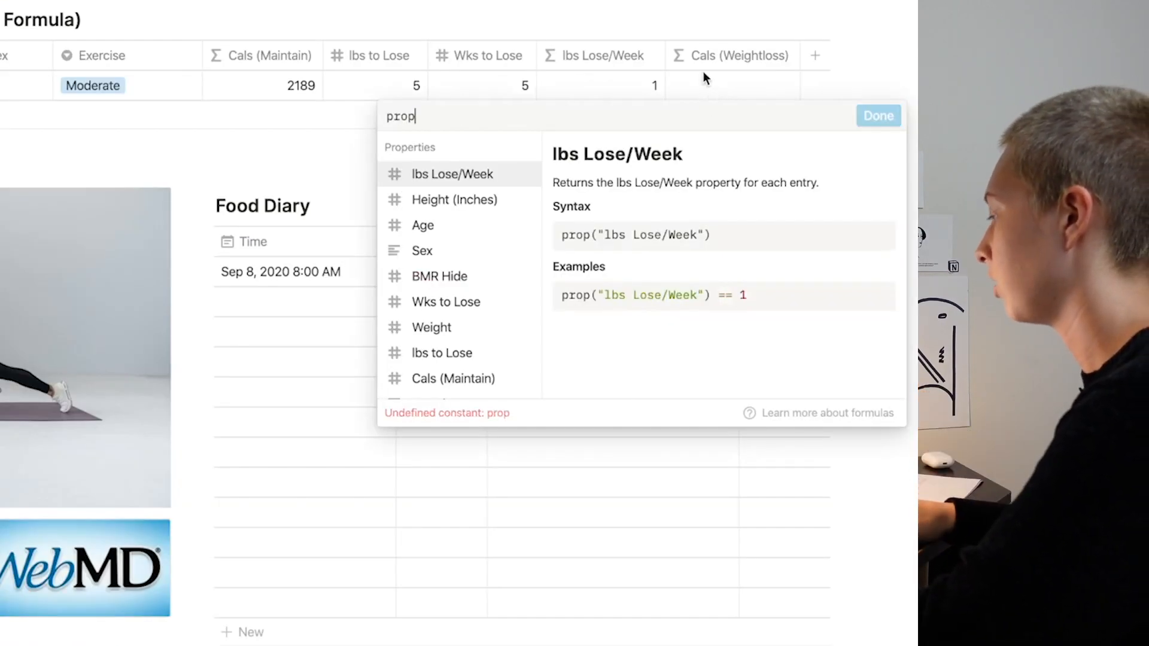
pyautogui.click(461, 382)
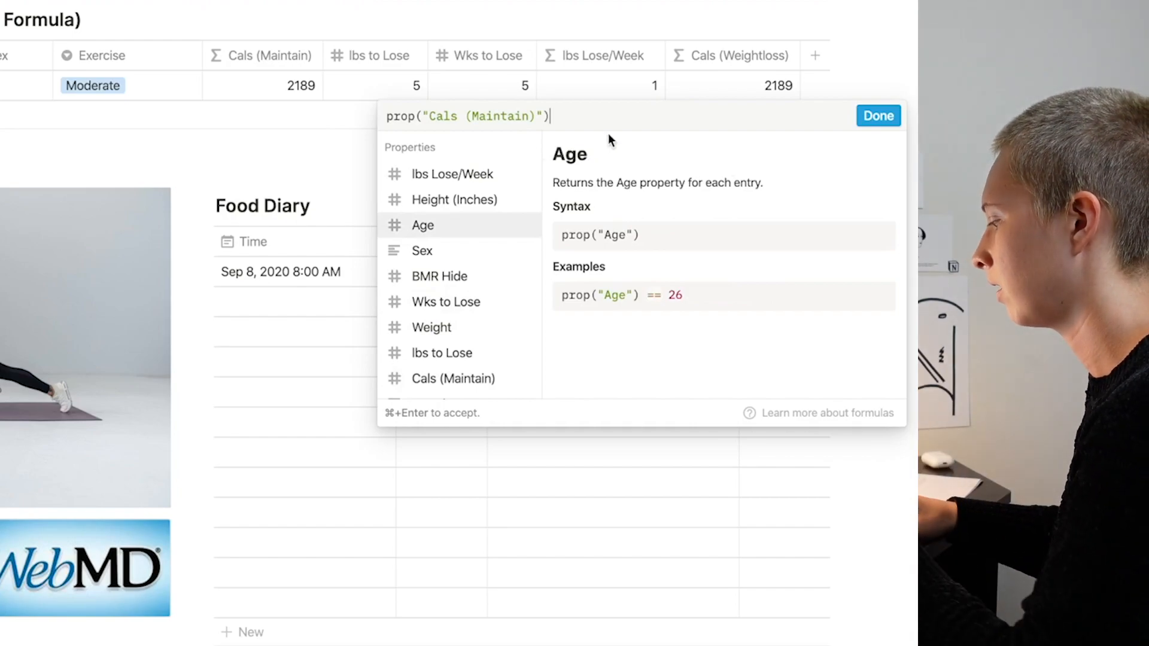
pyautogui.write('- prop')
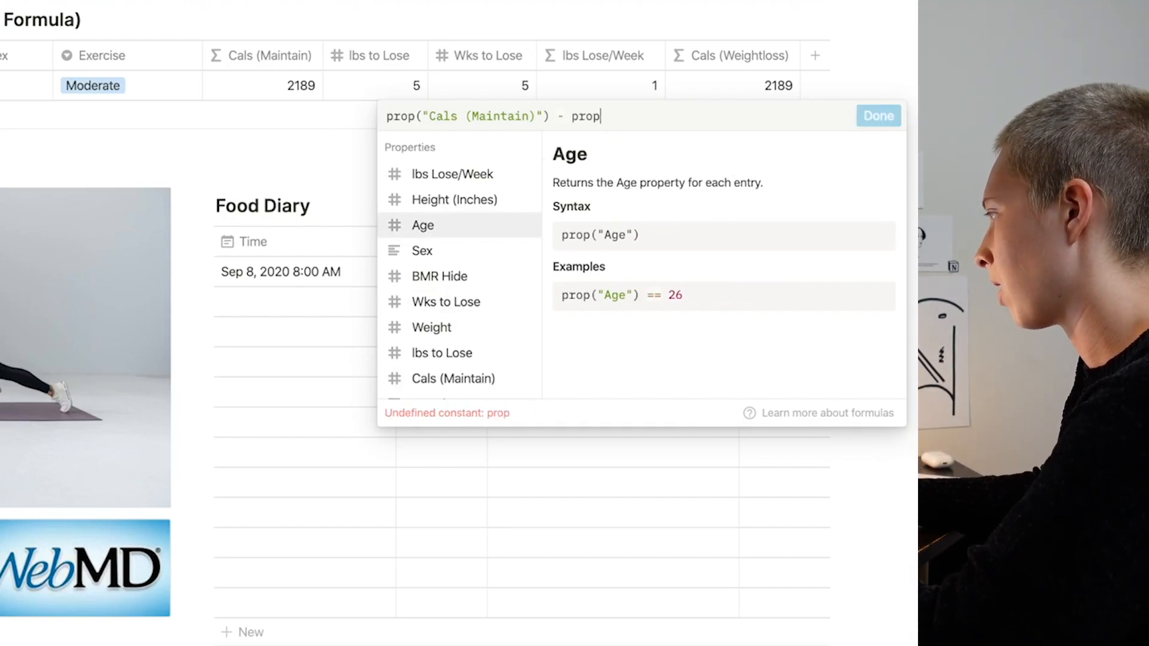
pyautogui.click(472, 174)
pyautogui.write('*')
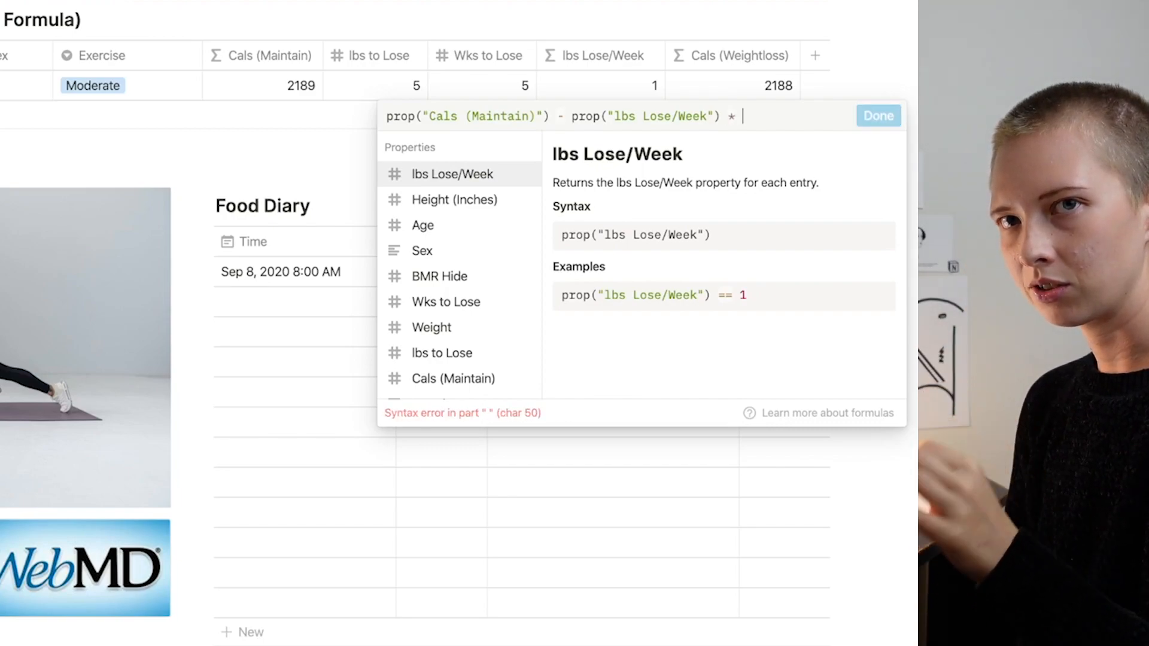
pyautogui.write('3500 / 7')
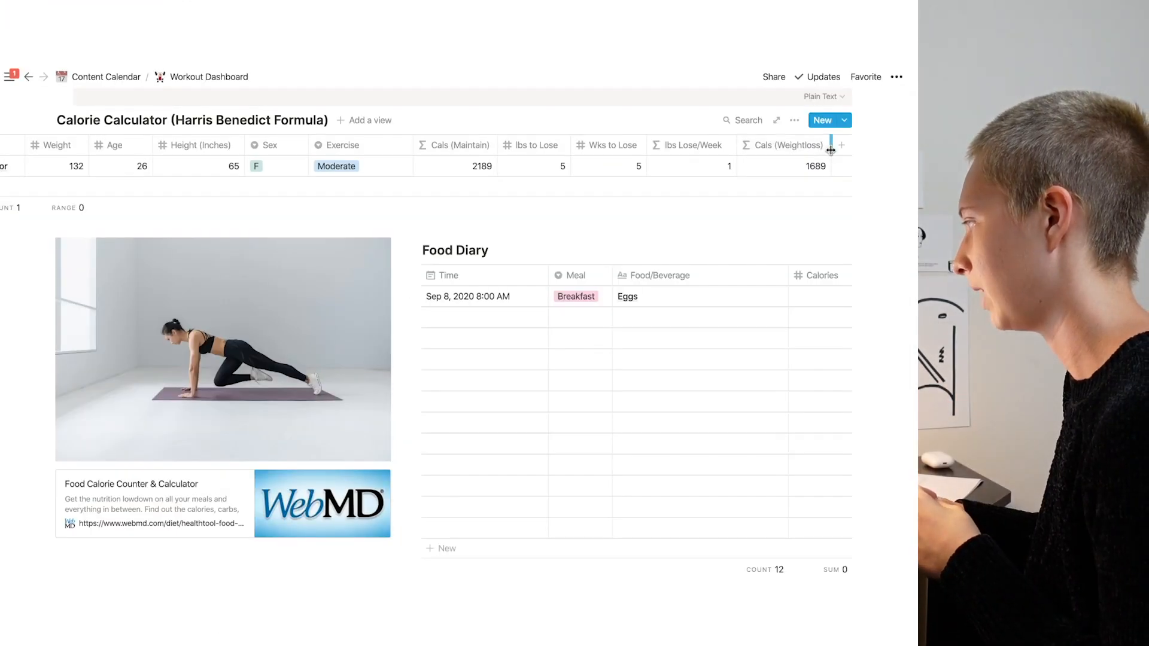
pyautogui.moveTo(831, 146); pyautogui.dragTo(826, 152)
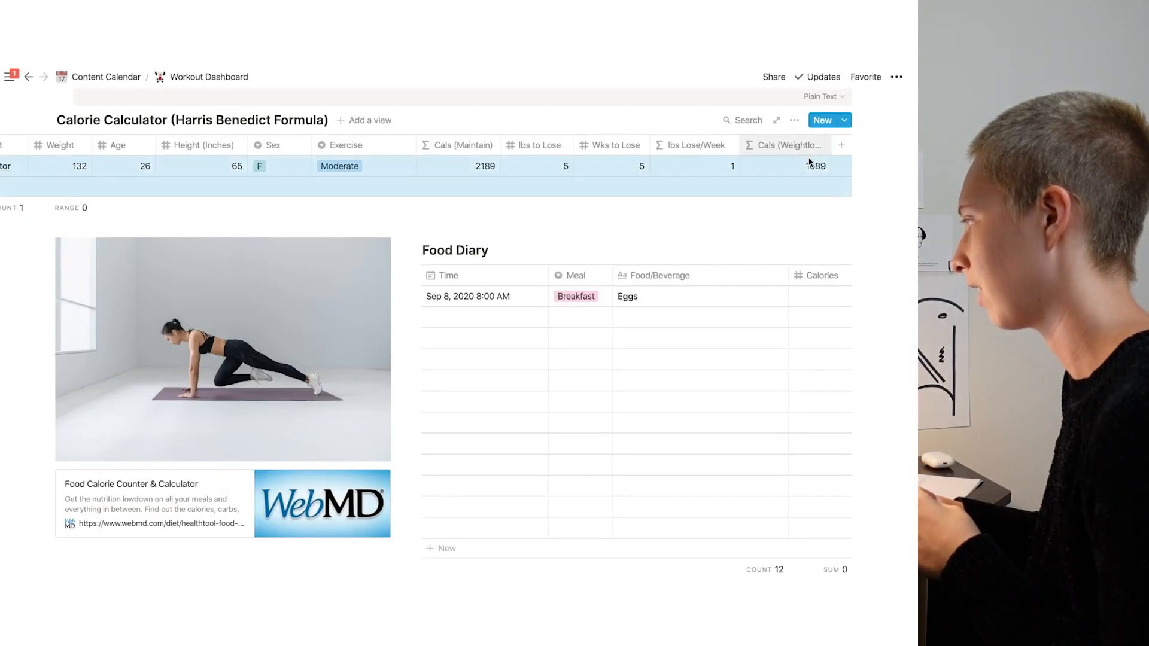
pyautogui.click(907, 170)
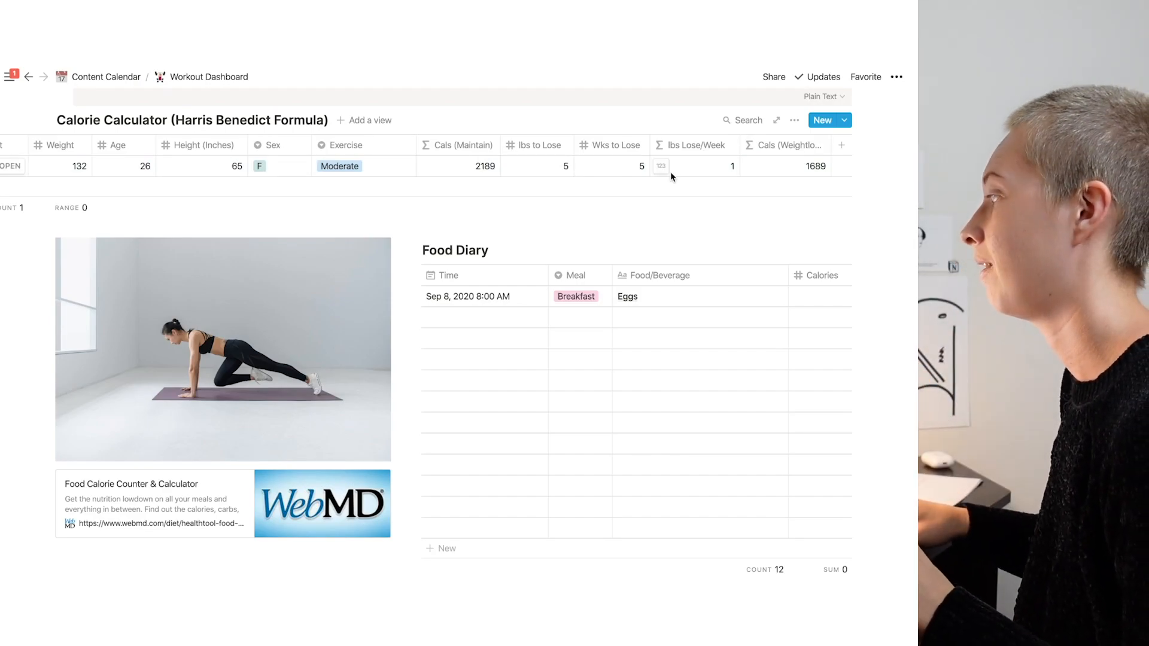
# Open the Eggs entry in the Food Diary, check its Meal options and set its Calories to 70
pyautogui.hscroll(-3, 670, 171)
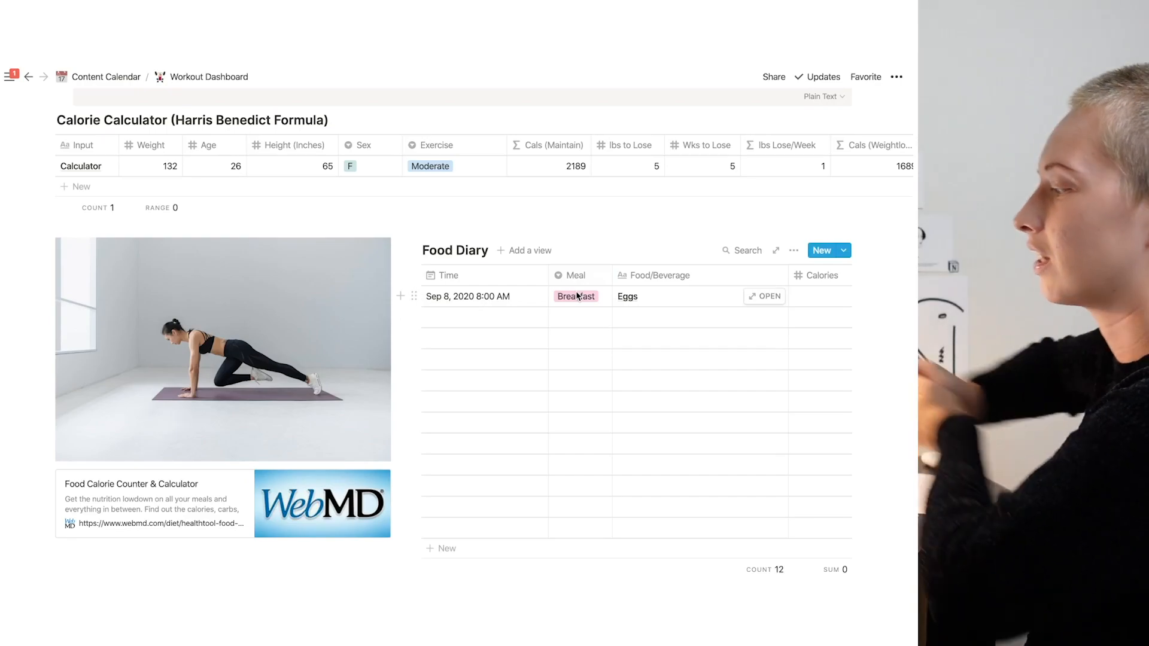
pyautogui.scroll(-1, 682, 358)
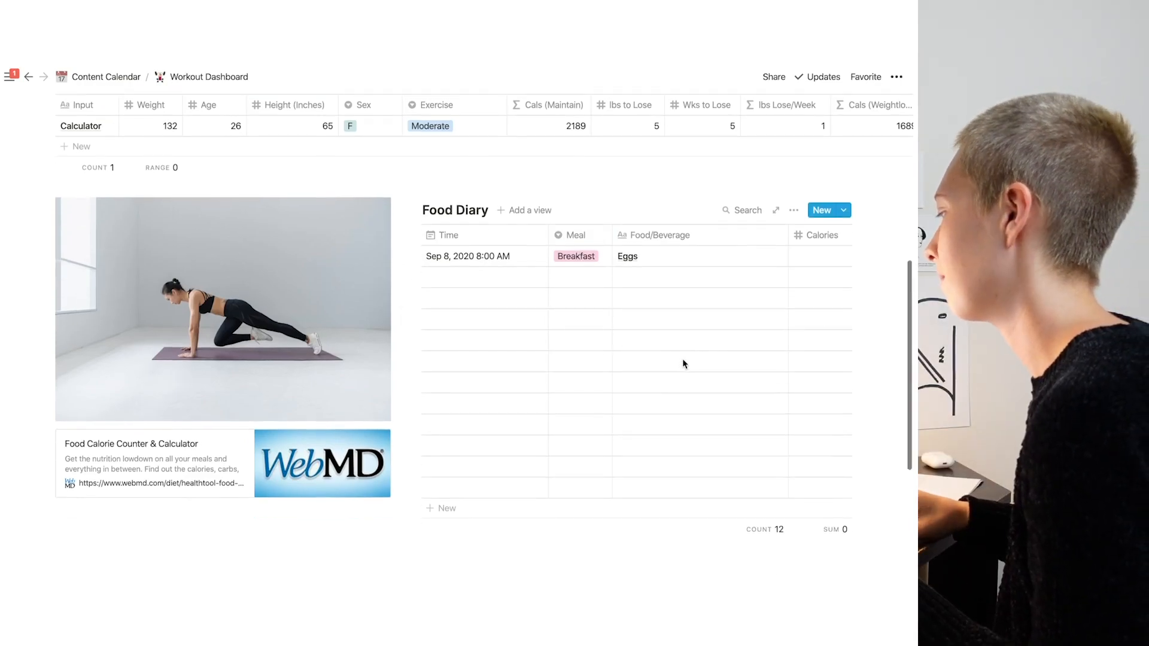
pyautogui.click(764, 257)
pyautogui.click(379, 226)
pyautogui.click(379, 210)
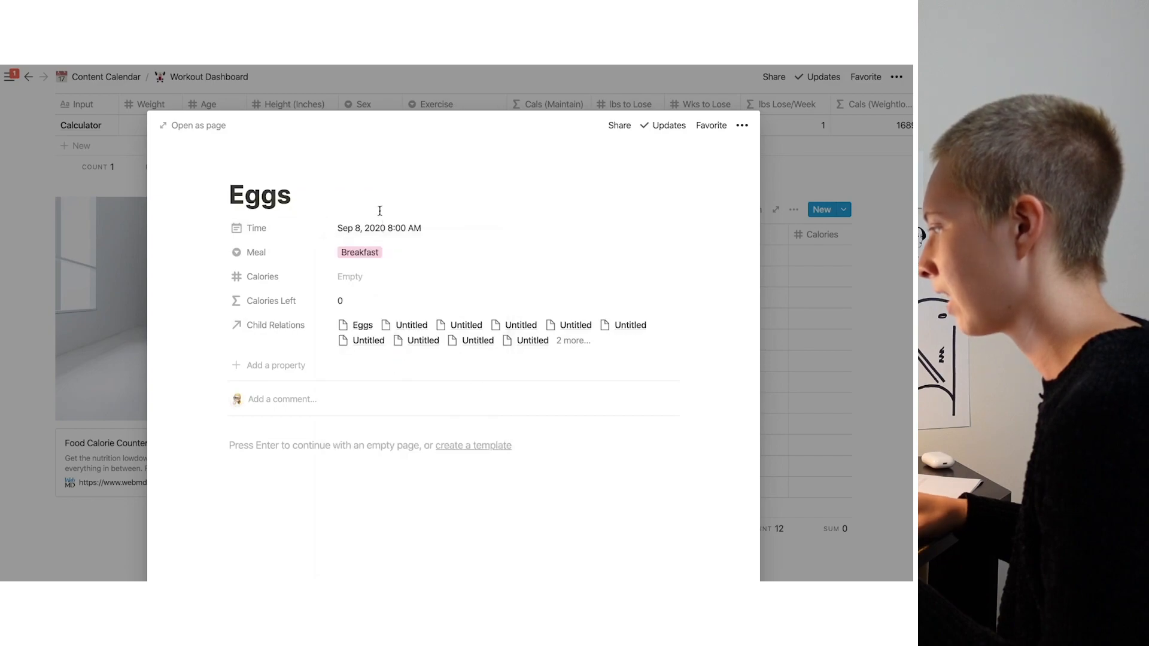
pyautogui.click(377, 250)
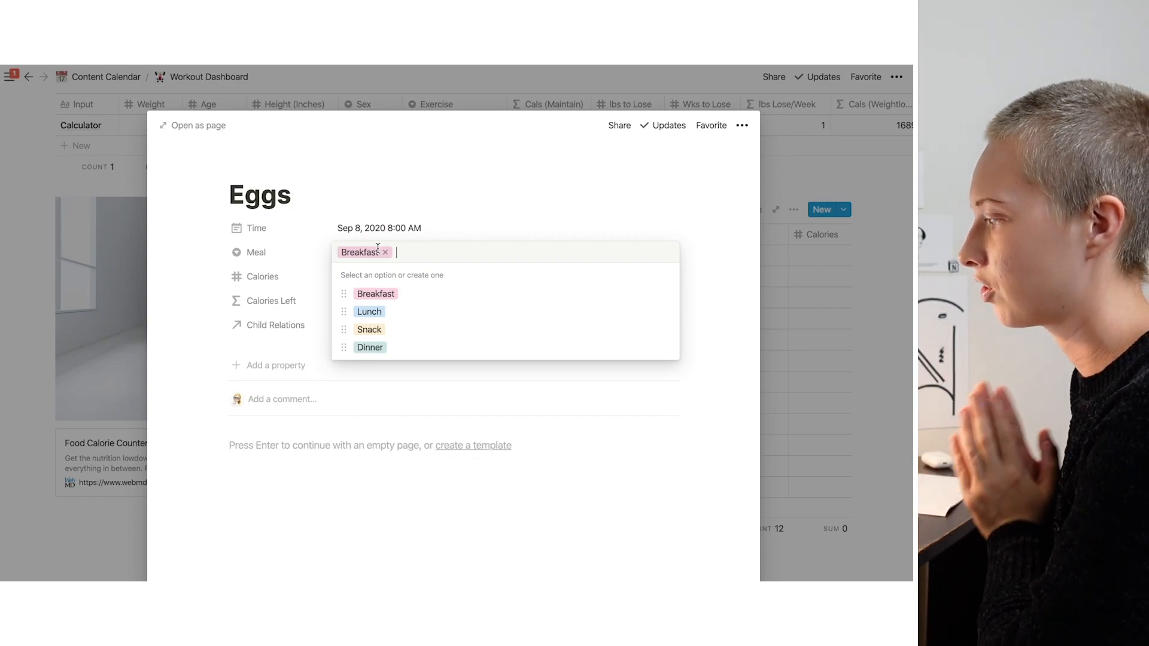
pyautogui.click(258, 229)
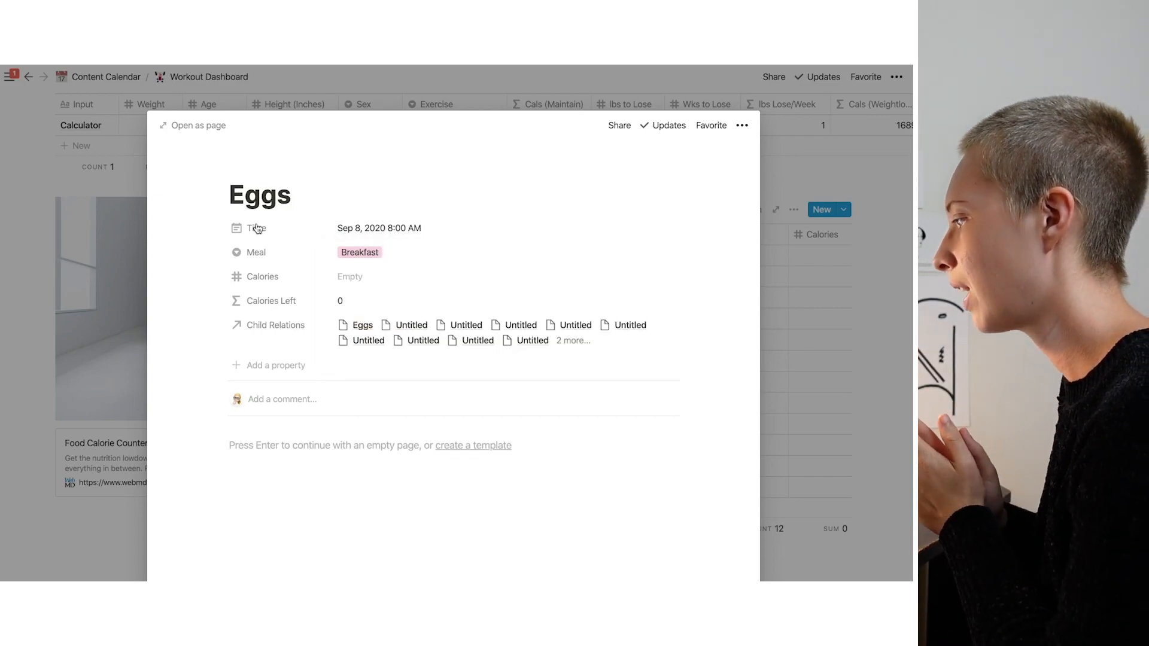
pyautogui.click(360, 278)
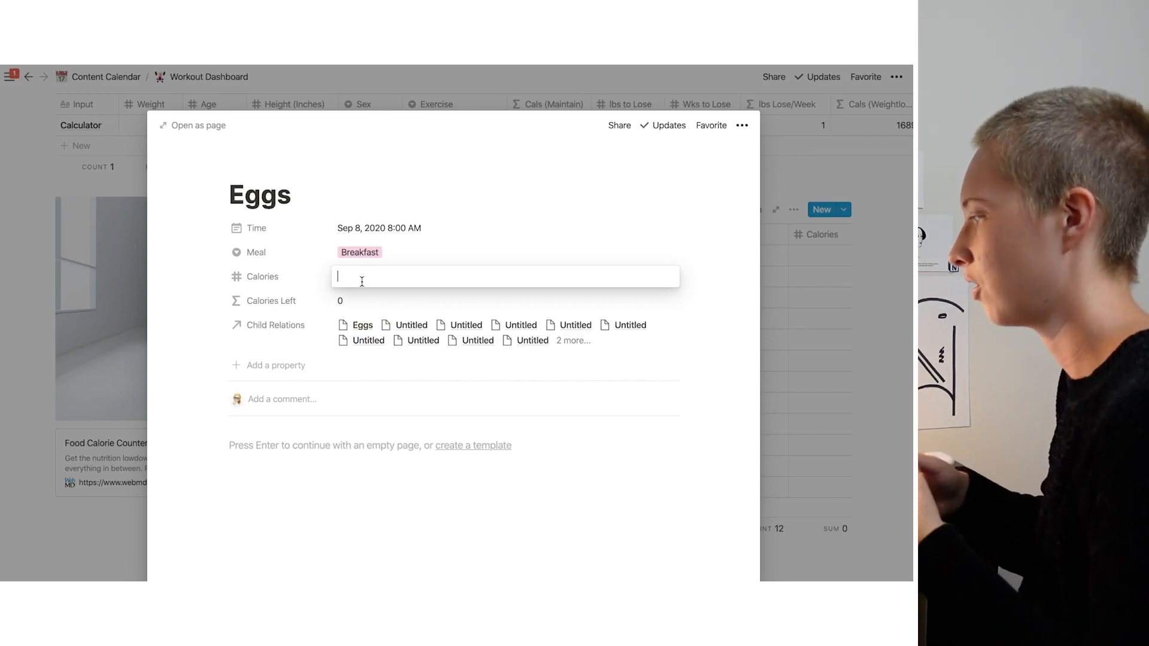
pyautogui.write('70')
pyautogui.click(442, 208)
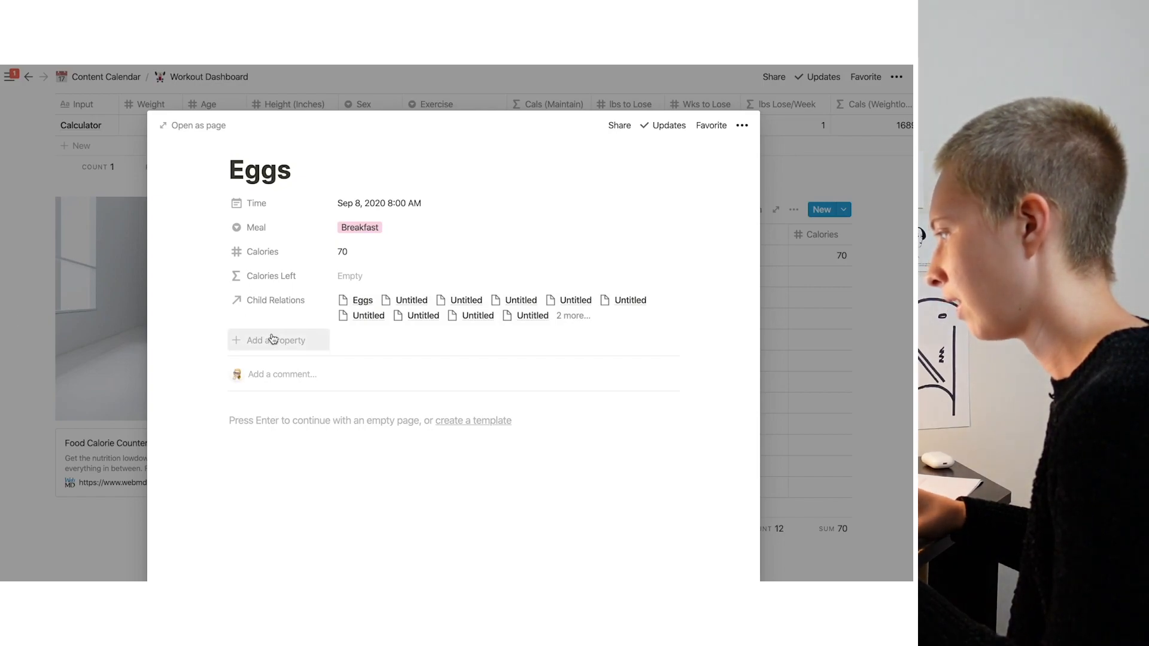
# Add a Calculator Connection relation to the Calorie Calculator (Harris Benedict Formula) database and link the Eggs entry to the Calculator page
pyautogui.click(281, 340)
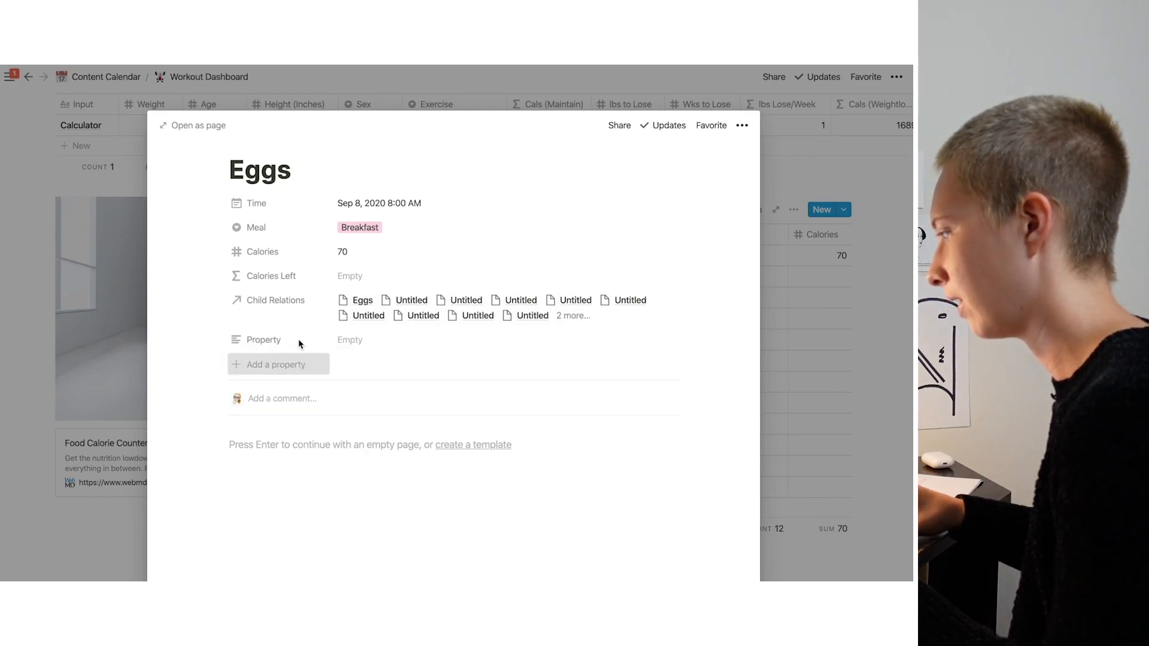
pyautogui.write('Calculator Connection')
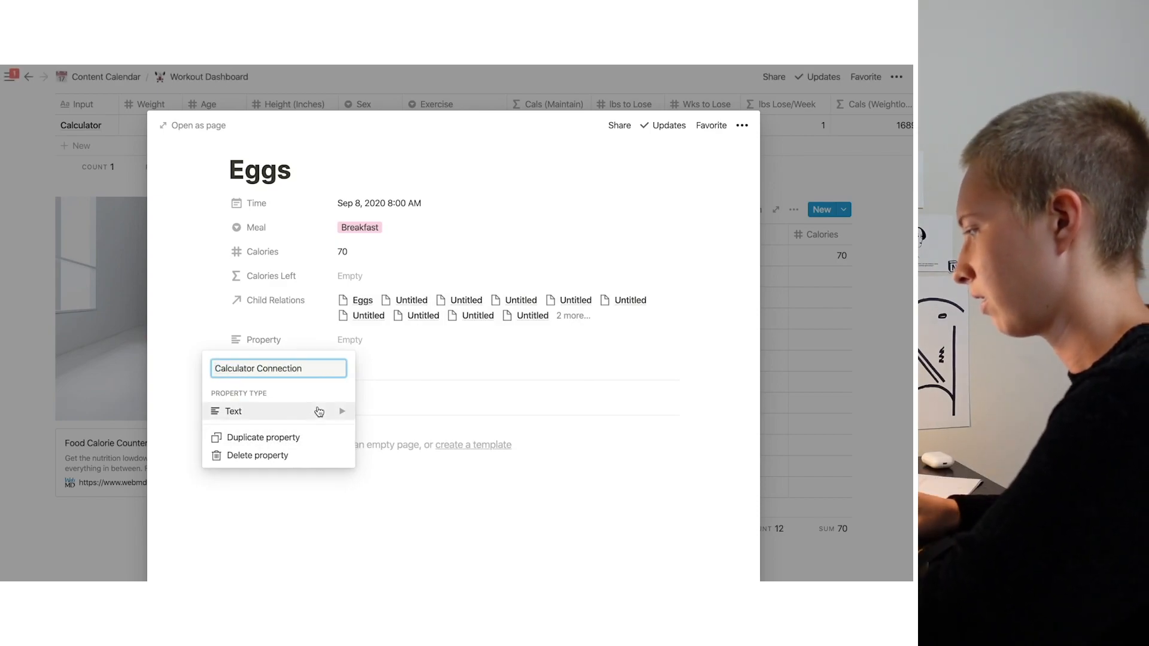
pyautogui.click(321, 411)
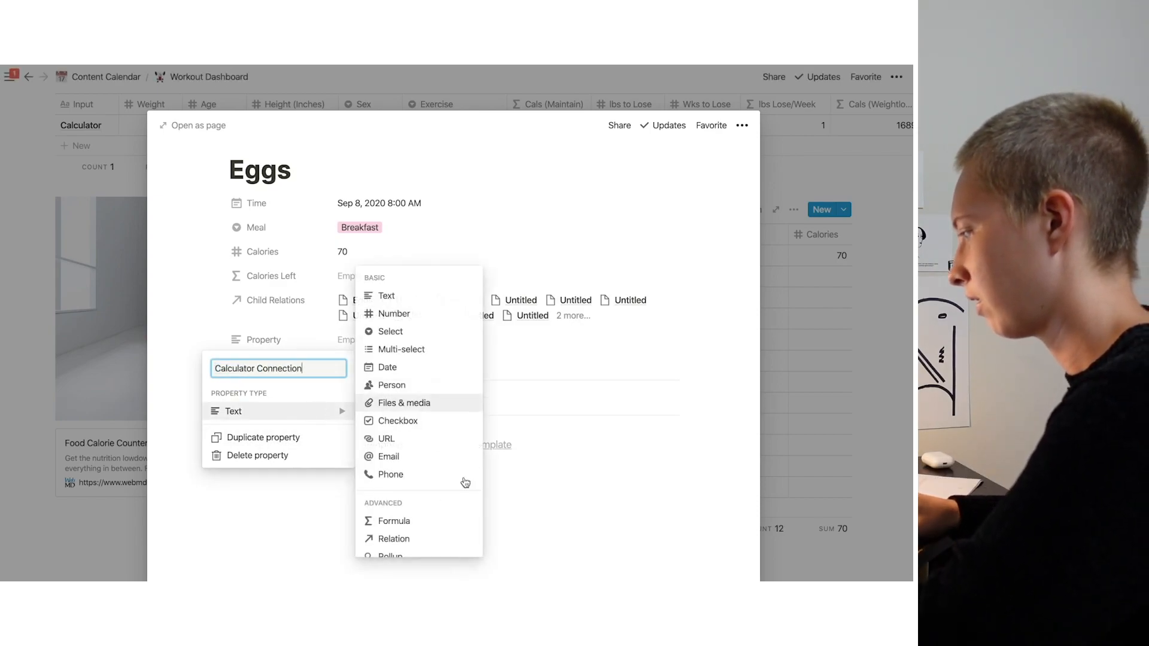
pyautogui.click(426, 540)
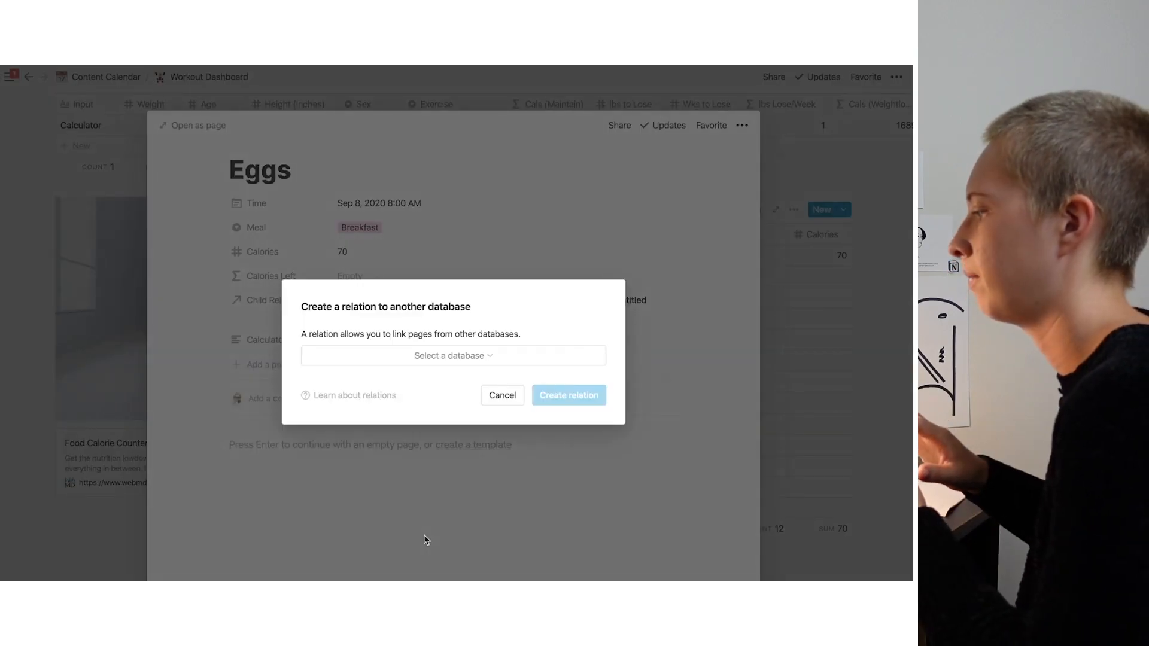
pyautogui.click(388, 365)
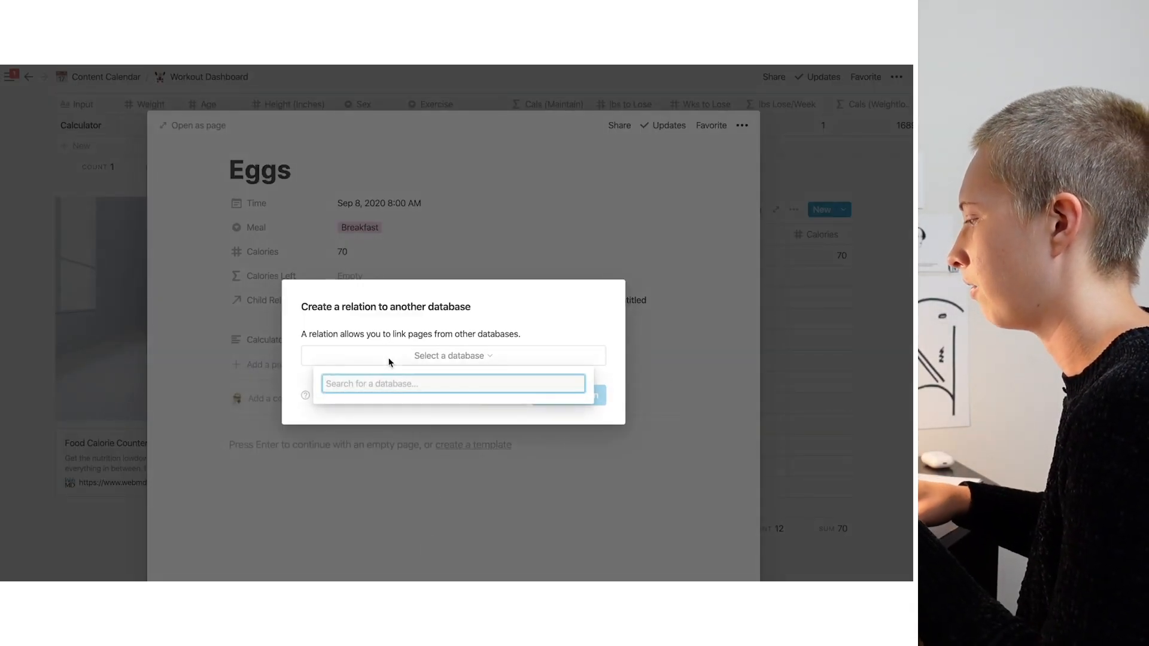
pyautogui.write('Calorie')
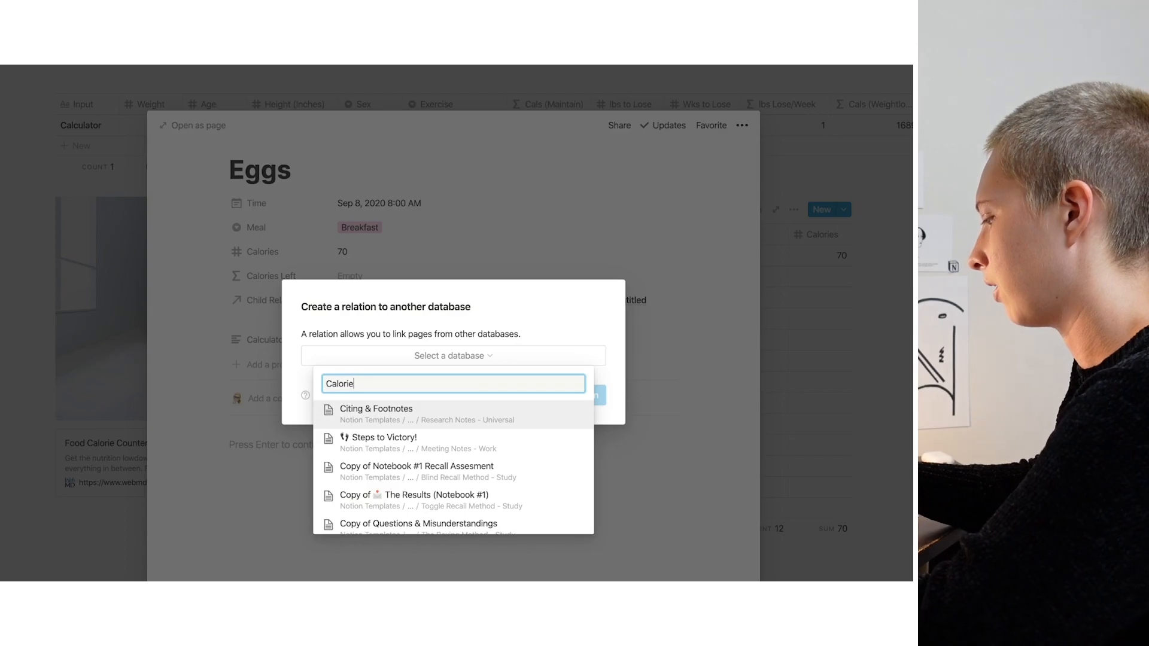
pyautogui.write(' Calc')
pyautogui.press('Return')
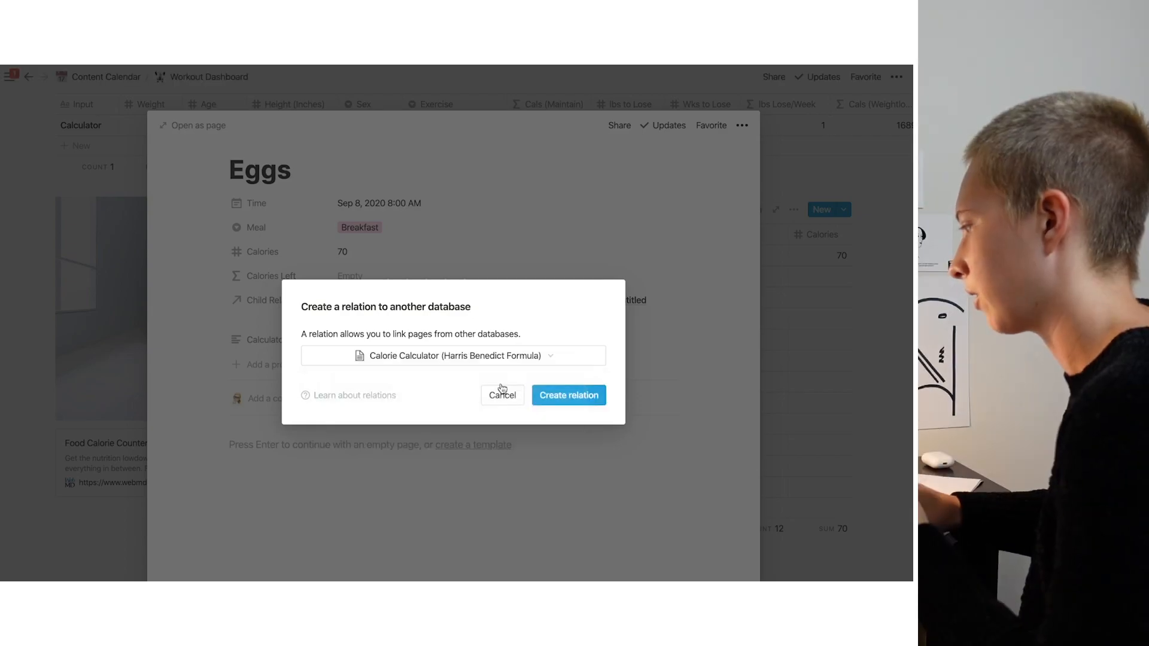
pyautogui.click(563, 394)
pyautogui.click(359, 337)
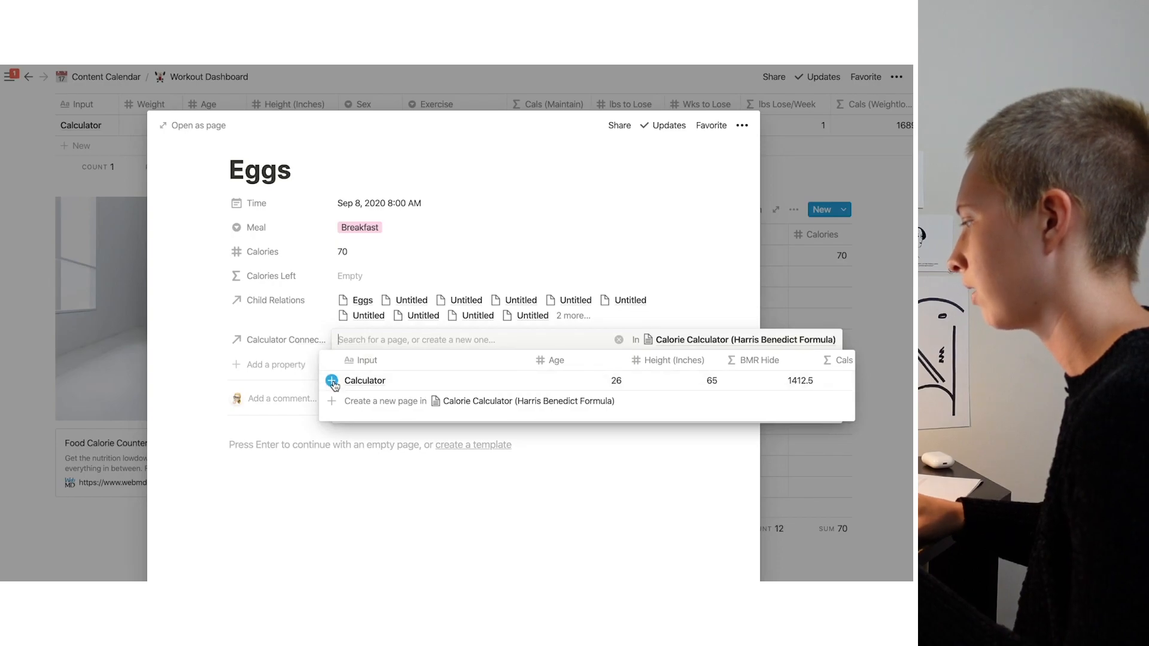
pyautogui.click(332, 381)
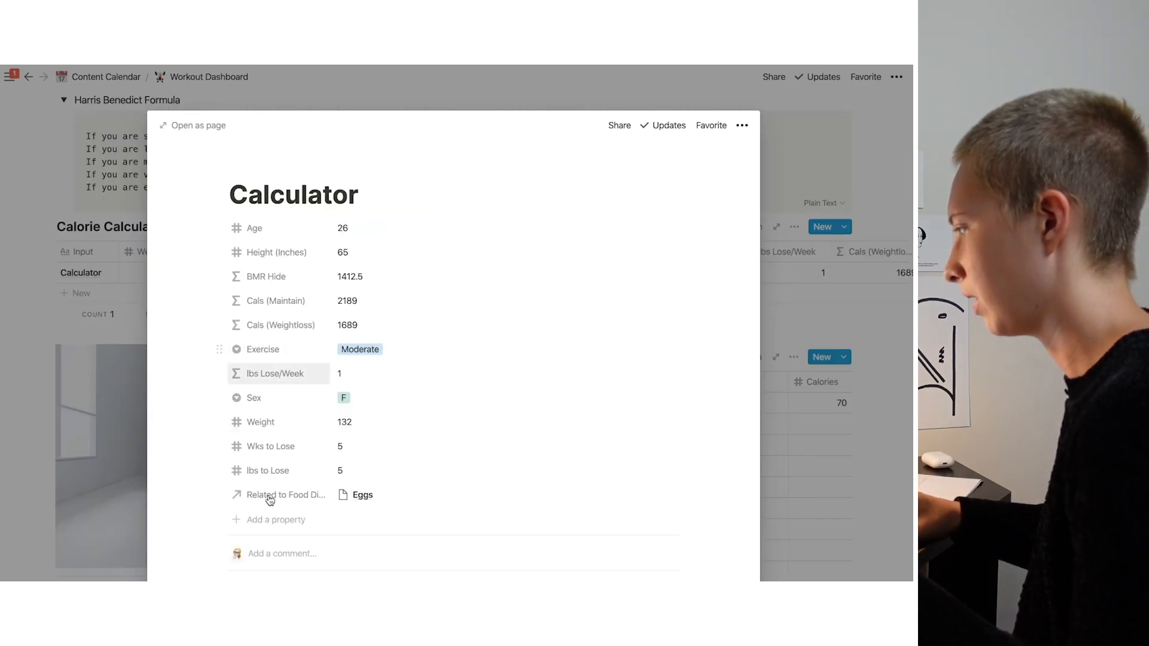
# Rename the Food Diary relation property on the Calculator page to Related to Diary
pyautogui.click(267, 496)
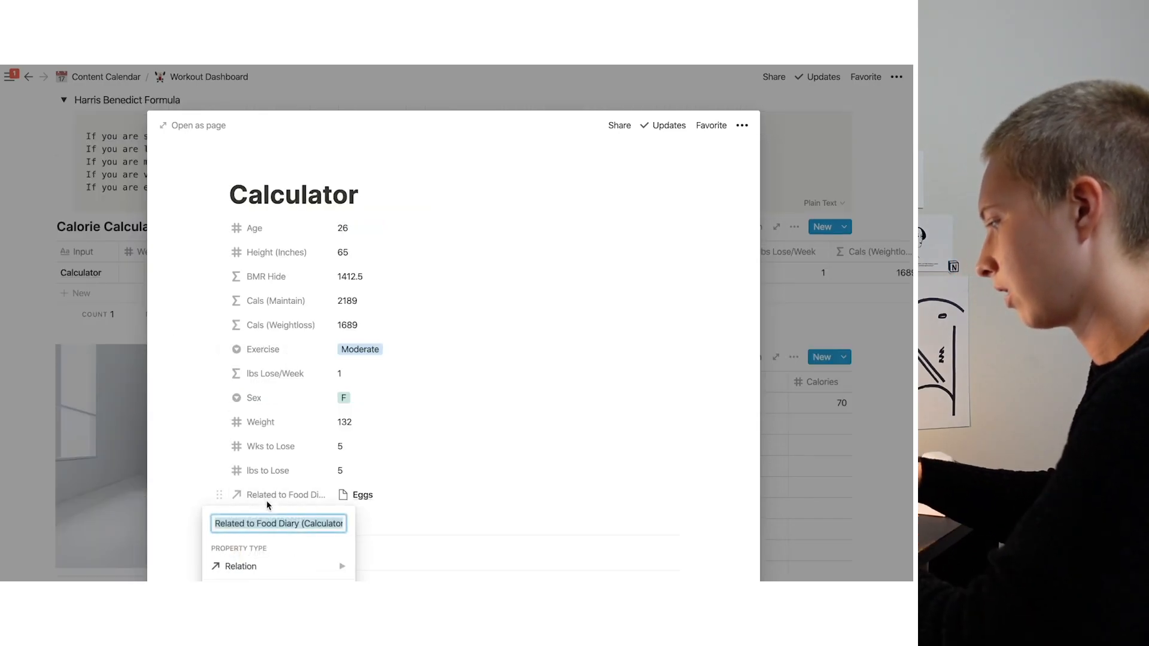
pyautogui.write('Relat')
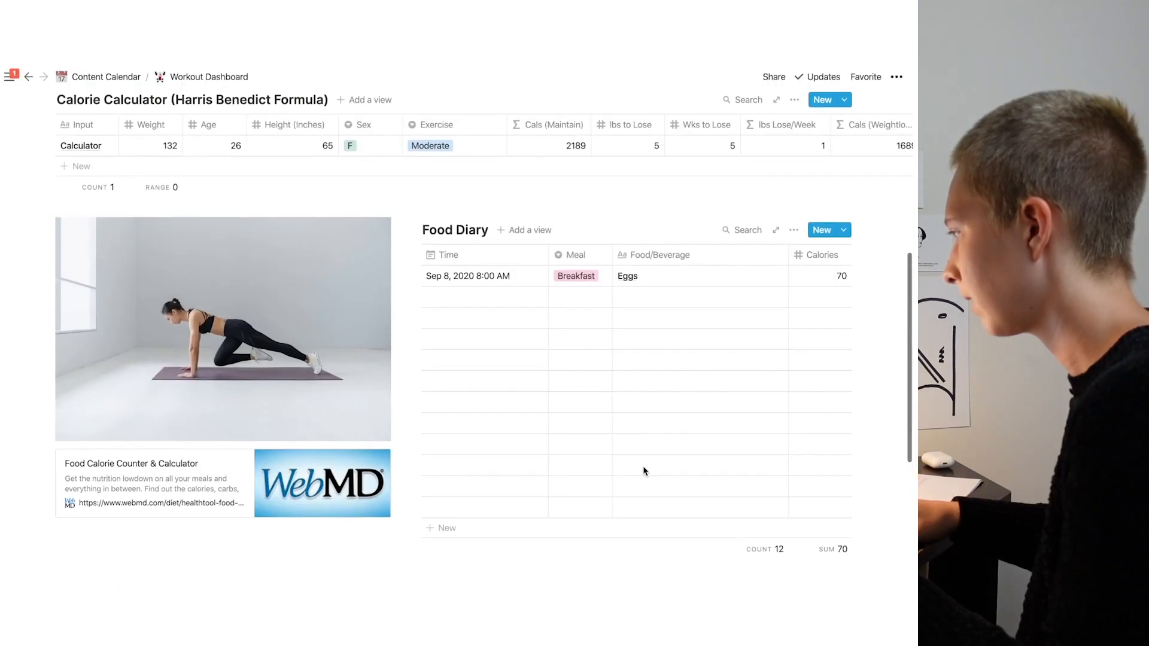
# Reopen the Eggs entry and add a rollup property named Cal (Weightloss)
pyautogui.click(770, 276)
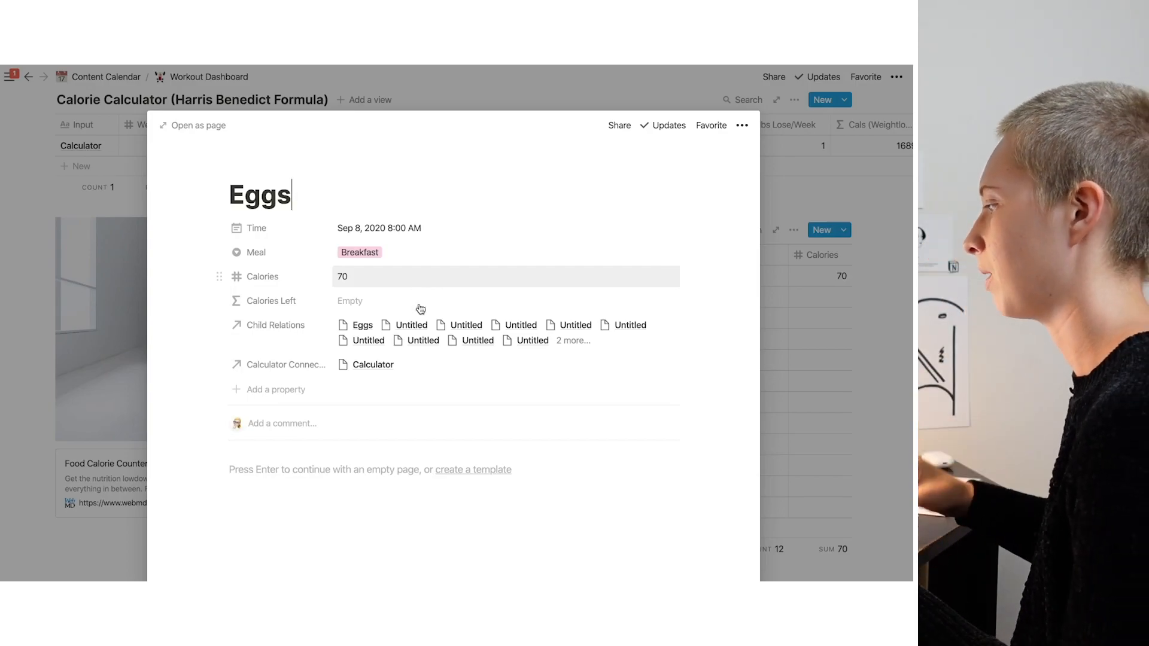
pyautogui.click(258, 390)
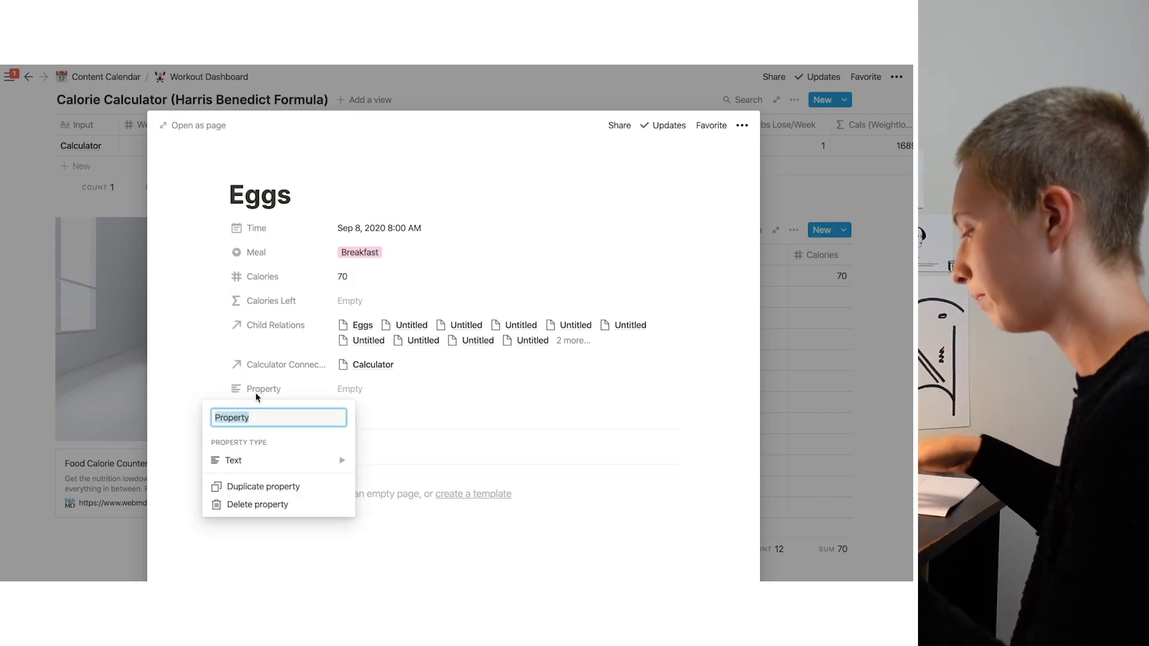
pyautogui.write('Cal (Weightloss')
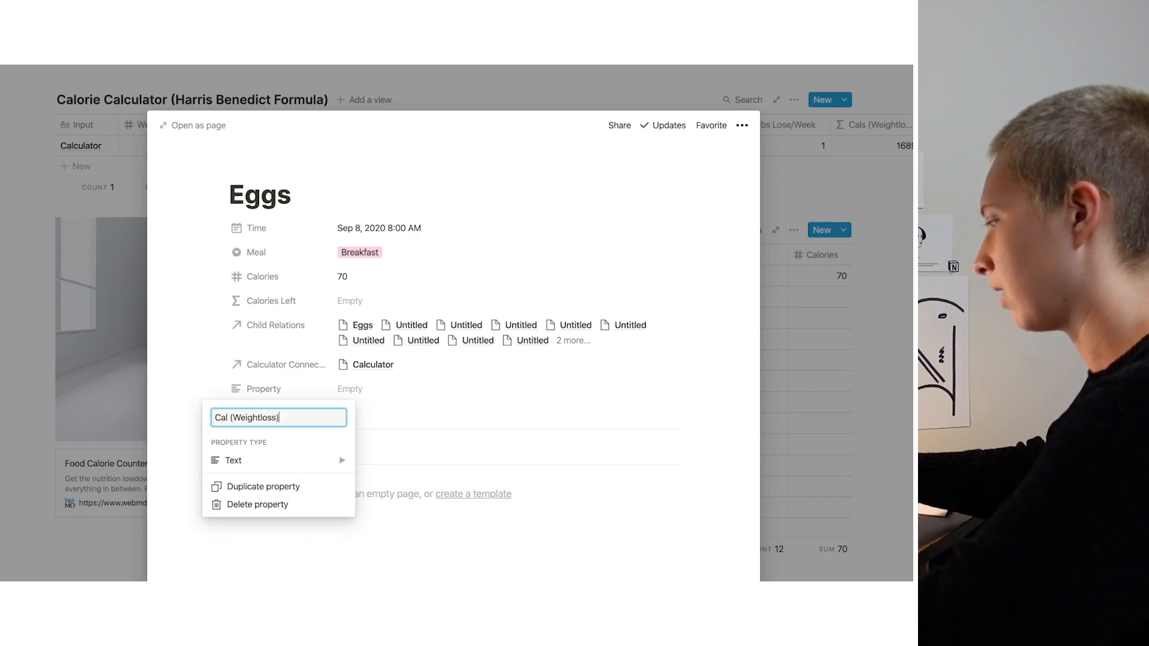
pyautogui.moveTo(281, 466)
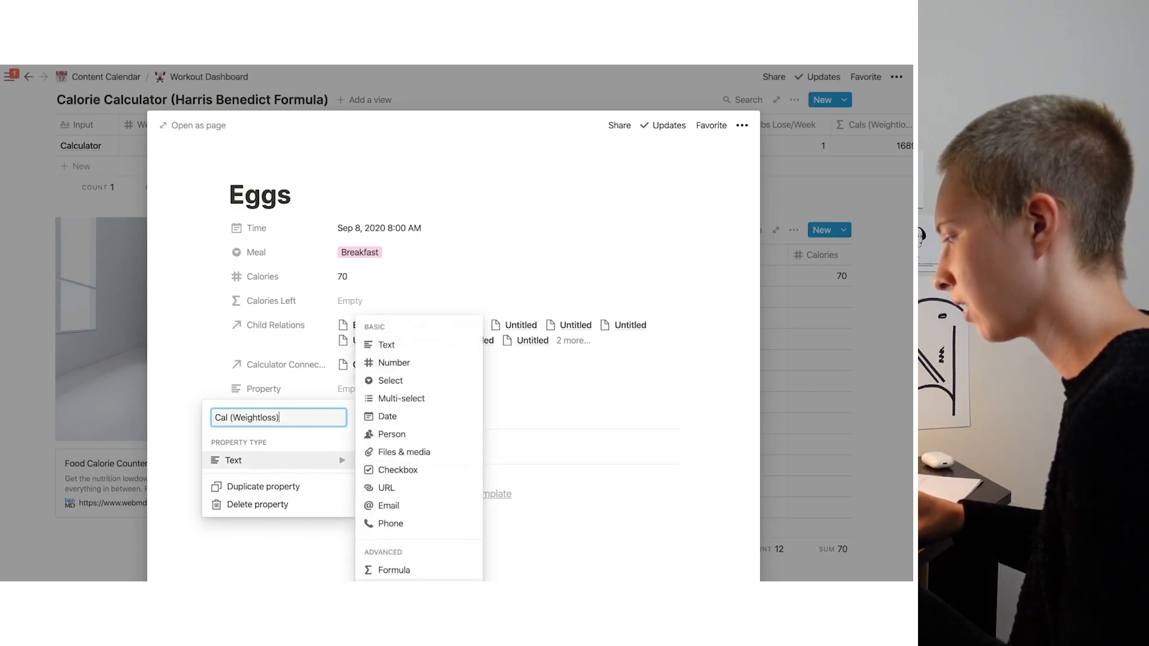
pyautogui.scroll(-2, 418, 509)
pyautogui.click(405, 568)
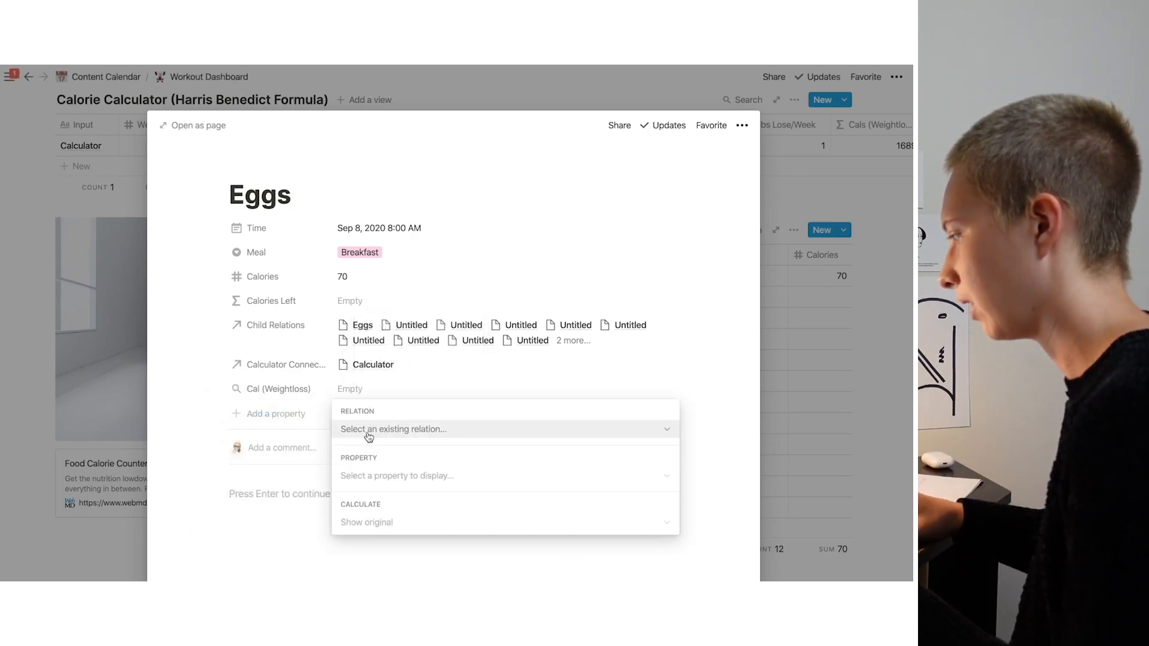
# Configure the Cal (Weightloss) rollup to use the Calculator Connection relation and display the Cals (Weightloss) property
pyautogui.click(368, 432)
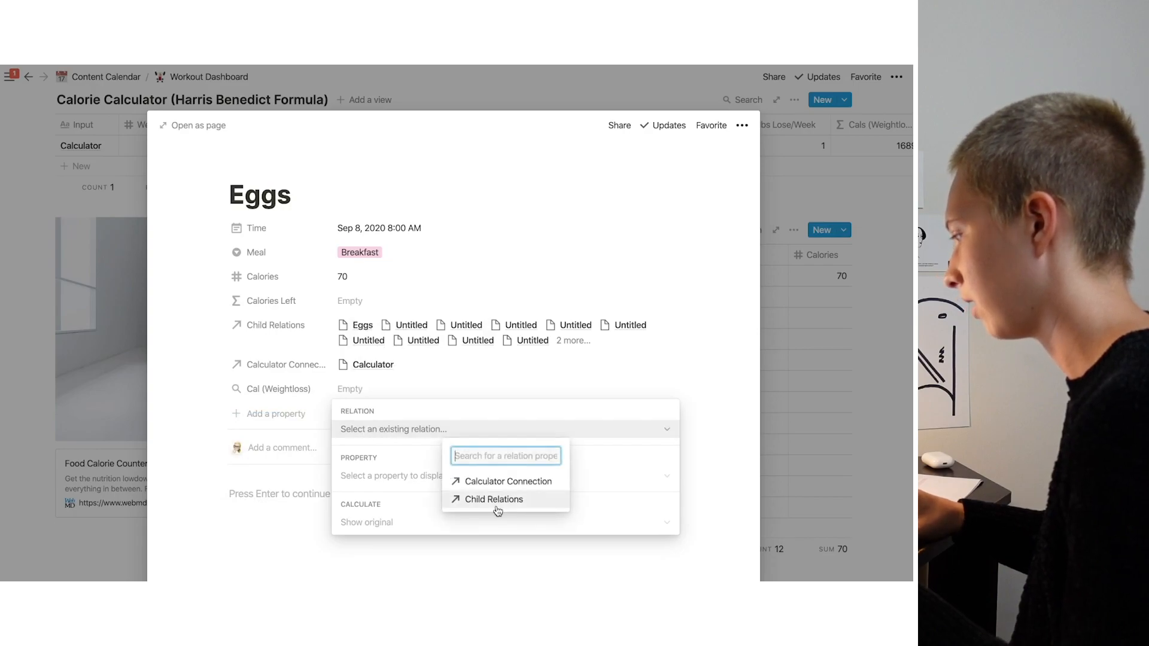
pyautogui.click(496, 482)
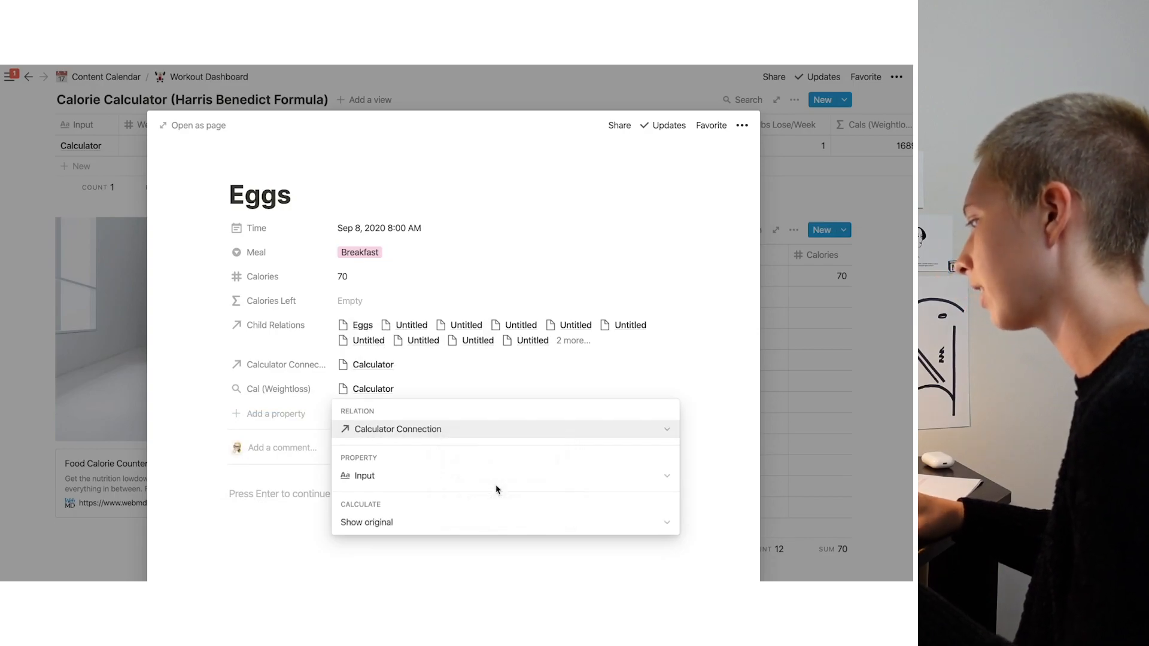
pyautogui.click(446, 481)
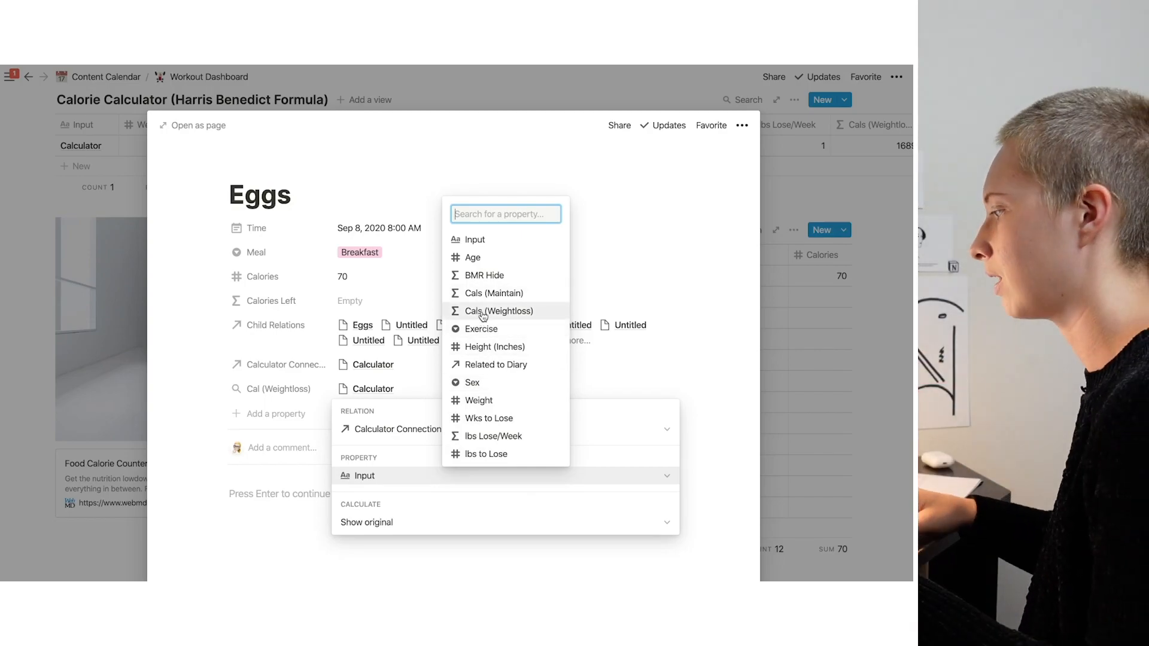
pyautogui.click(478, 311)
pyautogui.click(481, 310)
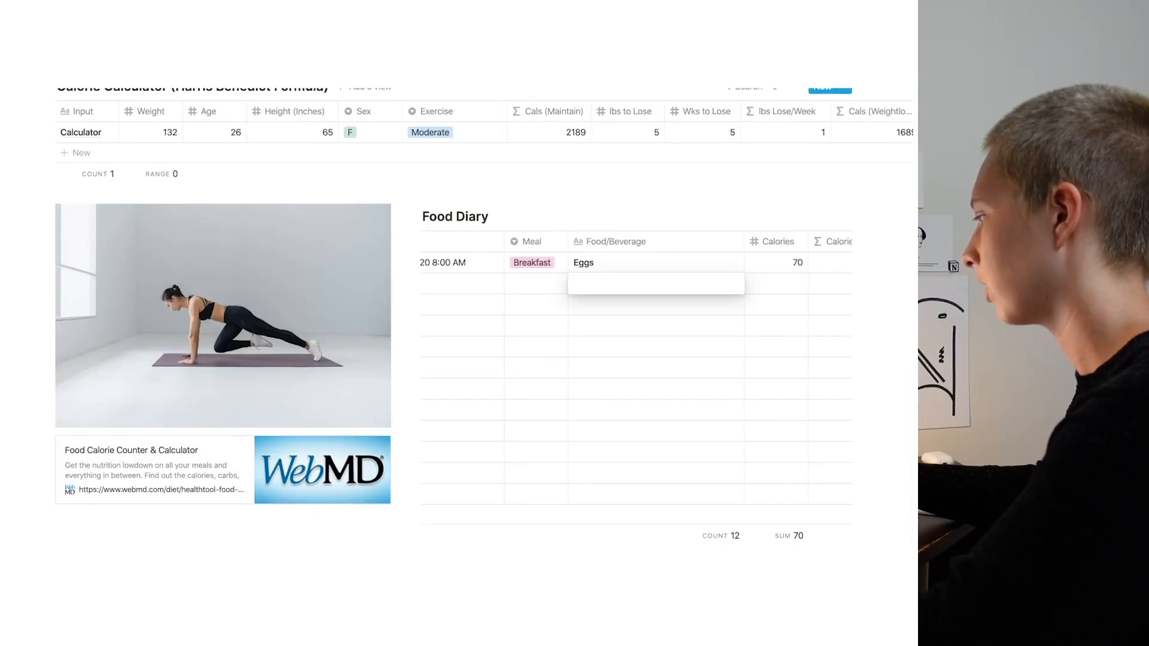
# Add a Lunch entry with 340 calories and a Snack entry with 150 calories to the Food Diary
pyautogui.write('L')
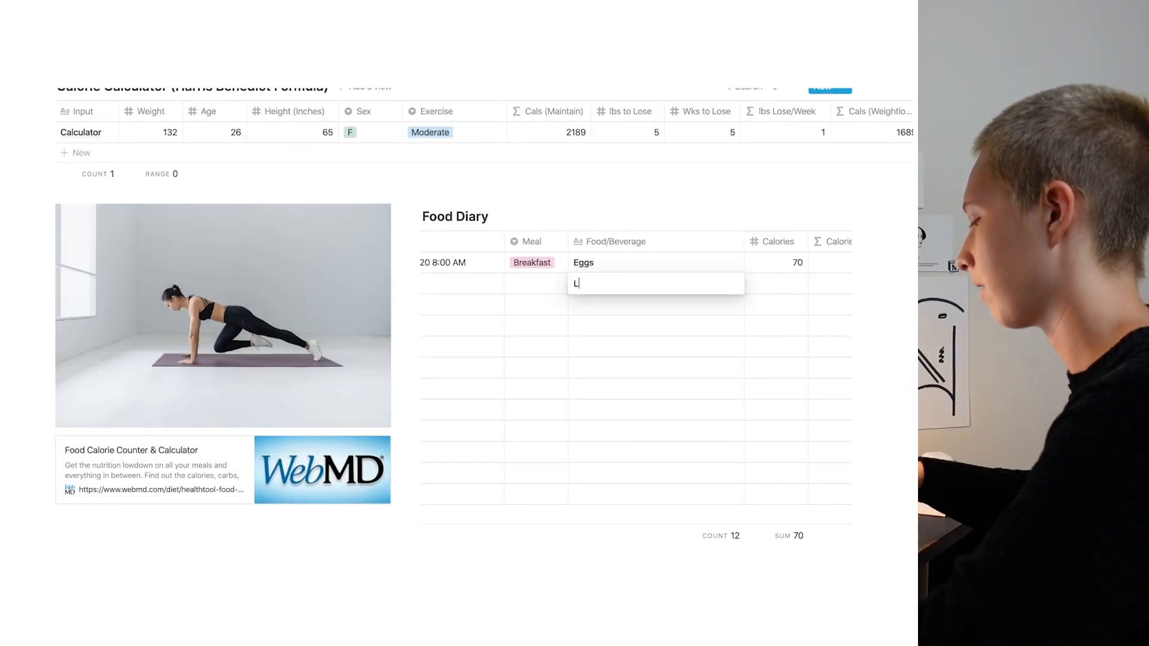
pyautogui.write('unch')
pyautogui.click(756, 281)
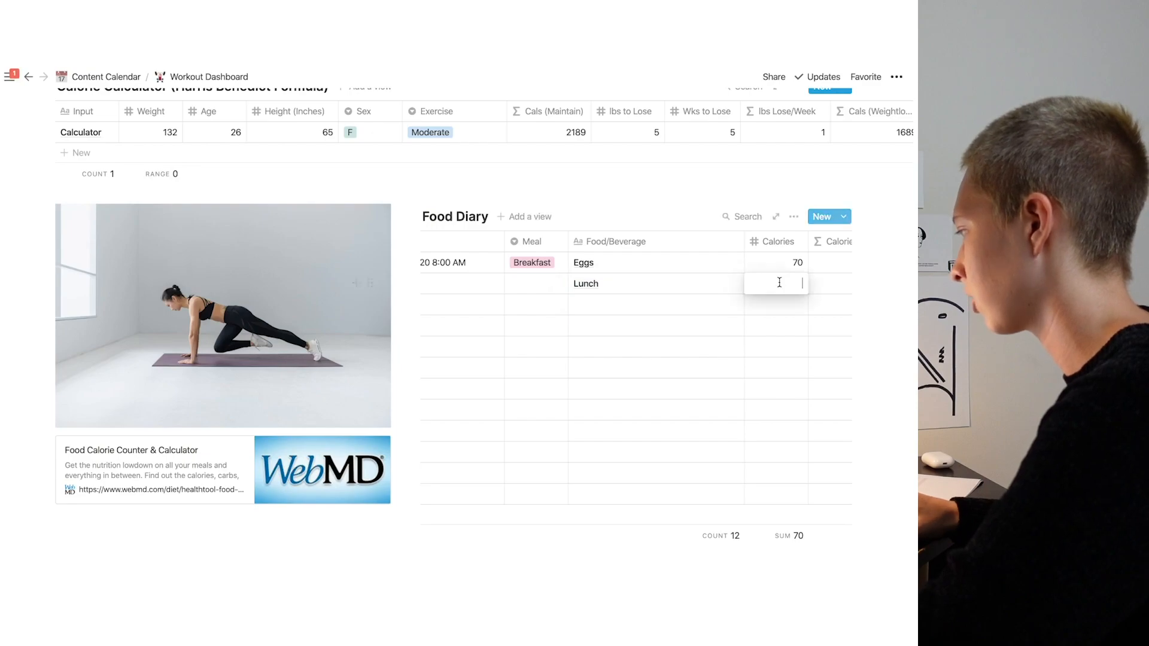
pyautogui.write('340')
pyautogui.click(655, 300)
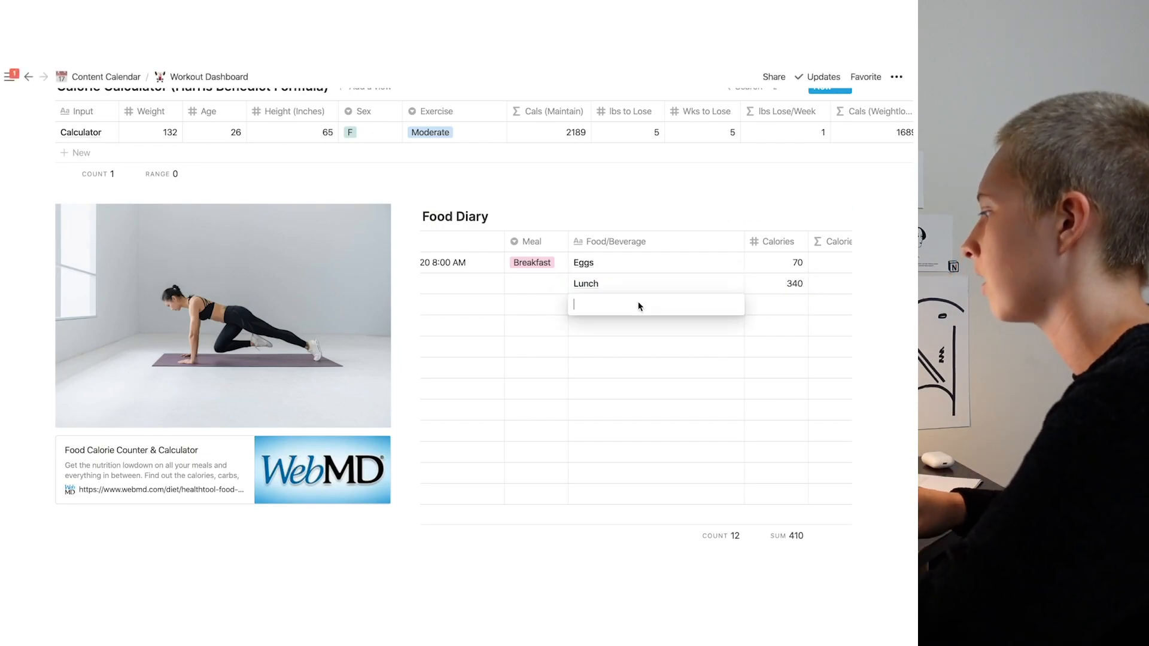
pyautogui.write('Snack')
pyautogui.click(778, 306)
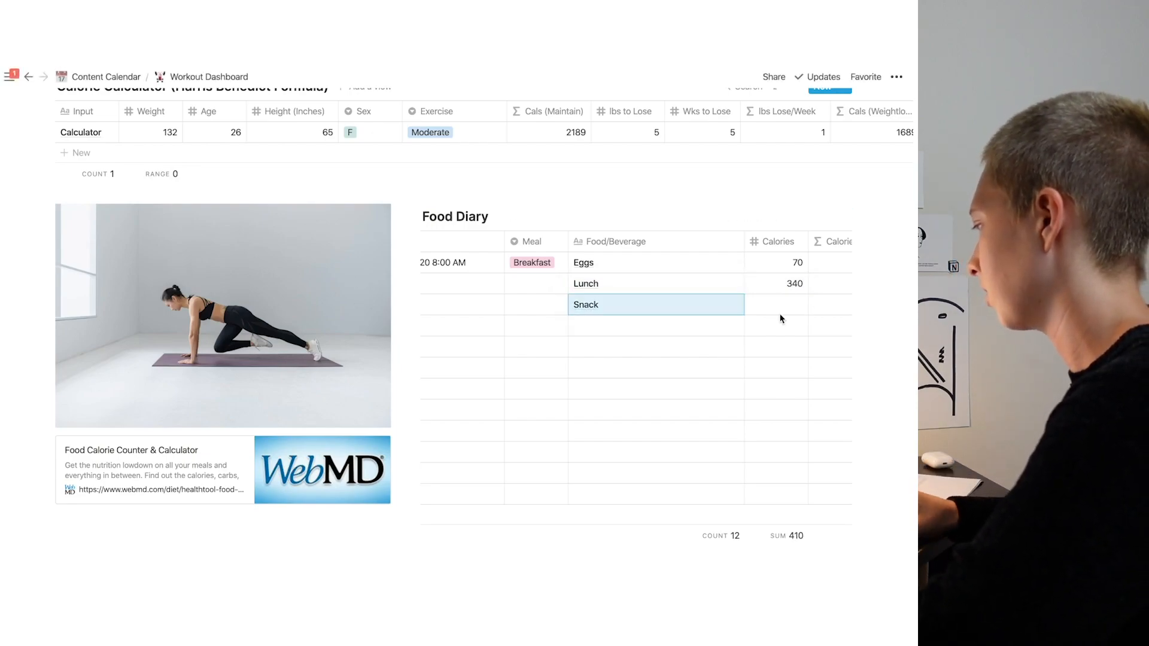
pyautogui.write('150')
pyautogui.press('Return')
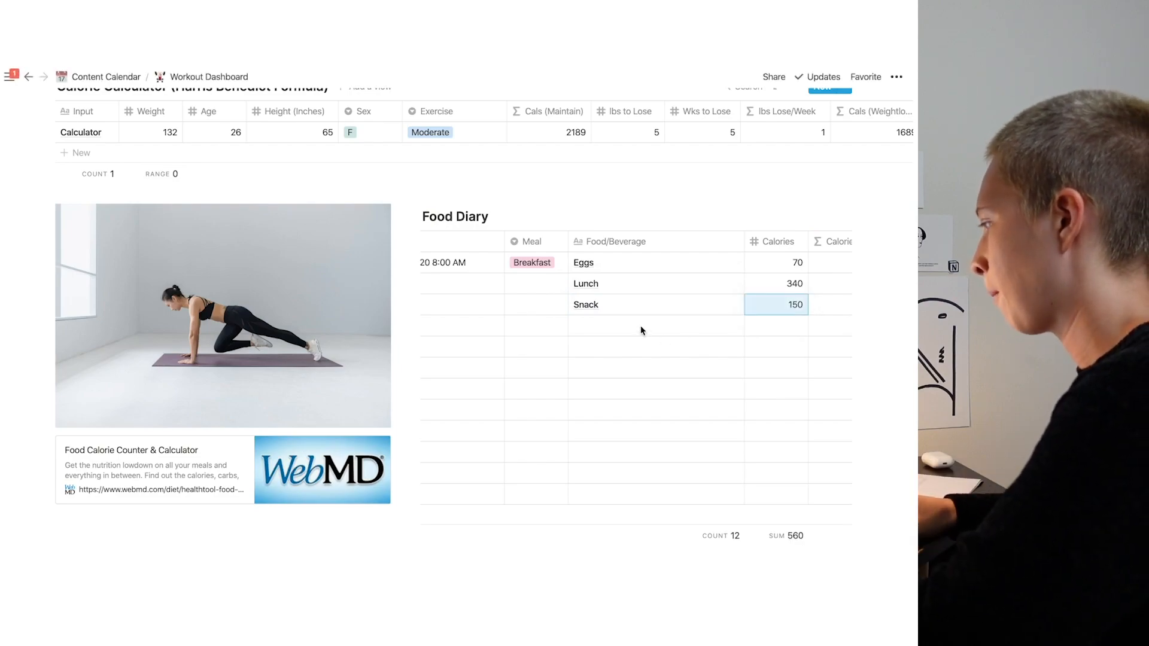
# Add a Dinner entry with 670 calories in the Food Diary's next empty row
pyautogui.click(641, 327)
pyautogui.write('Dinner')
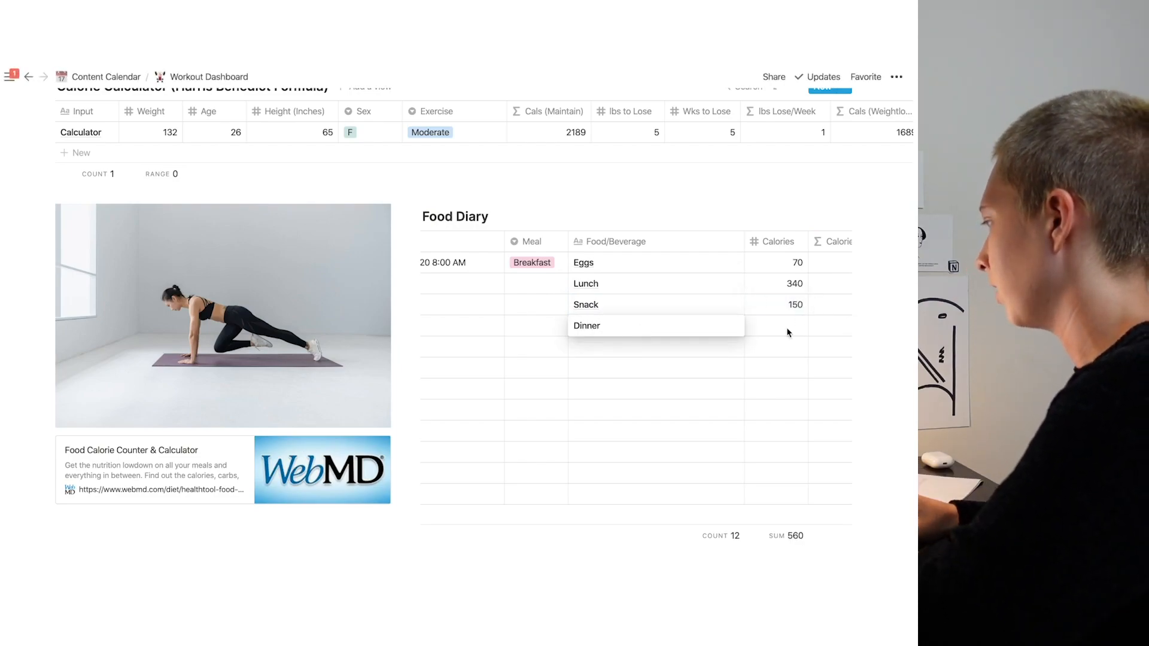
pyautogui.click(786, 328)
pyautogui.write('670')
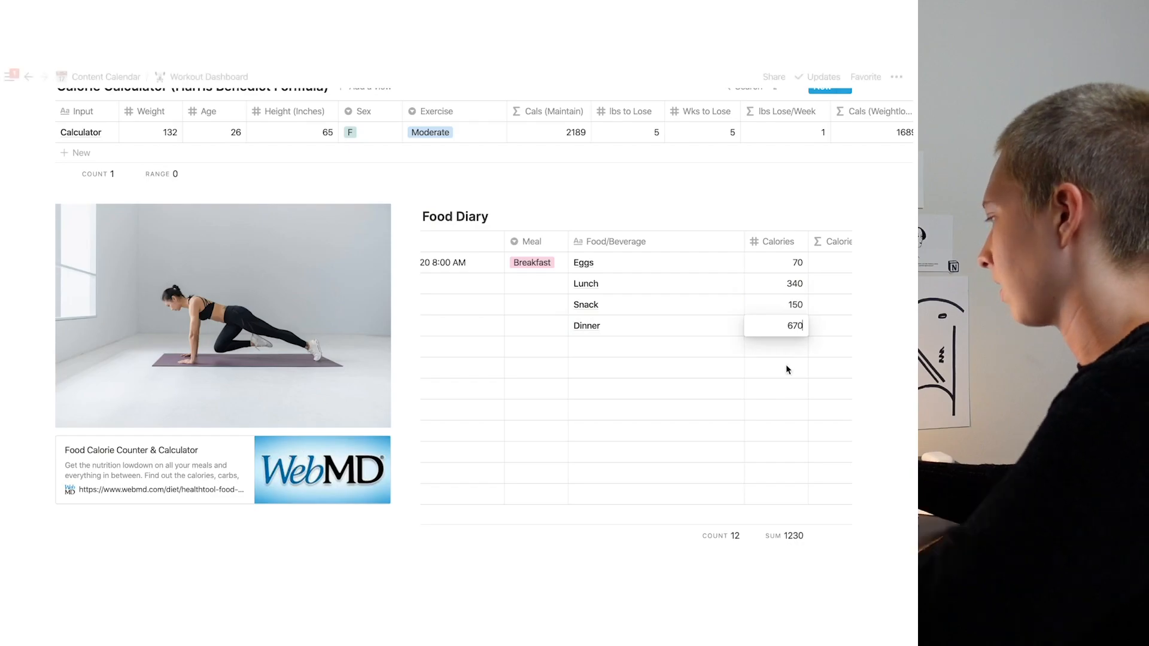
pyautogui.press('Return')
# Examine the Food Diary's calorie sum, the calculator's Cals (Weightloss) value and the properties of the Eggs entry
pyautogui.scroll(-2, 724, 428)
pyautogui.hscroll(1, 723, 428)
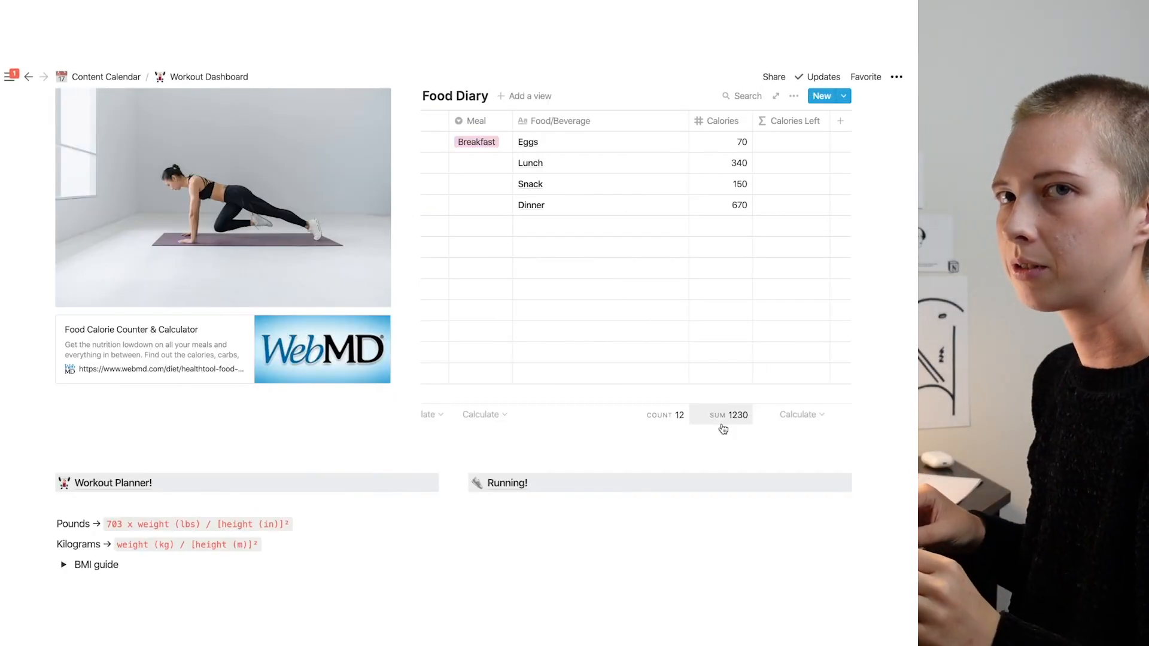
pyautogui.scroll(3, 862, 261)
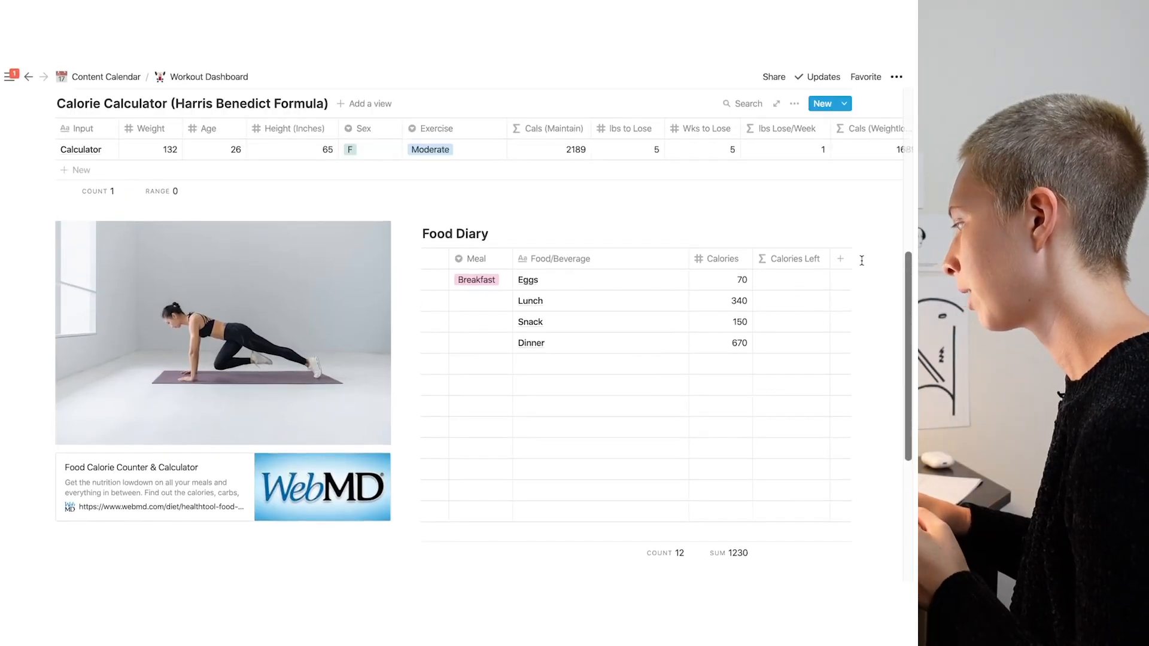
pyautogui.hscroll(2, 777, 185)
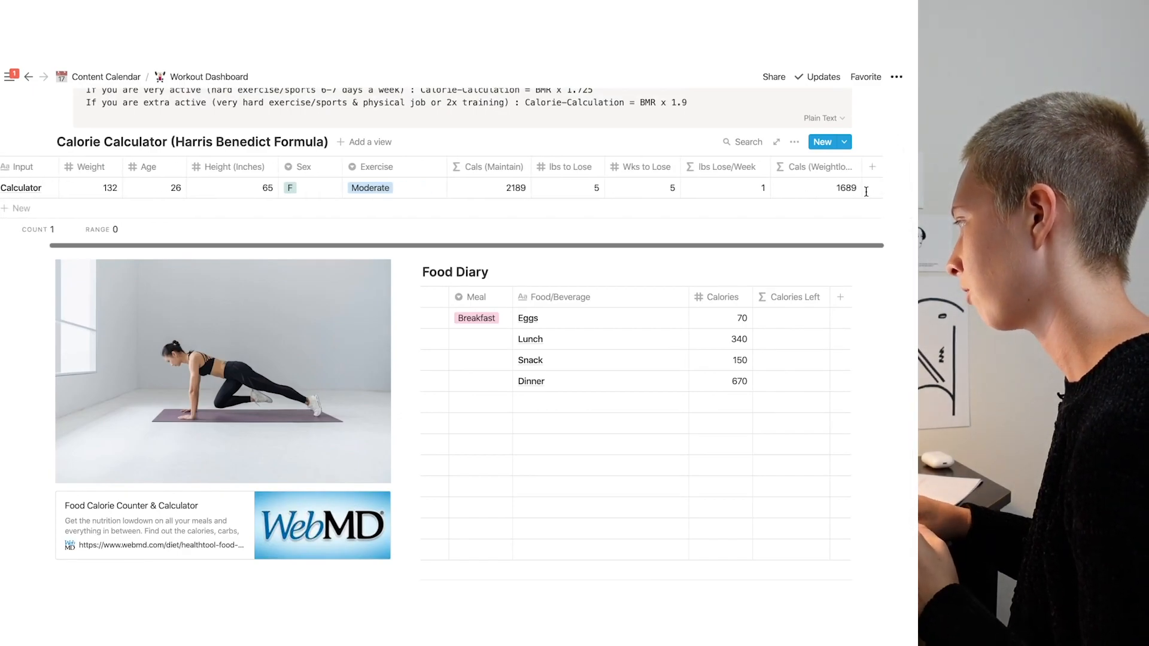
pyautogui.click(661, 321)
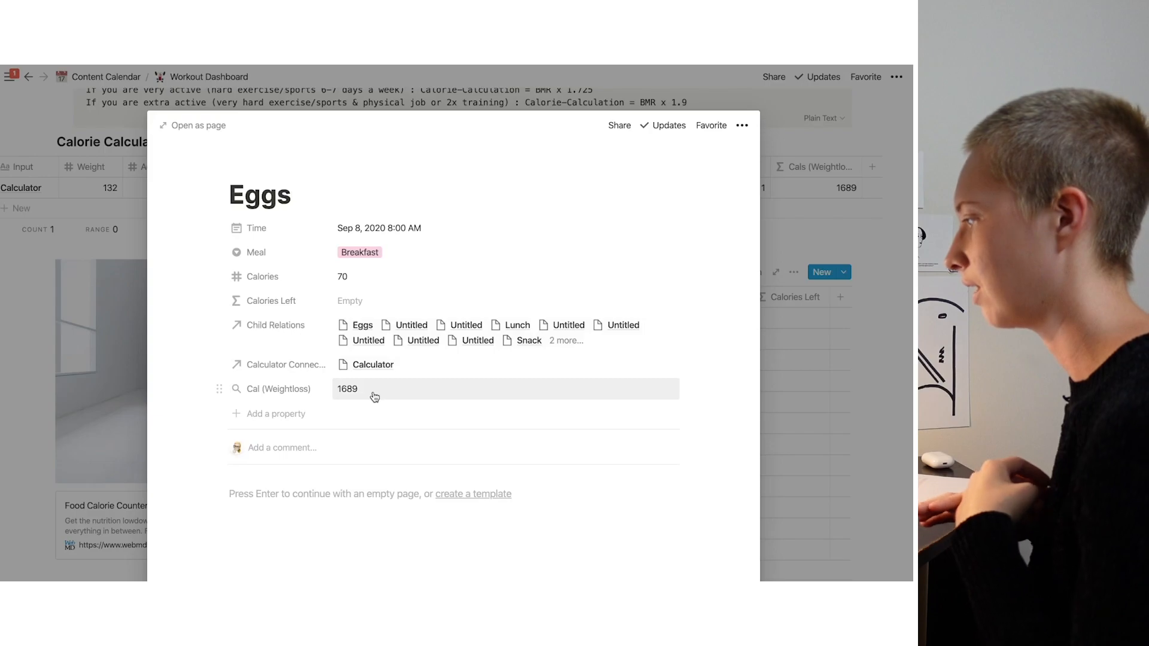
pyautogui.click(845, 282)
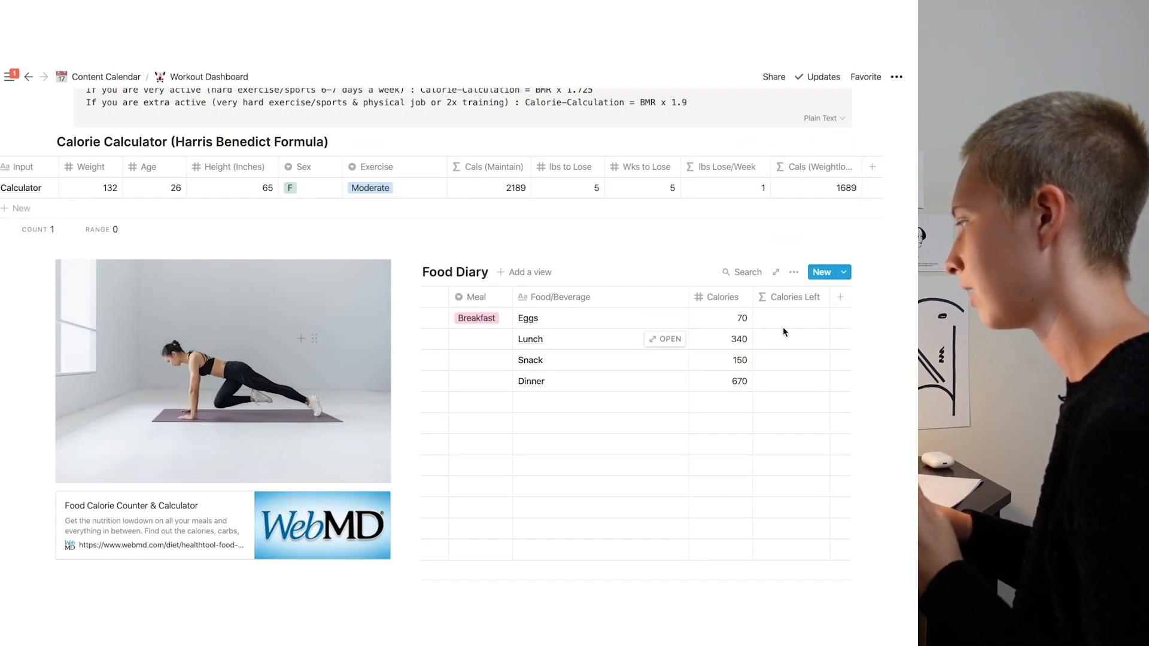
pyautogui.click(666, 318)
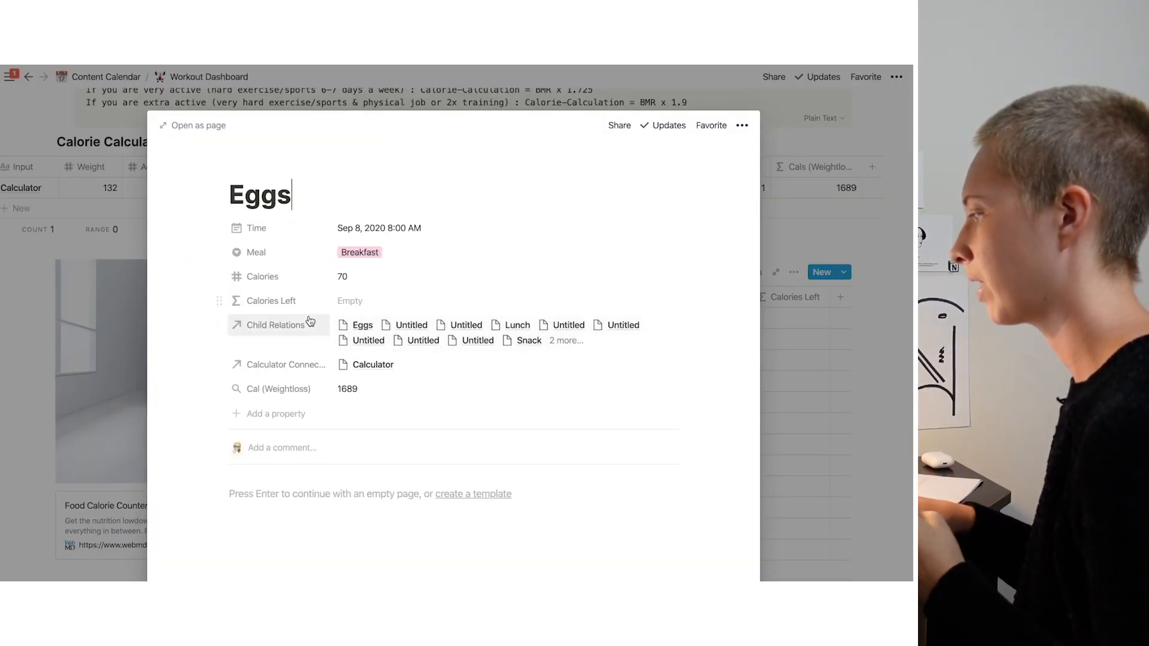
pyautogui.click(774, 351)
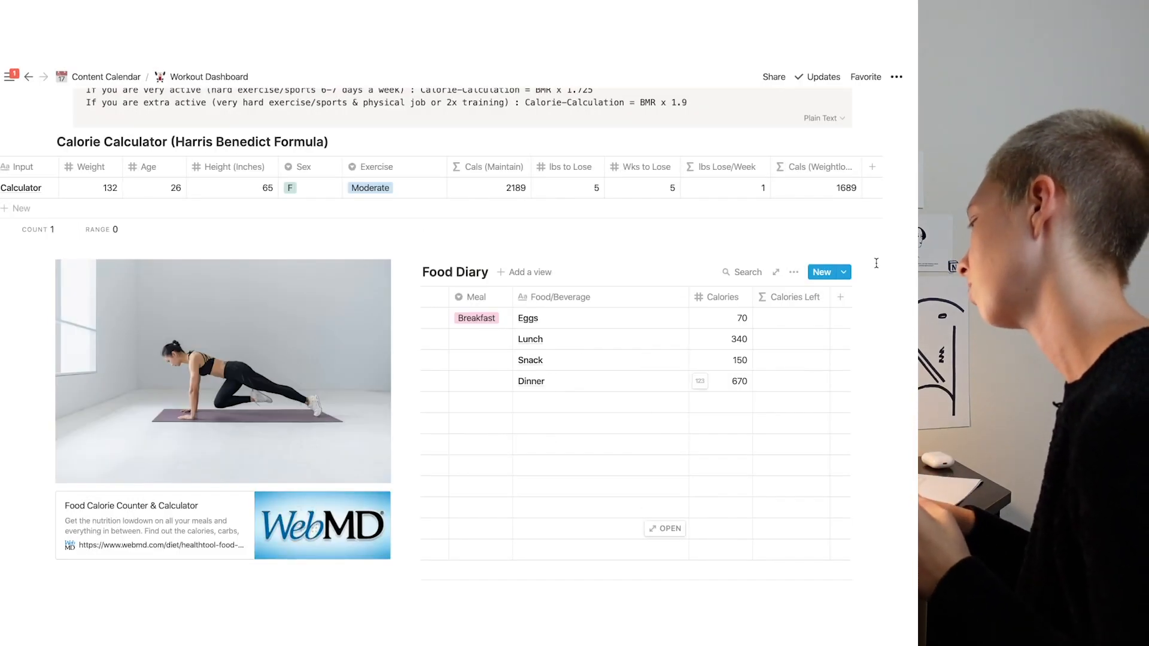
# Set the Eggs entry's Child Relations property as a same-property relation to Food Diary!! and review its linked pages
pyautogui.click(665, 318)
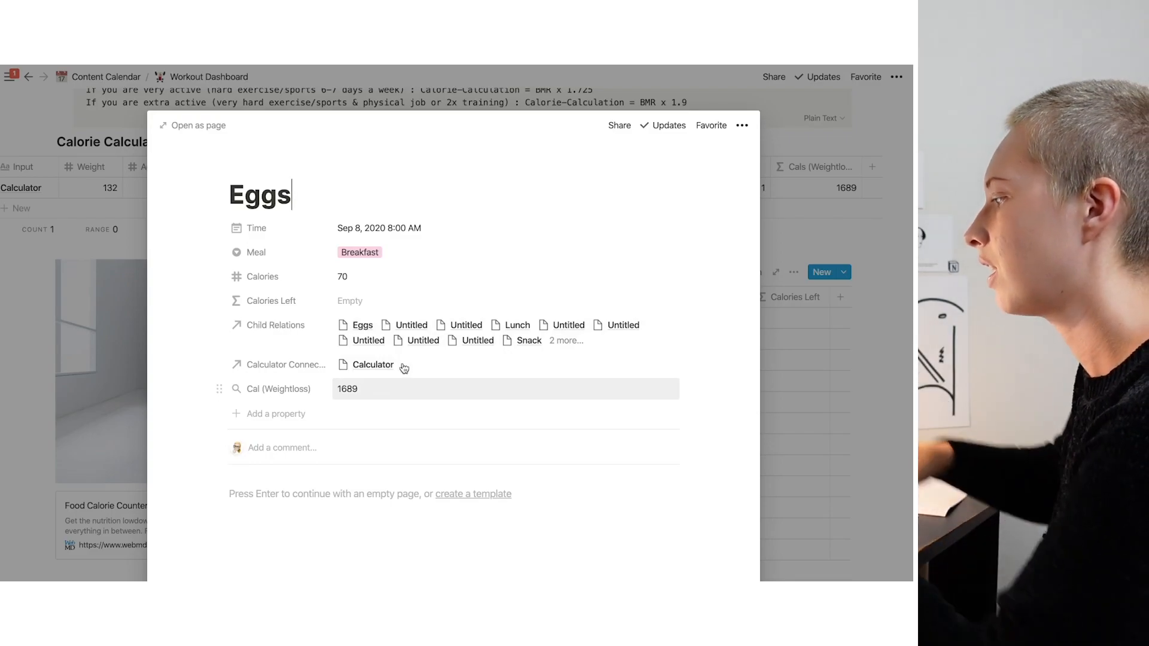
pyautogui.click(272, 324)
pyautogui.click(326, 396)
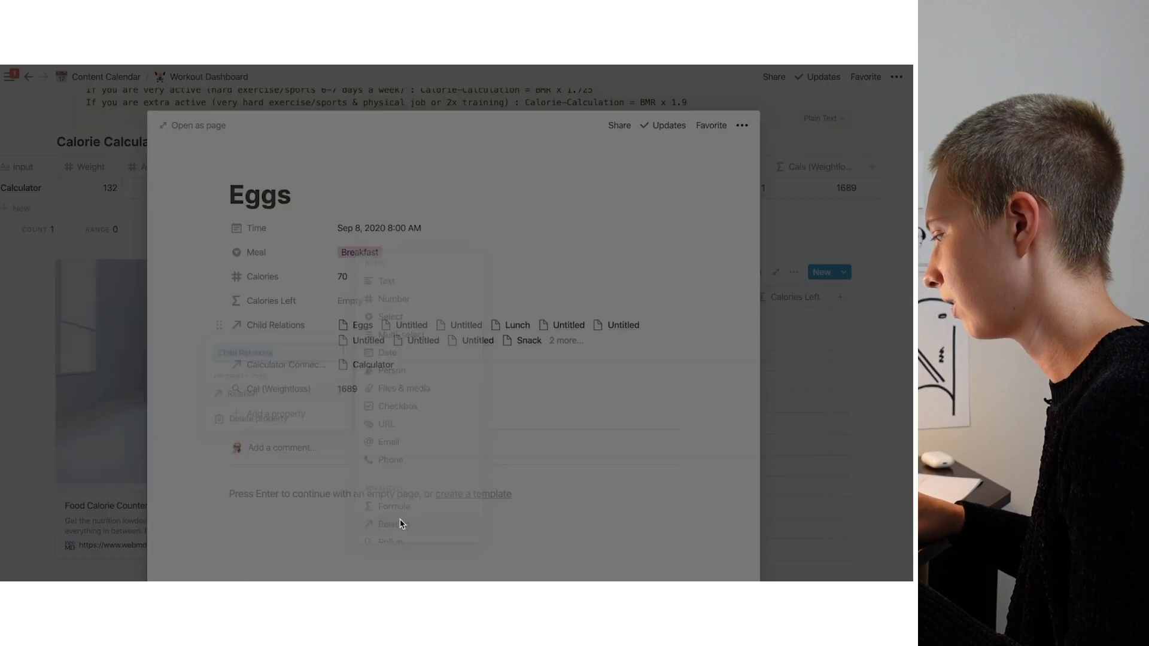
pyautogui.click(399, 524)
pyautogui.write('Food Diar')
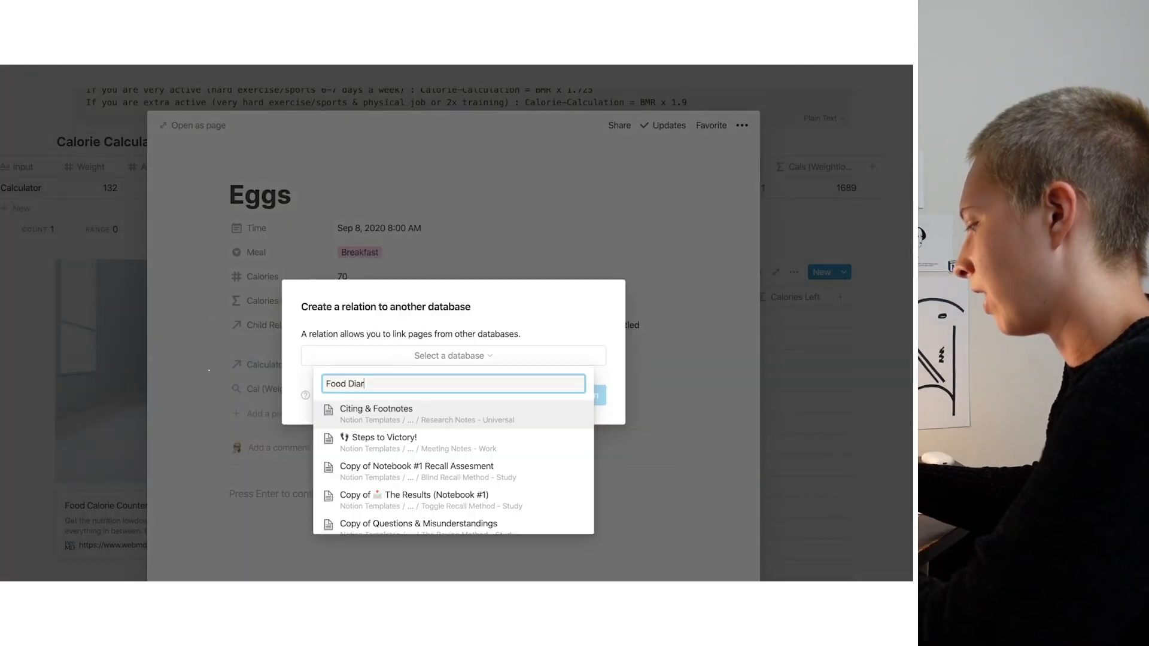
pyautogui.click(380, 415)
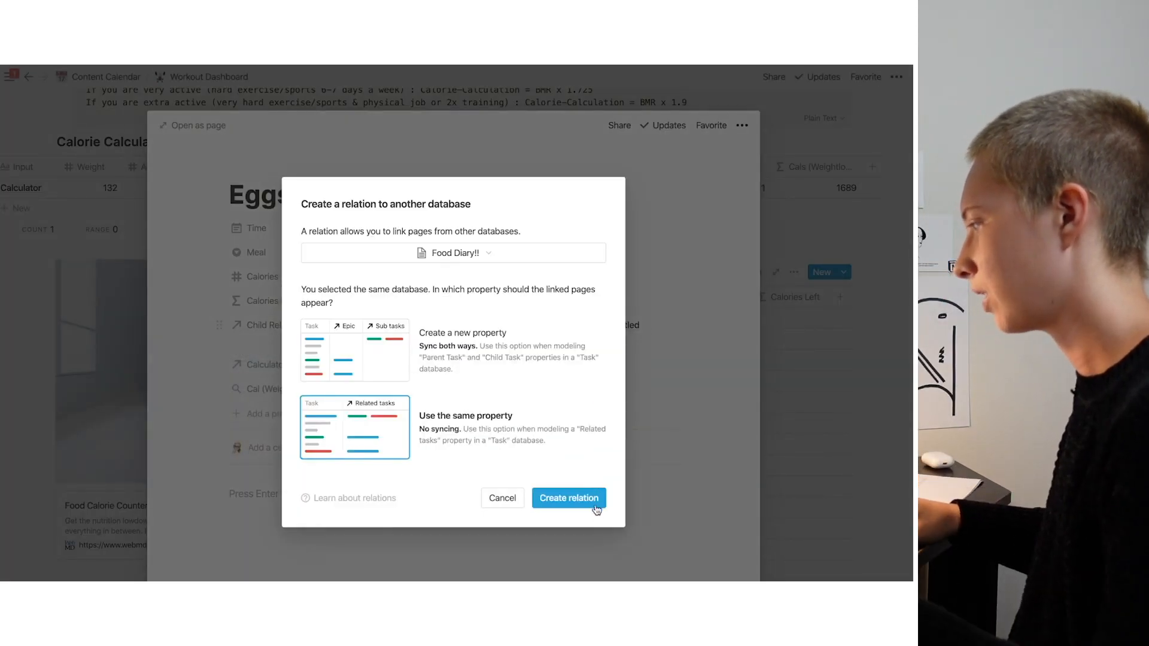
pyautogui.click(592, 501)
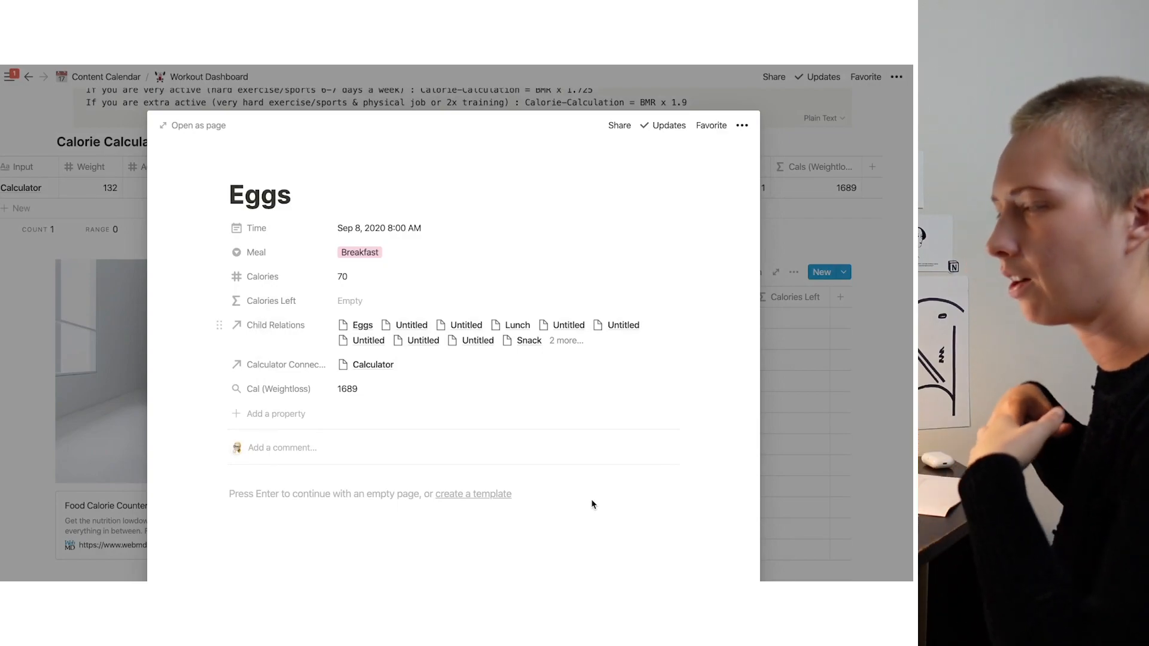
pyautogui.click(451, 326)
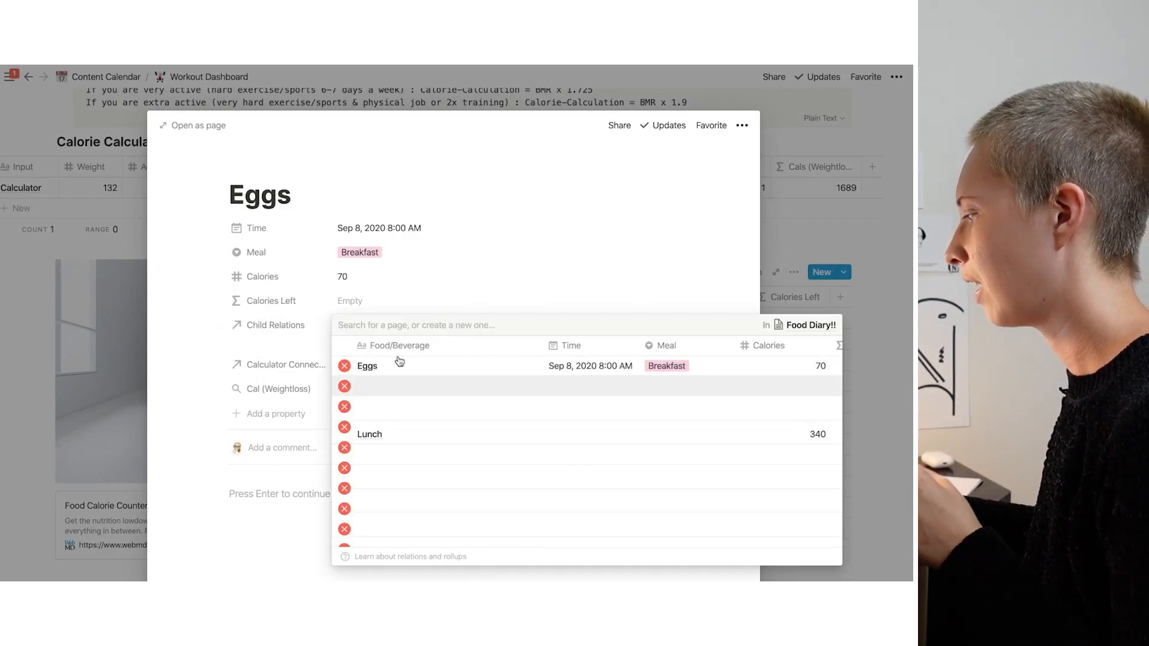
pyautogui.scroll(-3, 405, 436)
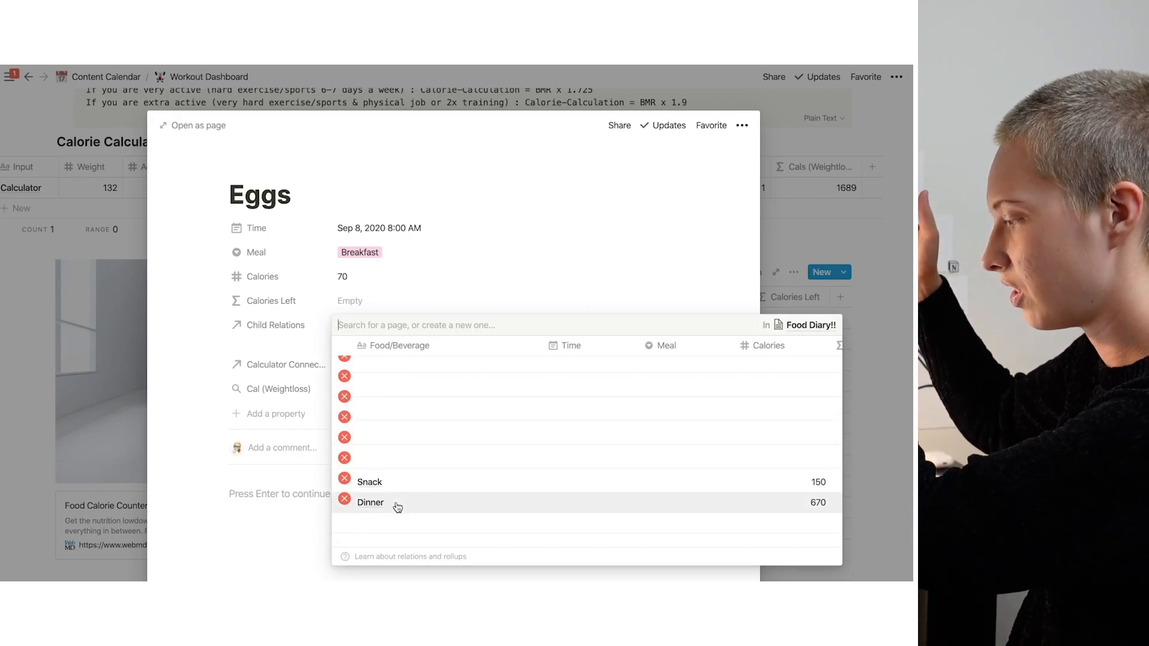
pyautogui.click(209, 413)
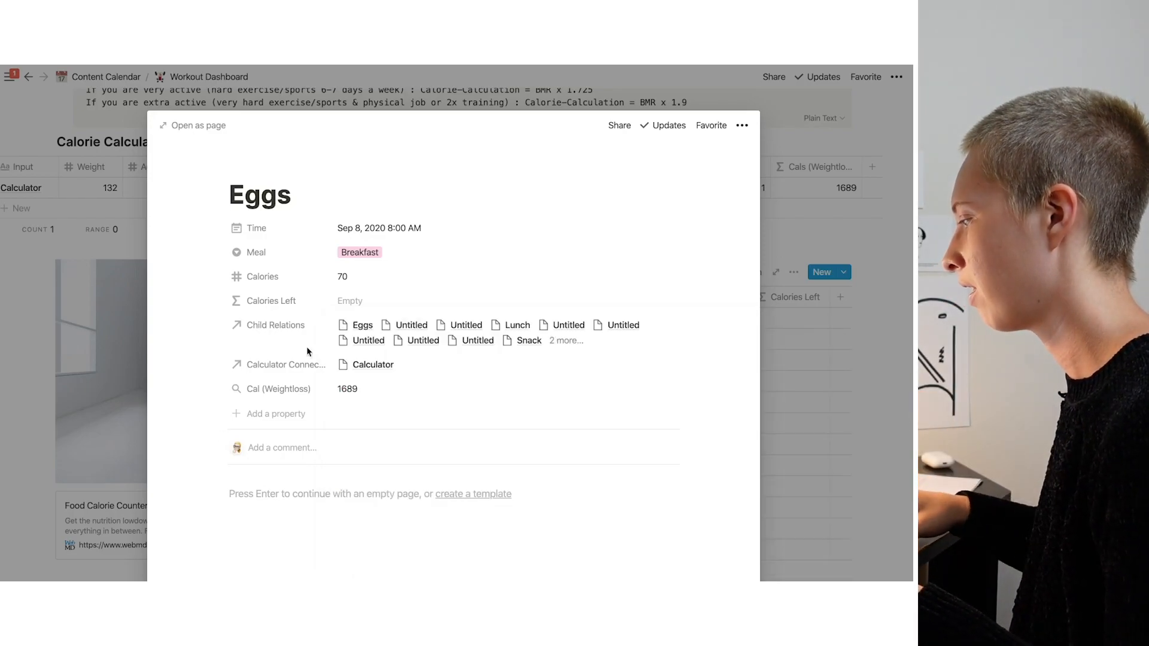
# Add a Calorie Consumed rollup to the Eggs entry, using the Child Relations relation and the Calories property
pyautogui.click(281, 421)
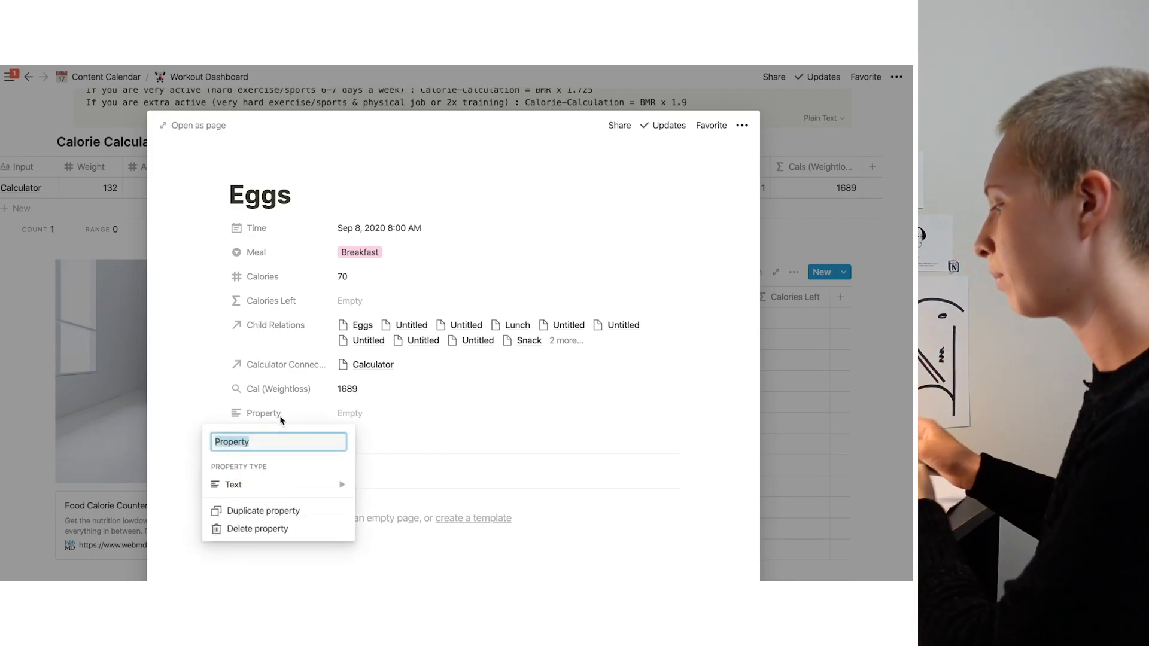
pyautogui.write('Calorie Co')
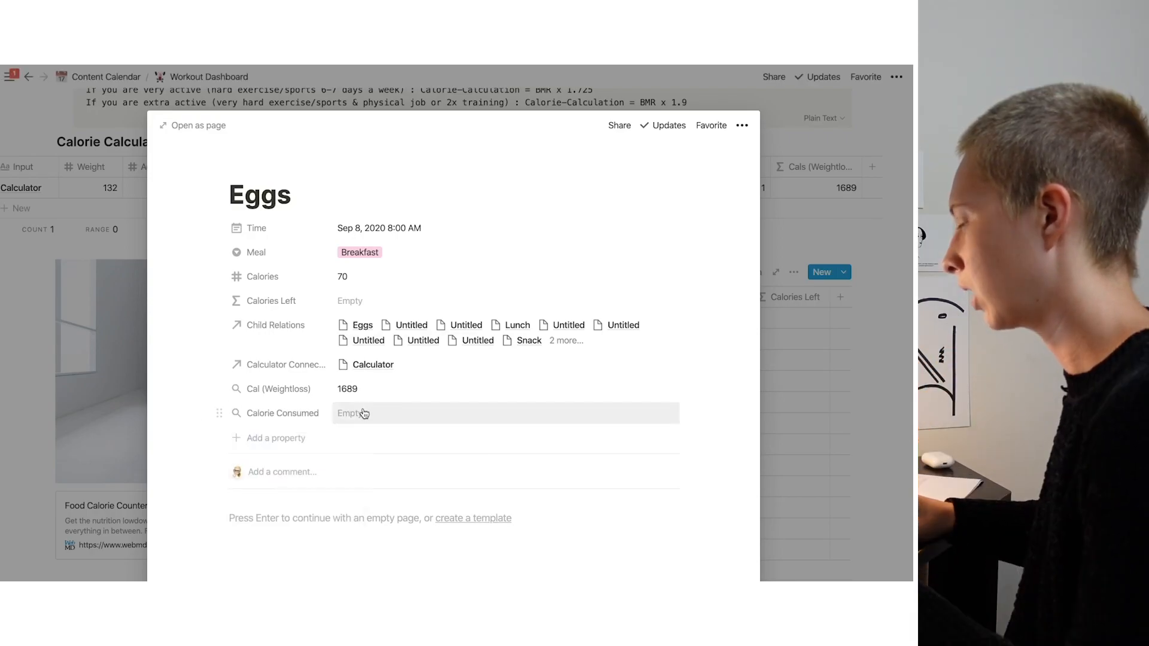
pyautogui.click(363, 411)
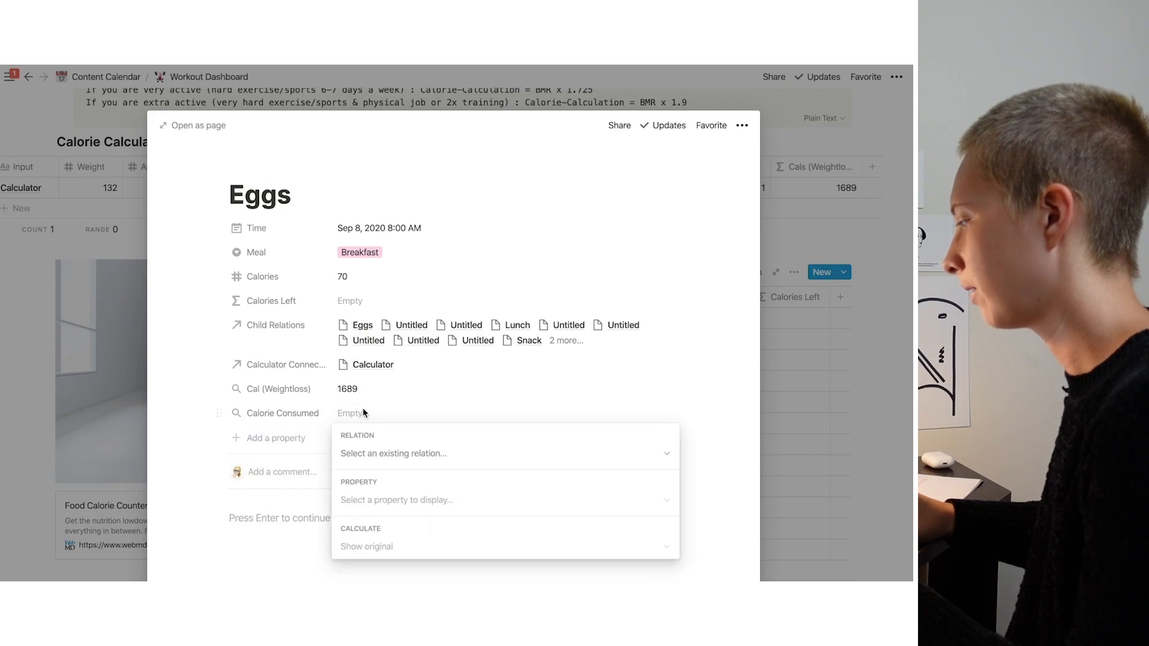
pyautogui.click(419, 453)
pyautogui.click(489, 525)
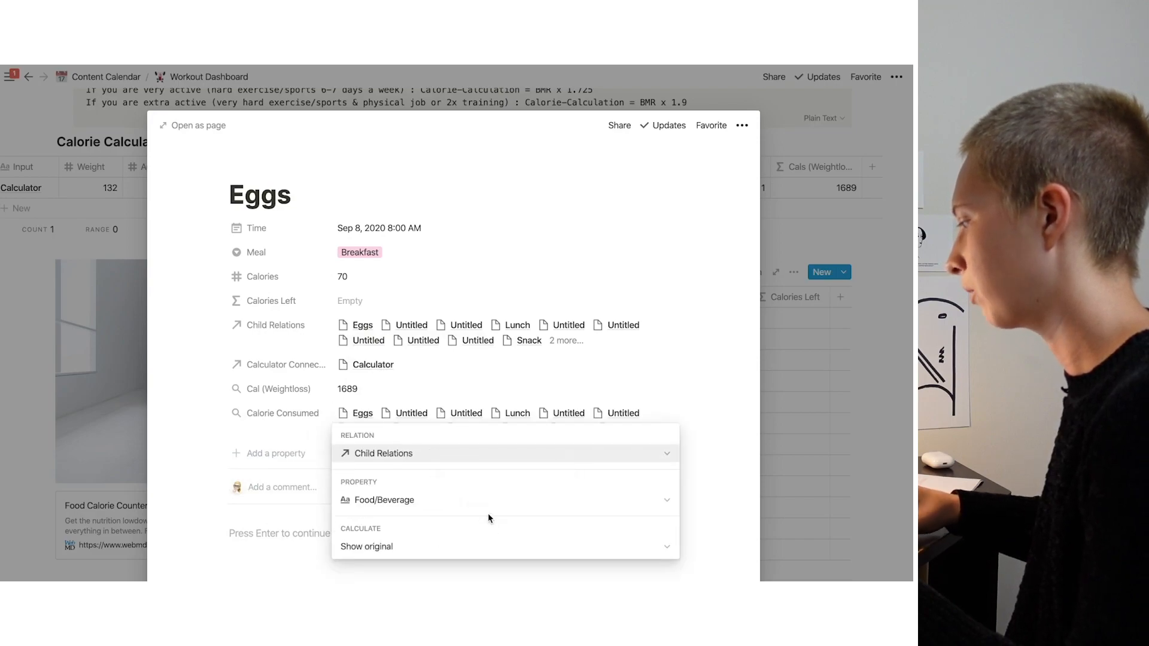
pyautogui.click(465, 499)
pyautogui.click(479, 404)
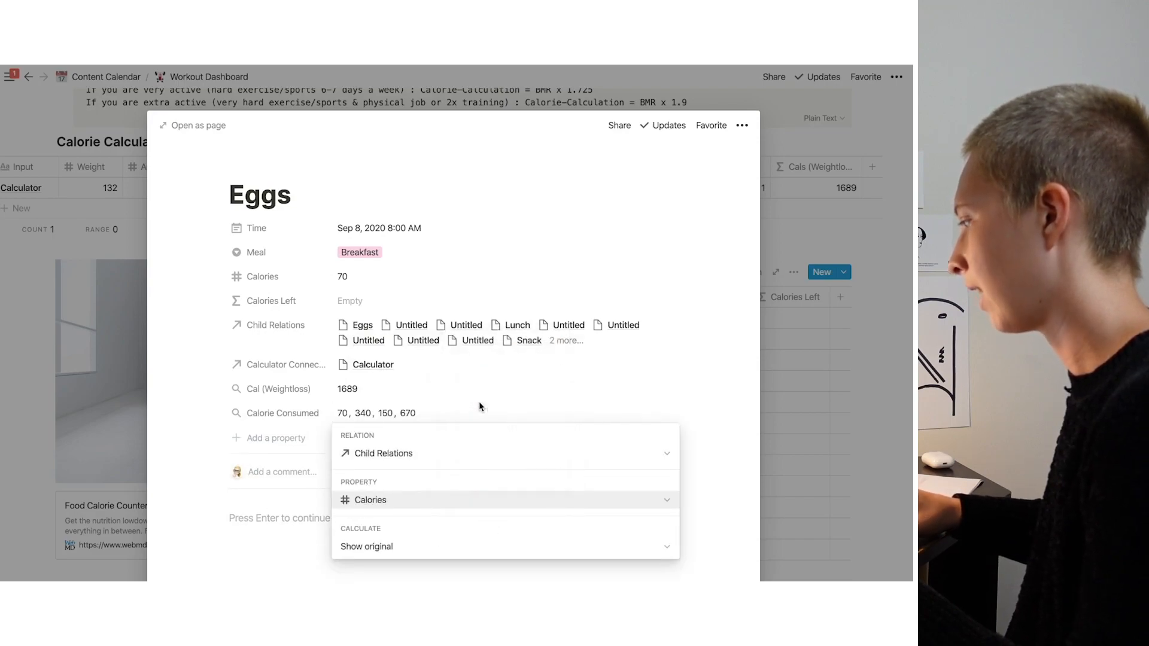
# Open the Eggs entry as a full page and set the Calorie Consumed rollup's calculation to Sum
pyautogui.click(193, 125)
pyautogui.scroll(-2, 364, 315)
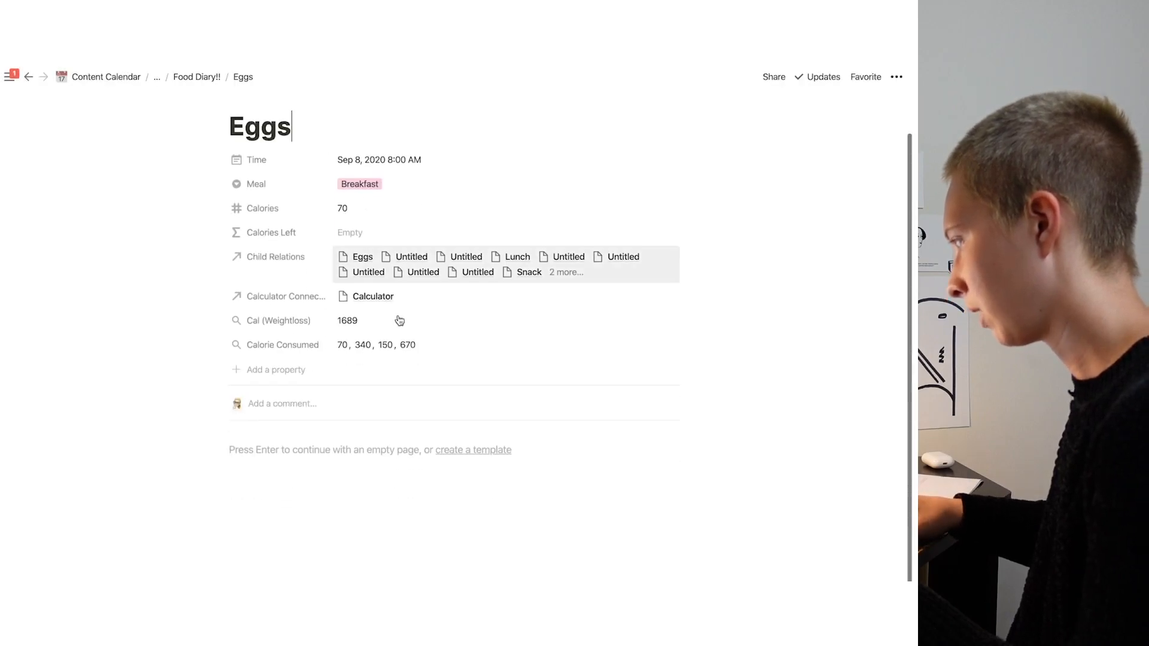
pyautogui.click(383, 345)
pyautogui.click(379, 478)
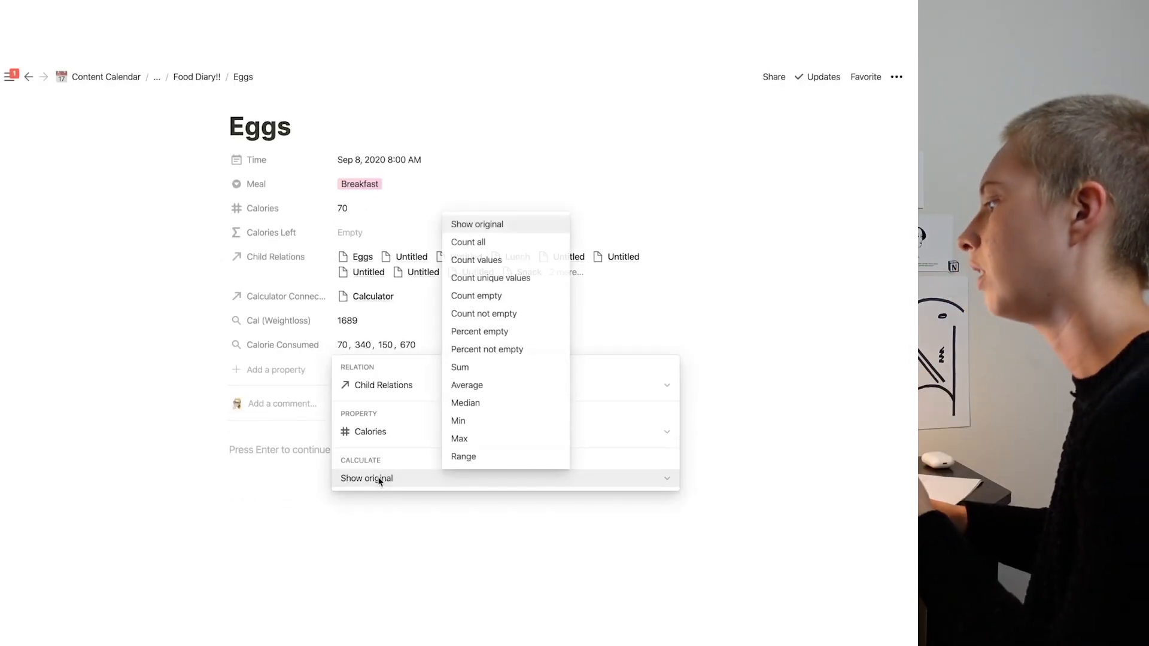
pyautogui.click(483, 368)
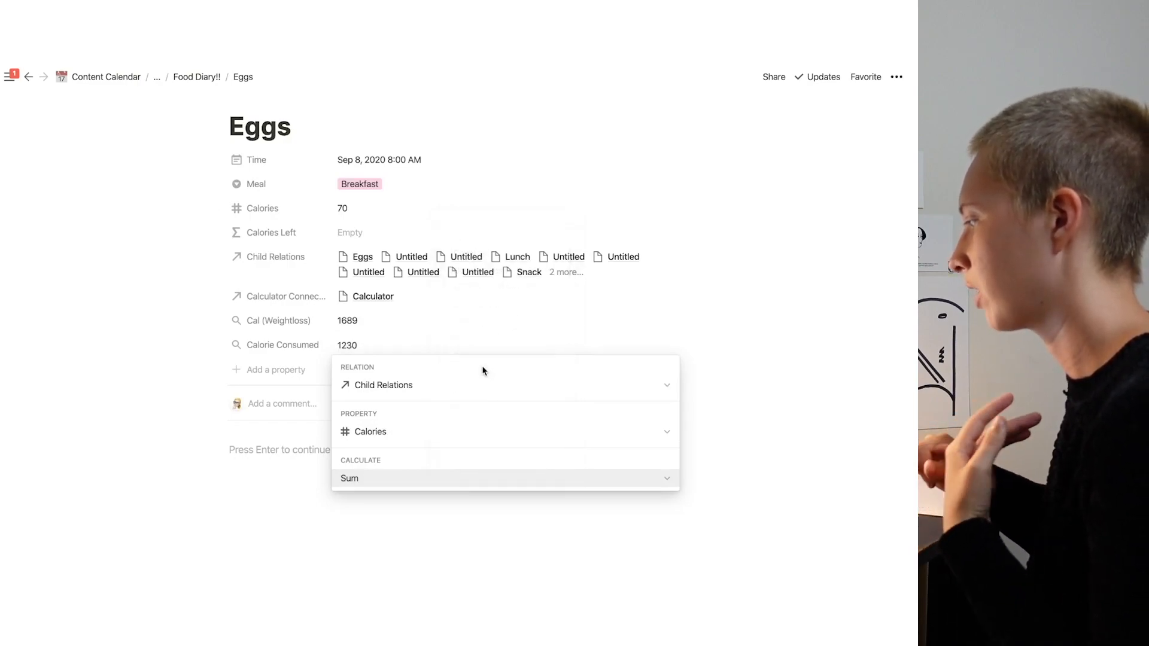
pyautogui.click(127, 316)
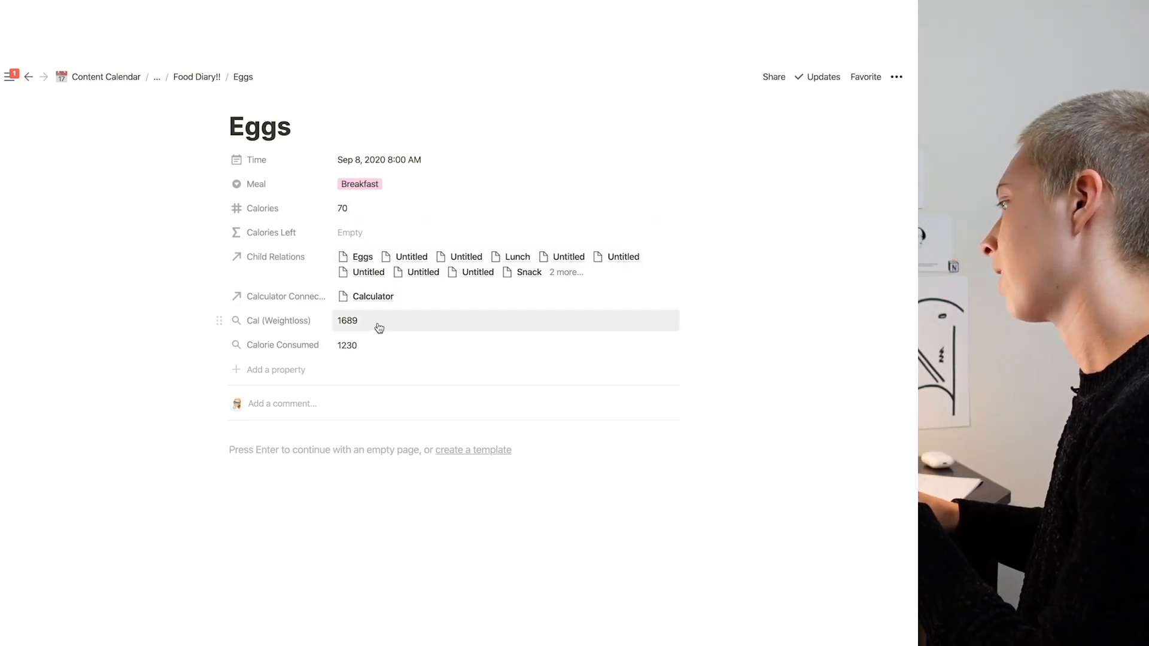
# Enter a Calories Left formula that subtracts Calorie Consumed from Cal (Weightloss)
pyautogui.click(371, 235)
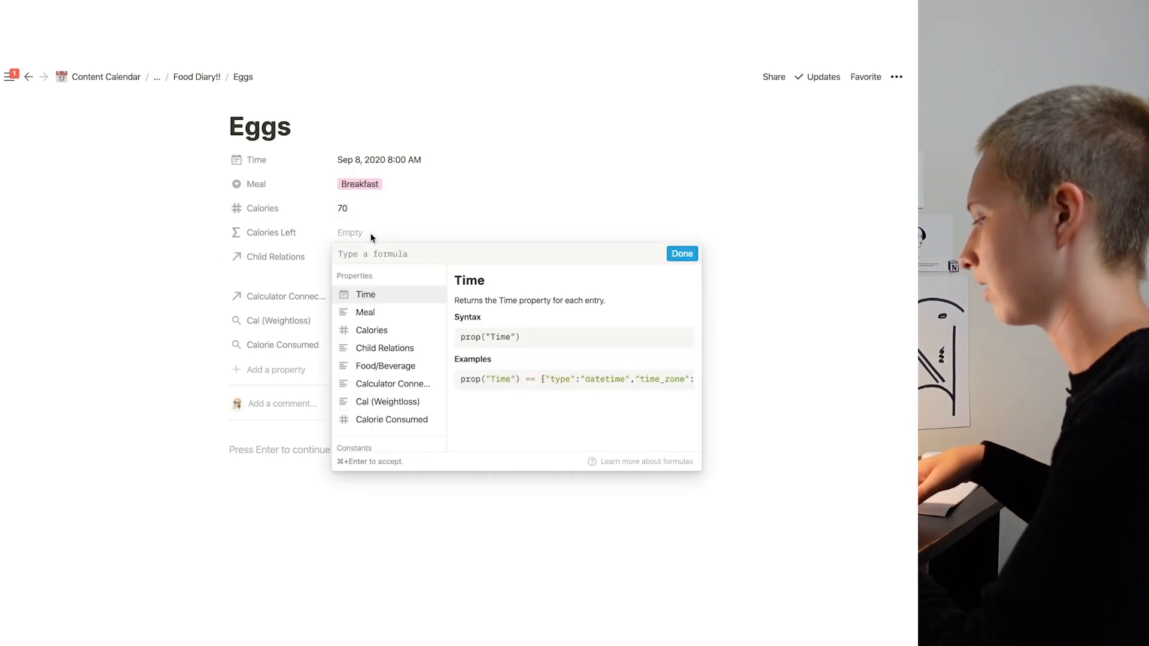
pyautogui.click(388, 401)
pyautogui.write('- prop')
pyautogui.click(395, 420)
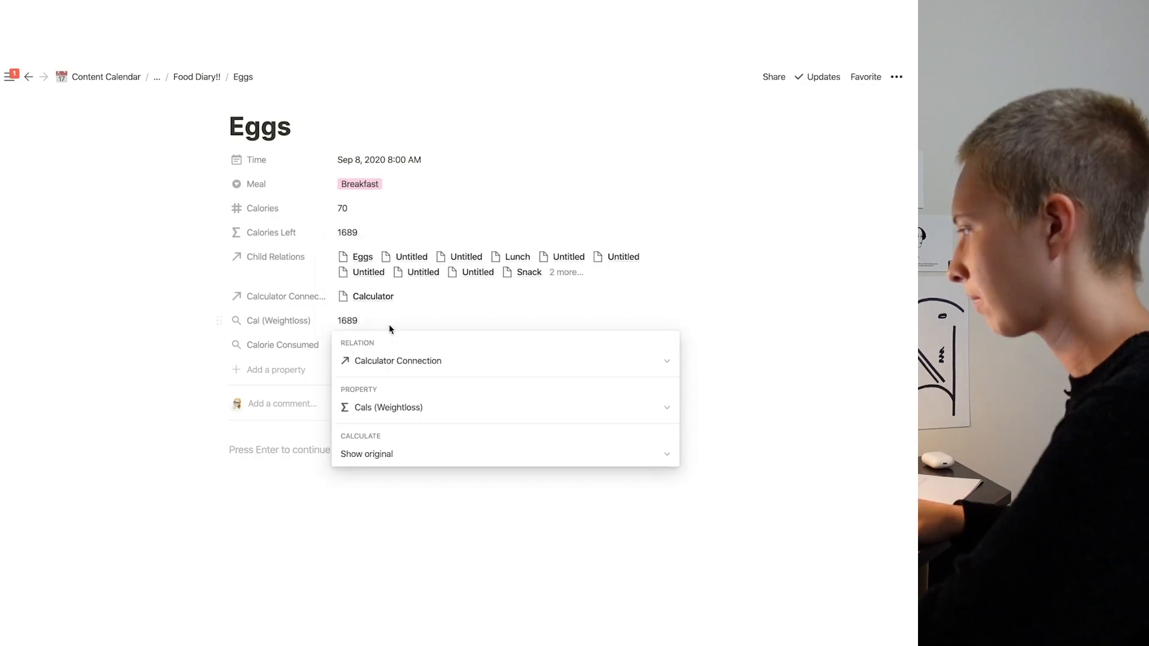
# Set the Cal (Weightloss) rollup's calculation to Sum
pyautogui.click(394, 459)
pyautogui.moveTo(493, 347)
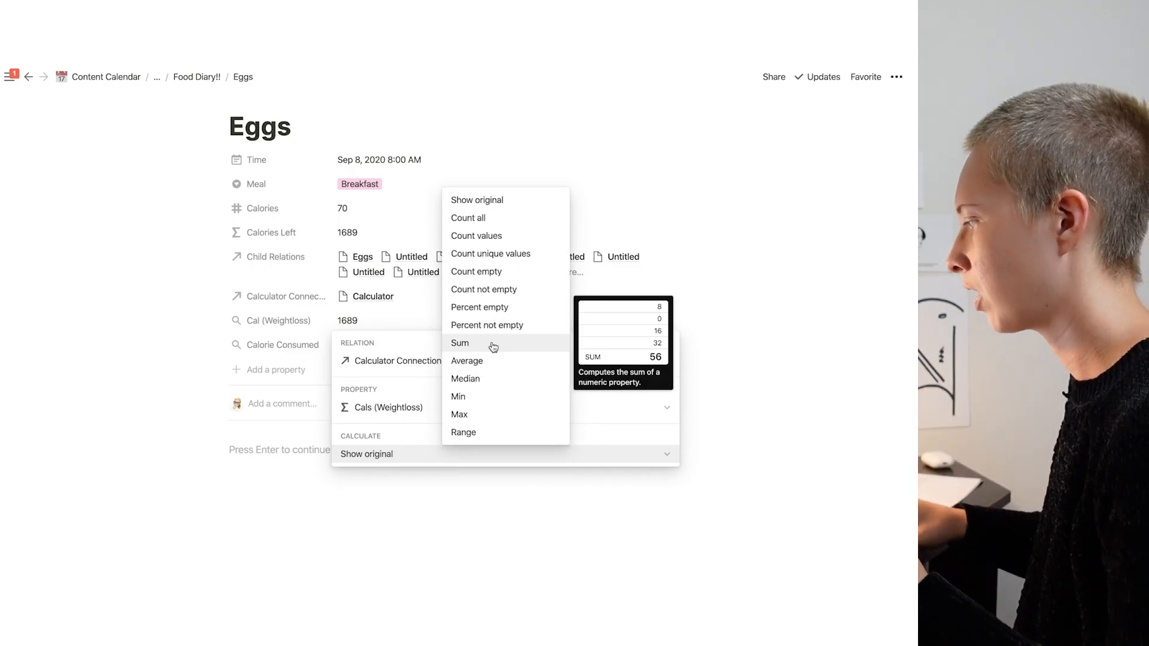
pyautogui.click(493, 345)
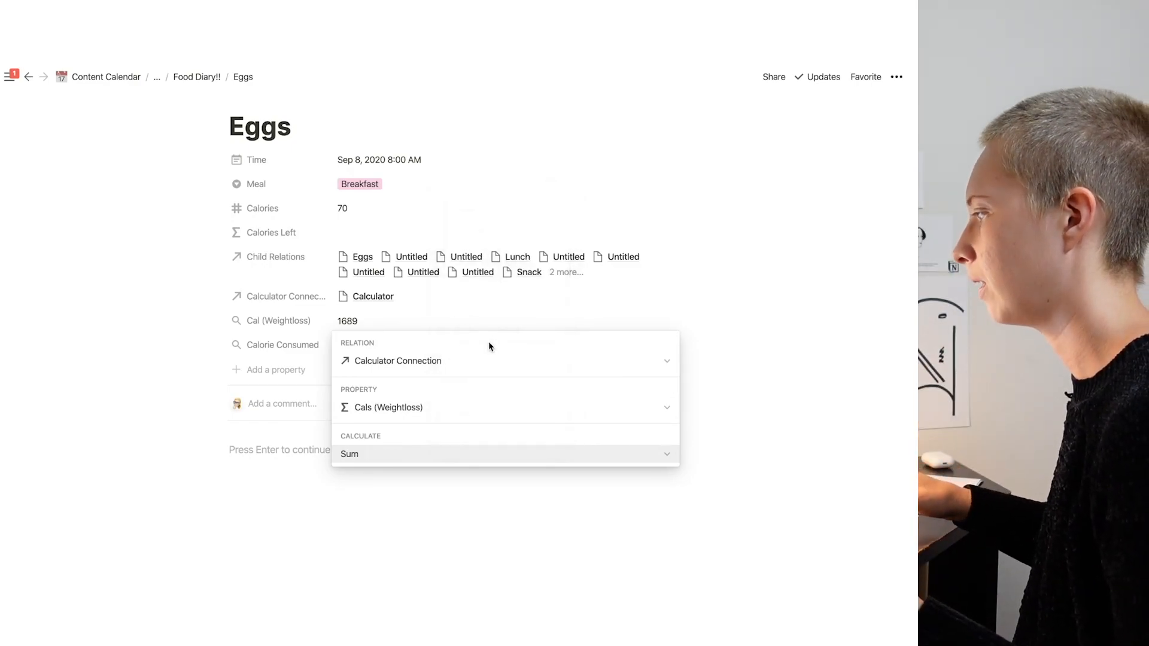
# Complete the Calories Left formula as prop("Cal (Weightloss)") - prop("Calorie Consumed")
pyautogui.click(439, 325)
pyautogui.click(339, 233)
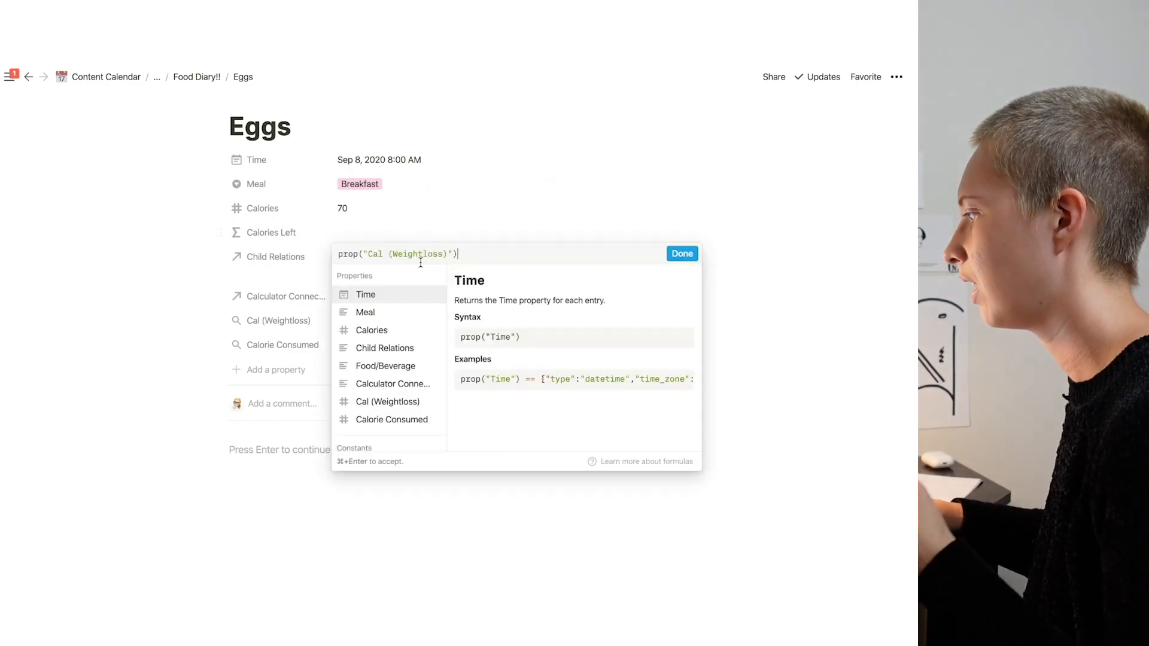
pyautogui.write('- prop')
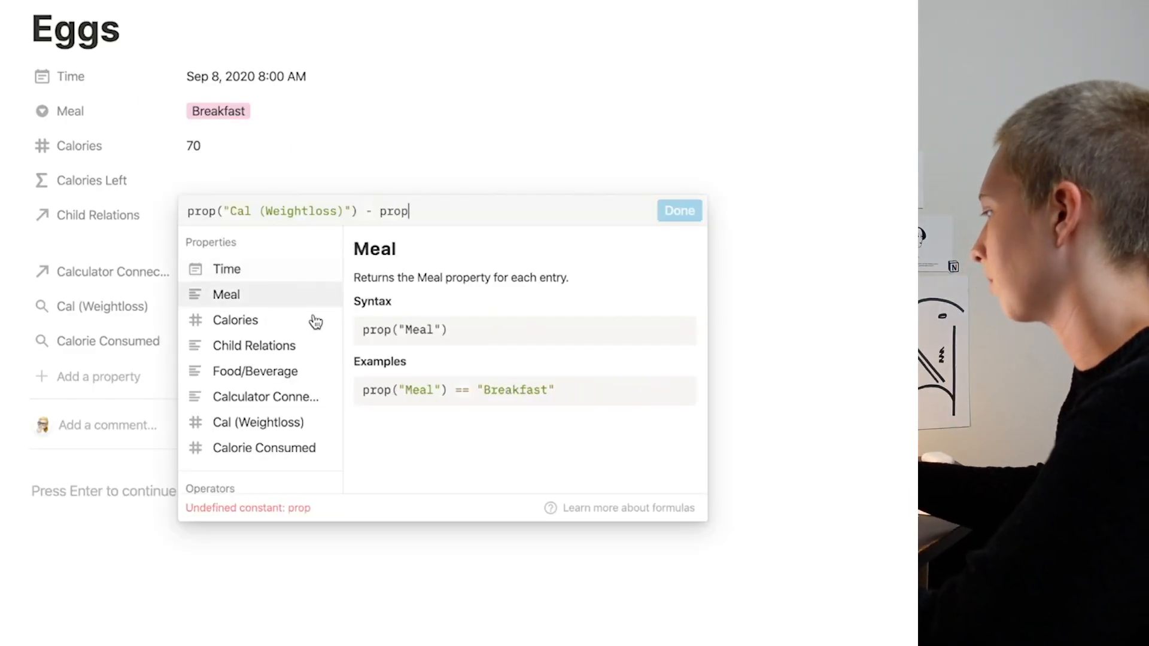
pyautogui.click(276, 444)
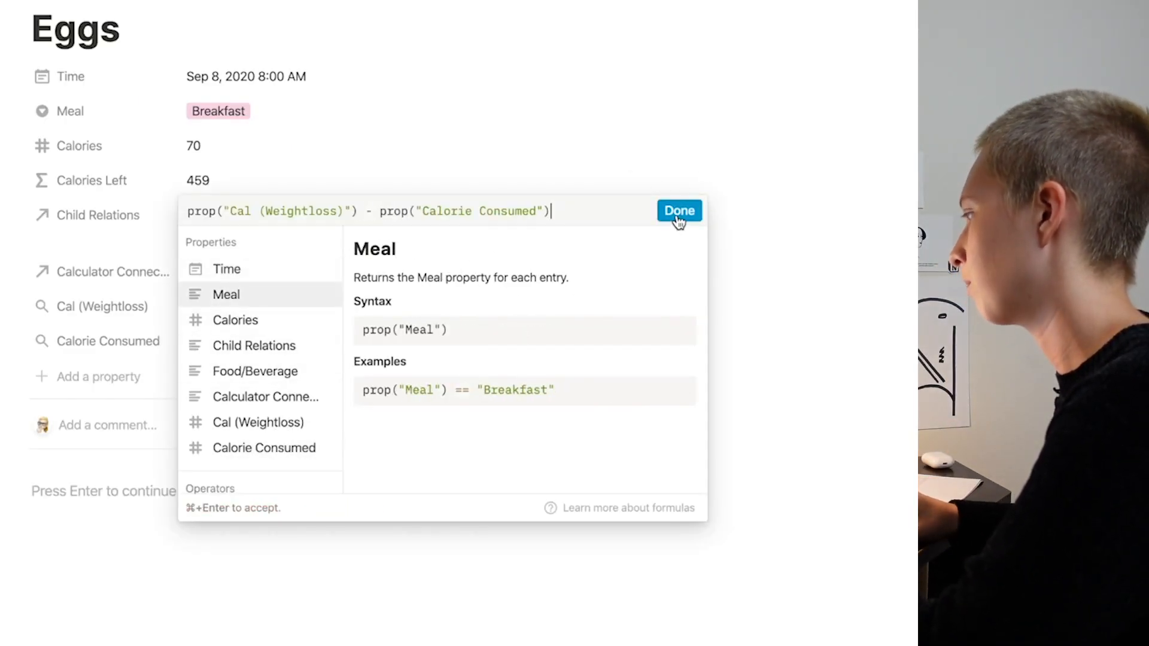
pyautogui.click(680, 213)
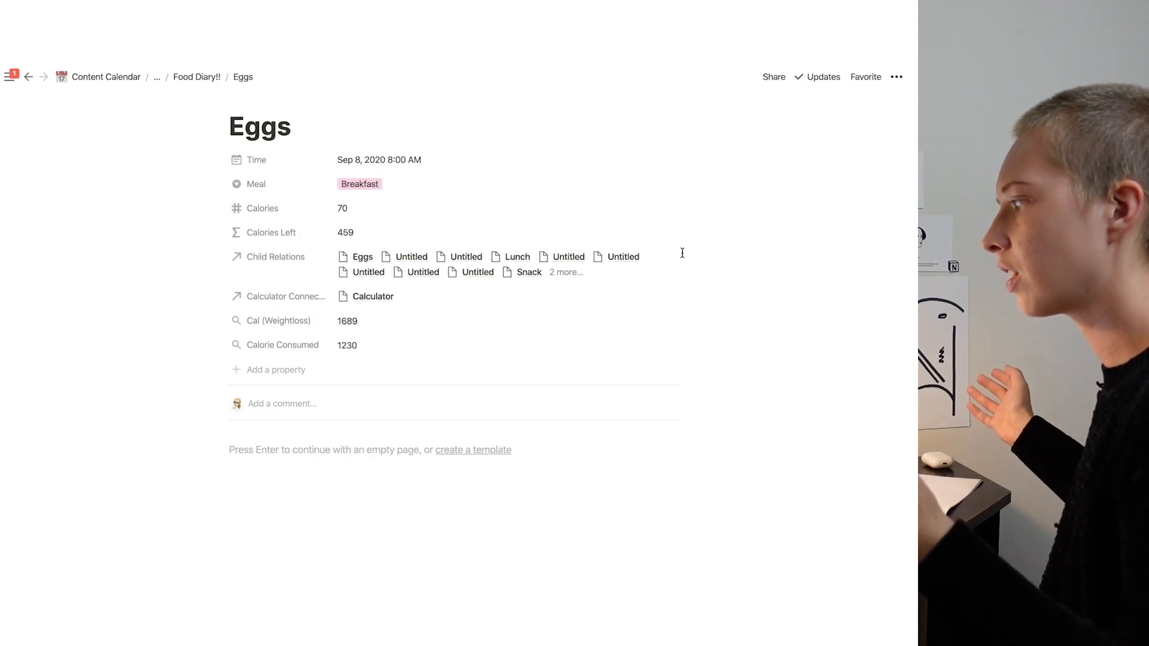
# Return to the Workout Dashboard and check the Calories Left formula in the Food Diary table
pyautogui.click(159, 79)
pyautogui.click(156, 98)
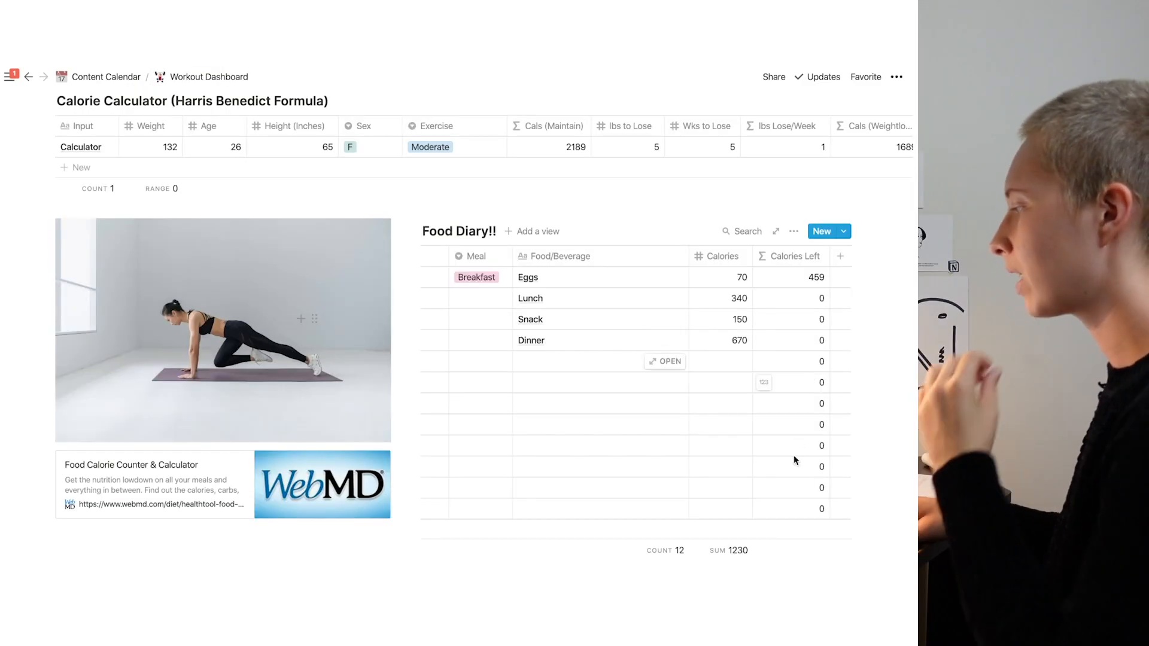
pyautogui.click(798, 286)
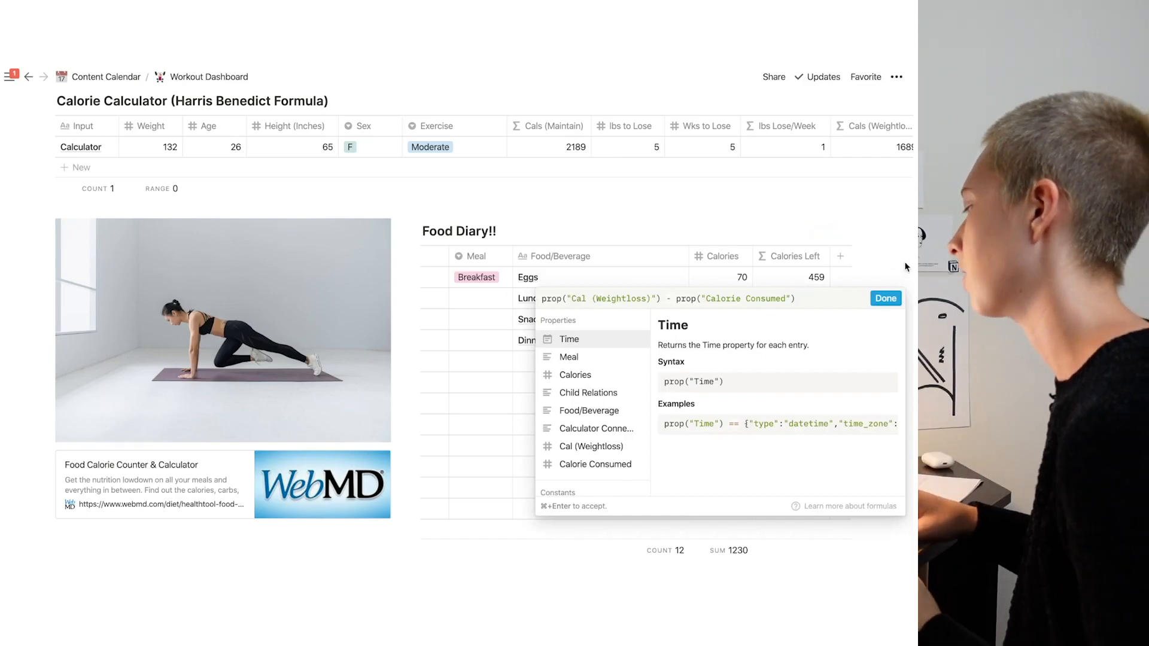
pyautogui.click(885, 298)
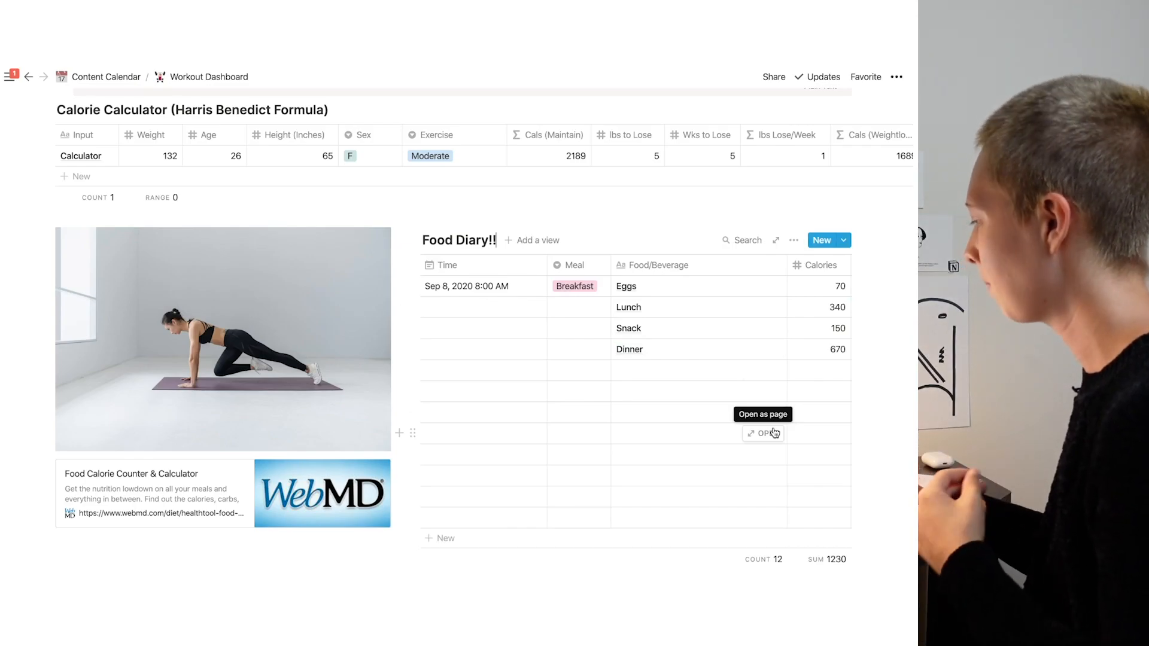
# Review the Eggs entry's relation, rollup and formula properties, and return to the Food Diary table
pyautogui.click(774, 432)
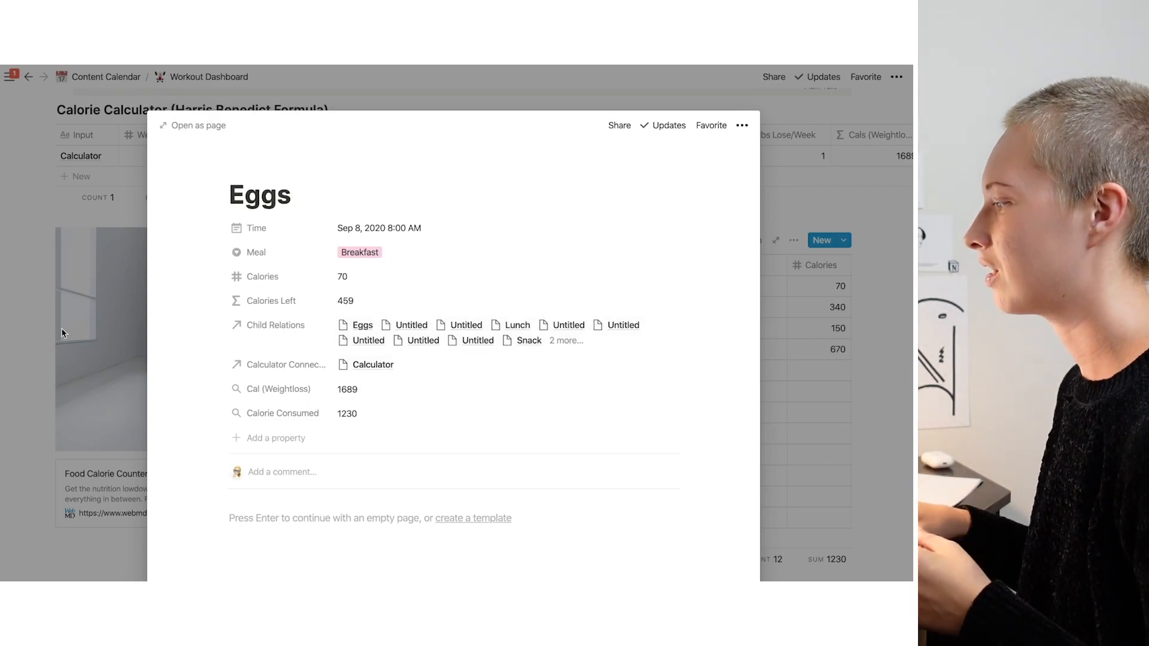
pyautogui.click(795, 361)
pyautogui.click(698, 348)
pyautogui.moveTo(697, 348); pyautogui.dragTo(592, 357)
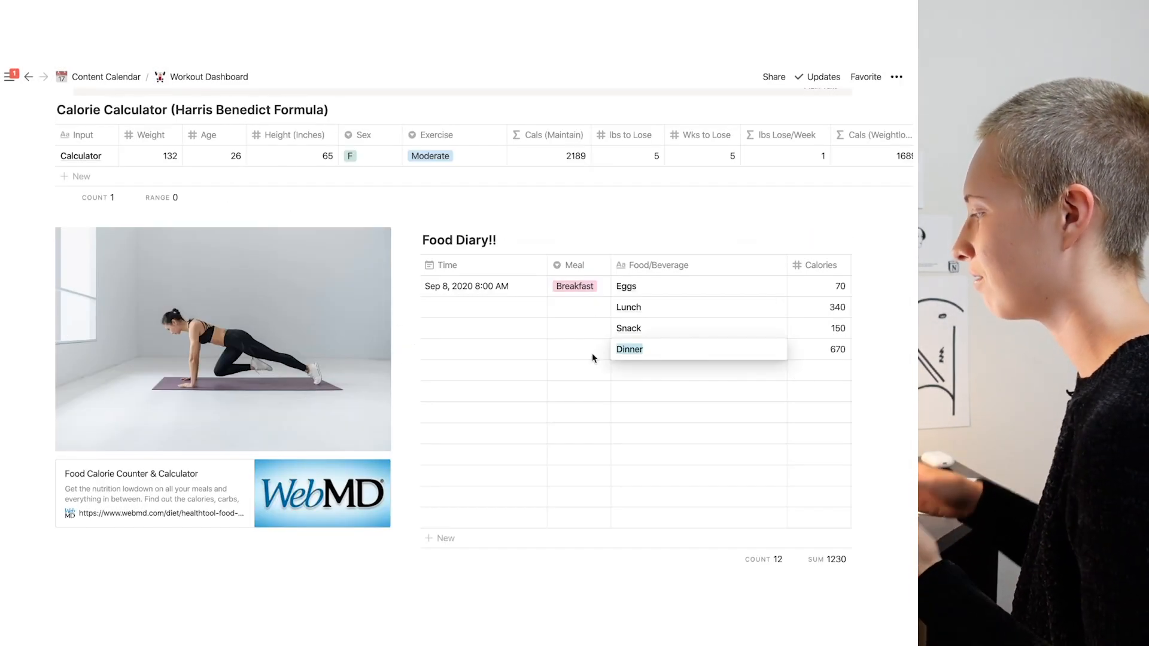
pyautogui.click(878, 252)
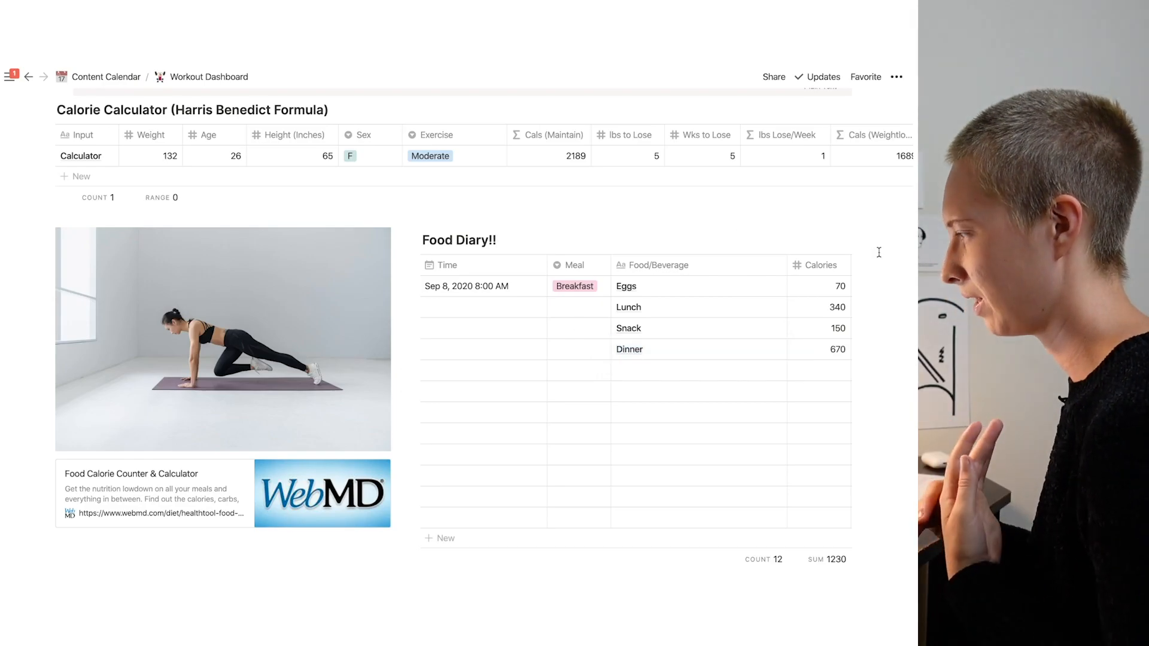
# Add a row to the Food Diary table with the Food/Beverage name New
pyautogui.scroll(-1, 878, 252)
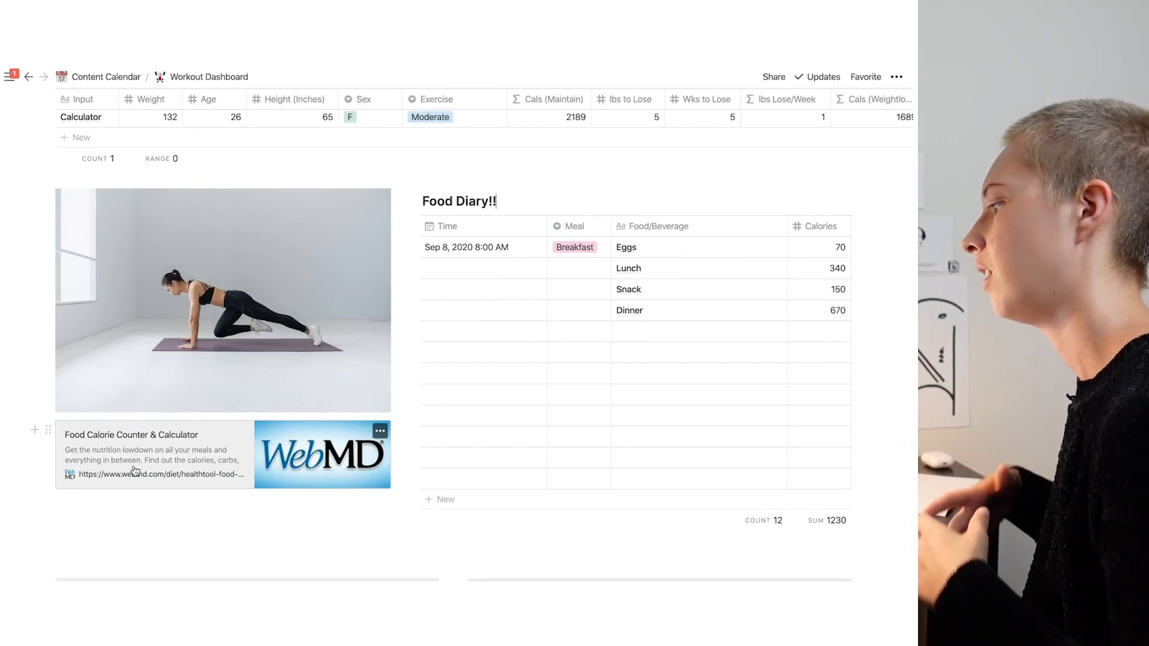
pyautogui.scroll(-1, 498, 494)
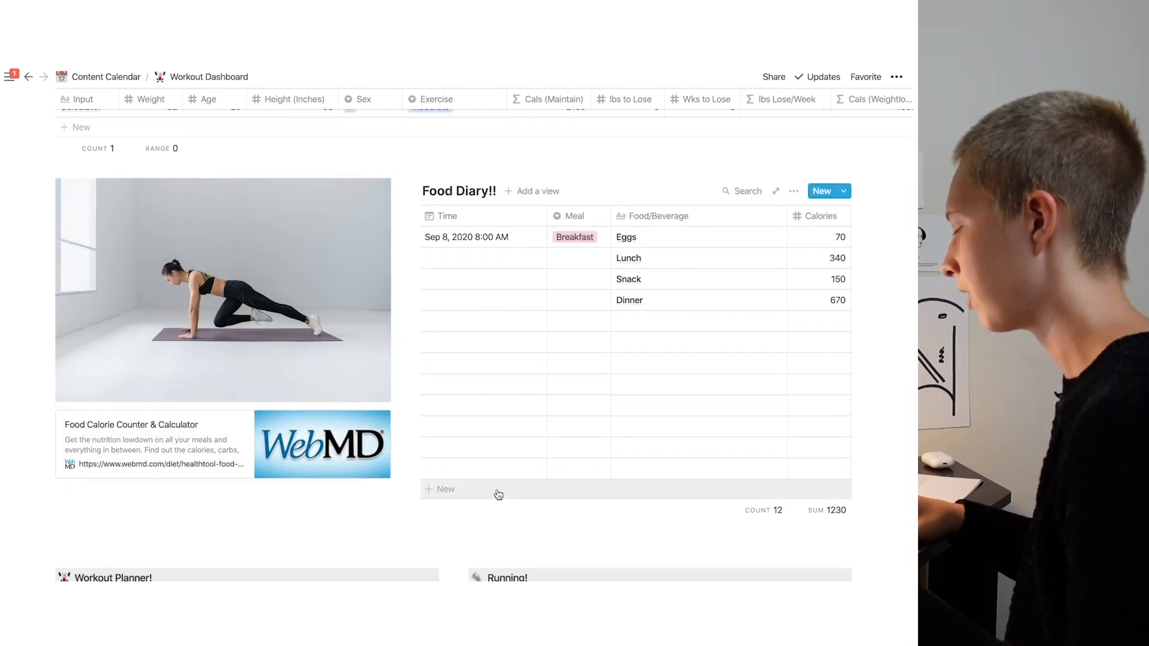
pyautogui.click(499, 494)
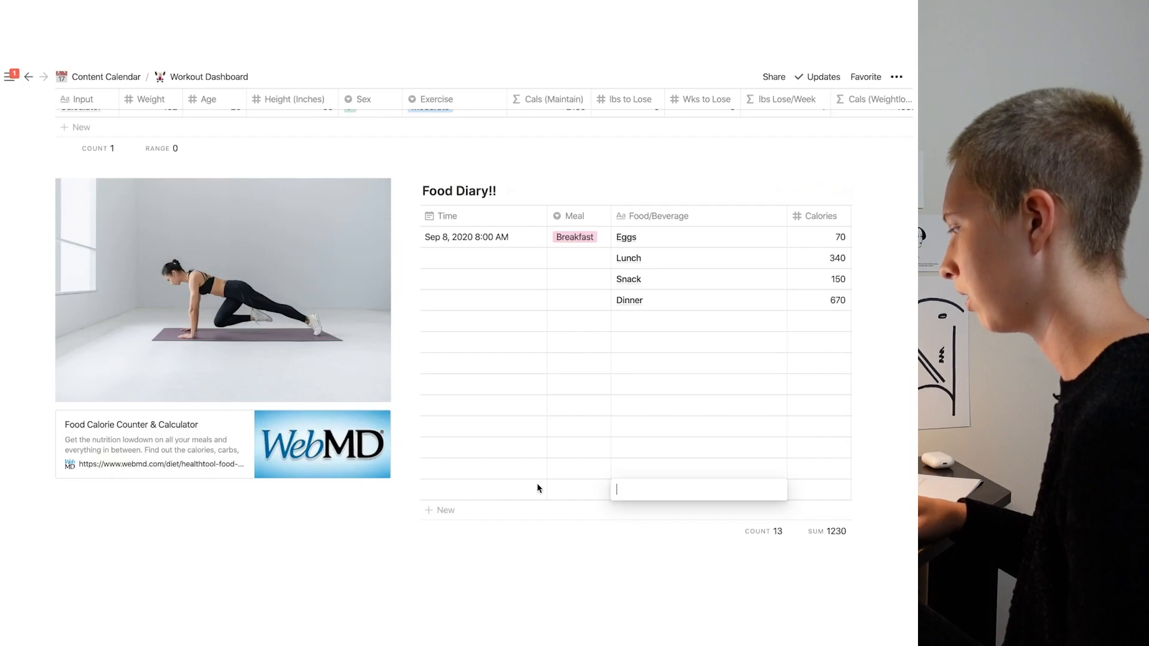
pyautogui.write('New')
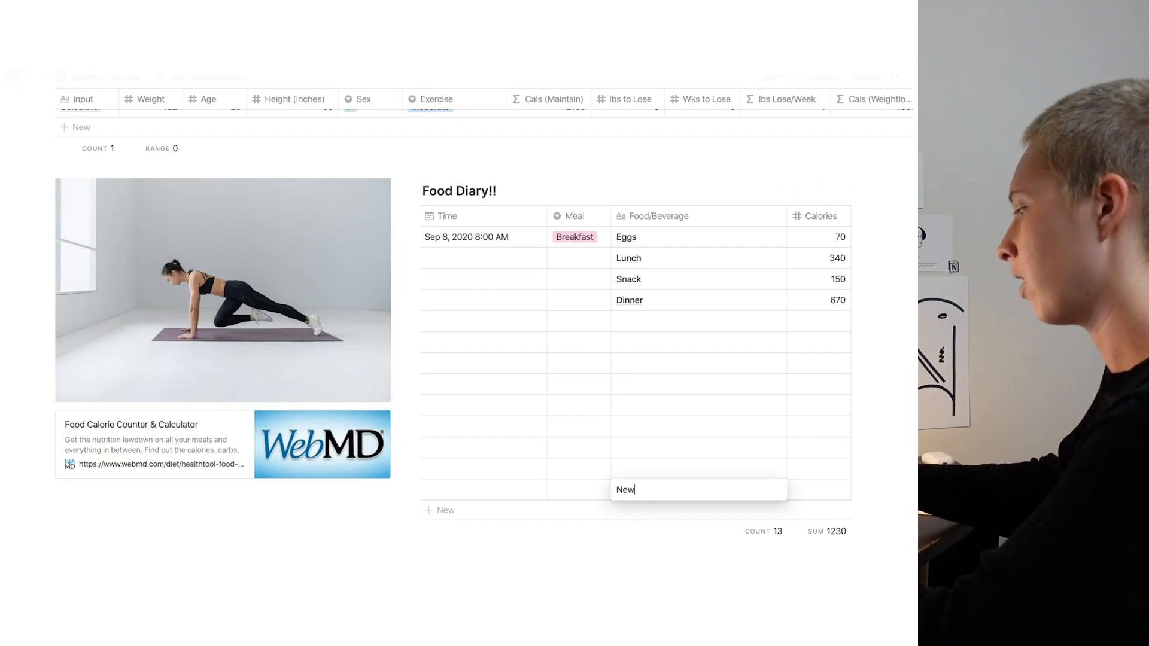
pyautogui.press('Escape')
# Link the New entry in the Child Relations property of the Eggs entry and close the entry
pyautogui.scroll(-1, 705, 311)
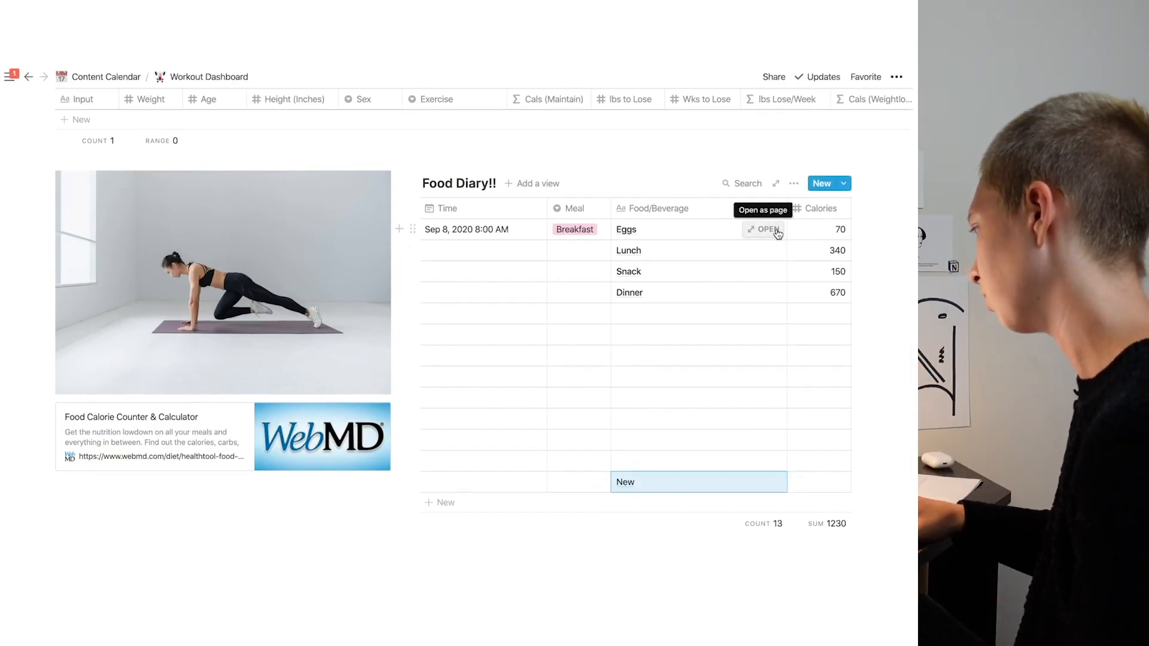
pyautogui.click(772, 229)
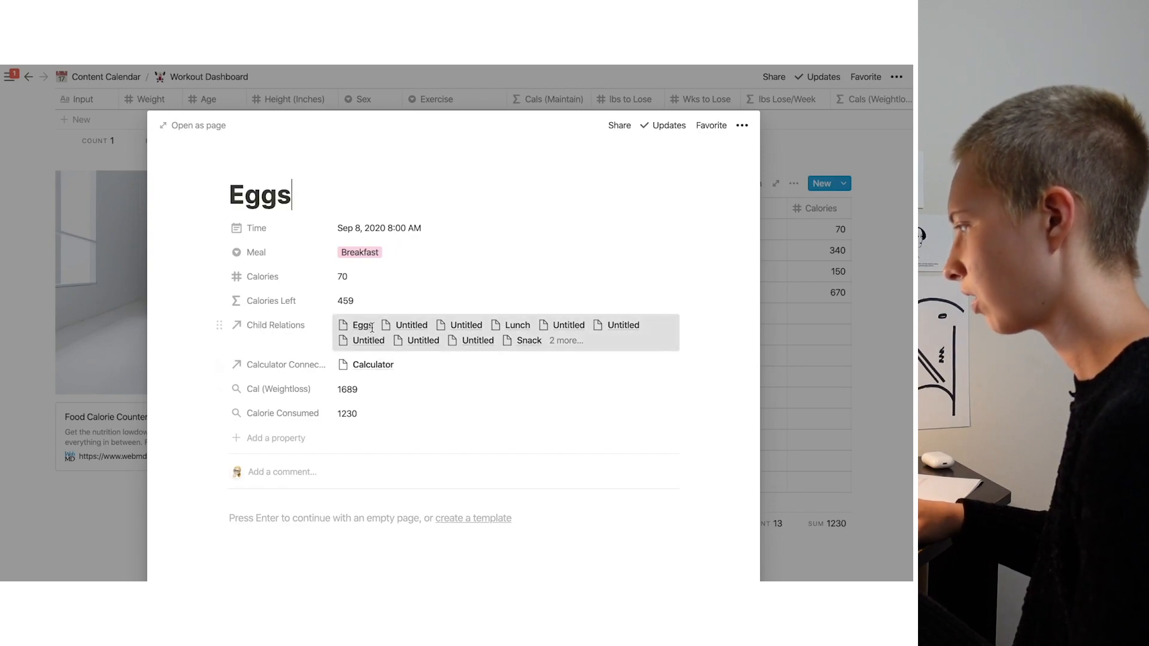
pyautogui.click(373, 331)
pyautogui.scroll(-2, 402, 454)
pyautogui.scroll(2, 402, 454)
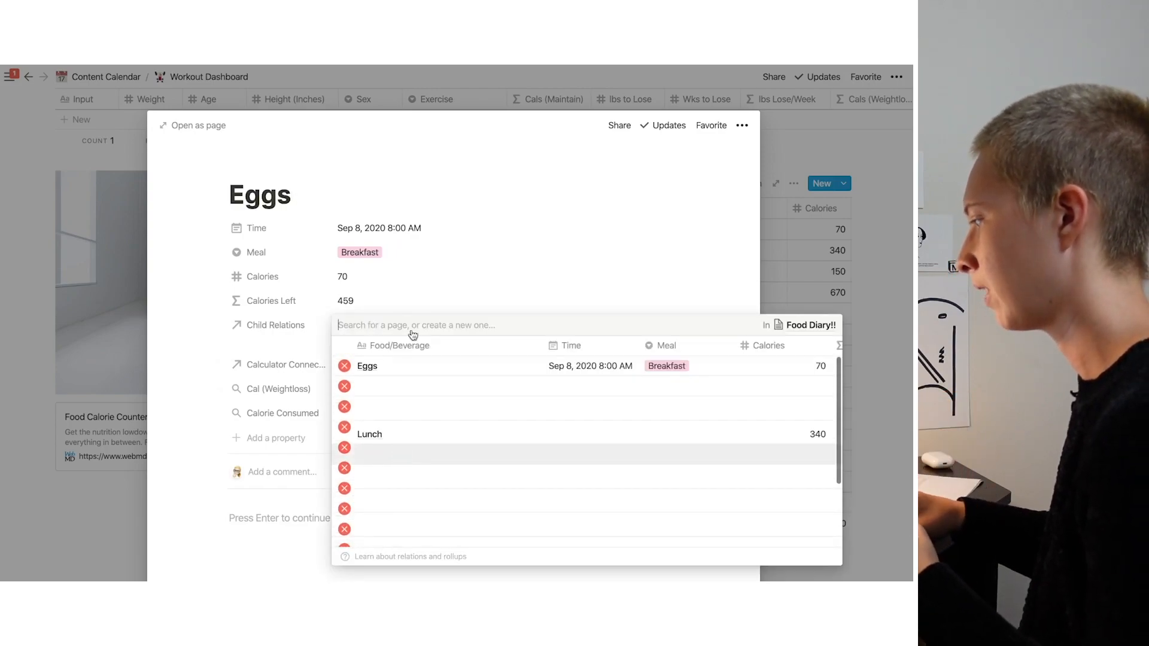
pyautogui.write('New')
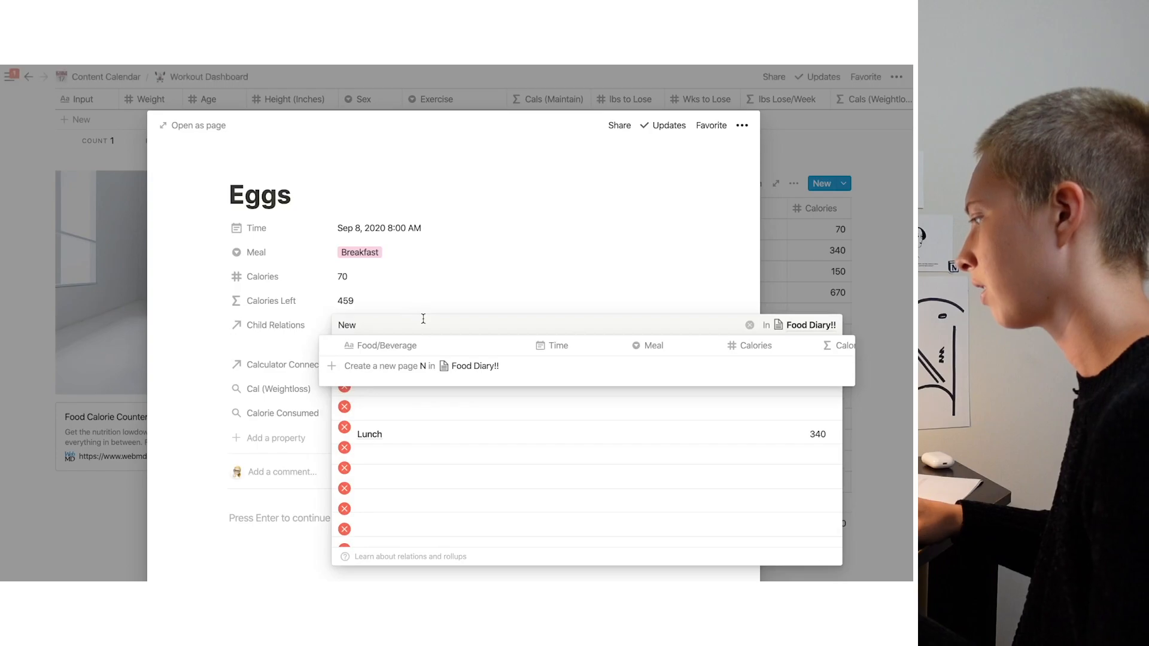
pyautogui.click(211, 323)
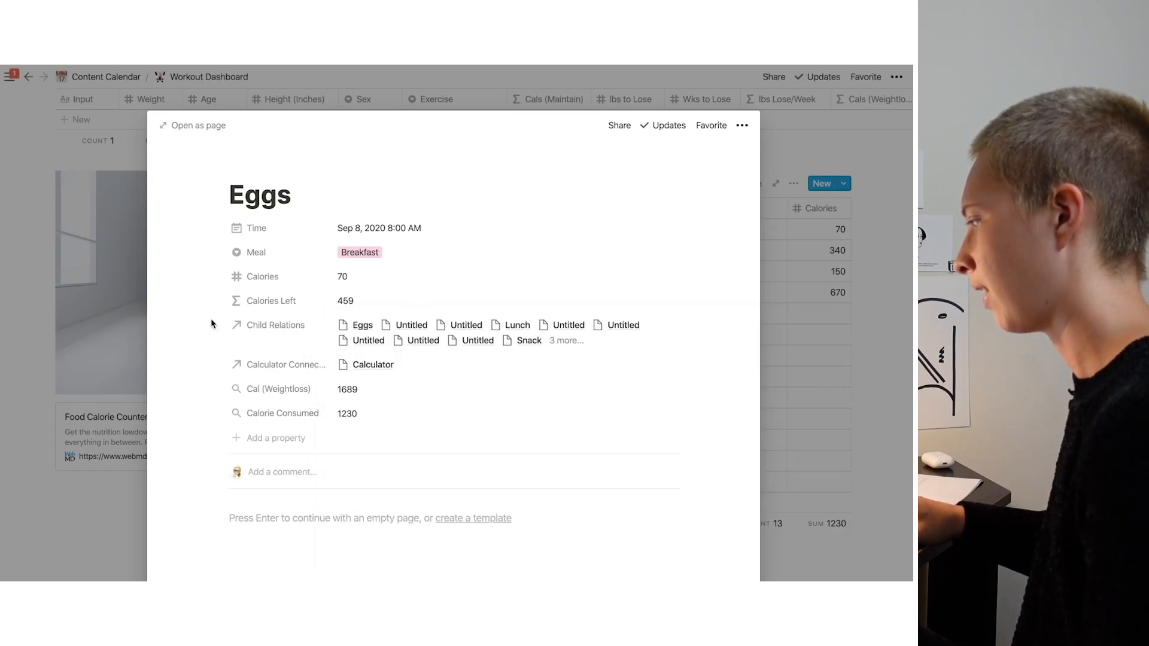
pyautogui.click(99, 335)
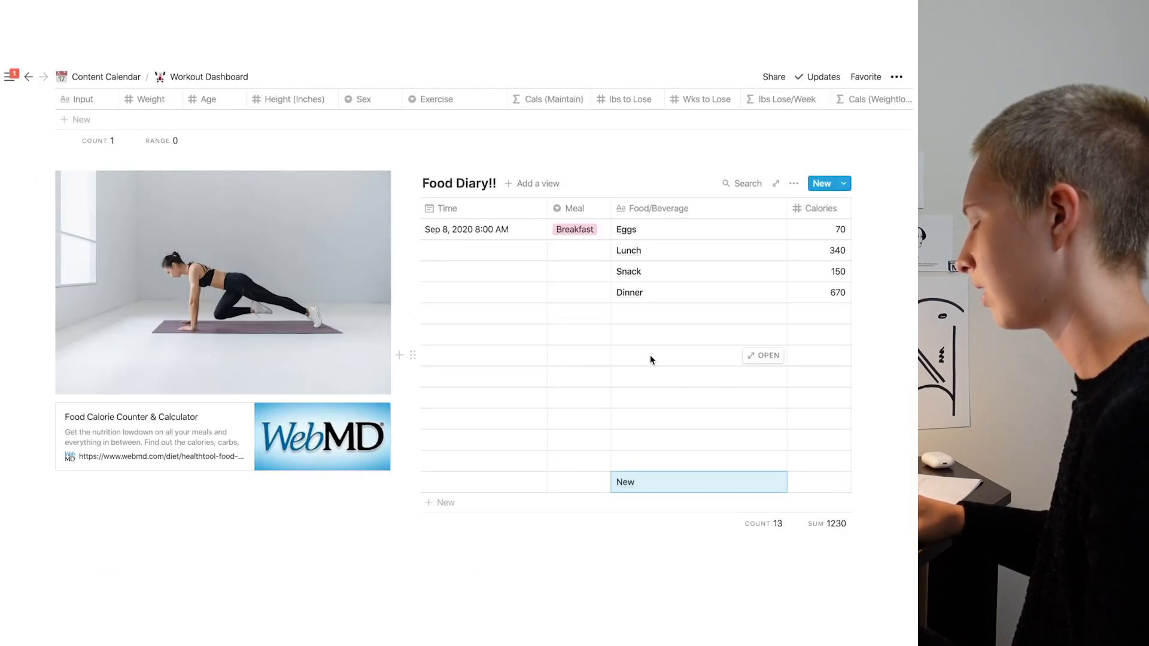
# Clear the Food/Beverage name of the last Food Diary row
pyautogui.scroll(-2, 650, 359)
pyautogui.scroll(-1, 651, 356)
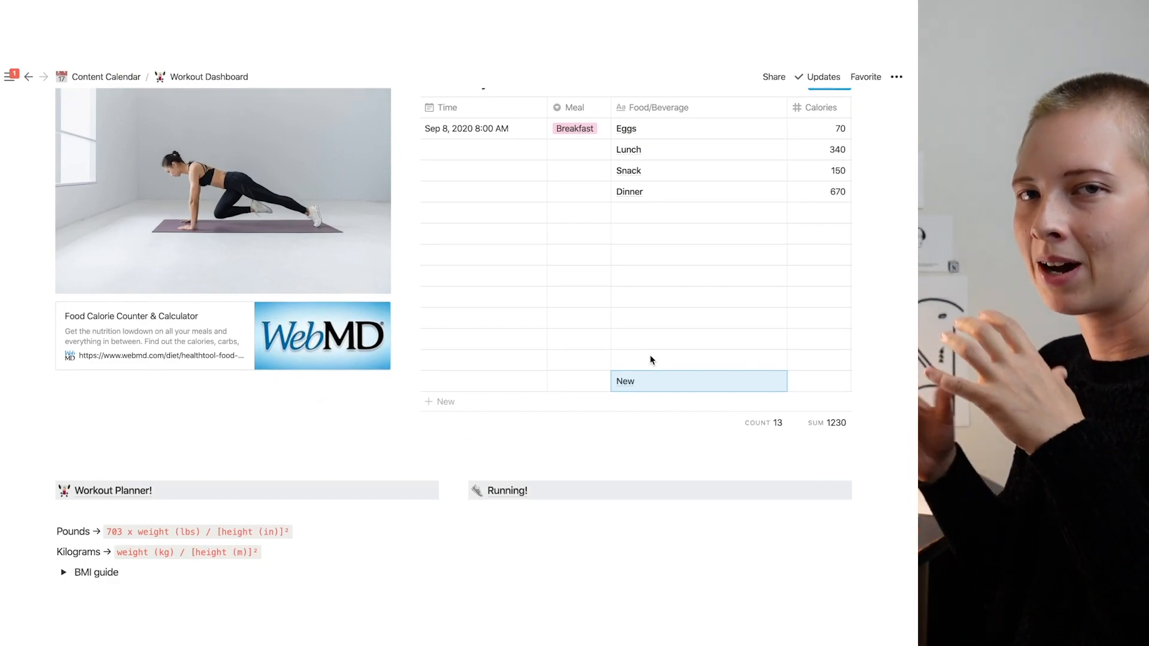
pyautogui.click(641, 379)
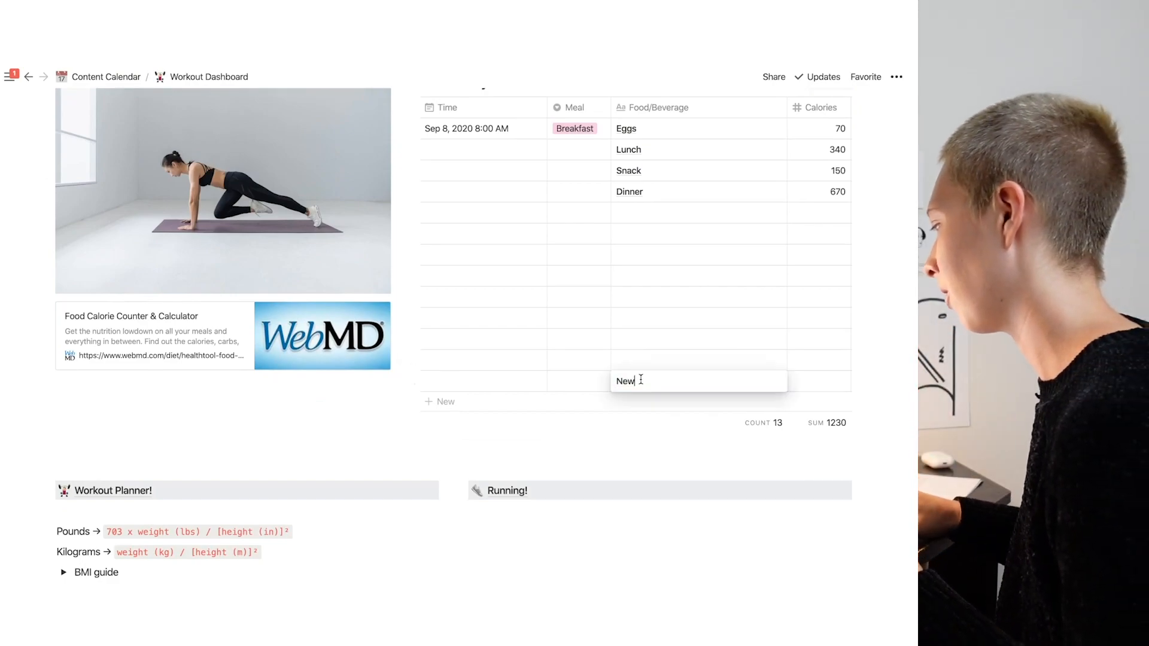
pyautogui.press('BackSpace')
pyautogui.press('BackSpace')
pyautogui.press('BackSpace')
pyautogui.press('Escape')
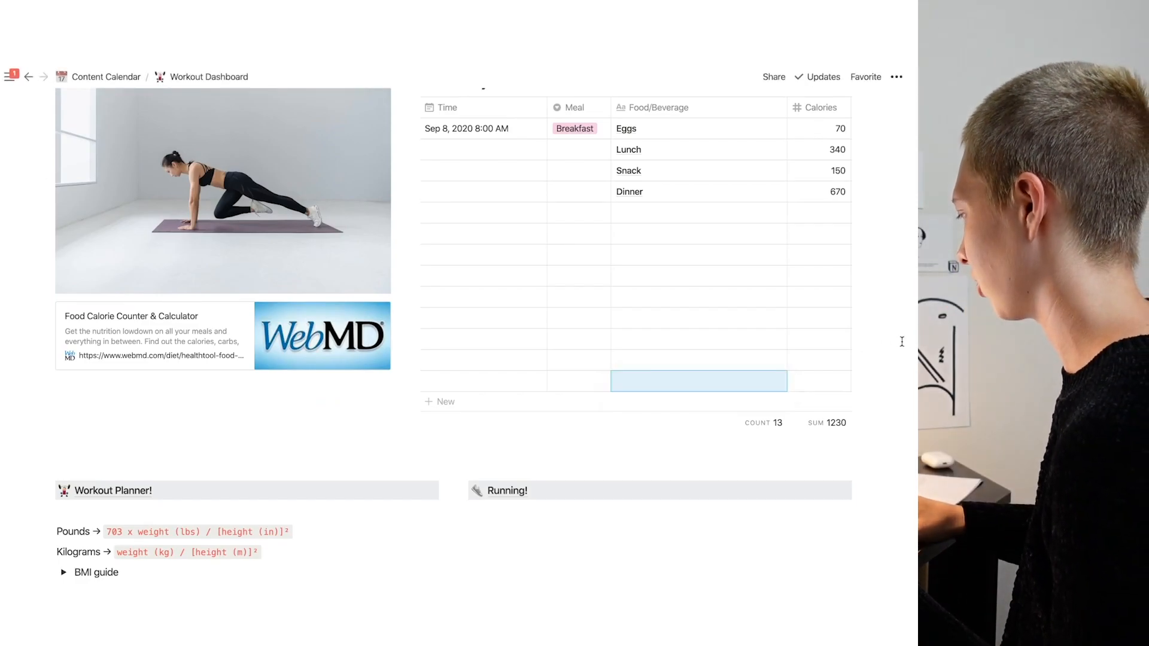
# Examine the Week 2 entry in User Info and the BMI formulas for pounds and kilograms
pyautogui.scroll(1, 901, 341)
pyautogui.scroll(-6, 901, 341)
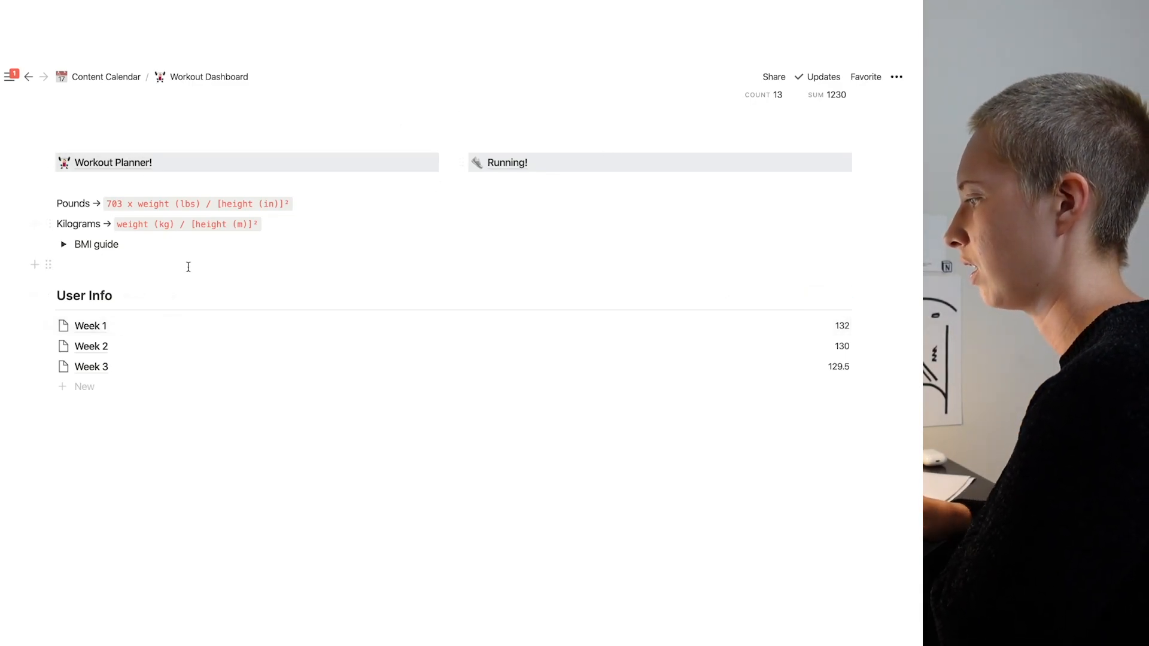
pyautogui.click(91, 346)
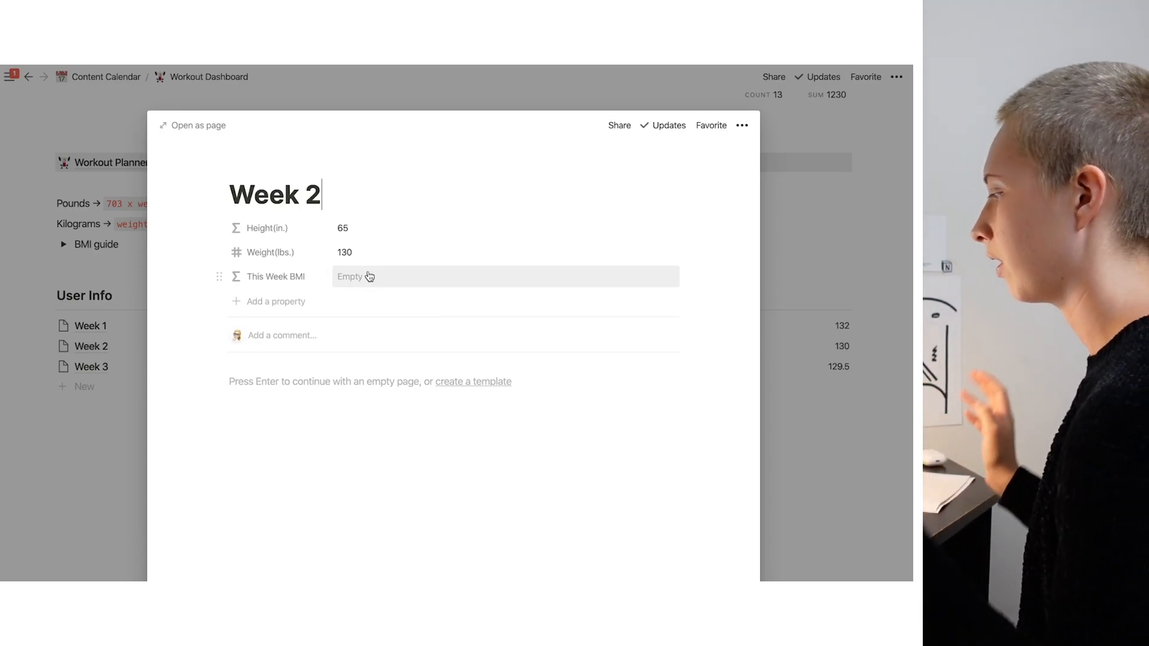
pyautogui.click(141, 292)
pyautogui.moveTo(107, 204); pyautogui.dragTo(289, 208)
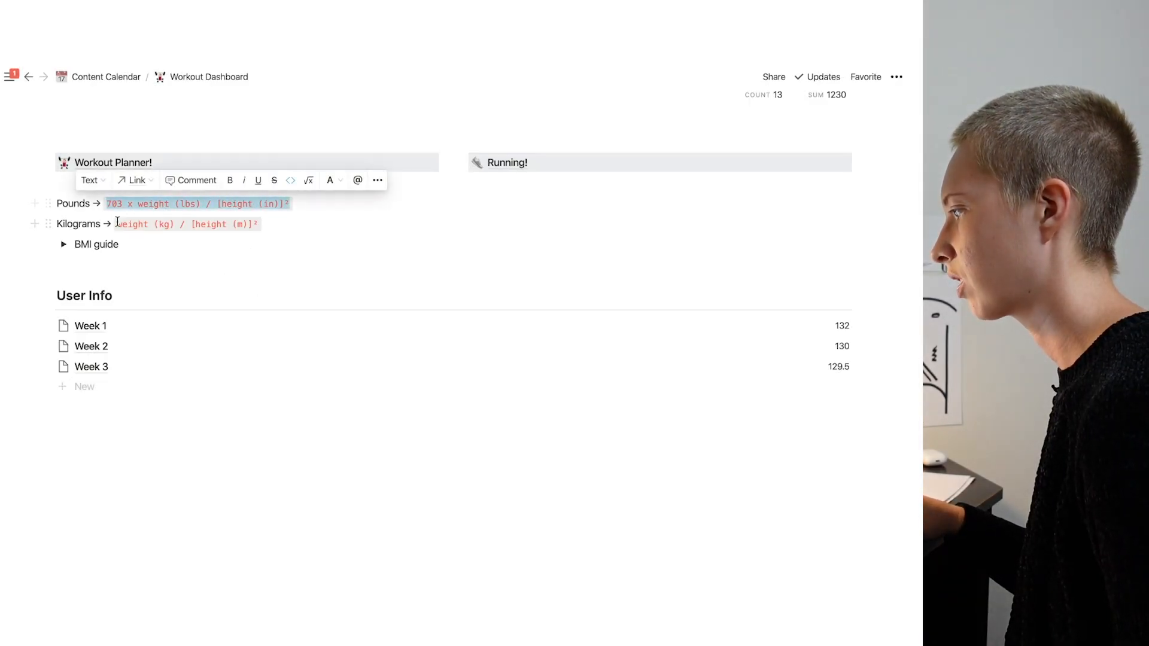
pyautogui.moveTo(116, 224); pyautogui.dragTo(230, 223)
pyautogui.click(109, 203)
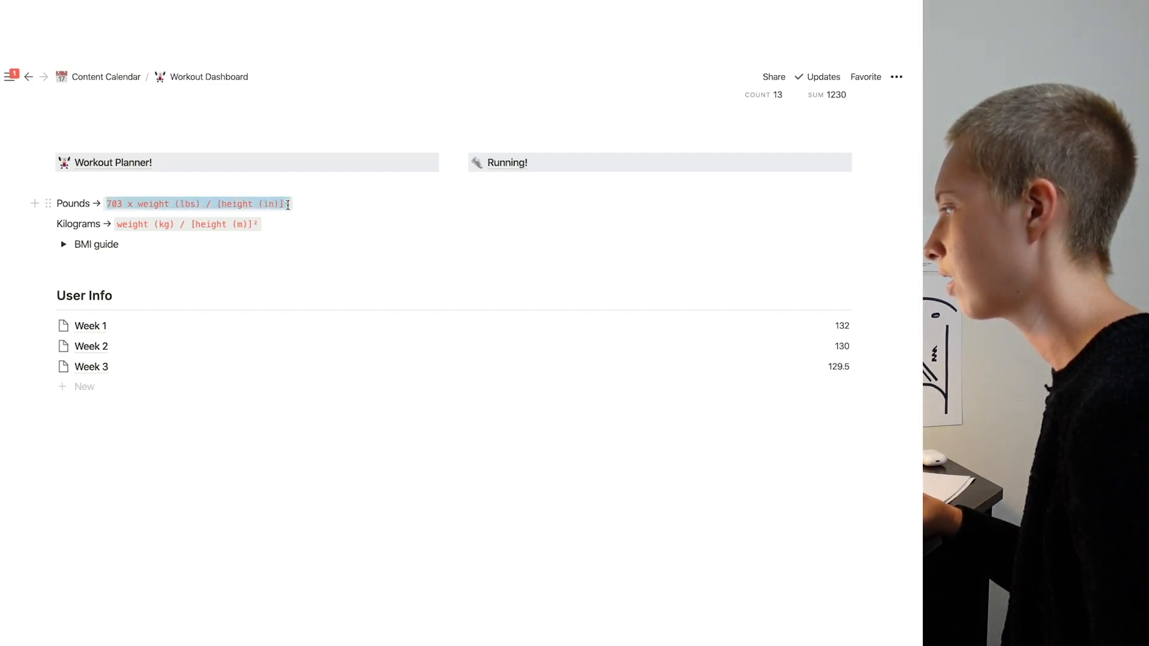
pyautogui.click(289, 203)
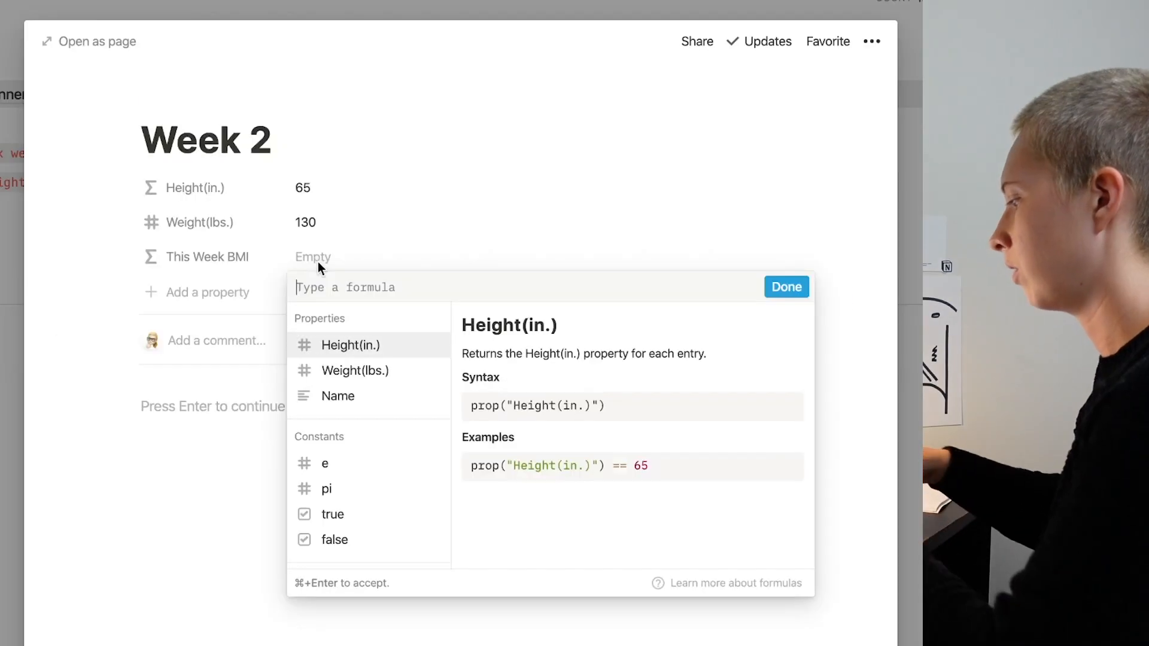
# Enter the Week 2 entry's This Week BMI formula as 703 * prop("Weight(lbs.)") / prop("Height(in.)")
pyautogui.write('703 ')
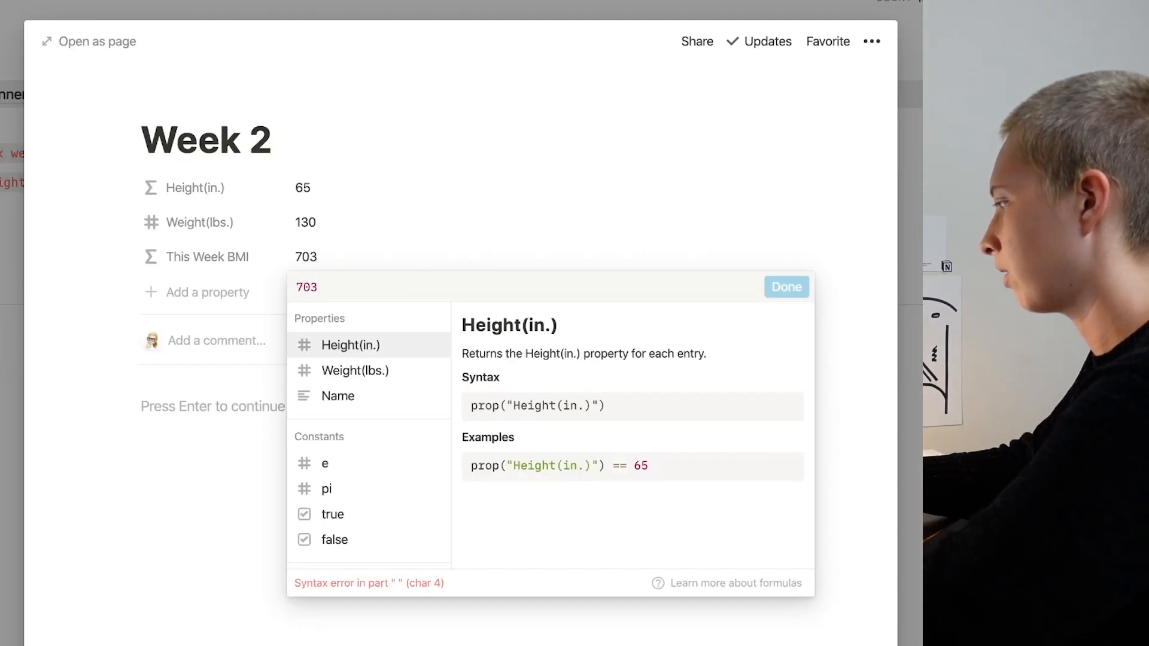
pyautogui.write('* prop')
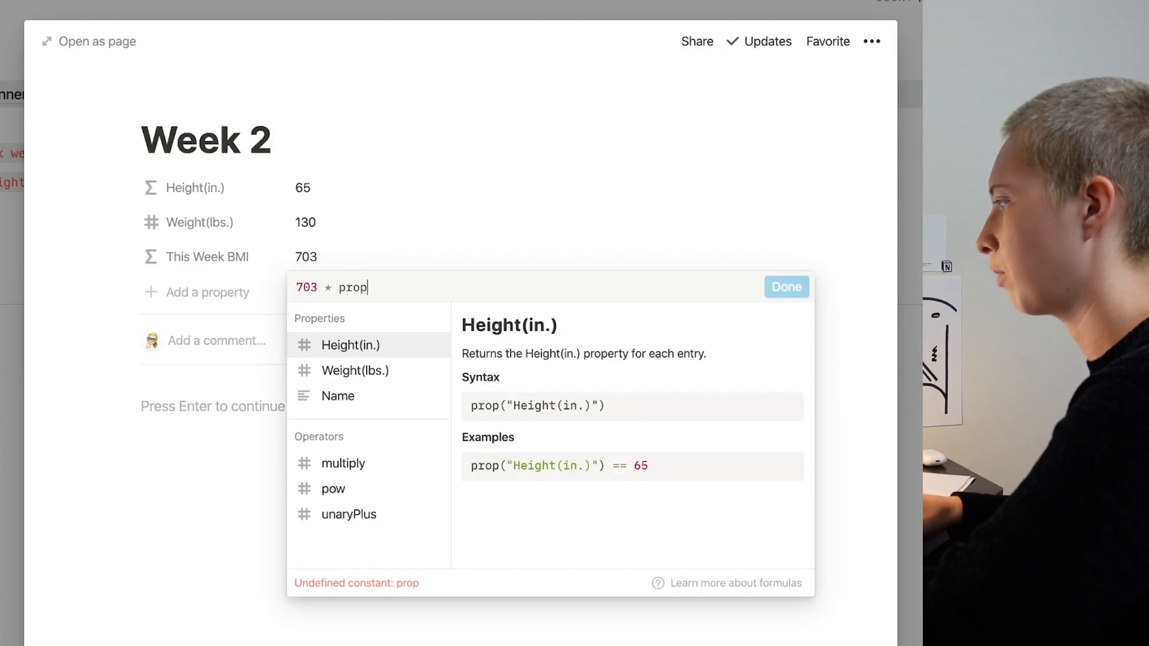
pyautogui.click(351, 376)
pyautogui.write('/ p')
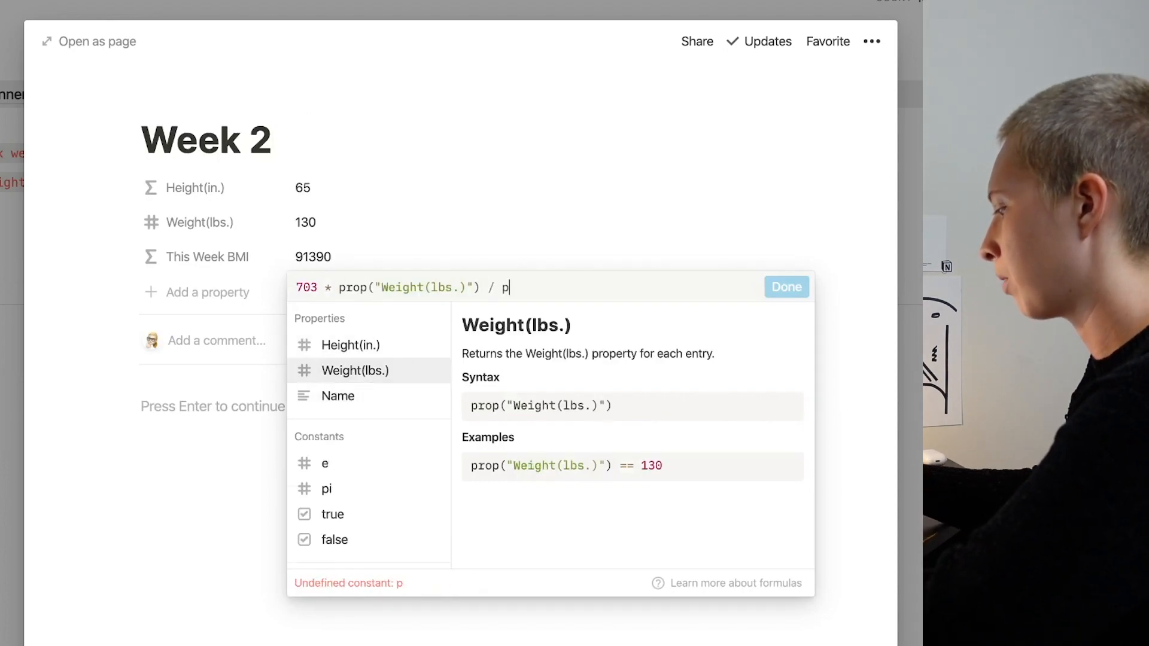
pyautogui.write('rop')
pyautogui.click(350, 345)
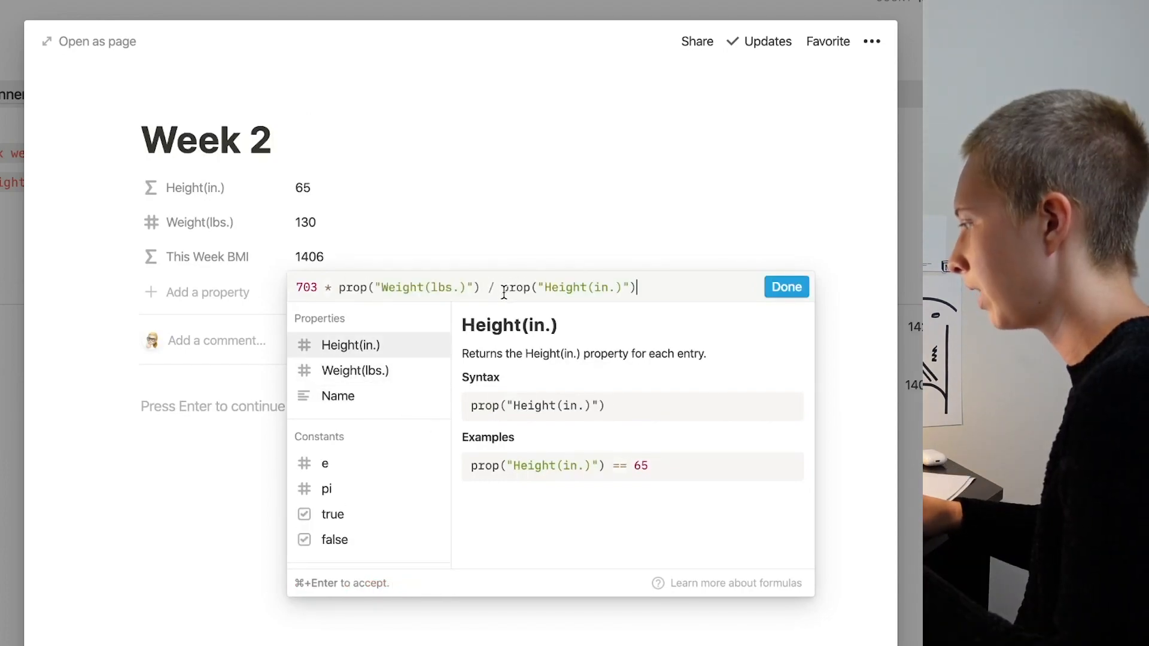
# Try squaring the height in the This Week BMI formula by wrapping it as pow(prop("Height(in.)"),2)
pyautogui.click(503, 291)
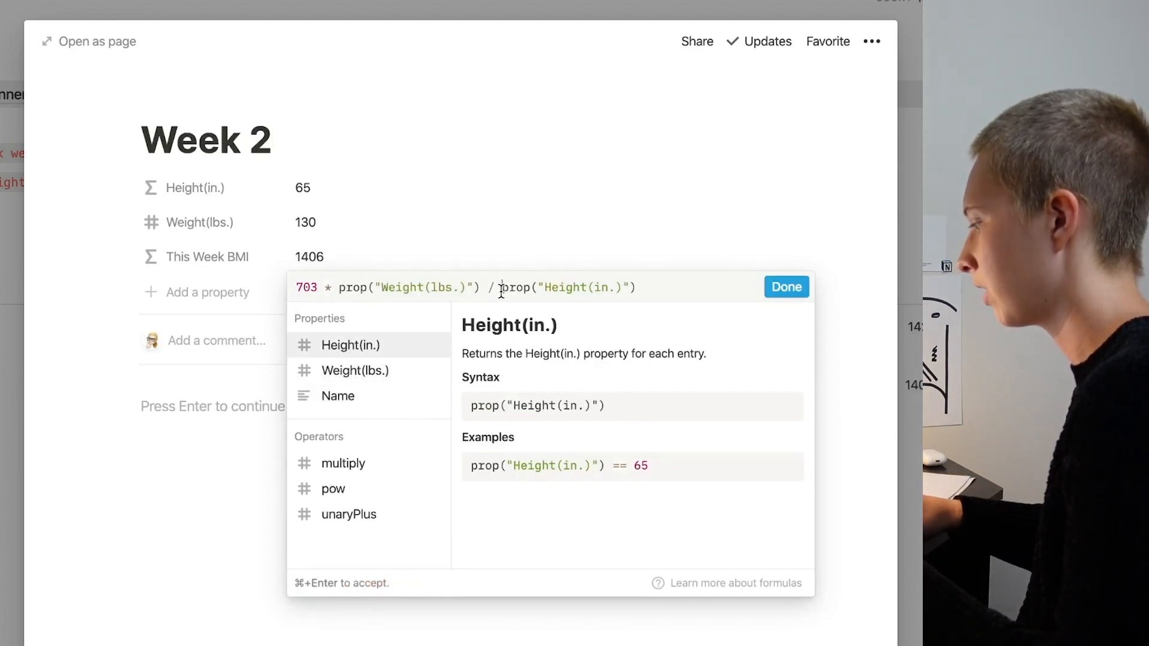
pyautogui.write('pow(p')
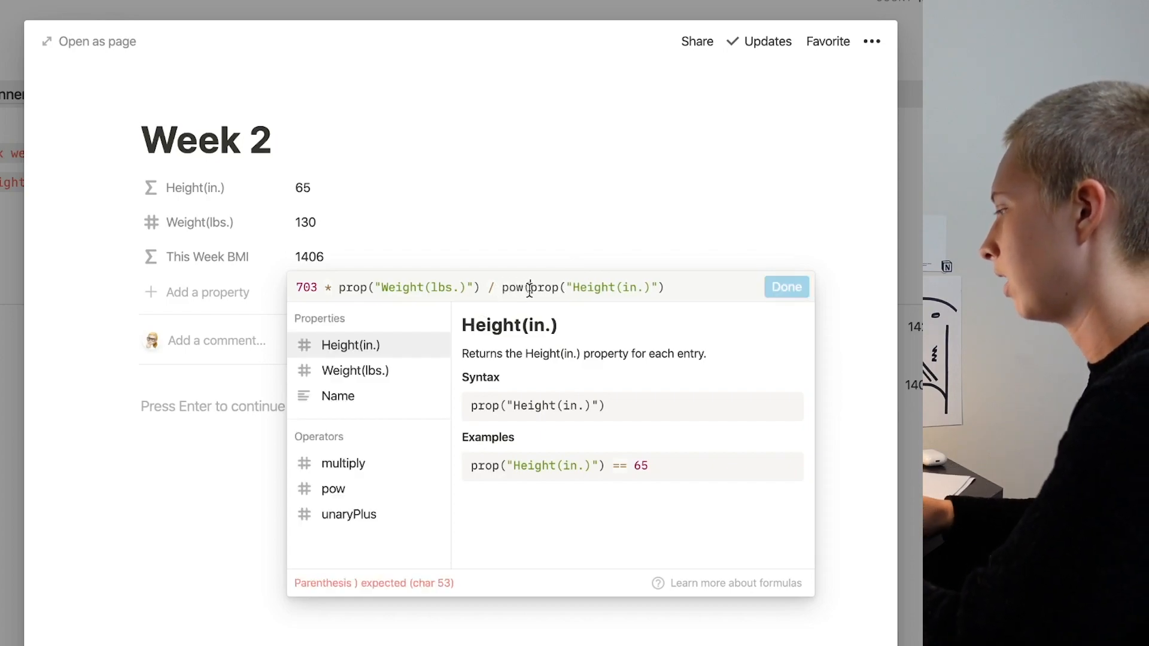
pyautogui.click(670, 288)
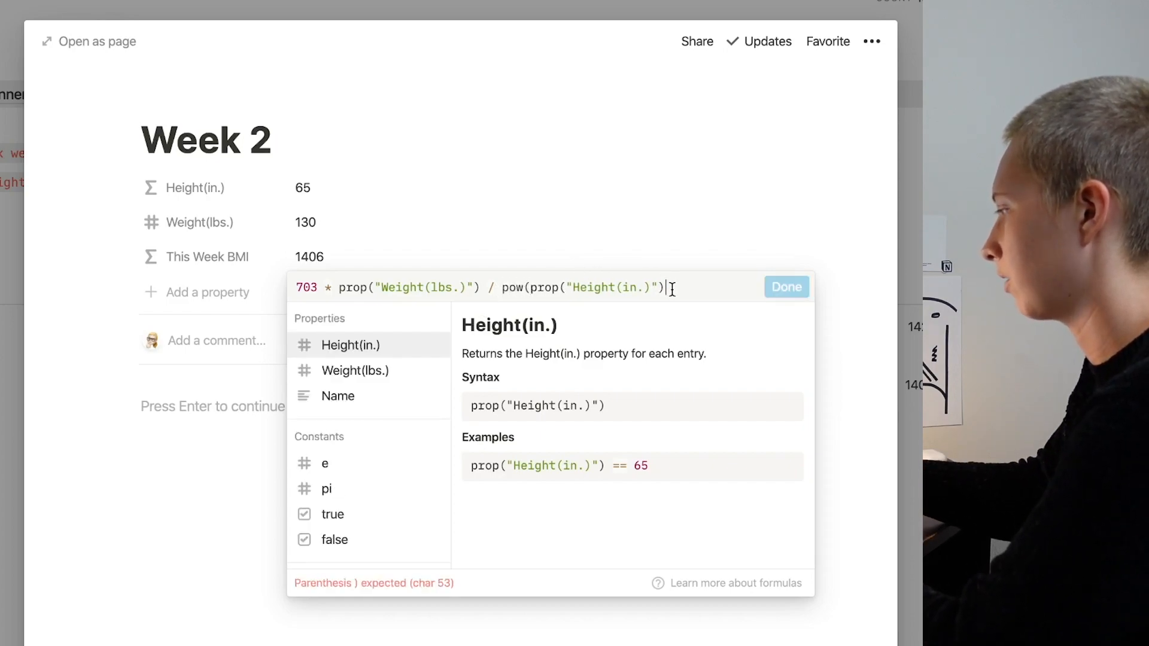
pyautogui.write(')')
pyautogui.press('Left')
pyautogui.write(',')
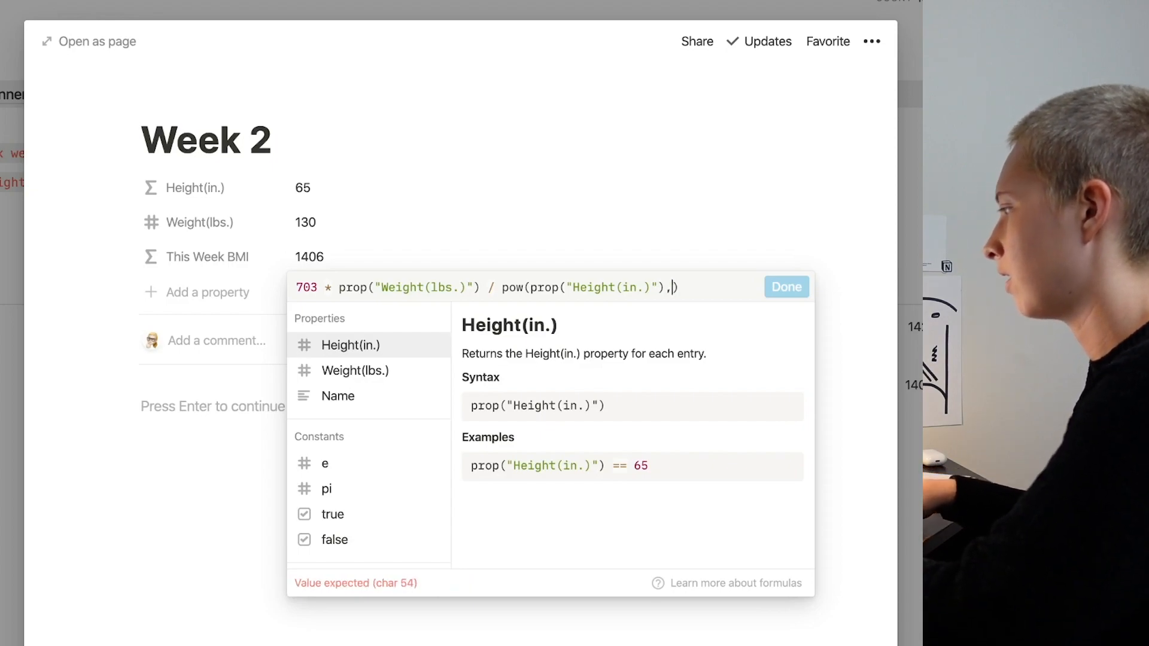
pyautogui.write('2')
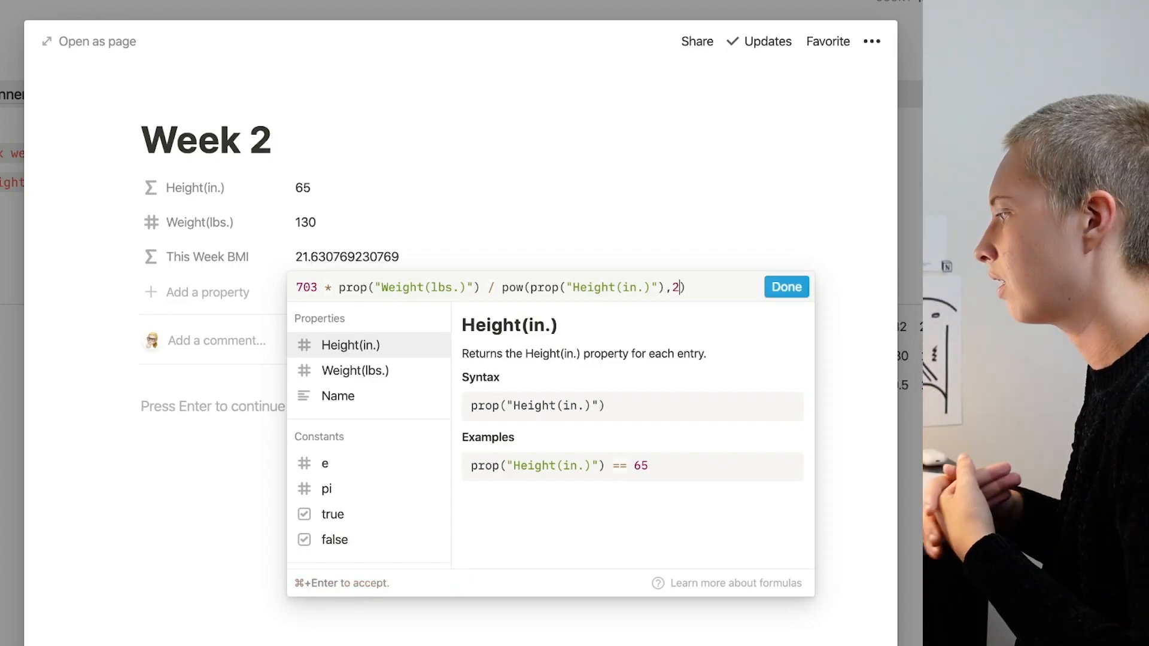
# Remove the pow function and its exponent from around the height in the This Week BMI formula
pyautogui.press('BackSpace')
pyautogui.press('BackSpace')
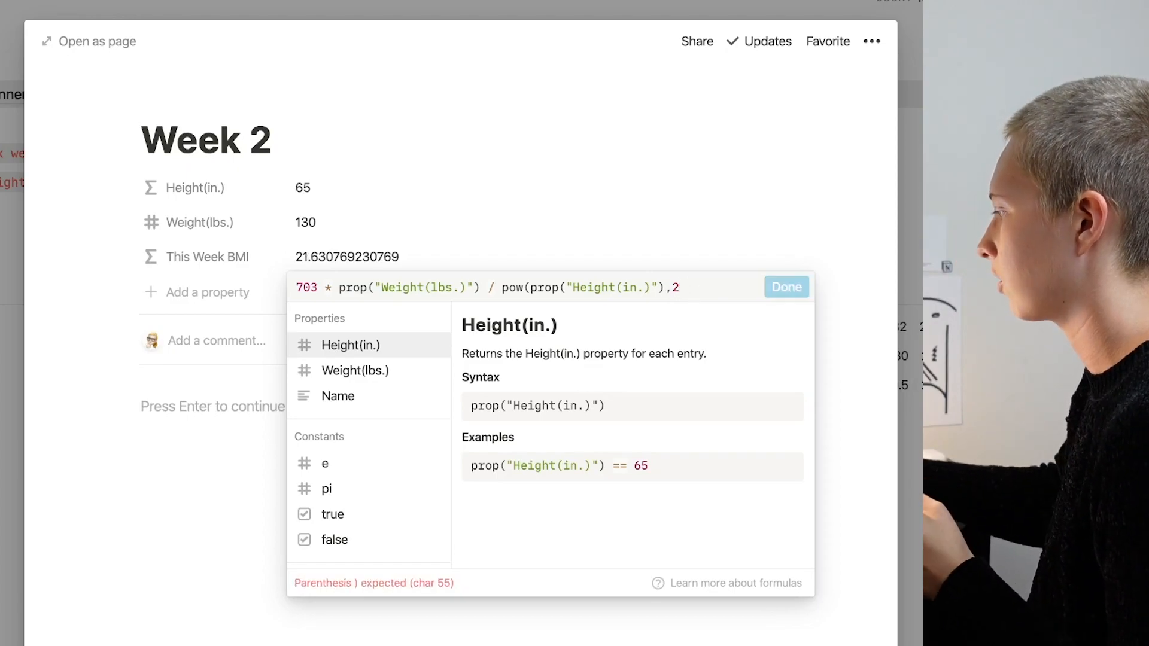
pyautogui.press('BackSpace')
pyautogui.click(530, 287)
pyautogui.press('BackSpace')
pyautogui.press('BackSpace')
pyautogui.press('BackSpace')
pyautogui.press('BackSpace')
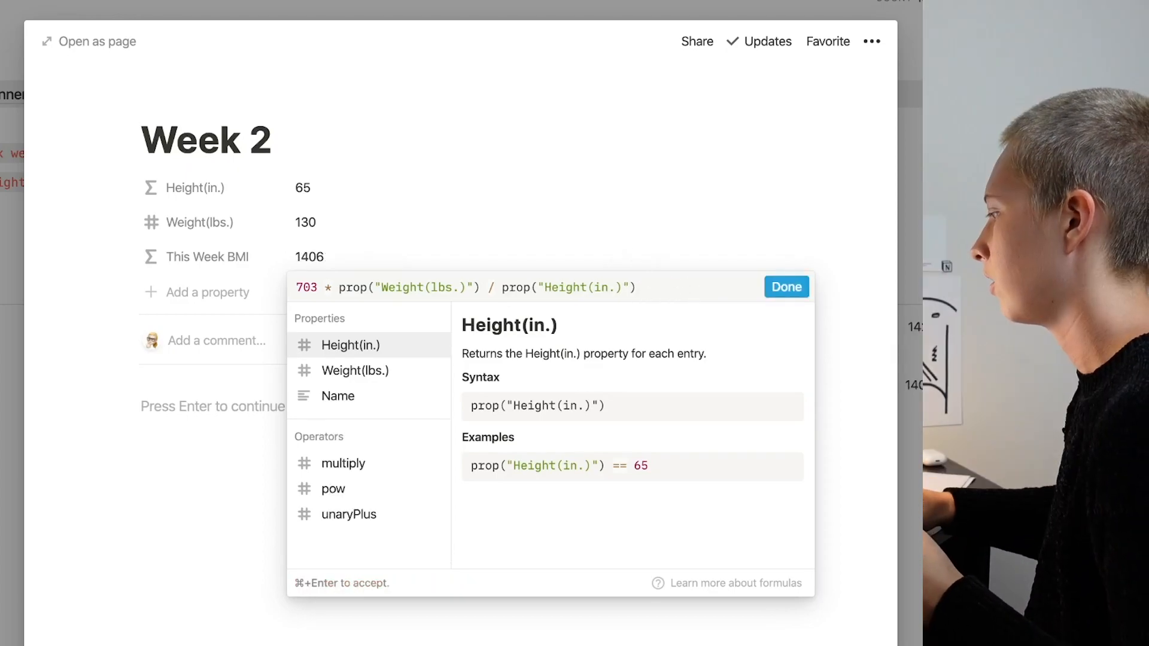
# Square the height in the This Week BMI formula by appending ^2 to it, and accept the formula
pyautogui.click(682, 290)
pyautogui.write('^')
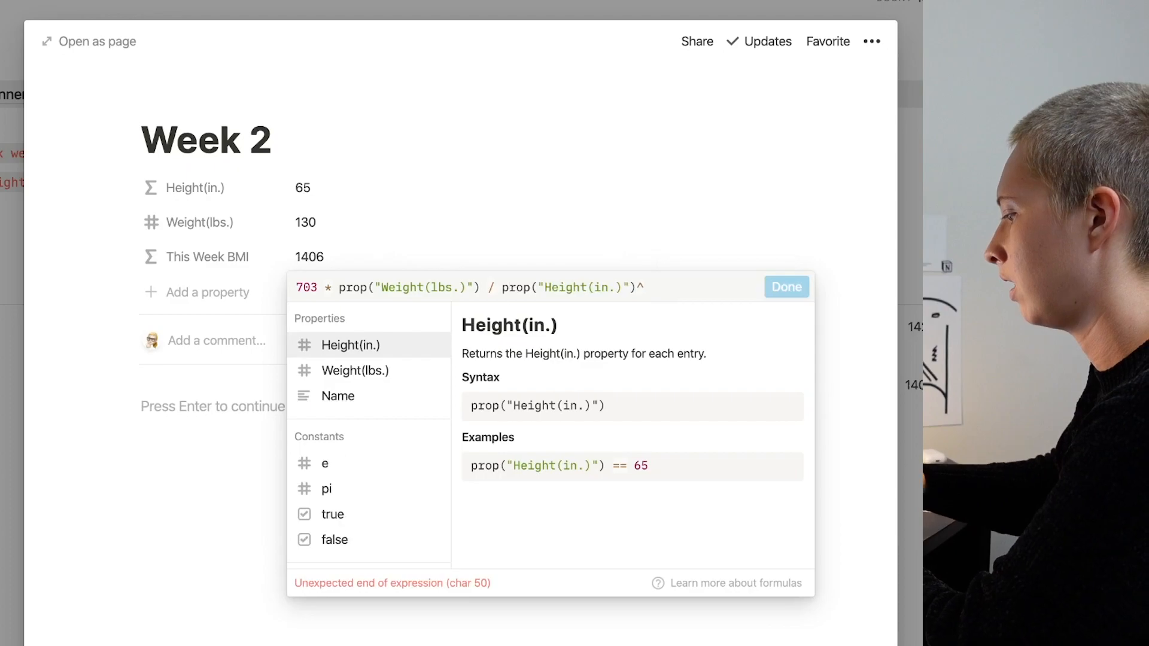
pyautogui.write('2')
pyautogui.click(771, 286)
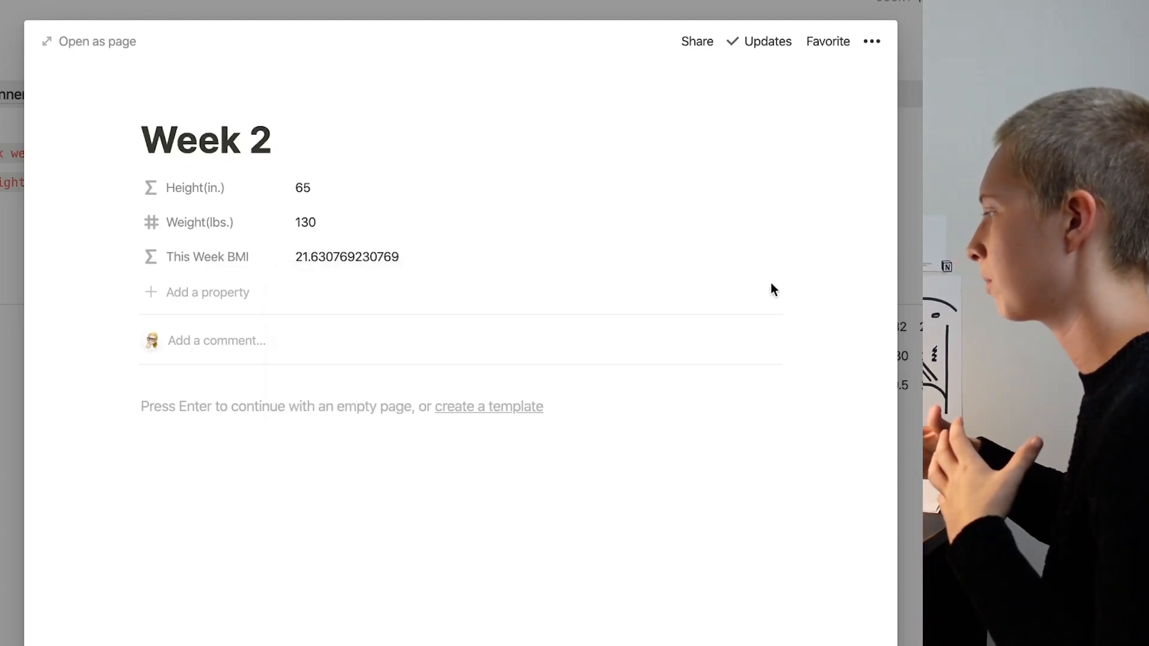
# Wrap the whole This Week BMI formula in round( ) and accept it
pyautogui.click(393, 259)
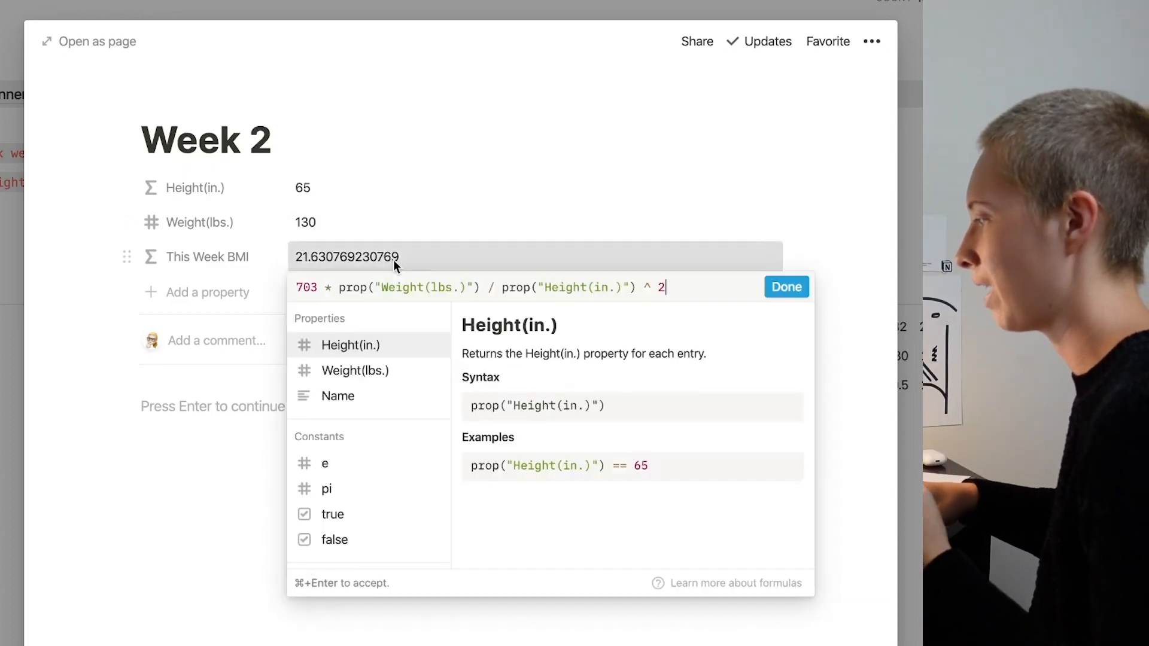
pyautogui.click(295, 287)
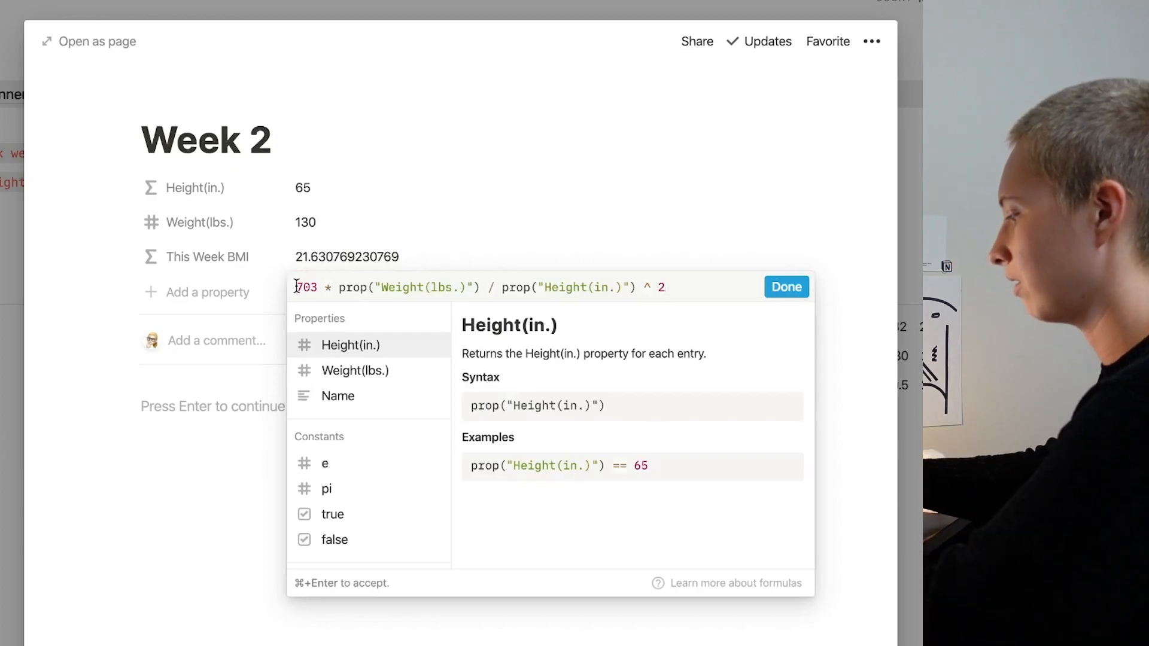
pyautogui.write('round(')
pyautogui.press('super+Right')
pyautogui.write(')')
pyautogui.click(786, 287)
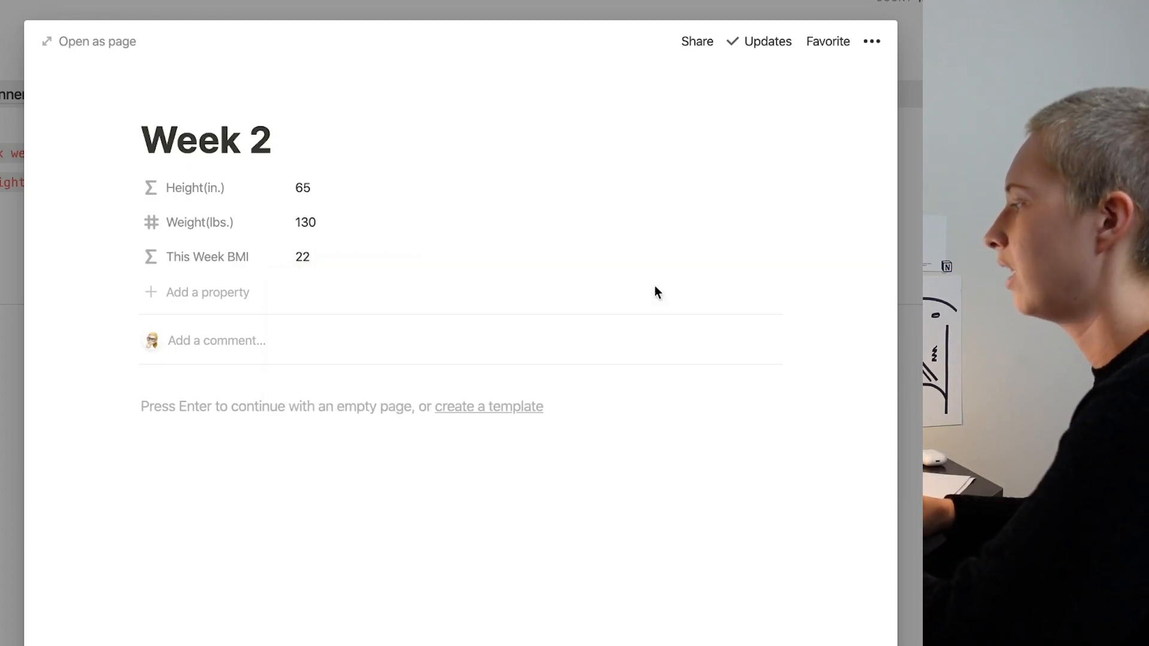
# Make This Week BMI round to two decimals by multiplying by 100 inside round( ) and dividing the rounded result by 100
pyautogui.click(367, 263)
pyautogui.click(338, 288)
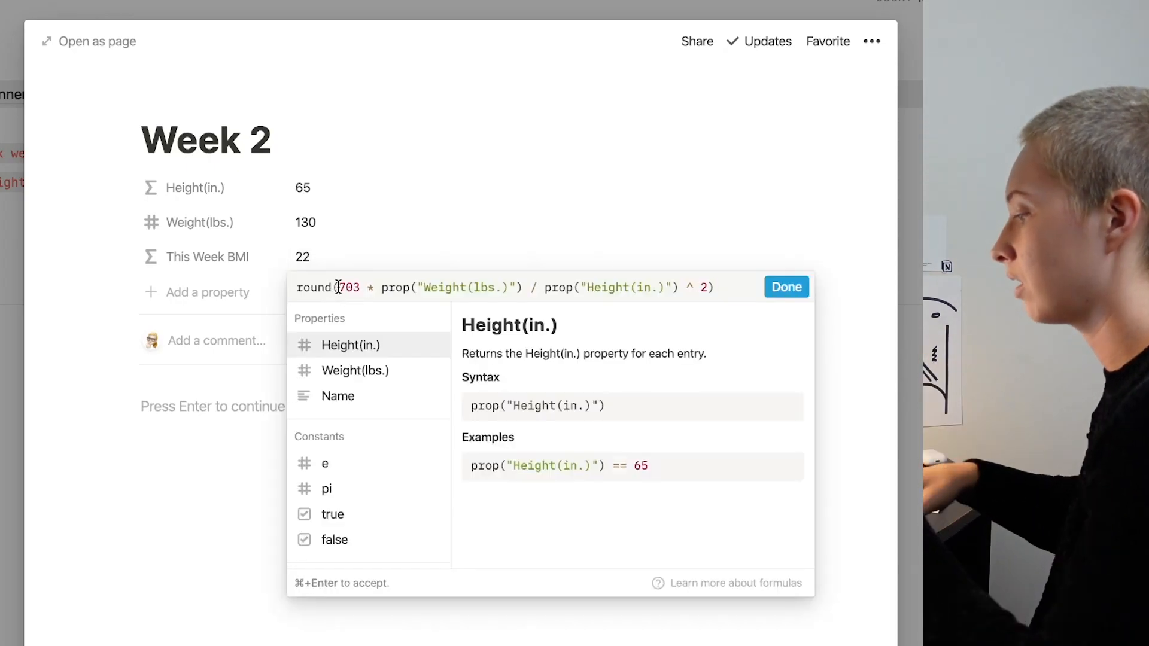
pyautogui.write('100 *')
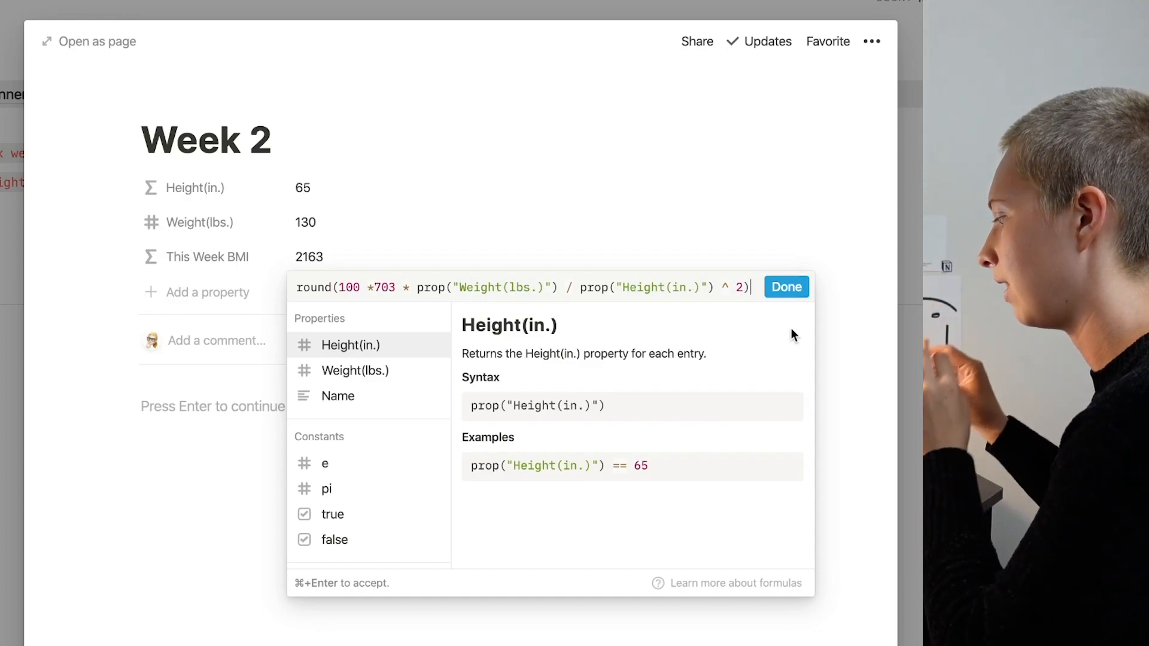
pyautogui.write('/1')
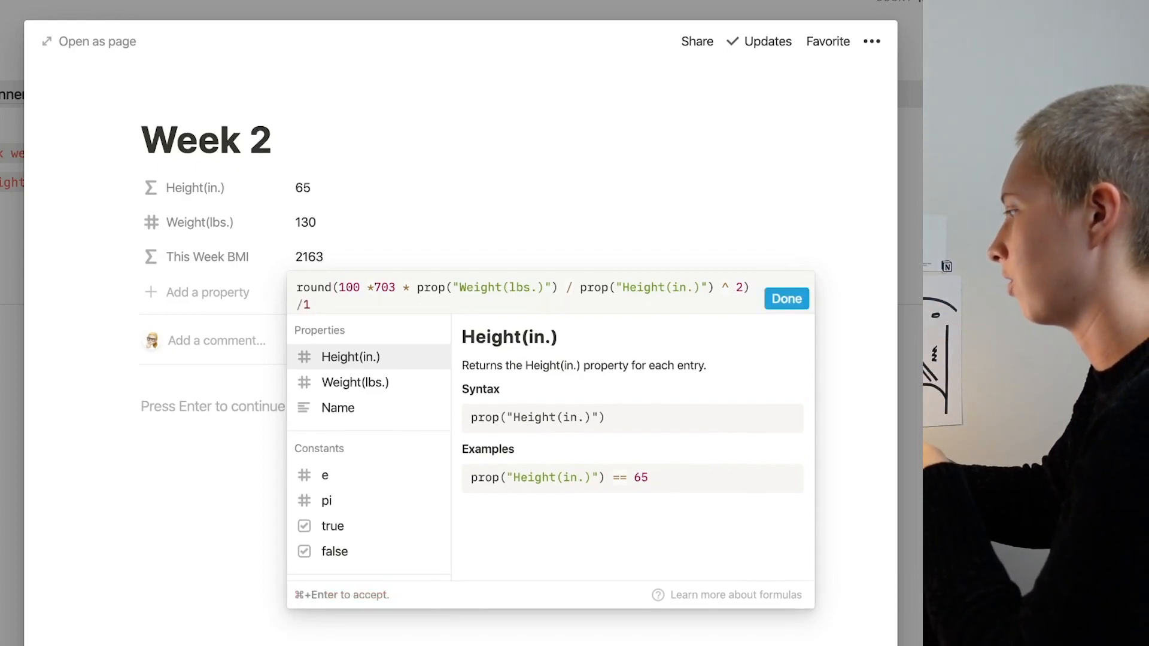
pyautogui.write('00')
pyautogui.click(361, 289)
pyautogui.write('00')
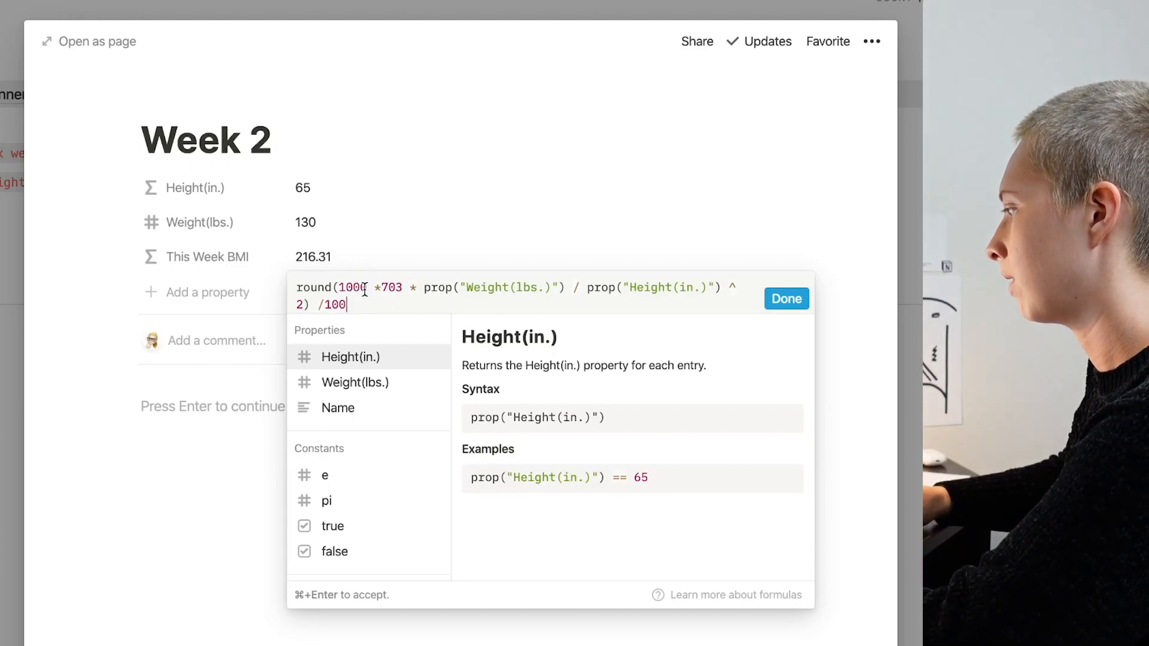
pyautogui.press('BackSpace')
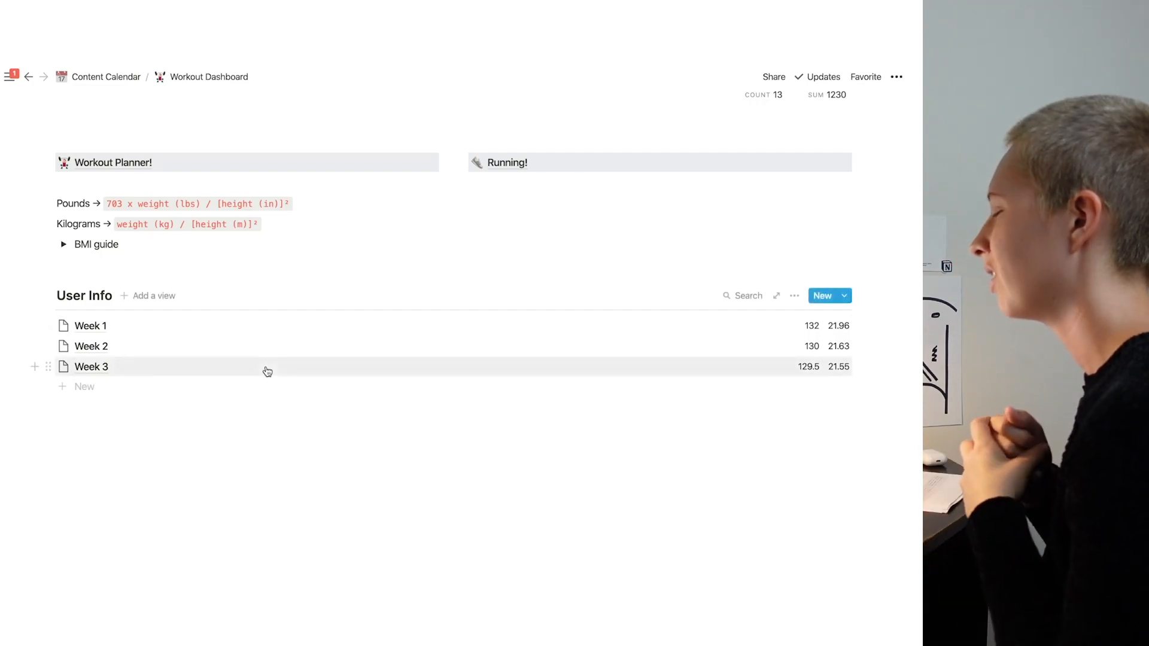
# Expand the BMI guide and add a Formula property named Test to the Week 2 entry
pyautogui.click(64, 245)
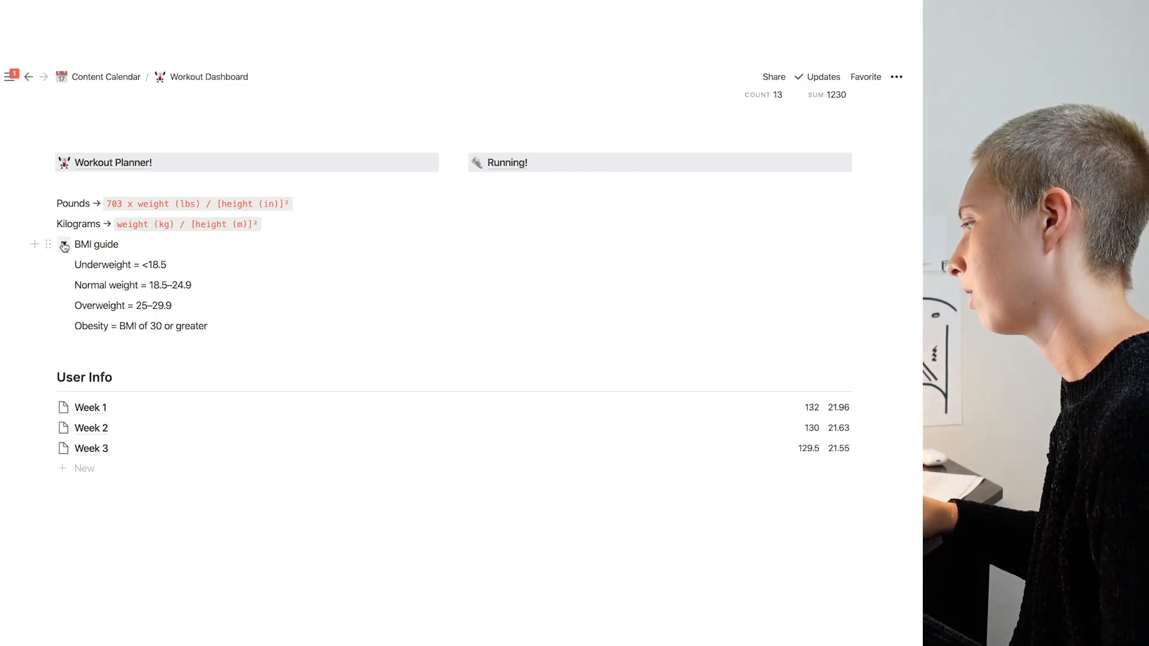
pyautogui.scroll(-2, 105, 344)
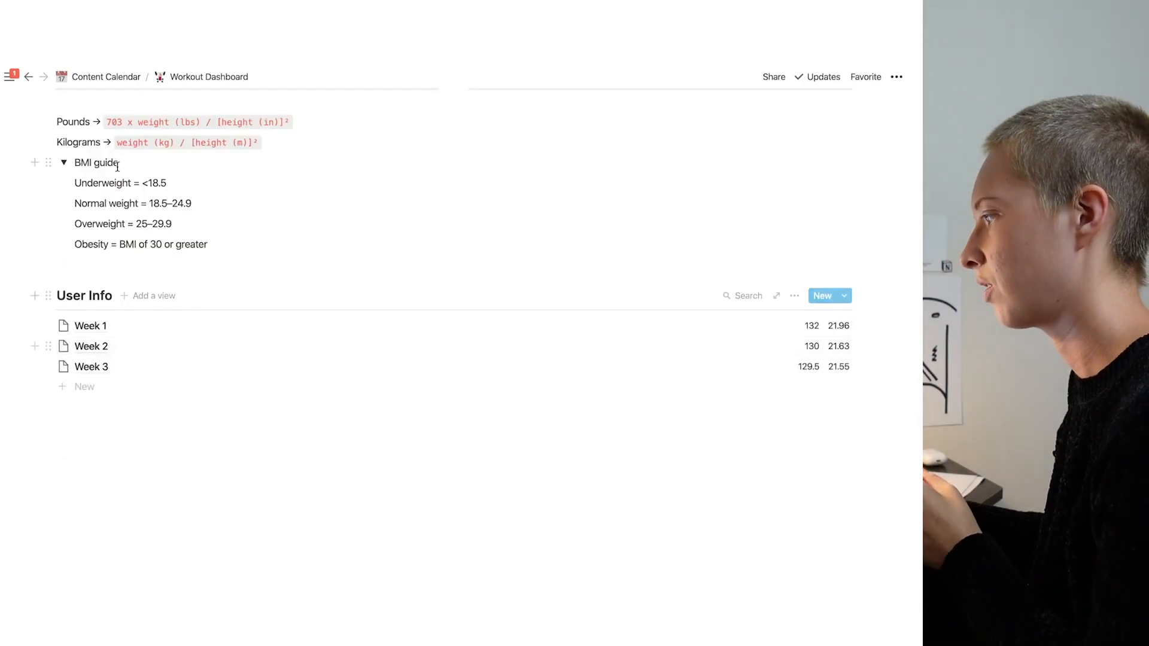
pyautogui.click(90, 345)
pyautogui.click(282, 301)
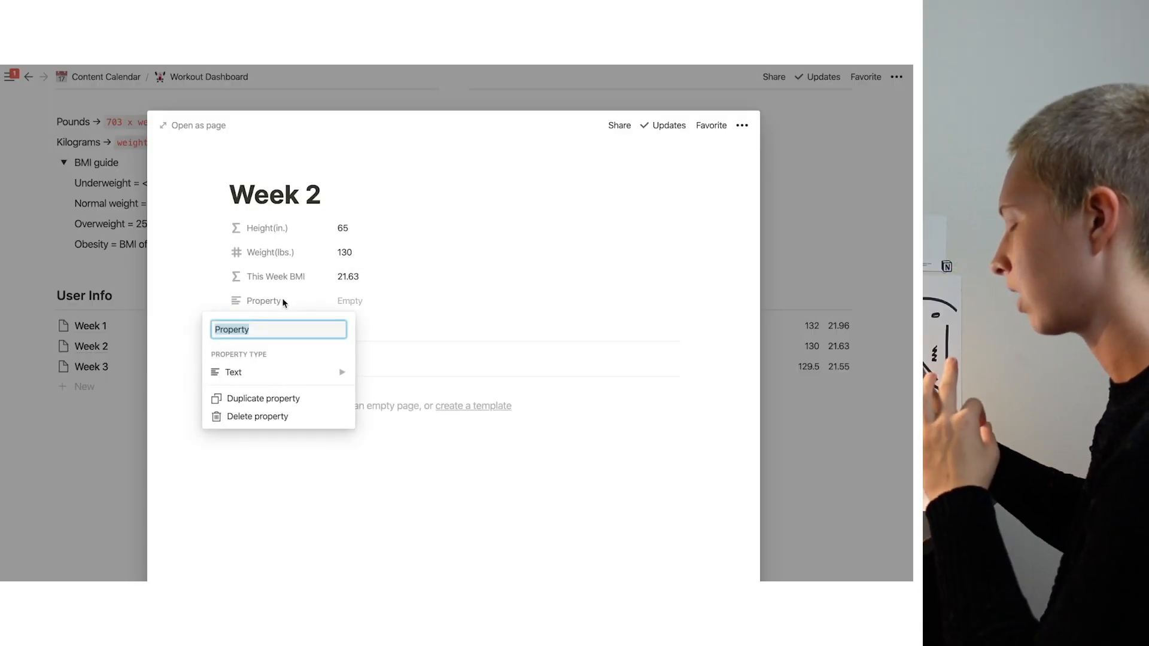
pyautogui.write('Test')
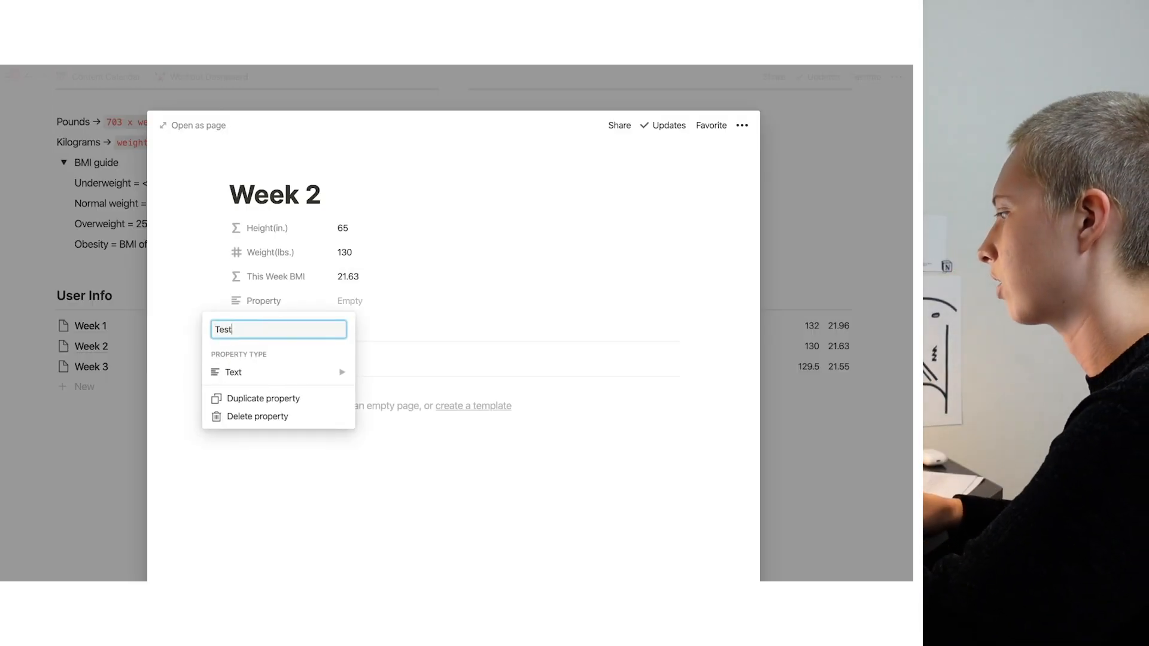
pyautogui.click(306, 372)
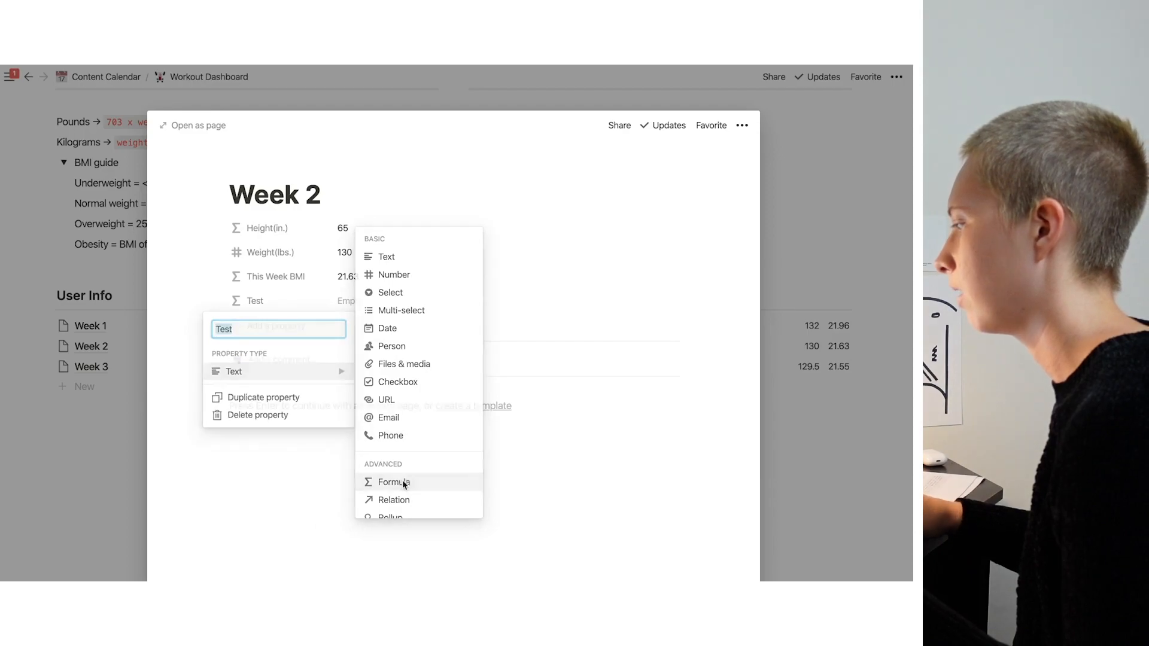
pyautogui.click(395, 480)
# Draft the Test formula as three nested if statements with blank placeholders: if(__,__, if(__,__, if(__,__, __)))
pyautogui.write('if(p')
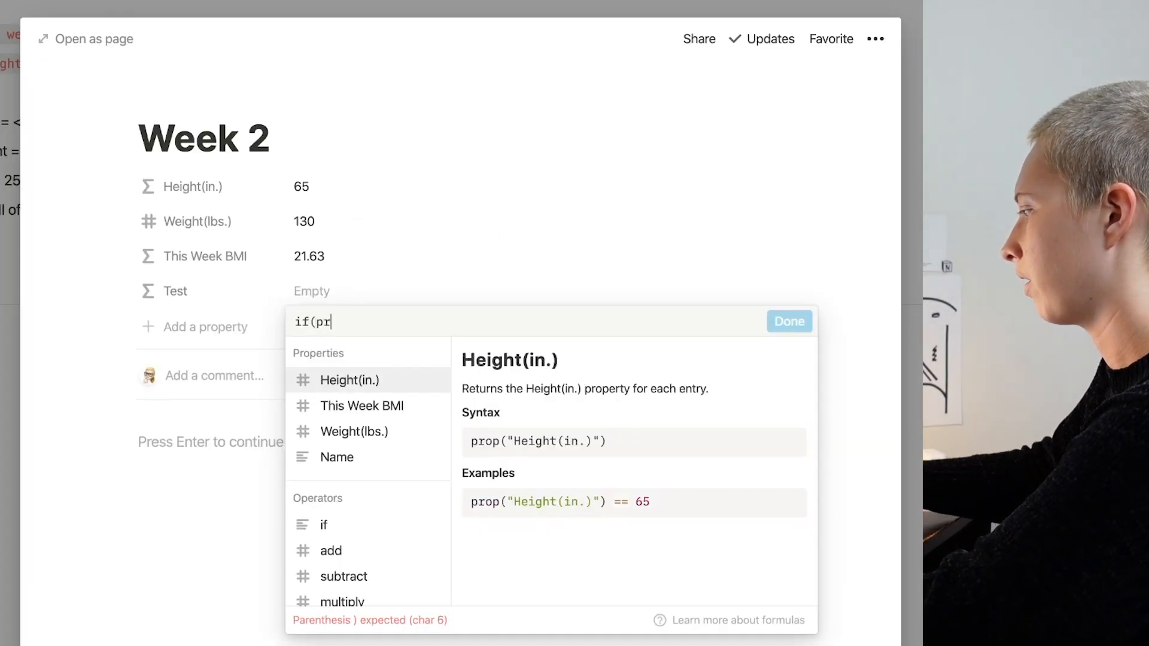
pyautogui.press('BackSpace')
pyautogui.write('__,__')
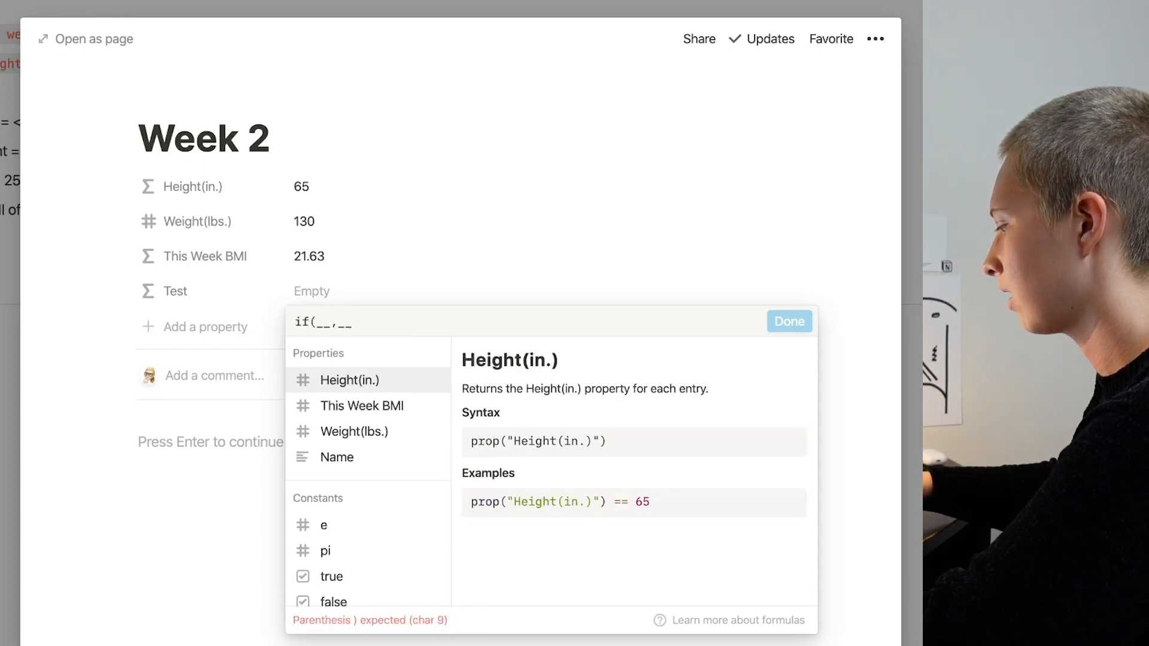
pyautogui.write(', if(__,__')
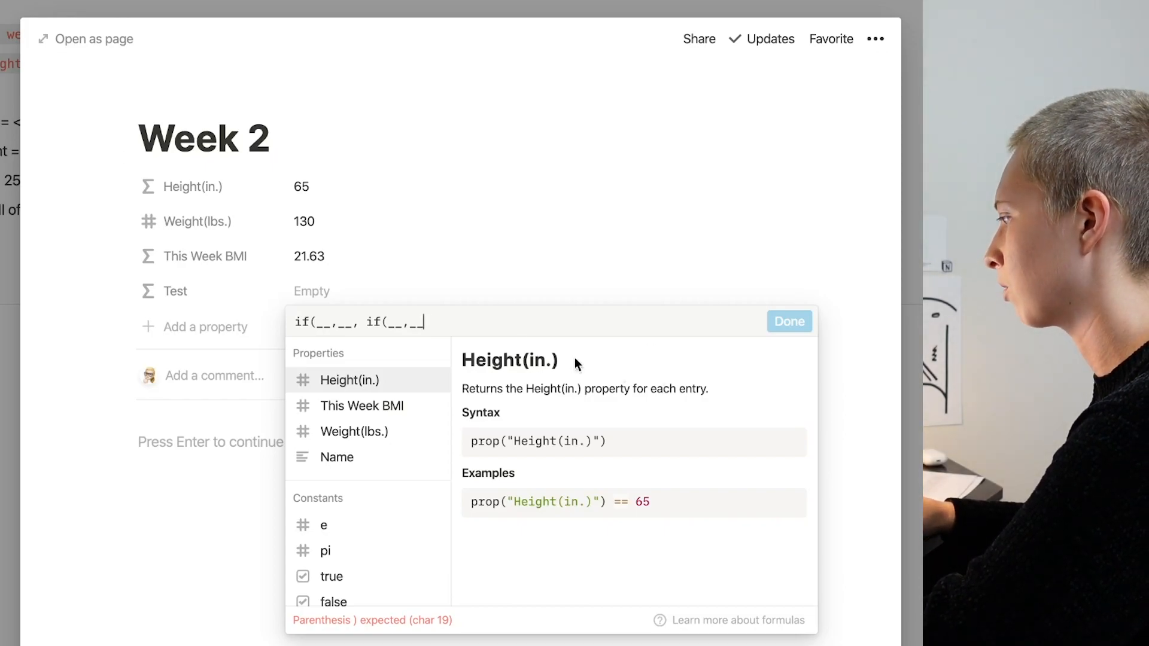
pyautogui.write(', if(__,__, __')
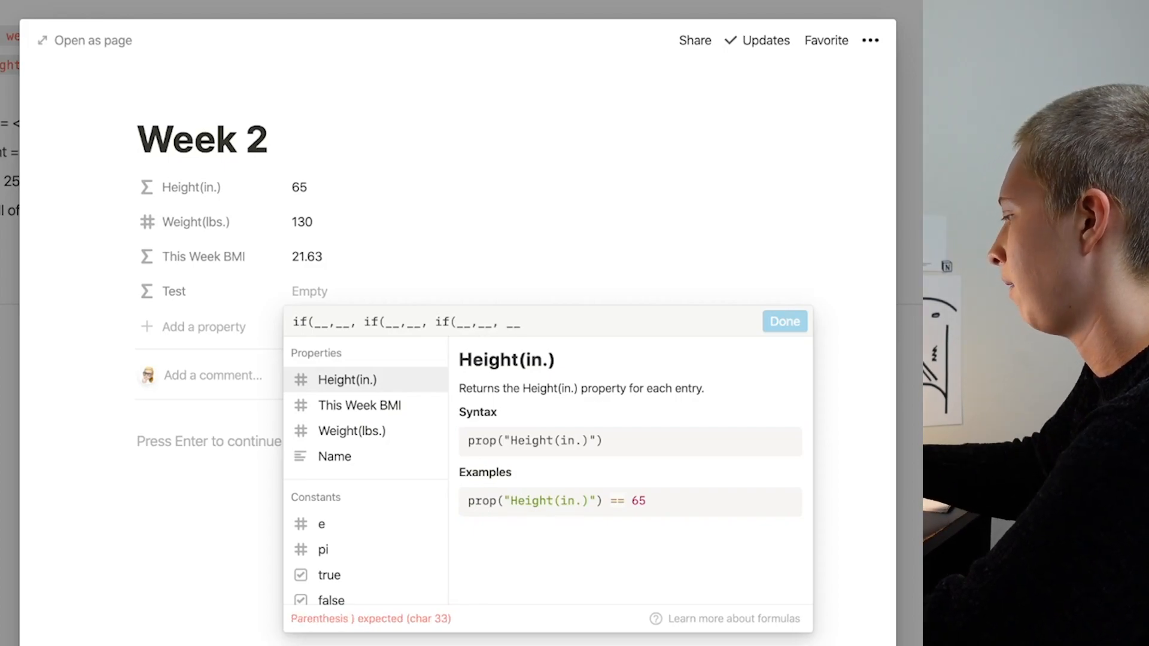
pyautogui.write(')')
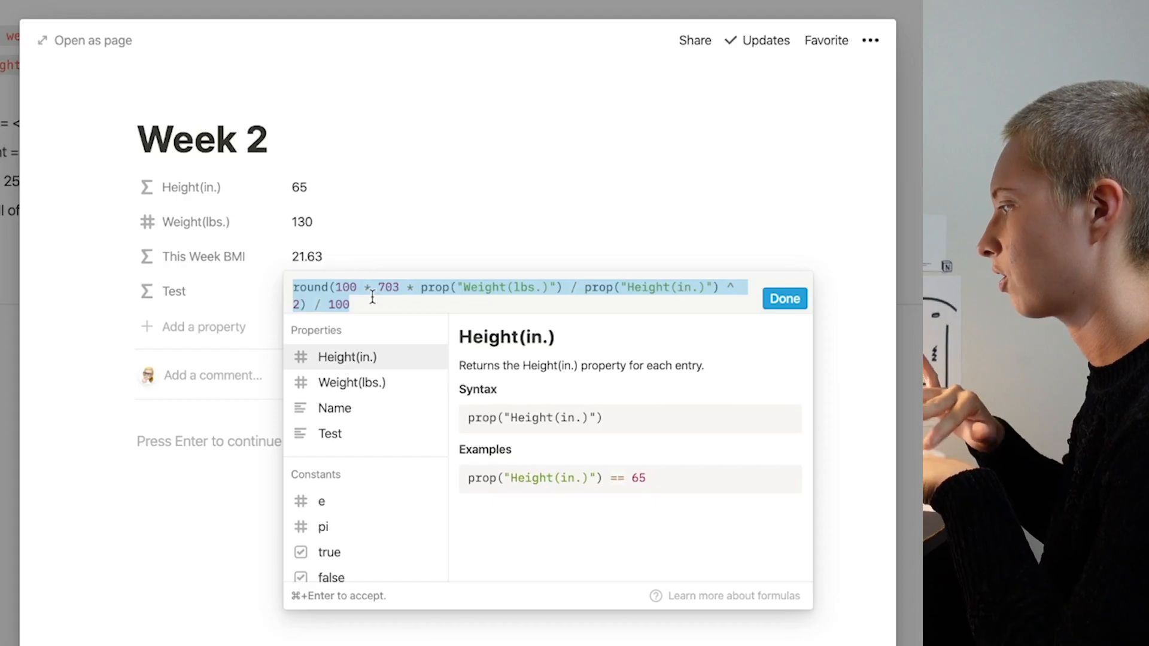
# Leave the This Week BMI formula and enter if(__,__, if(__,__, if(__,__, __))) as the Test property's formula
pyautogui.click(343, 248)
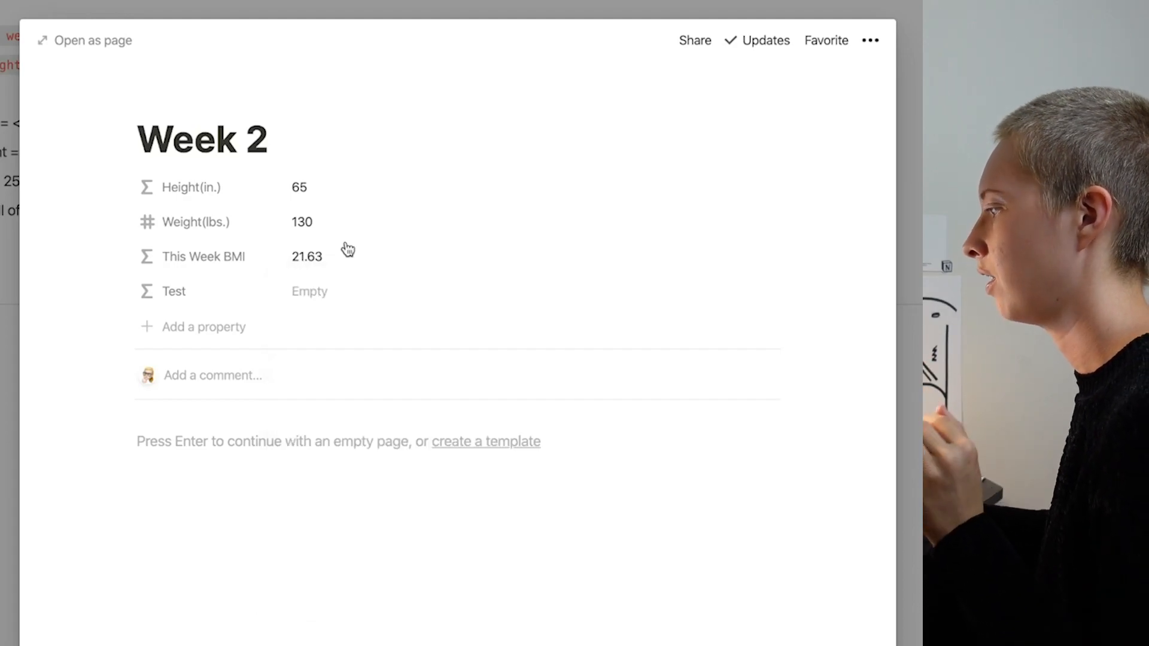
pyautogui.click(316, 293)
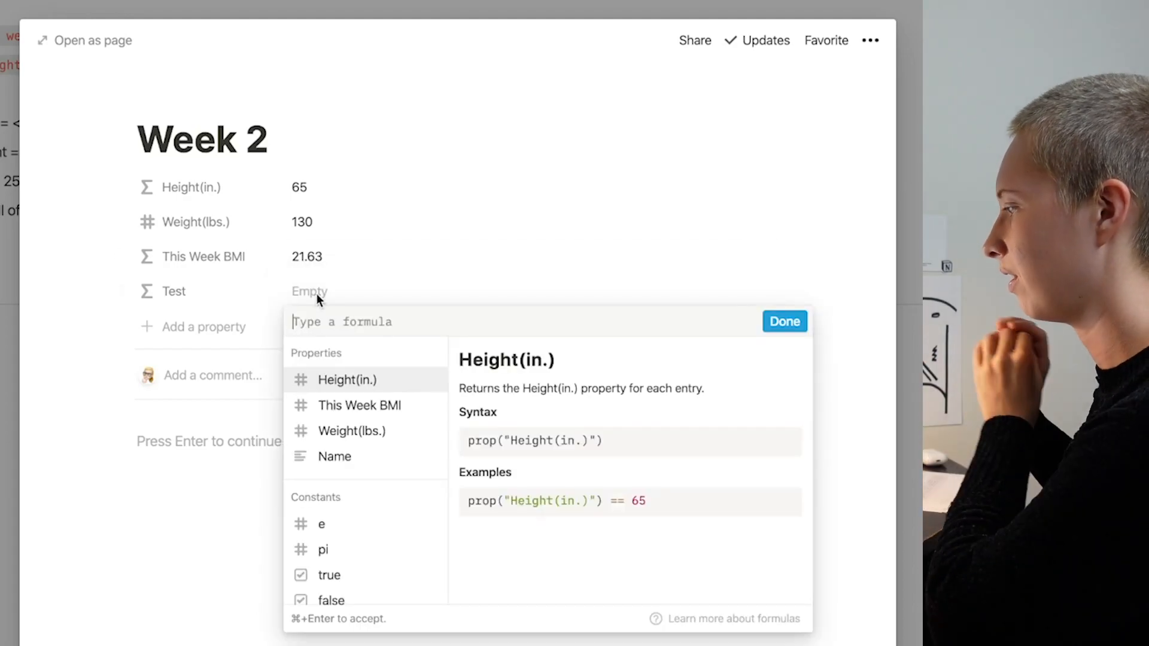
pyautogui.write('if(__,__, if(__,__, if(__,__, __)))')
# Replace the Test formula's first placeholder with round(100 * 703 * prop("Weight(lbs.)") / prop("Height(in.)") ^ 2) / 100 <= 18.5
pyautogui.doubleClick(326, 323)
pyautogui.press('BackSpace')
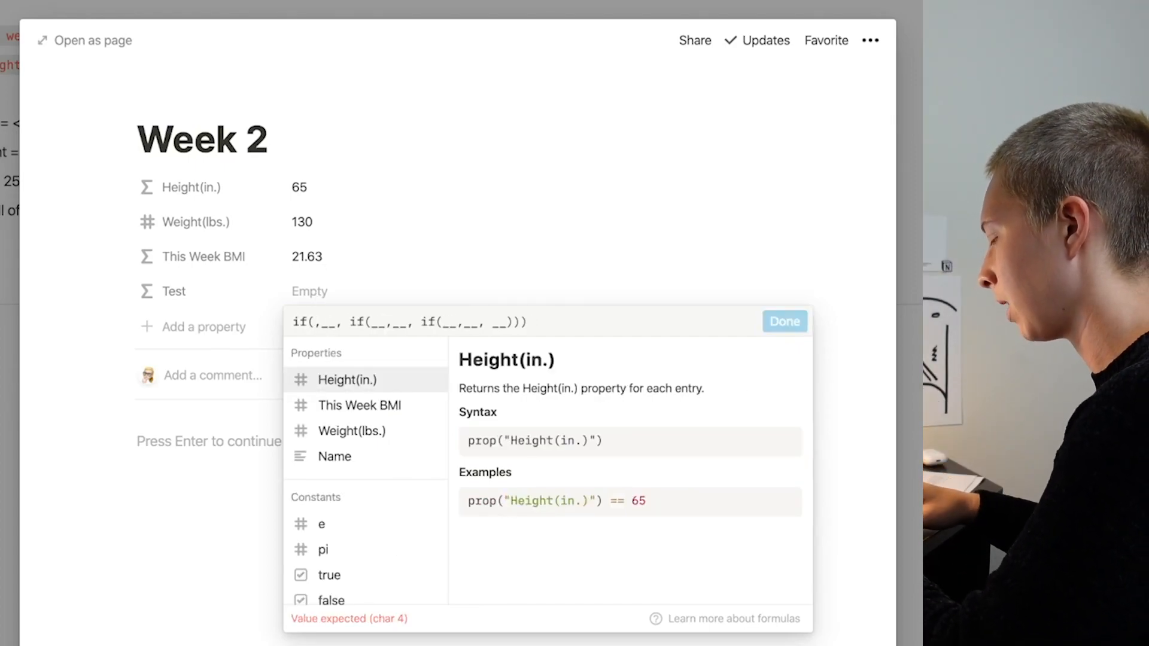
pyautogui.write('round(100 * 703 * prop("Weight(lbs.)") / prop("Height(in.)") ^ 2) / 100')
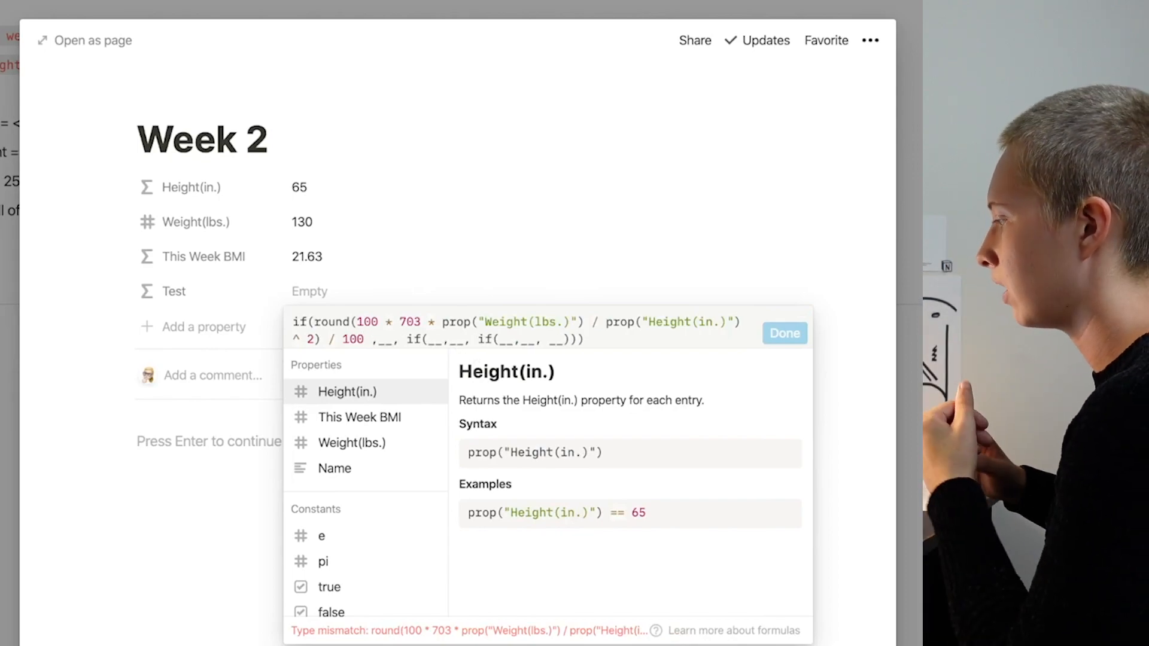
pyautogui.write('<')
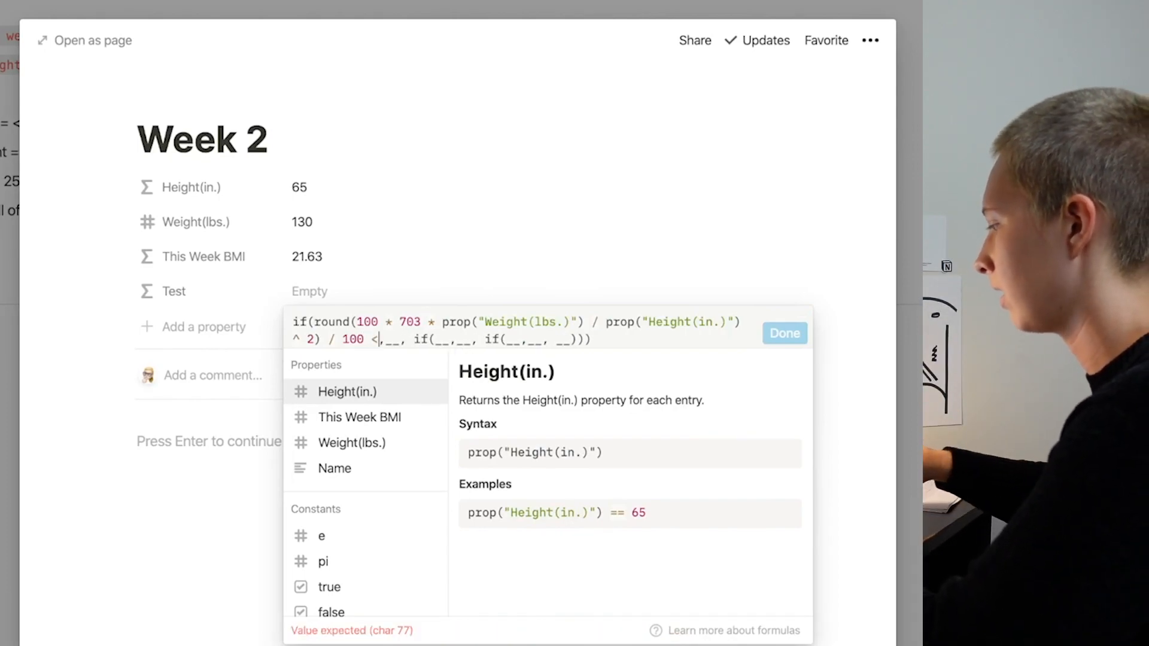
pyautogui.write('= ')
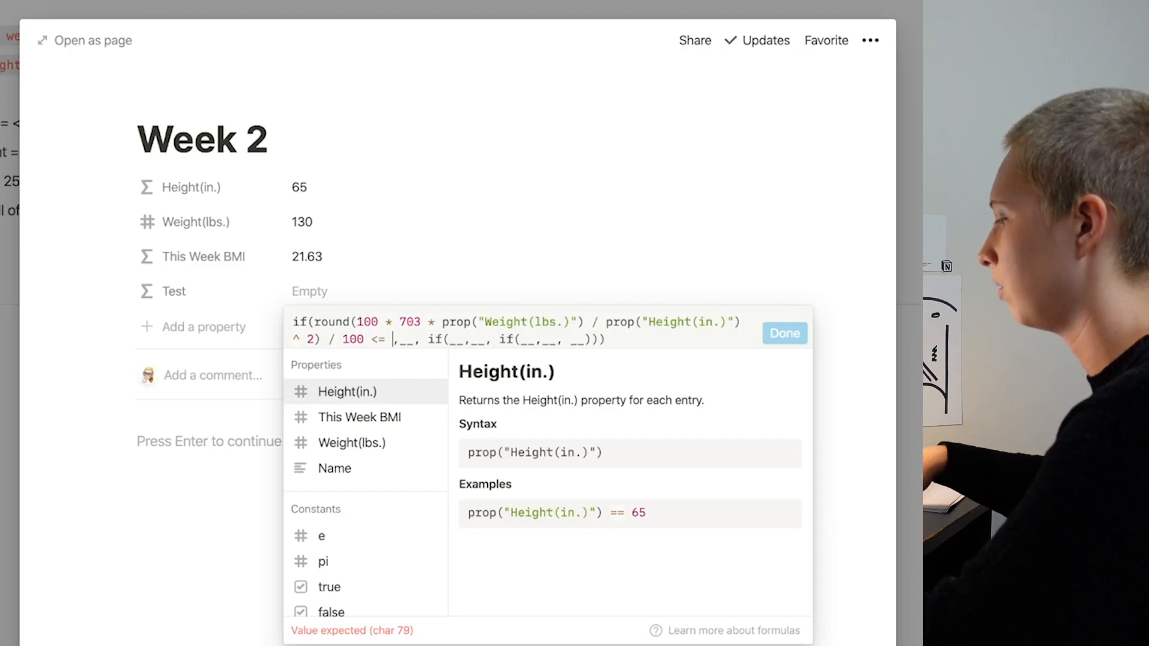
pyautogui.write('18')
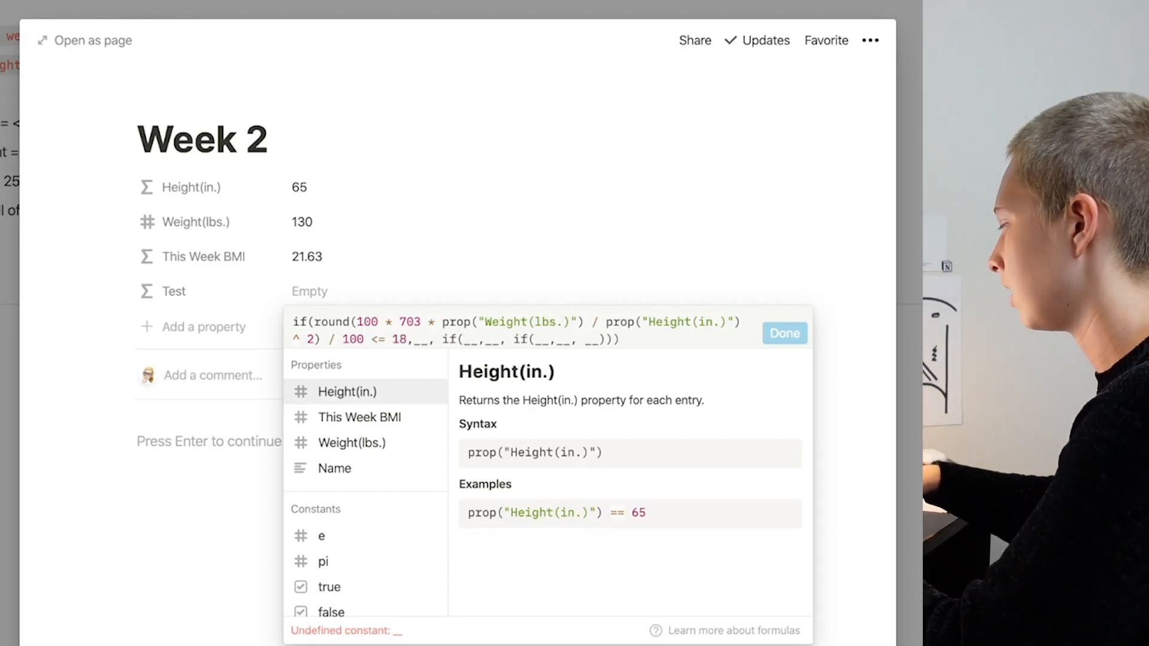
pyautogui.write('.5')
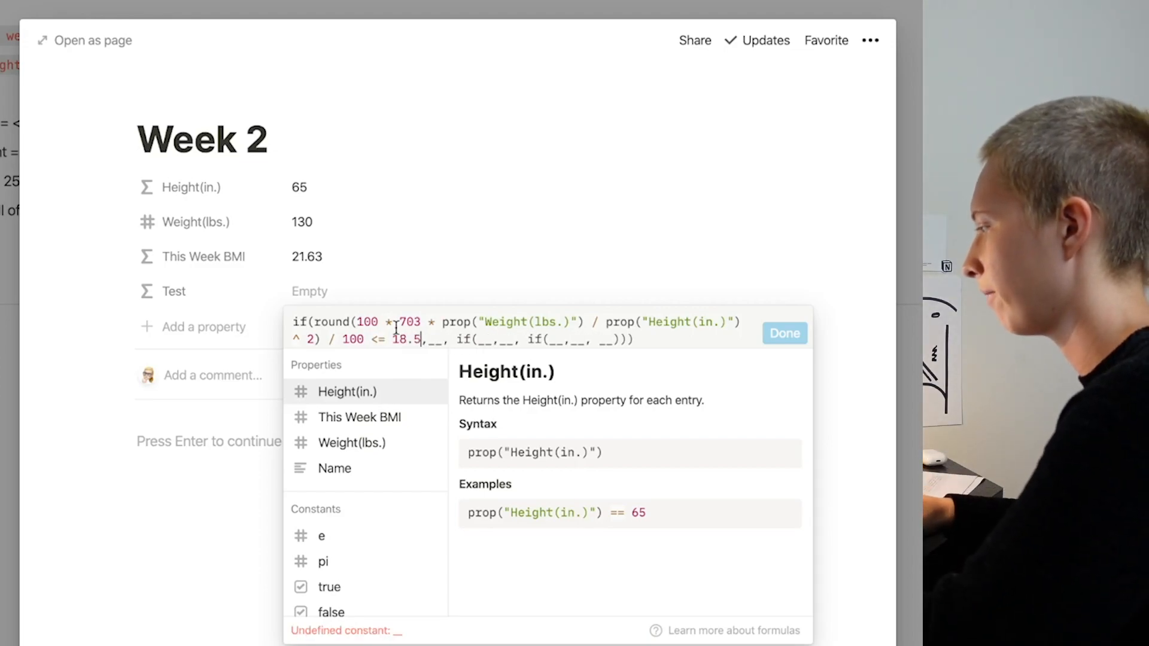
# Replace the Test formula's second placeholder with the text result "↓Underweight↓", including a down arrow on each side
pyautogui.click(441, 340)
pyautogui.press('BackSpace')
pyautogui.press('BackSpace')
pyautogui.write('"')
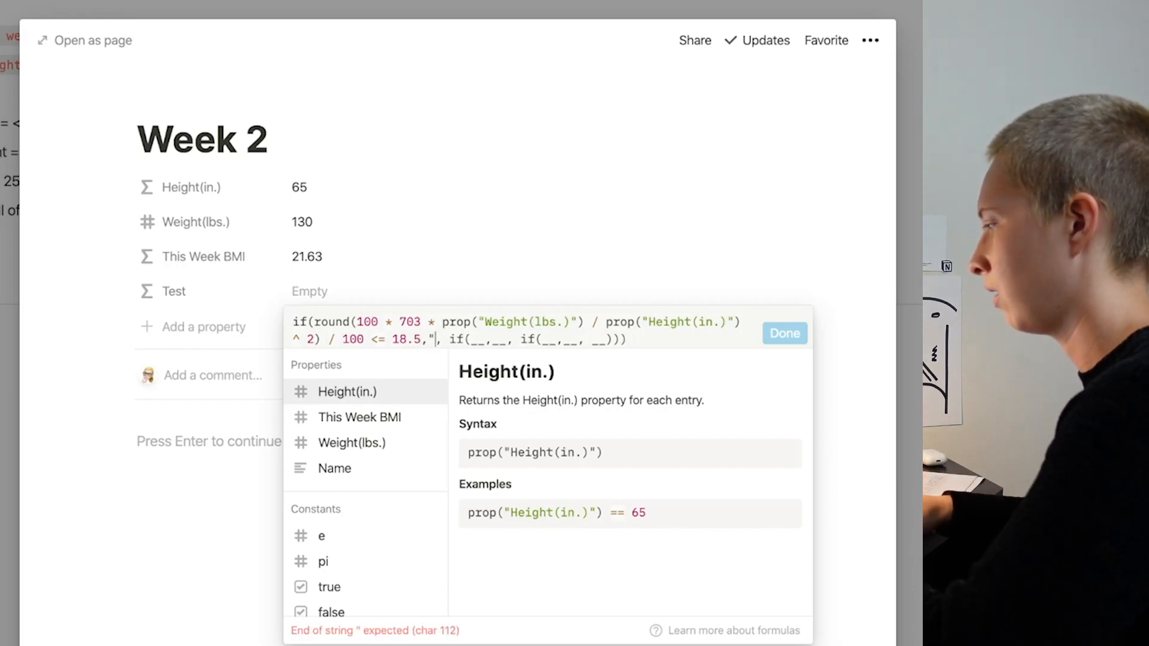
pyautogui.press('ctrl+super+space')
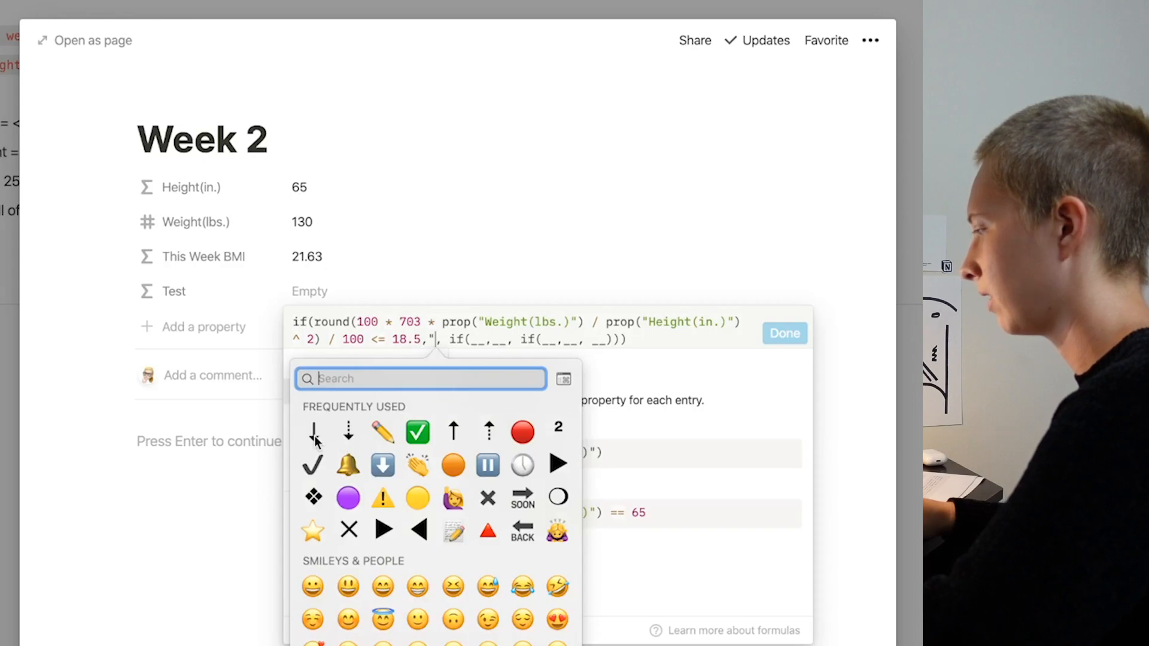
pyautogui.click(314, 432)
pyautogui.write('Underweight')
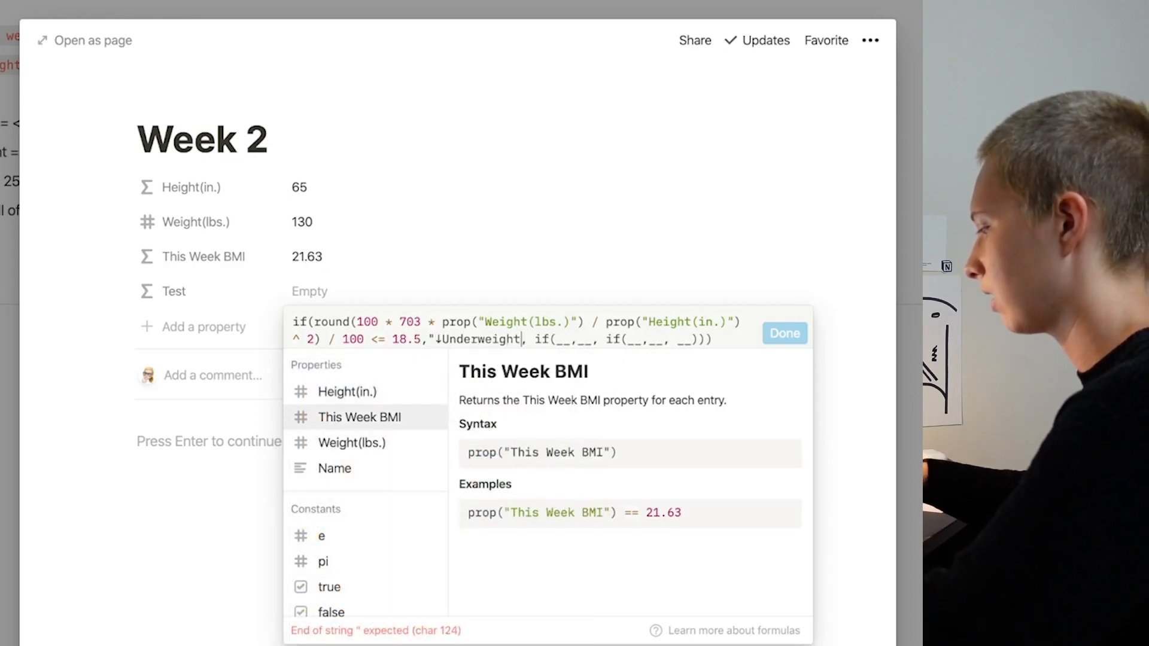
pyautogui.press('ctrl+super+space')
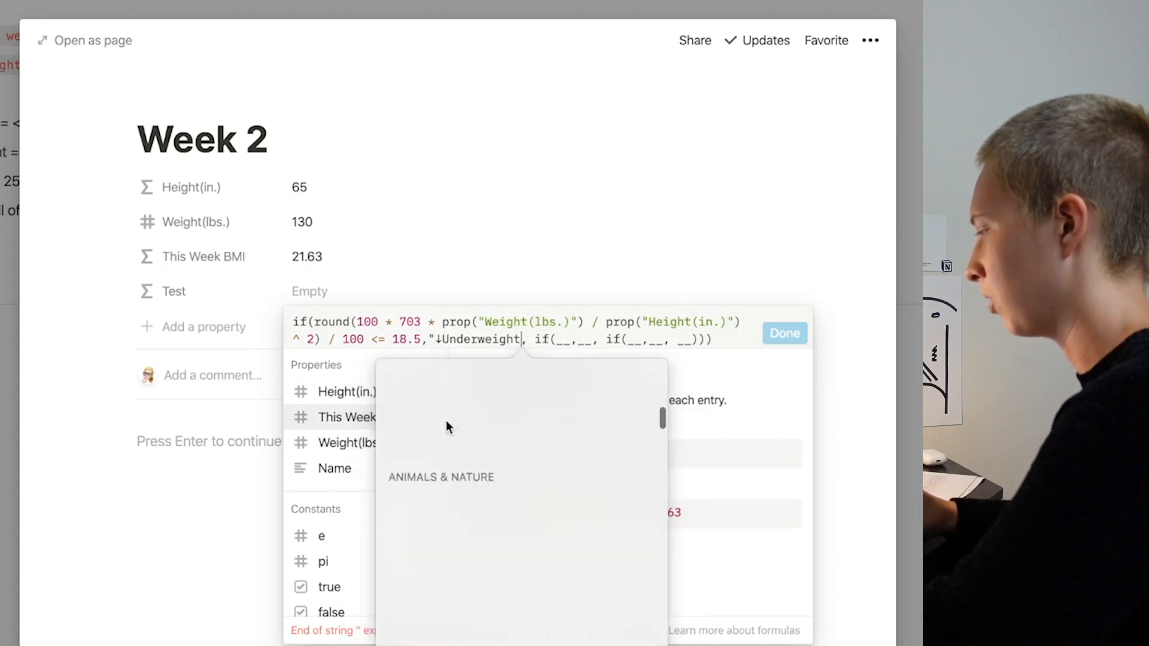
pyautogui.click(399, 433)
pyautogui.write('"')
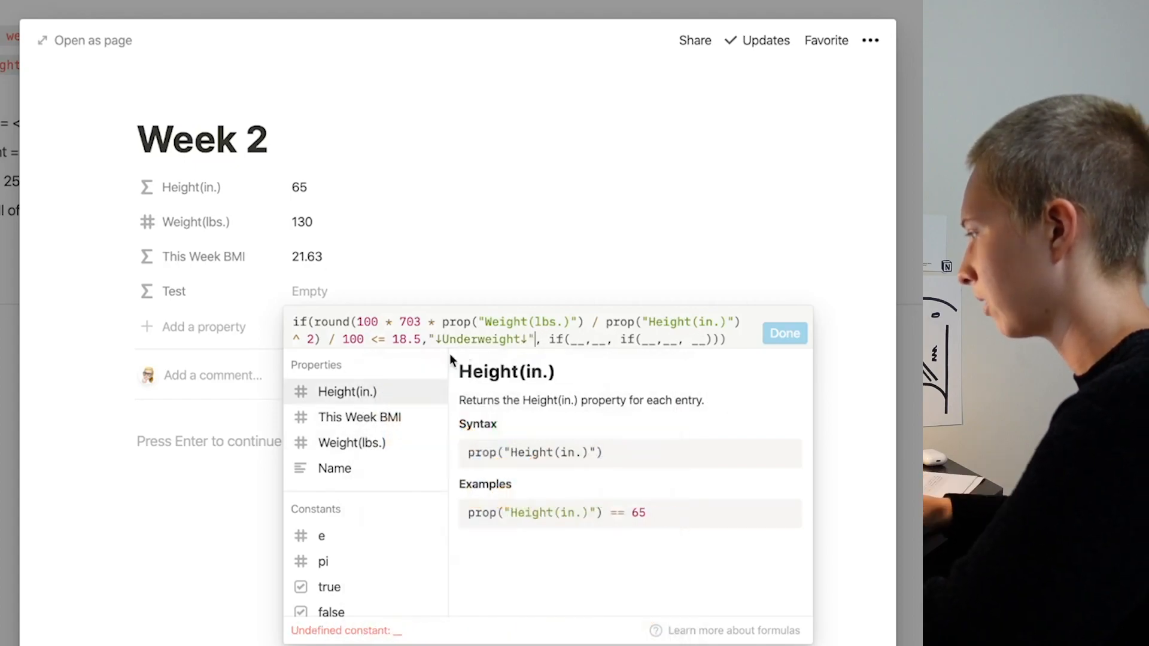
# Enter round(100 * 703 * prop("Weight(lbs.)") / prop("Height(in.)") ^ 2) / 100 <= 24.9 as the second if statement's condition
pyautogui.doubleClick(571, 339)
pyautogui.write('round(100 * 703 * prop("Weight(lbs.)") / prop("Height(in.)") ^ 2) / 100')
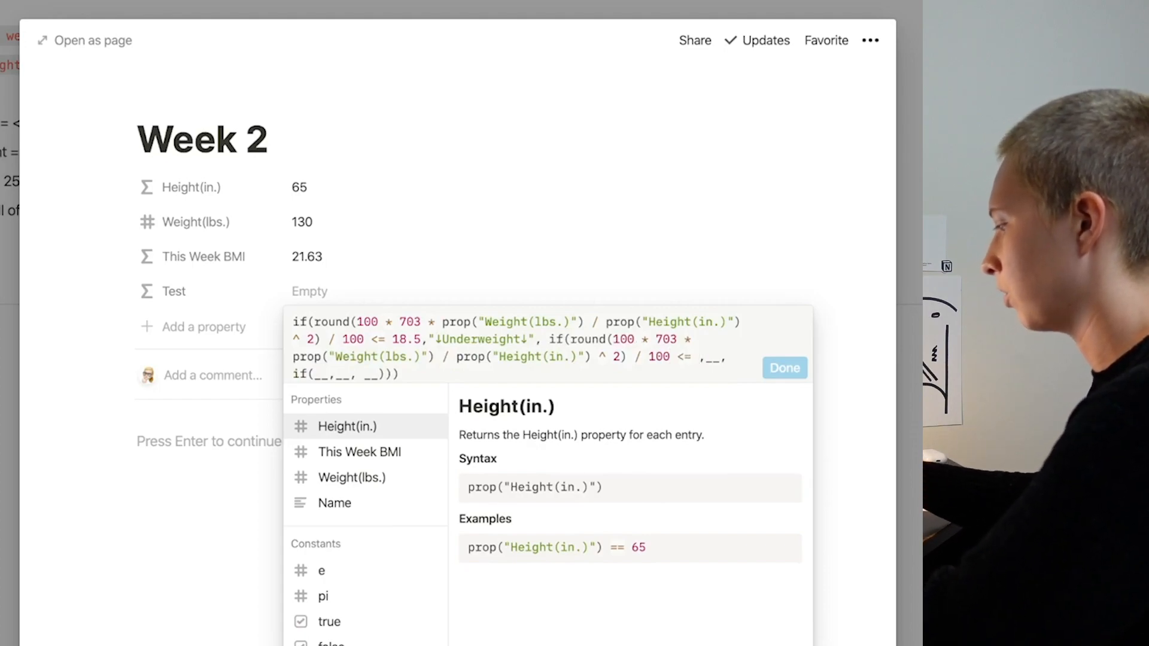
pyautogui.write('<= 24.9')
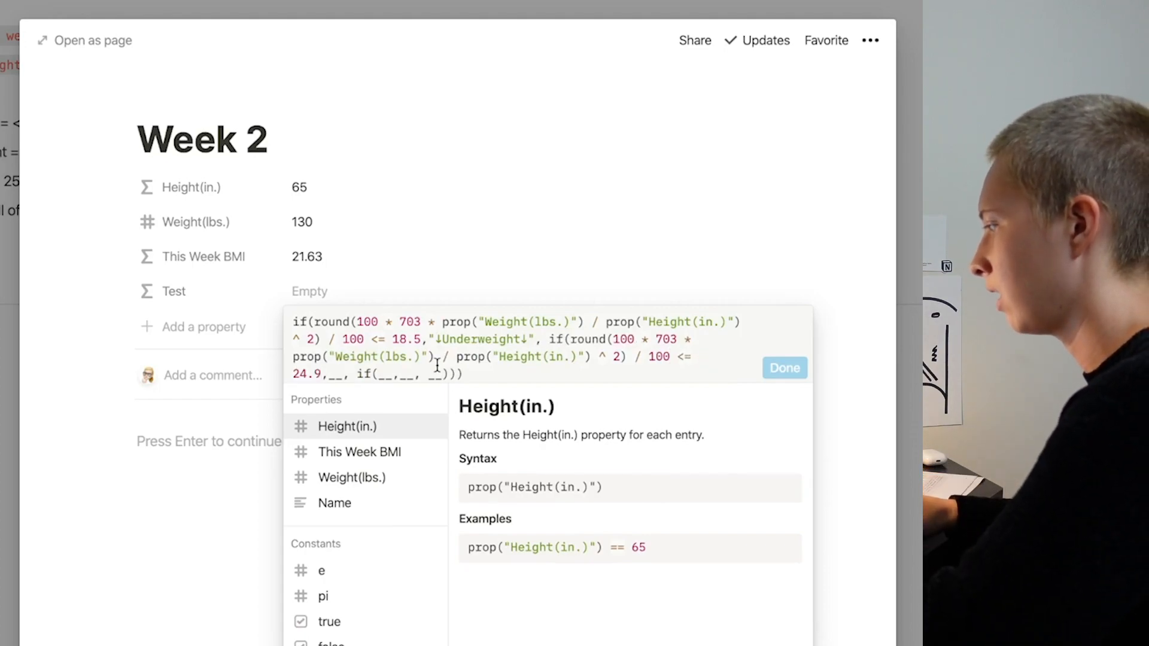
# Replace the second if statement's result placeholder with "✅ Normal Weight", including the check mark emoji
pyautogui.doubleClick(342, 375)
pyautogui.press('BackSpace')
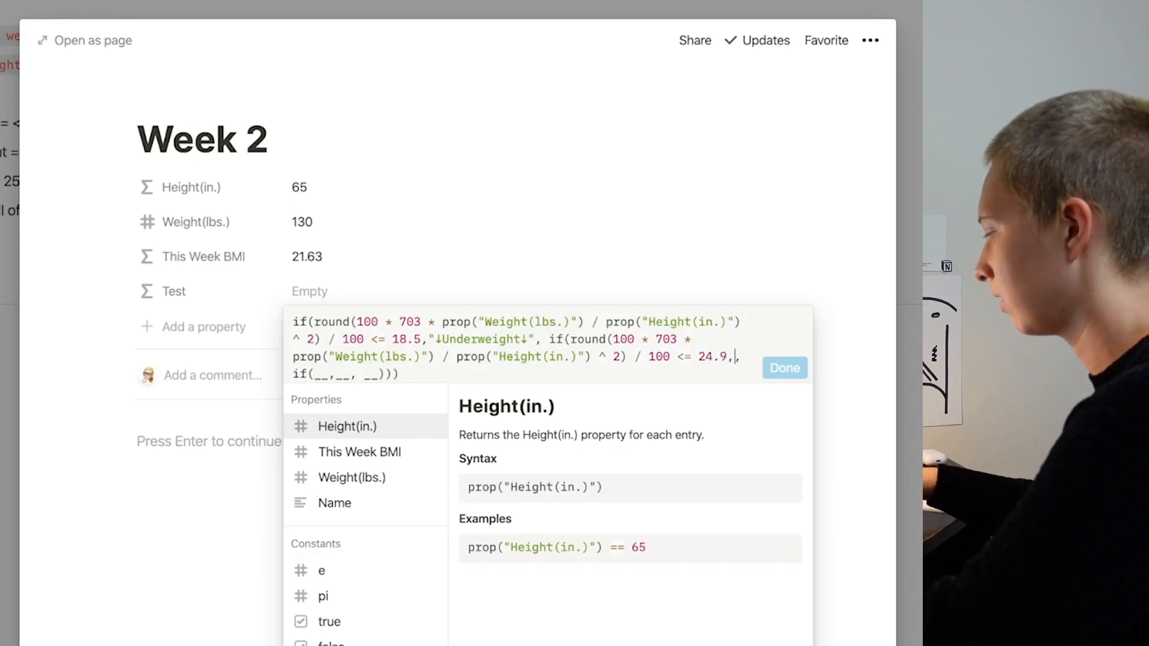
pyautogui.write('"')
pyautogui.press('Left')
pyautogui.press('ctrl+super+space')
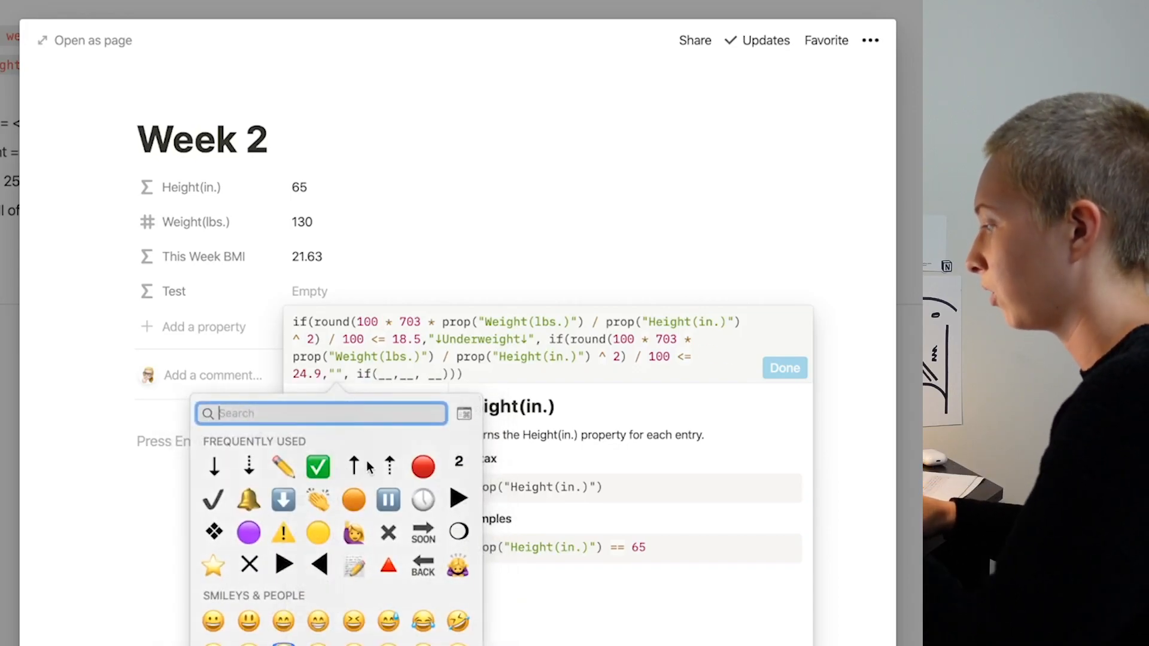
pyautogui.click(318, 468)
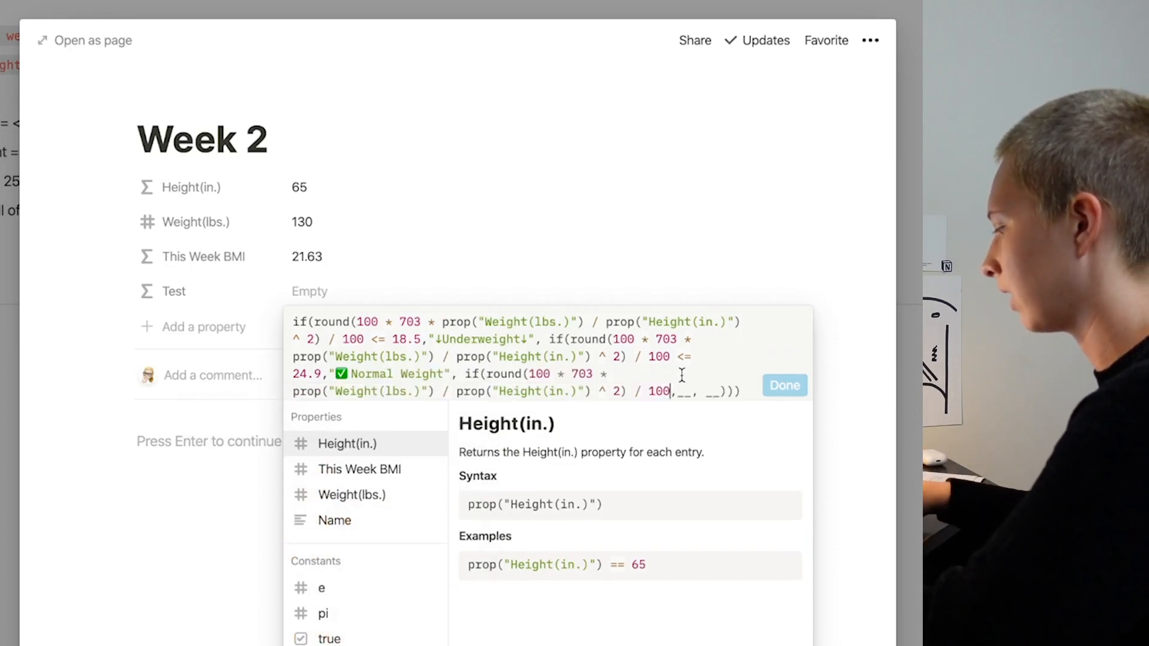
# Complete the third if statement's condition with <= 29.9 and give it the result "↑Overweight↑"
pyautogui.write('< ')
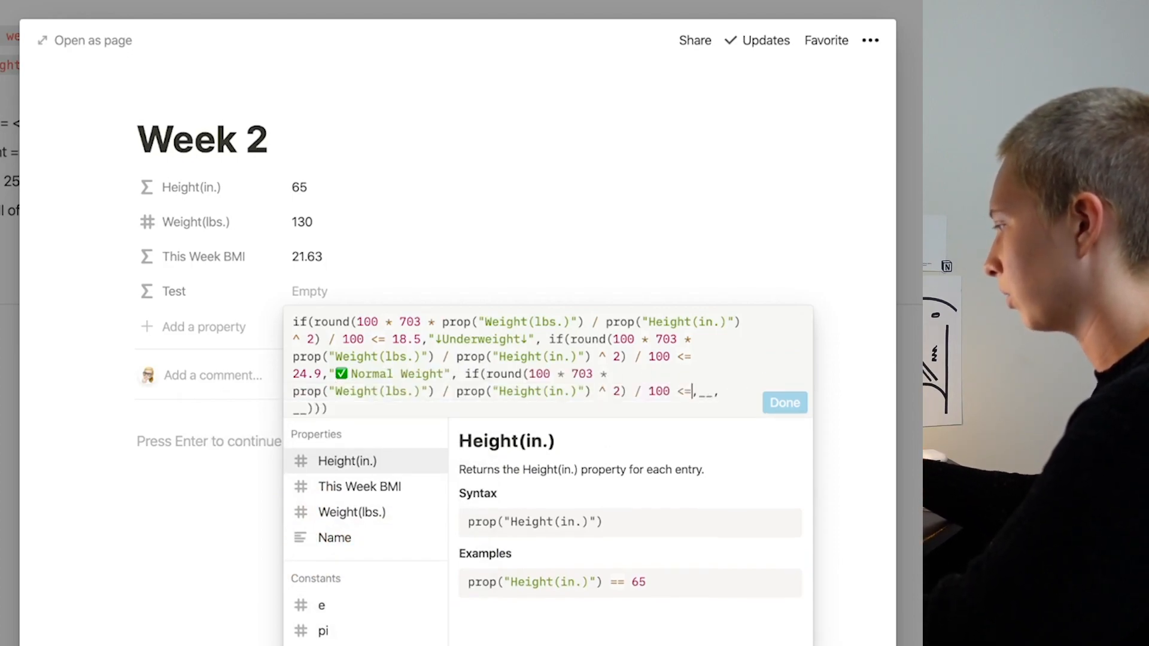
pyautogui.write(' 29')
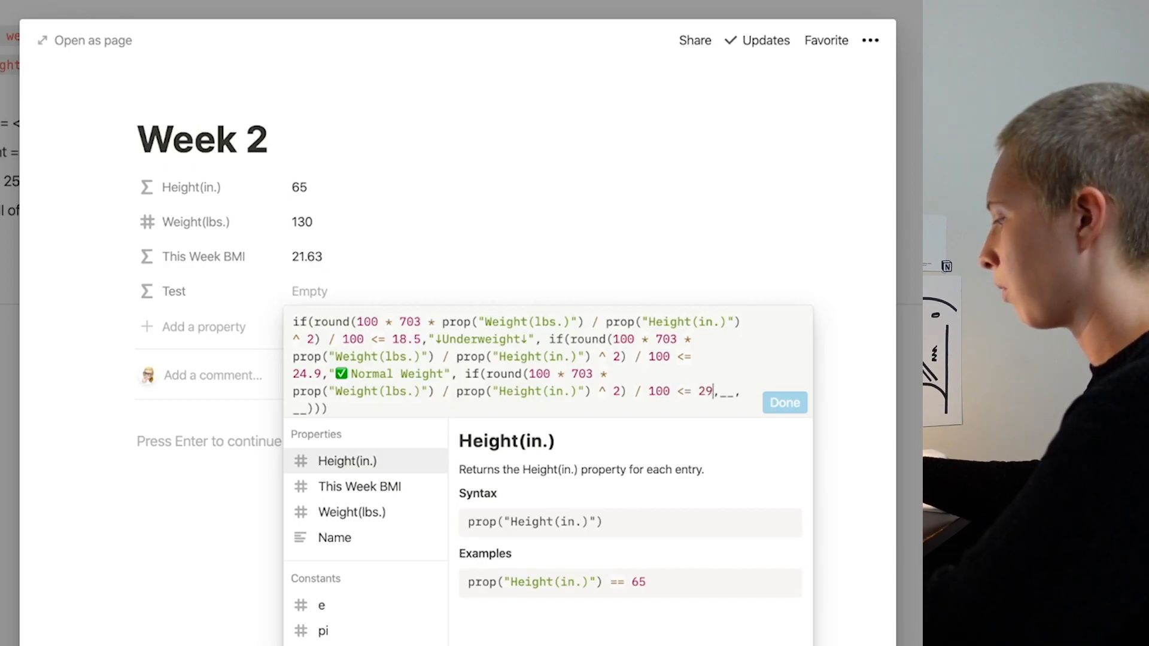
pyautogui.write('.9,"", __)))')
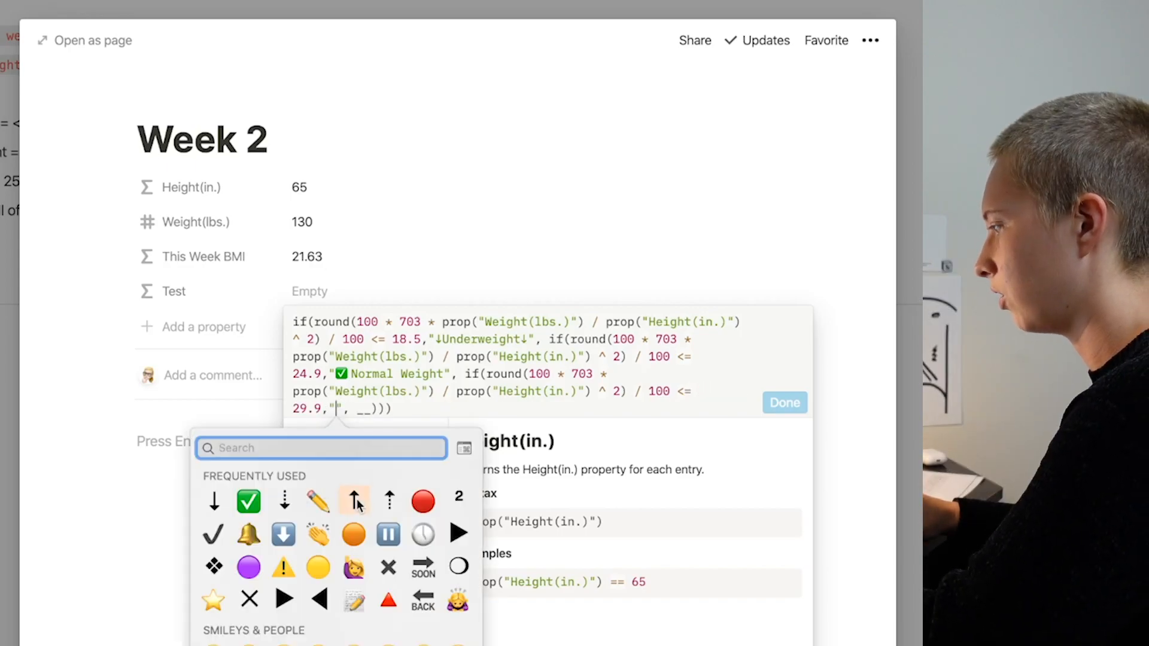
pyautogui.click(357, 499)
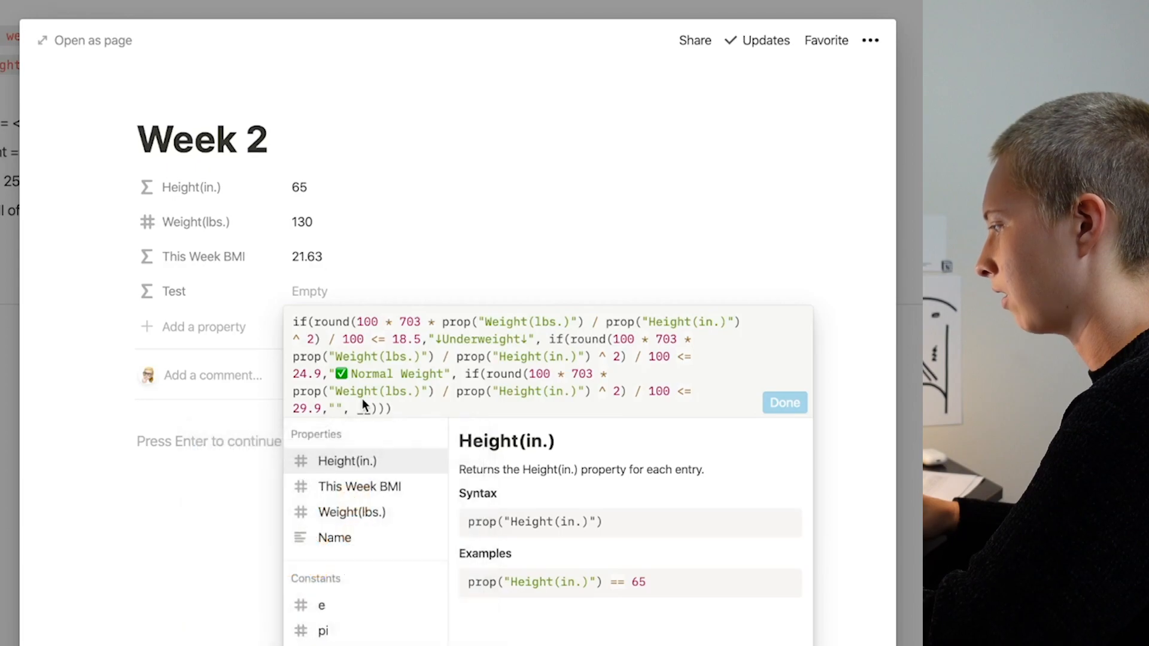
pyautogui.write('eight(in.)") ^ 2) / 100 <=')
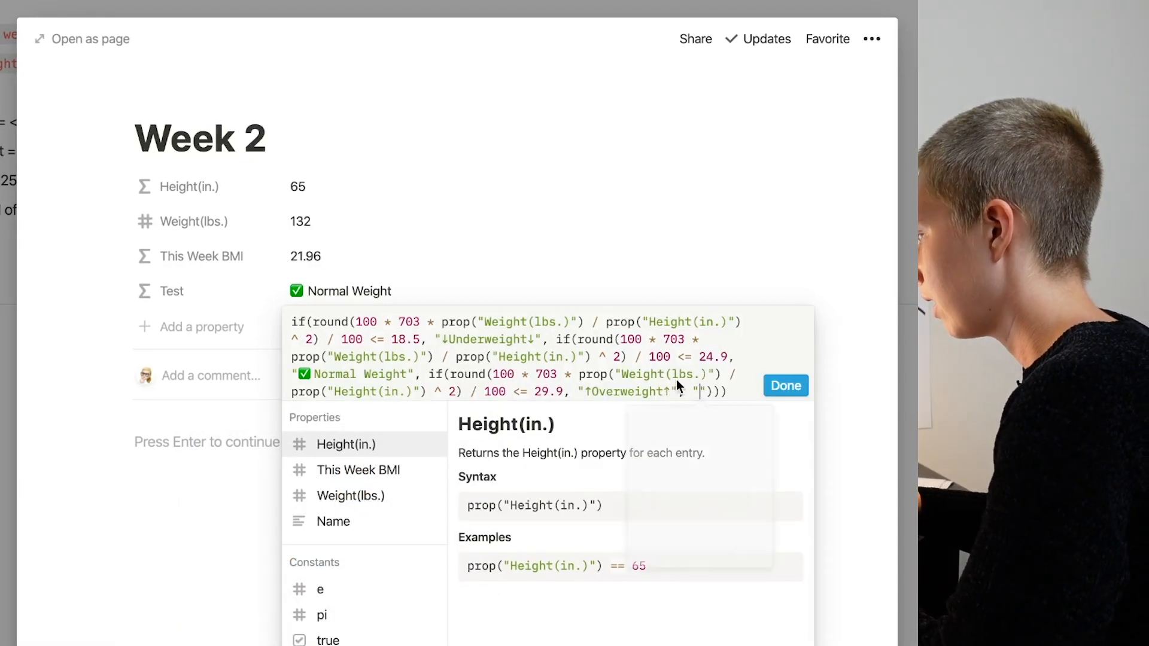
# Fill in the Test formula's final fallback result as "↑↑Obese↑↑", with two up arrows on each side
pyautogui.press('ctrl+super+space')
pyautogui.press('Return')
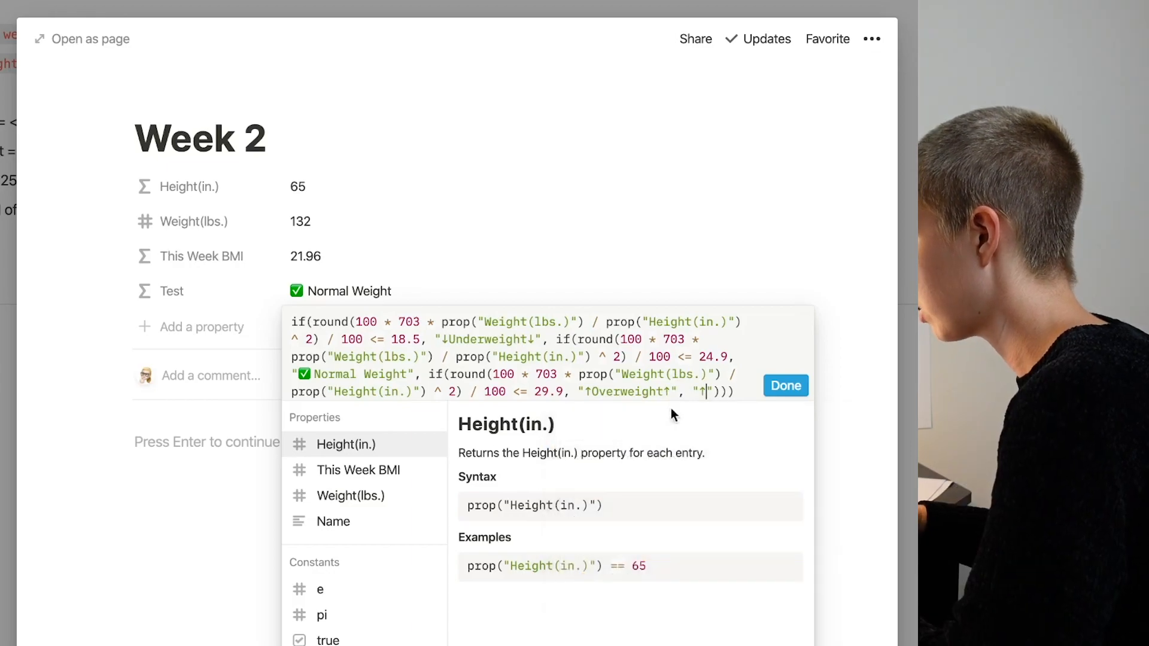
pyautogui.write('Obese')
pyautogui.press('ctrl+super+space')
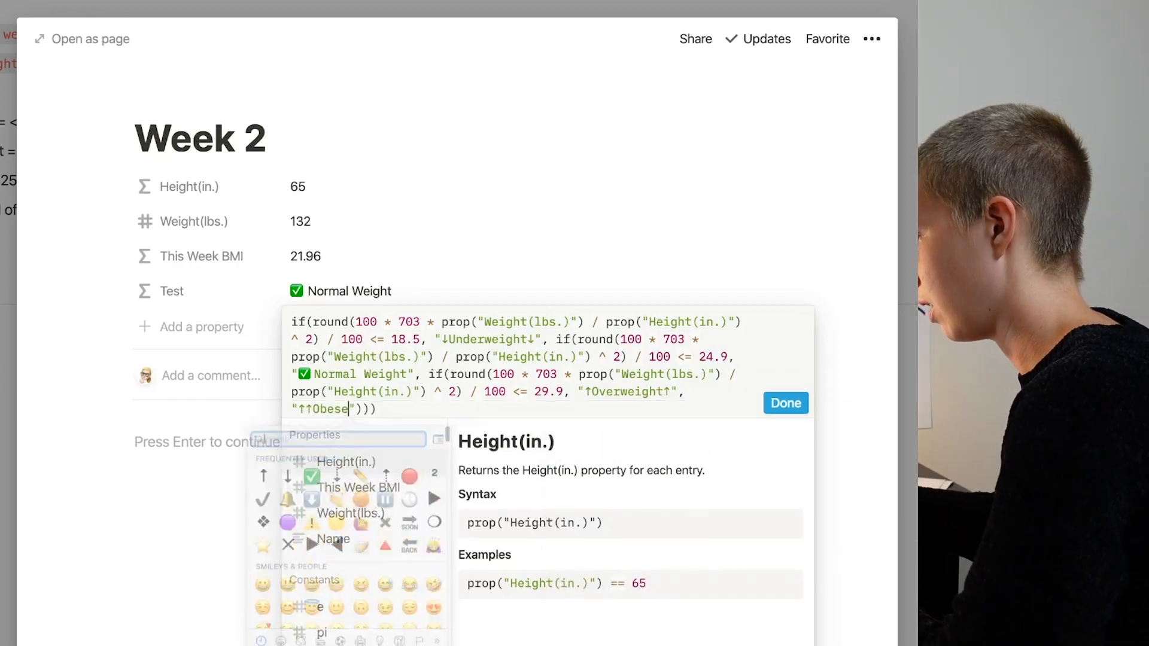
pyautogui.press('Return')
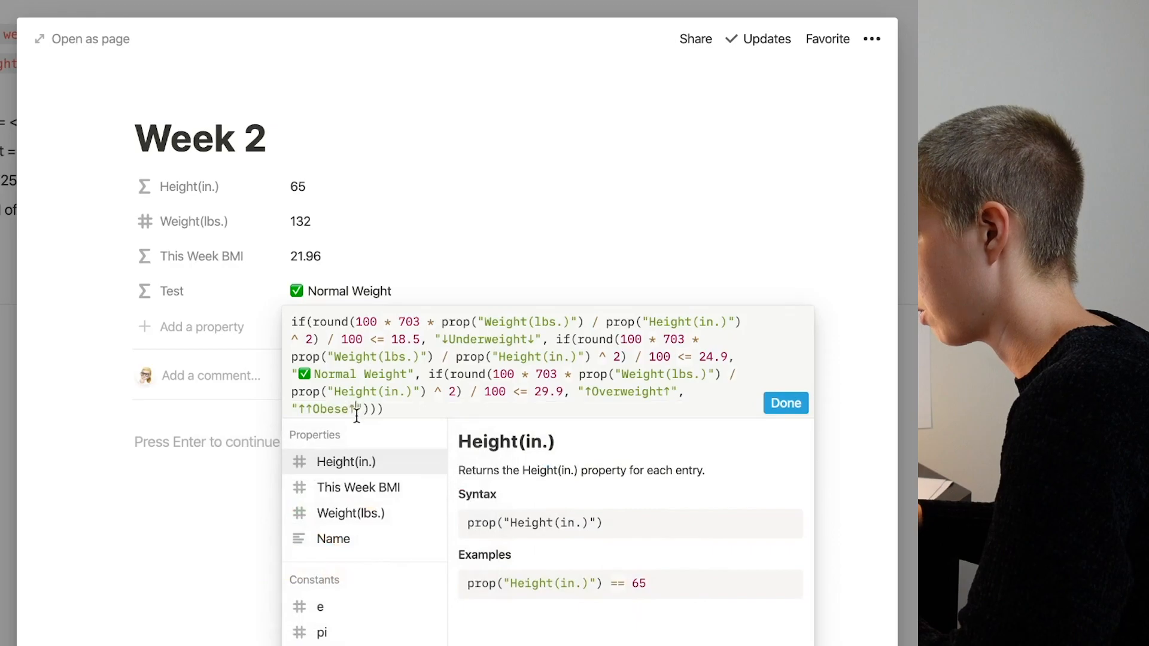
pyautogui.write('↑')
pyautogui.click(422, 404)
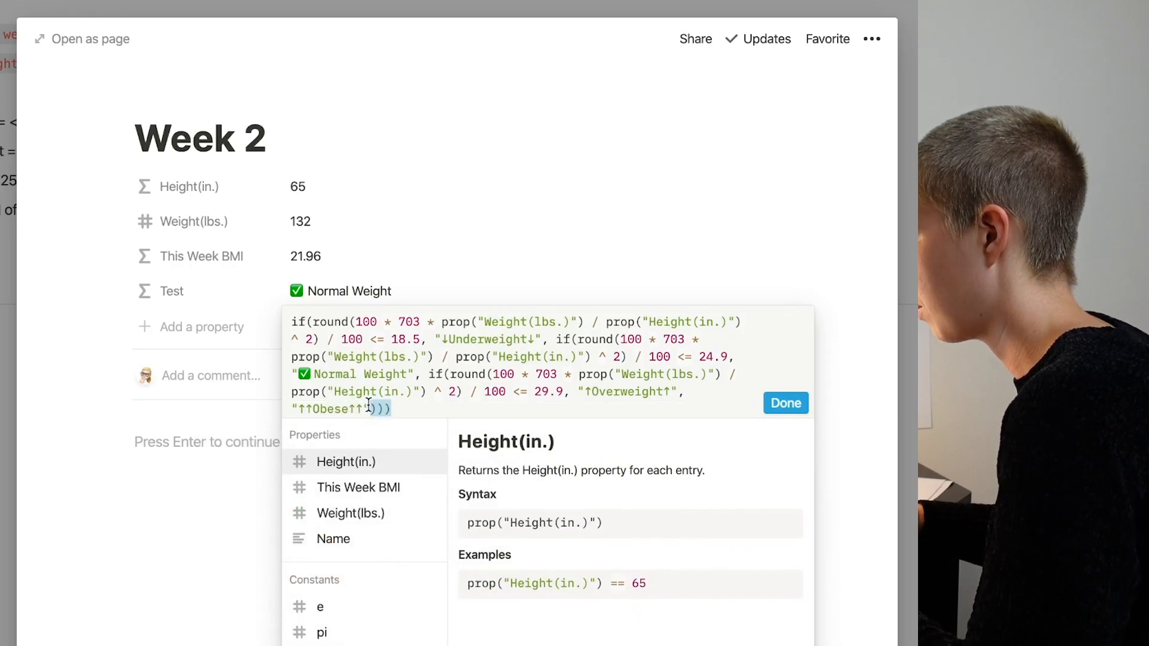
pyautogui.press('BackSpace')
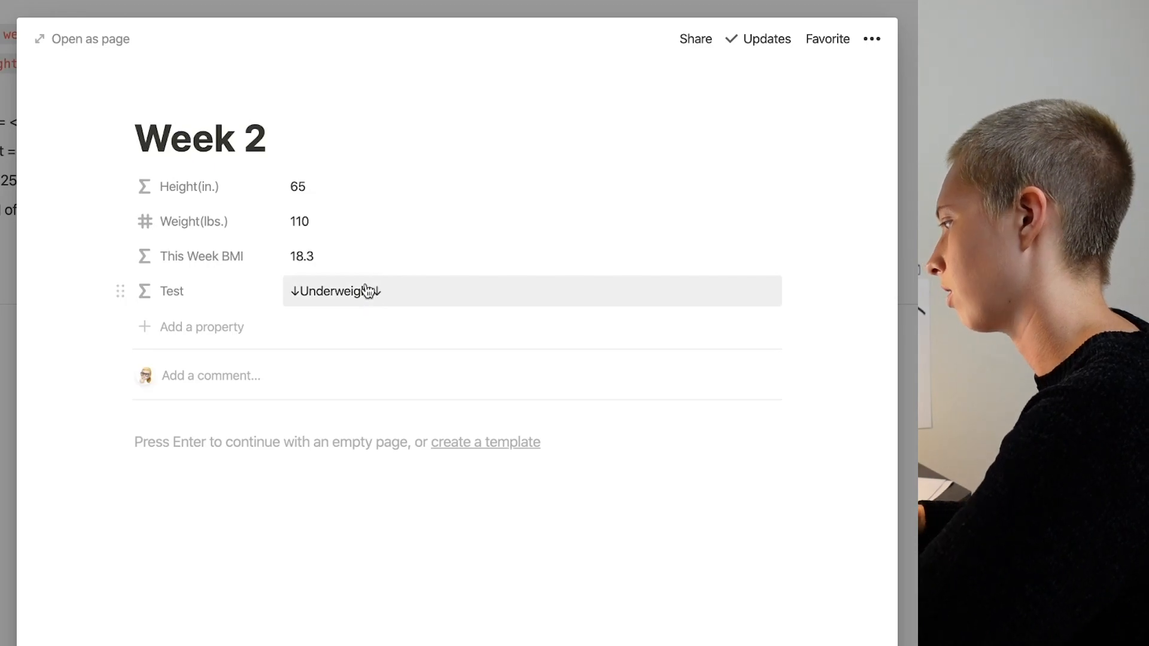
# Try other weights such as 150 in the Week 2 entry to test the BMI classification, and return to the dashboard
pyautogui.click(320, 227)
pyautogui.press('BackSpace')
pyautogui.write('150')
pyautogui.press('BackSpace')
pyautogui.write('90')
pyautogui.press('BackSpace')
pyautogui.press('BackSpace')
pyautogui.press('Escape')
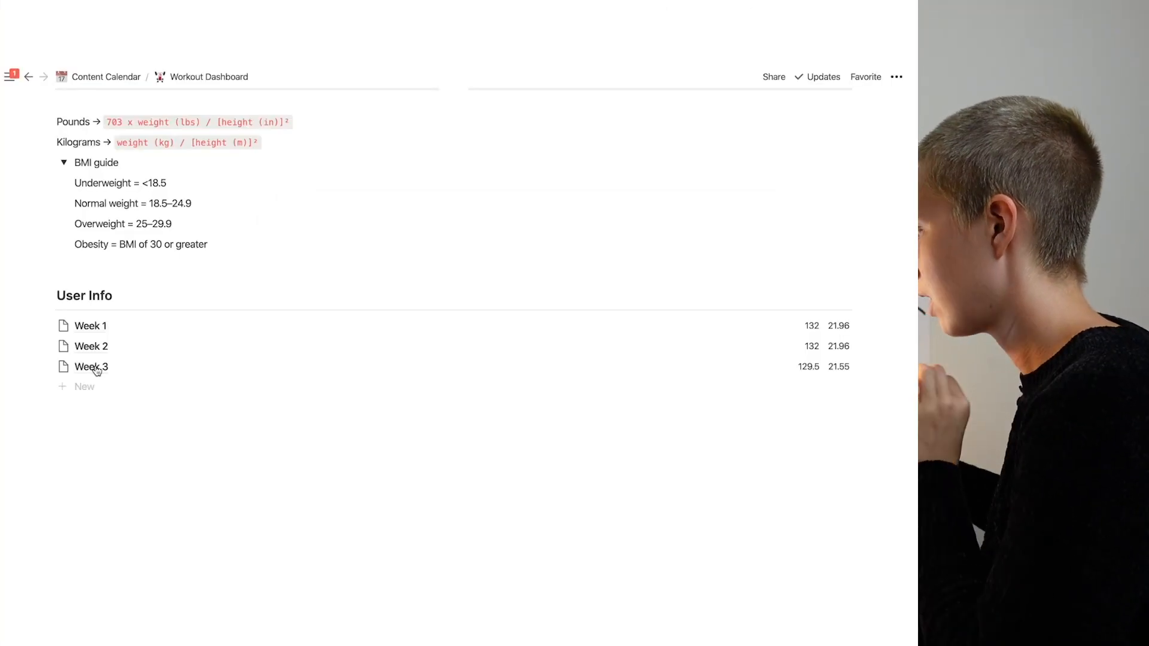
# Show the Test property in the User Info list view
pyautogui.click(794, 295)
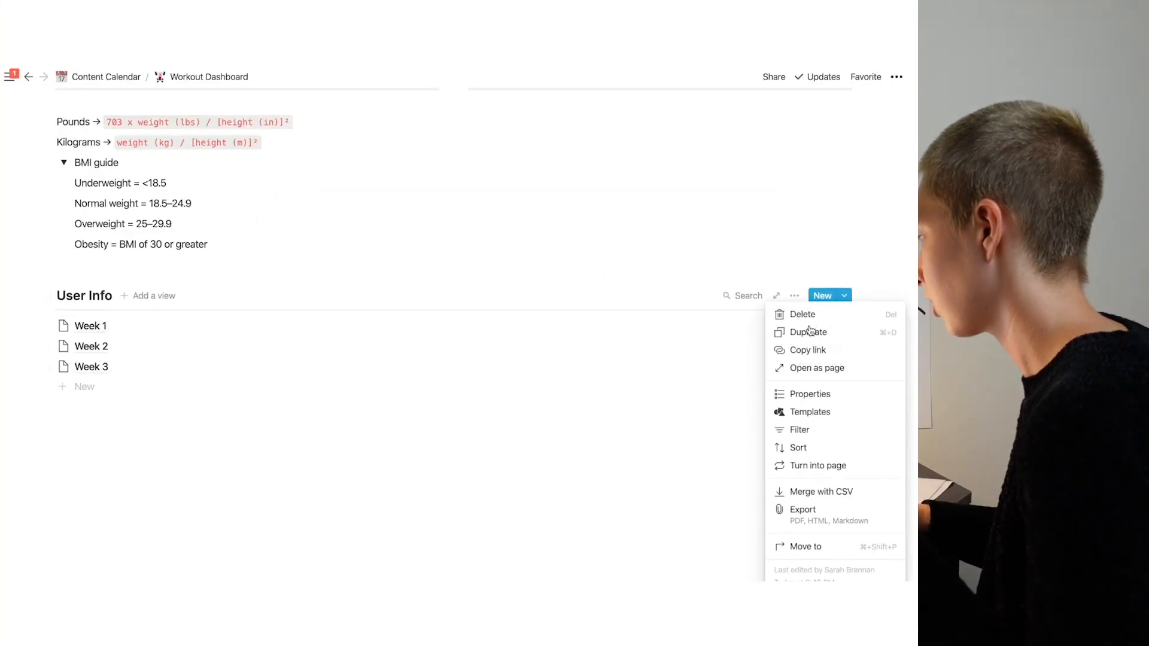
pyautogui.click(810, 392)
pyautogui.click(801, 399)
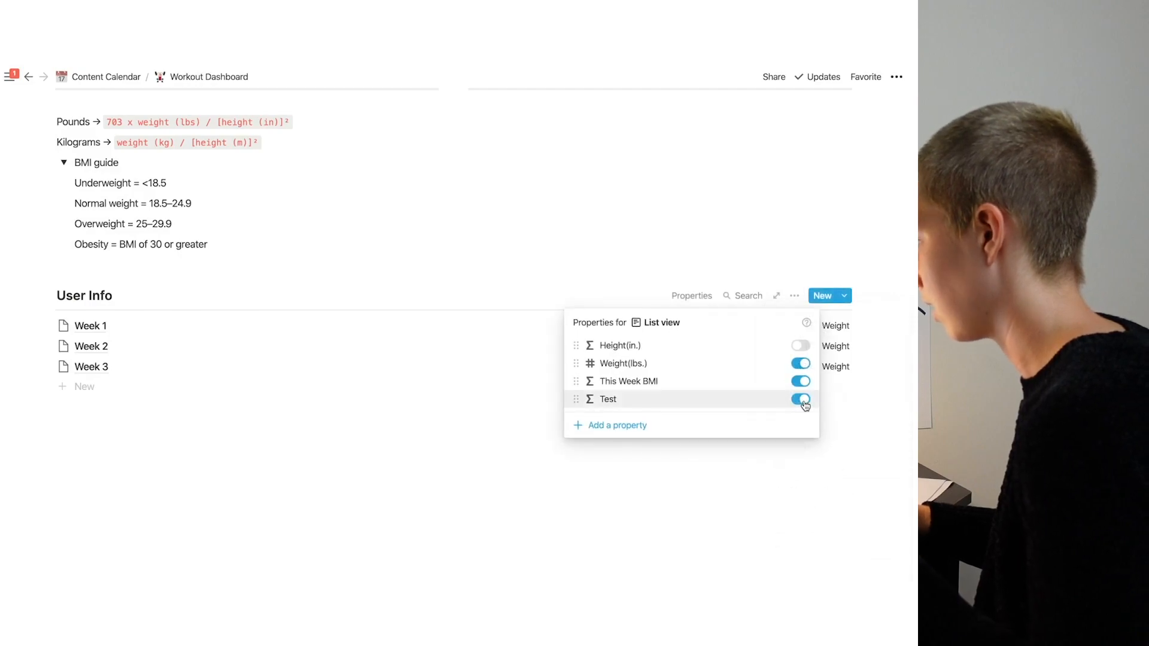
pyautogui.click(433, 380)
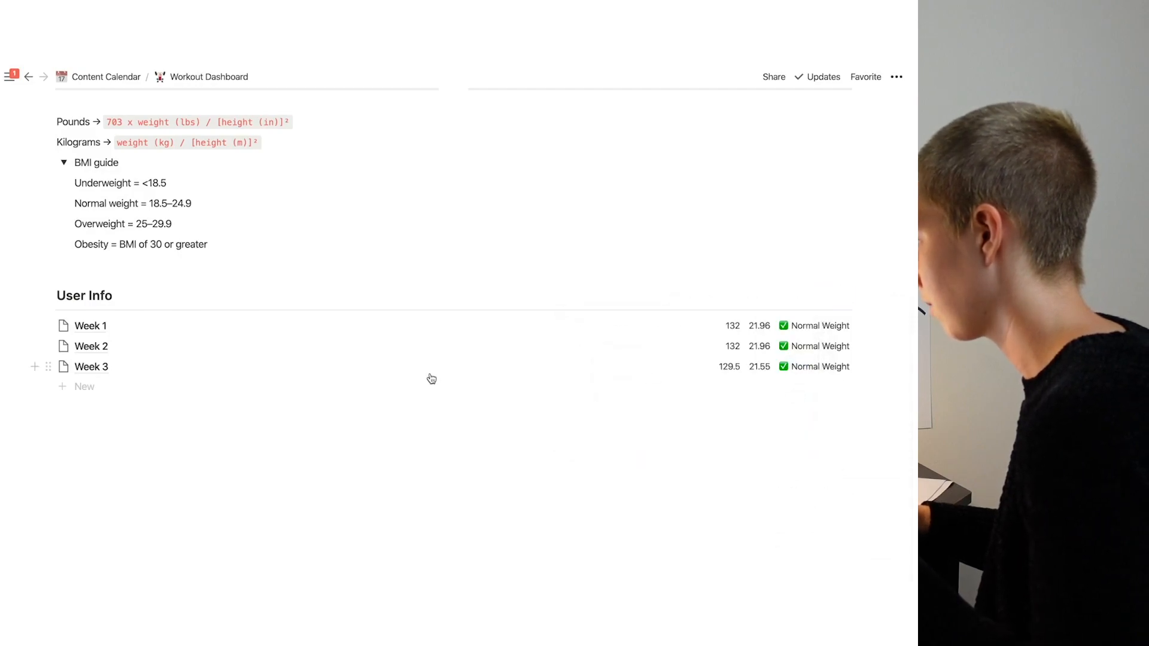
# Clear the Weight(lbs.) value of the Week 3 entry and return to the User Info list
pyautogui.click(91, 366)
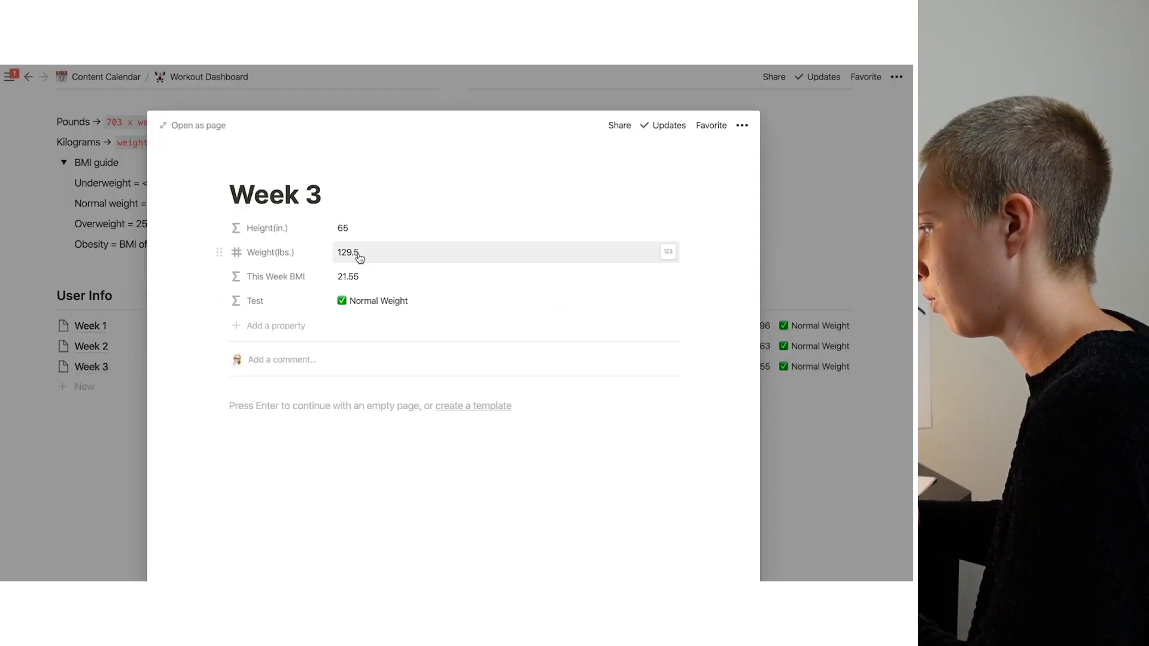
pyautogui.click(370, 253)
pyautogui.press('BackSpace')
pyautogui.press('Escape')
pyautogui.press('Escape')
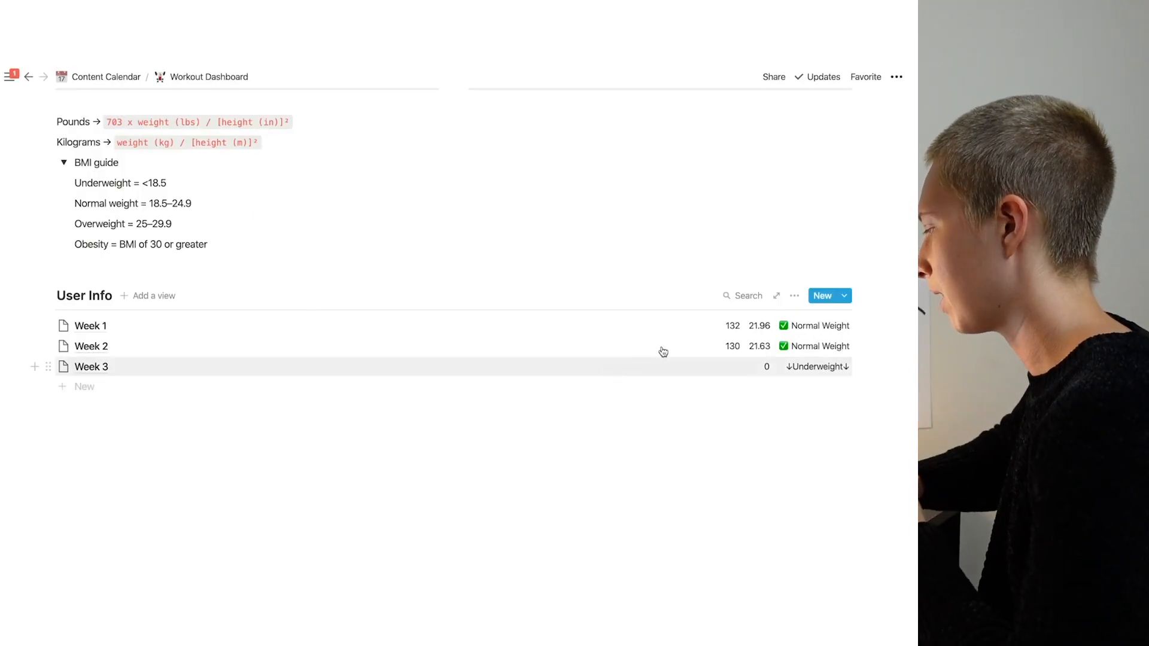
# Wrap Week 3's Test formula in an additional outer if statement beginning with if(__,__, and a matching closing parenthesis
pyautogui.click(79, 367)
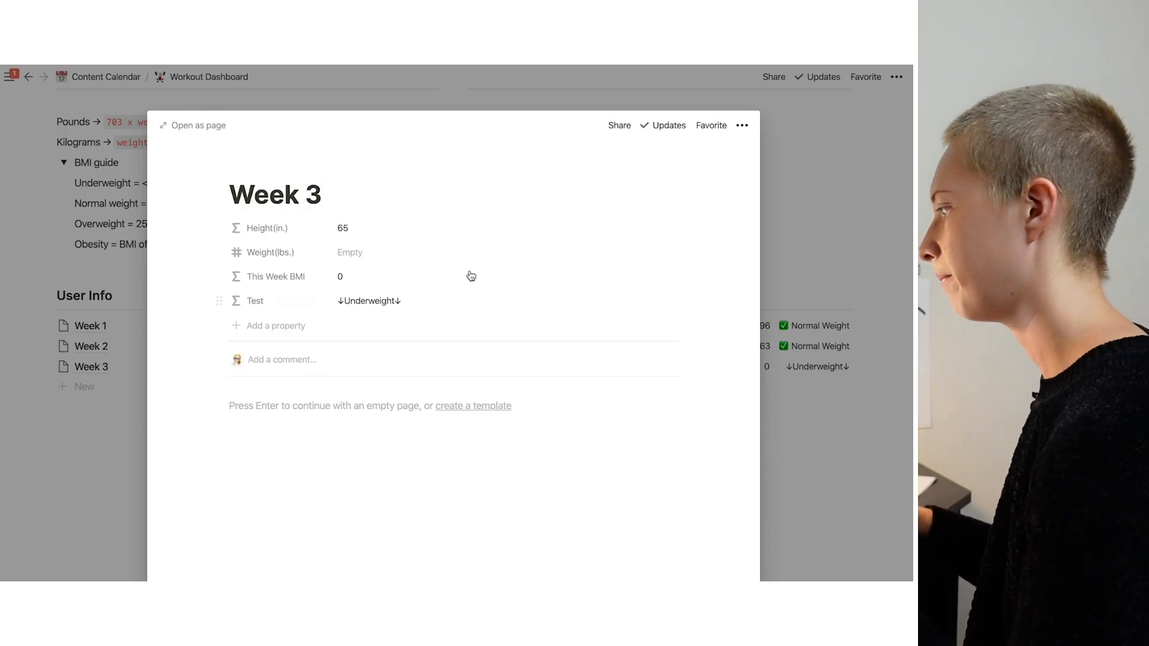
pyautogui.click(383, 301)
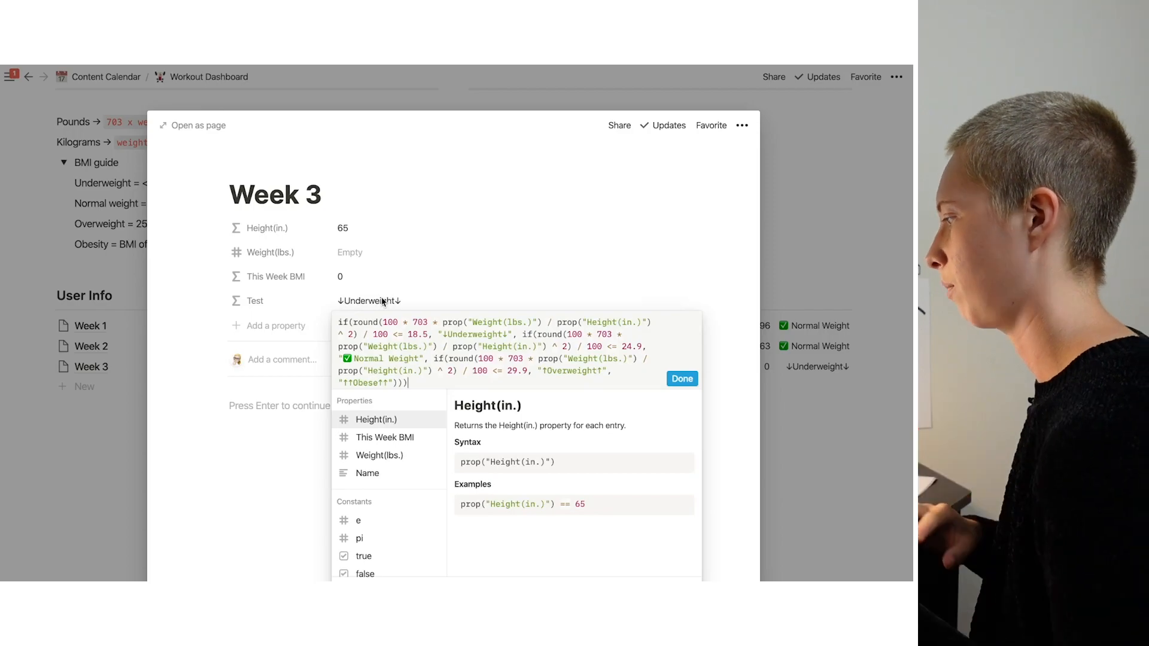
pyautogui.click(339, 324)
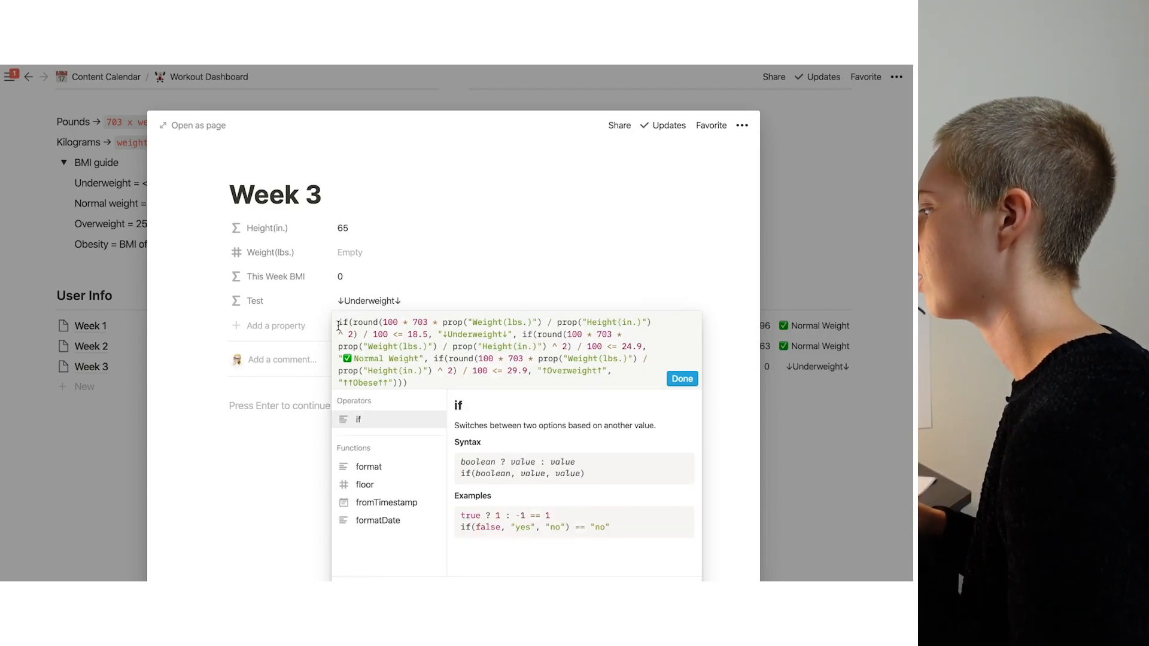
pyautogui.write('if(__,__')
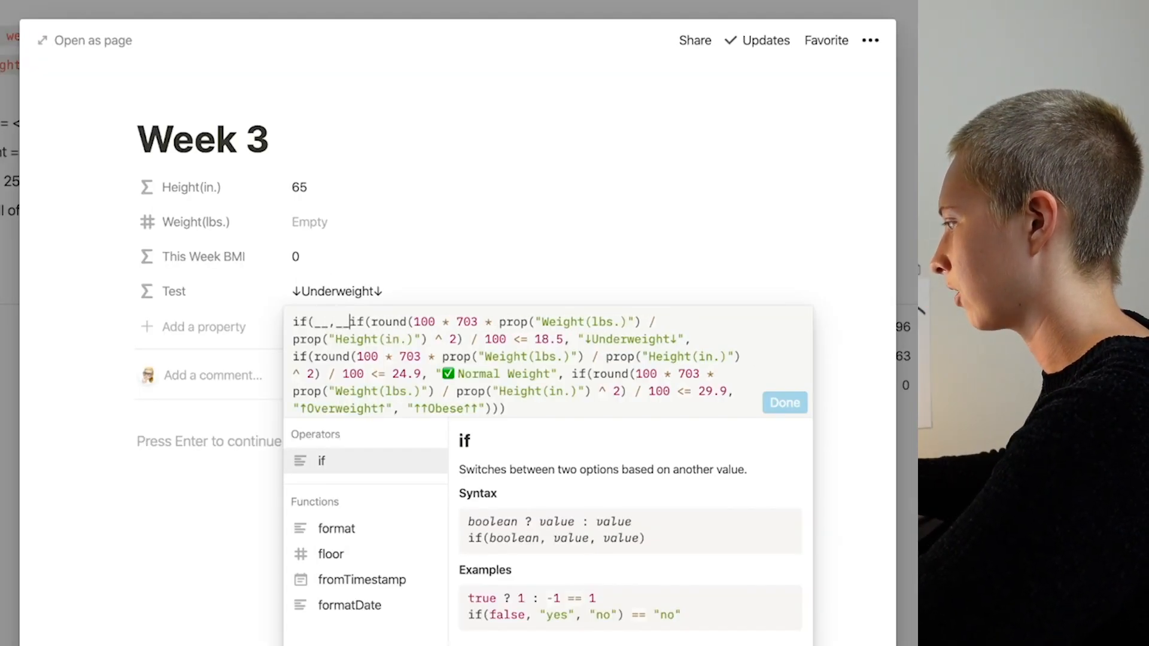
pyautogui.write(',')
pyautogui.click(527, 410)
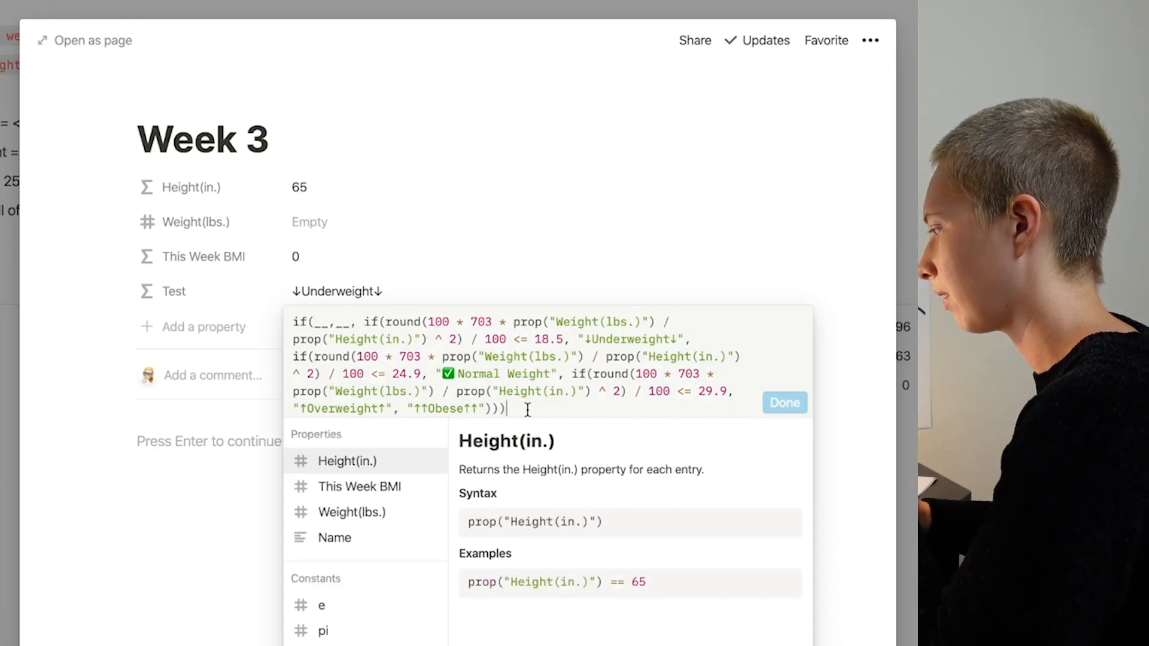
# Set the outer if statement's condition to empty(prop("Weight(lbs.)")) and its result to an empty string ""
pyautogui.doubleClick(326, 323)
pyautogui.write('empty(pr')
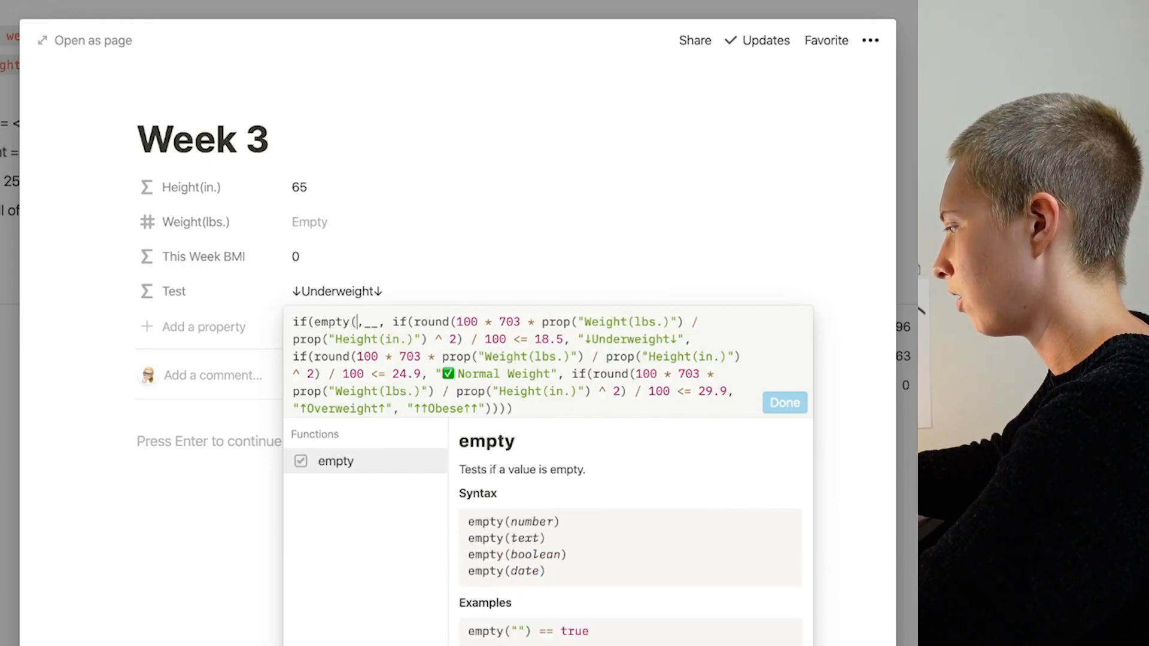
pyautogui.write('op')
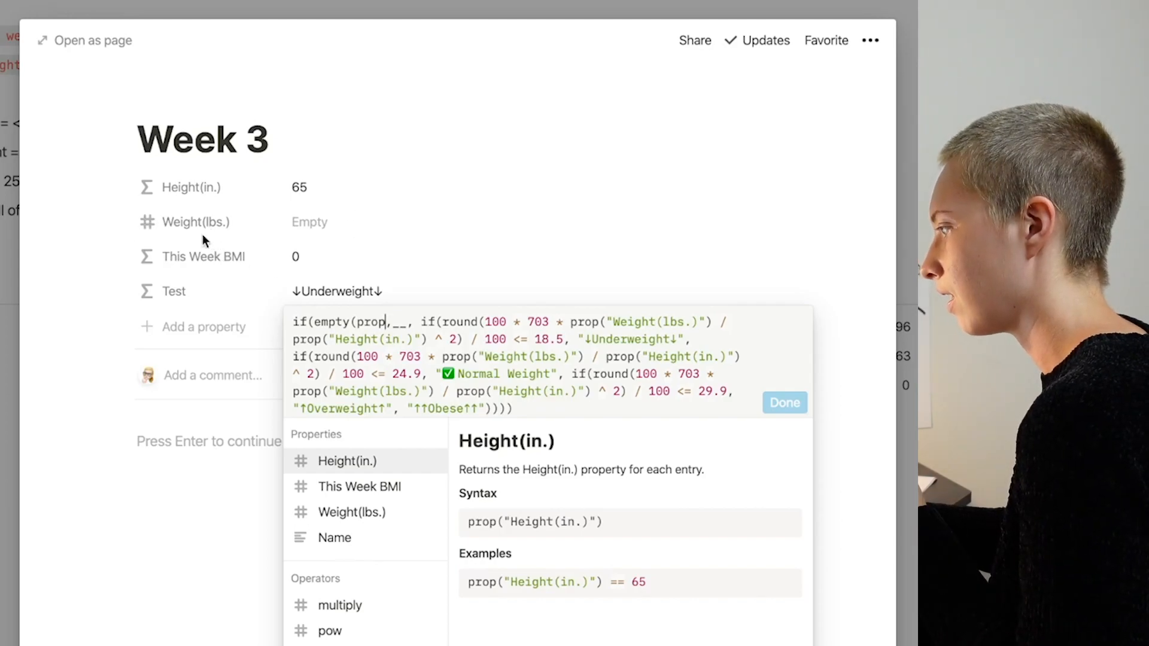
pyautogui.press('Down')
pyautogui.press('Down')
pyautogui.press('Return')
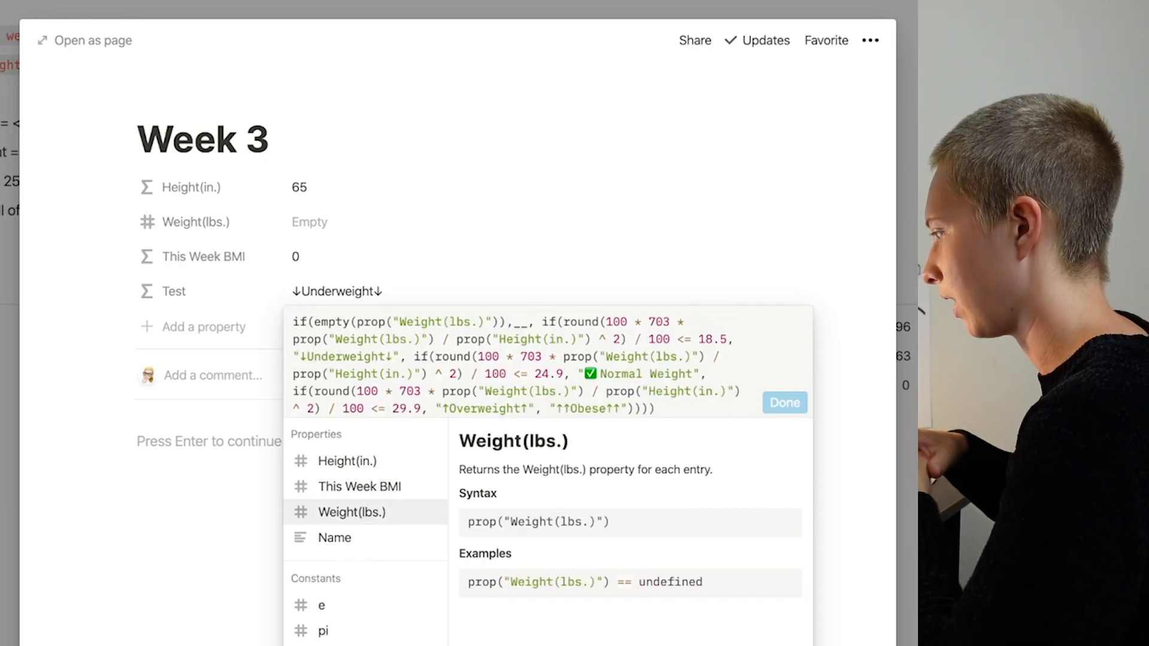
pyautogui.press('BackSpace')
pyautogui.press('BackSpace')
pyautogui.write('""')
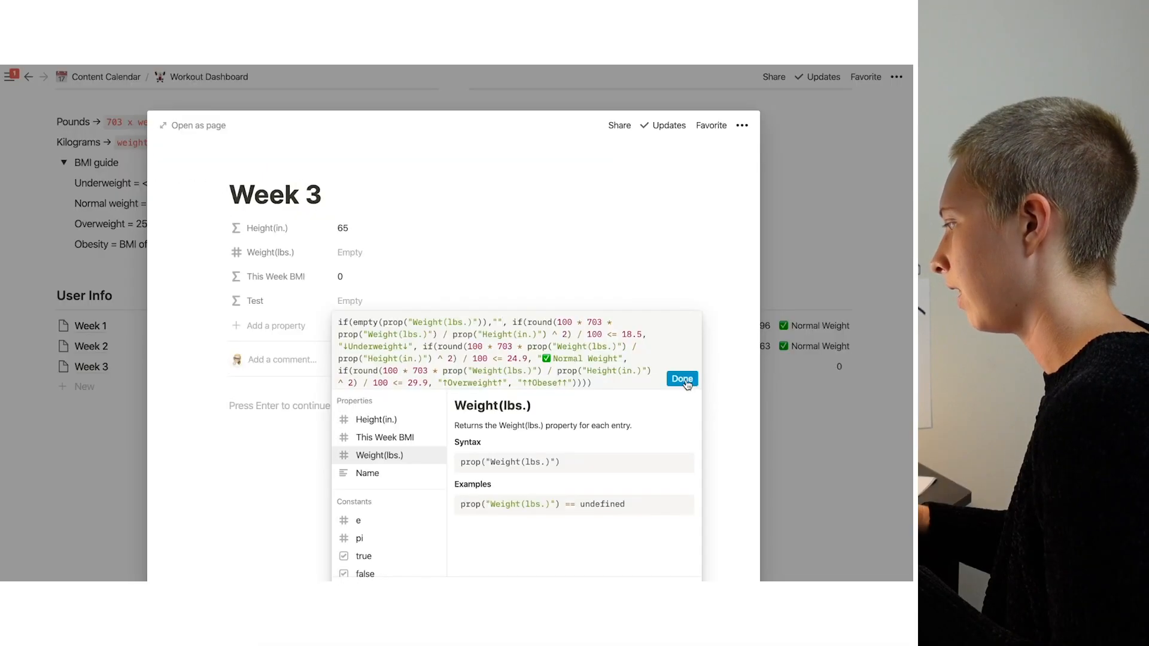
# Save the edited Test formula of the Week 3 entry
pyautogui.click(682, 379)
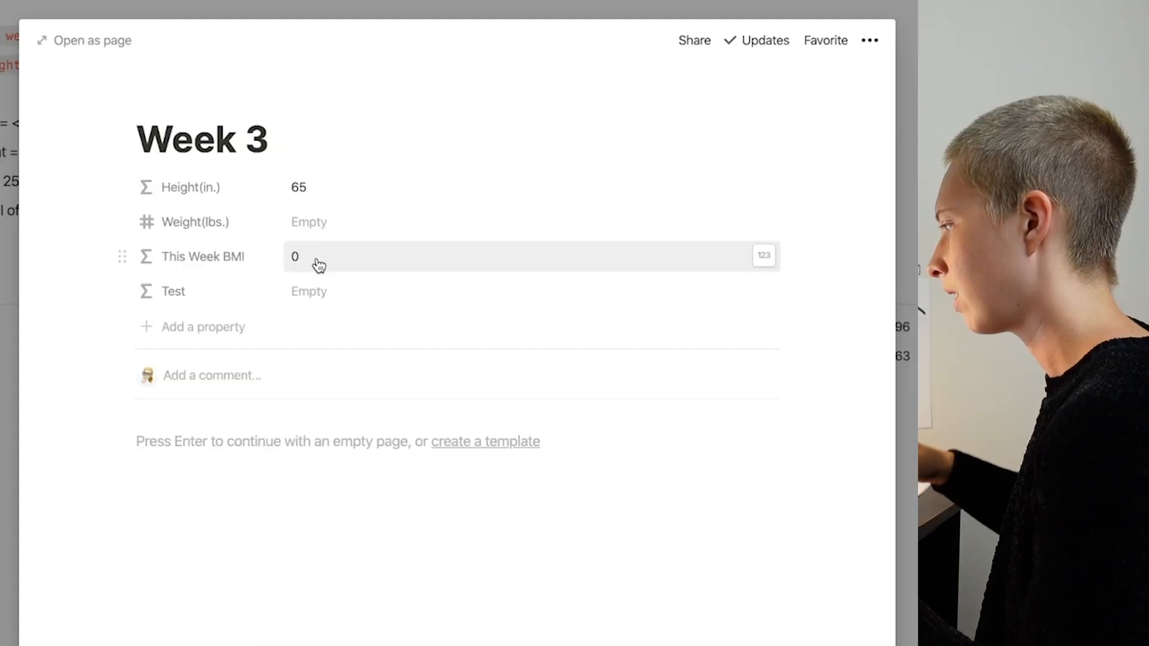
# Wrap Week 3's This Week BMI formula in if(empty(prop("Weight(lbs.)")), "", …) with a matching closing parenthesis
pyautogui.click(355, 281)
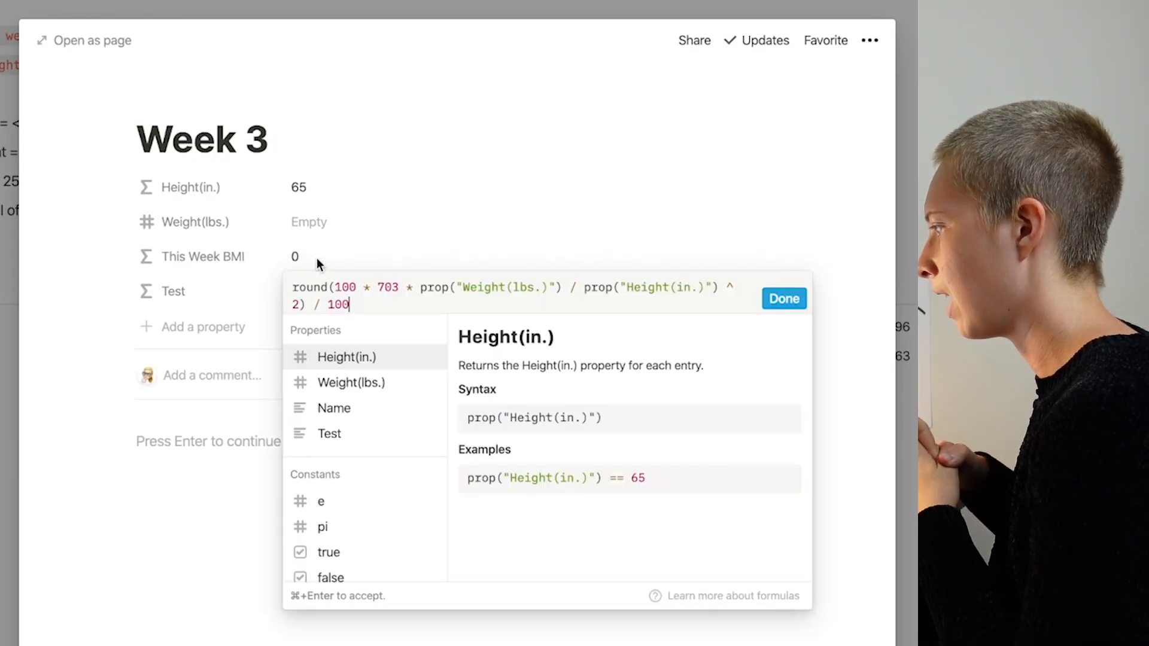
pyautogui.click(296, 287)
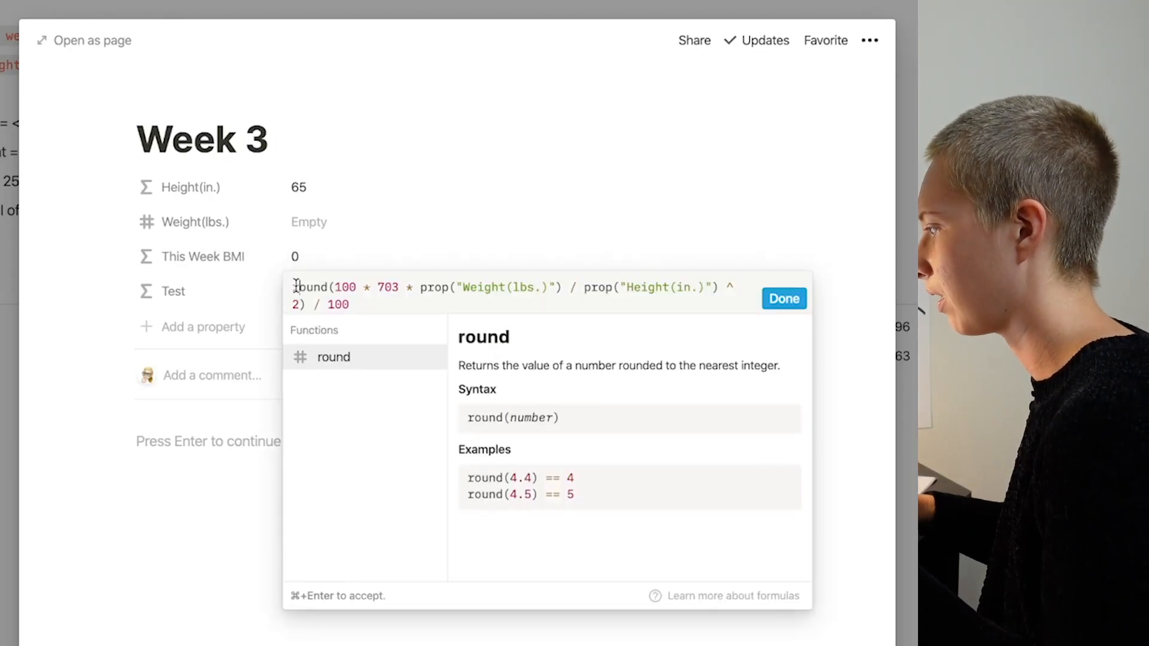
pyautogui.write('if(')
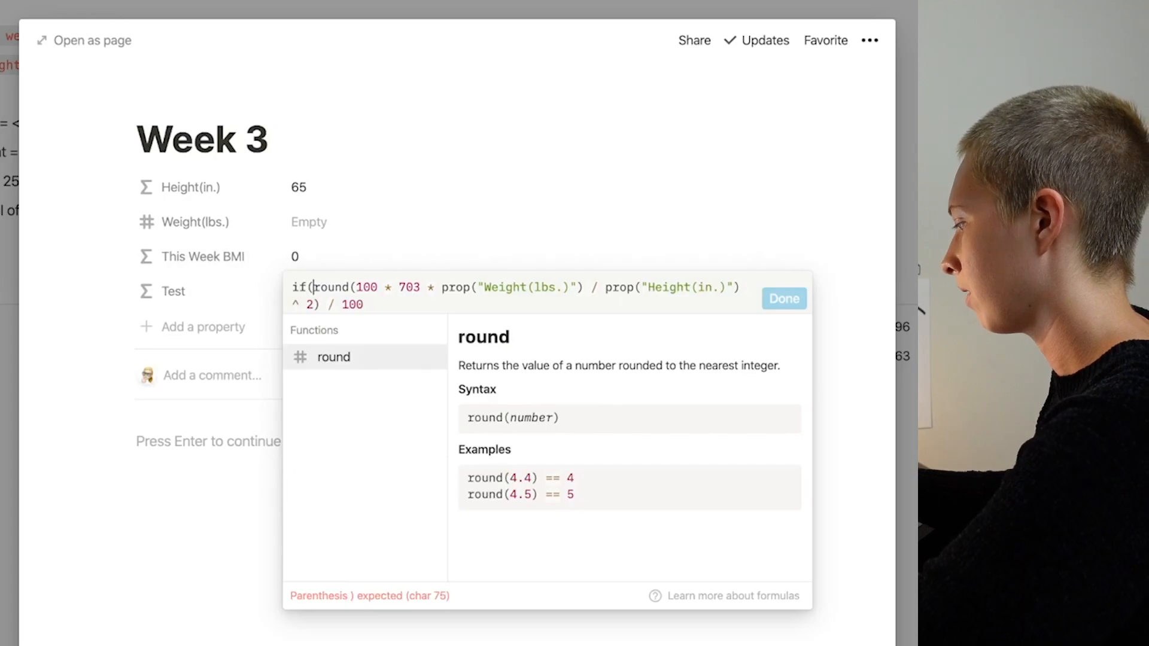
pyautogui.write('prop')
pyautogui.click(344, 382)
pyautogui.click(313, 288)
pyautogui.write('empty')
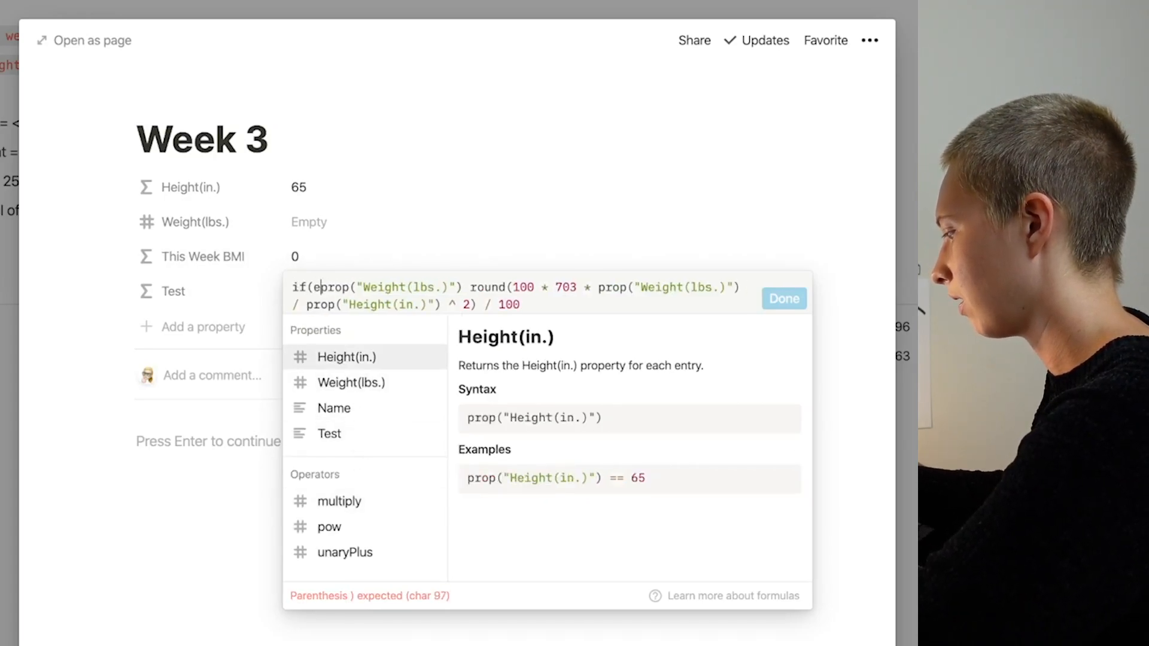
pyautogui.write('(')
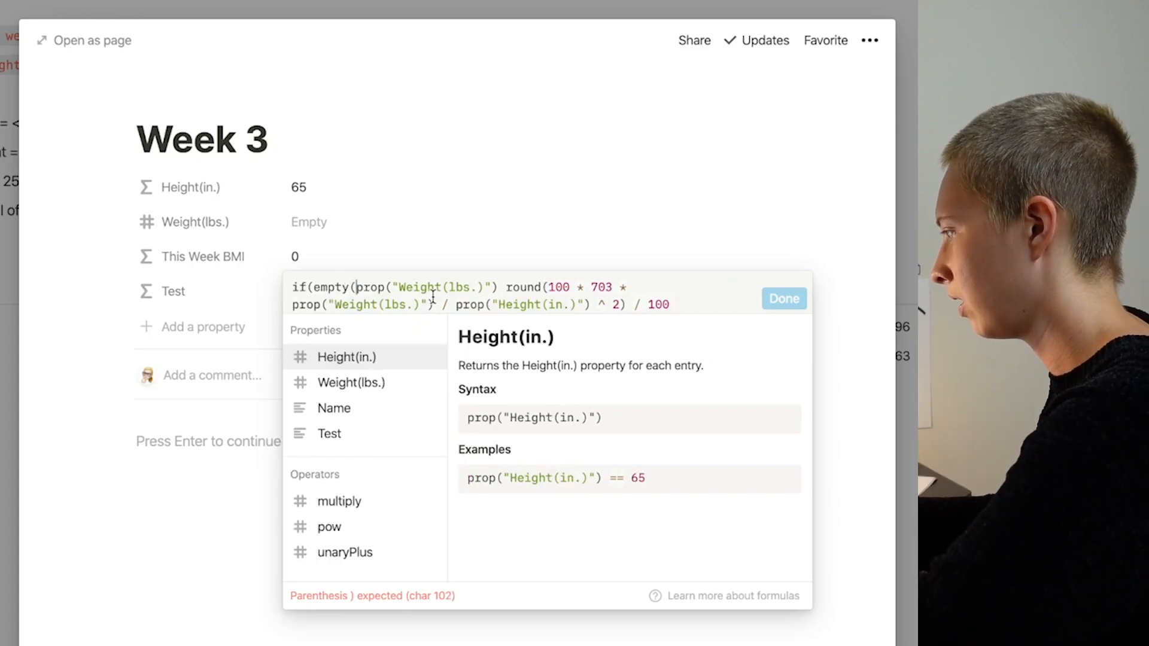
pyautogui.click(496, 289)
pyautogui.write('), "",')
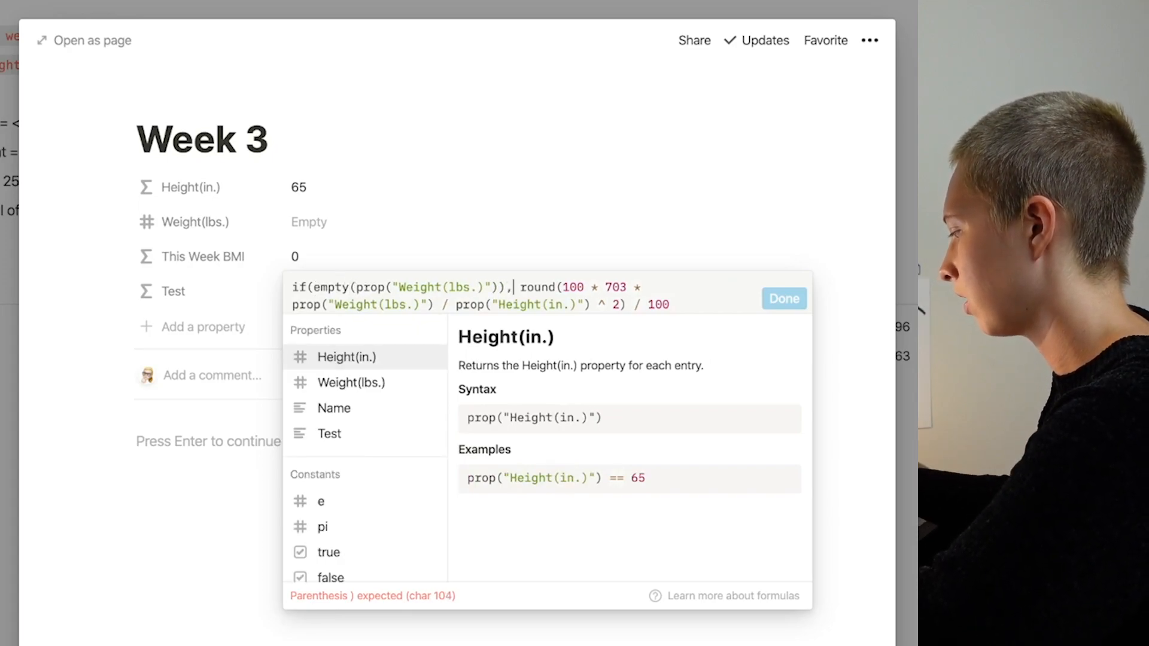
pyautogui.click(552, 286)
pyautogui.write(')')
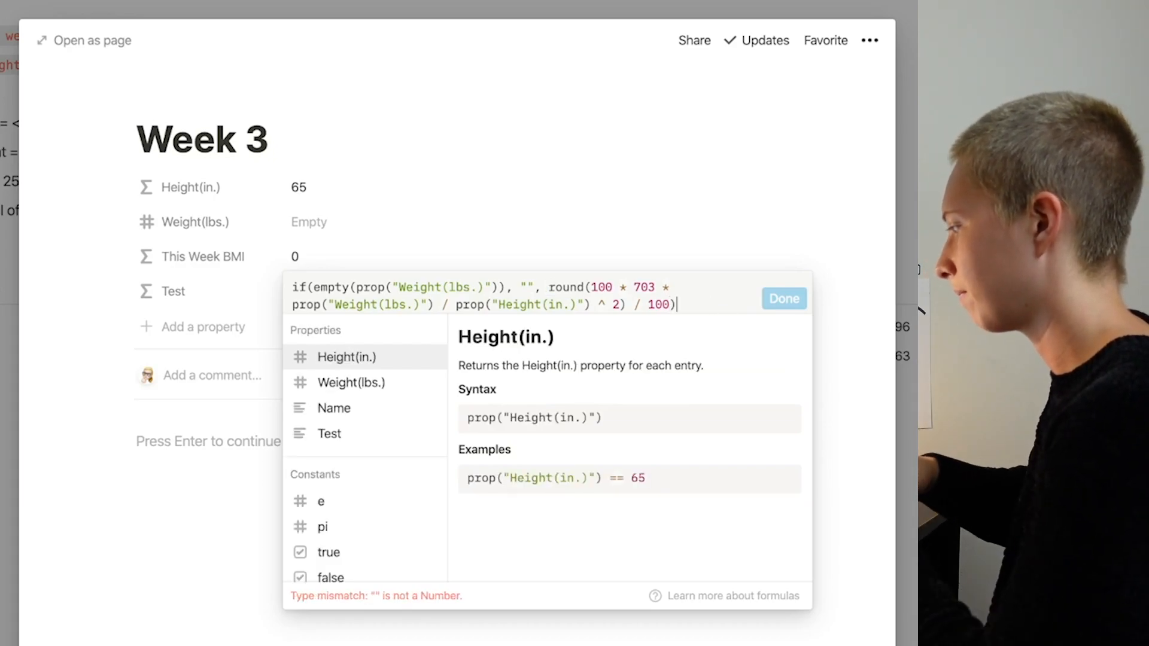
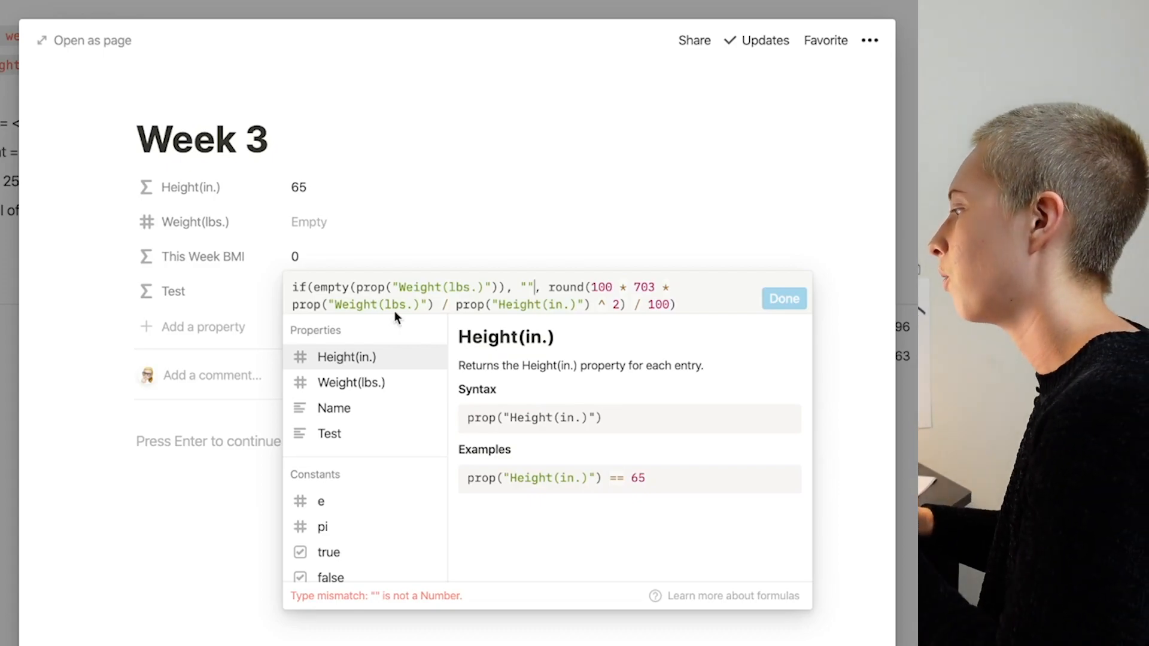
# Replace the empty string in the This Week BMI formula with toNumber("") and return to the User Info list
pyautogui.moveTo(549, 291); pyautogui.dragTo(685, 299)
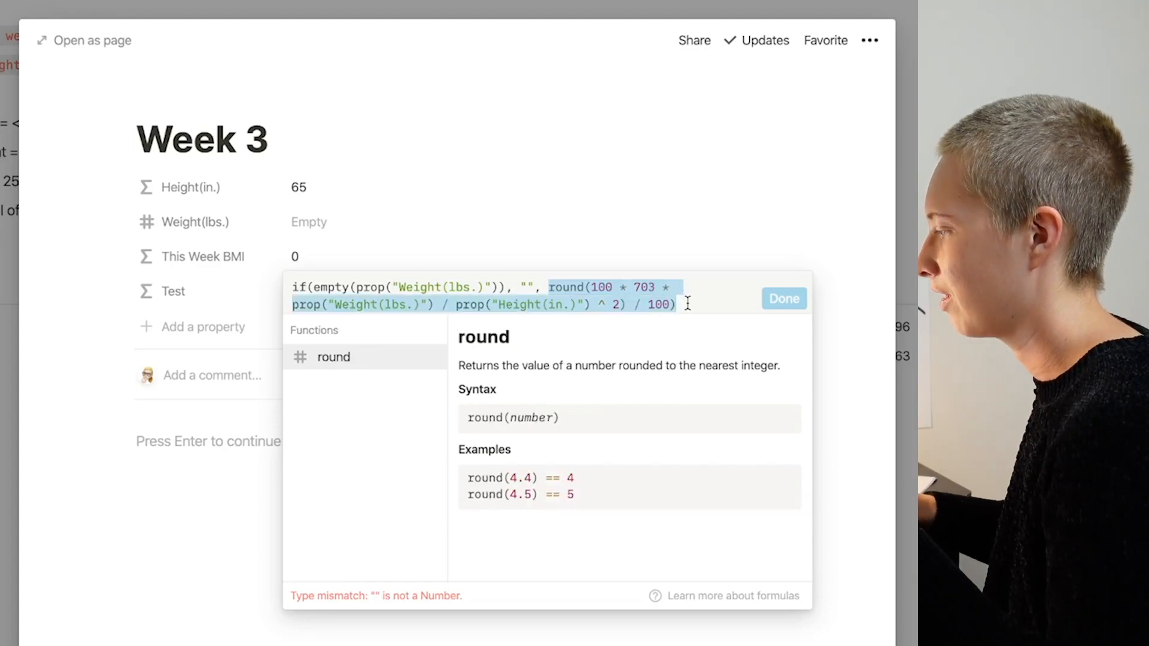
pyautogui.click(534, 289)
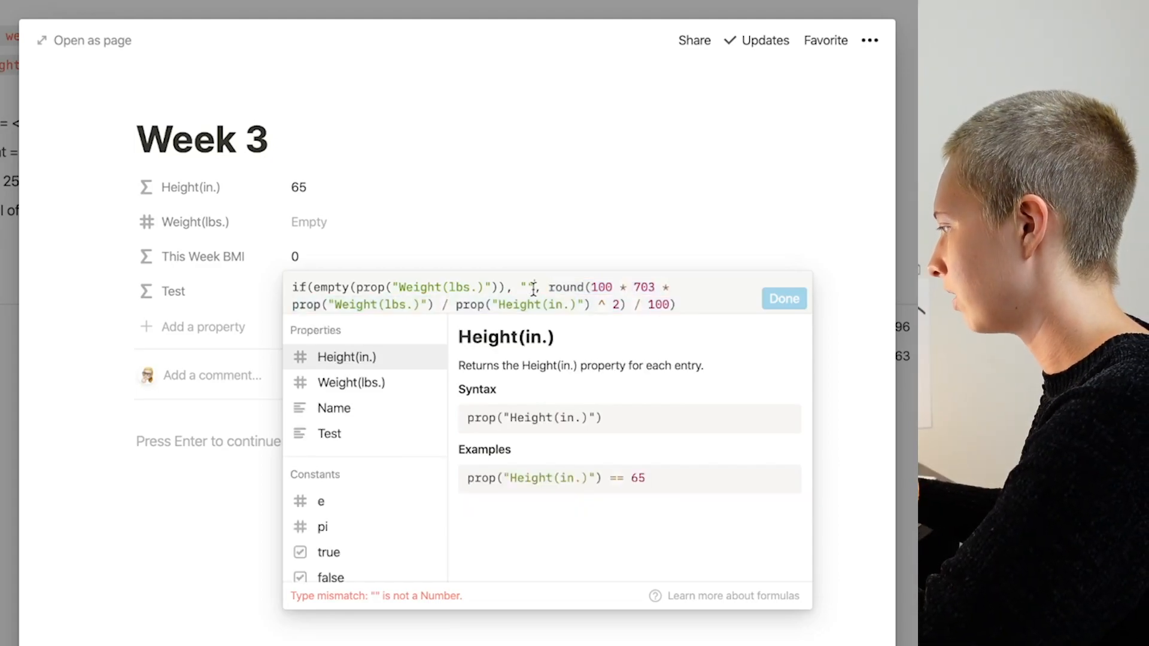
pyautogui.press('Left')
pyautogui.write('toNumber(""')
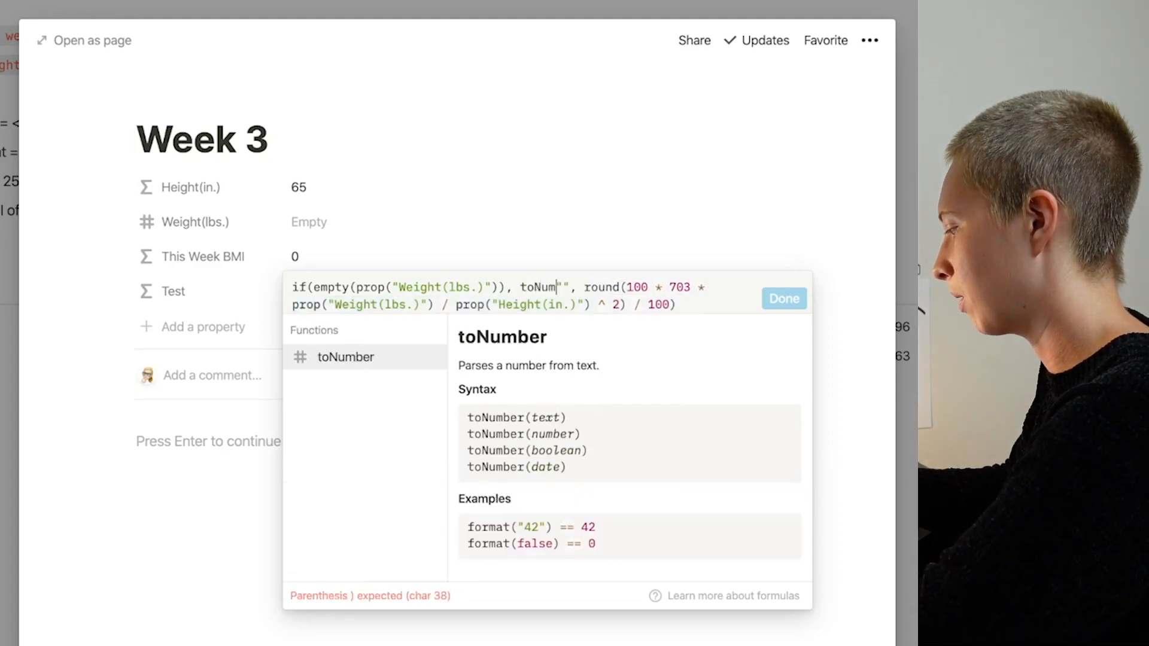
pyautogui.write(')')
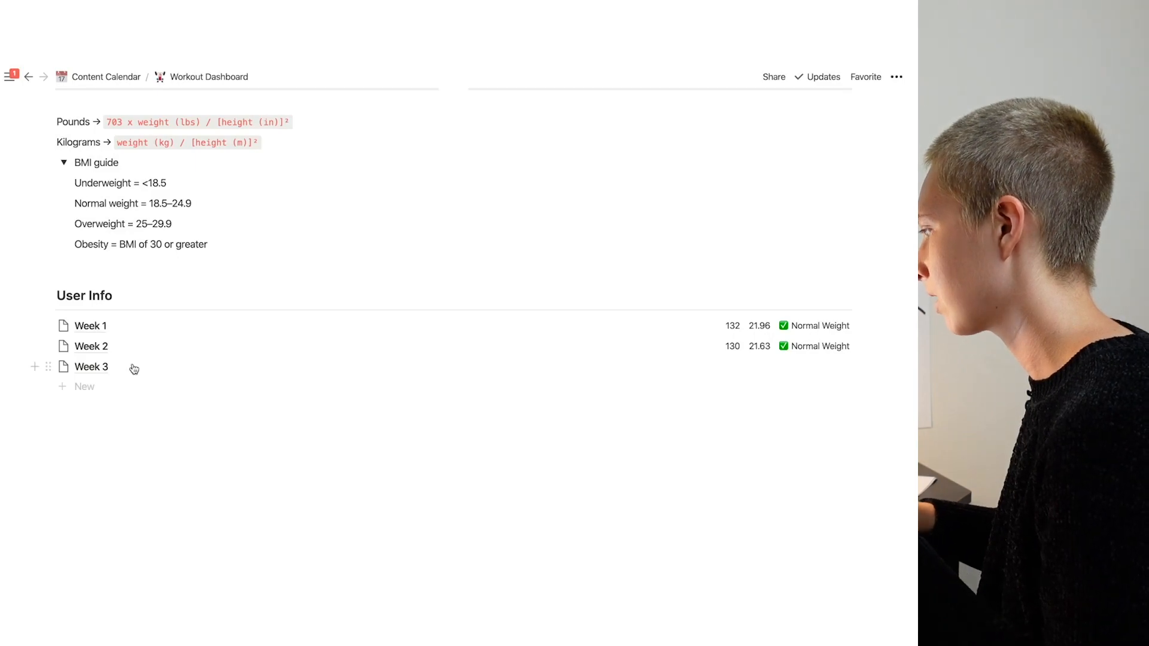
# Open the Week 3 entry and check its Weight(lbs.) field and Height(in.) formula
pyautogui.click(91, 367)
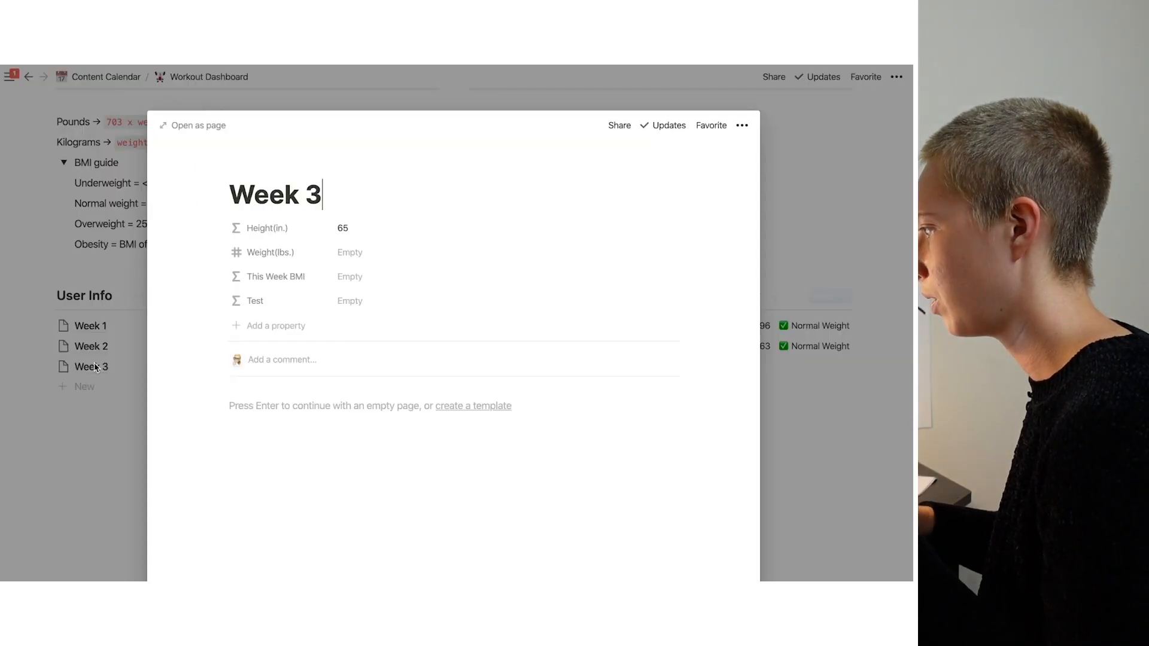
pyautogui.click(349, 261)
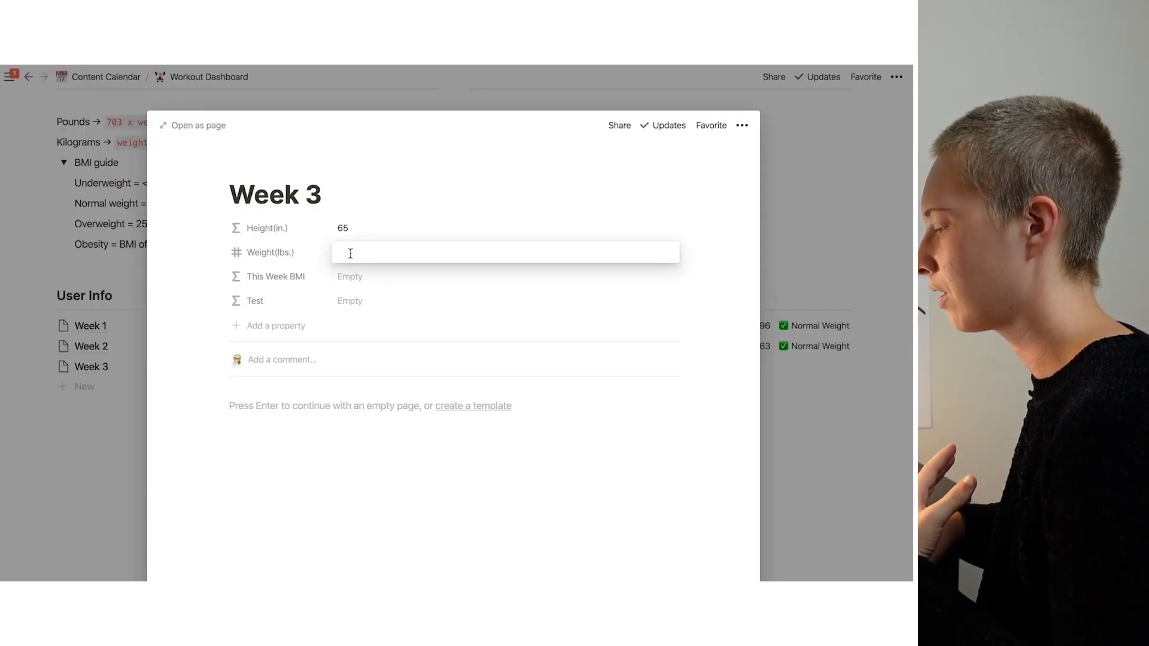
pyautogui.click(285, 240)
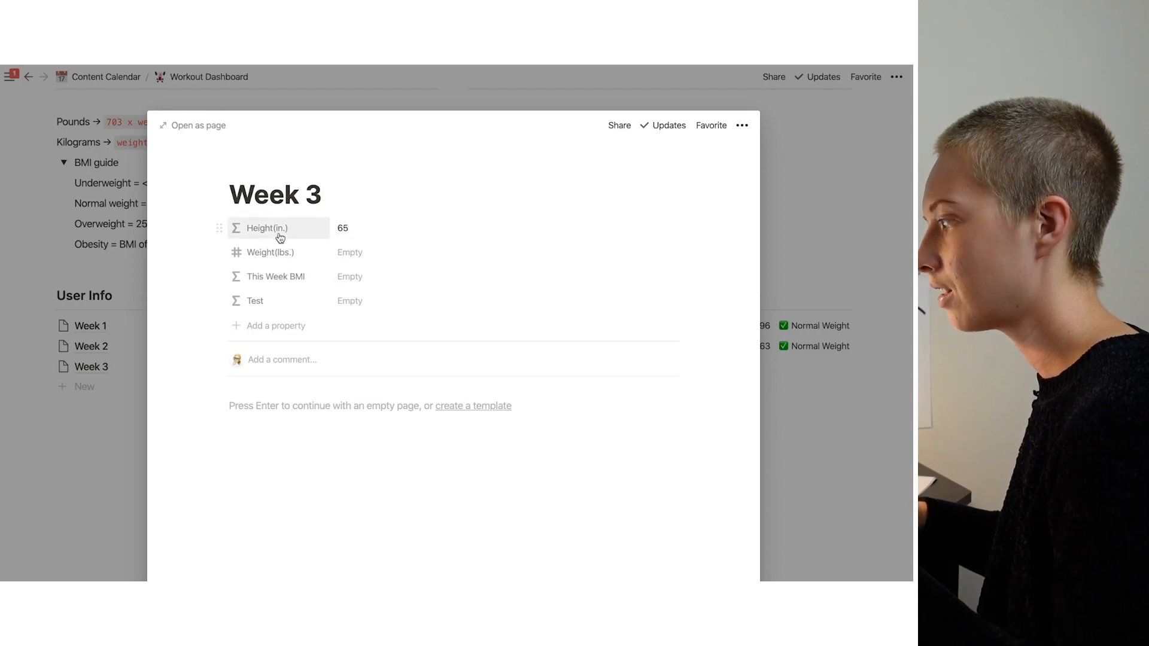
pyautogui.click(346, 230)
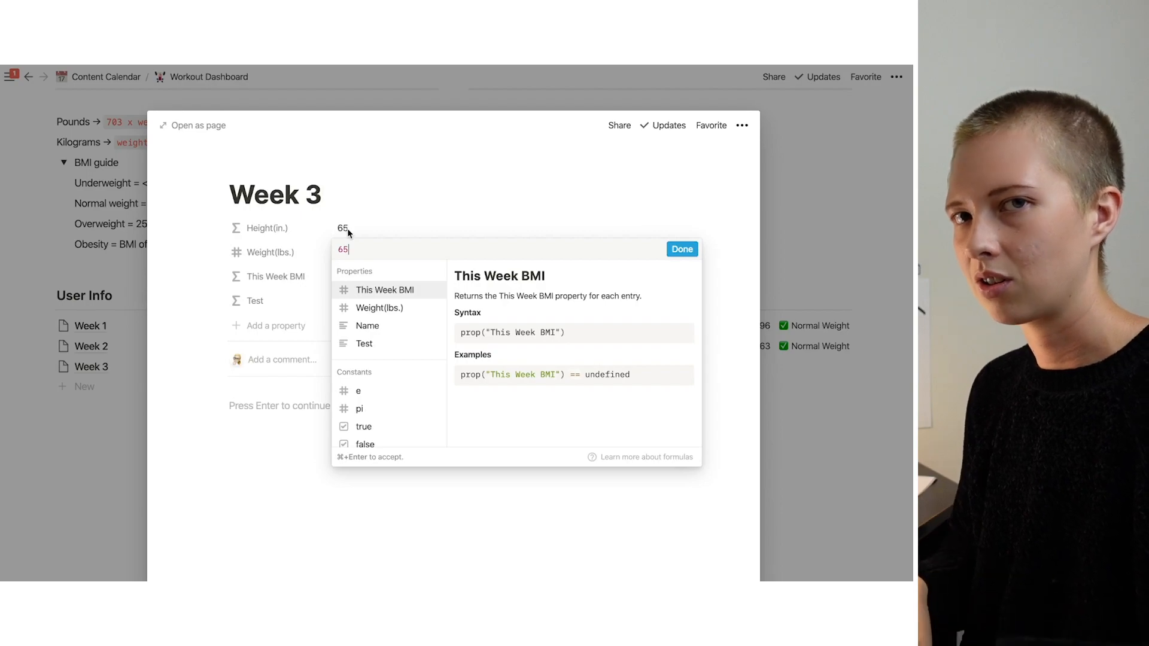
pyautogui.moveTo(349, 249); pyautogui.dragTo(329, 249)
pyautogui.click(314, 230)
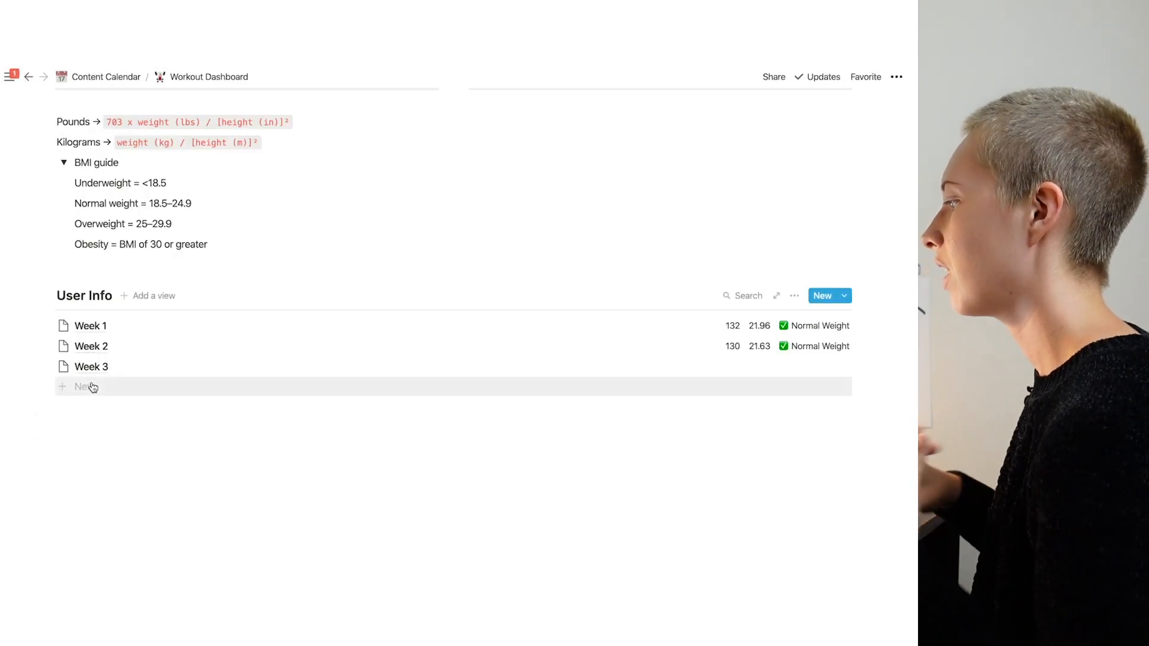
# Add a new entry named Week 4 to the User Info list and close it
pyautogui.click(85, 386)
pyautogui.write('Week 4')
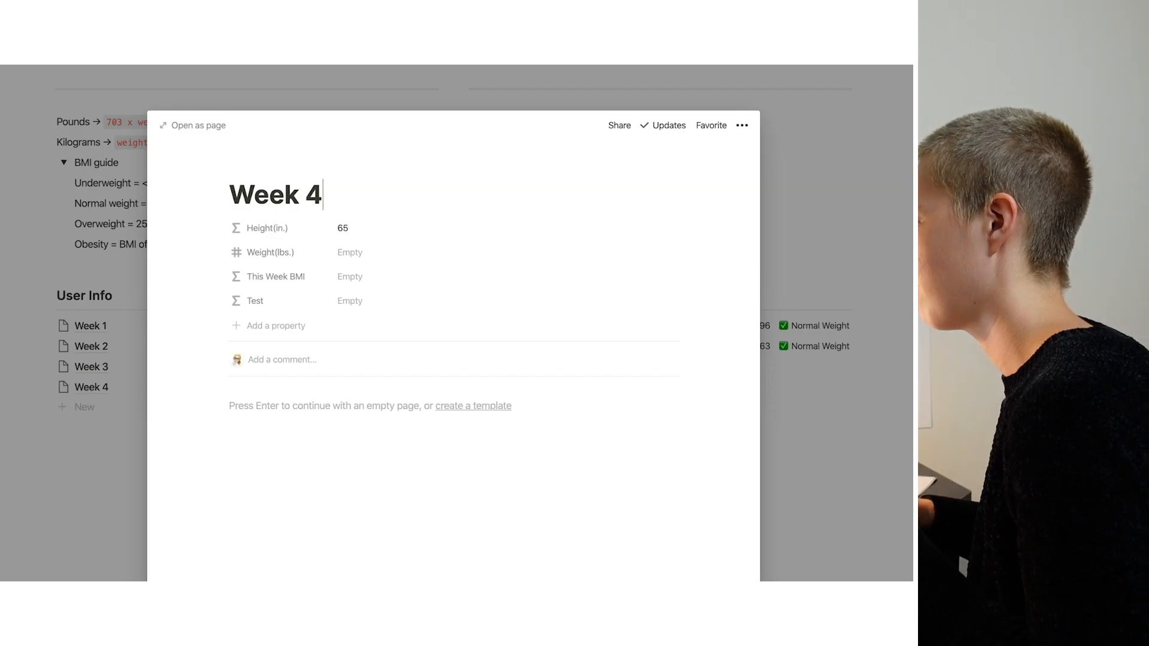
pyautogui.click(64, 326)
# Open the Week 2 entry and review its This Week BMI formula and Test value
pyautogui.click(91, 346)
pyautogui.click(352, 277)
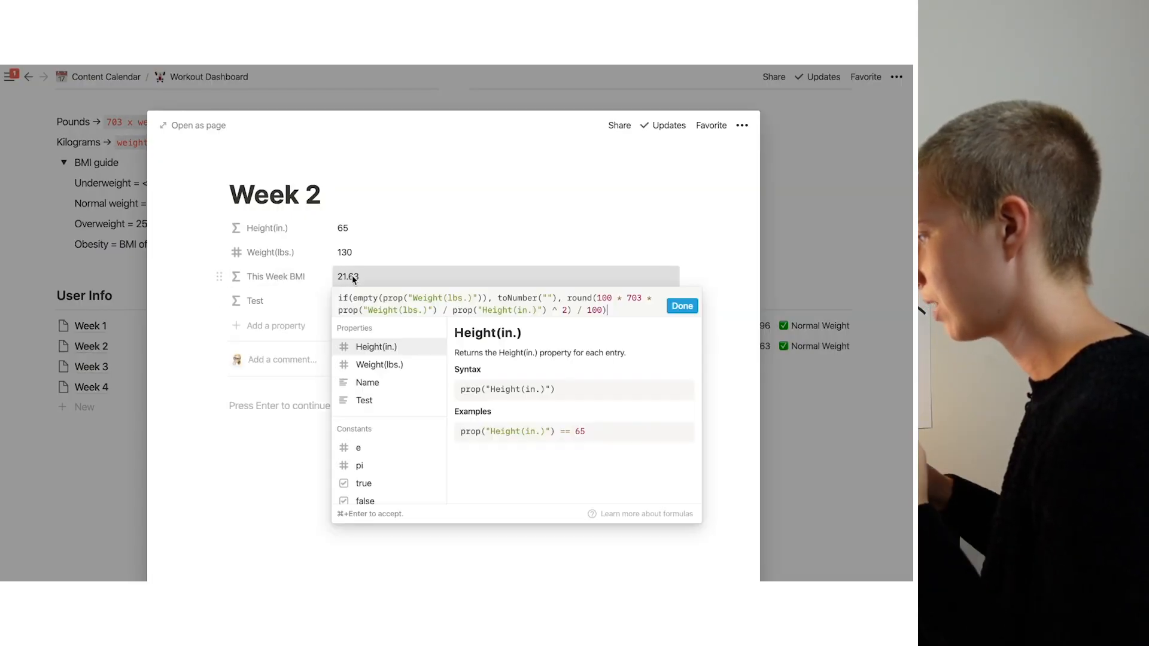
pyautogui.click(449, 261)
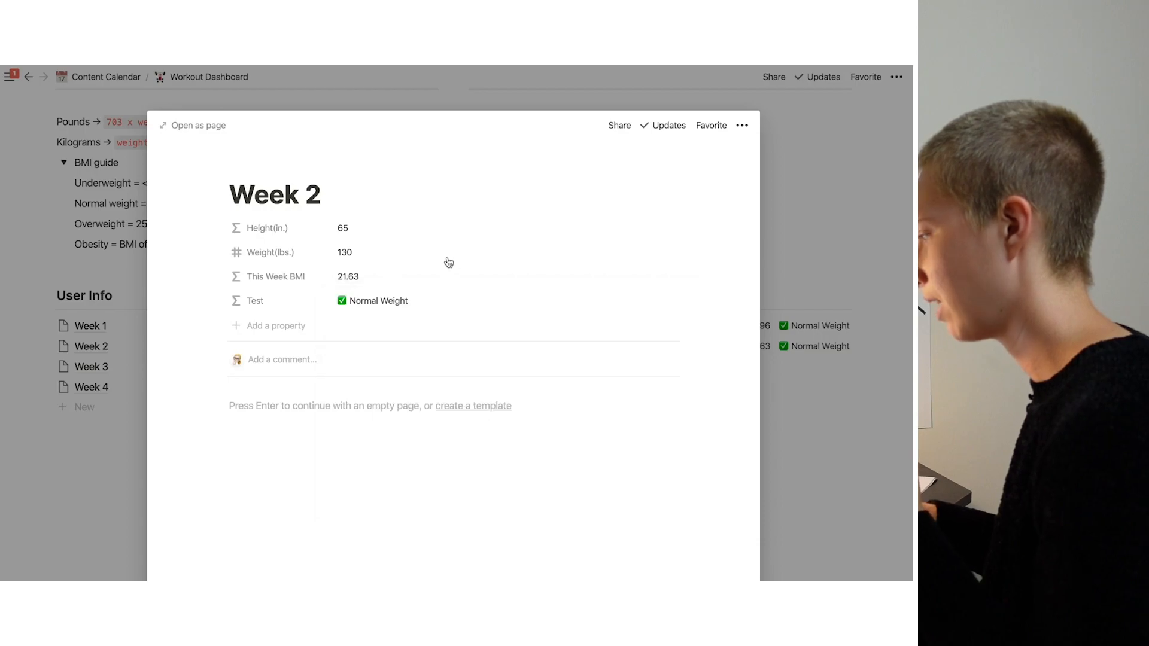
pyautogui.click(383, 303)
pyautogui.click(383, 303)
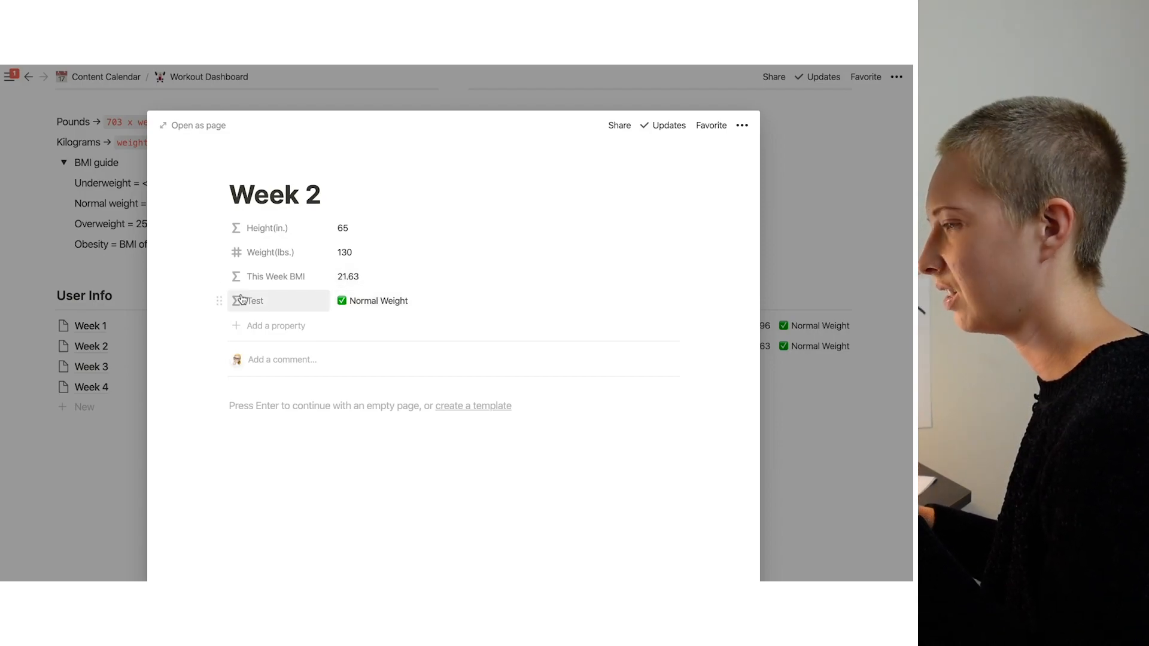
# Wrap Week 2's This Week BMI formula, round(100 * 703 * prop("Weight(lbs.)") / prop("Height(in.)") ^ 2) / 100, in format( ) and save it
pyautogui.click(405, 300)
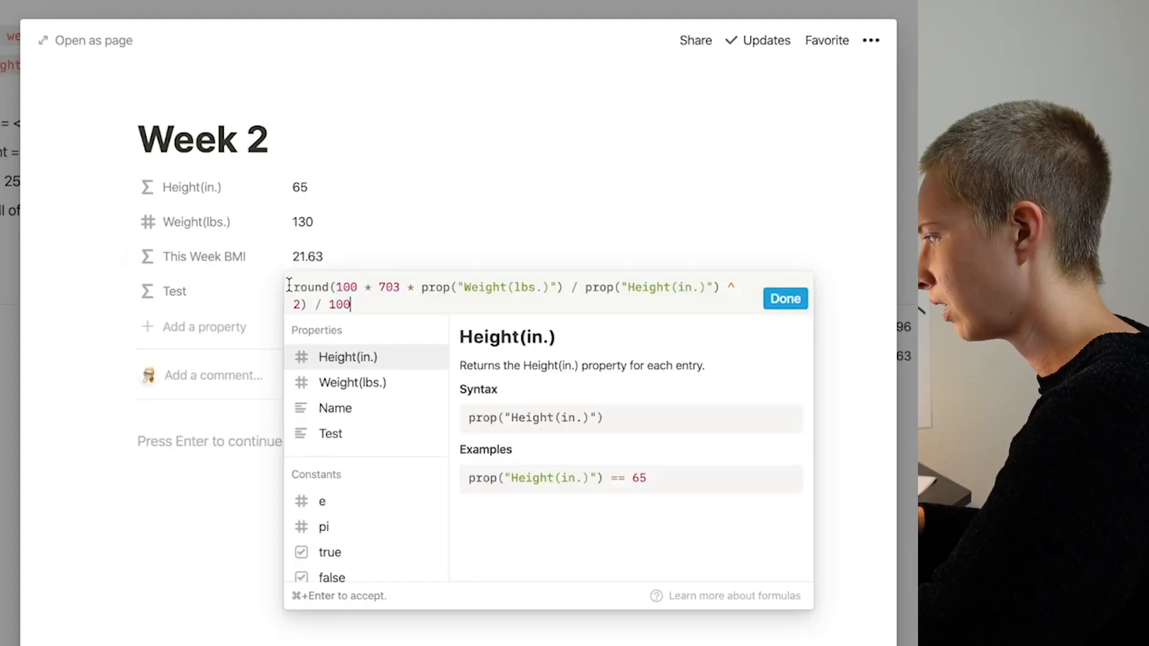
pyautogui.click(295, 291)
pyautogui.write('format(')
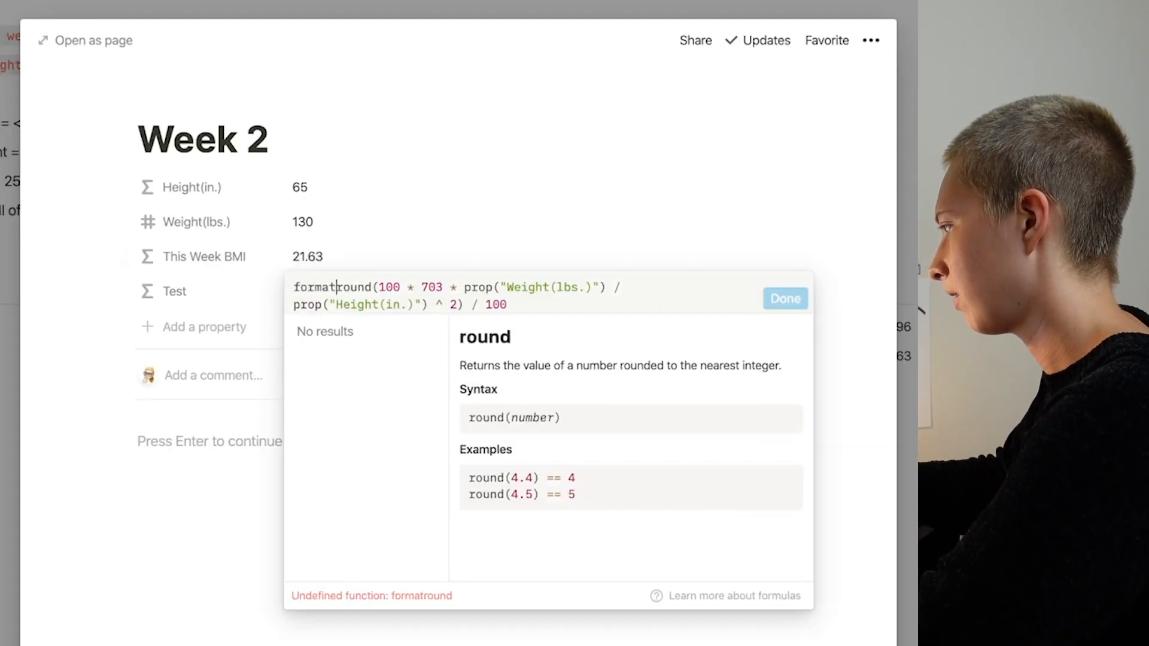
pyautogui.click(574, 309)
pyautogui.write(')')
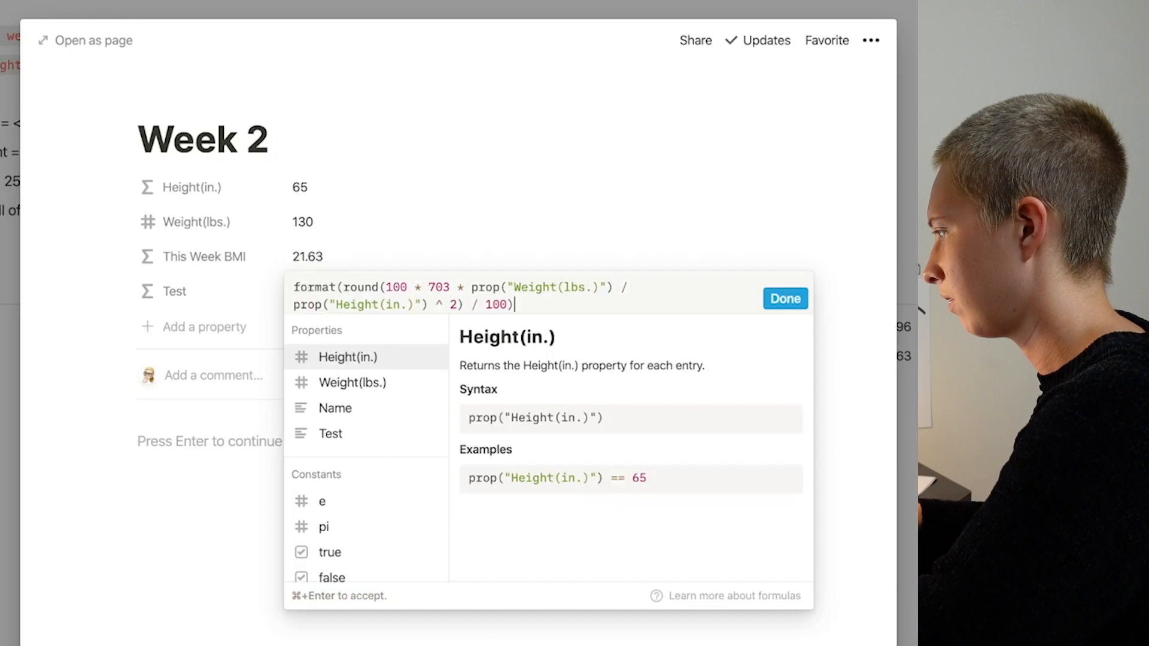
pyautogui.click(784, 298)
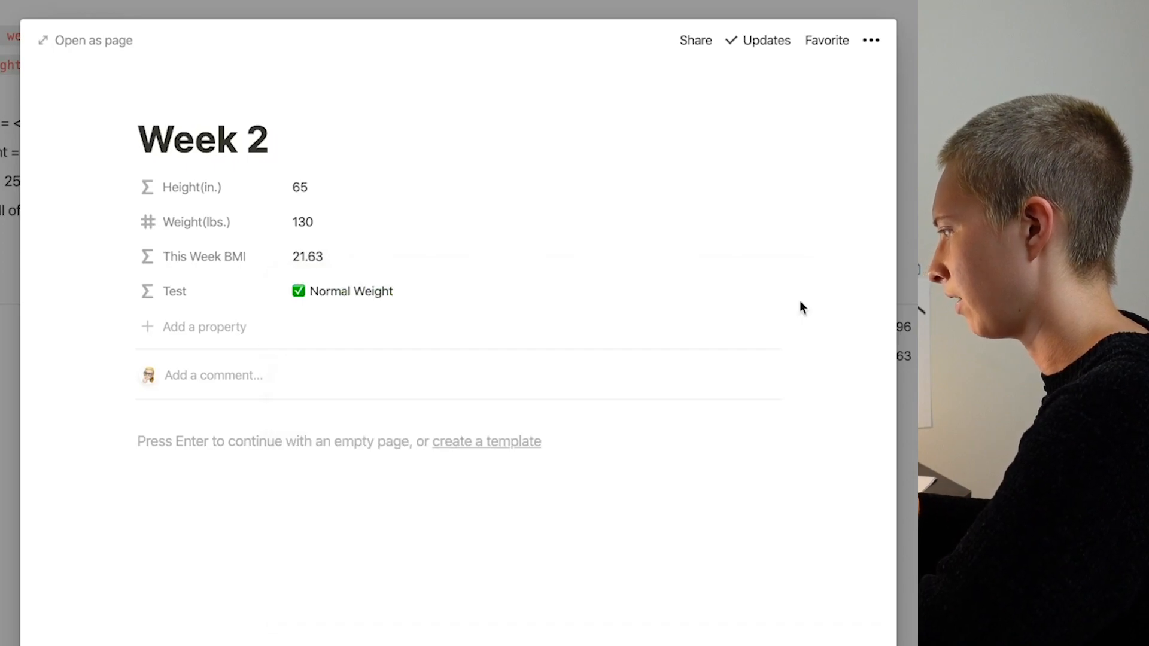
# Strip the wording from the Test formula's result strings, keeping only the symbols ↓, ✅, ↑ and ↑↑, and save it
pyautogui.click(365, 297)
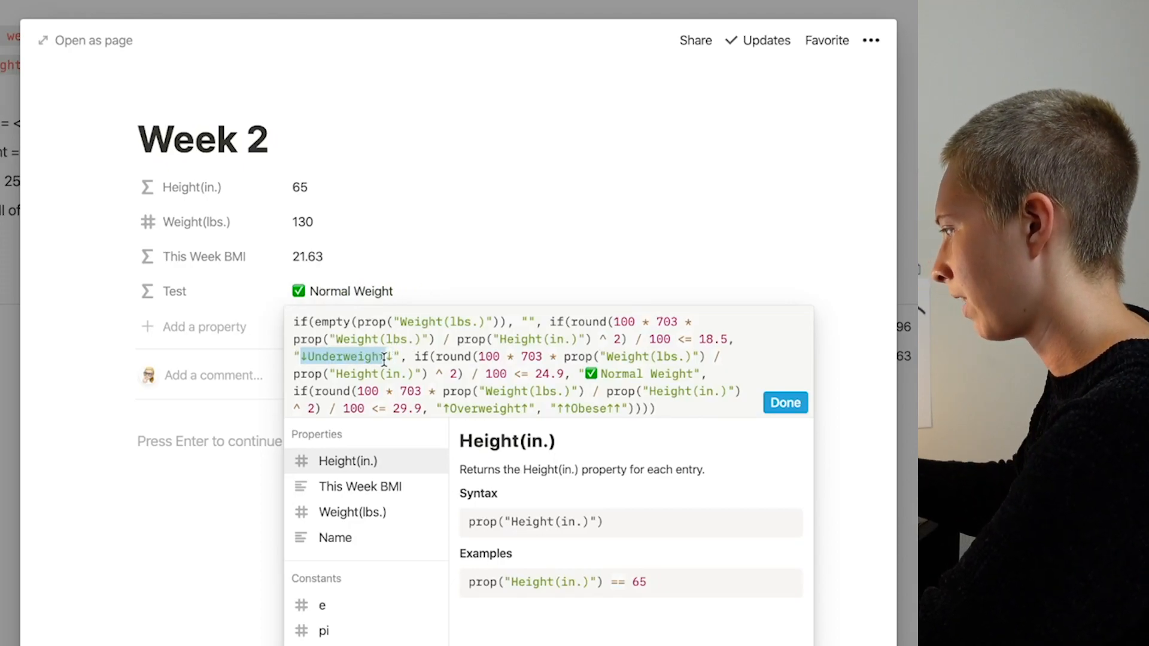
pyautogui.press('BackSpace')
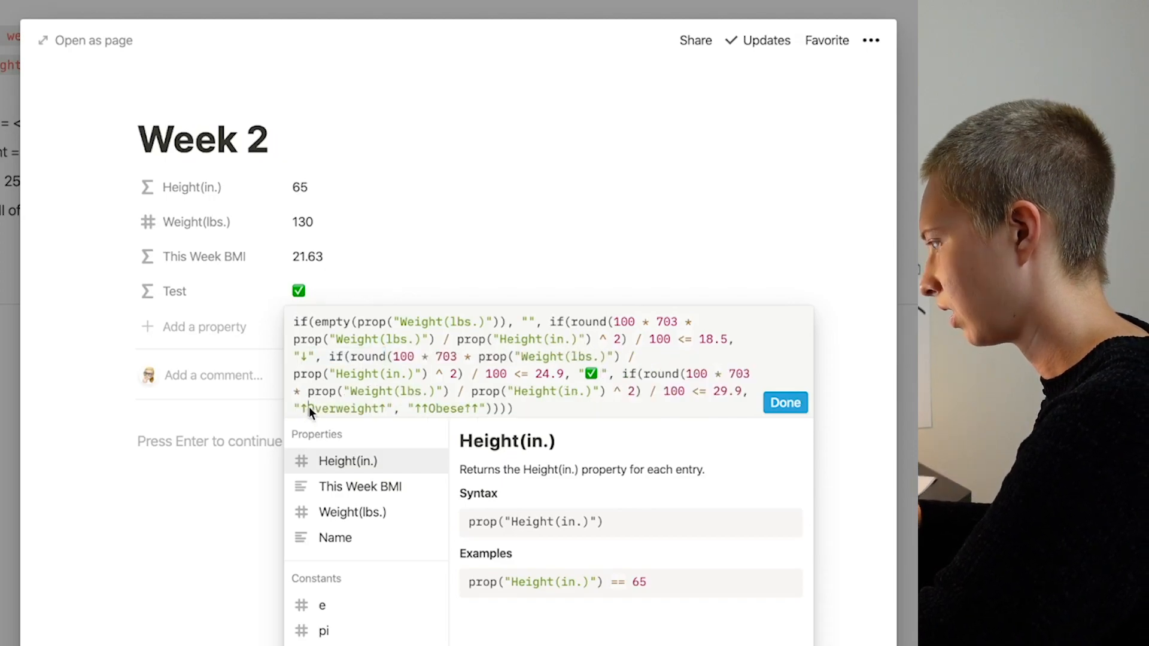
pyautogui.press('BackSpace')
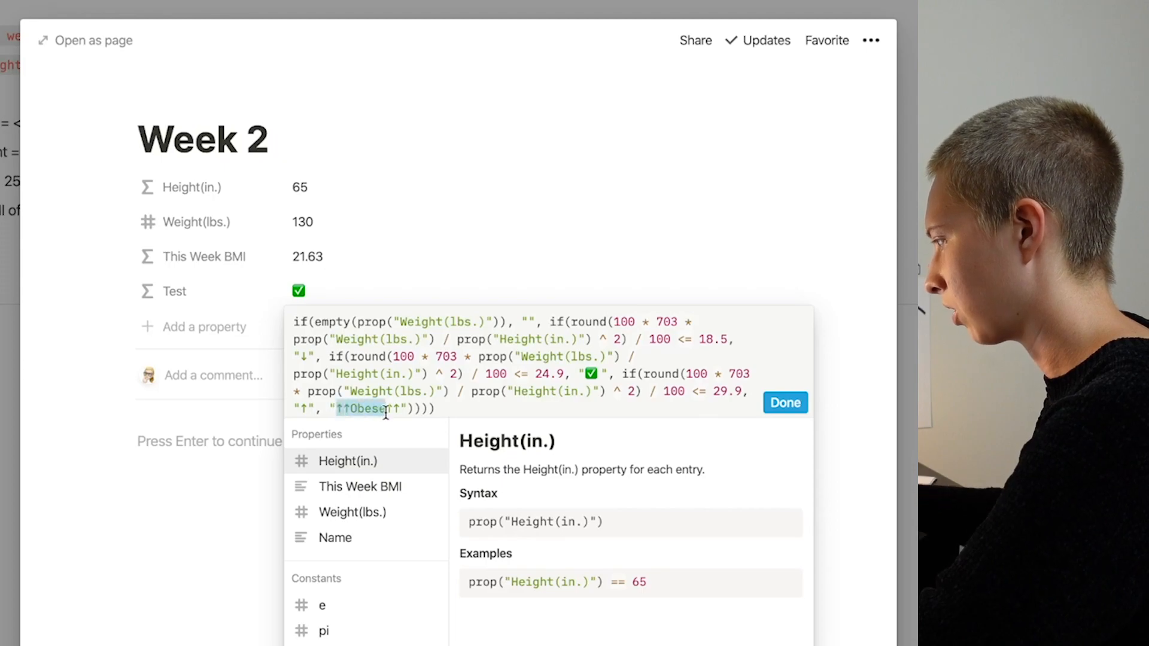
pyautogui.press('BackSpace')
pyautogui.click(808, 399)
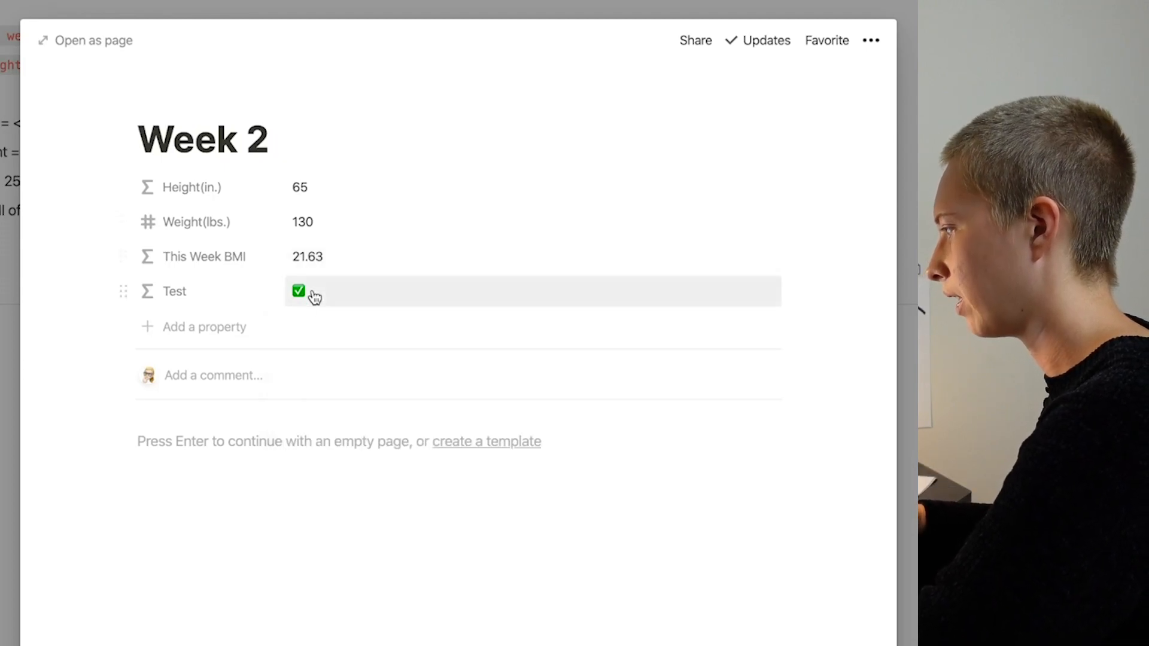
# Copy the entire formula of the This Week BMI property
pyautogui.click(313, 291)
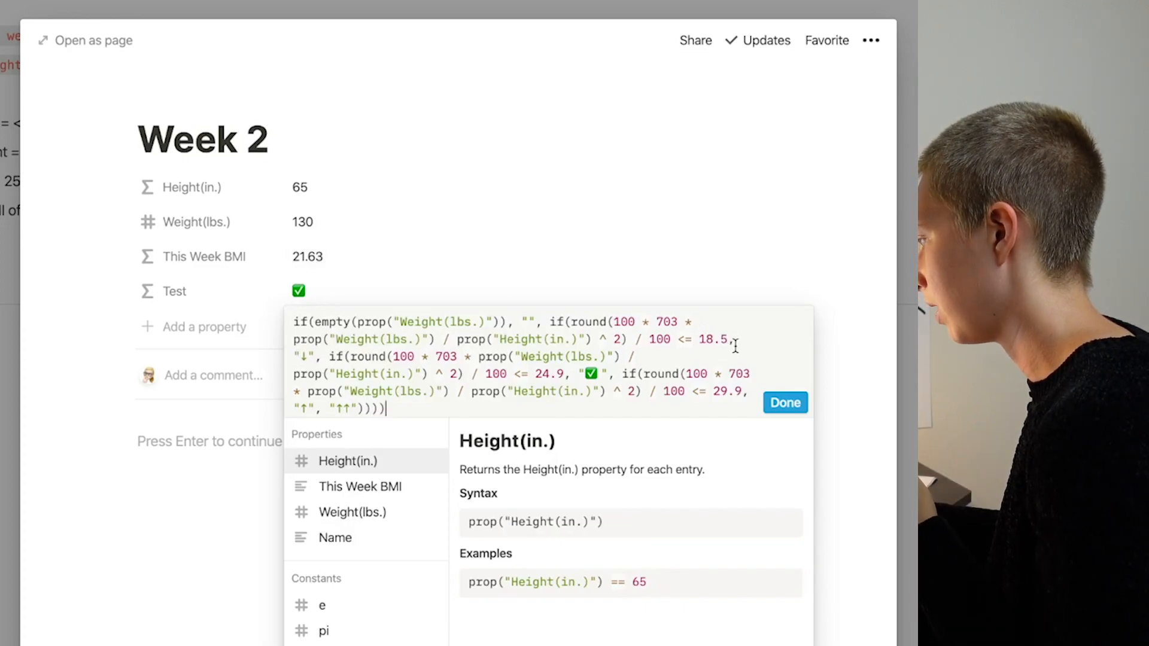
pyautogui.moveTo(734, 341); pyautogui.dragTo(317, 358)
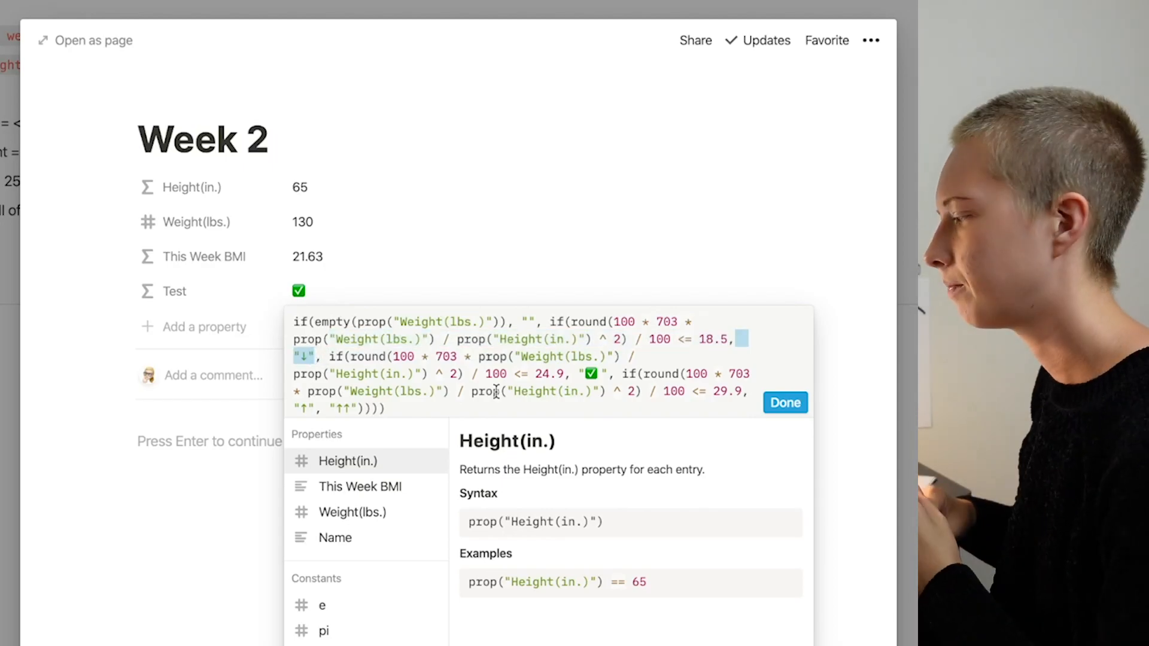
pyautogui.click(318, 259)
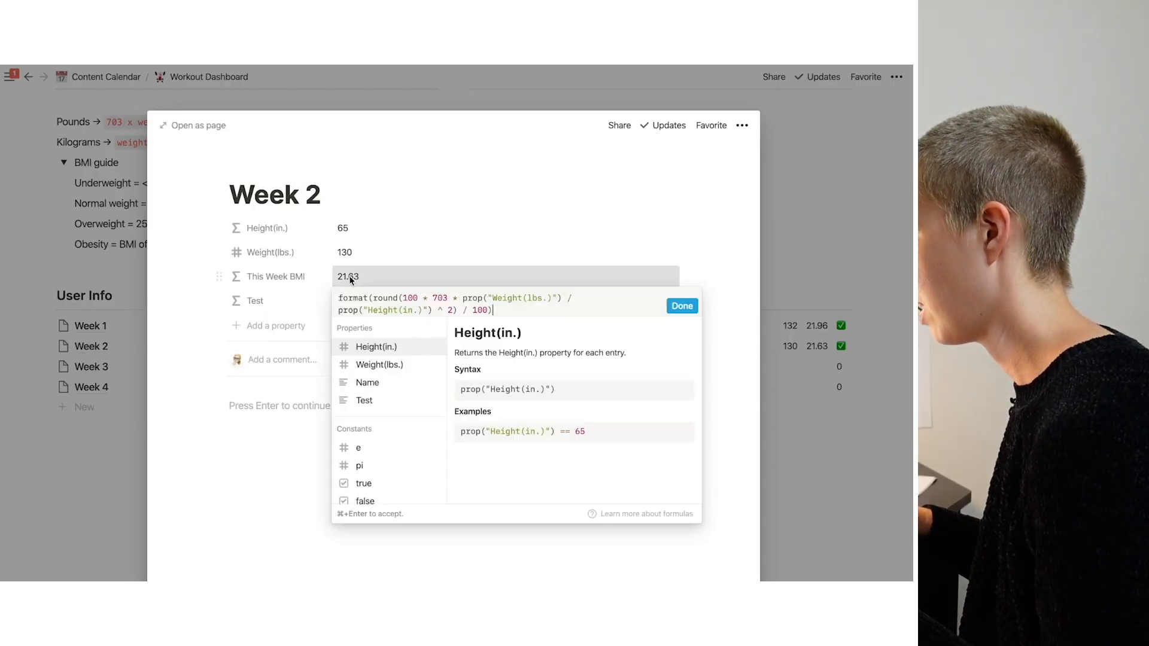
pyautogui.click(314, 258)
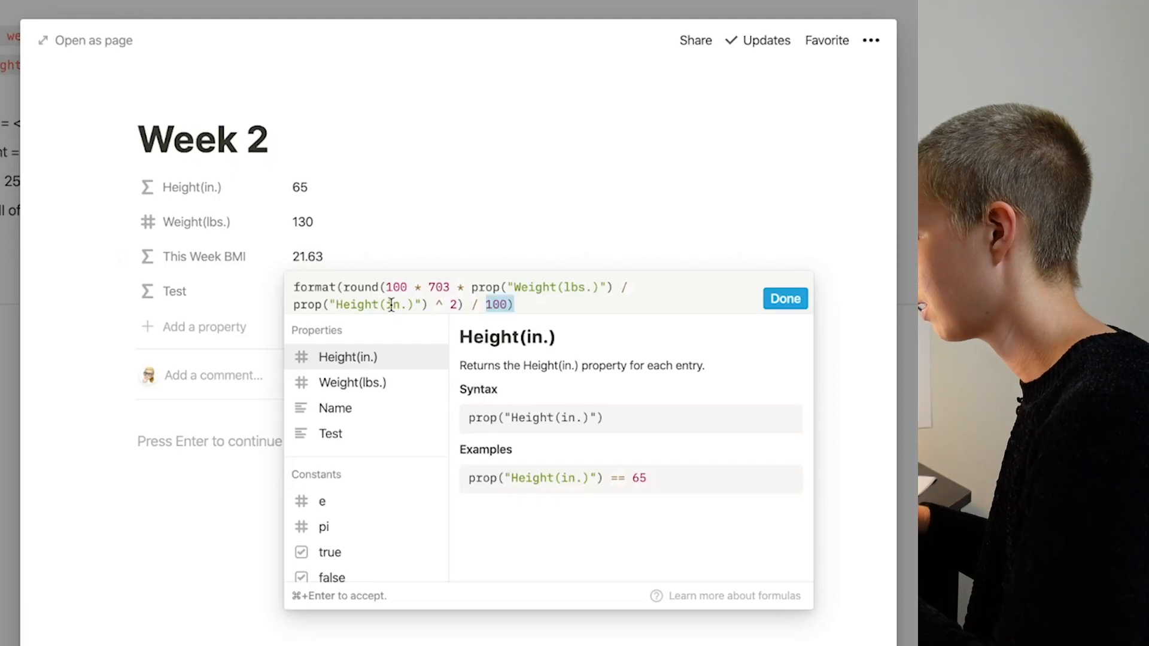
pyautogui.press('super+a')
# In the Test formula, insert format(round(100 * 703 * prop("Weight(lbs.)") / prop("Height(in.)") ^ 2) / 100) + before the "↓" result
pyautogui.write('if(empty(prop("Weight(lbs.)")), "", if(round(100 * 703 * prop("Weight(lbs.)") / prop("Height(in.)") ^ 2) / 100 <= 18.5, "↓", if(round(100 * 703 * prop("Weight(lbs.)") / prop("Height(in.)") ^ 2) / 100 <= 24.9, "✅", if(round(100 * 703 * prop("Weight(lbs.)") / prop("Height(in.)") ^ 2) / 100 <= 29.9, "↑", "↑↑"))))')
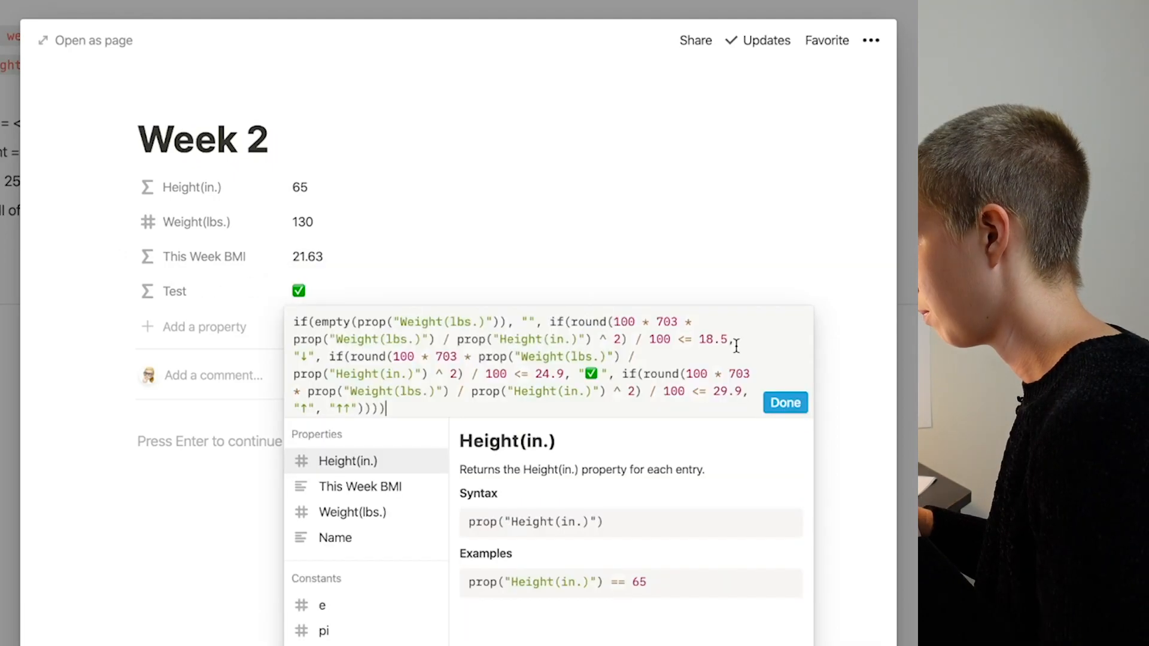
pyautogui.moveTo(735, 338); pyautogui.dragTo(315, 354)
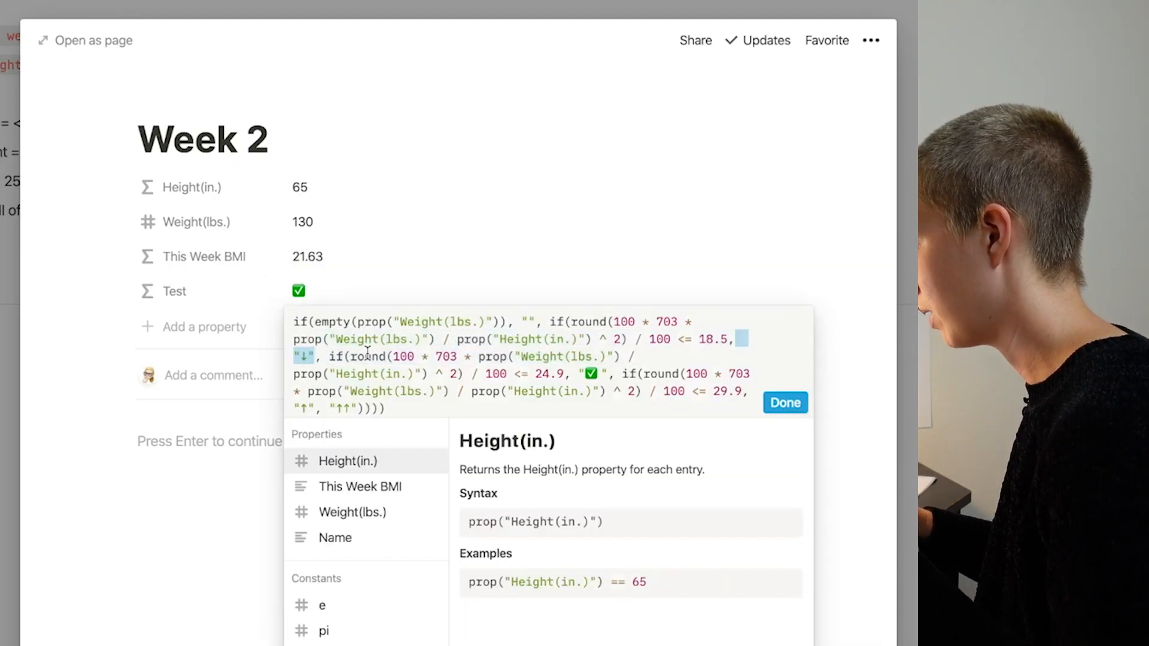
pyautogui.click(737, 339)
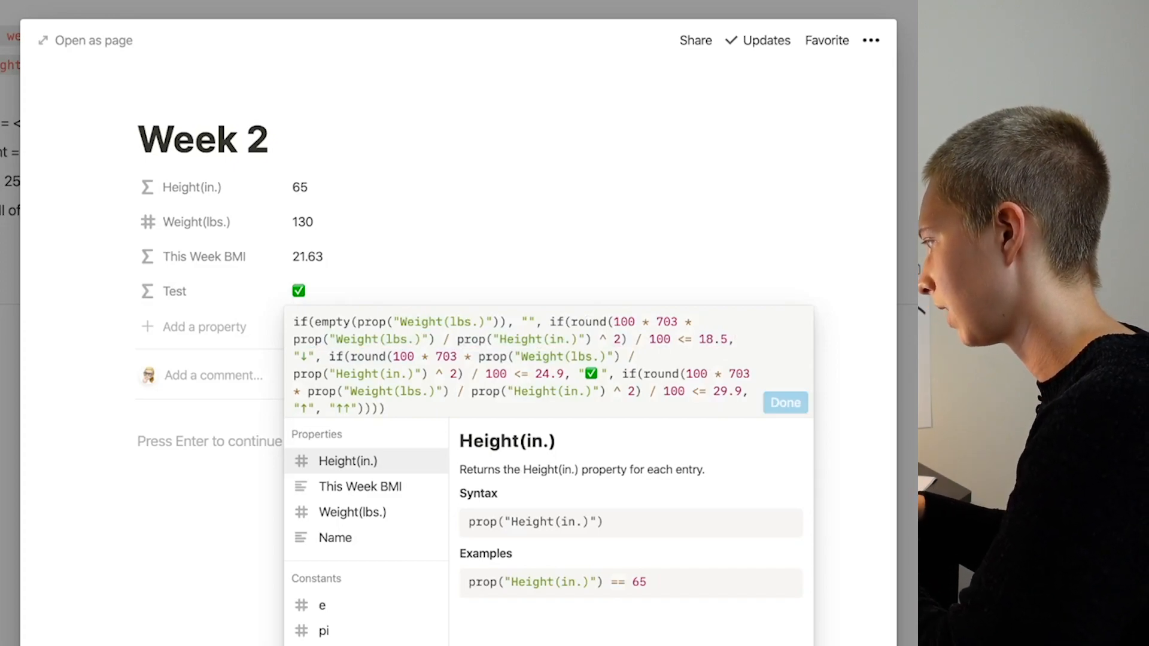
pyautogui.write('format(round(100 * 703 * prop("Weight(lbs.)") / prop("Height(in.)") ^ 2) / 100)')
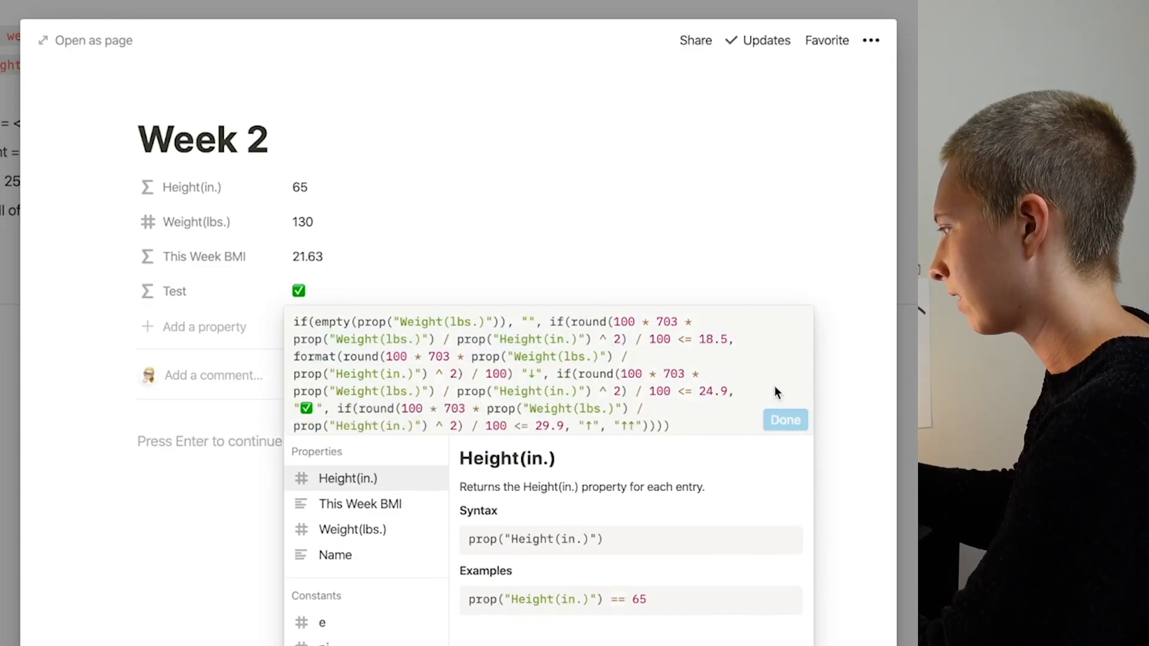
pyautogui.write('+')
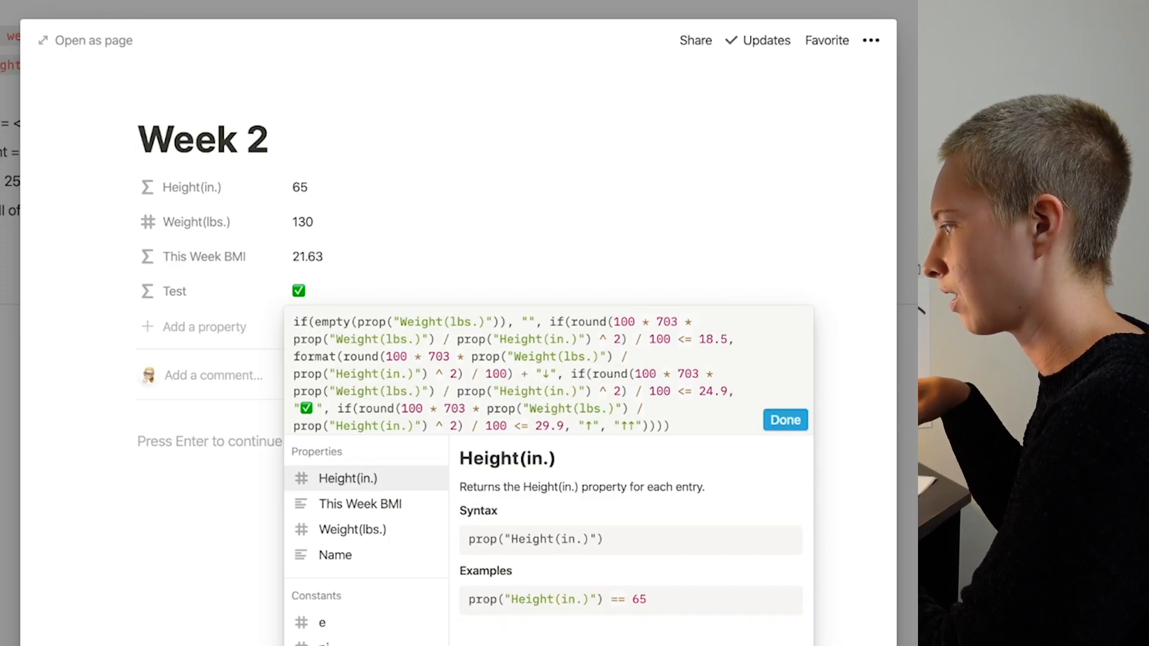
# Insert the same formatted BMI expression and a + before the "✅" result, and add a leading space inside the ✅ and ↓ strings
pyautogui.moveTo(294, 357); pyautogui.dragTo(558, 376)
pyautogui.hotkey('ctrl', 'c')
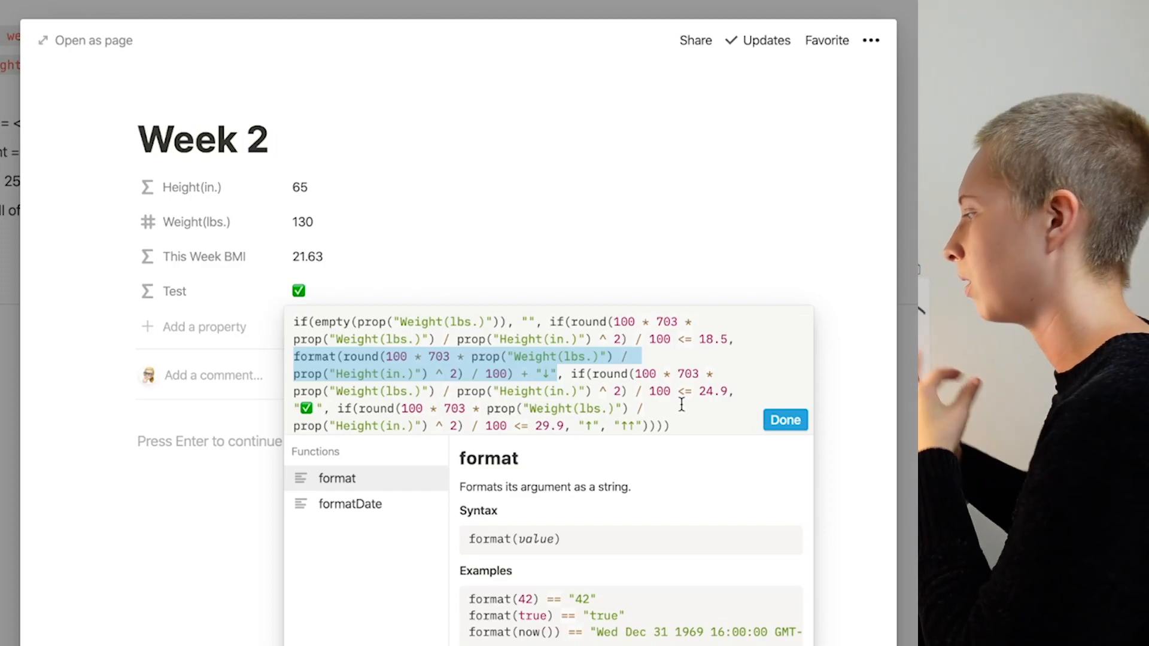
pyautogui.click(737, 392)
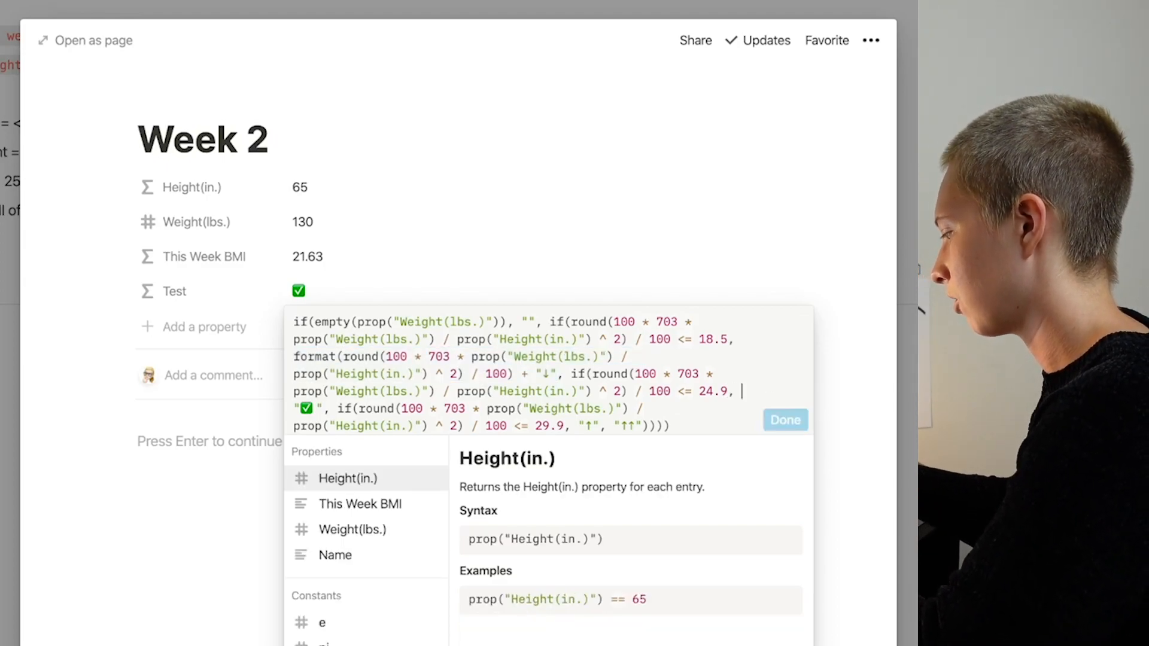
pyautogui.hotkey('ctrl', 'v')
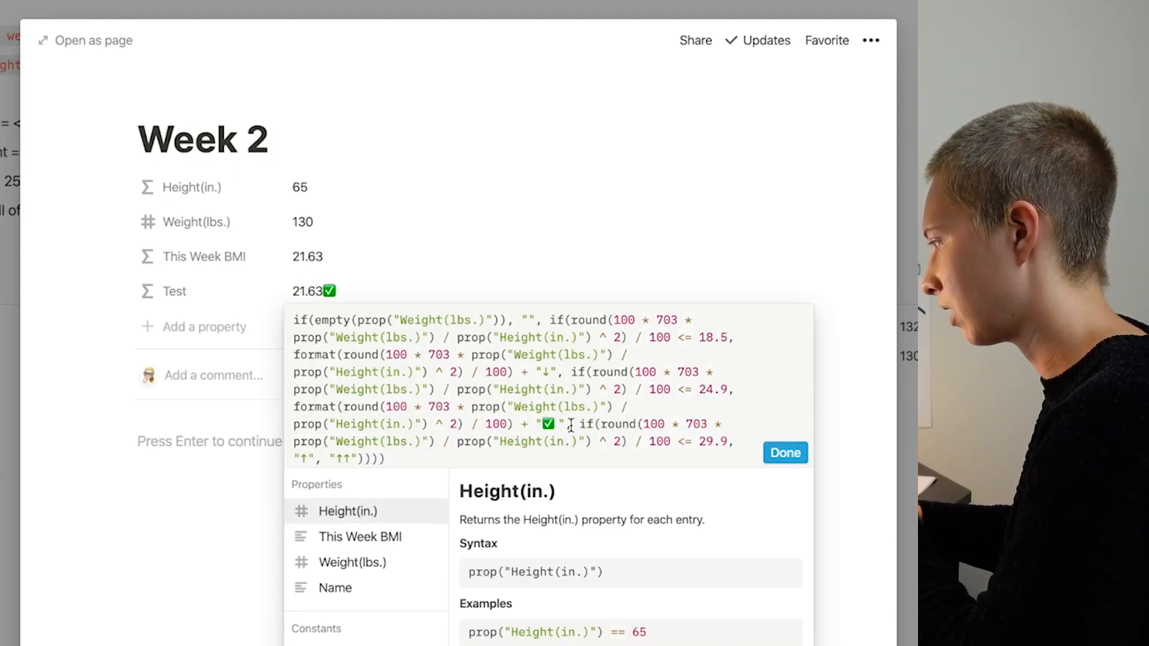
pyautogui.click(542, 424)
pyautogui.click(542, 372)
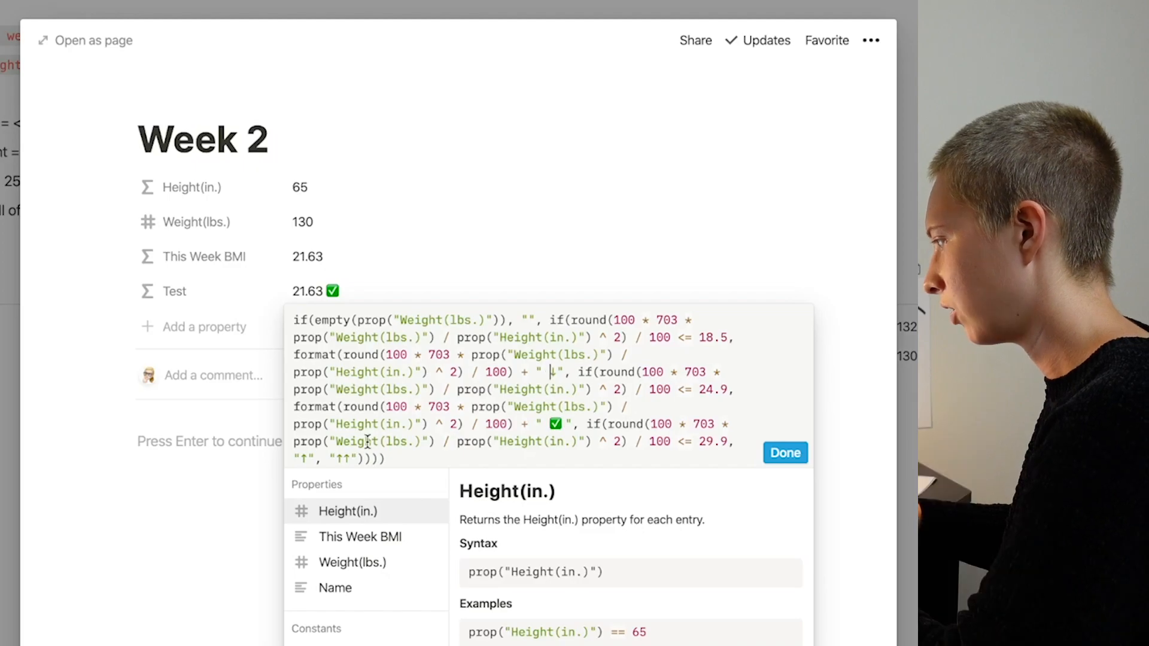
# Prepend the formatted BMI expression and + to the "↑" and "↑↑" results with leading spaces in both strings, and apply the Test formula
pyautogui.click(293, 458)
pyautogui.hotkey('ctrl', 'v')
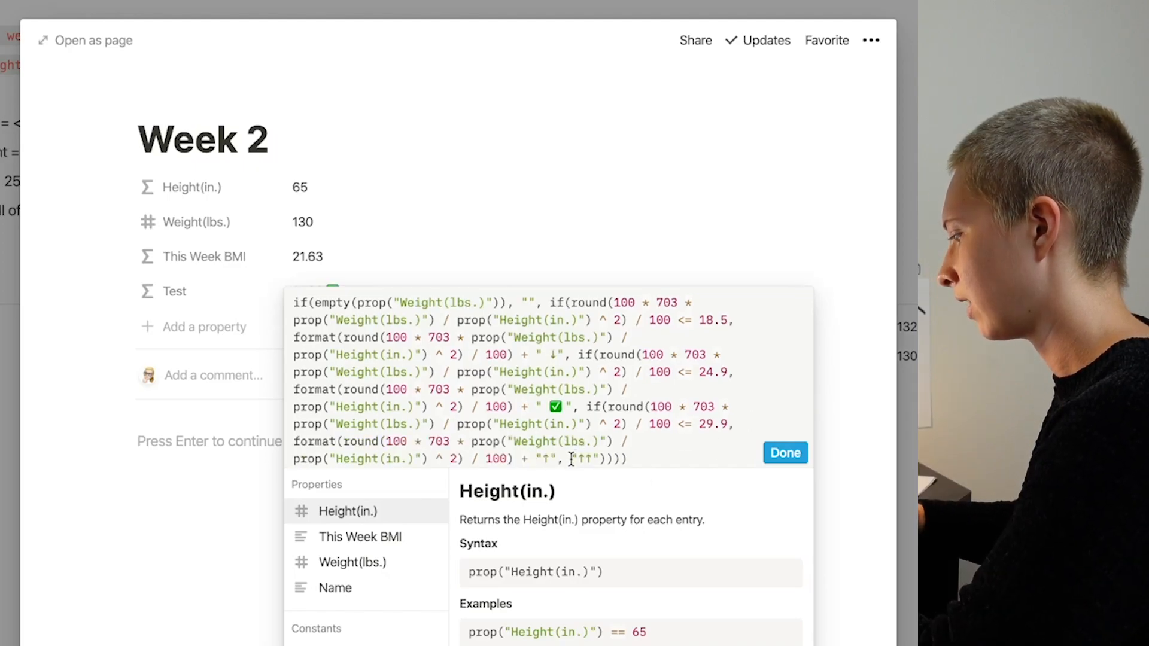
pyautogui.click(572, 459)
pyautogui.write('format(round(100 * 703 * prop("Weight(lbs.)") / prop("Height(in.)") ^ 2) / 100)')
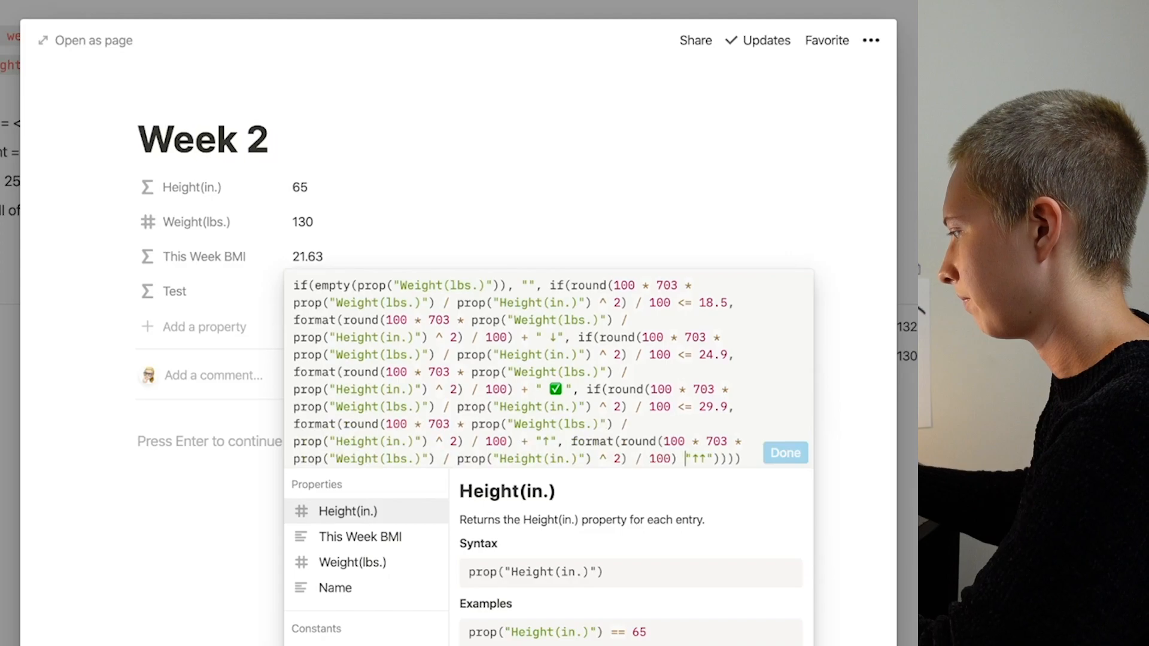
pyautogui.write('+')
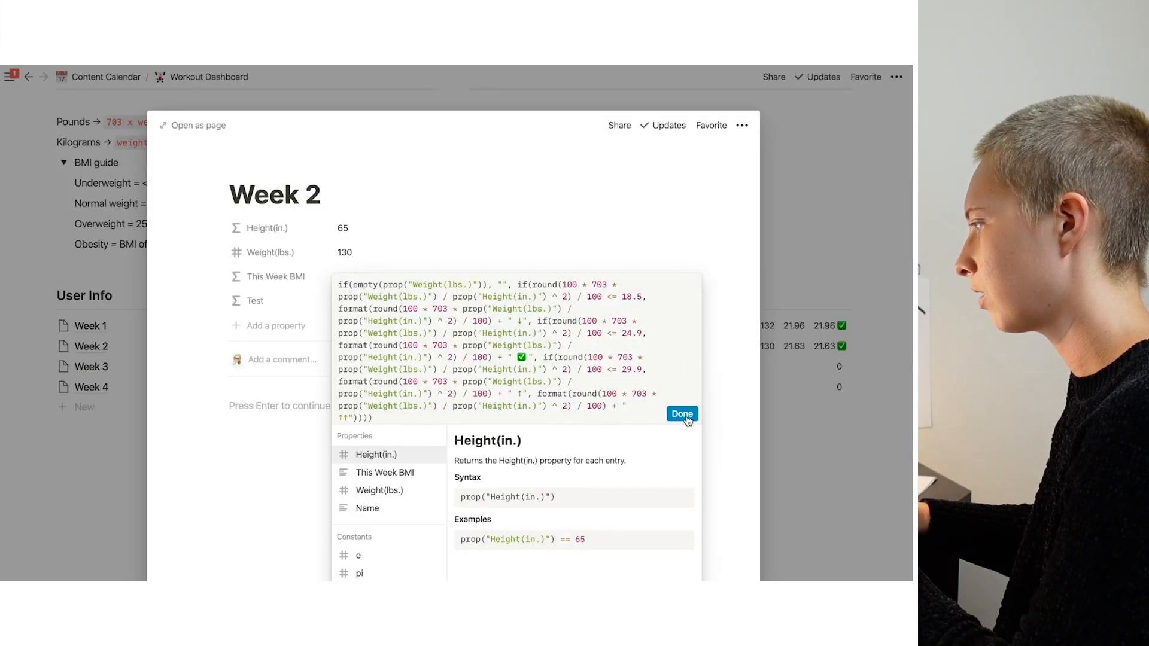
pyautogui.click(785, 453)
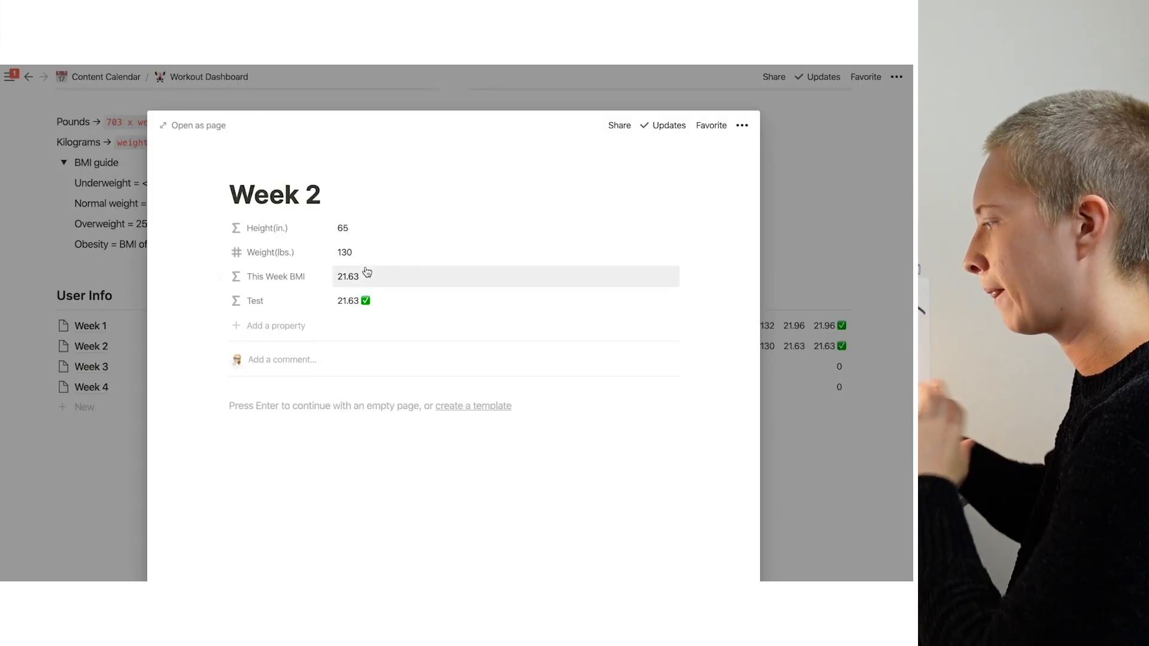
# Test the formula by trying Week 2 weights such as 110, 150 and 180 lbs
pyautogui.click(347, 252)
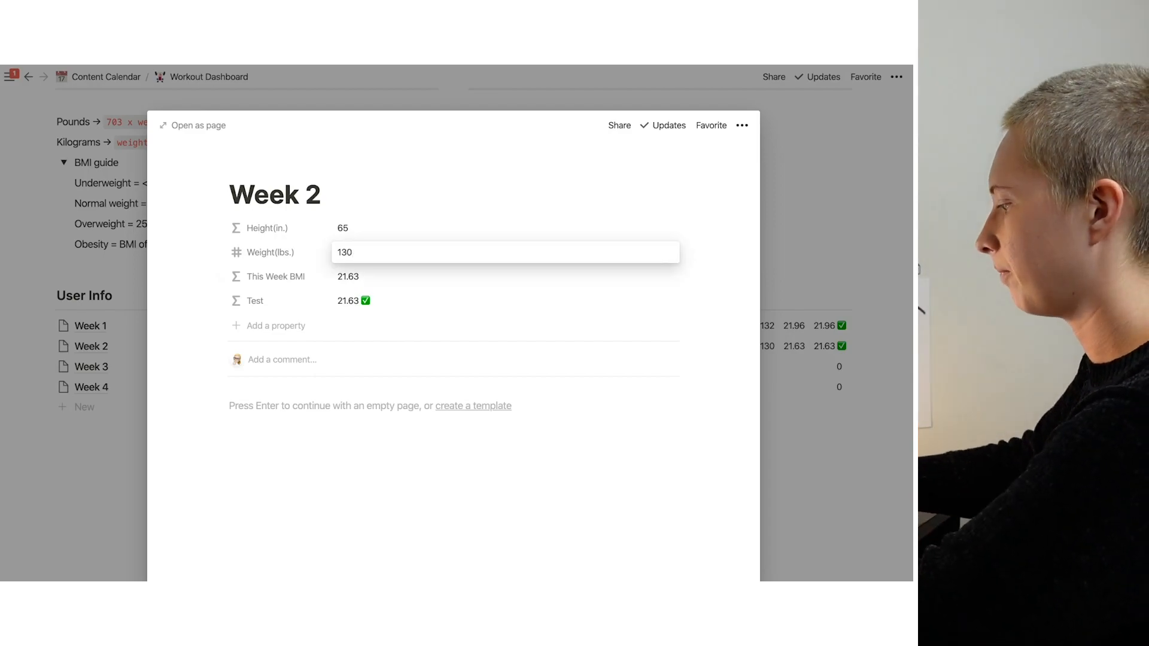
pyautogui.press('BackSpace')
pyautogui.press('BackSpace')
pyautogui.write('10')
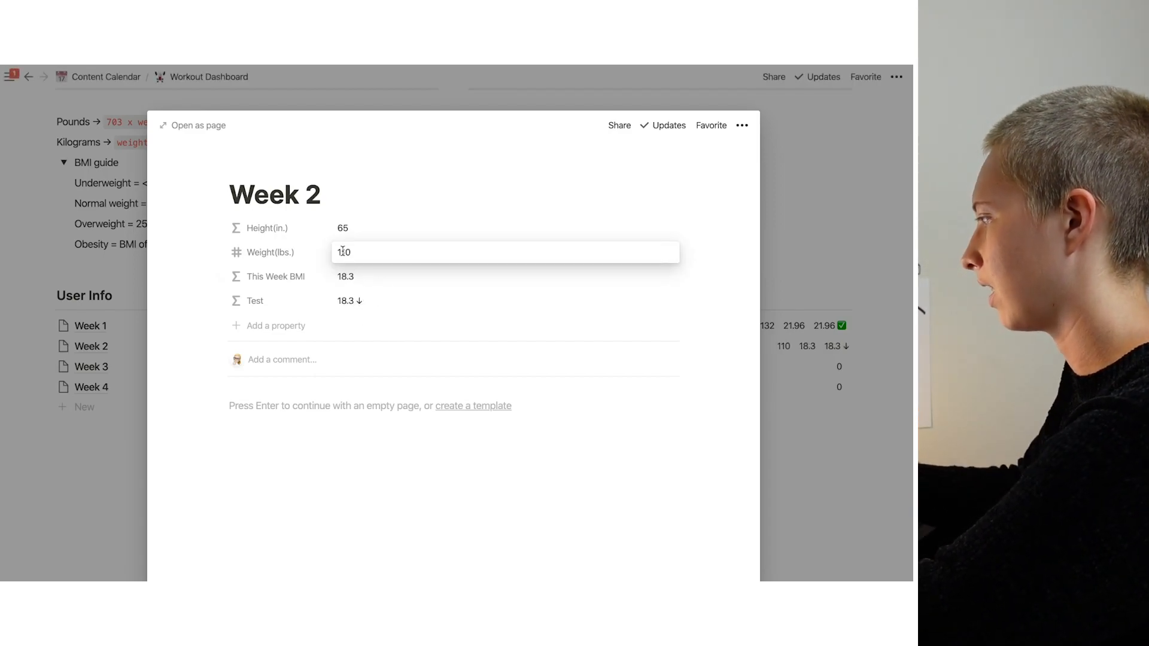
pyautogui.press('BackSpace')
pyautogui.press('BackSpace')
pyautogui.press('BackSpace')
pyautogui.write('132')
pyautogui.press('BackSpace')
pyautogui.press('BackSpace')
pyautogui.write('50')
pyautogui.press('BackSpace')
pyautogui.press('BackSpace')
pyautogui.write('80')
pyautogui.press('BackSpace')
pyautogui.press('BackSpace')
pyautogui.write('9')
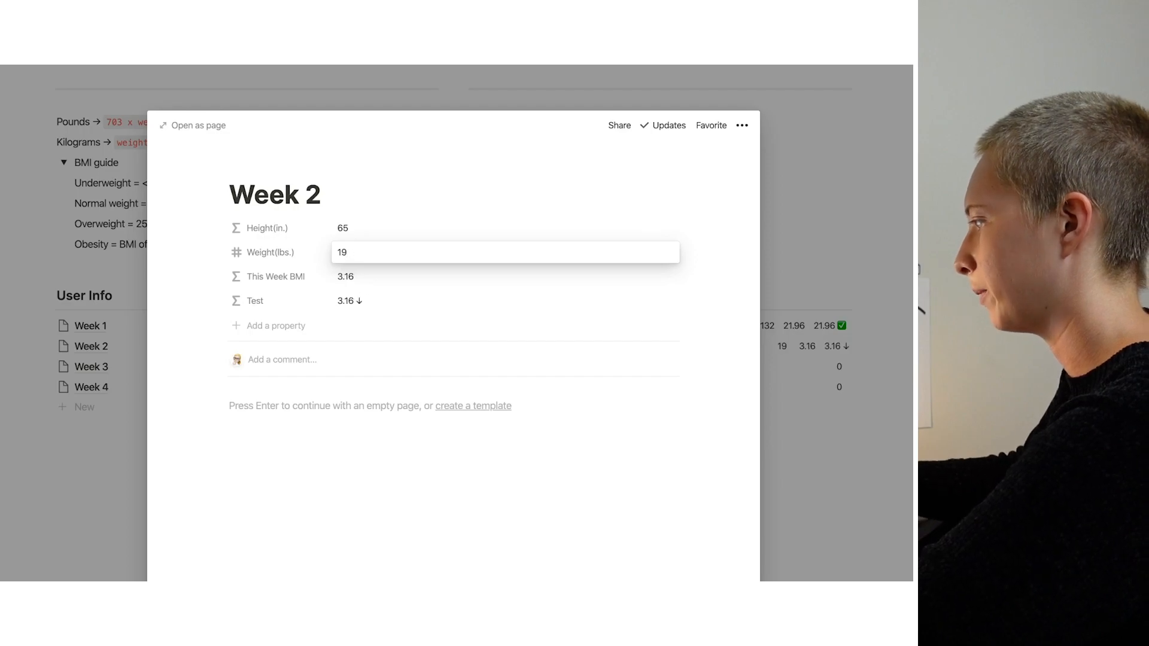
# Set Week 2's weight to 132 lbs
pyautogui.press('BackSpace')
pyautogui.write('32')
pyautogui.click(405, 233)
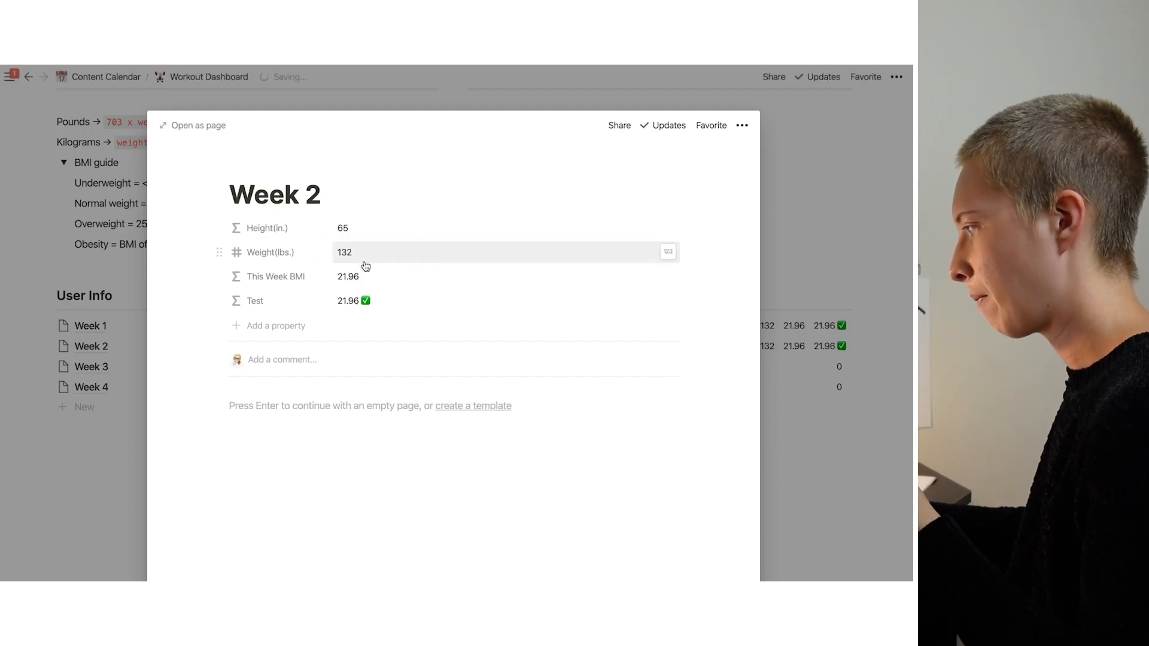
# Delete the This Week BMI property and rename the Test property as This Week's BMI
pyautogui.click(365, 301)
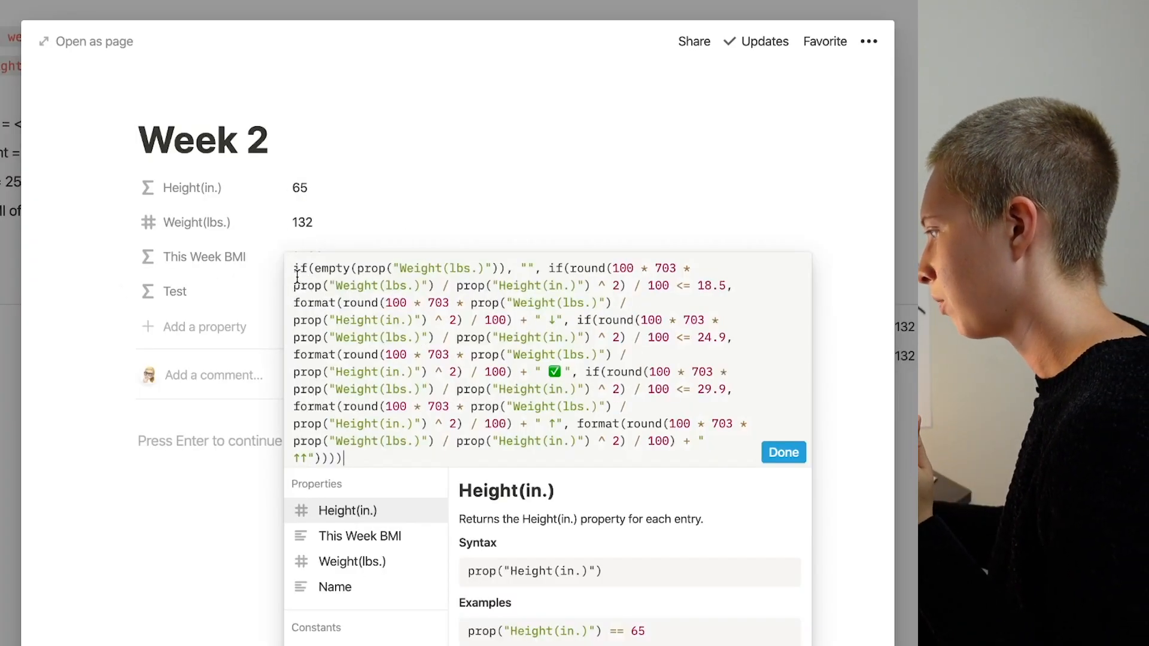
pyautogui.moveTo(295, 271); pyautogui.dragTo(524, 272)
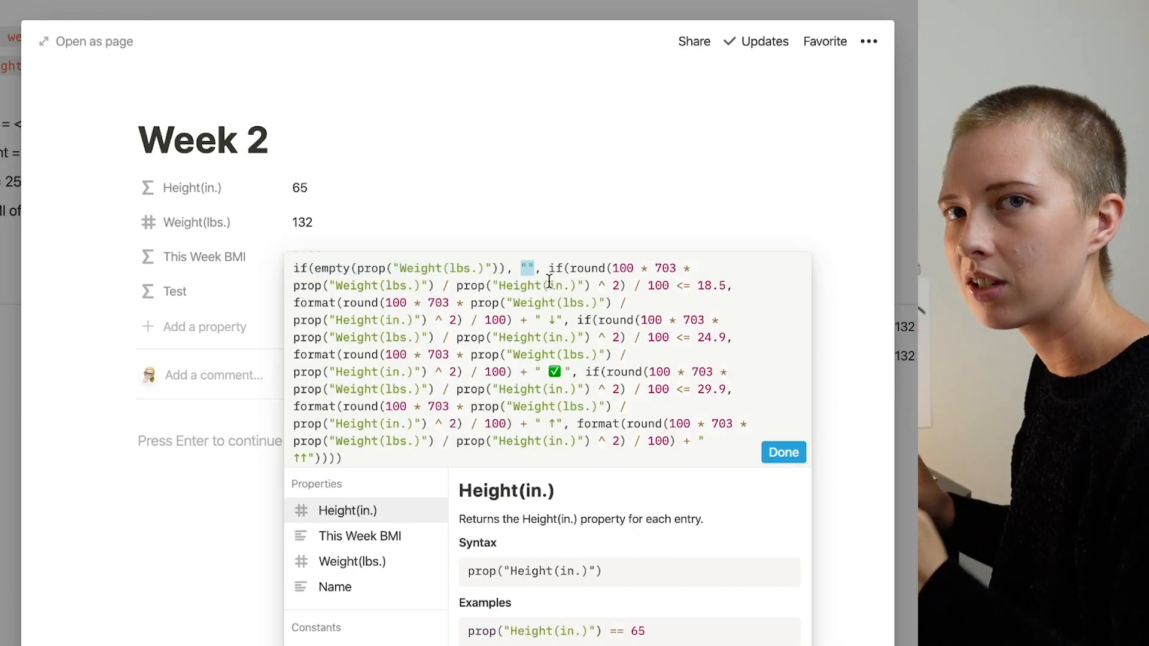
pyautogui.click(220, 271)
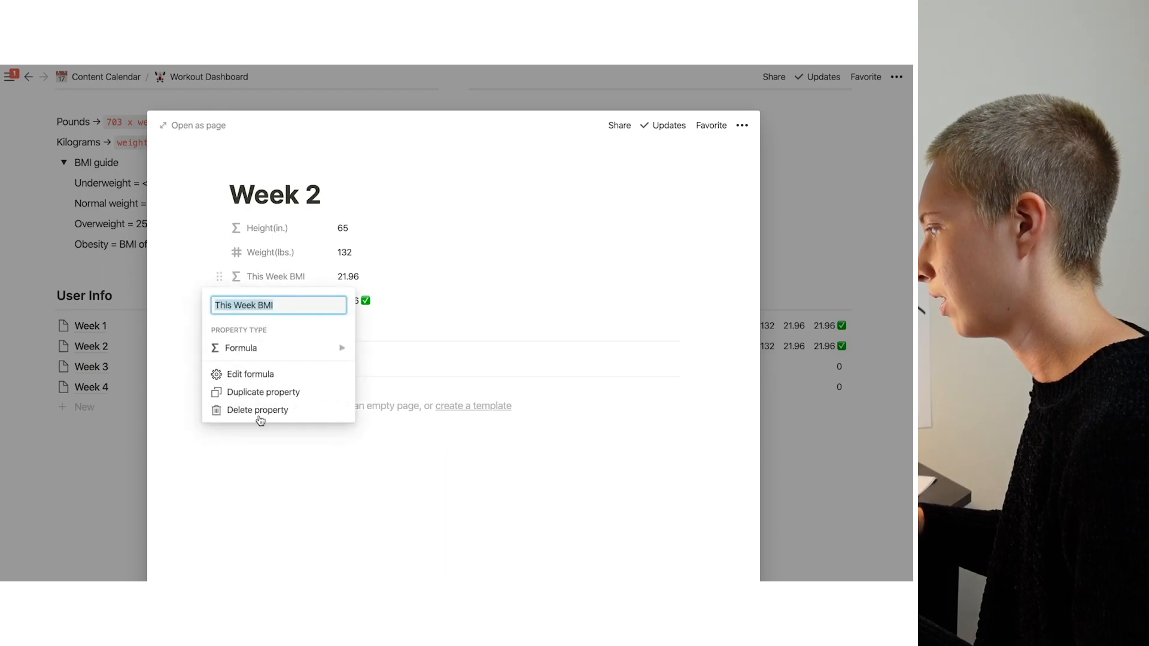
pyautogui.click(258, 411)
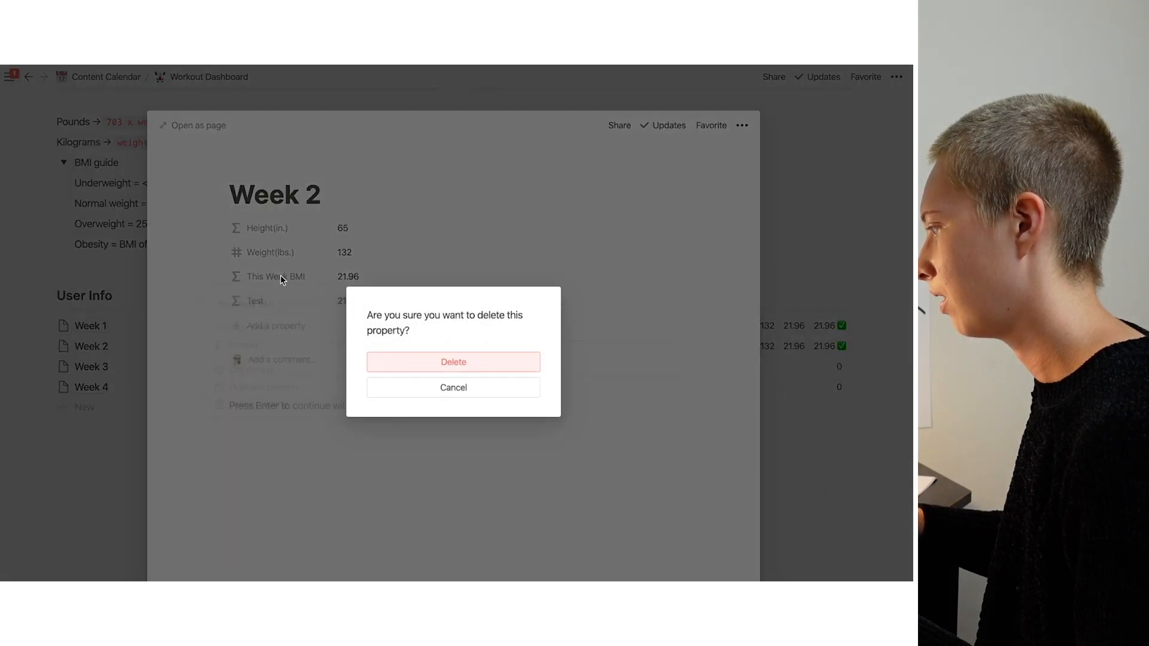
pyautogui.click(444, 363)
pyautogui.click(271, 274)
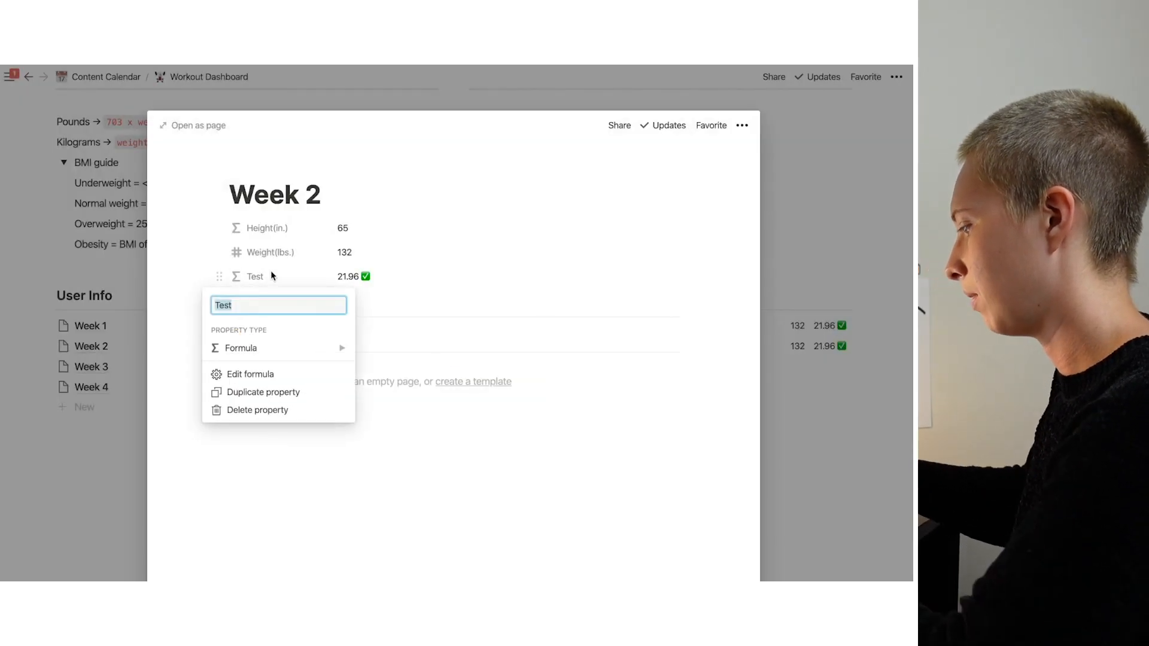
pyautogui.write("This Week's BMI")
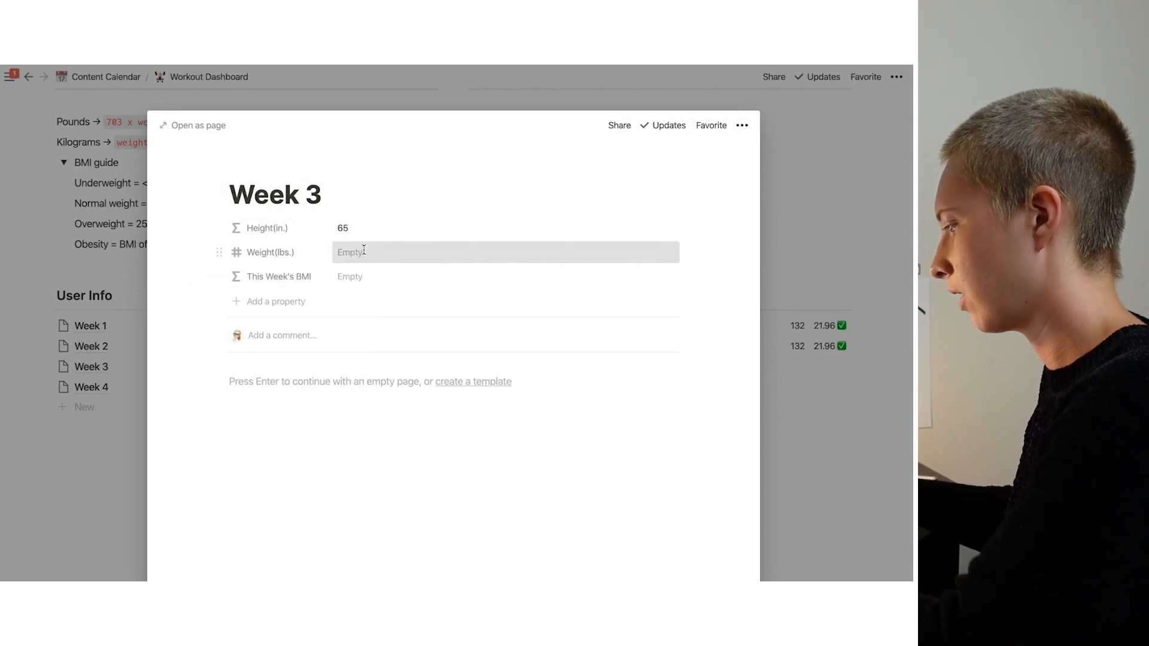
# Enter a weight of 129.5 lbs for Week 3 and close its page
pyautogui.click(359, 252)
pyautogui.write('129.5')
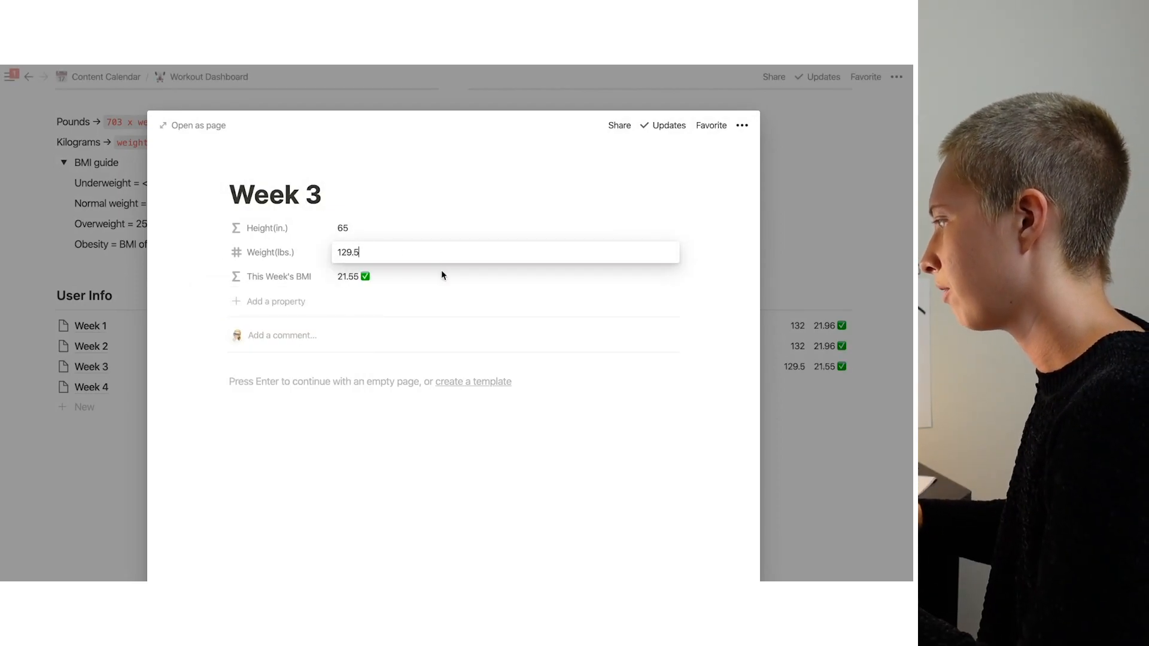
pyautogui.click(407, 298)
pyautogui.click(12, 342)
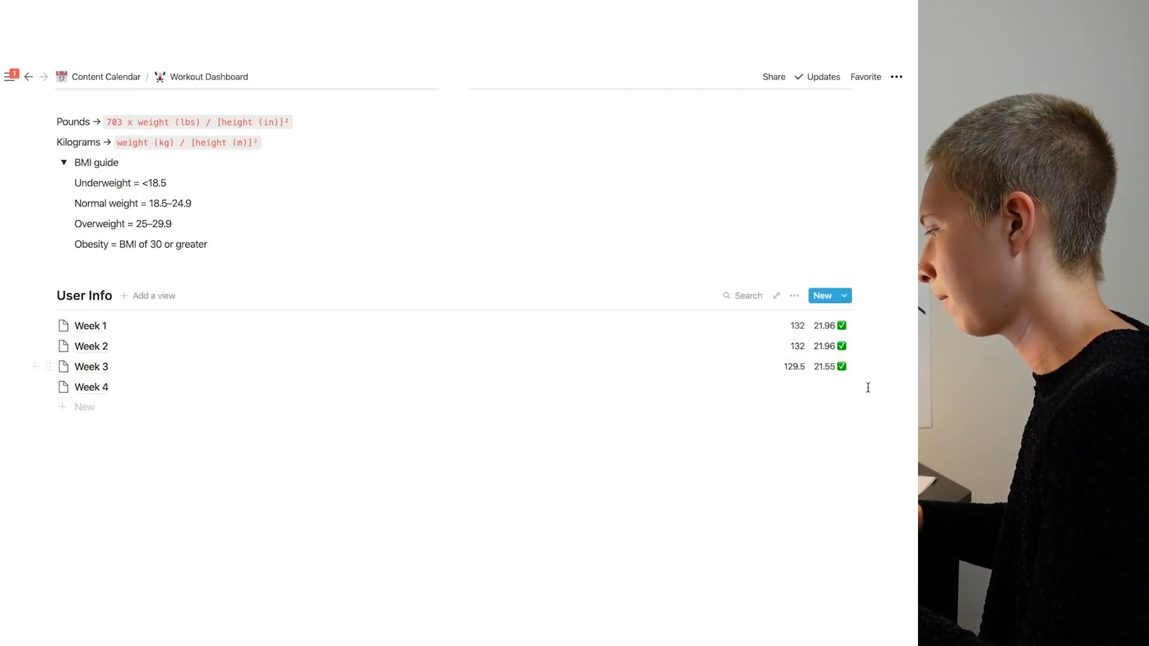
# Add a property named Last Week to the Week 3 page and set its type to Relation
pyautogui.click(93, 366)
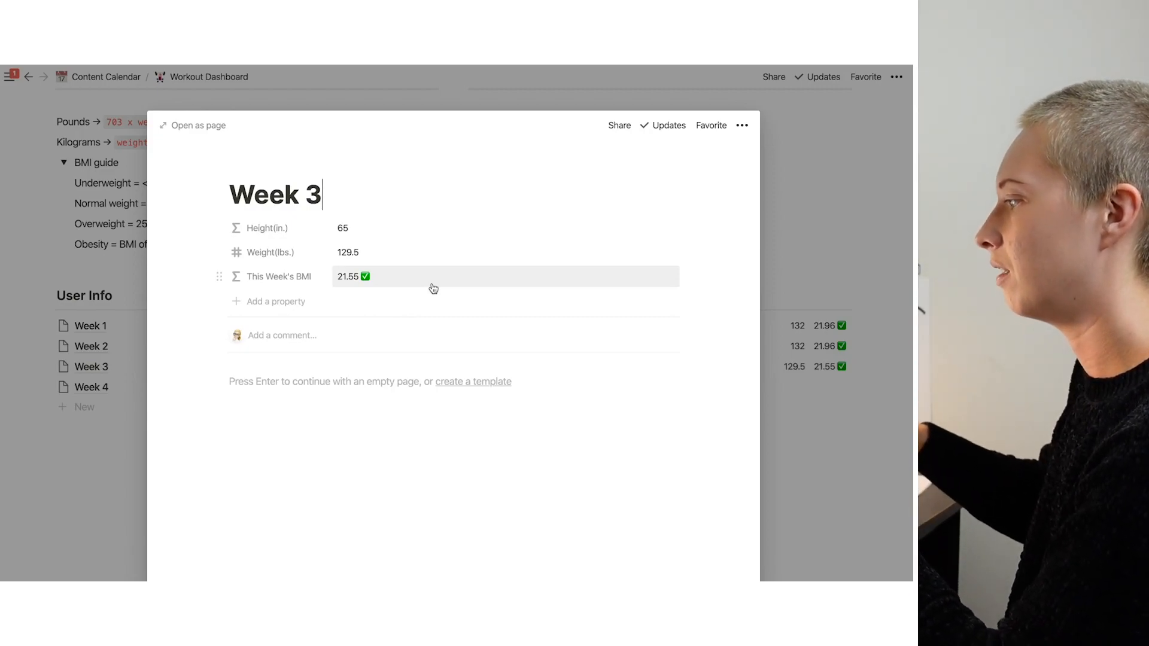
pyautogui.click(281, 301)
pyautogui.write('Last Week')
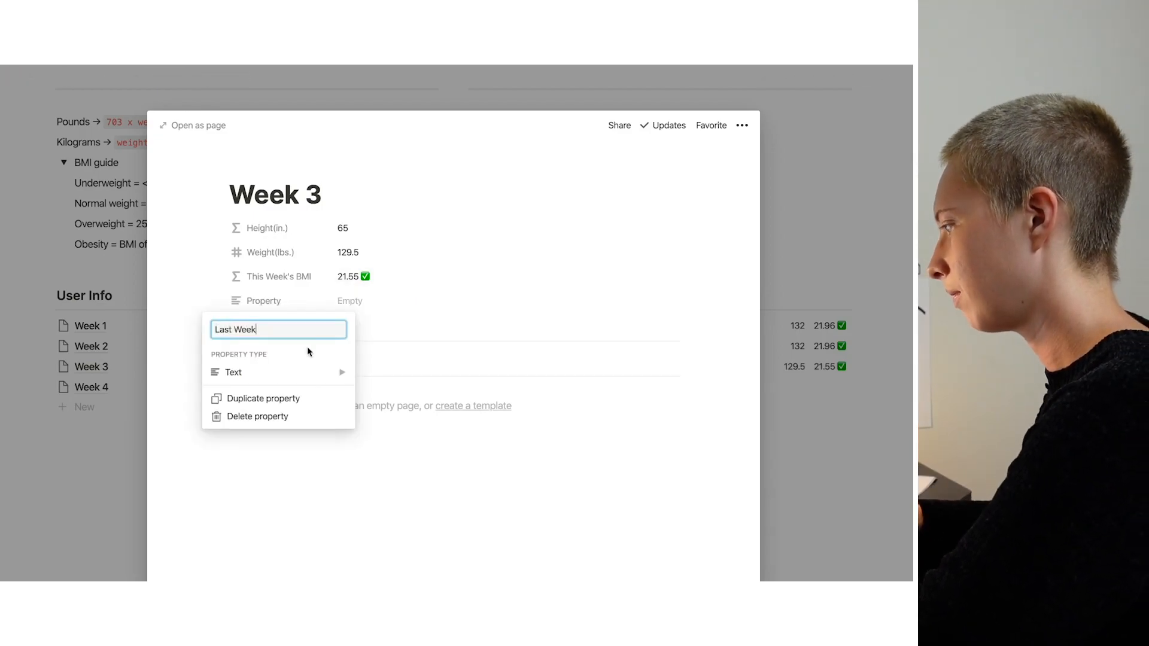
pyautogui.moveTo(302, 374)
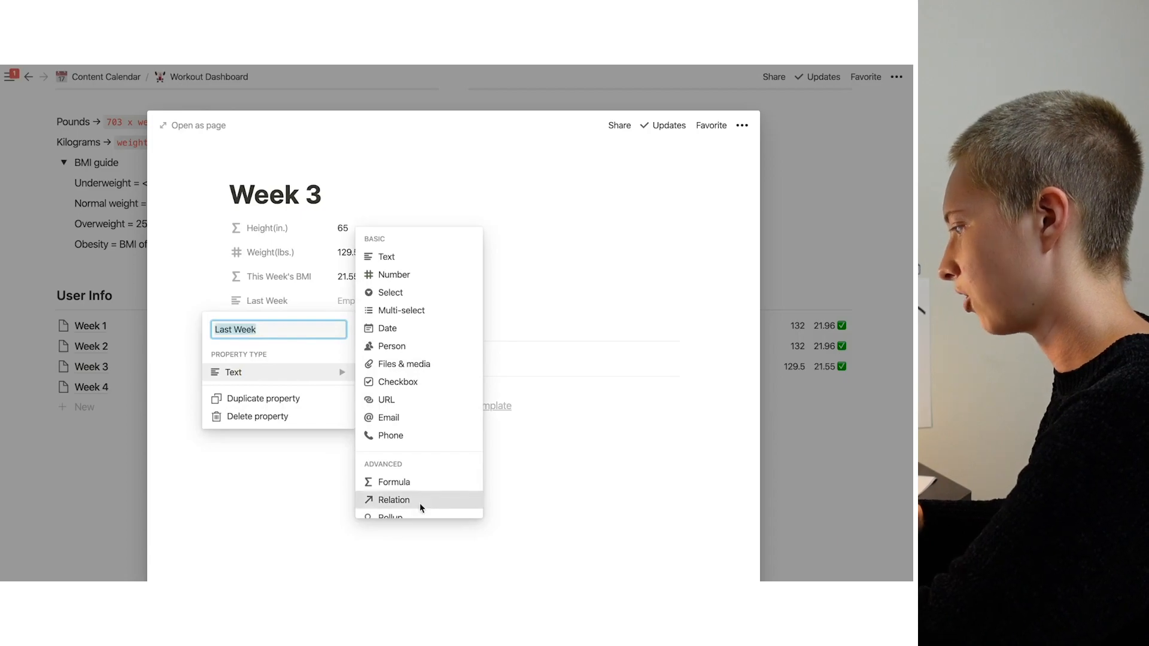
pyautogui.click(421, 506)
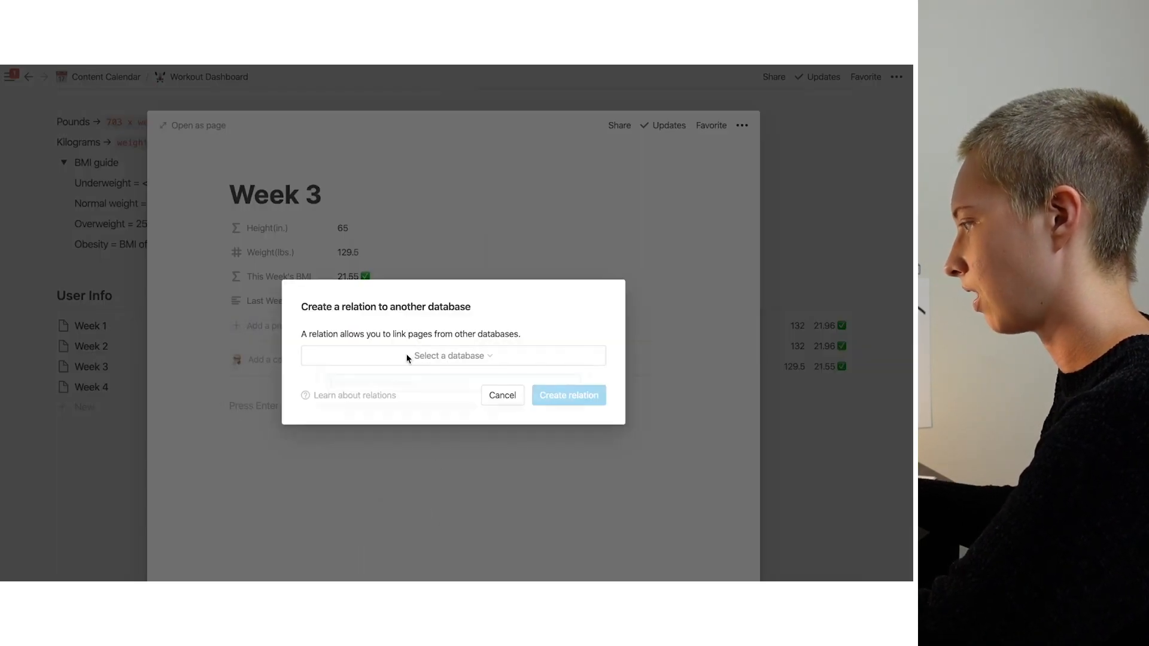
# Create the Last Week relation to the User Info database, using the same property with no syncing
pyautogui.click(408, 358)
pyautogui.write('User Inf')
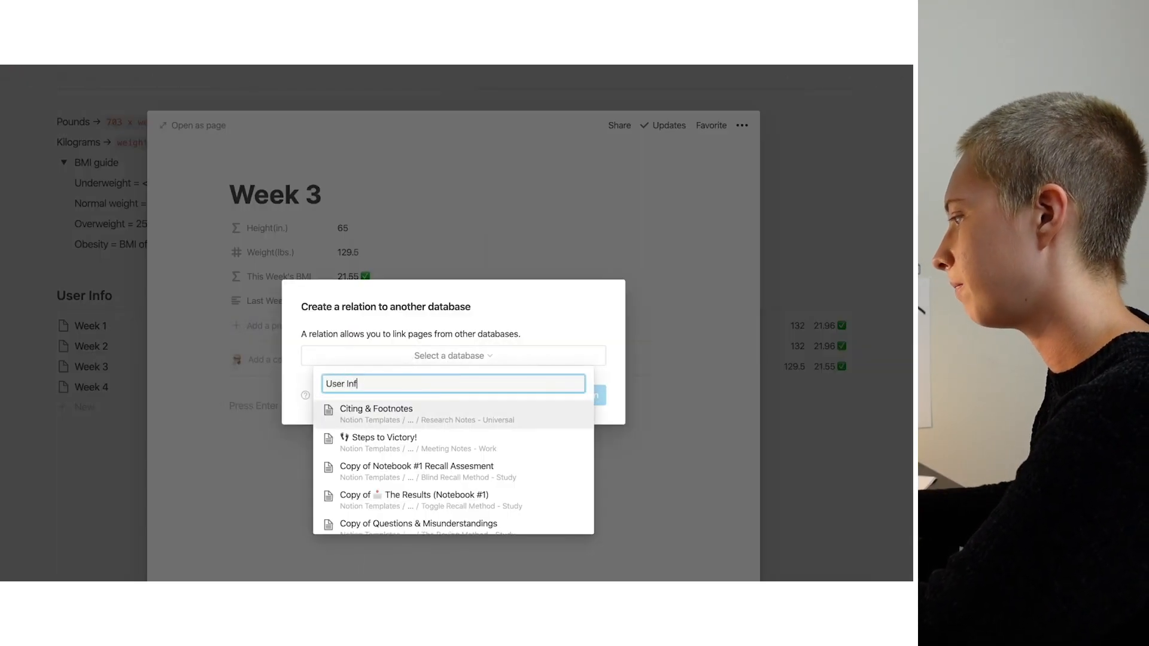
pyautogui.write('o')
pyautogui.click(393, 413)
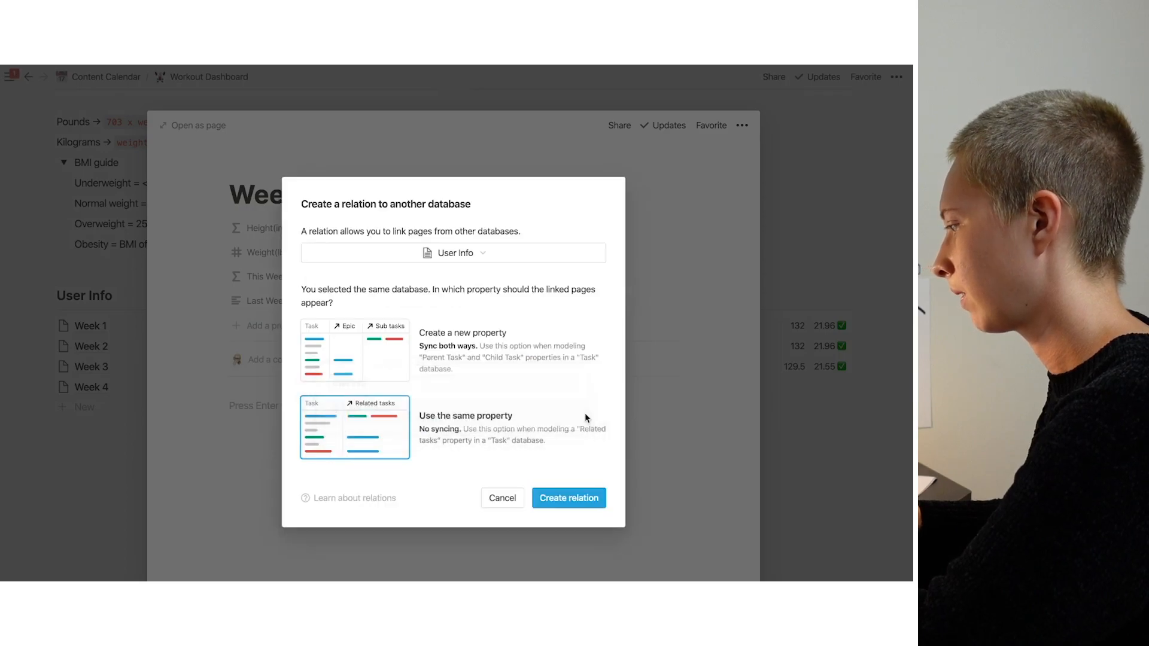
pyautogui.click(586, 495)
# Move the Last Week property above This Week's BMI and link Week 2 as Week 3's last week
pyautogui.moveTo(262, 300); pyautogui.dragTo(266, 280)
pyautogui.click(357, 280)
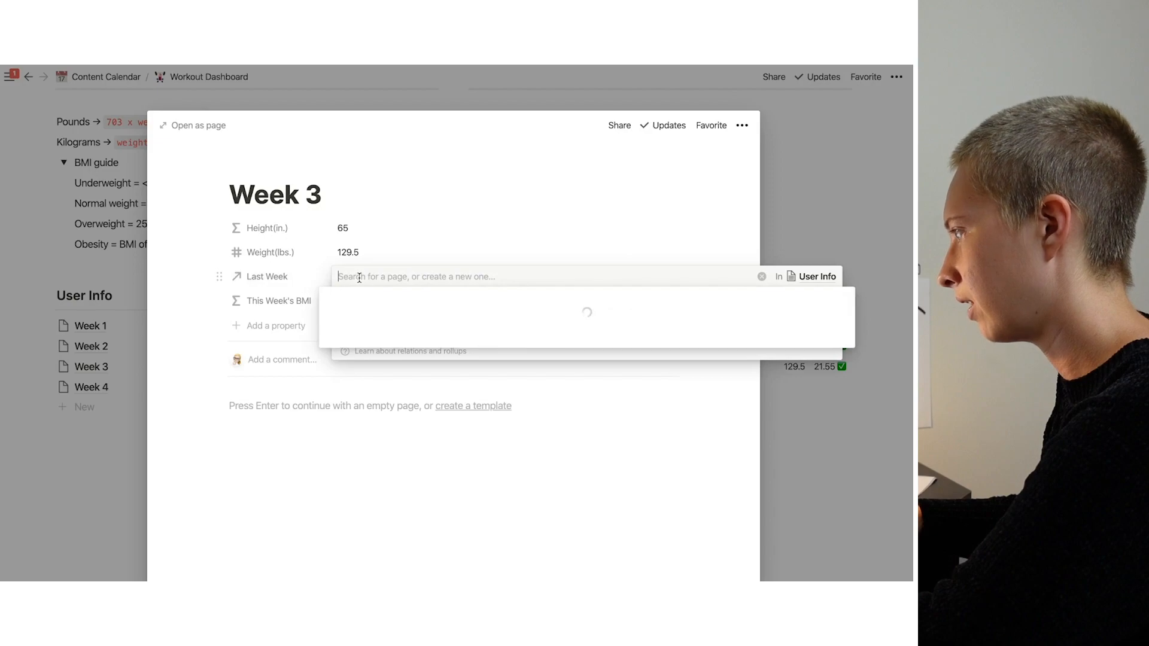
pyautogui.click(332, 337)
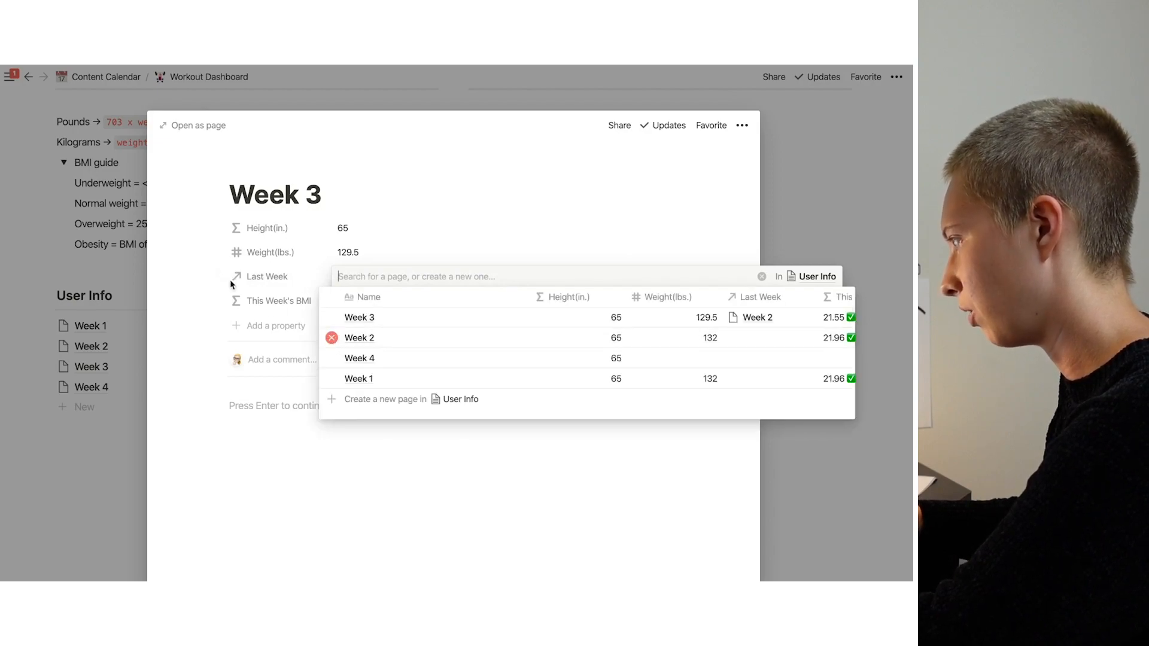
pyautogui.click(232, 283)
# Add a property named Last BMI to the Week 3 page and set its type to Rollup
pyautogui.click(263, 326)
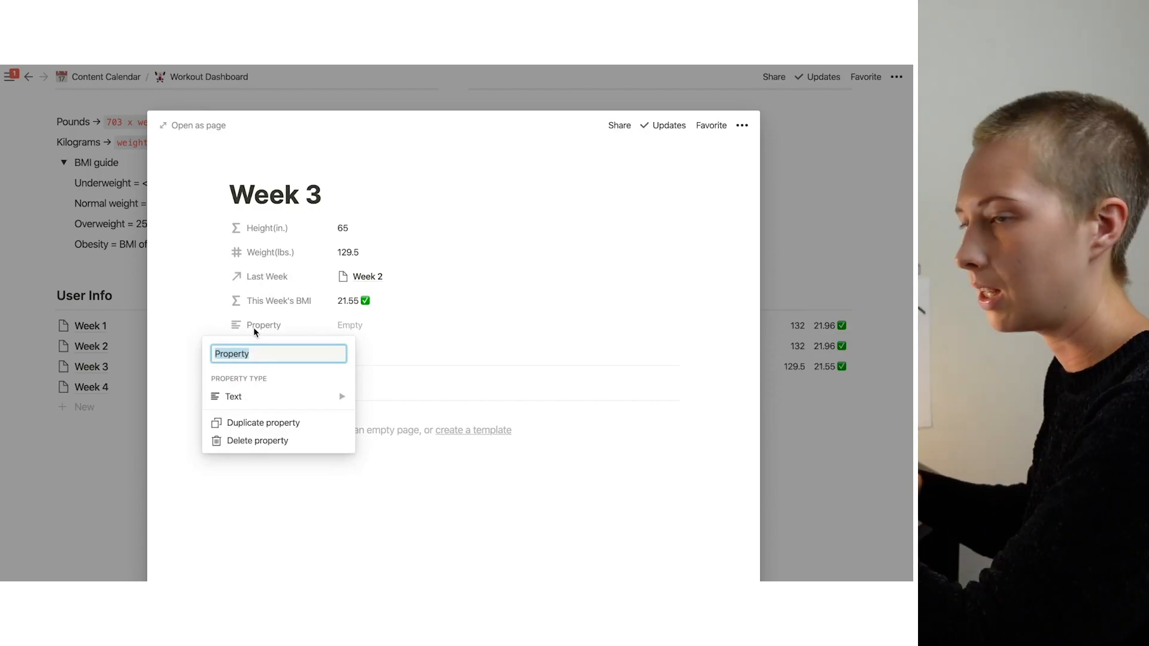
pyautogui.write('Last BMI')
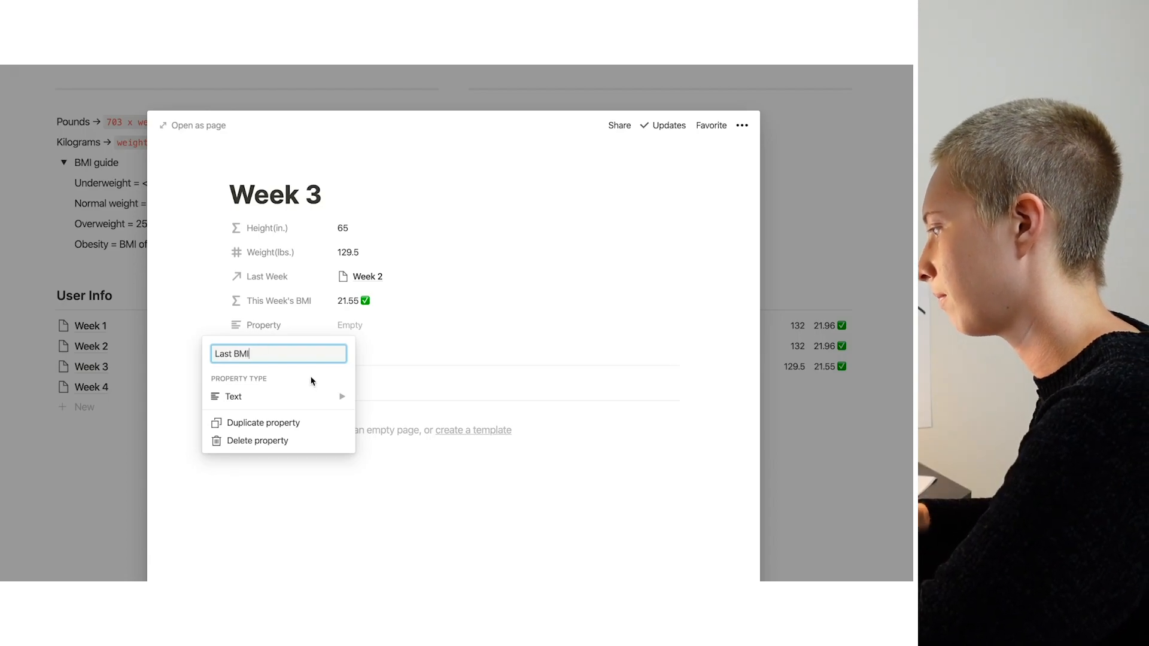
pyautogui.click(400, 543)
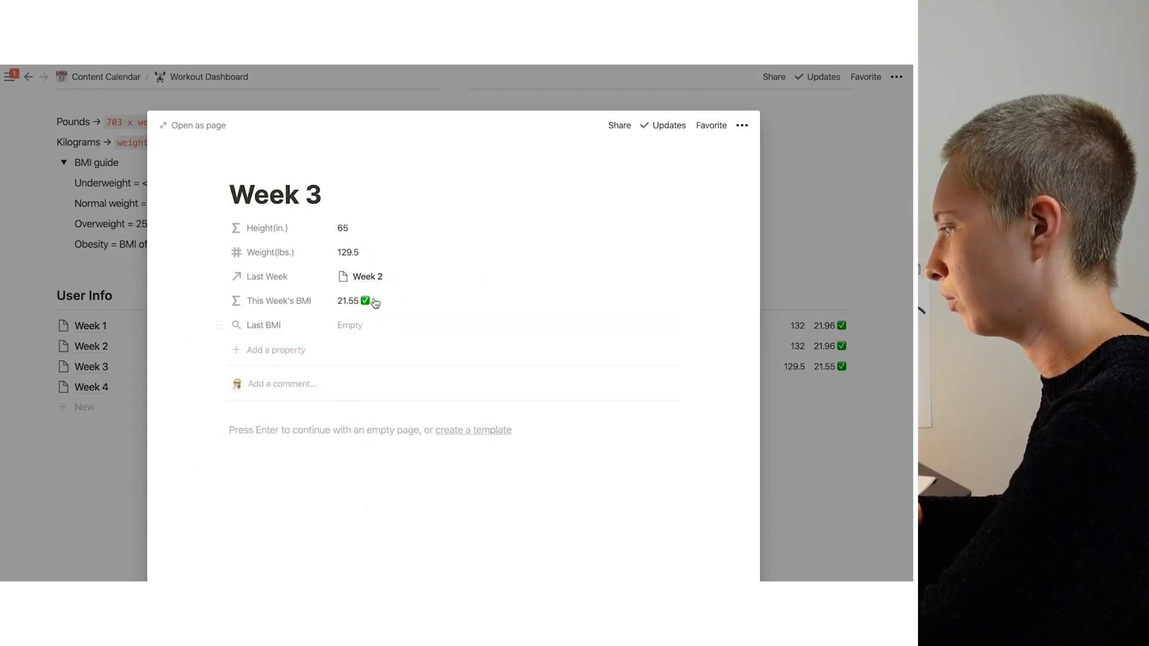
# Configure the Last BMI rollup to use the Last Week relation and show the This Week's BMI property
pyautogui.click(357, 325)
pyautogui.click(368, 367)
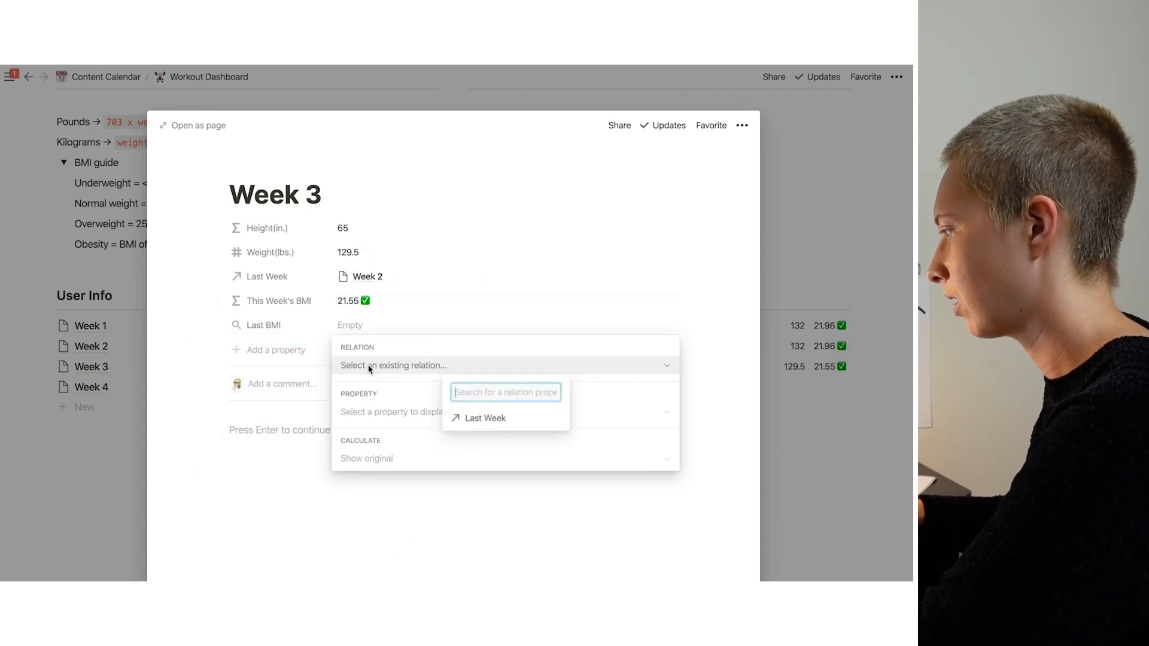
pyautogui.click(465, 418)
pyautogui.click(374, 412)
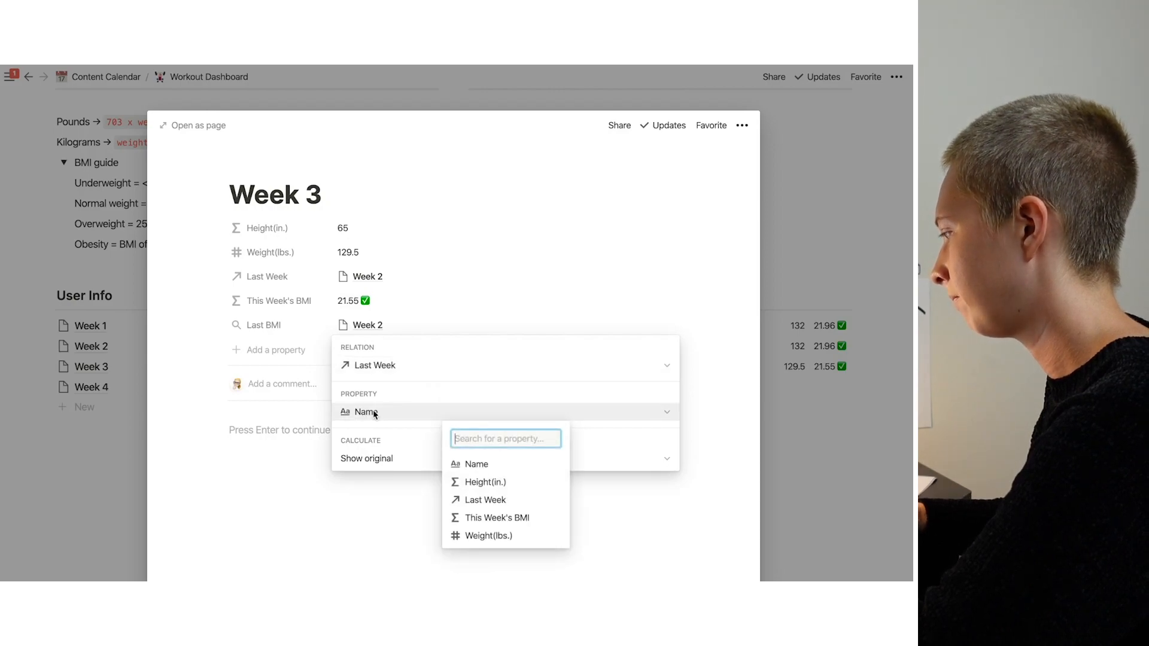
pyautogui.click(496, 518)
pyautogui.click(329, 351)
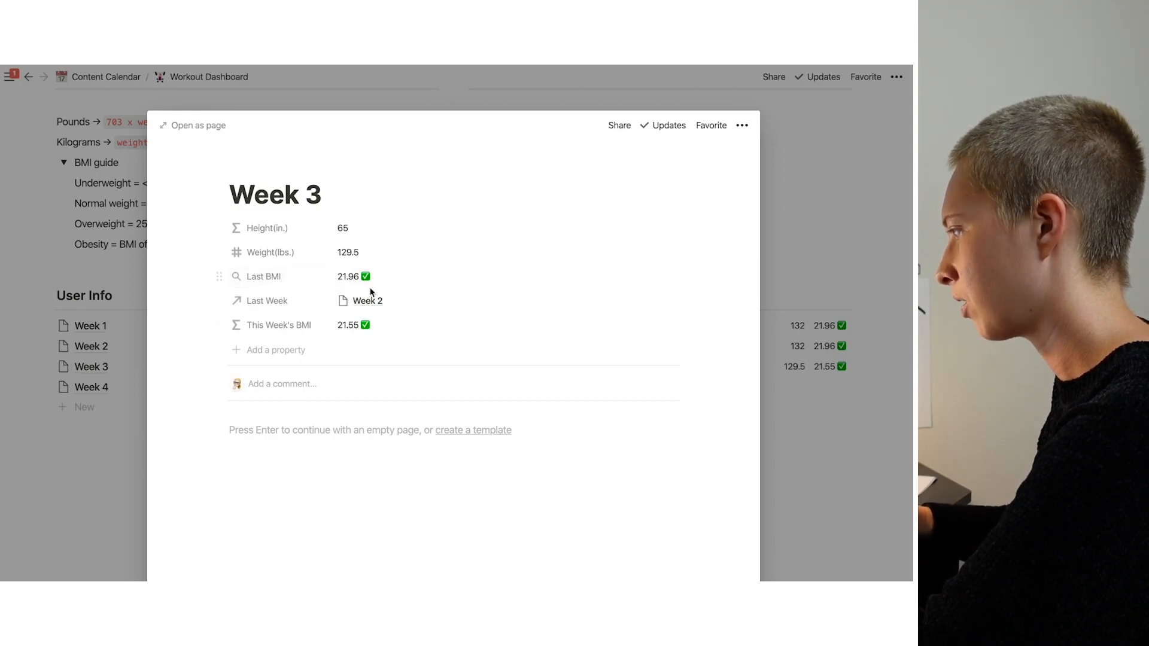
# Add a property named Discrepancy to the Week 3 page and set its type to Formula
pyautogui.click(275, 349)
pyautogui.write('Discrepan')
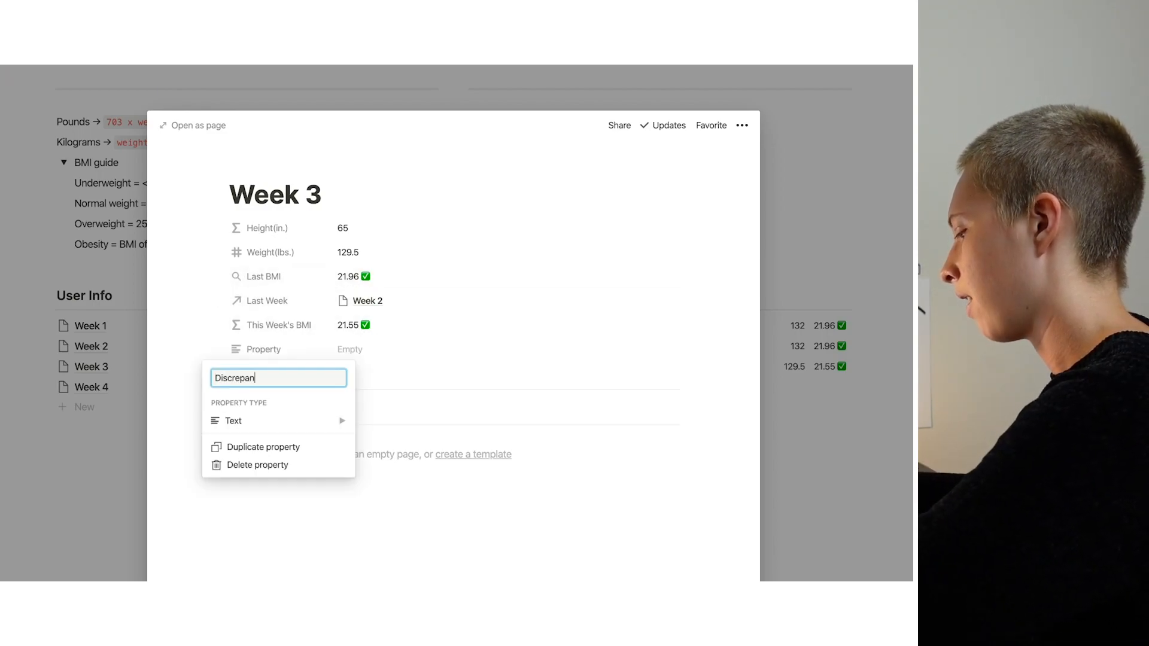
pyautogui.write('cy')
pyautogui.click(282, 420)
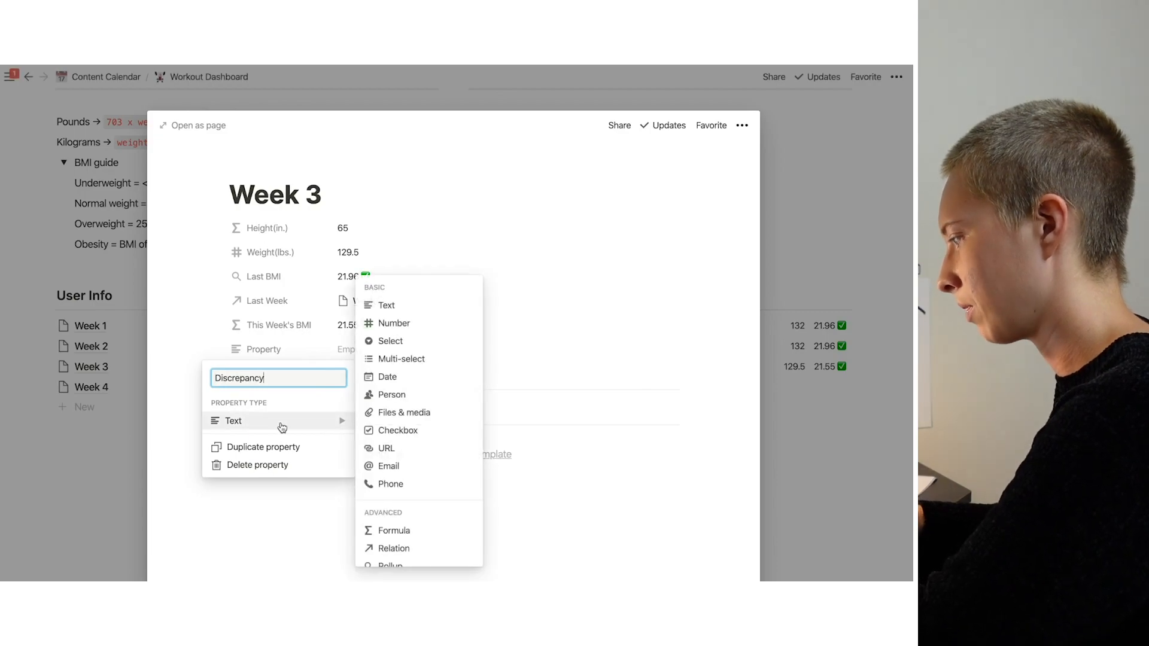
pyautogui.click(420, 537)
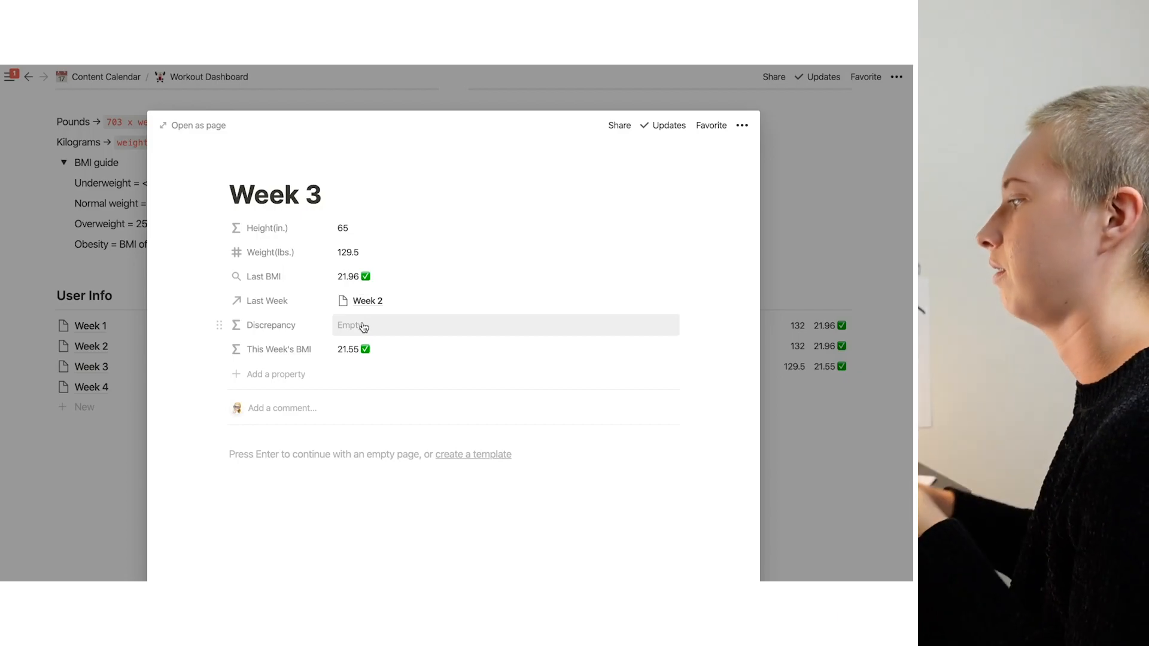
# Set the Discrepancy formula to toNumber(prop("This Week's BMI")) - toNumber(prop("Last BMI"))
pyautogui.click(363, 326)
pyautogui.write('toNumbe')
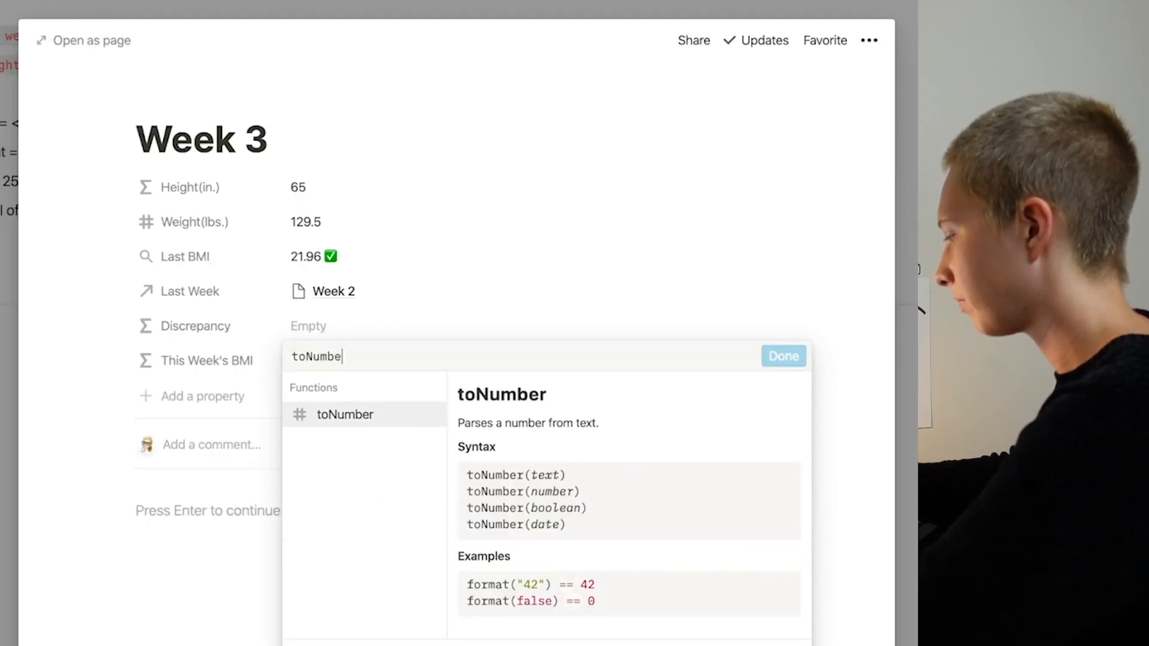
pyautogui.write('r(')
pyautogui.click(359, 491)
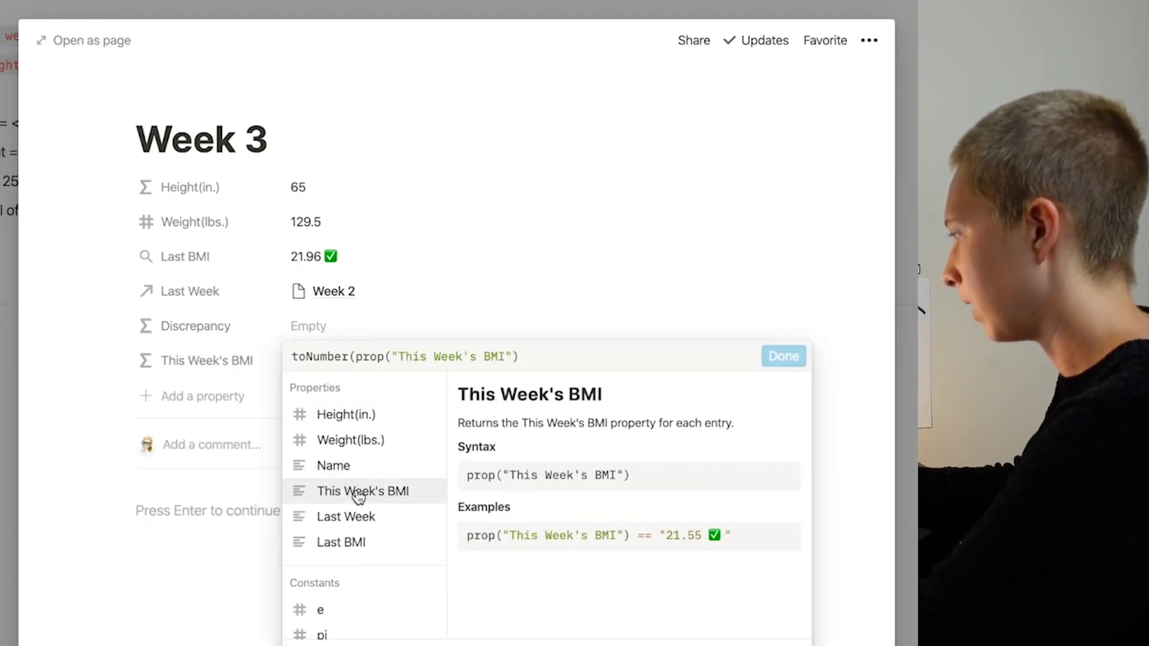
pyautogui.write(')')
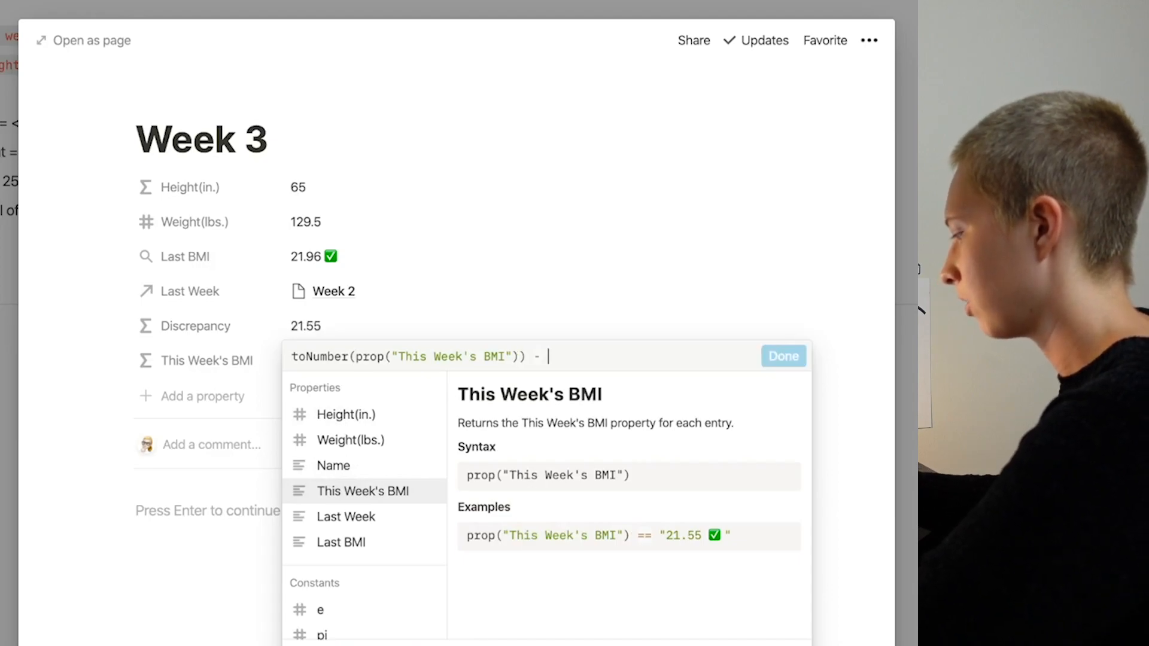
pyautogui.write(' - toNumber(')
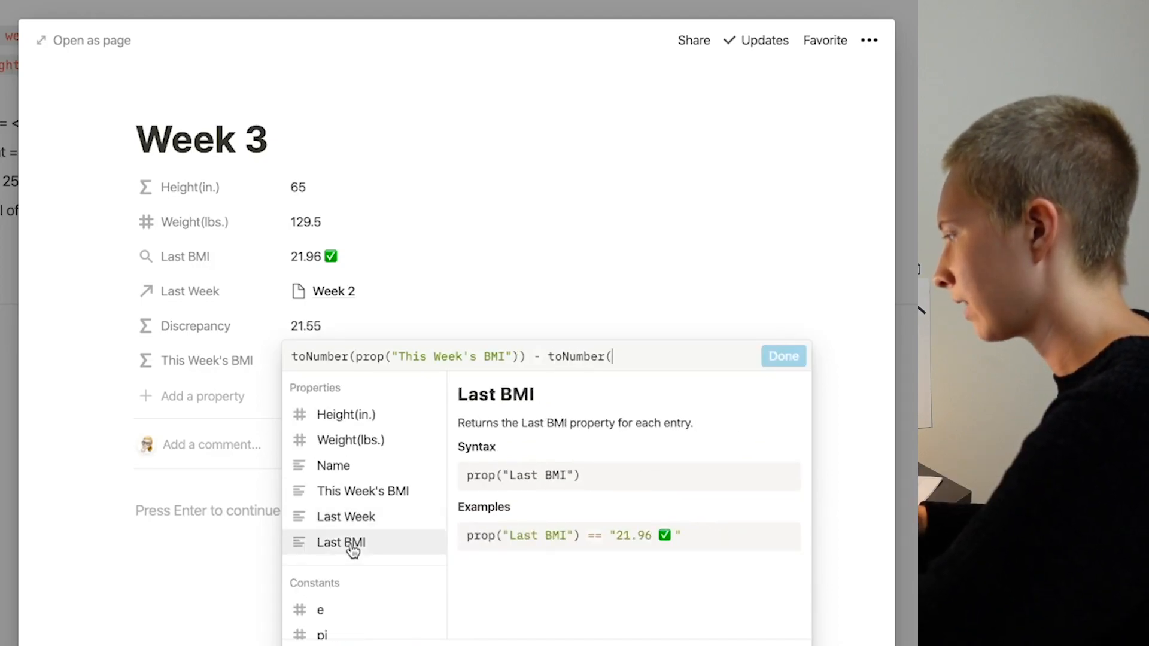
pyautogui.click(352, 548)
pyautogui.click(787, 357)
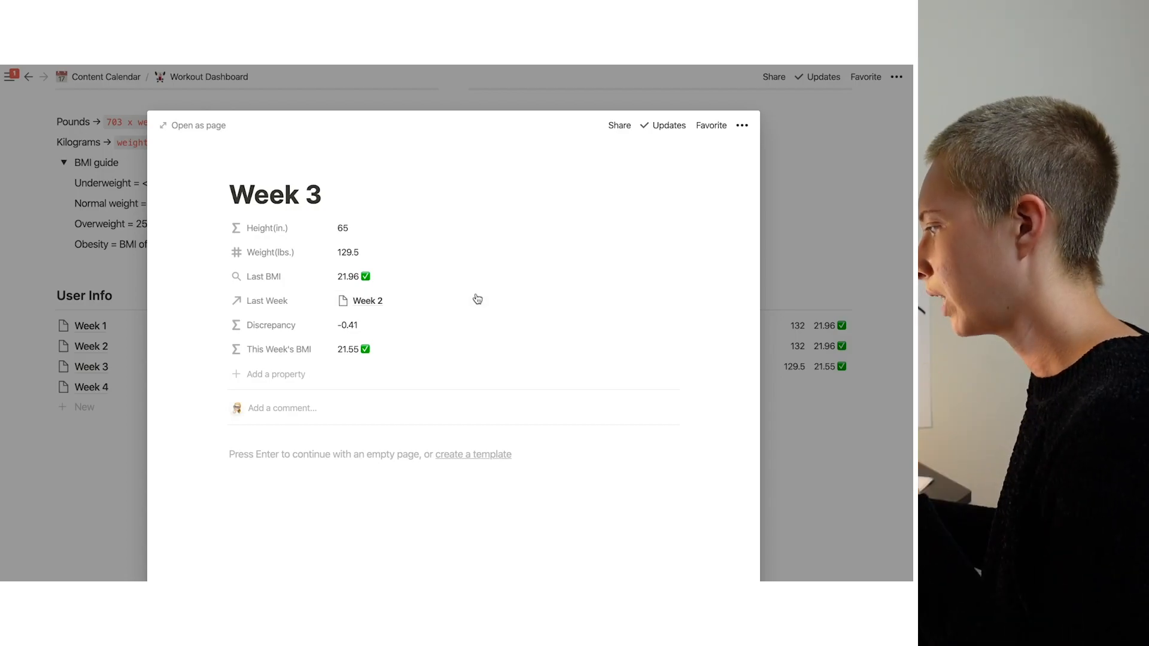
# Try placing the ✅ symbol in front of the BMI number in the This Week's BMI formula
pyautogui.click(368, 358)
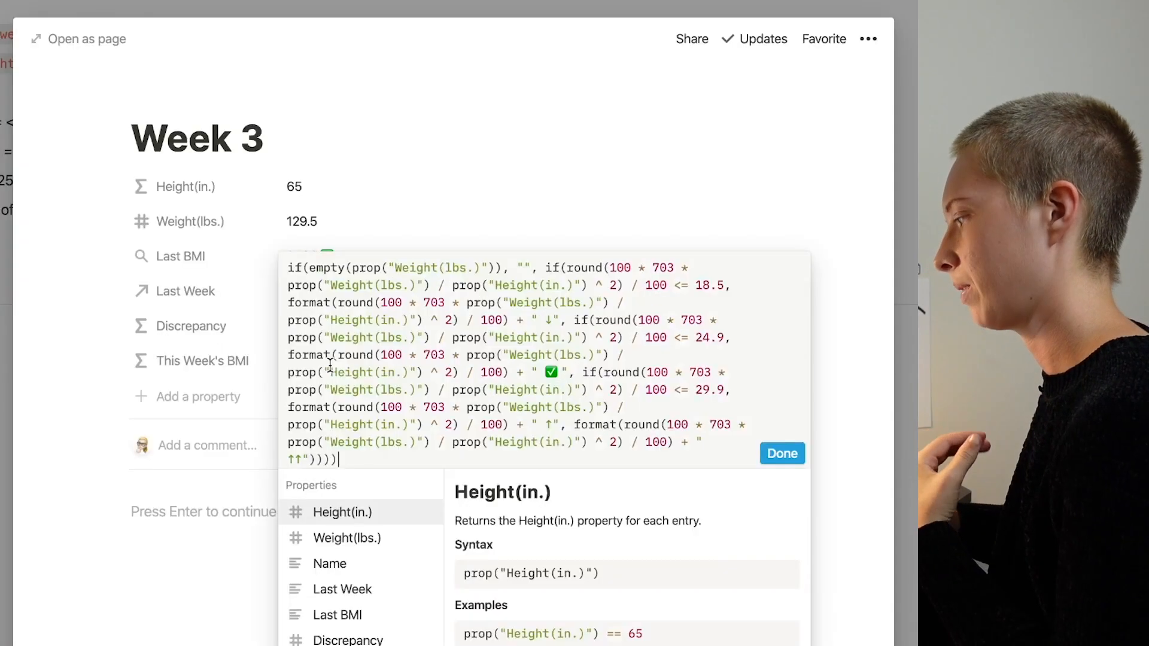
pyautogui.moveTo(564, 372); pyautogui.dragTo(533, 372)
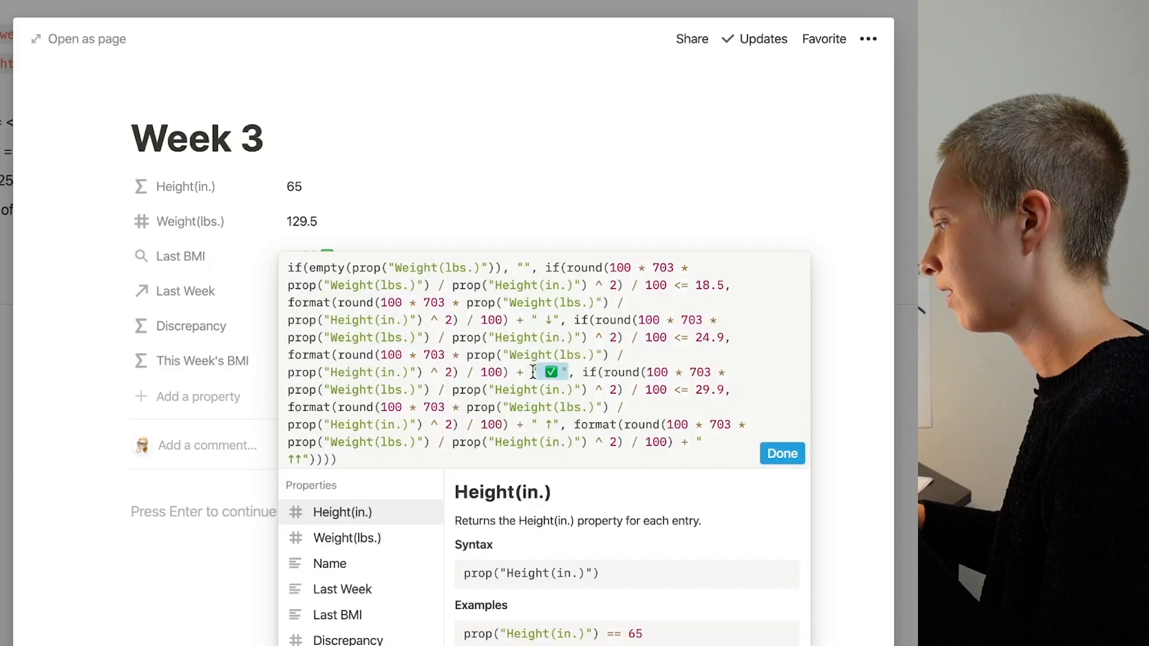
pyautogui.press('BackSpace')
pyautogui.press('BackSpace')
pyautogui.press('BackSpace')
pyautogui.press('BackSpace')
pyautogui.press('BackSpace')
pyautogui.press('BackSpace')
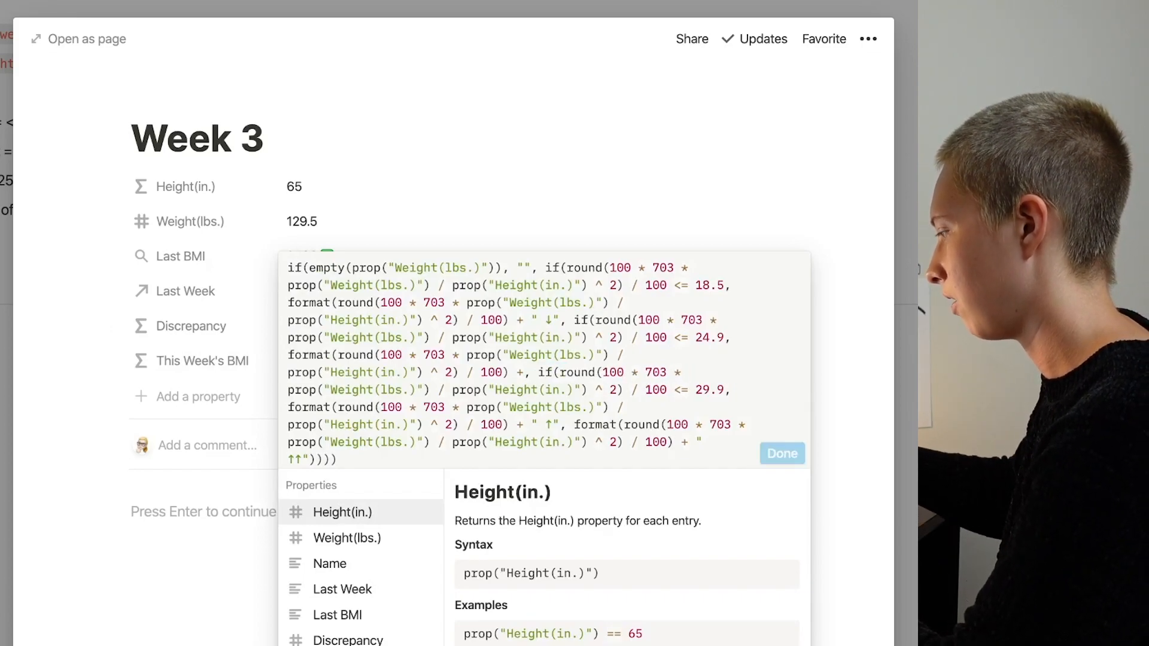
pyautogui.click(289, 357)
pyautogui.write('✅')
pyautogui.write('" +')
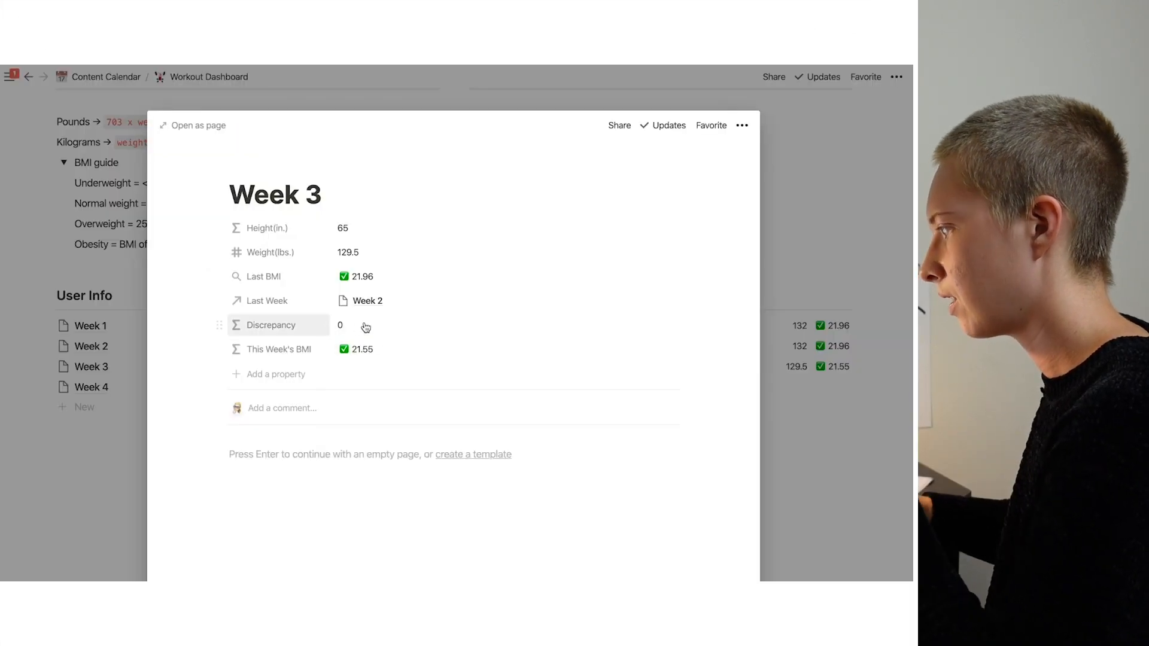
# Check the Discrepancy formula and restore the ✅ symbol after the number in the This Week's BMI formula
pyautogui.click(366, 326)
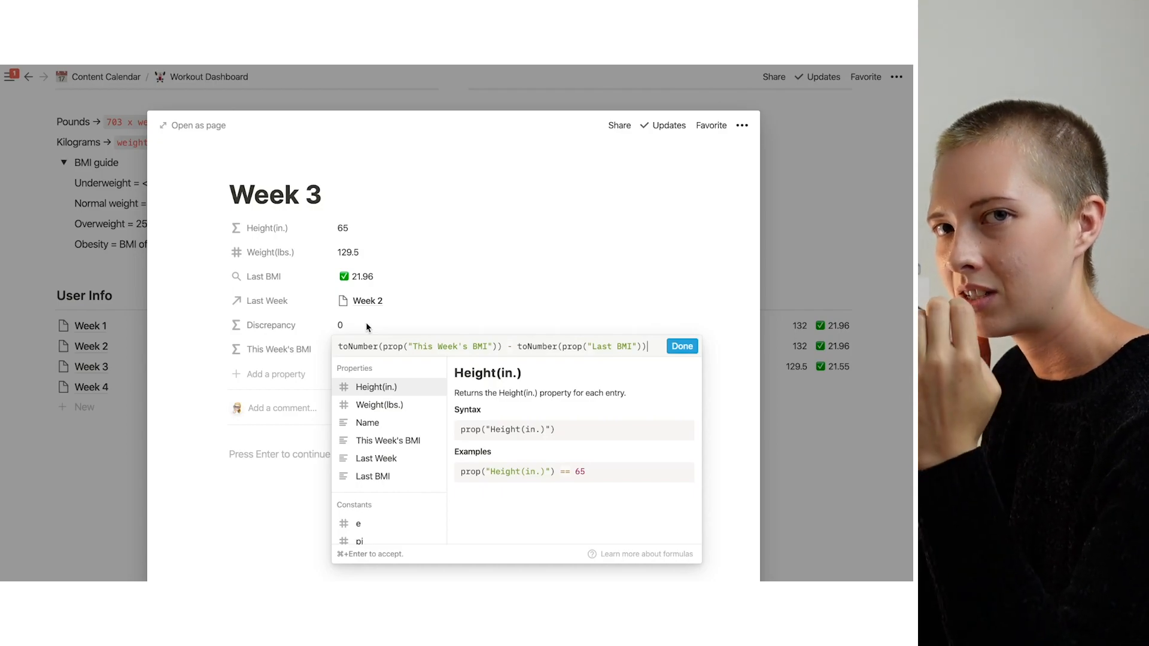
pyautogui.click(441, 302)
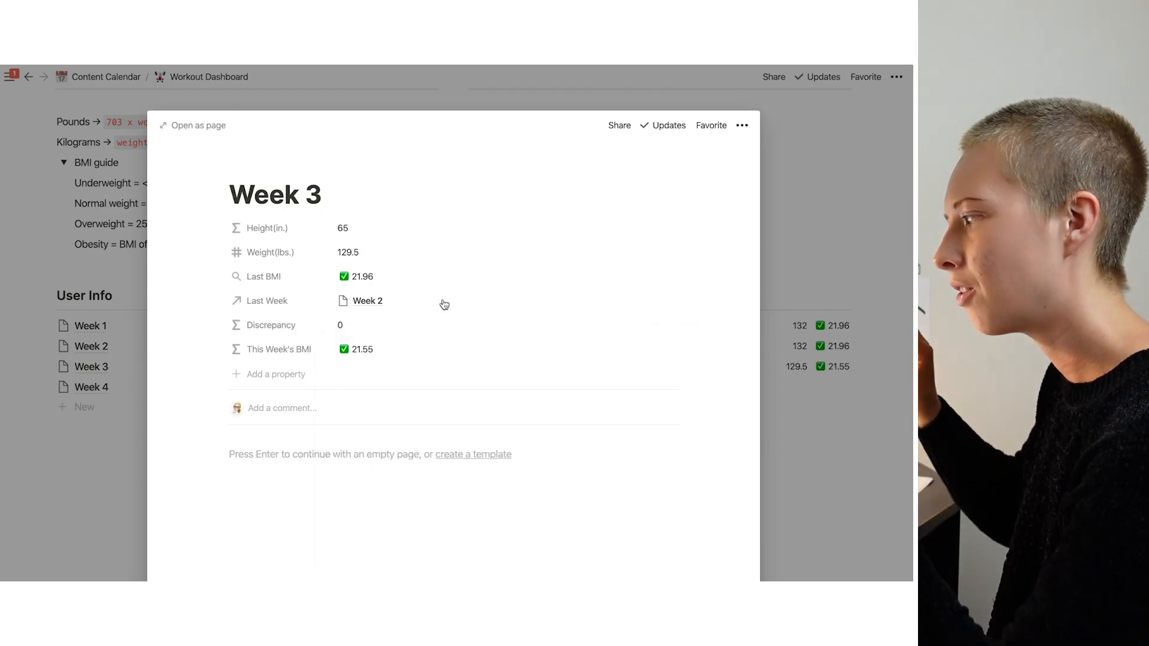
pyautogui.click(410, 359)
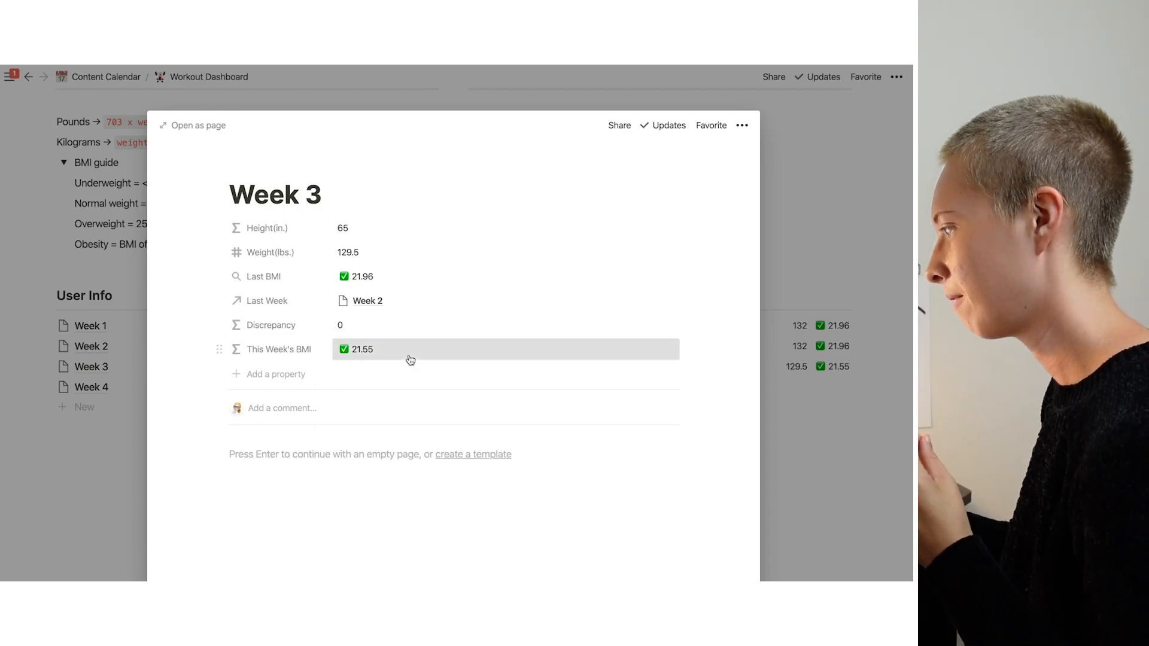
pyautogui.click(682, 347)
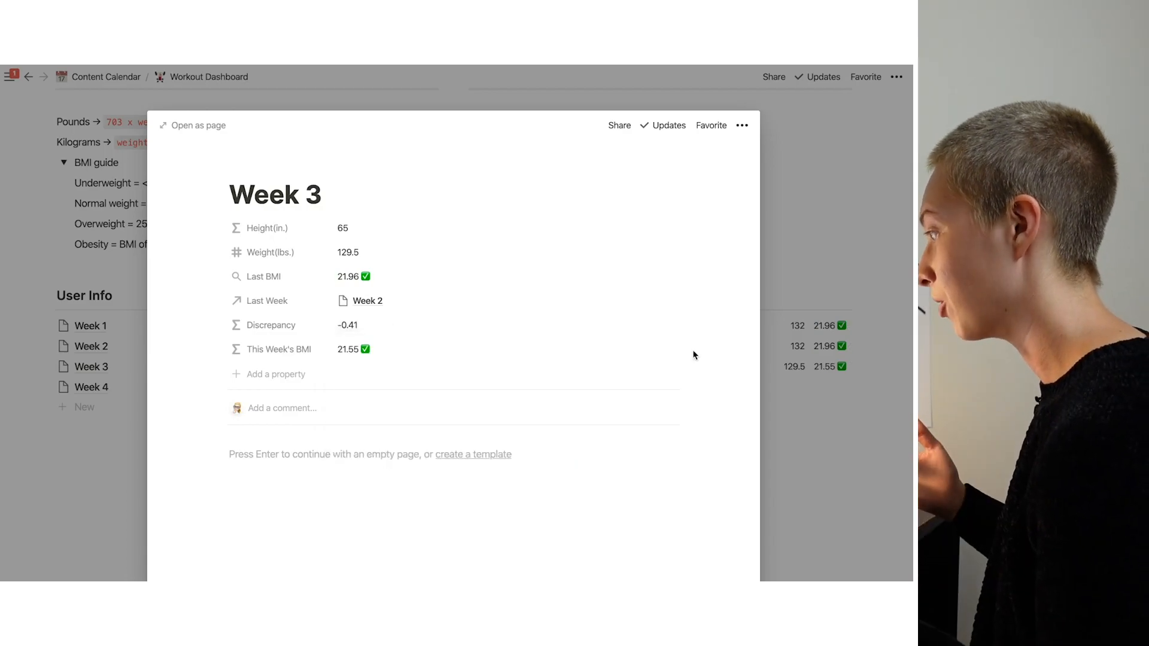
# Try wrapping the Discrepancy formula in format() and appending an empty text string
pyautogui.click(373, 325)
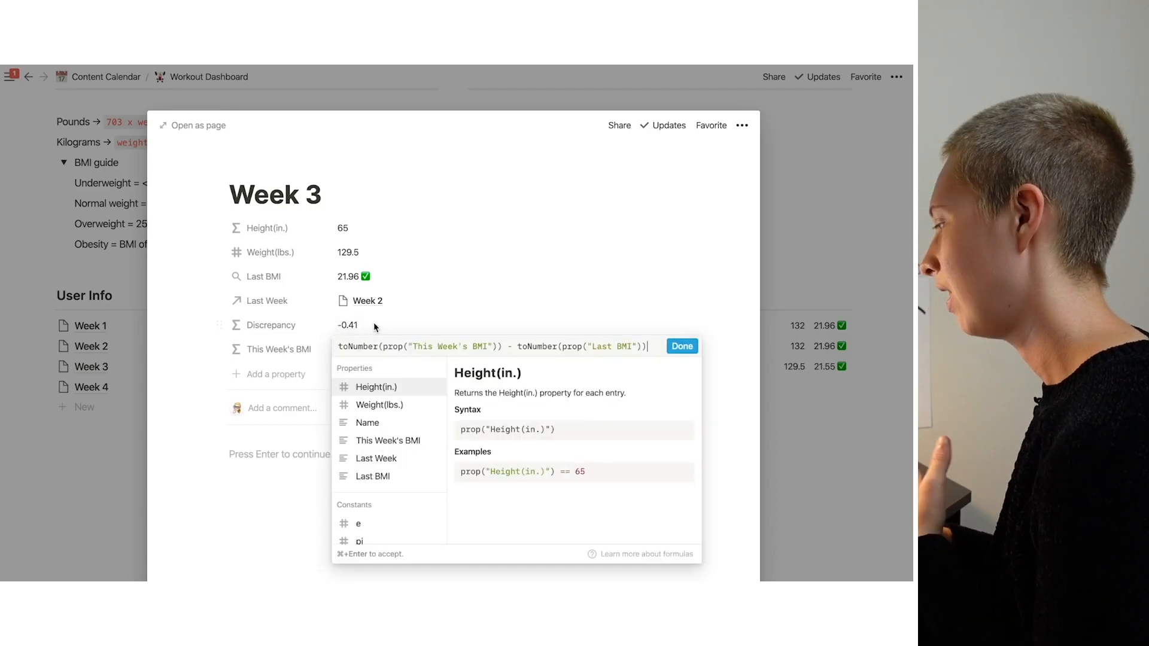
pyautogui.write('format(')
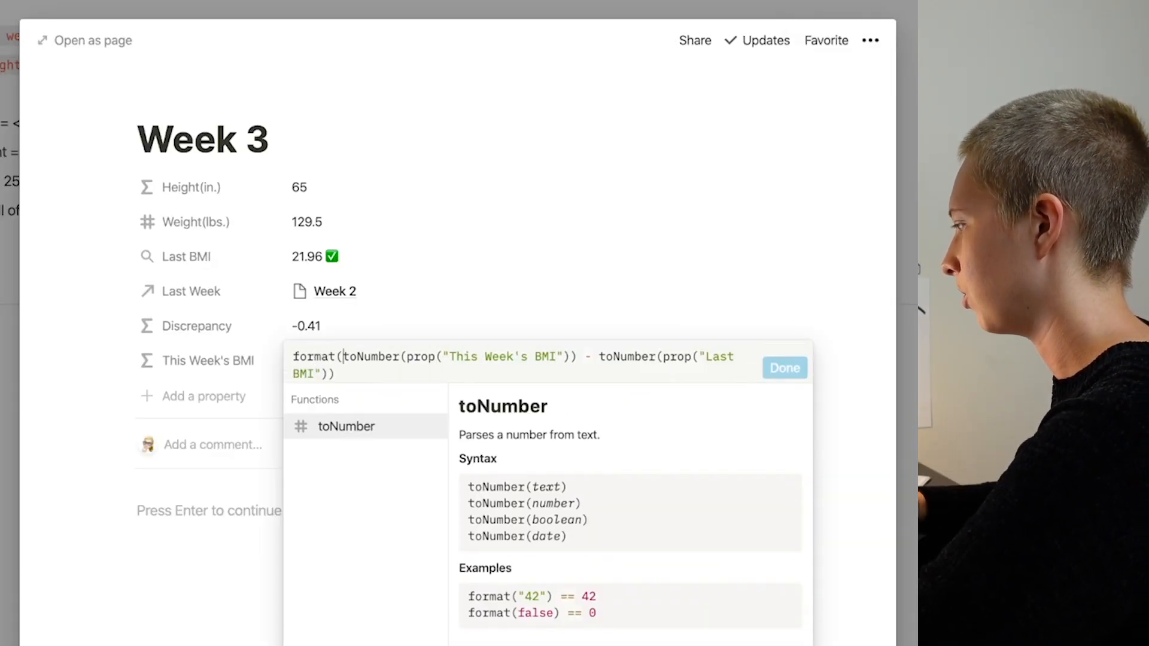
pyautogui.click(341, 368)
pyautogui.write(')')
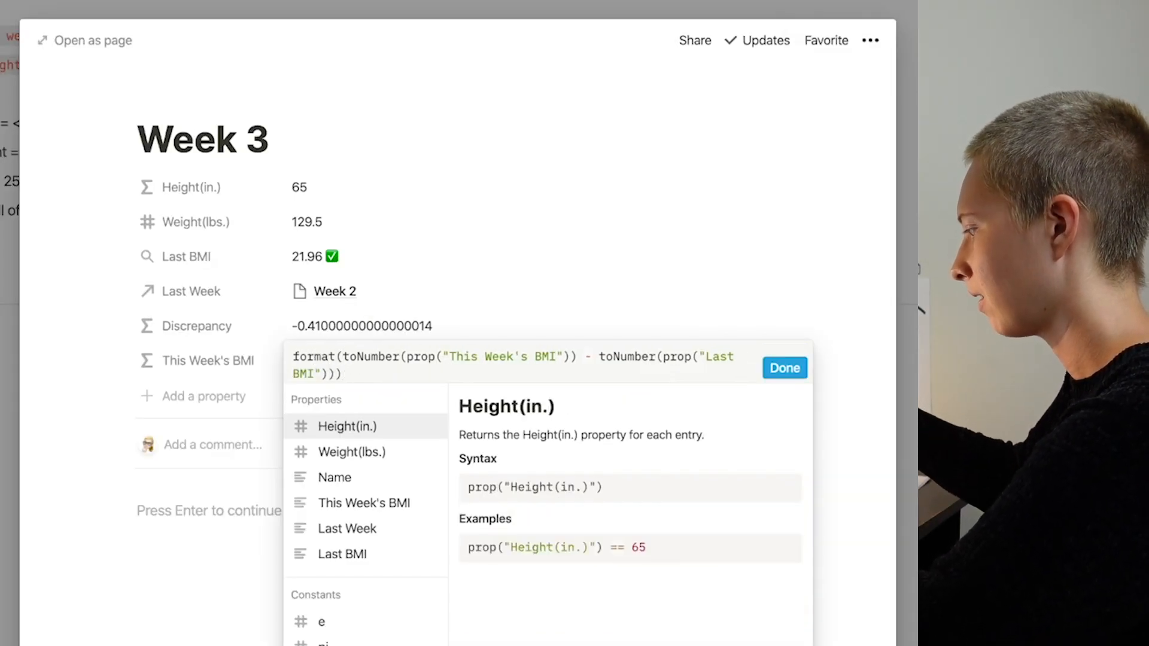
pyautogui.write(' +')
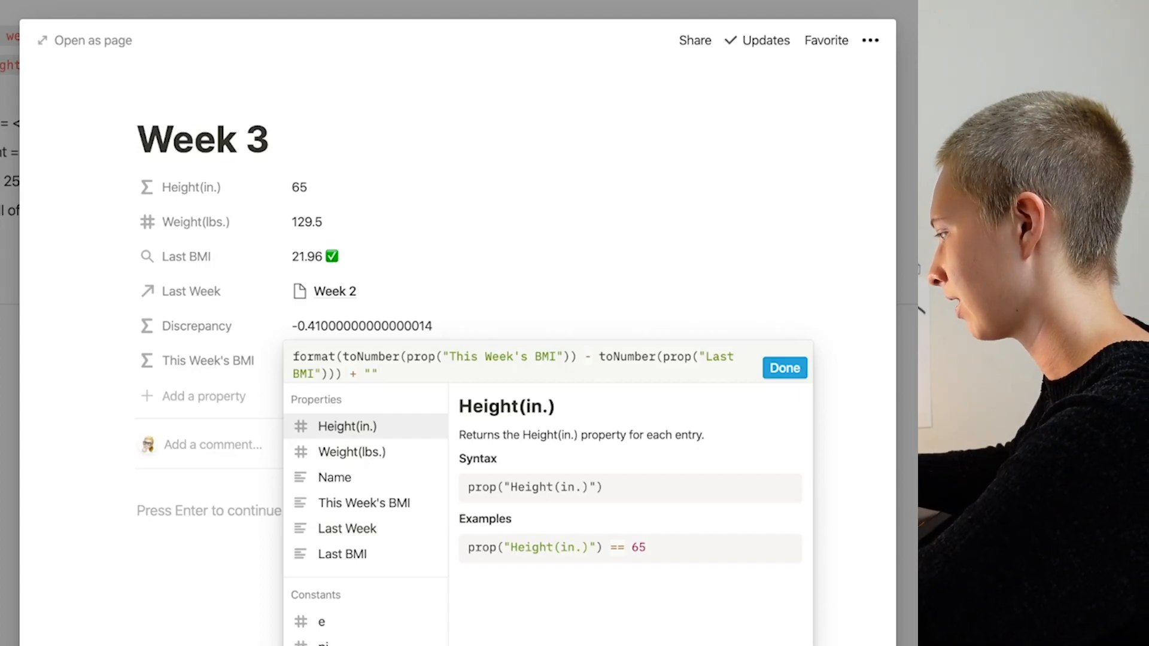
# Remove the appended text and the format() wrapper from the Discrepancy formula
pyautogui.press('BackSpace')
pyautogui.press('BackSpace')
pyautogui.press('BackSpace')
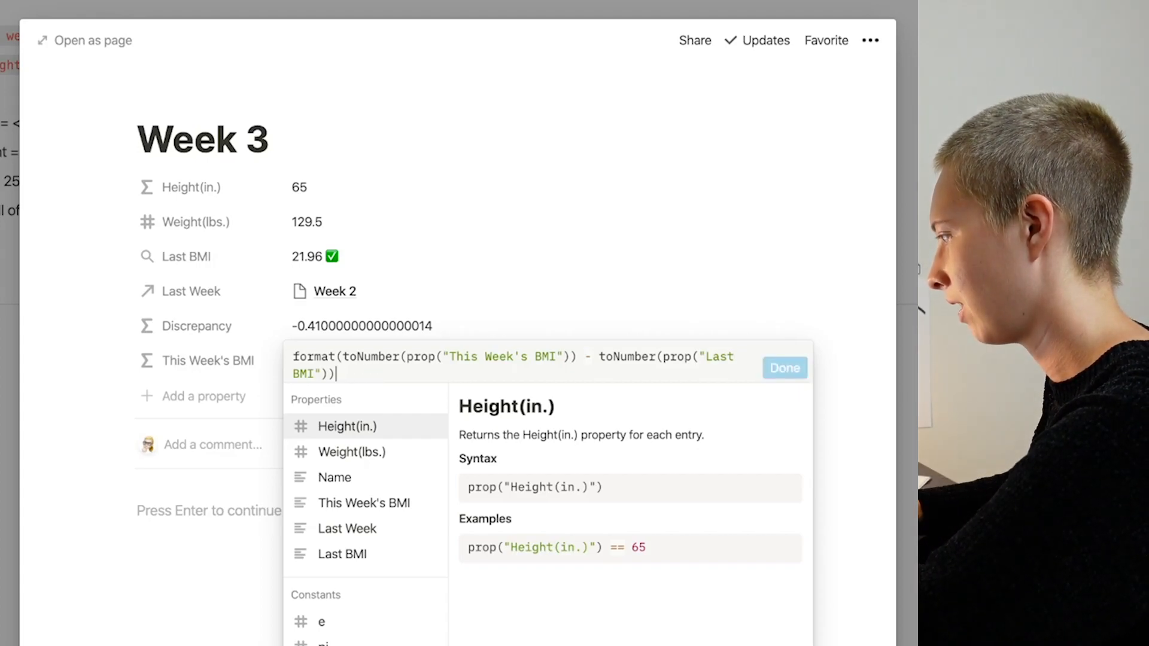
pyautogui.click(341, 357)
pyautogui.press('BackSpace')
pyautogui.press('BackSpace')
pyautogui.press('BackSpace')
pyautogui.press('BackSpace')
pyautogui.press('BackSpace')
pyautogui.press('BackSpace')
pyautogui.press('BackSpace')
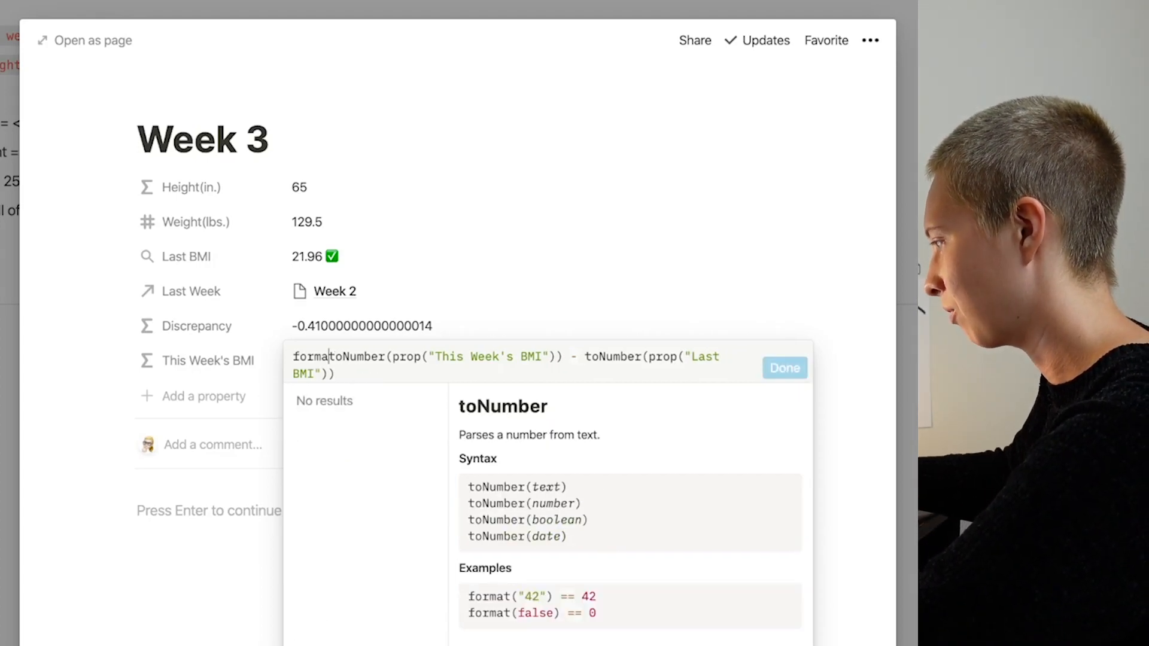
# Round the Discrepancy formula to two decimals by enclosing the BMI difference in round(100 * (…)) / 100
pyautogui.write('(')
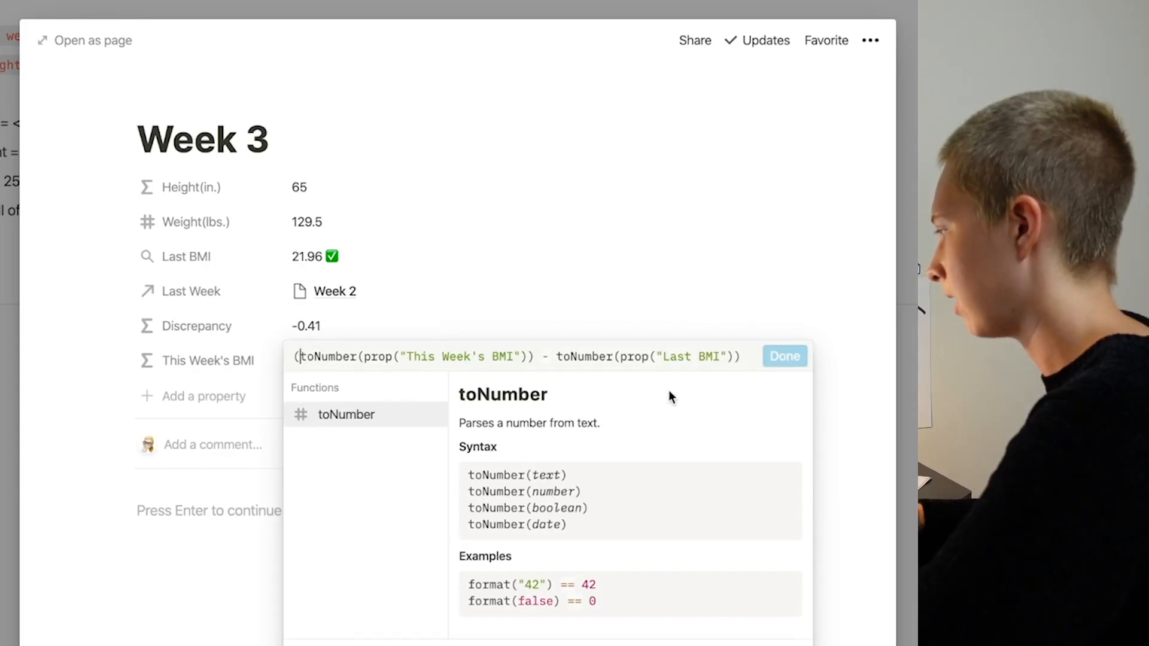
pyautogui.click(739, 357)
pyautogui.write(')')
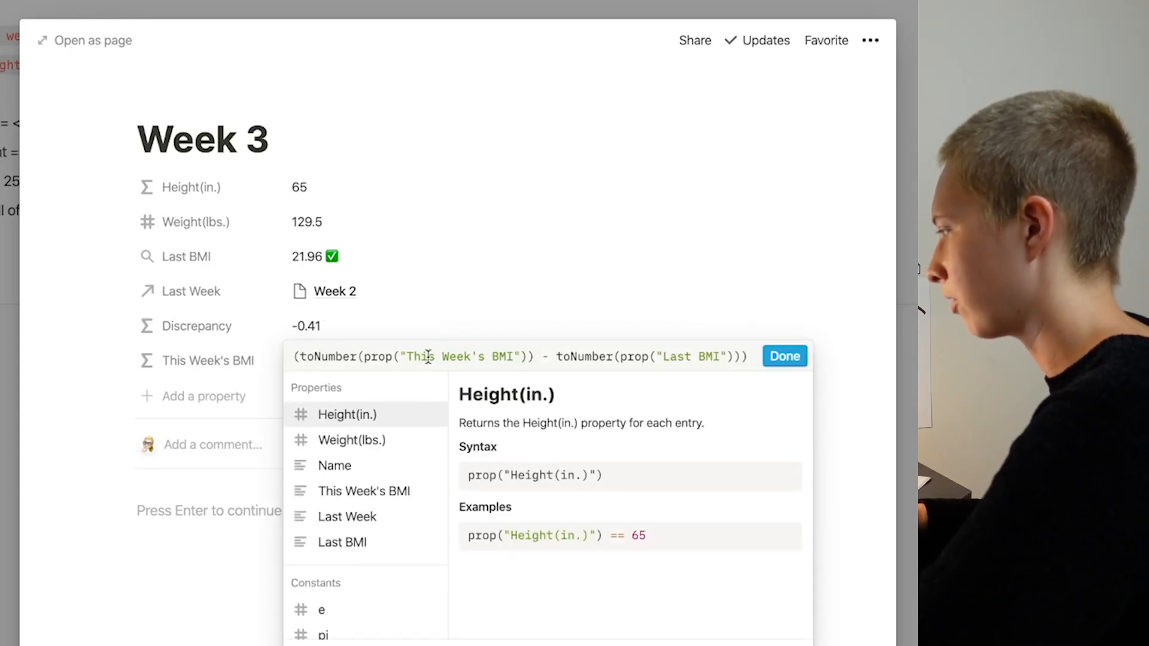
pyautogui.click(294, 359)
pyautogui.write('round')
pyautogui.click(361, 367)
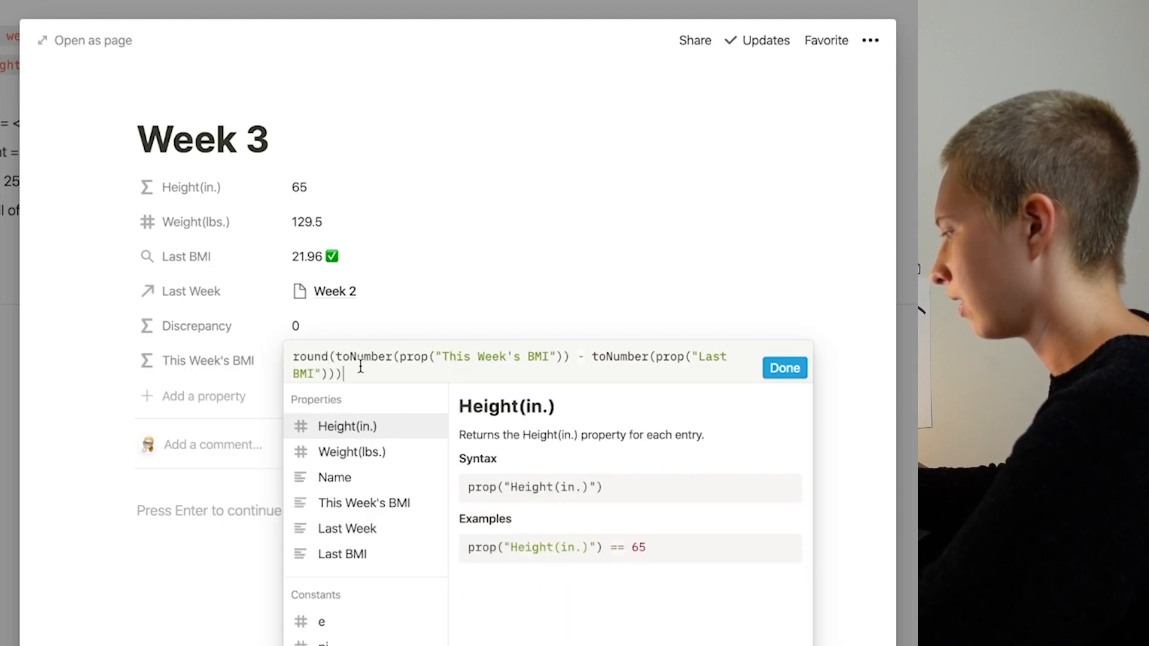
pyautogui.write(') / 100')
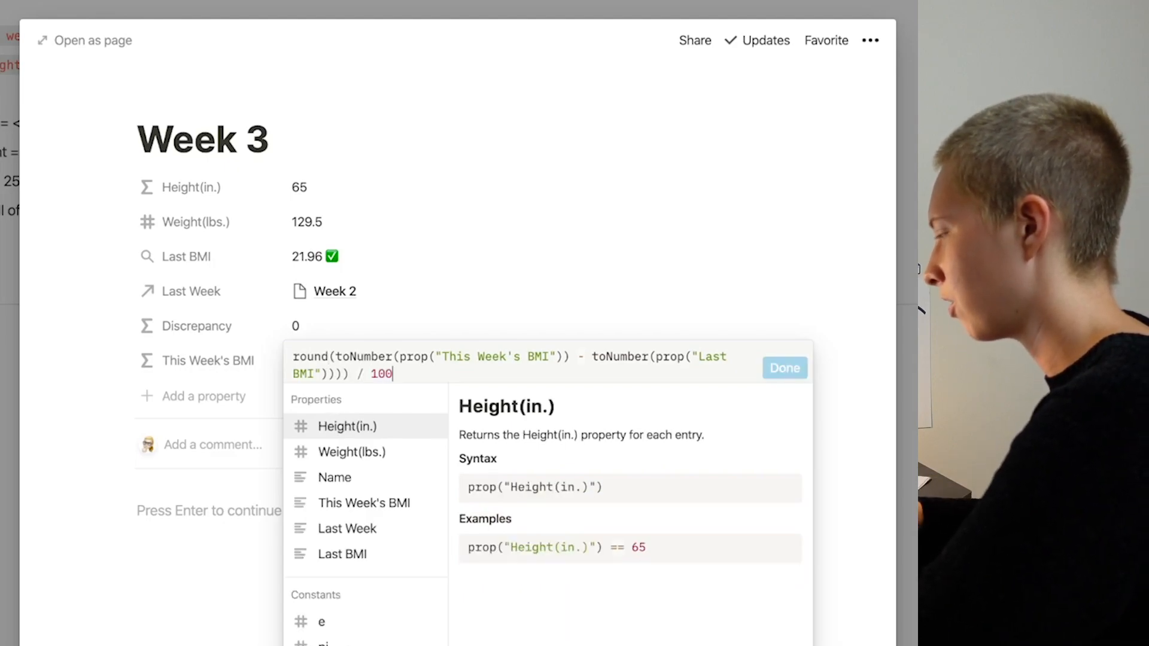
pyautogui.click(335, 359)
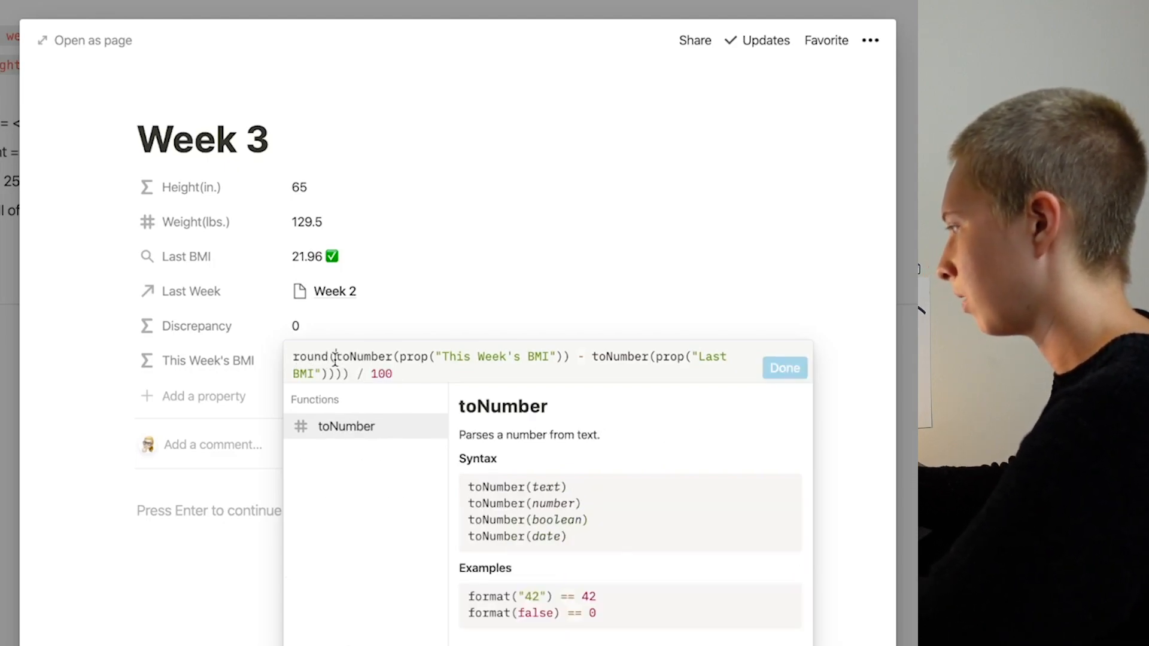
pyautogui.write('100 *(')
# Convert the rounded Discrepancy result to text by wrapping the whole formula in format()
pyautogui.press('Home')
pyautogui.write('format(')
pyautogui.click(544, 373)
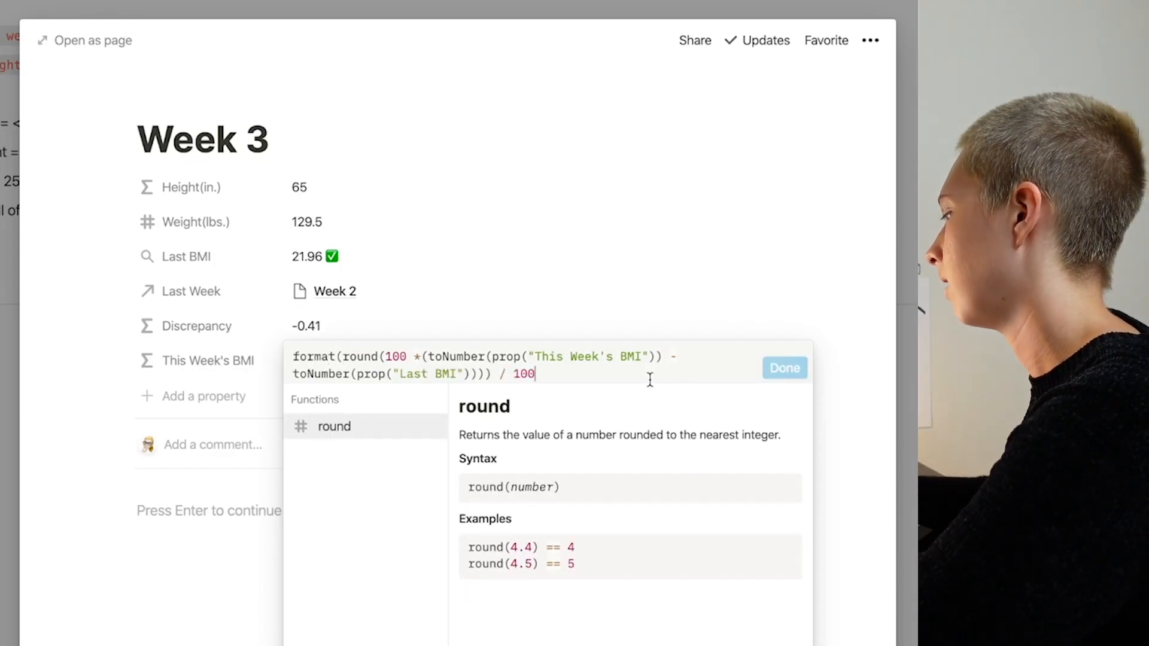
pyautogui.write(')')
pyautogui.click(789, 369)
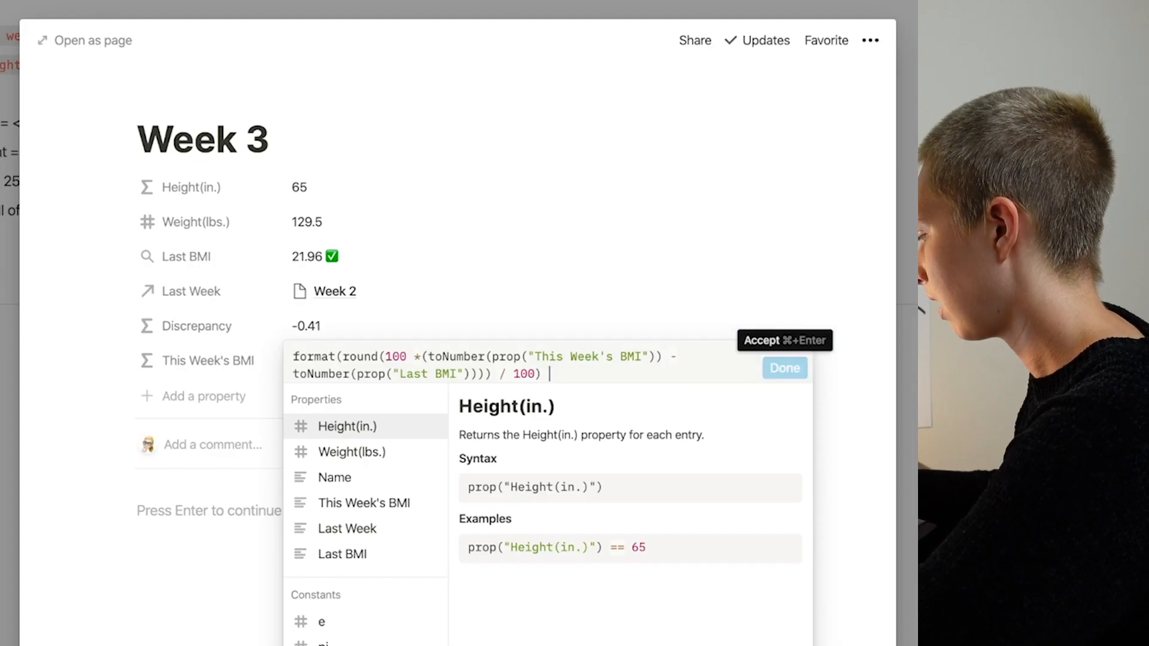
# Append the text " ↓" to the Discrepancy formula and accept it
pyautogui.write('+ "')
pyautogui.press('ctrl+super+space')
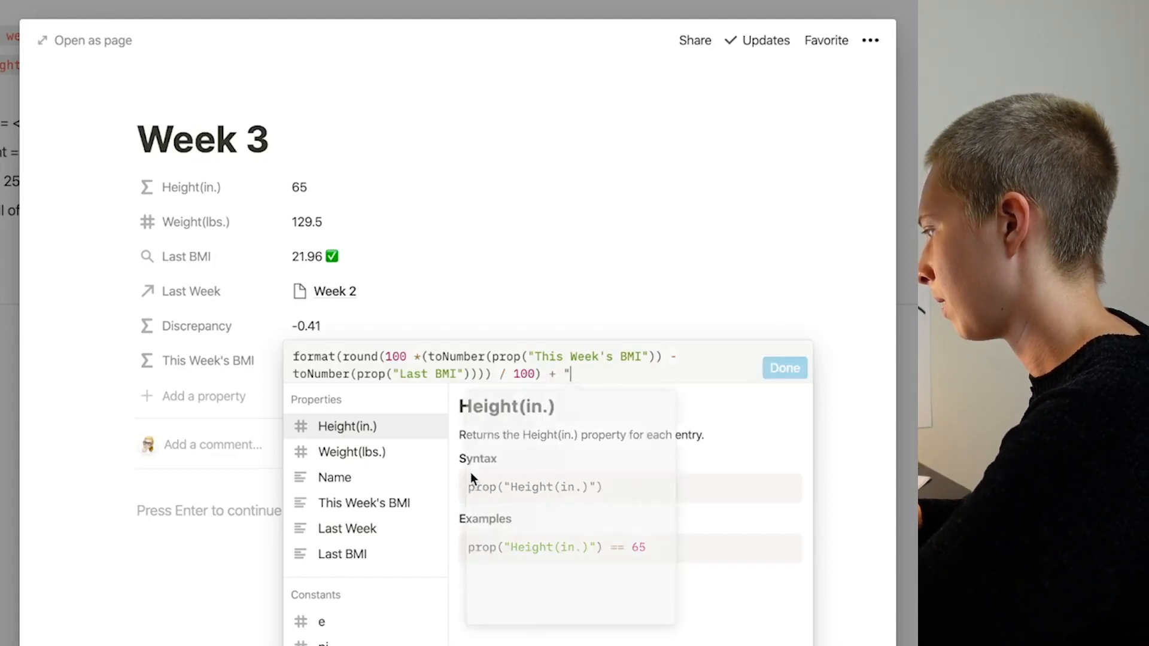
pyautogui.click(553, 466)
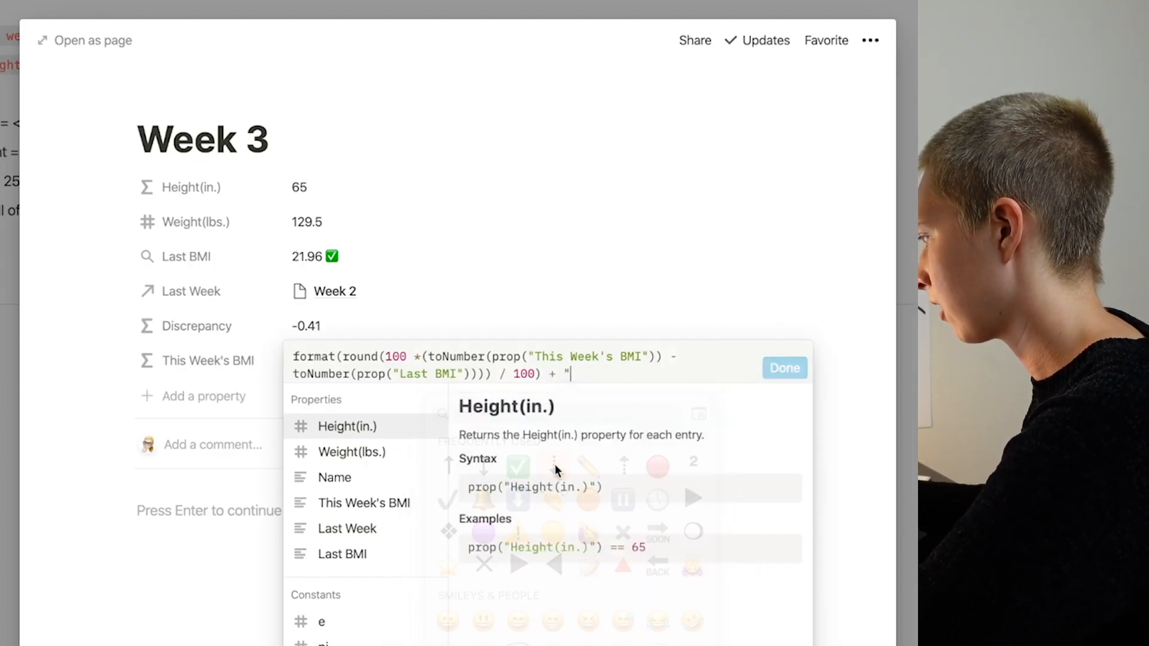
pyautogui.write('"')
pyautogui.click(568, 375)
pyautogui.click(800, 380)
# Add a new formula property named Test to the Week 3 entry and open its formula for editing
pyautogui.click(220, 398)
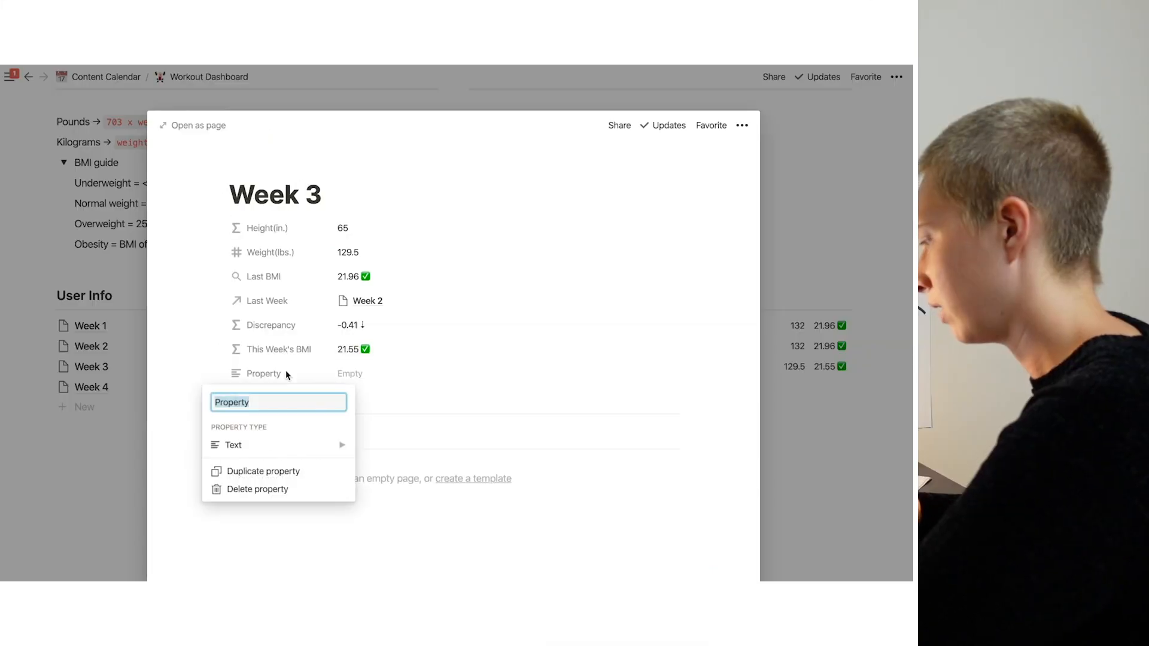
pyautogui.write('Test')
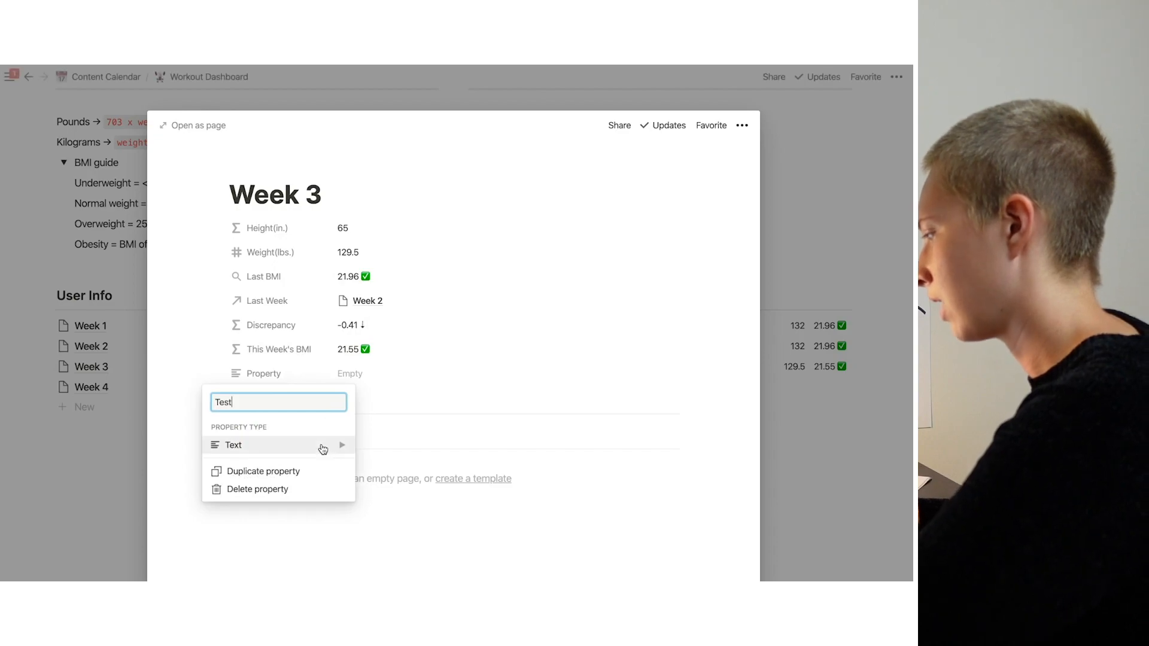
pyautogui.click(323, 449)
pyautogui.click(383, 554)
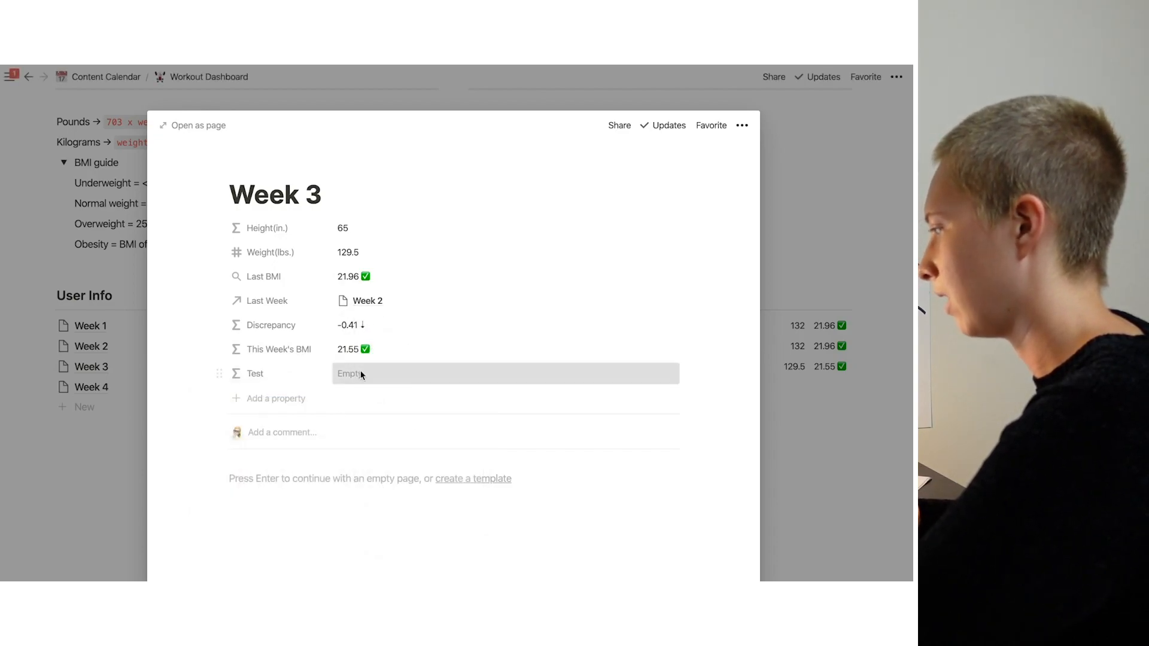
pyautogui.click(364, 373)
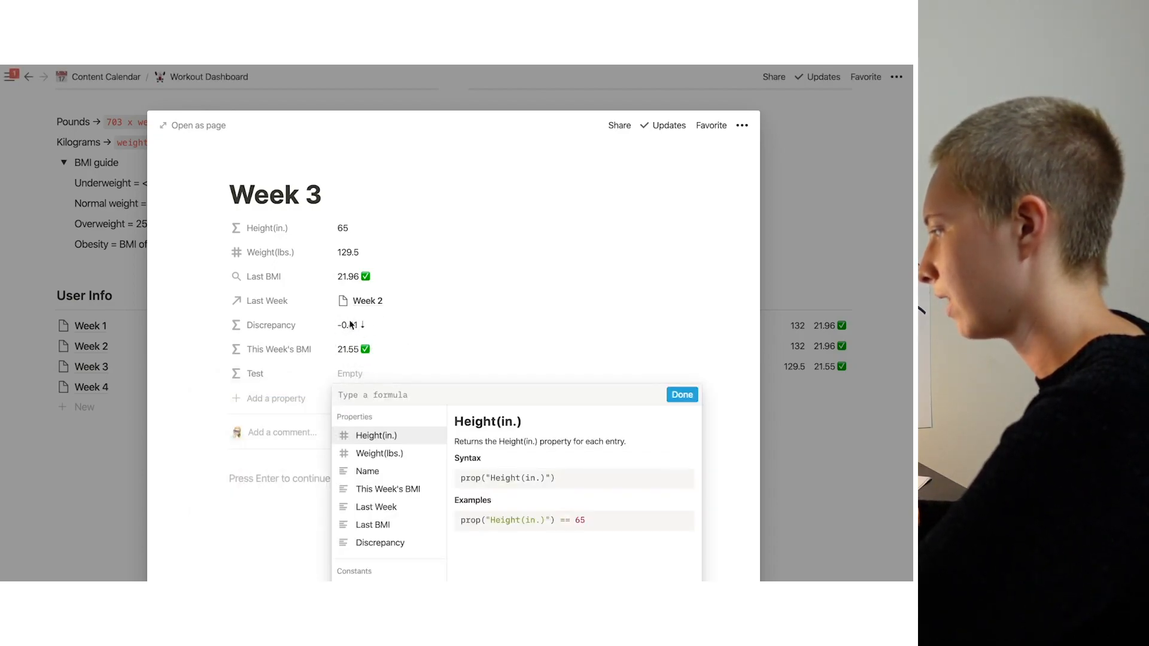
# Wrap the rounded calculation inside format() of the Discrepancy formula in abs()
pyautogui.click(372, 327)
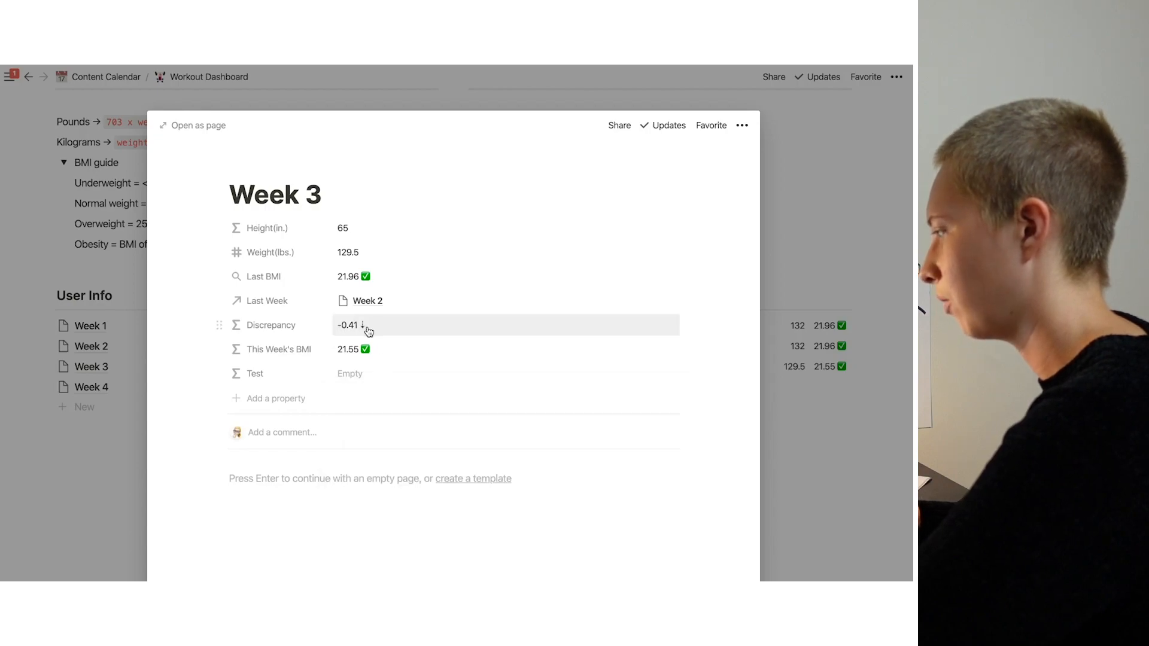
pyautogui.click(383, 329)
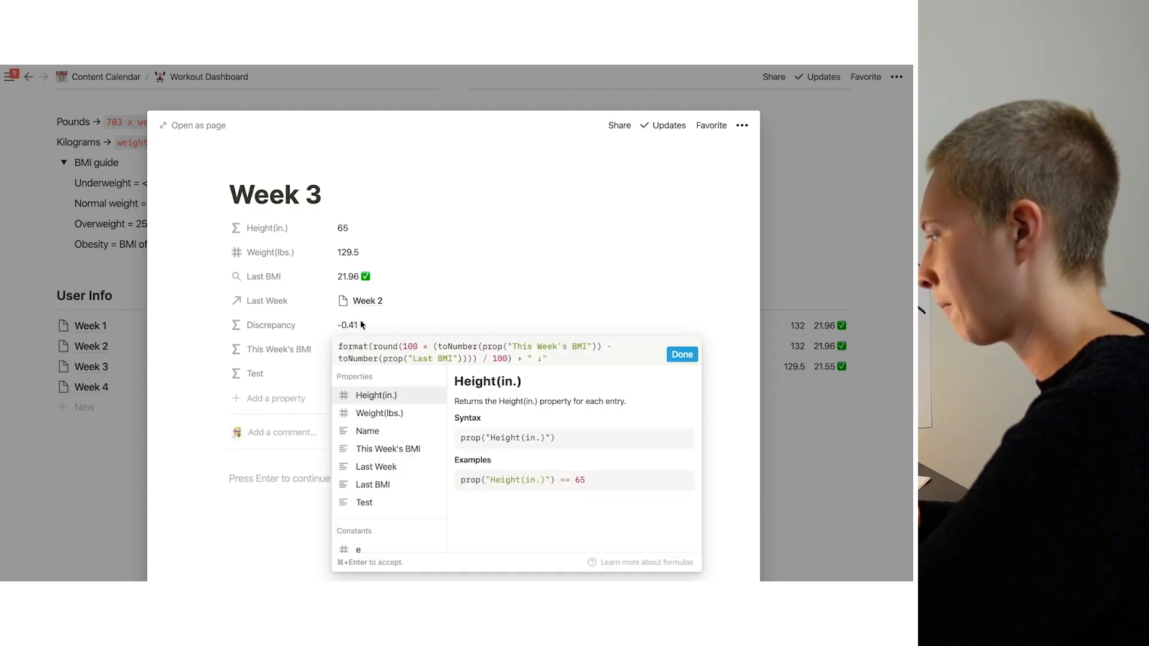
pyautogui.click(373, 348)
pyautogui.write('abs(')
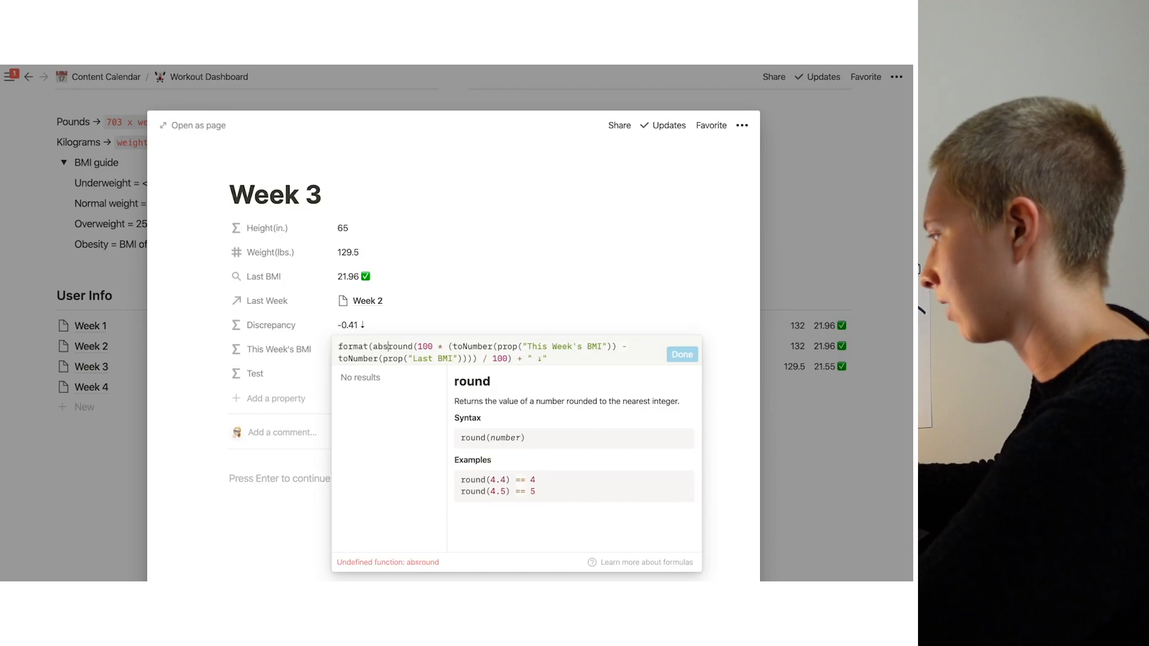
pyautogui.write(')')
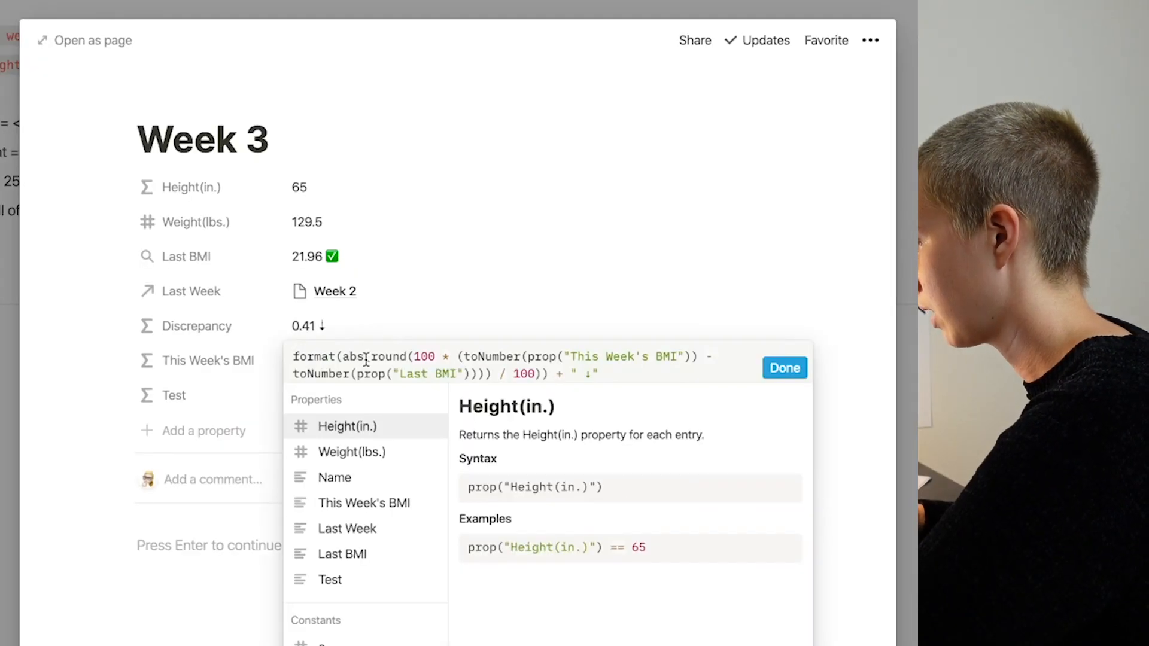
# Copy the rounded BMI difference expression, without abs() and format(), from the Discrepancy formula into the Test formula
pyautogui.moveTo(370, 358); pyautogui.dragTo(435, 358)
pyautogui.click(417, 310)
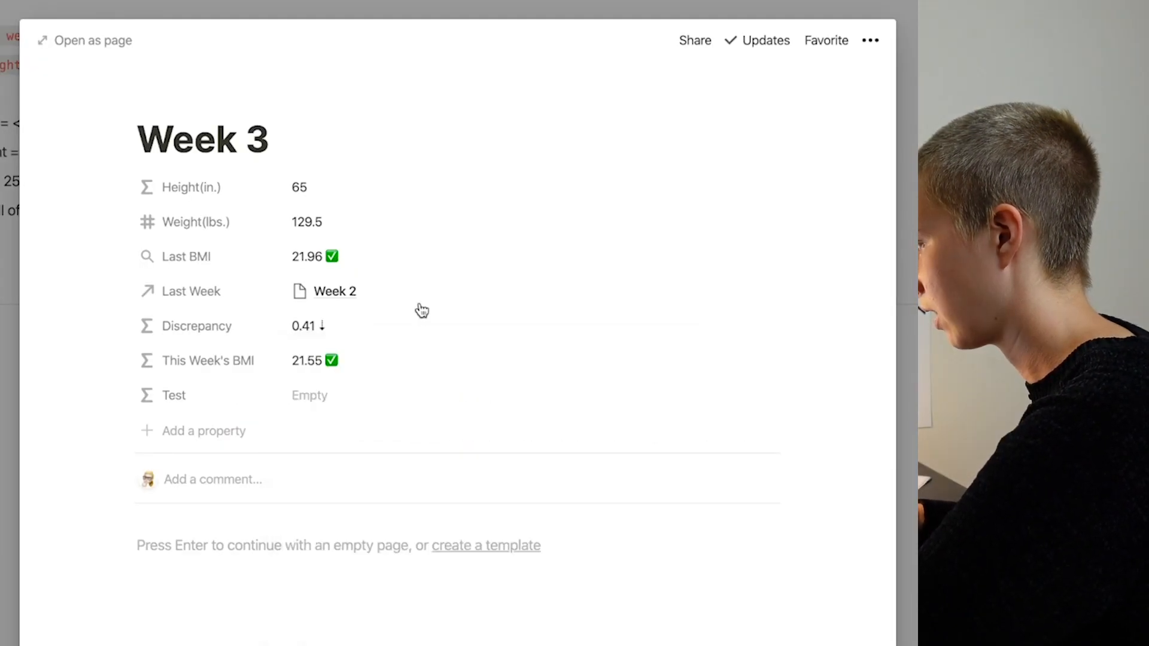
pyautogui.click(313, 396)
pyautogui.write('round(100 * (toNumber(prop("This Week\'s BMI")) - toNumber(prop("Last BMI")))) / 100')
# Turn the Test formula into an if() condition that checks for a result < 0 and returns "↓"
pyautogui.click(295, 429)
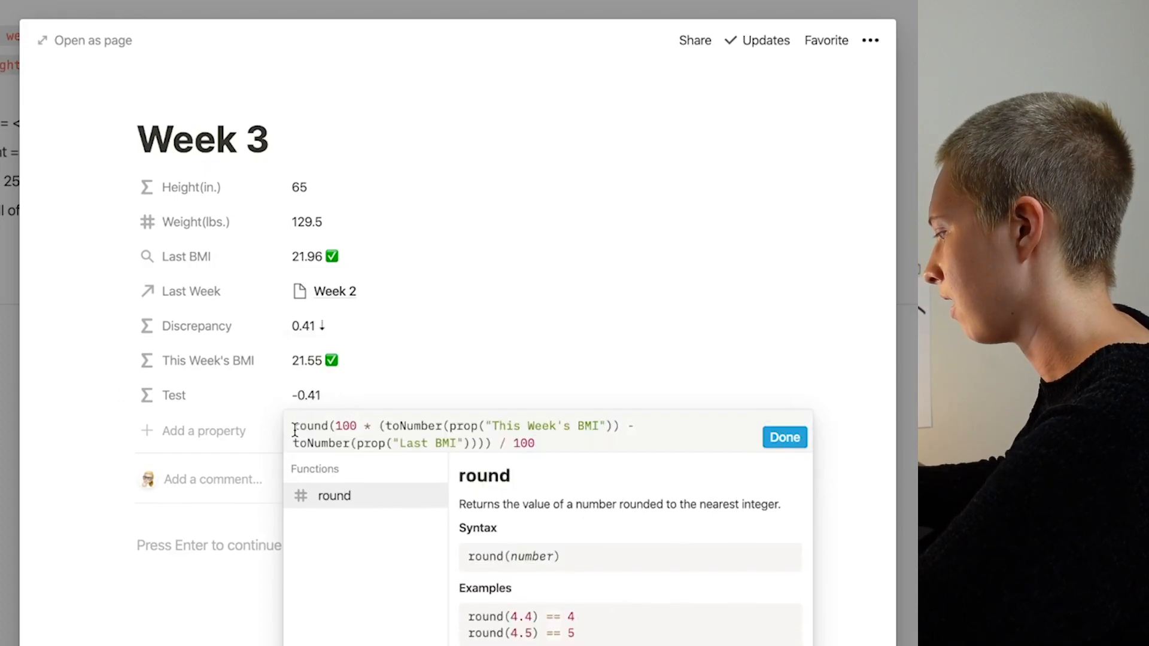
pyautogui.write('if(')
pyautogui.click(536, 443)
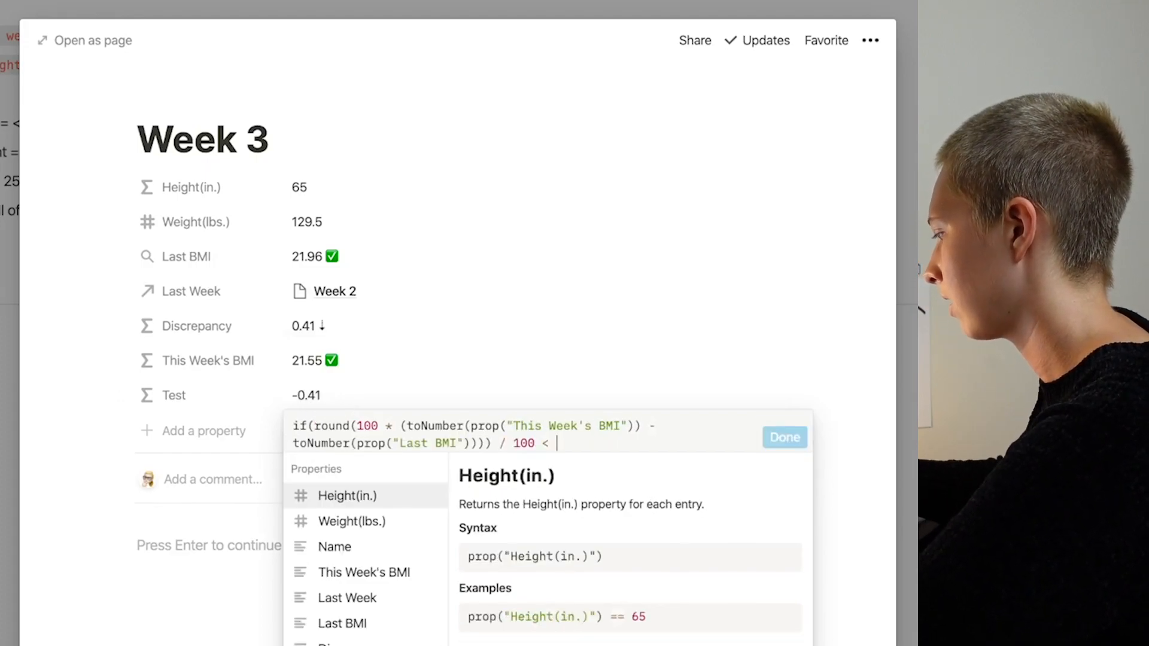
pyautogui.write('< 0, "')
pyautogui.press('ctrl+super+space')
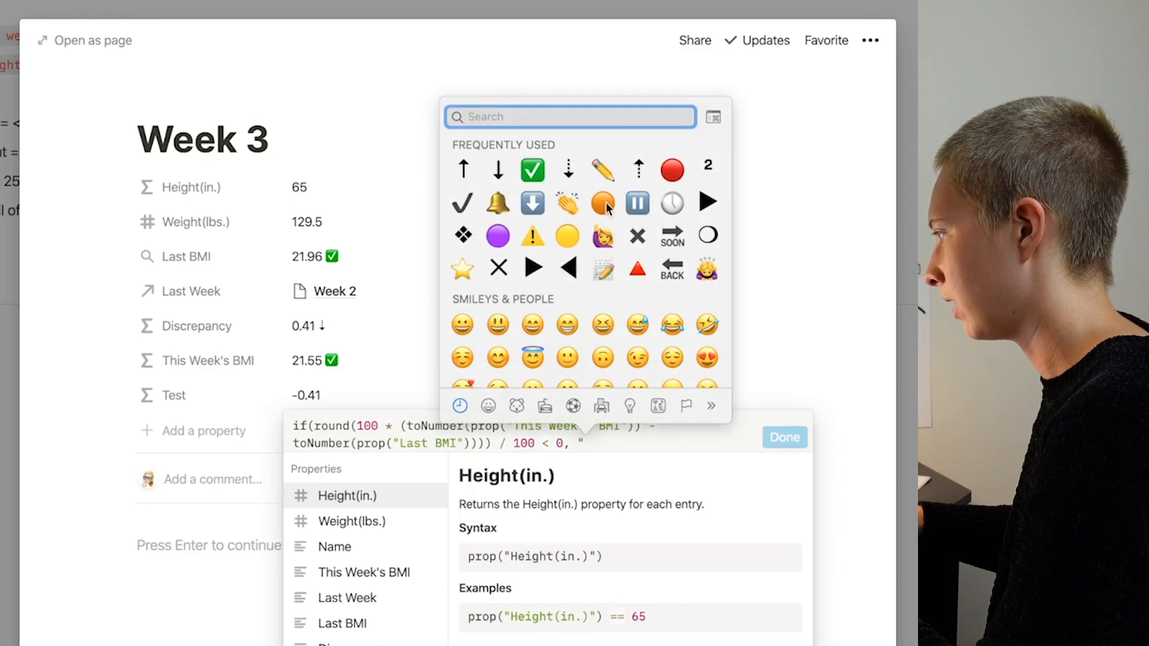
pyautogui.click(560, 179)
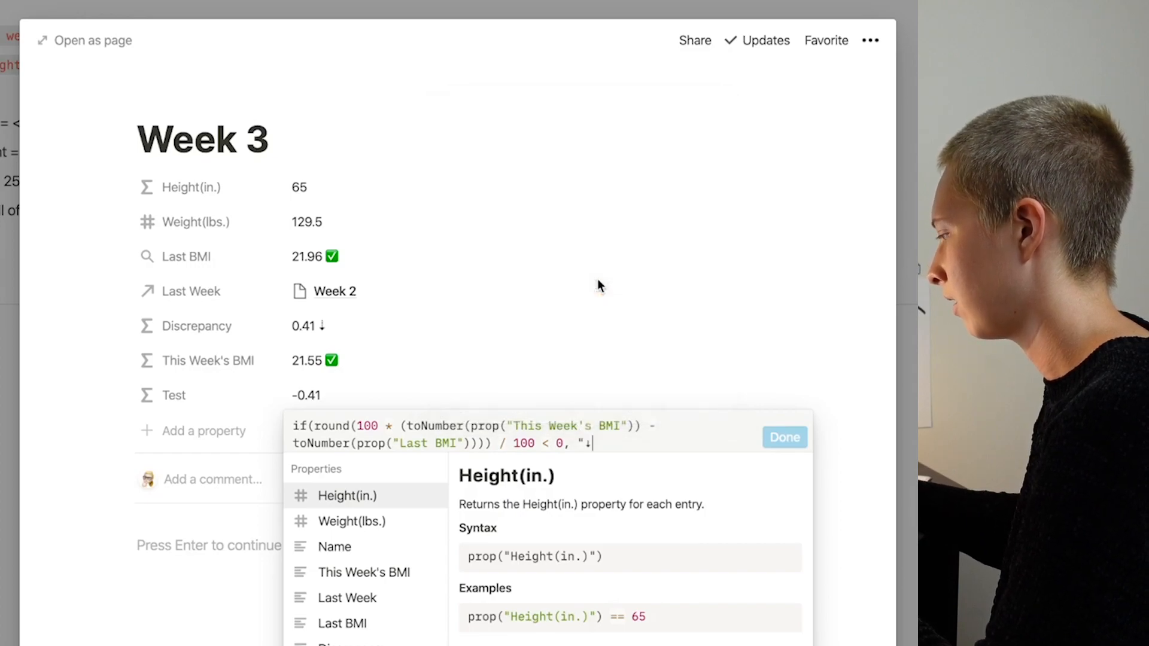
# Add "↑" as the otherwise result of the Test if() formula and accept it
pyautogui.write('", "')
pyautogui.press('ctrl+super+space')
pyautogui.scroll(10, 600, 254)
pyautogui.click(674, 282)
pyautogui.write('")')
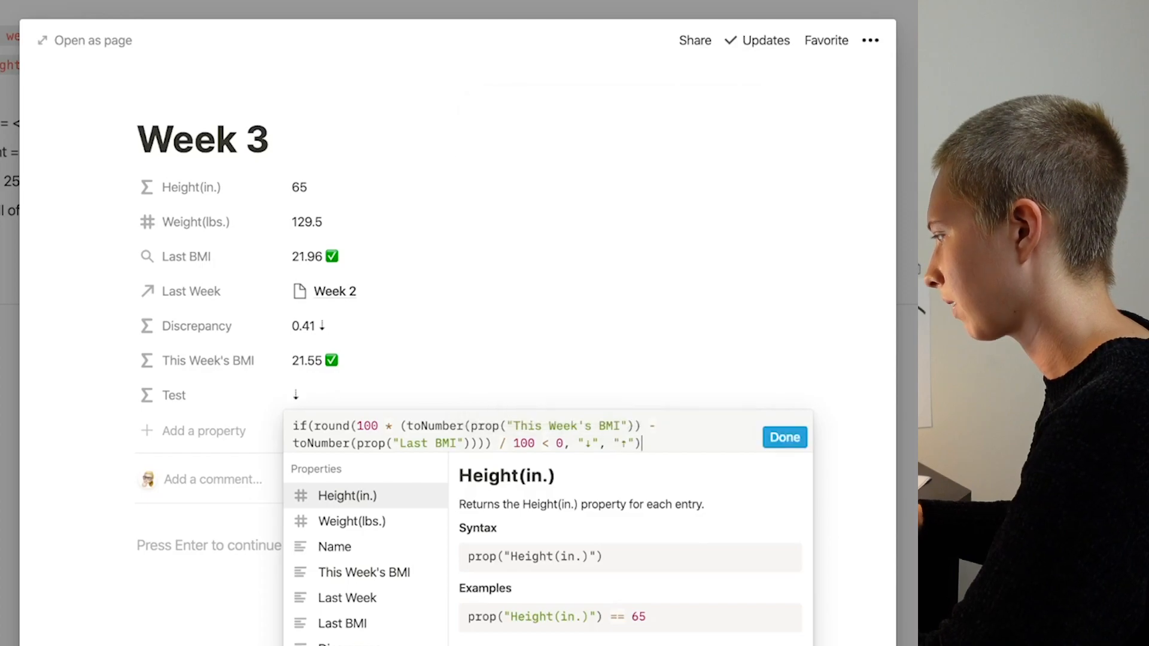
pyautogui.click(784, 436)
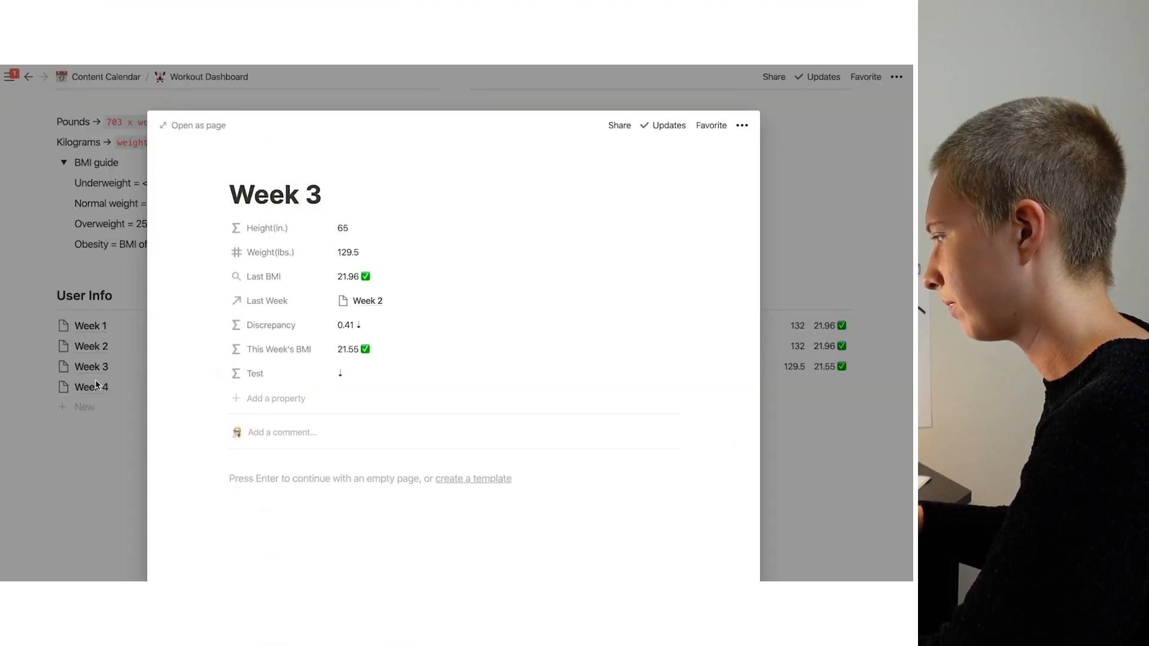
# Open the Week 4 entry and set its Weight(lbs.) to 133
pyautogui.click(103, 392)
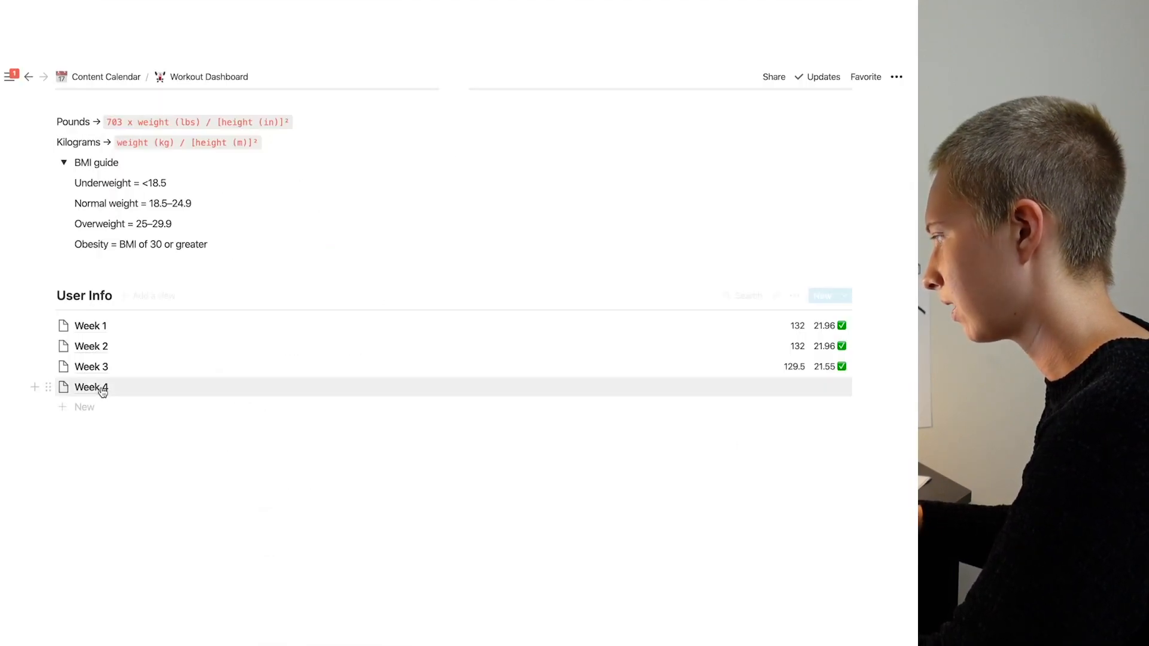
pyautogui.click(103, 392)
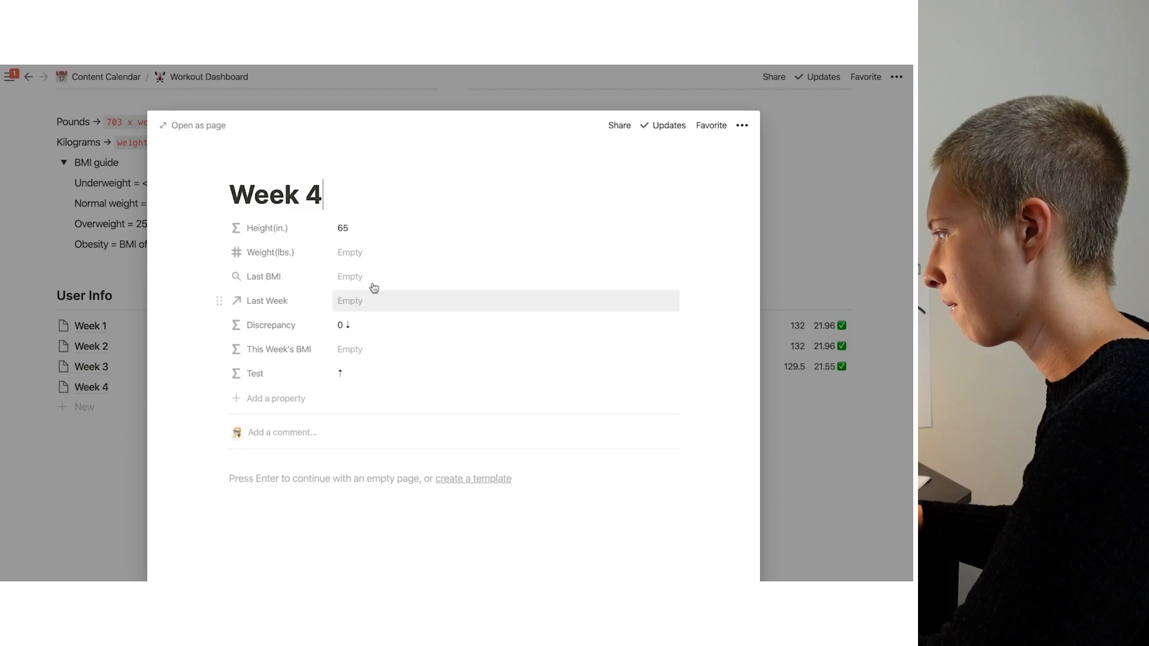
pyautogui.click(354, 252)
pyautogui.write('133')
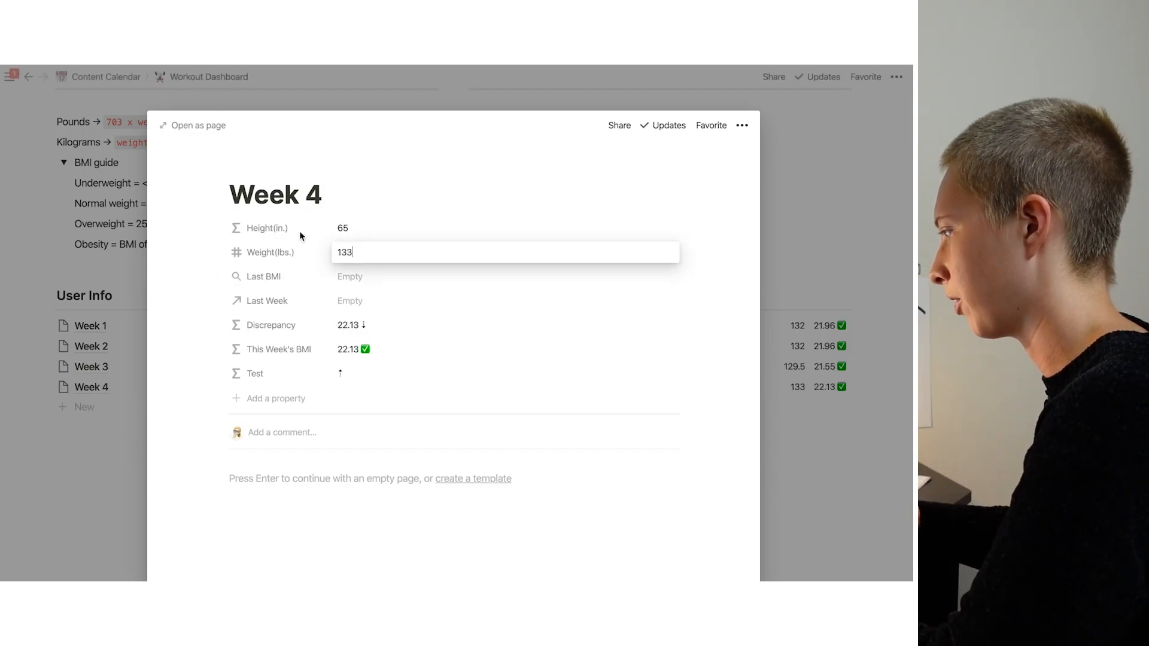
pyautogui.press('Return')
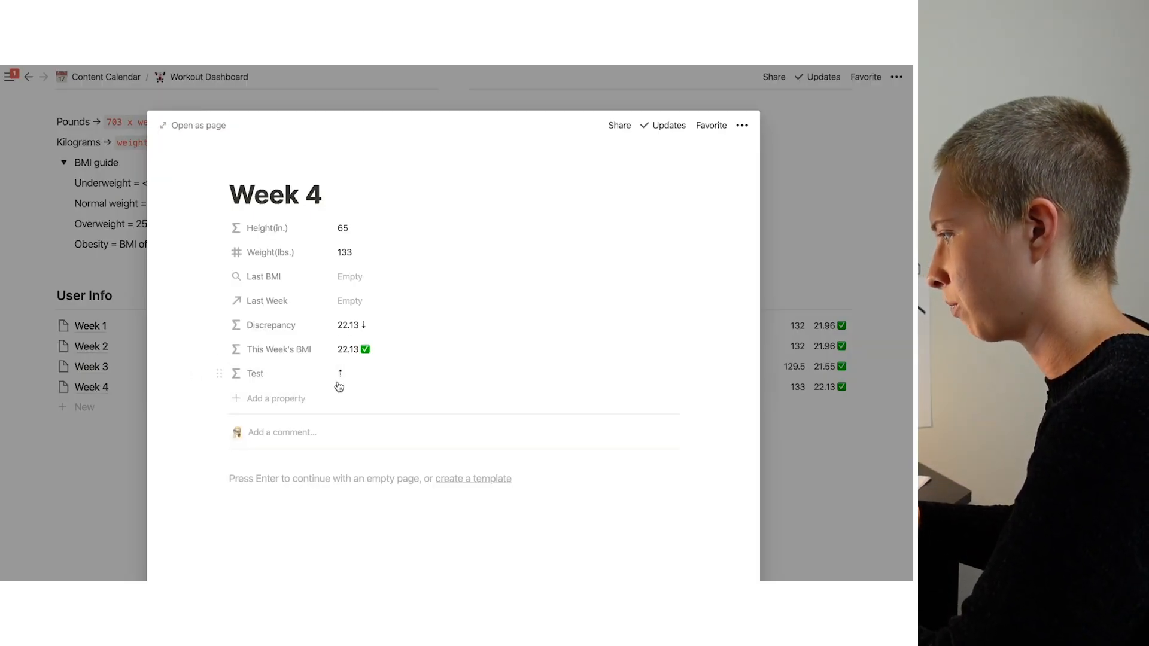
# Return to the Week 3 entry and copy its entire Discrepancy formula
pyautogui.click(79, 392)
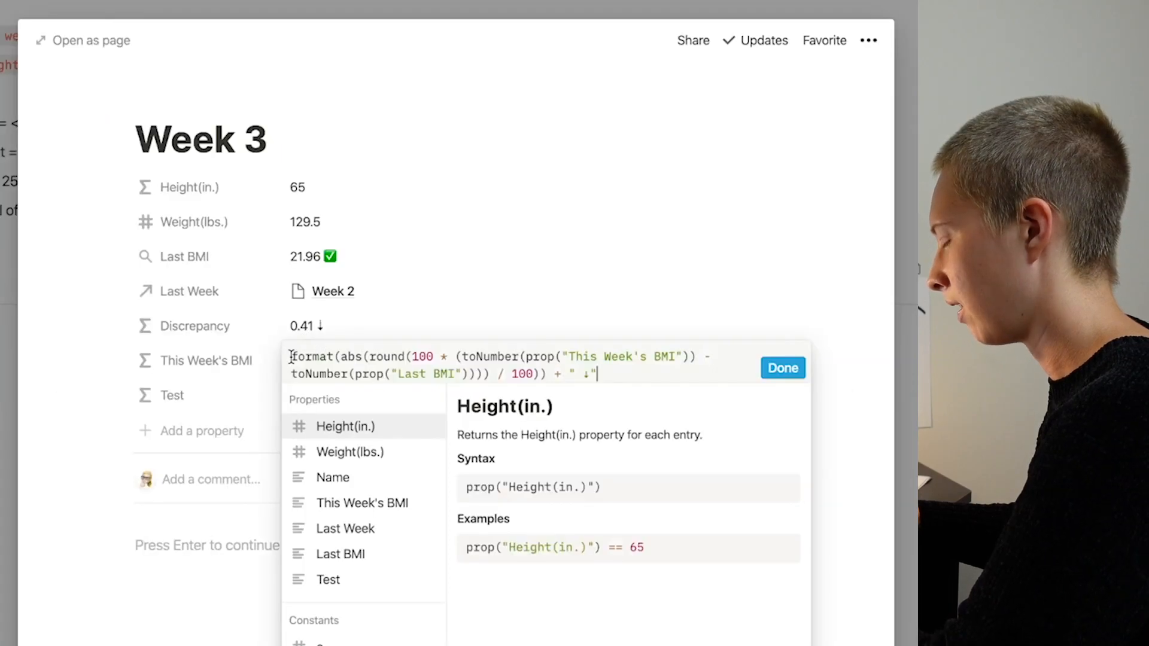
pyautogui.moveTo(291, 357); pyautogui.dragTo(616, 375)
pyautogui.press('super+c')
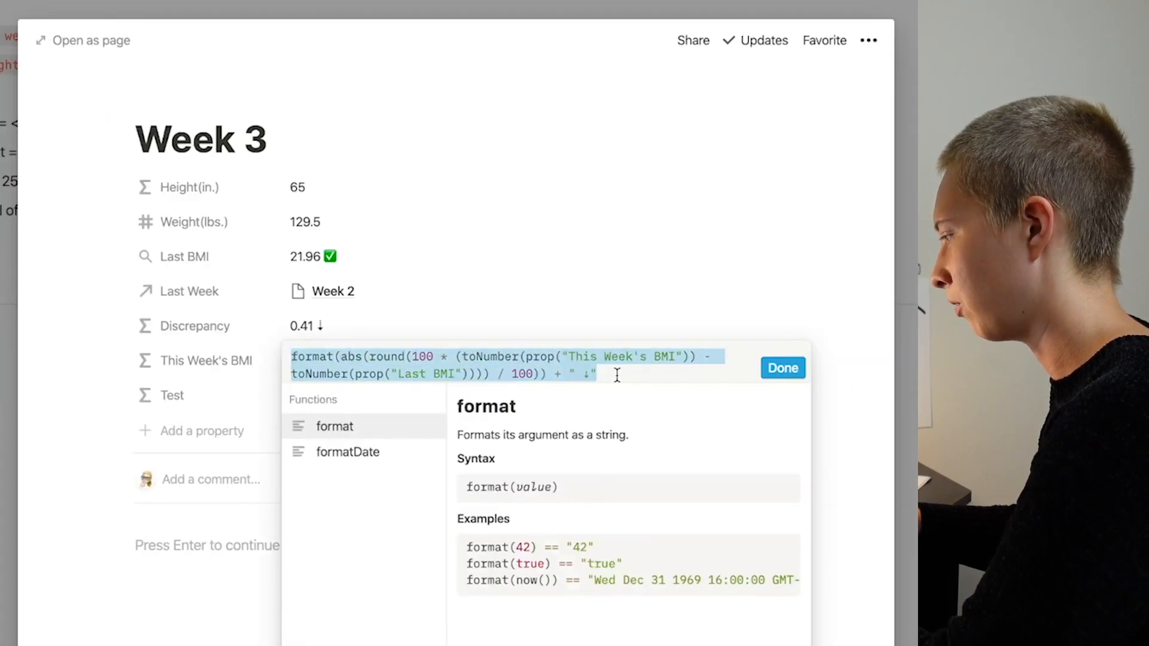
pyautogui.click(189, 362)
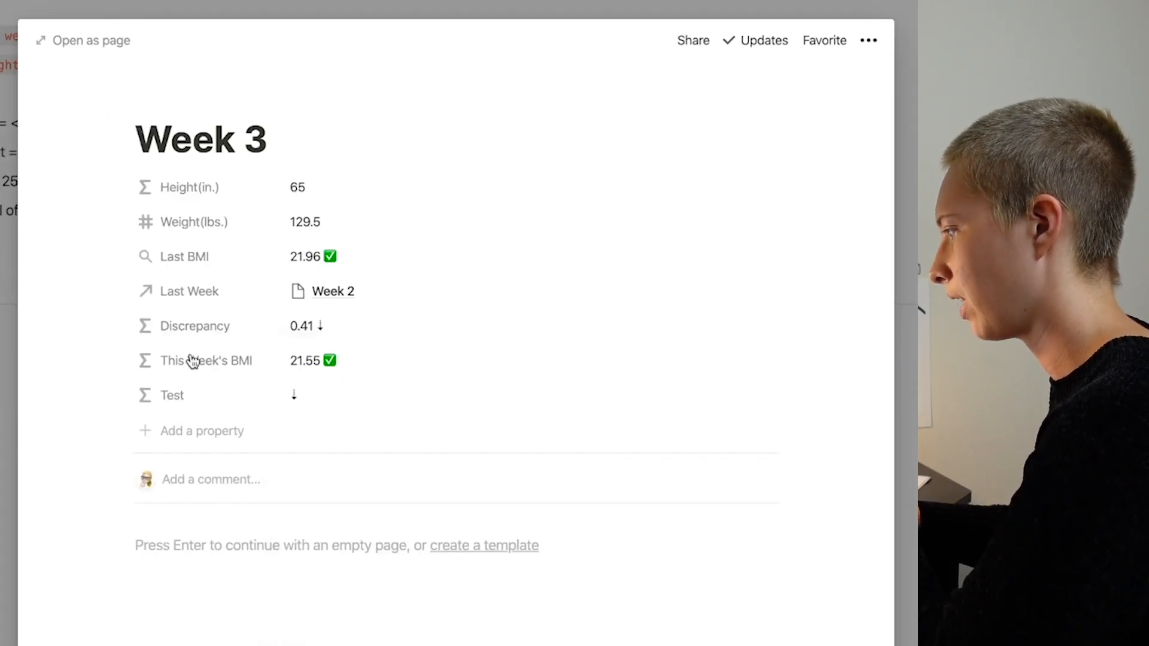
# Replace the "↓" result in the Test if() formula with the copied Discrepancy formula
pyautogui.click(326, 396)
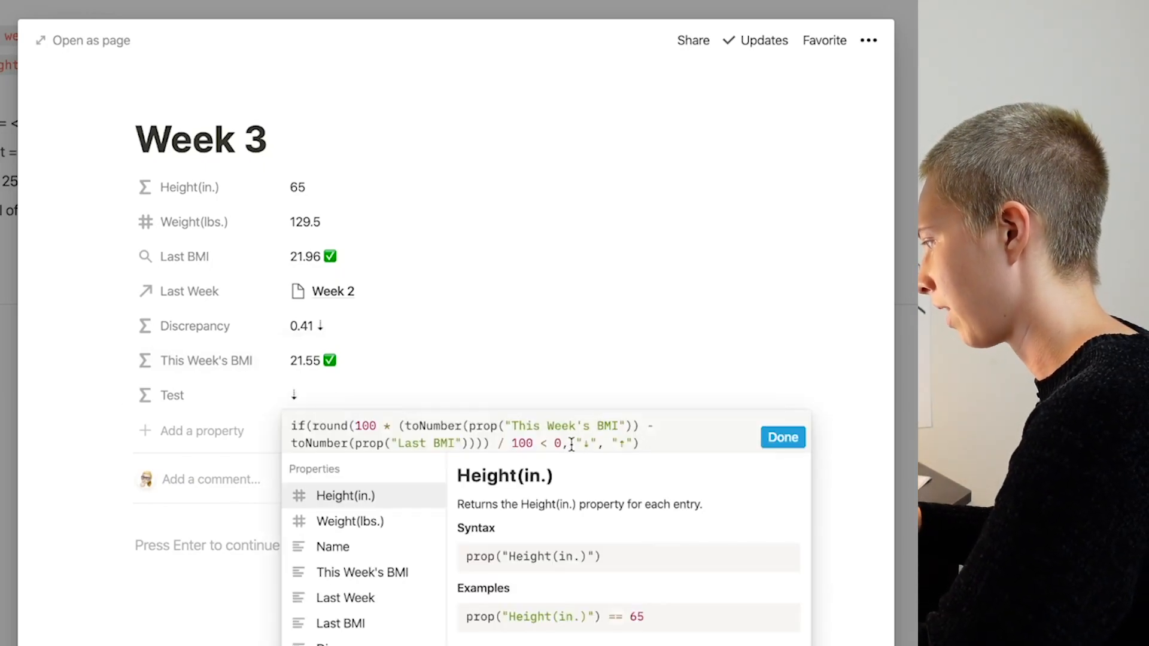
pyautogui.moveTo(570, 443); pyautogui.dragTo(590, 444)
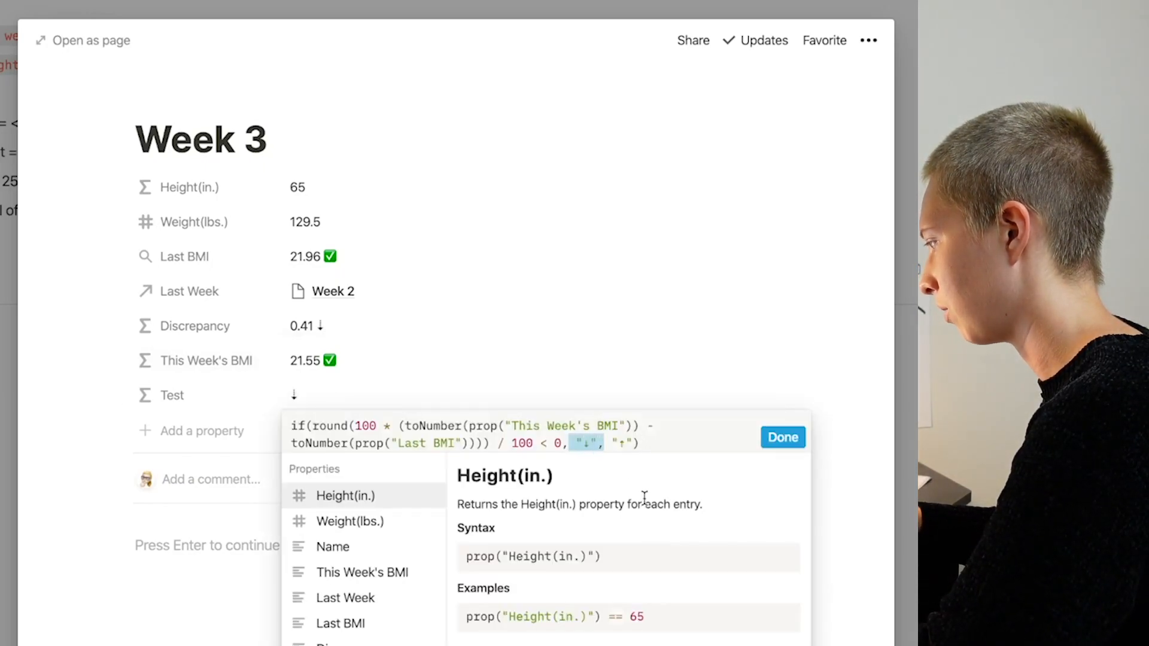
pyautogui.moveTo(570, 443); pyautogui.dragTo(600, 443)
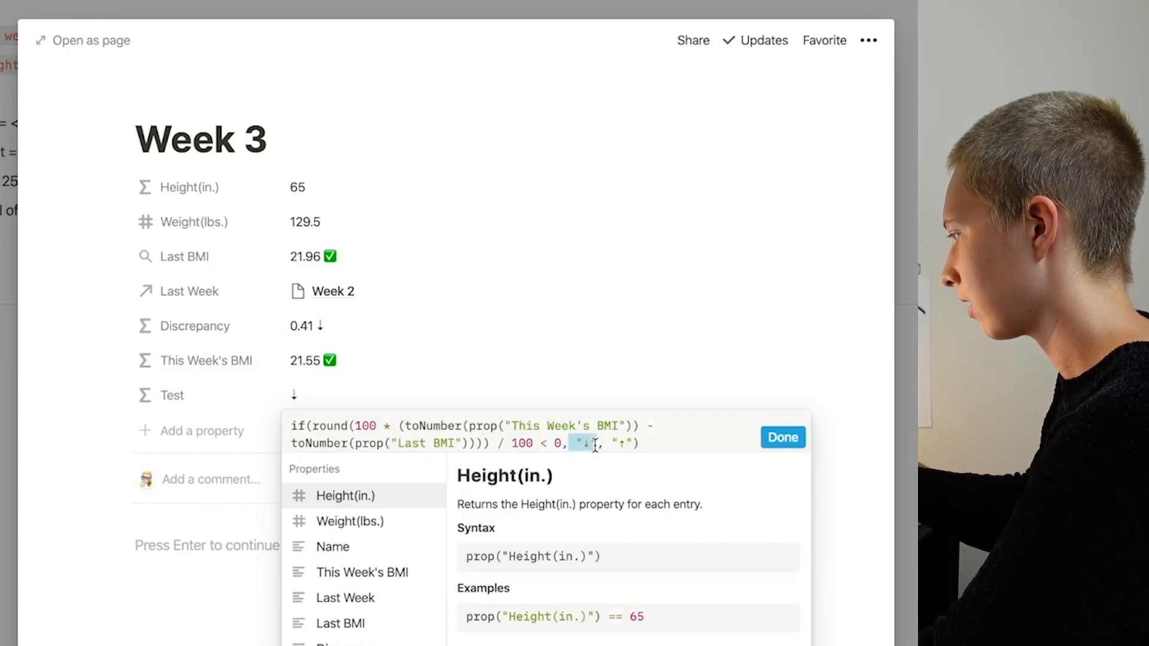
pyautogui.press('BackSpace')
pyautogui.press('super+v')
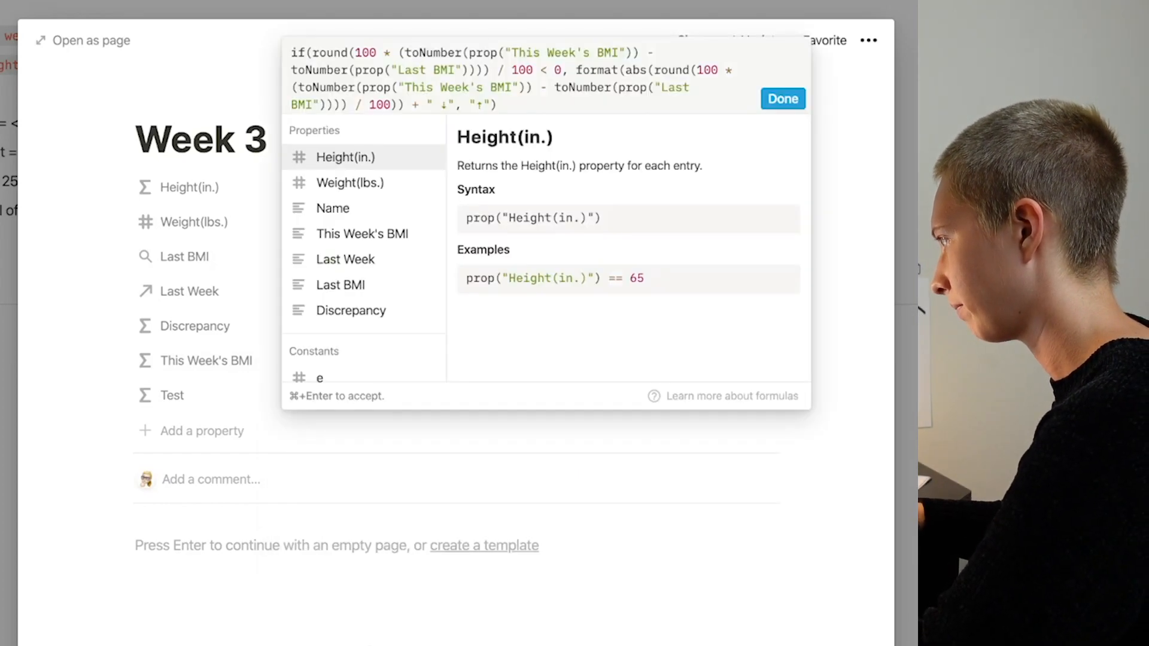
# Replace the "↑" otherwise result in the Test formula with the copied Discrepancy formula, change its arrow to "↑", and accept it
pyautogui.press('super+Return')
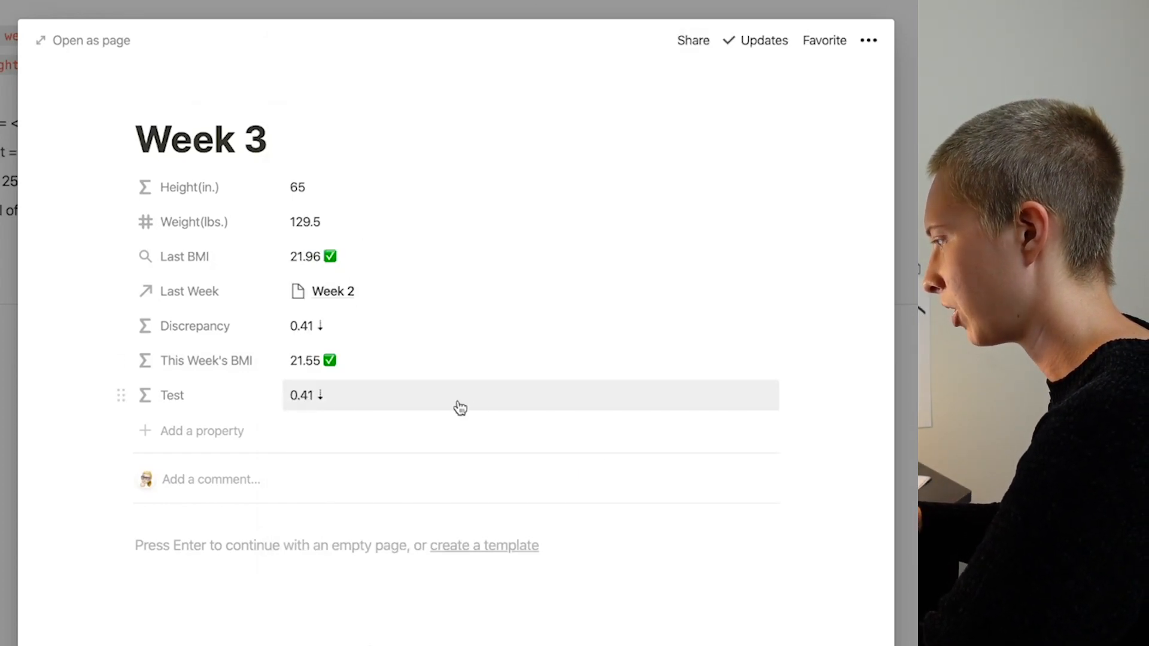
pyautogui.click(370, 395)
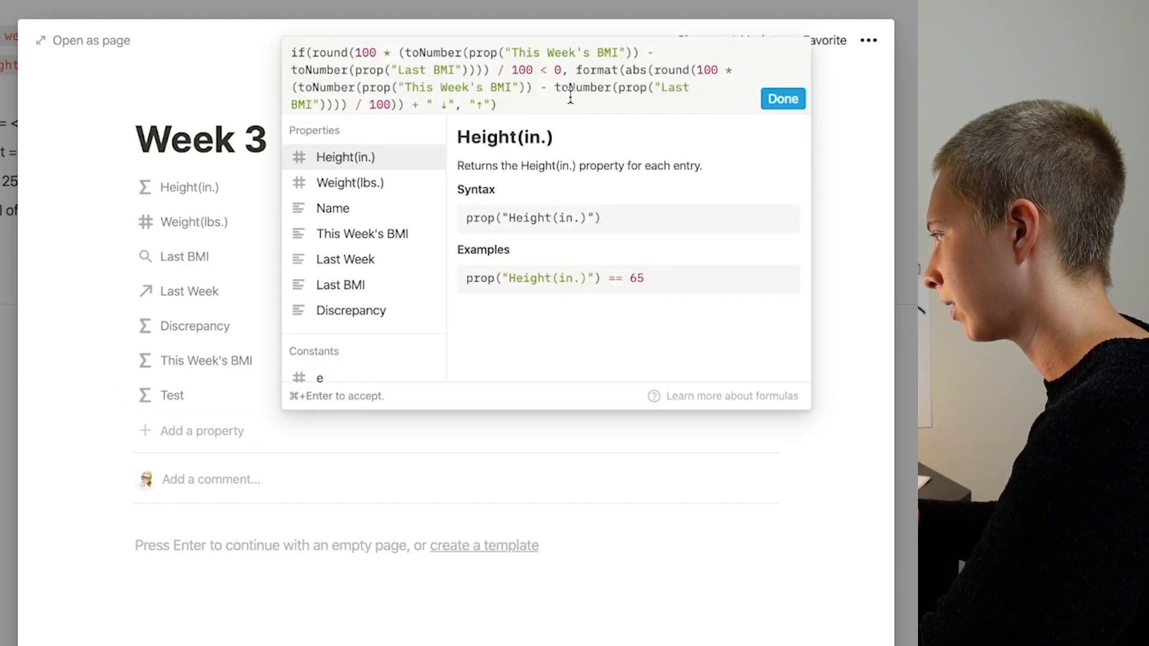
pyautogui.moveTo(470, 104); pyautogui.dragTo(490, 105)
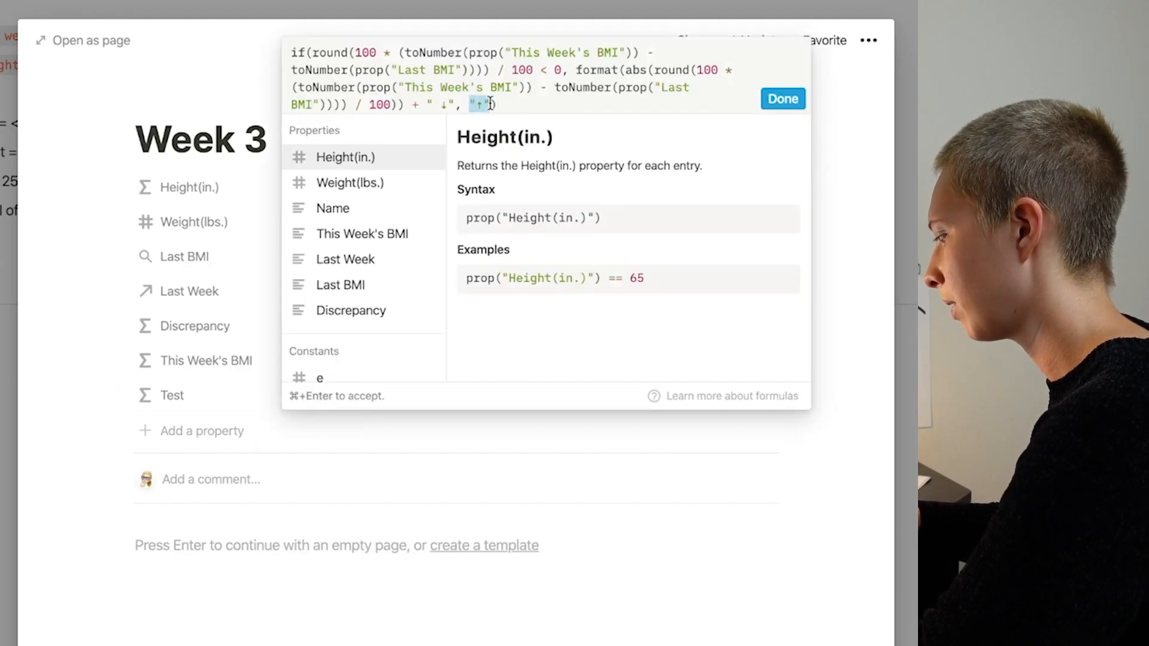
pyautogui.press('super+v')
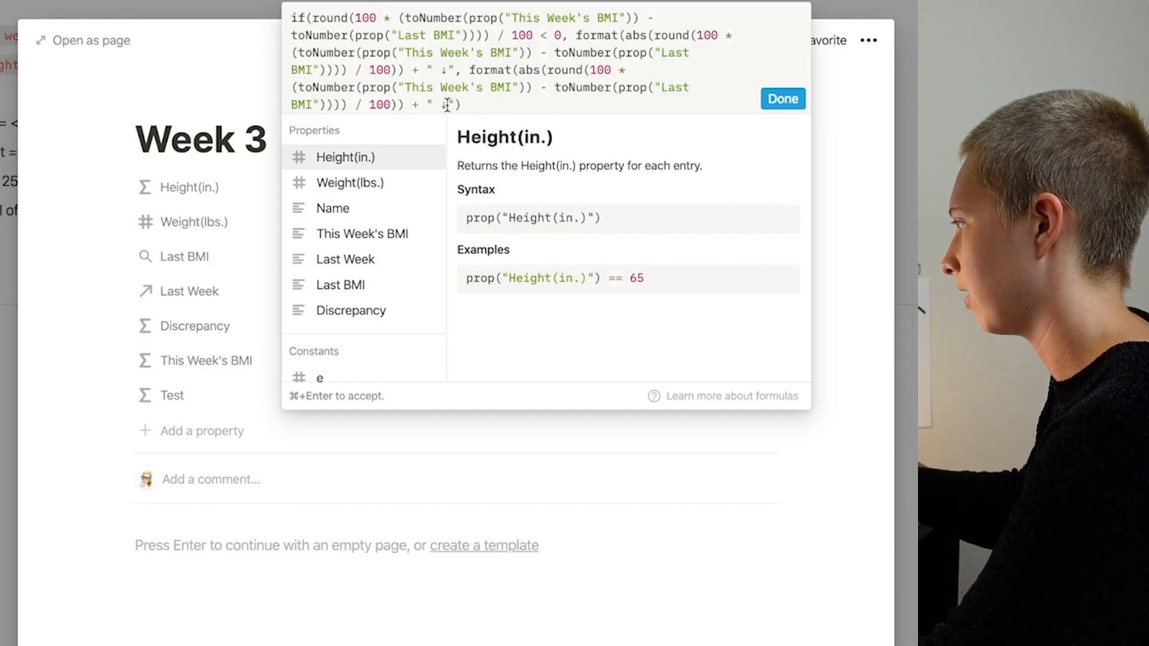
pyautogui.click(446, 104)
pyautogui.press('BackSpace')
pyautogui.press('ctrl+super+space')
pyautogui.click(457, 198)
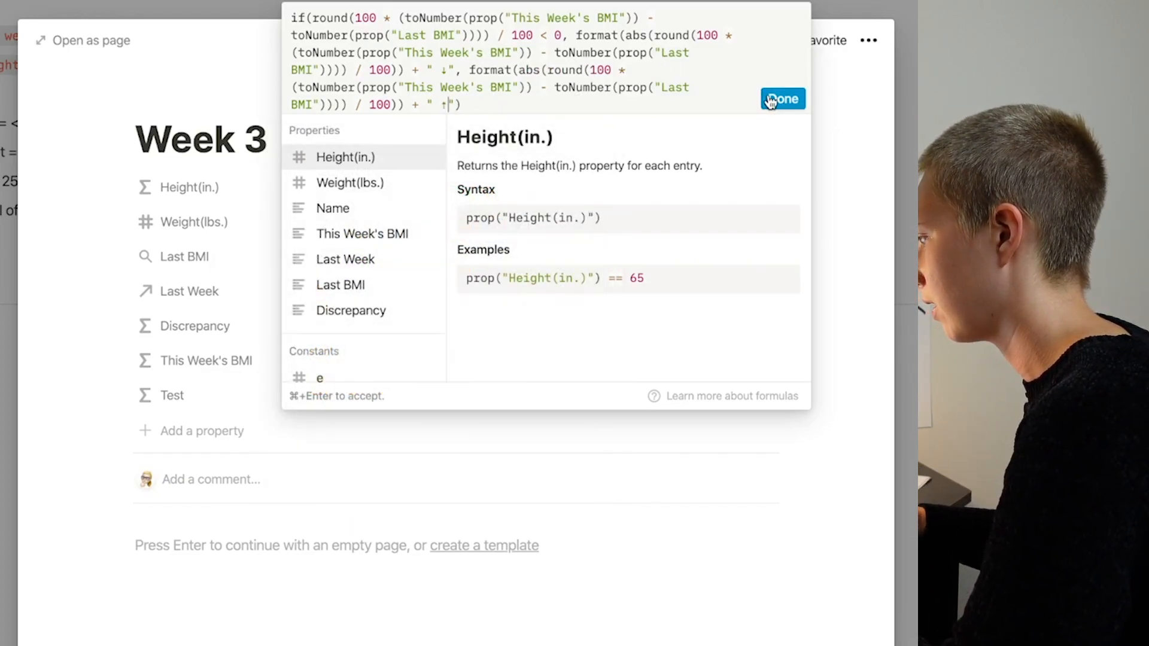
pyautogui.click(780, 99)
# Rename the Test property to Discrepancy and move it directly below Last Week
pyautogui.click(252, 372)
pyautogui.write('Disc')
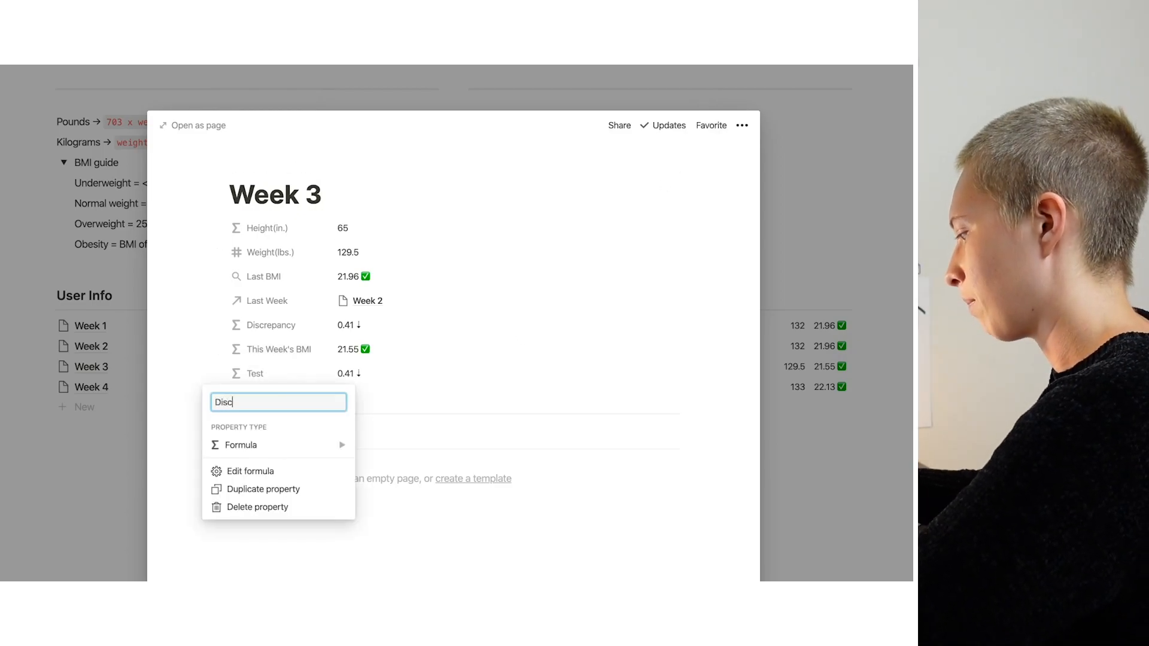
pyautogui.write('repancy')
pyautogui.press('Return')
pyautogui.moveTo(219, 376); pyautogui.dragTo(226, 328)
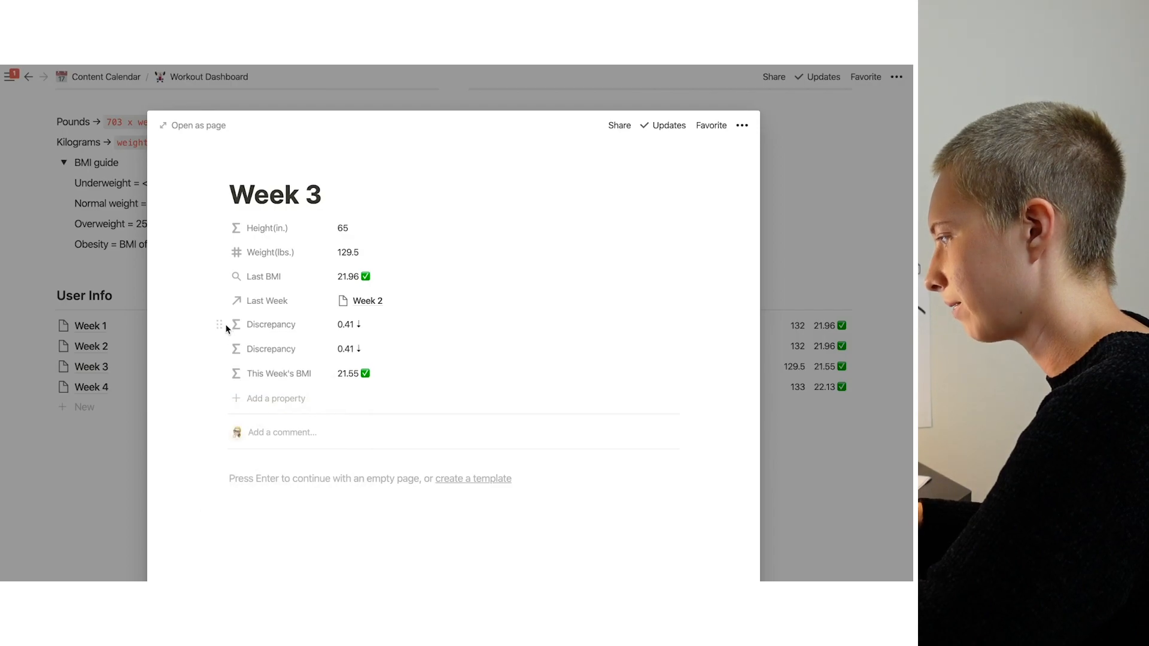
# Delete the old Discrepancy property and close the Week 3 entry
pyautogui.click(218, 354)
pyautogui.click(241, 482)
pyautogui.click(451, 359)
pyautogui.click(826, 331)
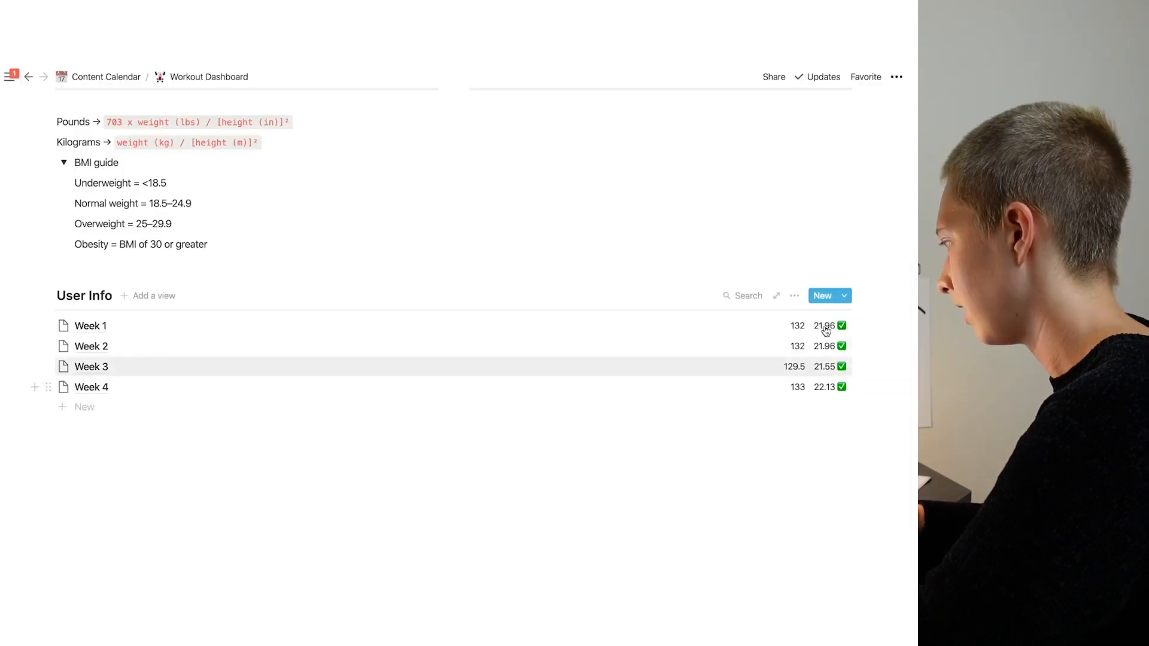
# Show the Discrepancy property in the list view of the User Info database
pyautogui.click(793, 296)
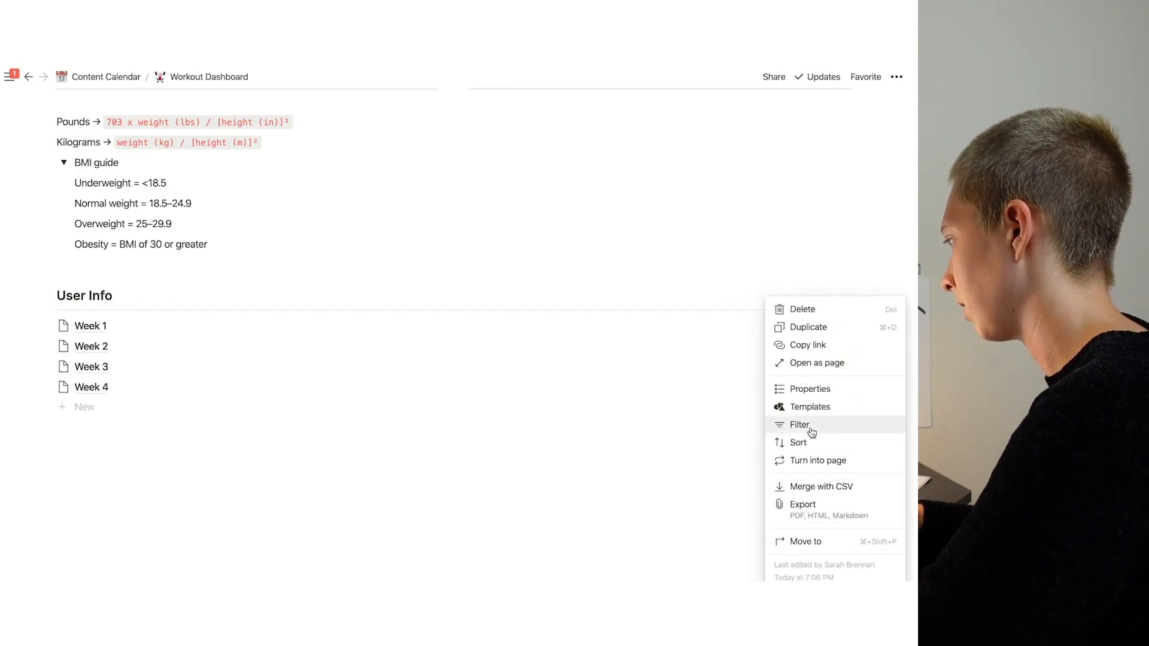
pyautogui.click(805, 389)
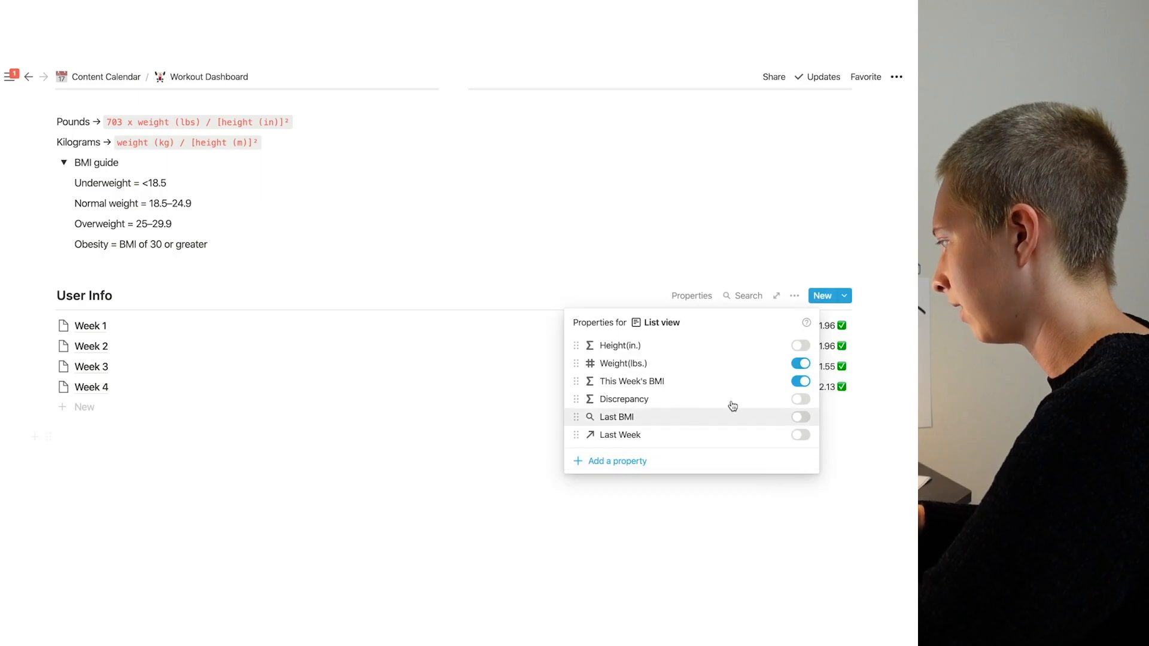
pyautogui.click(801, 399)
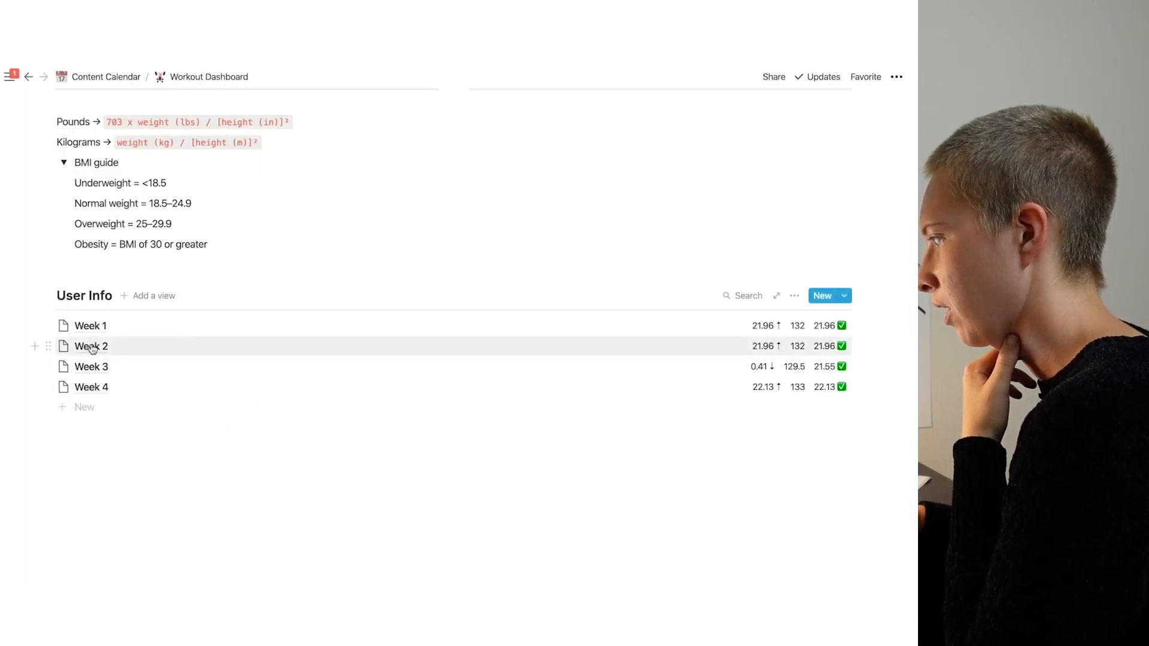
# Set the Last Week relation of the Week 2 entry to Week 1
pyautogui.click(91, 347)
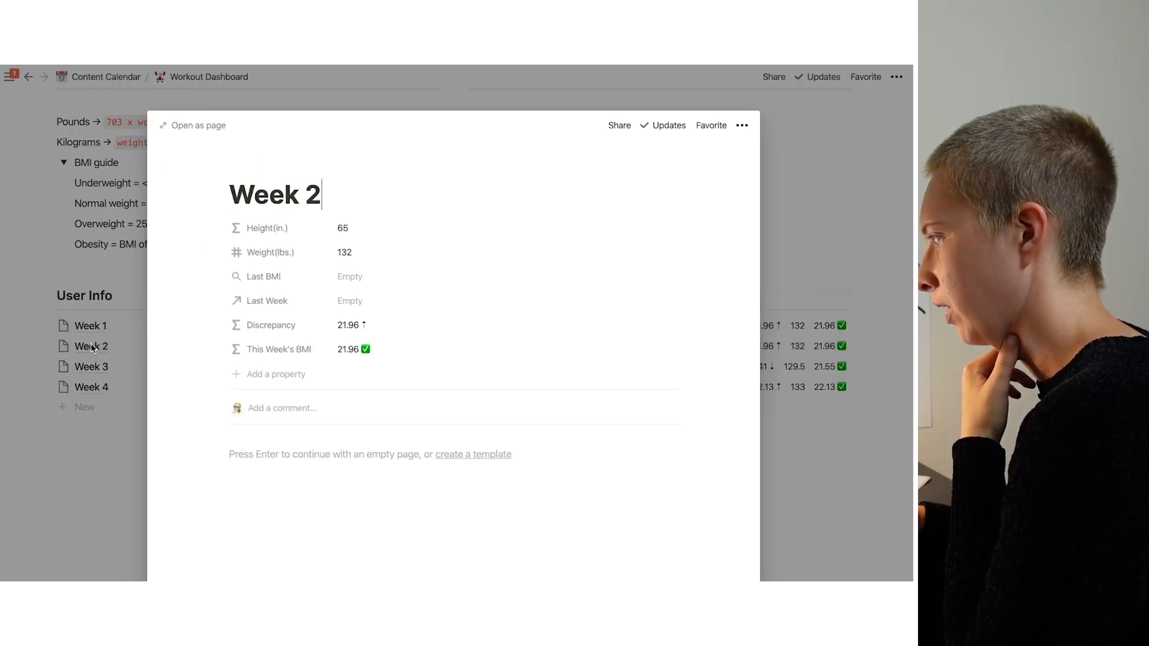
pyautogui.click(349, 300)
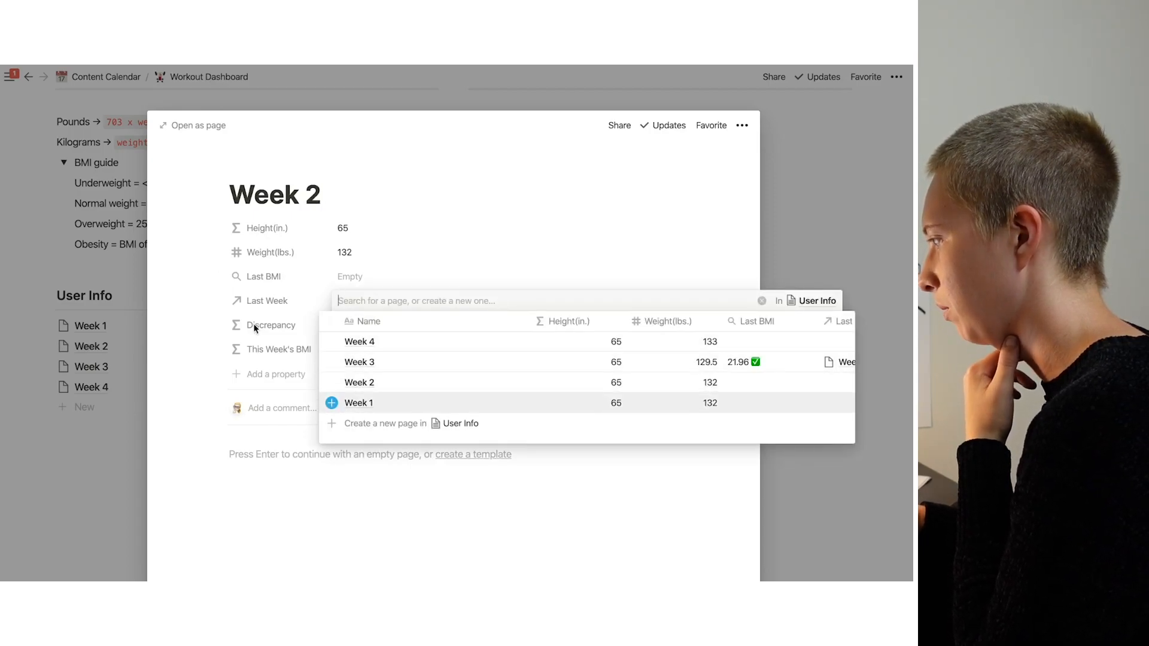
pyautogui.press('Return')
pyautogui.click(135, 365)
# Set the Last Week relation of the Week 4 entry to Week 3
pyautogui.click(95, 387)
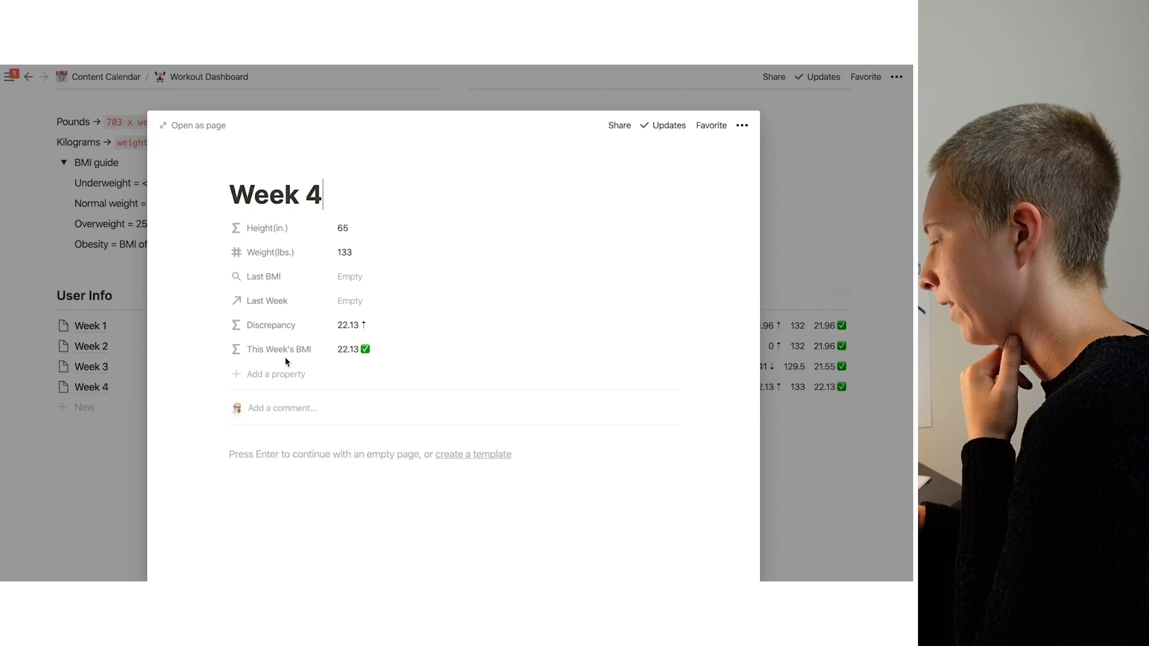
pyautogui.click(352, 301)
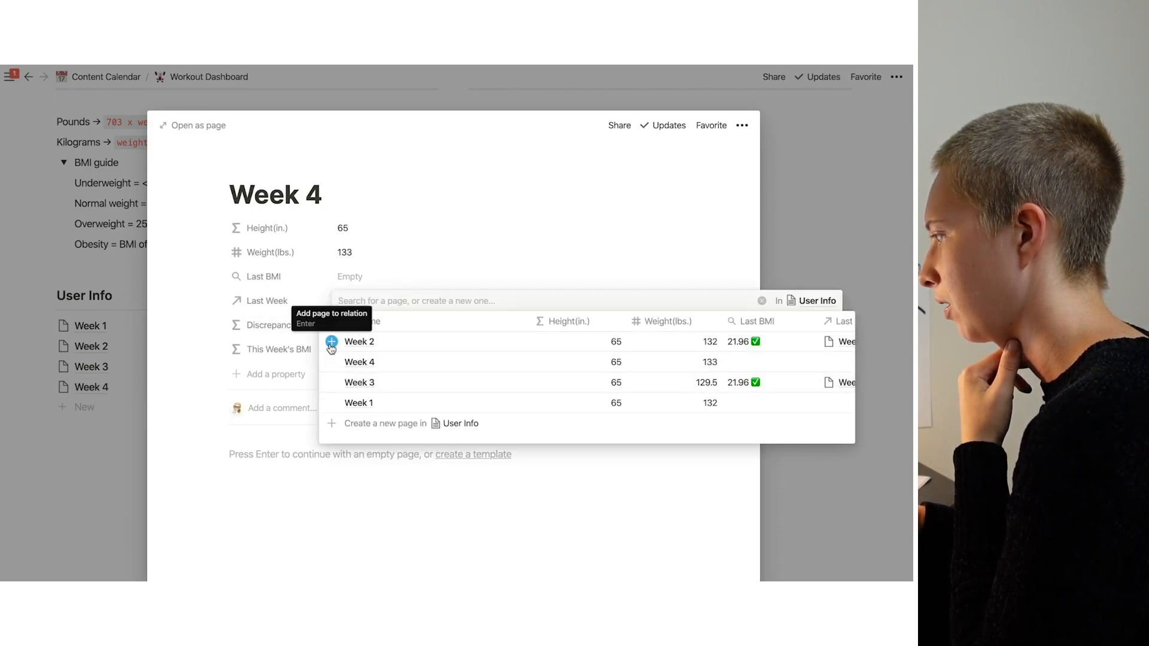
pyautogui.click(331, 382)
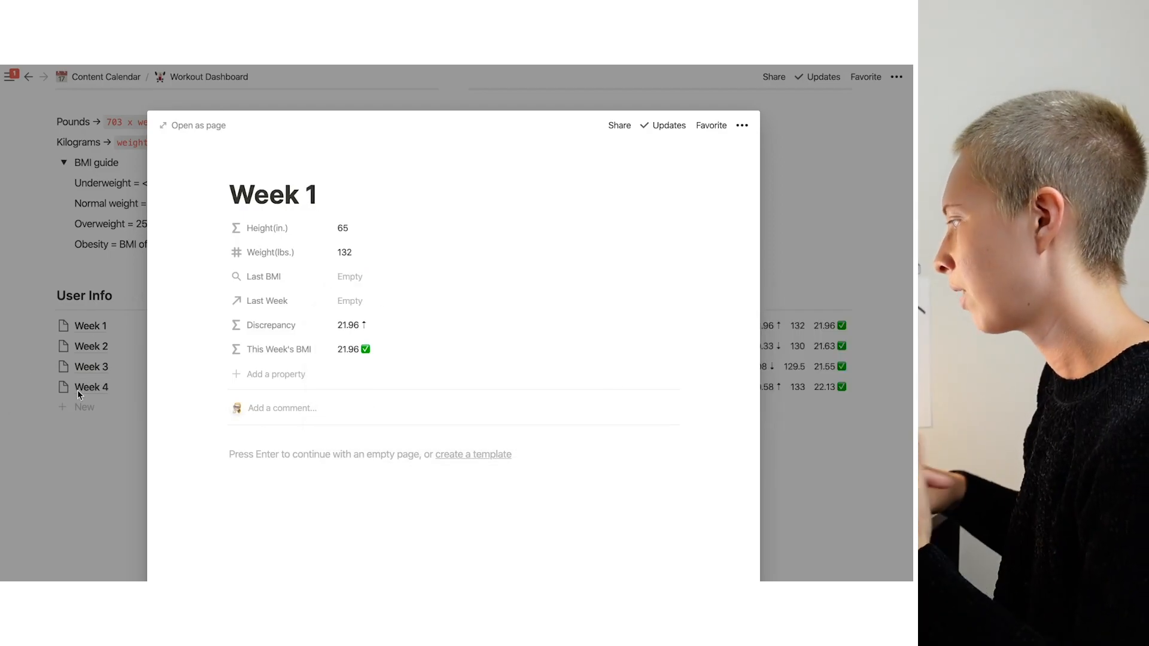
# Reopen the Week 1 entry and start an outer if() with two placeholder arguments in front of its Discrepancy formula
pyautogui.click(78, 390)
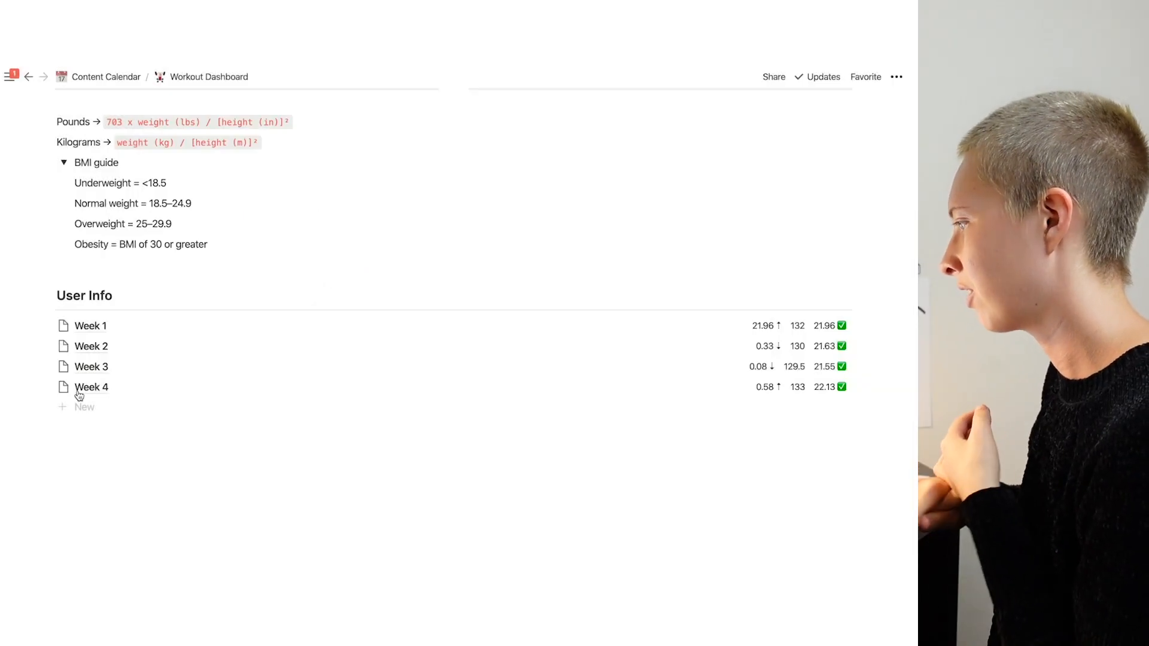
pyautogui.click(83, 327)
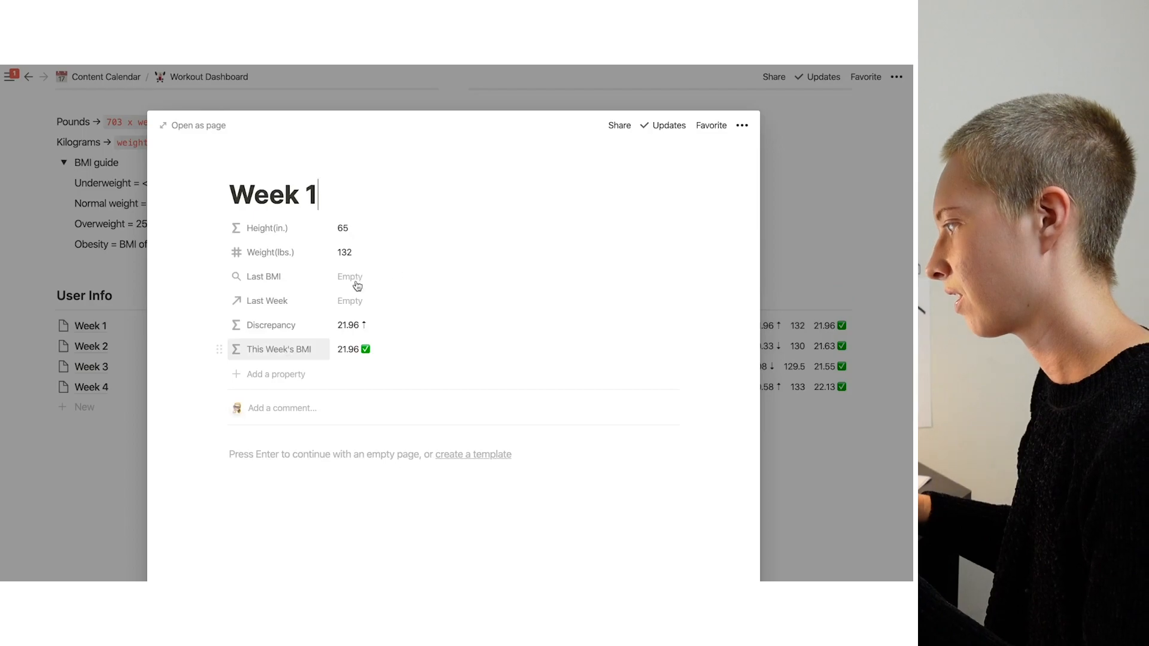
pyautogui.click(378, 326)
pyautogui.click(342, 346)
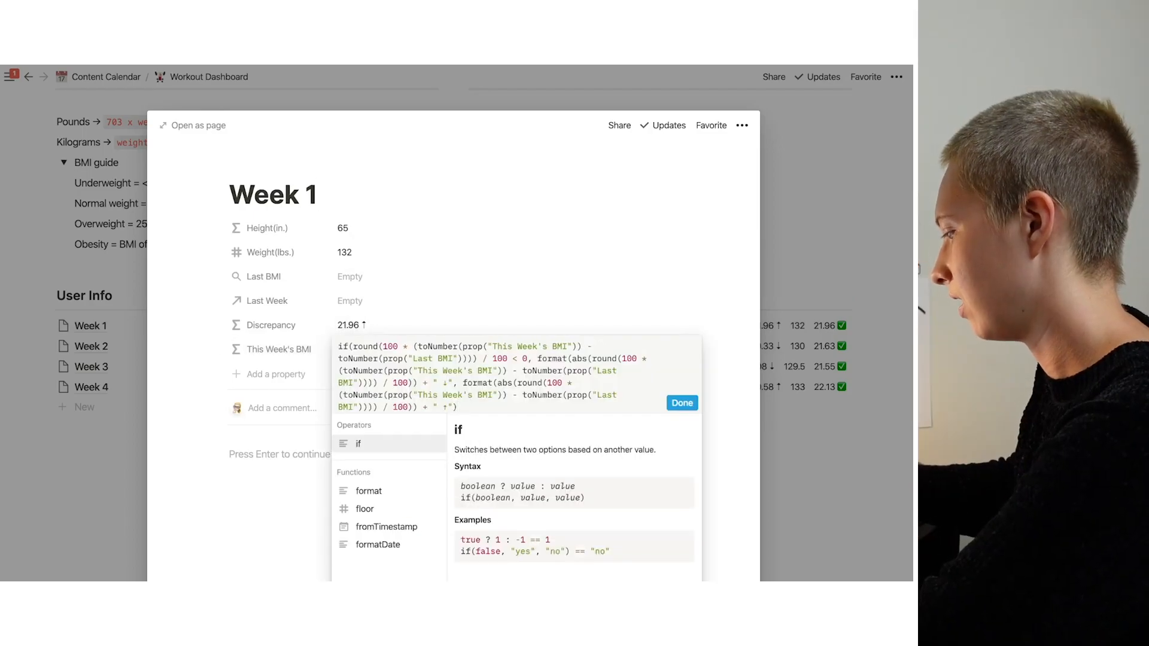
pyautogui.write('if( ')
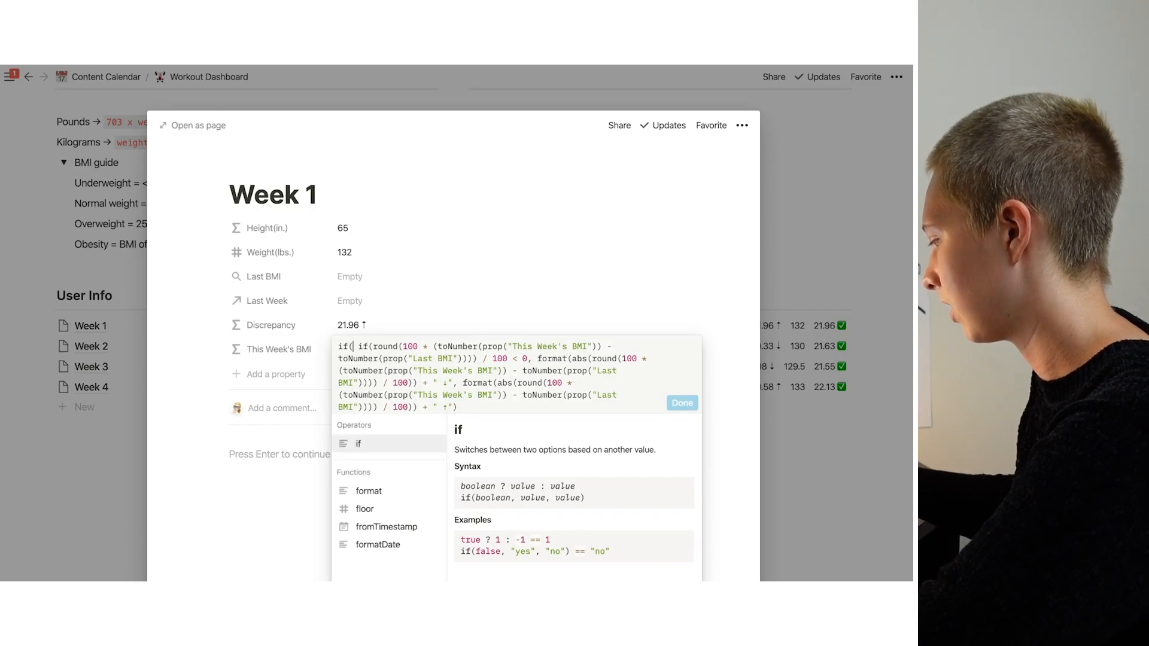
pyautogui.write('__,__,')
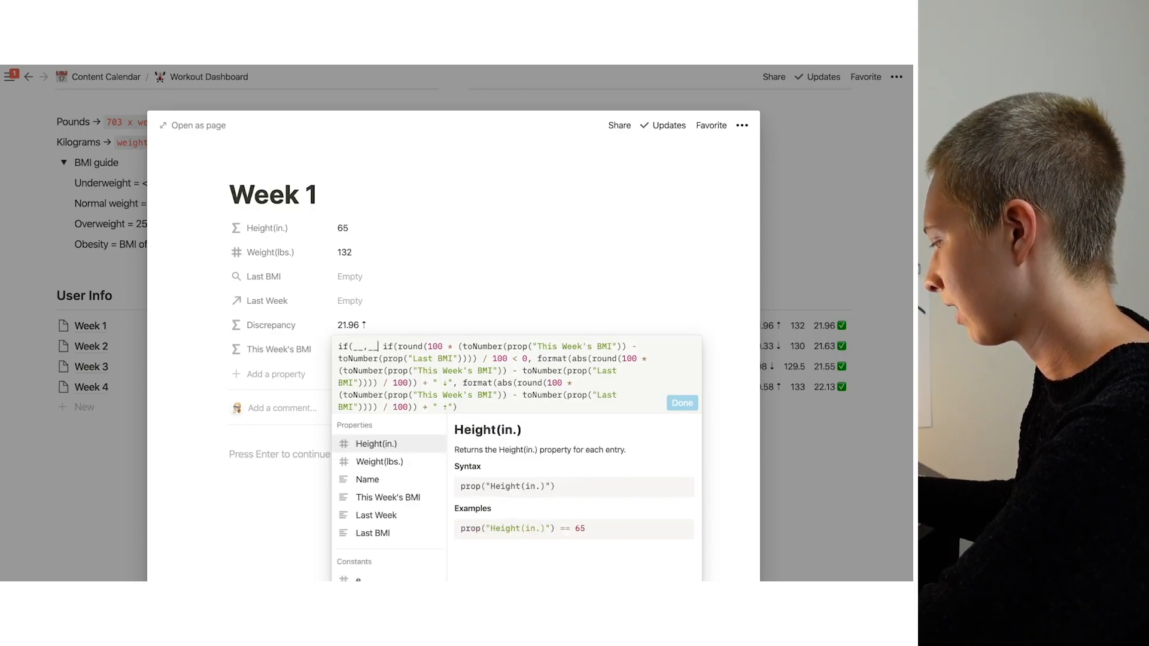
# Set the outer if() condition to empty(prop("Last Week")) with "" as its result, accept the formula and close the entry
pyautogui.doubleClick(363, 350)
pyautogui.write('empty(prop')
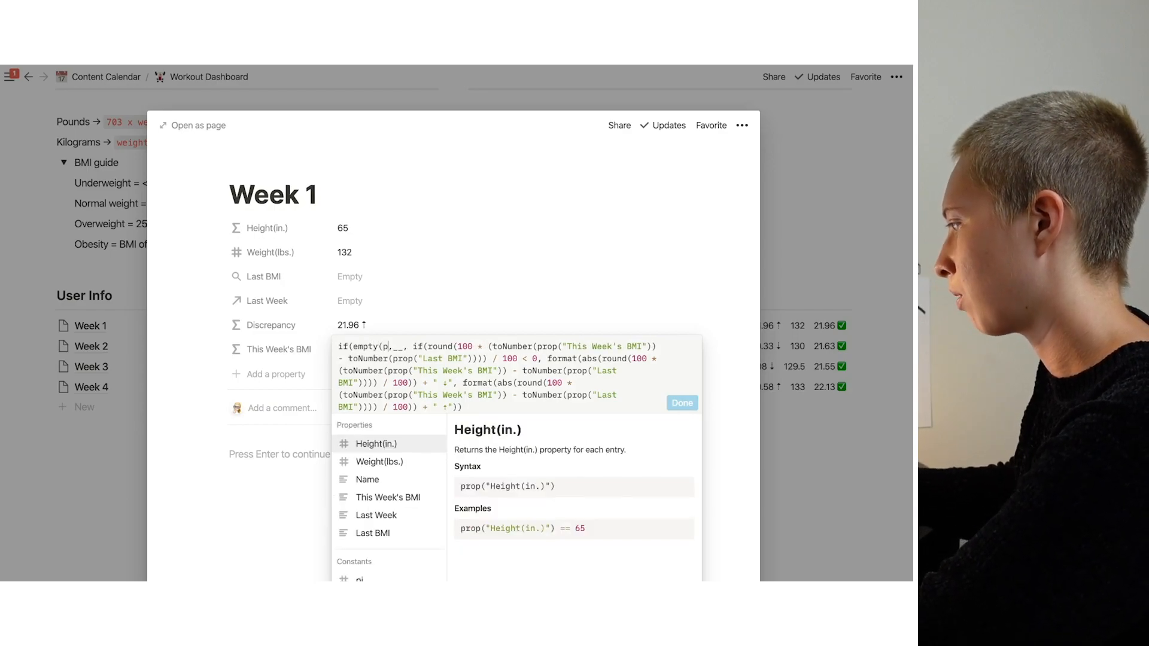
pyautogui.click(409, 517)
pyautogui.write(')')
pyautogui.press('BackSpace')
pyautogui.press('BackSpace')
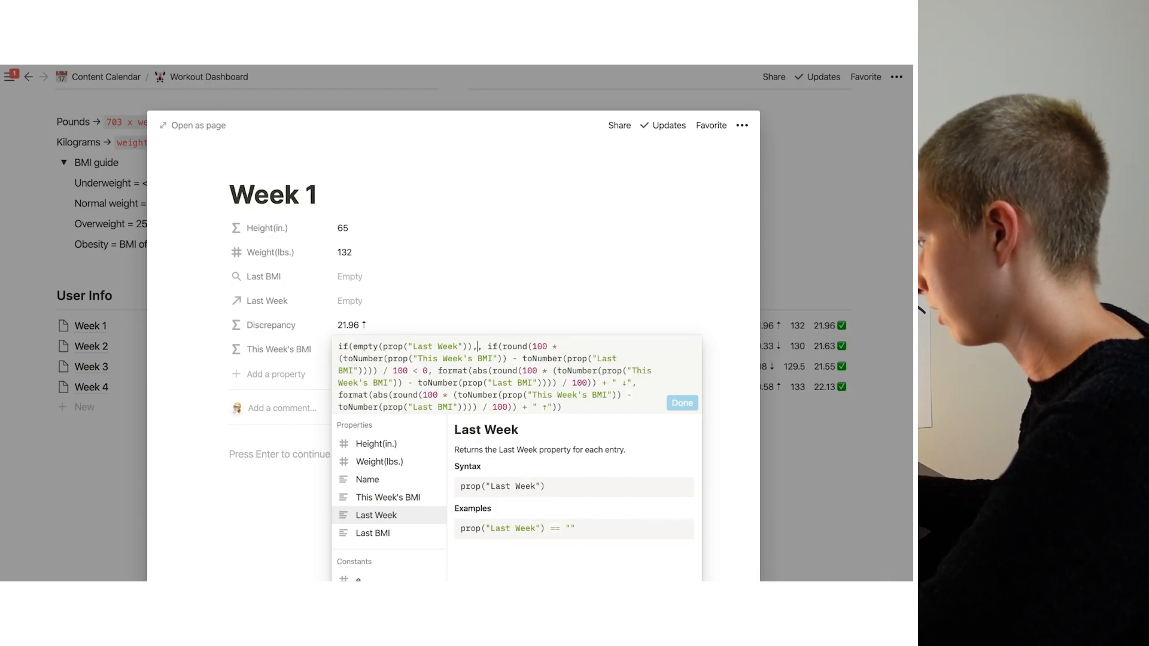
pyautogui.write('""')
pyautogui.click(681, 403)
pyautogui.press('Escape')
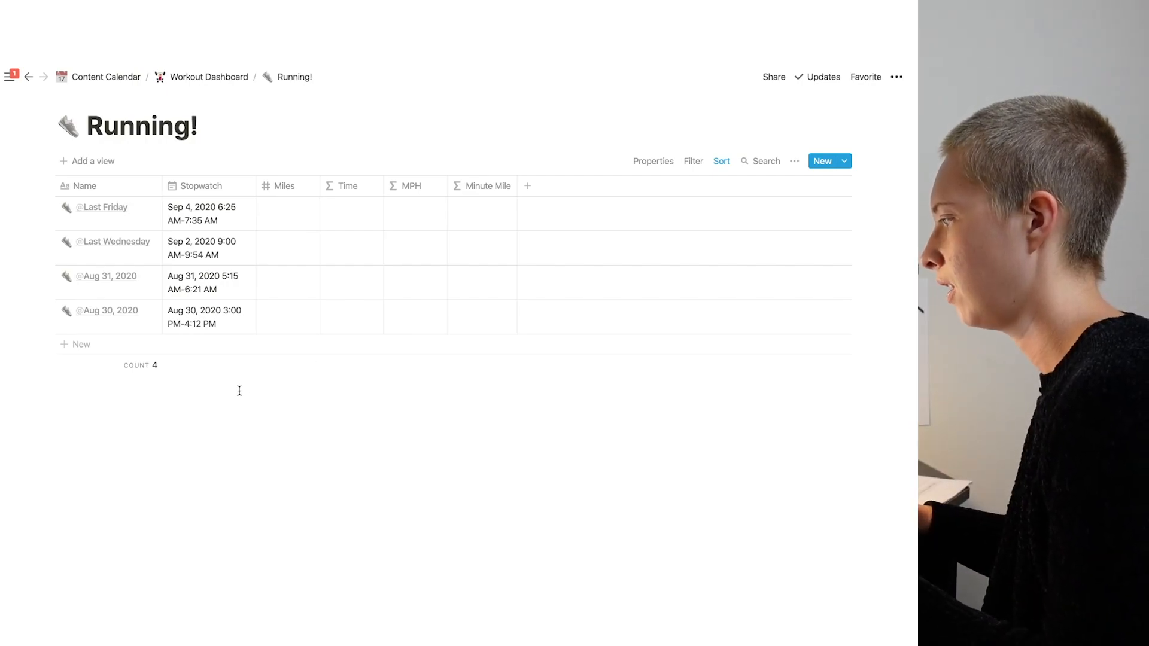
pyautogui.moveTo(130, 208)
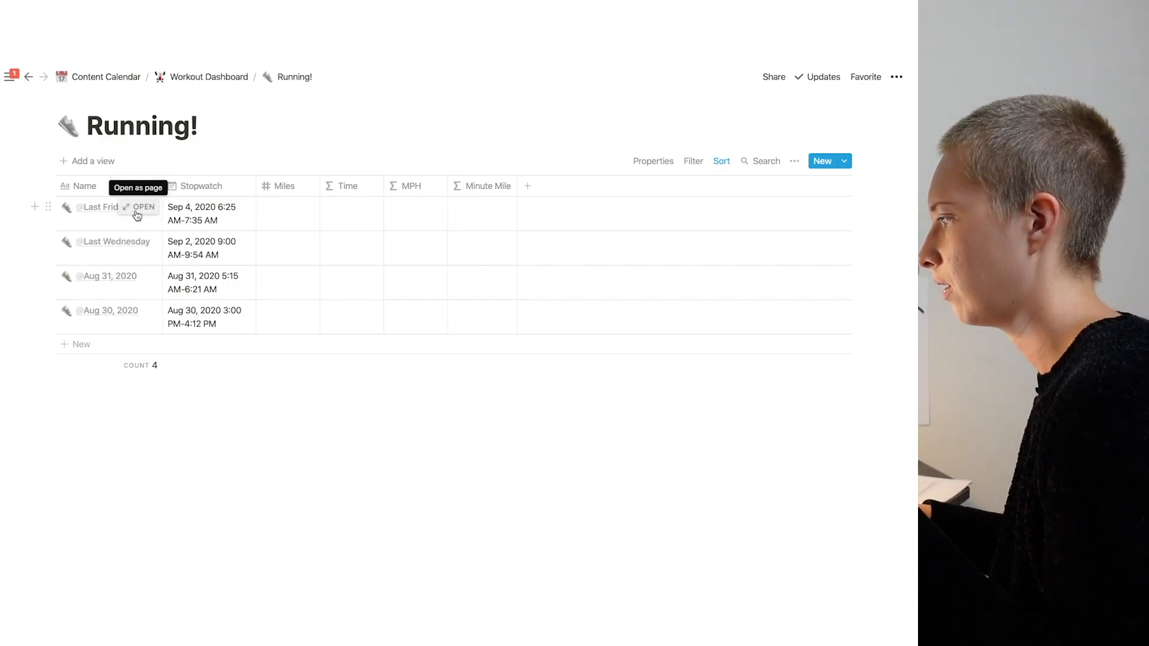
pyautogui.click(137, 208)
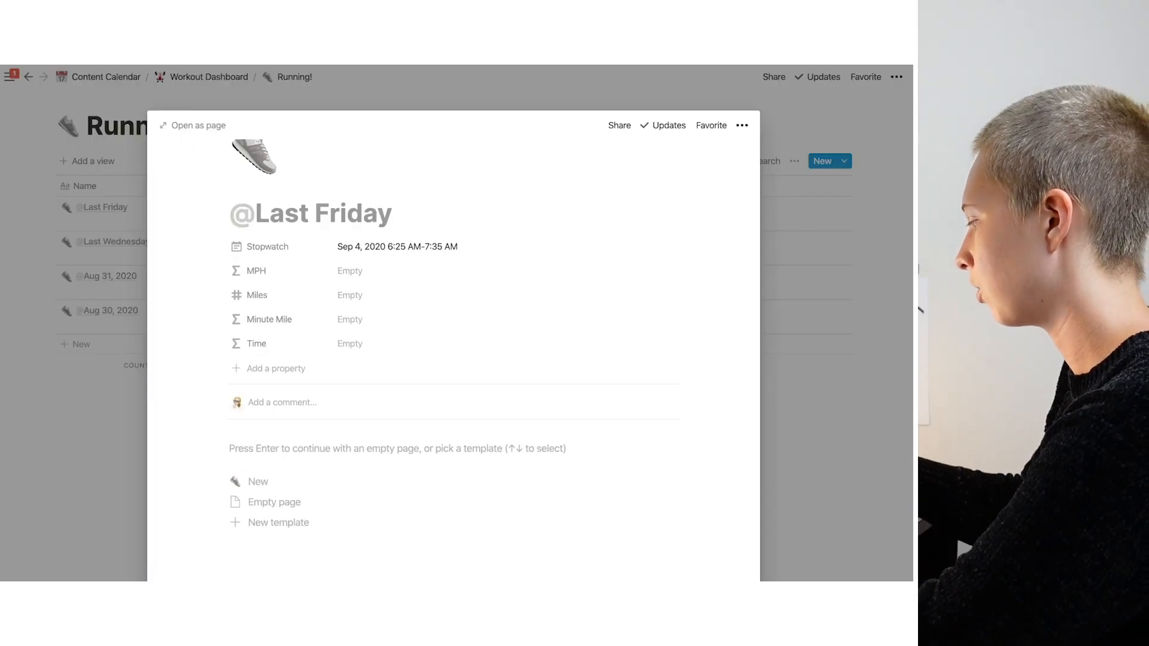
pyautogui.press('BackSpace')
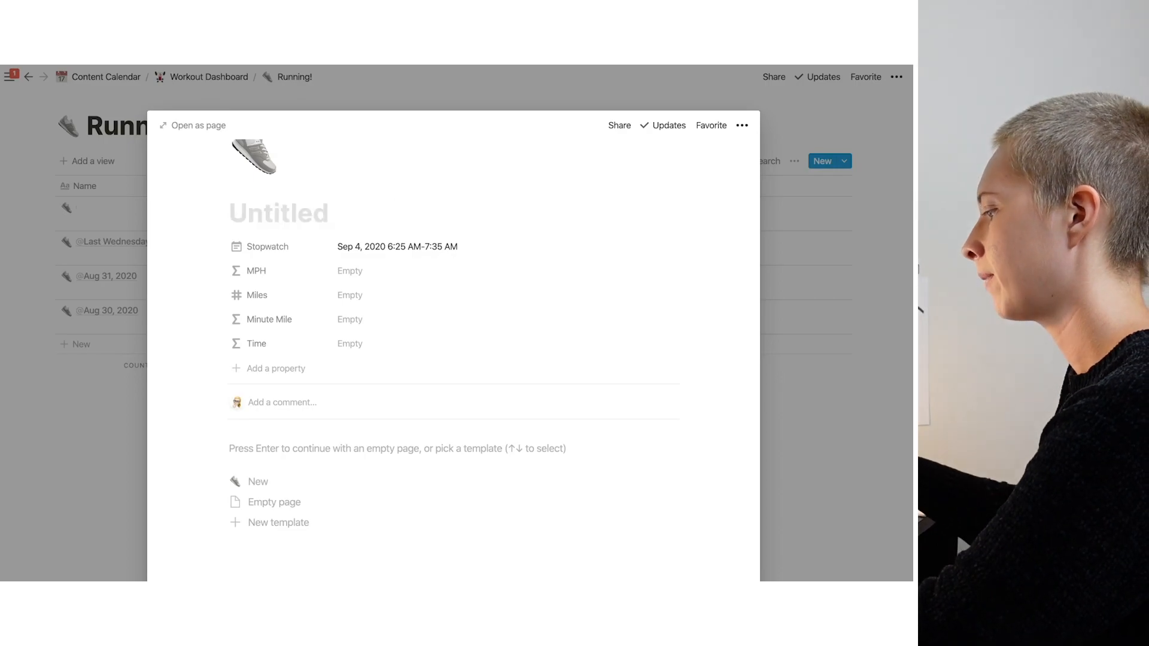
pyautogui.write('@Today')
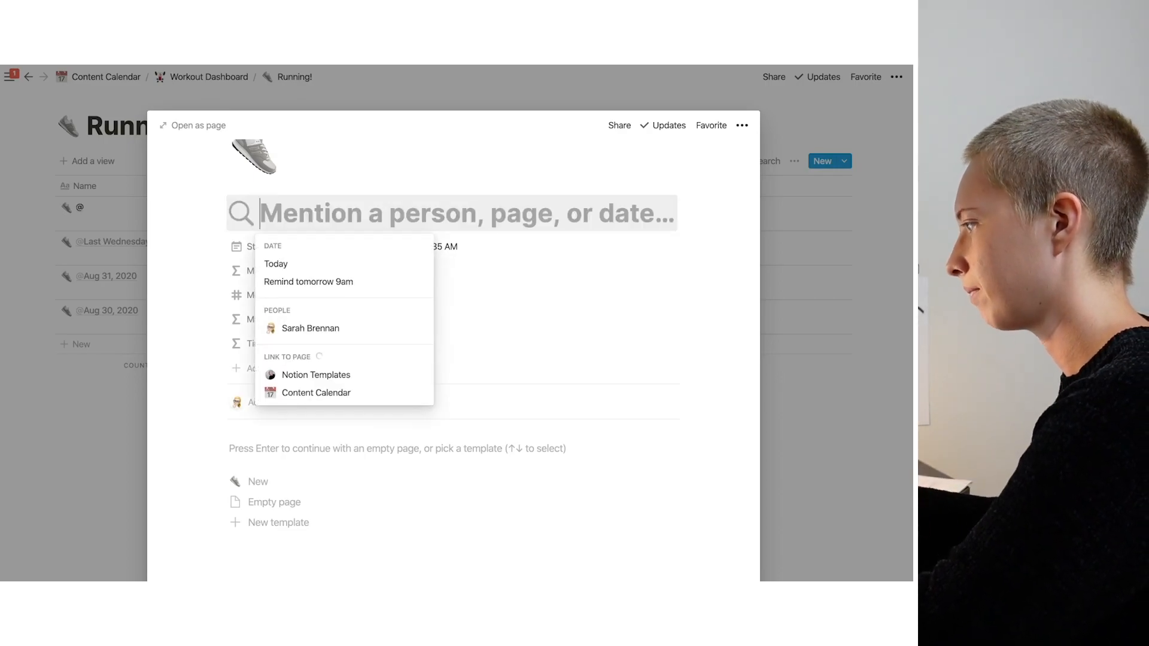
pyautogui.click(381, 268)
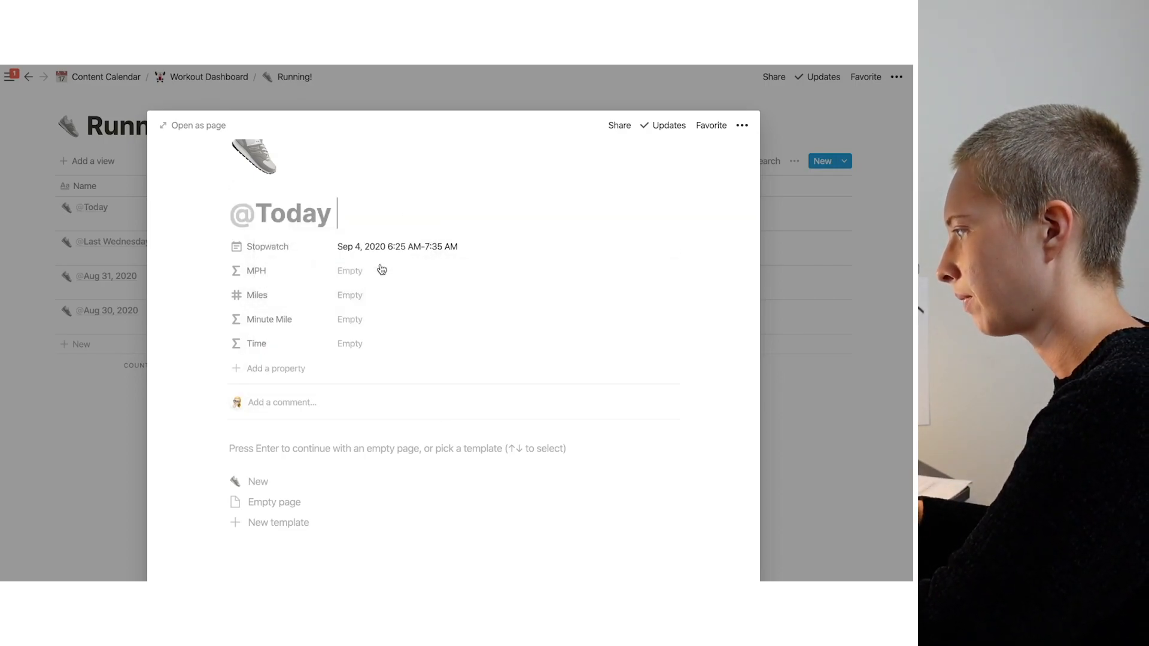
pyautogui.click(108, 285)
# Add a Week relation column linked to the User Info database and place it beside the Name column in the Running! table
pyautogui.click(566, 186)
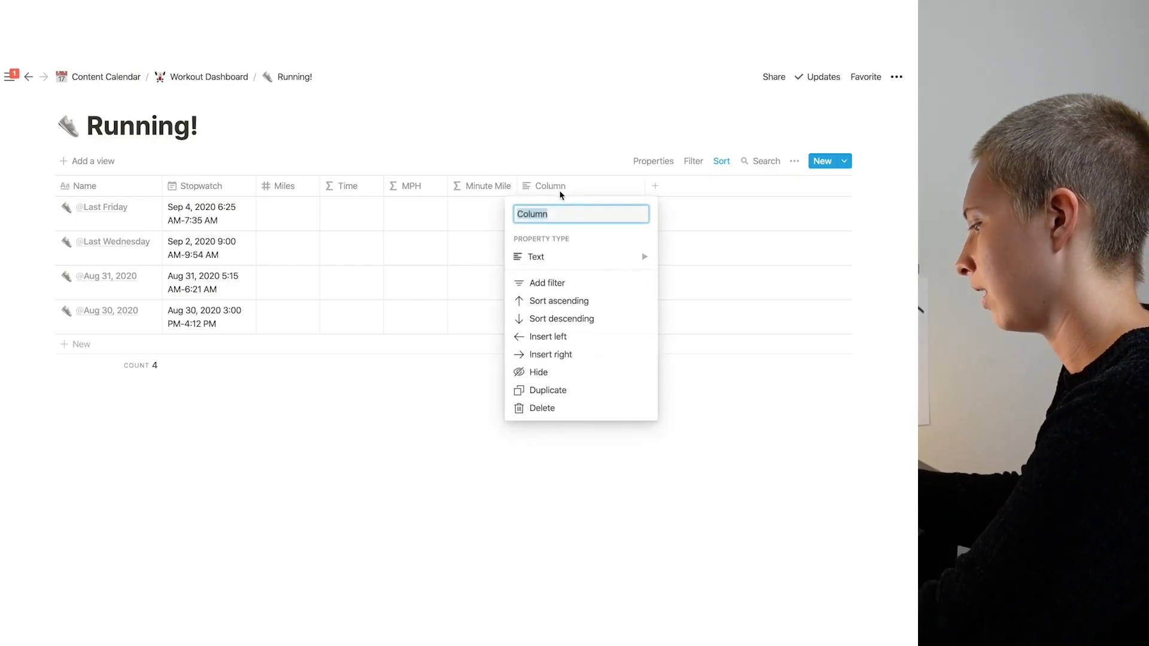
pyautogui.write('Week')
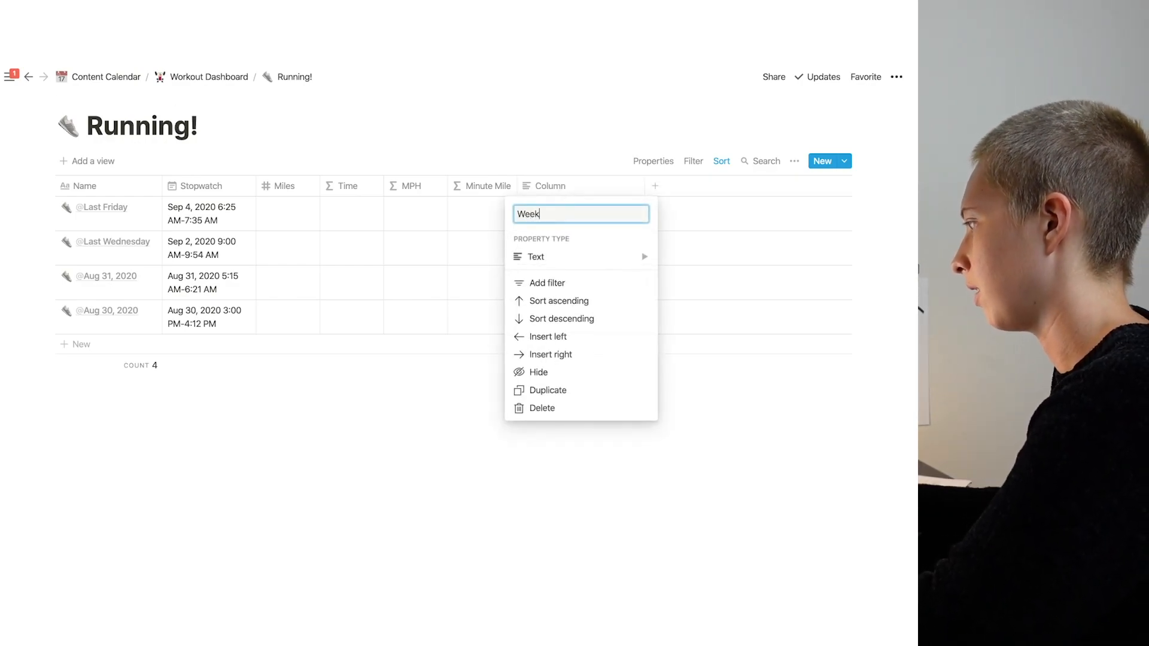
pyautogui.moveTo(614, 259)
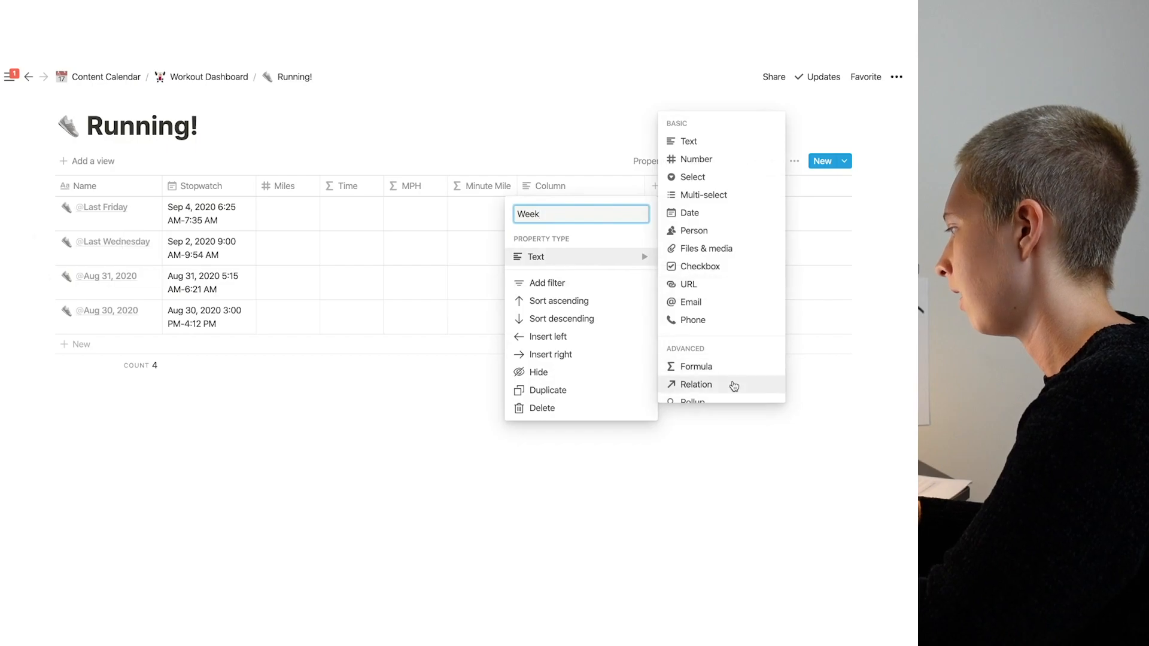
pyautogui.click(731, 384)
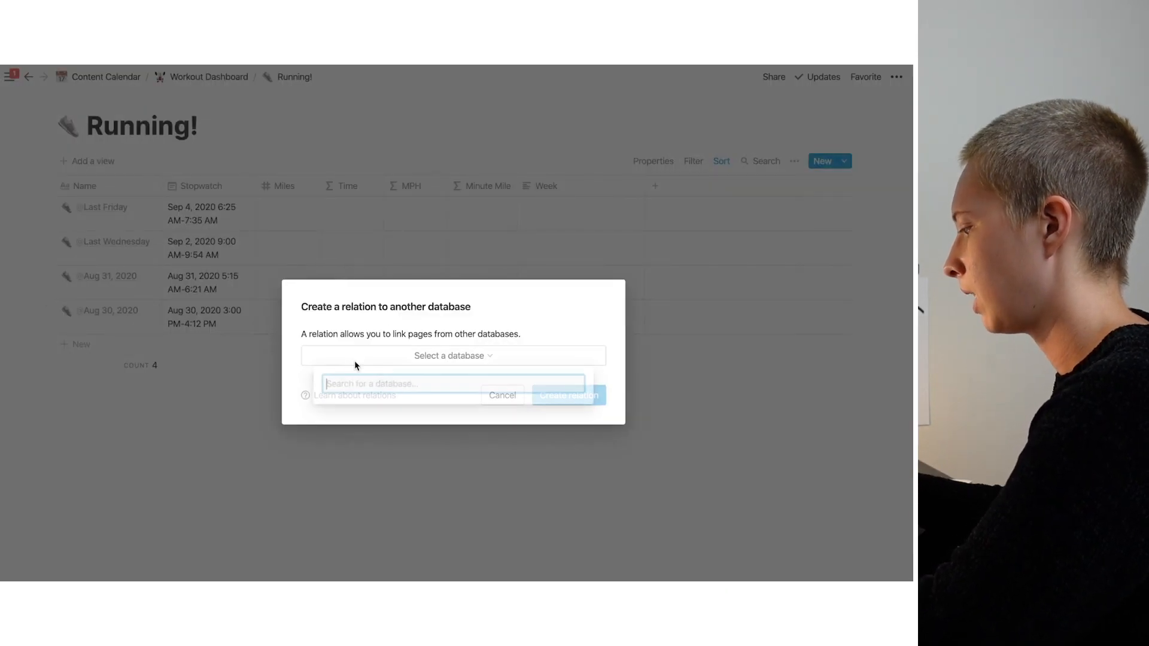
pyautogui.click(359, 356)
pyautogui.write('run')
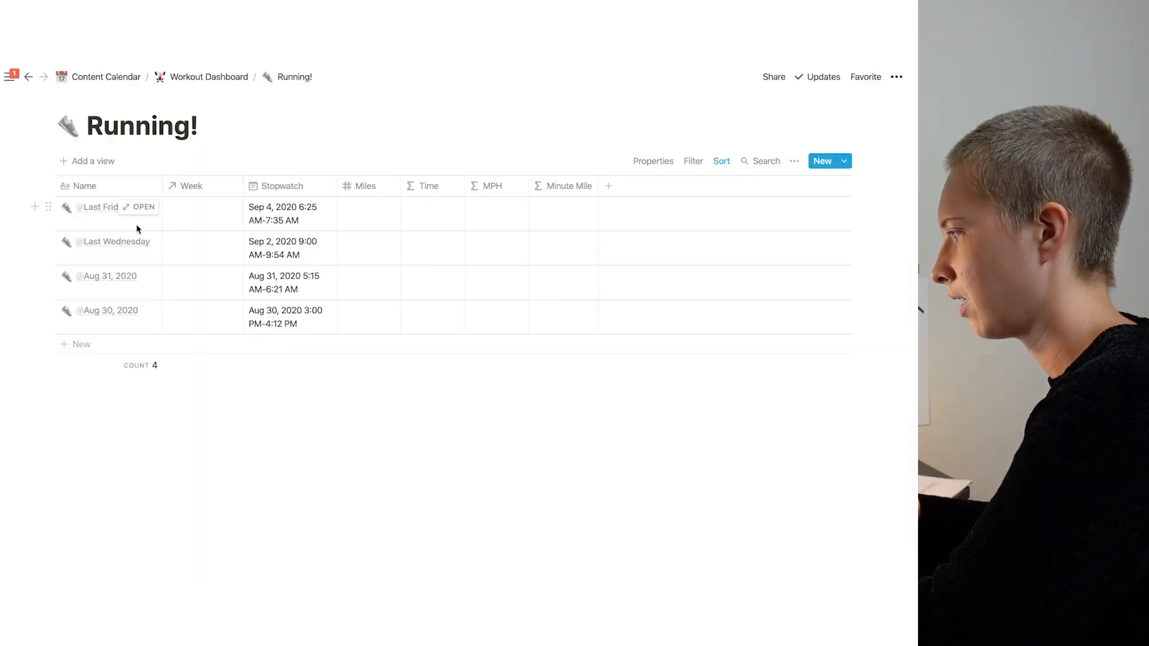
# Link all four runs in the Running! table to Week 1 through the Week relation column
pyautogui.click(200, 208)
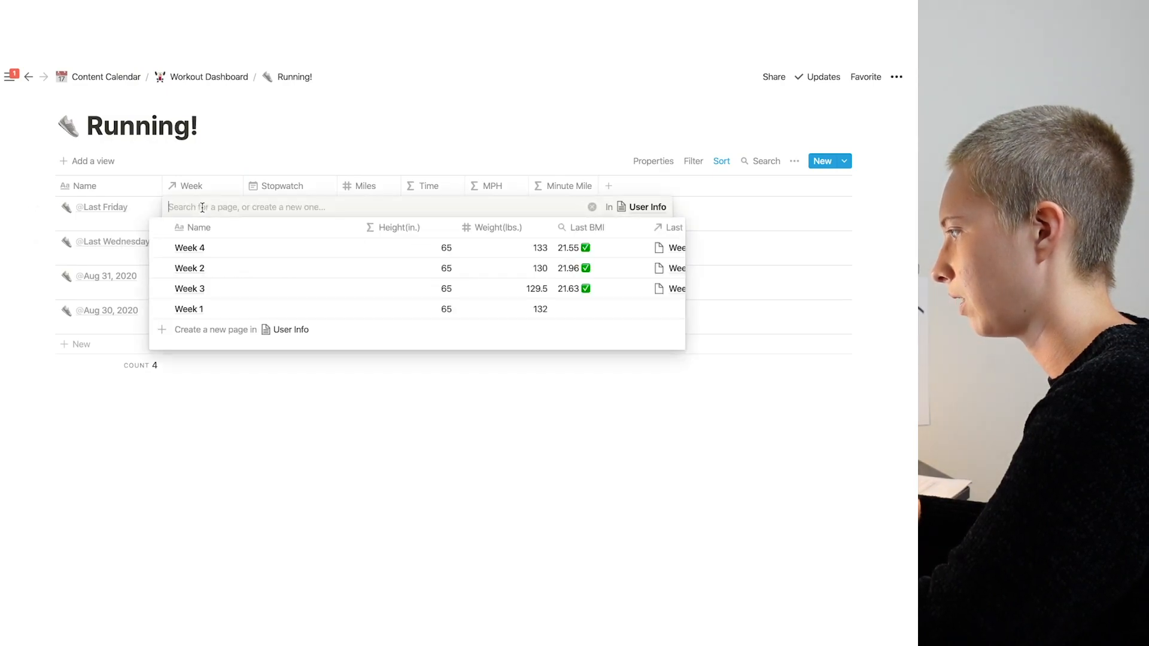
pyautogui.click(162, 309)
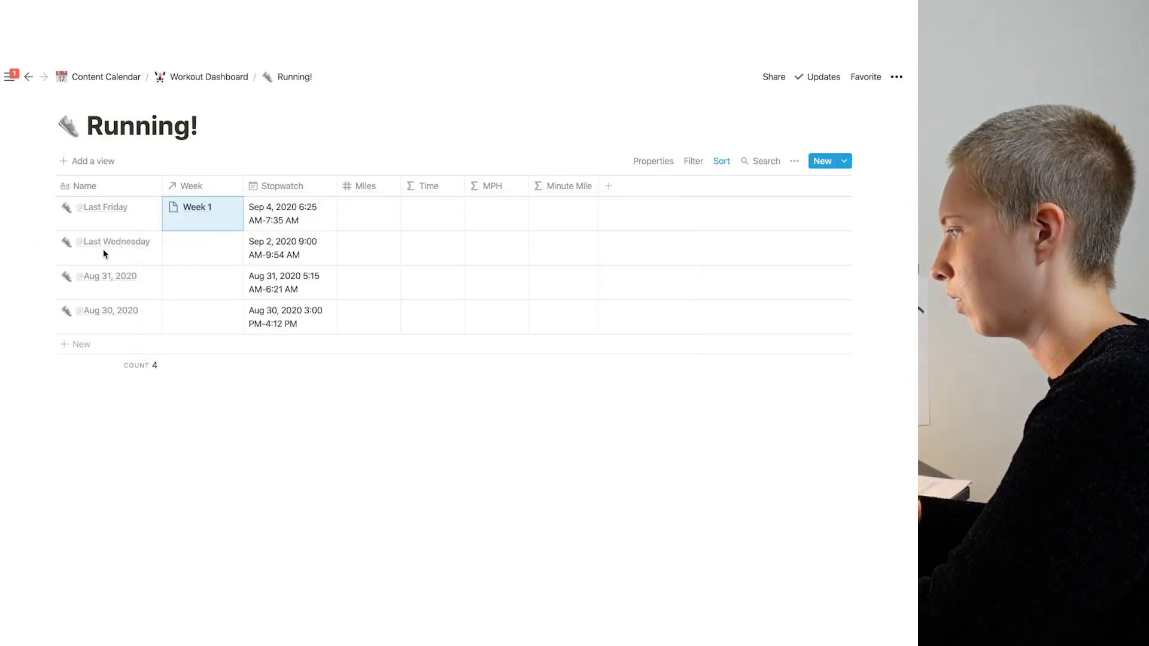
pyautogui.click(183, 244)
pyautogui.click(161, 344)
pyautogui.click(182, 278)
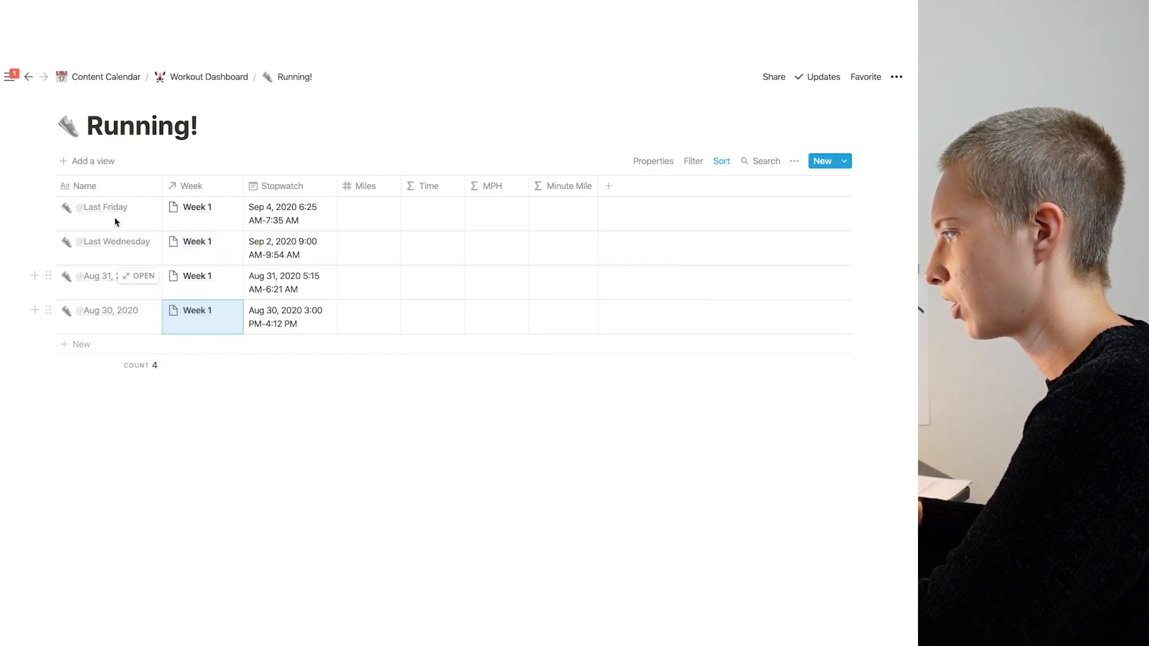
pyautogui.click(138, 208)
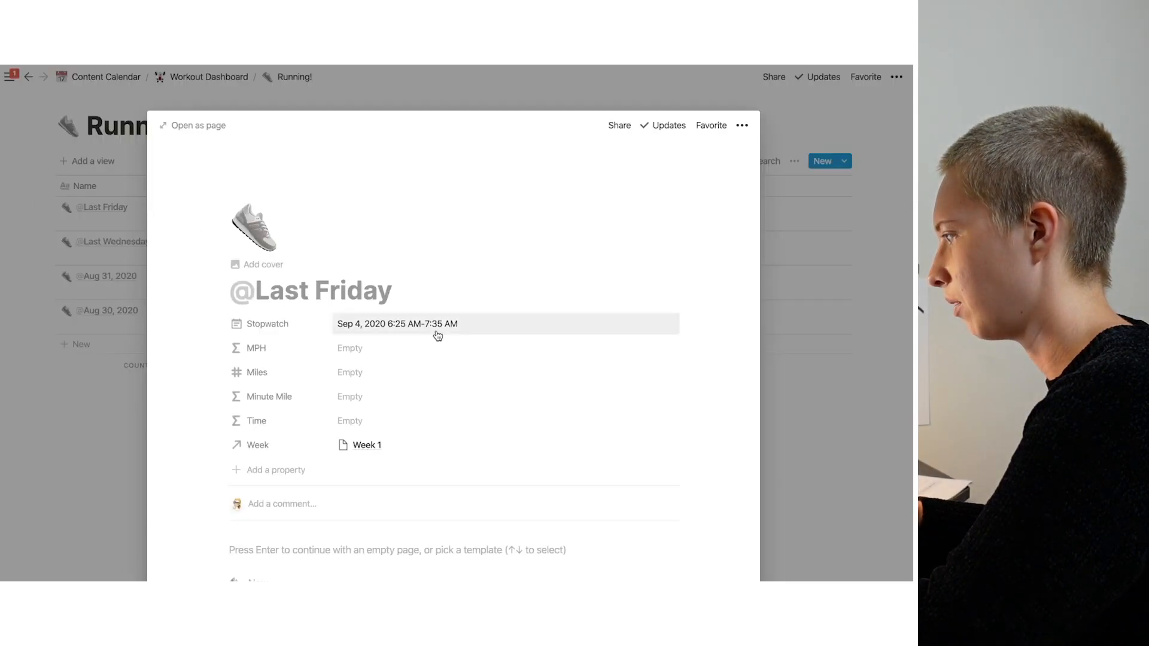
pyautogui.click(353, 298)
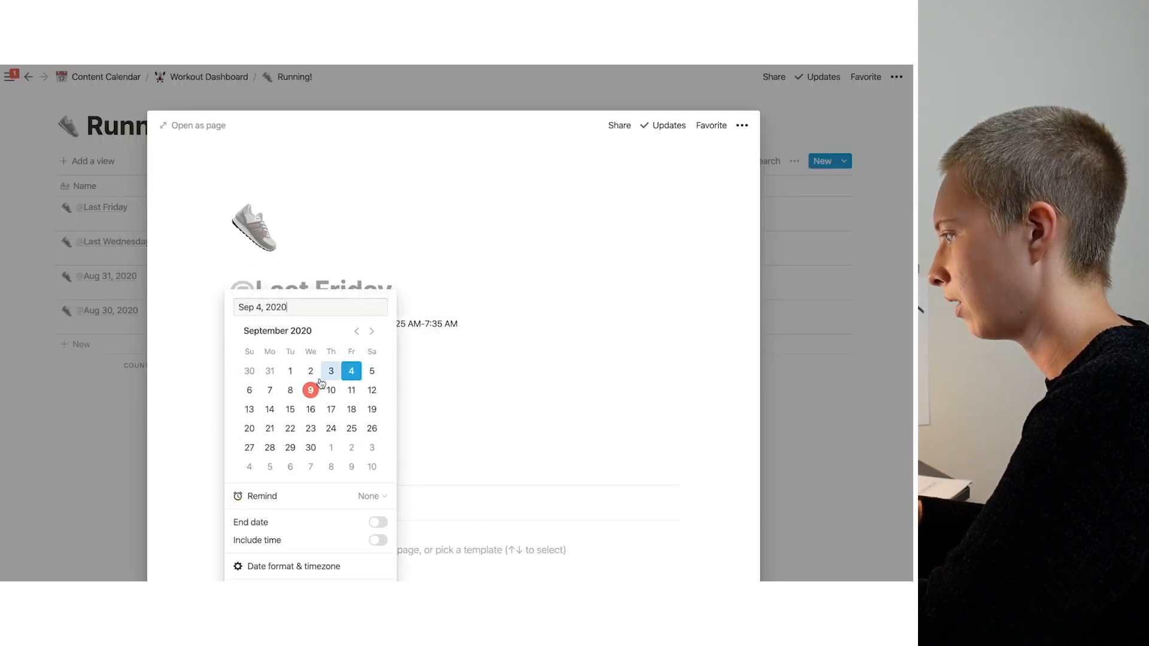
pyautogui.click(98, 321)
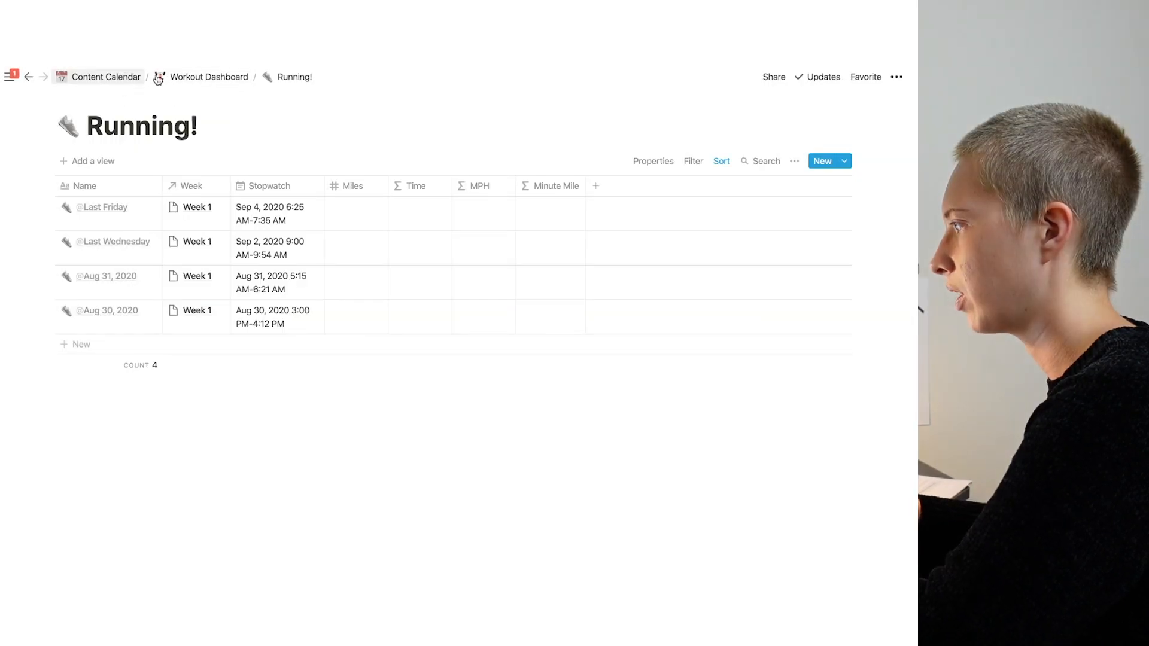
# Open the Week 1 entry in the Workout Dashboard's User Info list and rename its Related to Running! (Week) relation property
pyautogui.click(223, 77)
pyautogui.scroll(-10, 461, 441)
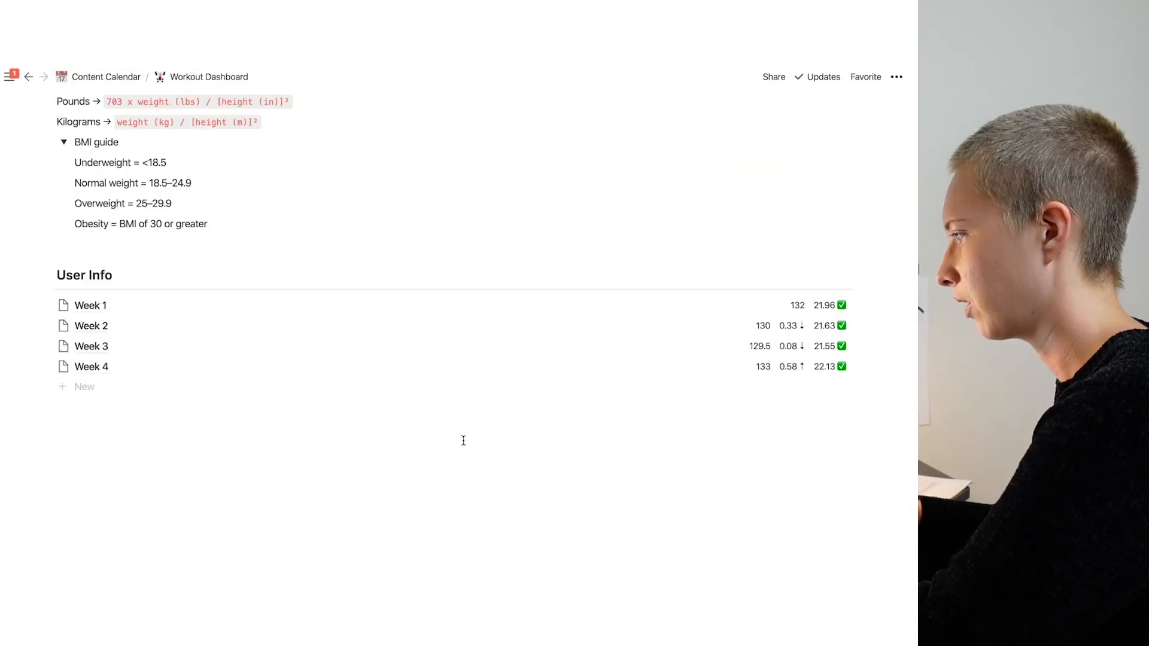
pyautogui.click(91, 308)
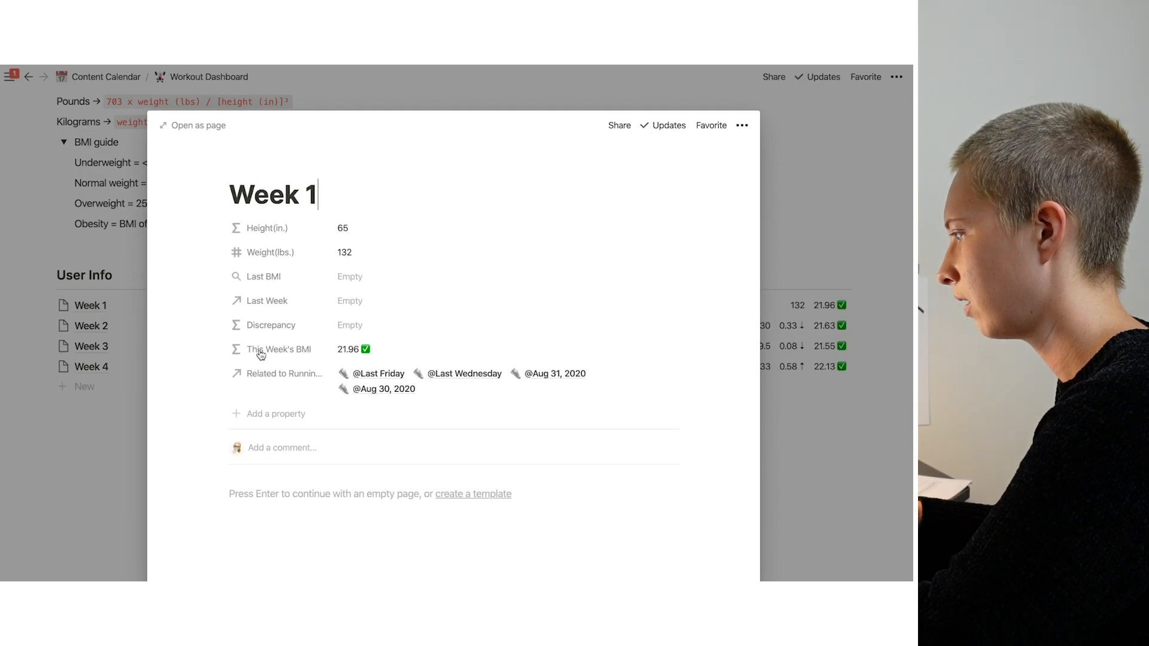
pyautogui.click(283, 377)
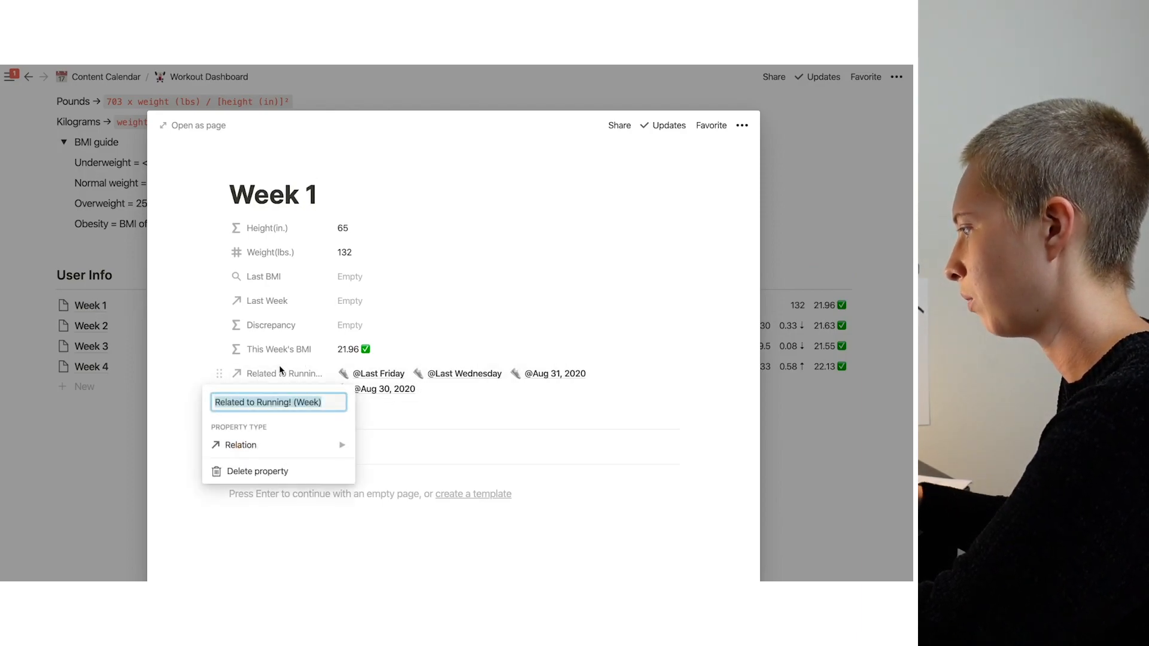
pyautogui.write('A')
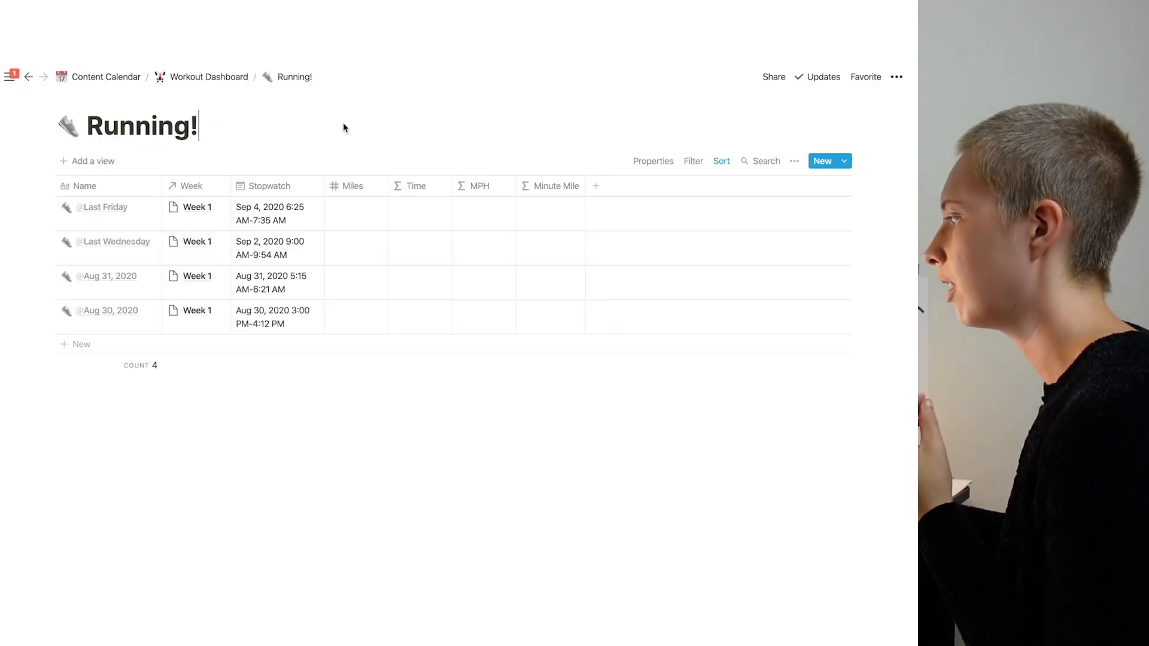
# Review the Last Friday run's Stopwatch range, and fill the Miles column with 5, 4, 7 and 7 from the first to the last run
pyautogui.click(277, 219)
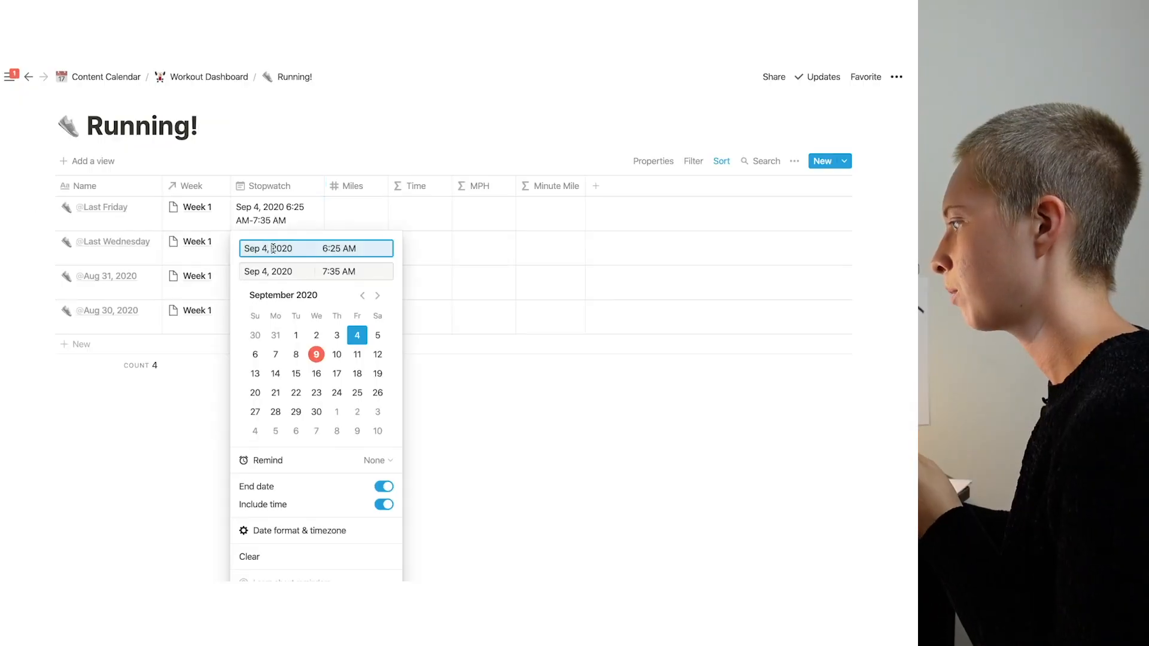
pyautogui.click(325, 274)
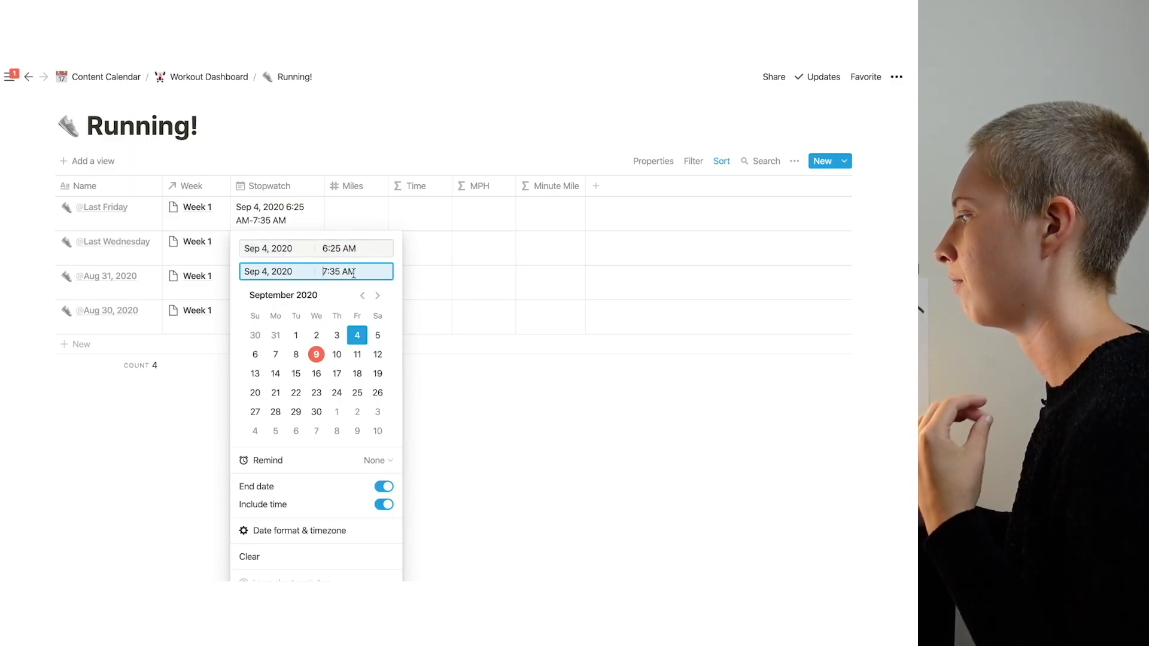
pyautogui.click(326, 217)
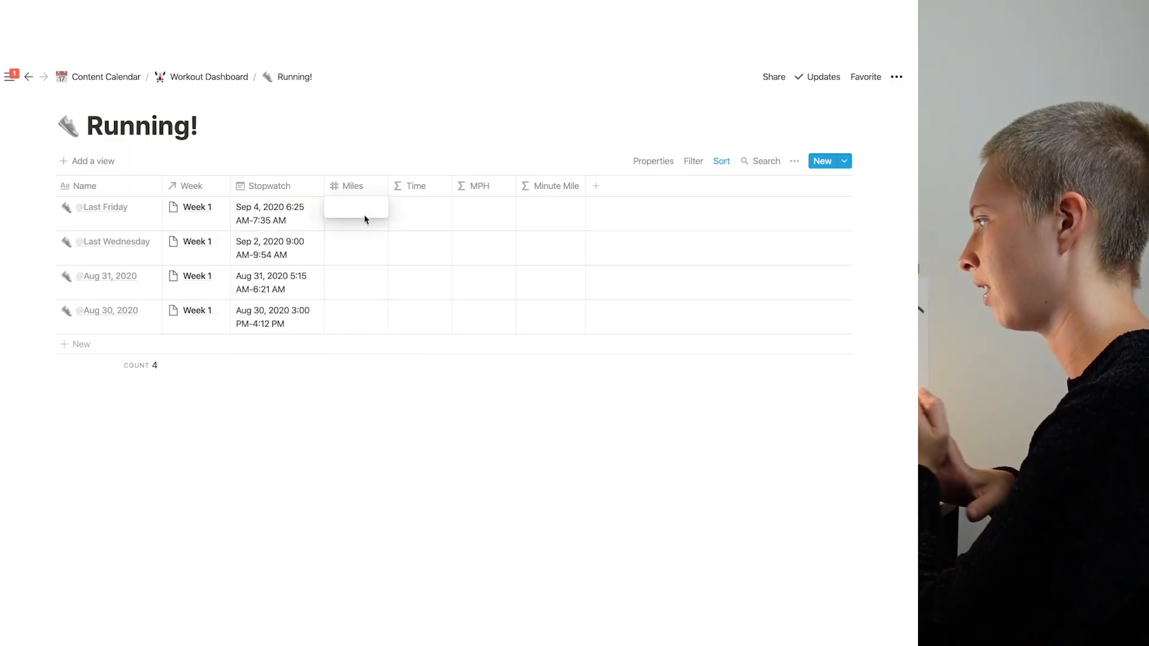
pyautogui.click(374, 246)
pyautogui.press('Return')
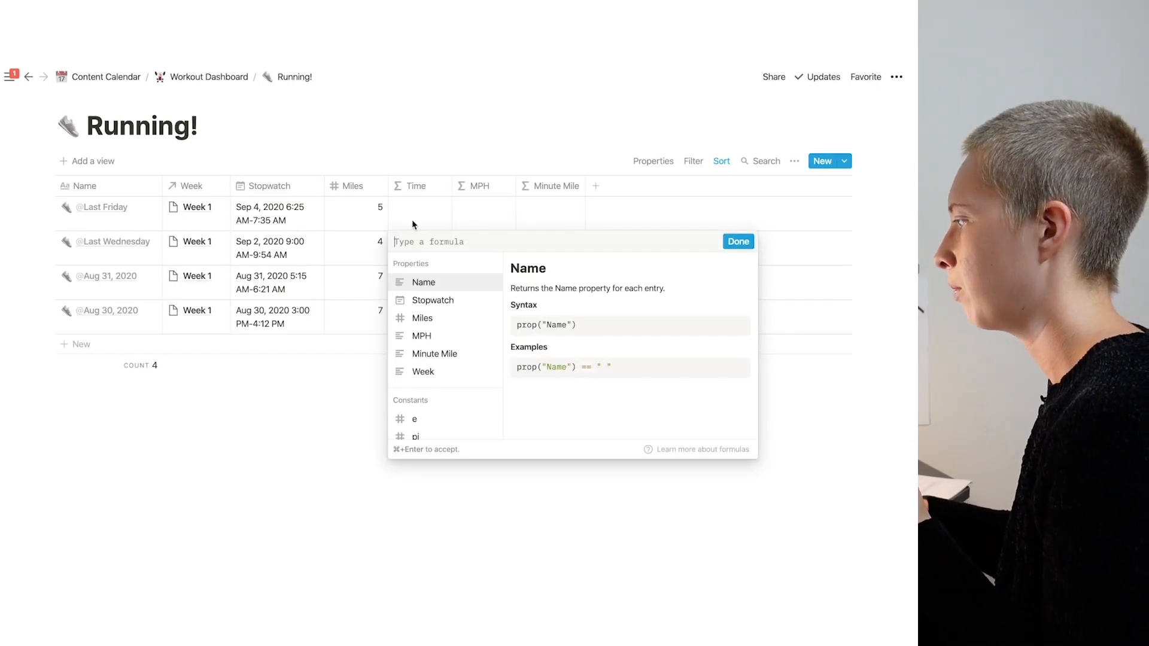
pyautogui.press('Escape')
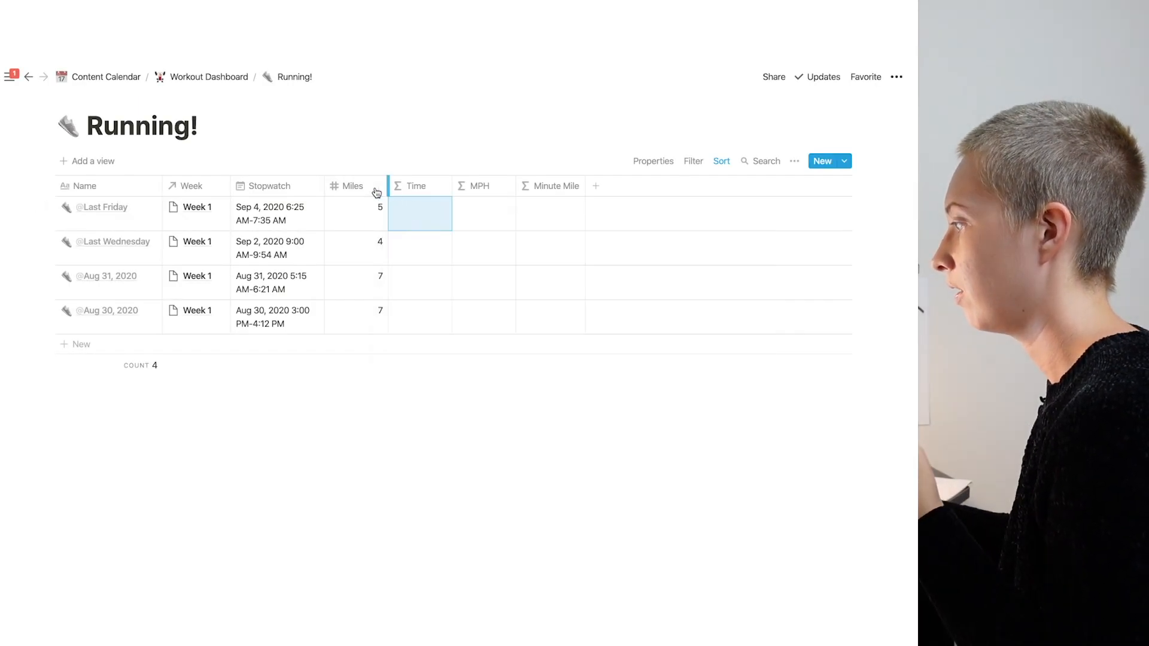
# Widen the Time column slightly and start its formula with dateBetween(end(prop("Stopwatch")), as the first argument
pyautogui.moveTo(452, 188); pyautogui.dragTo(457, 189)
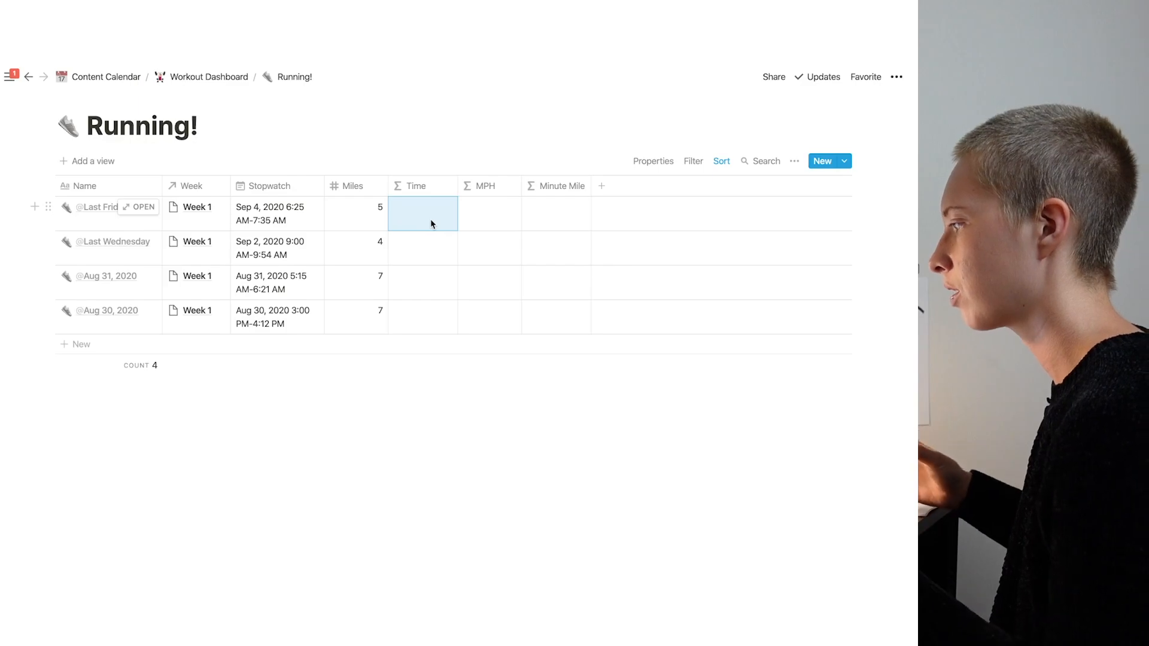
pyautogui.click(431, 224)
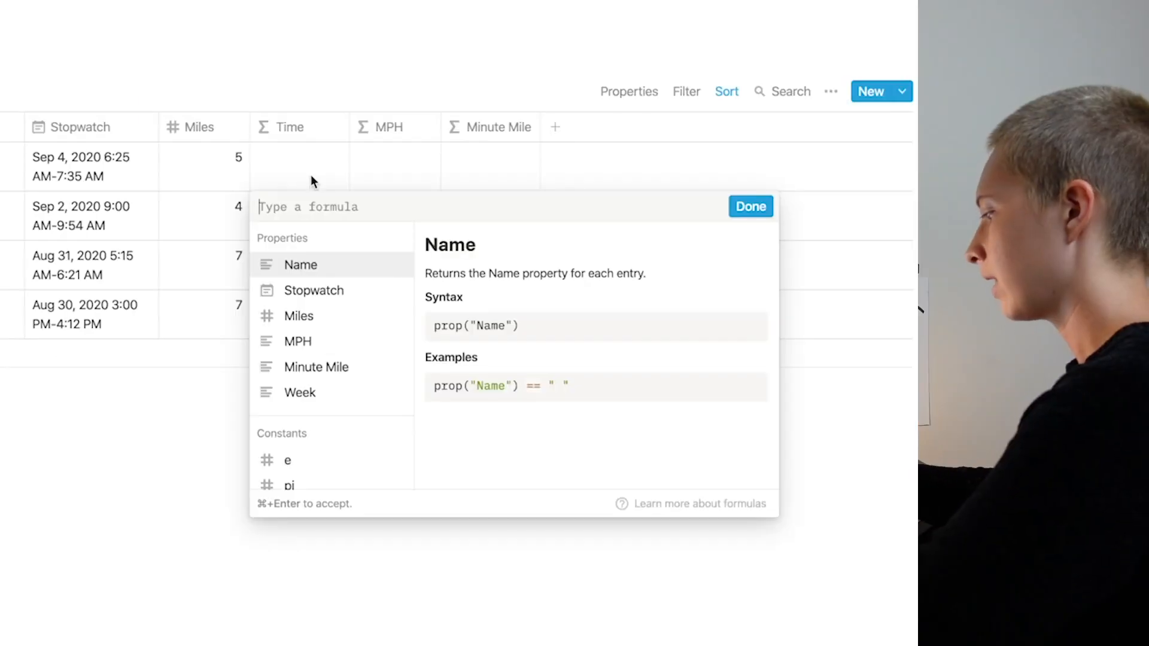
pyautogui.write('da')
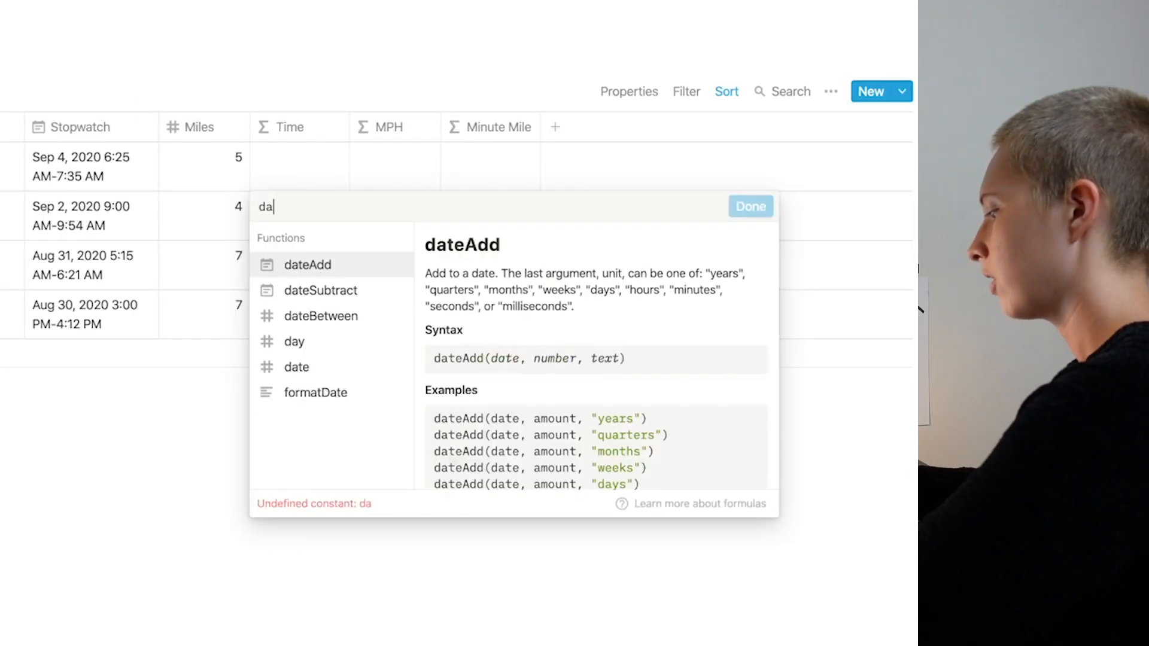
pyautogui.write('teBetween')
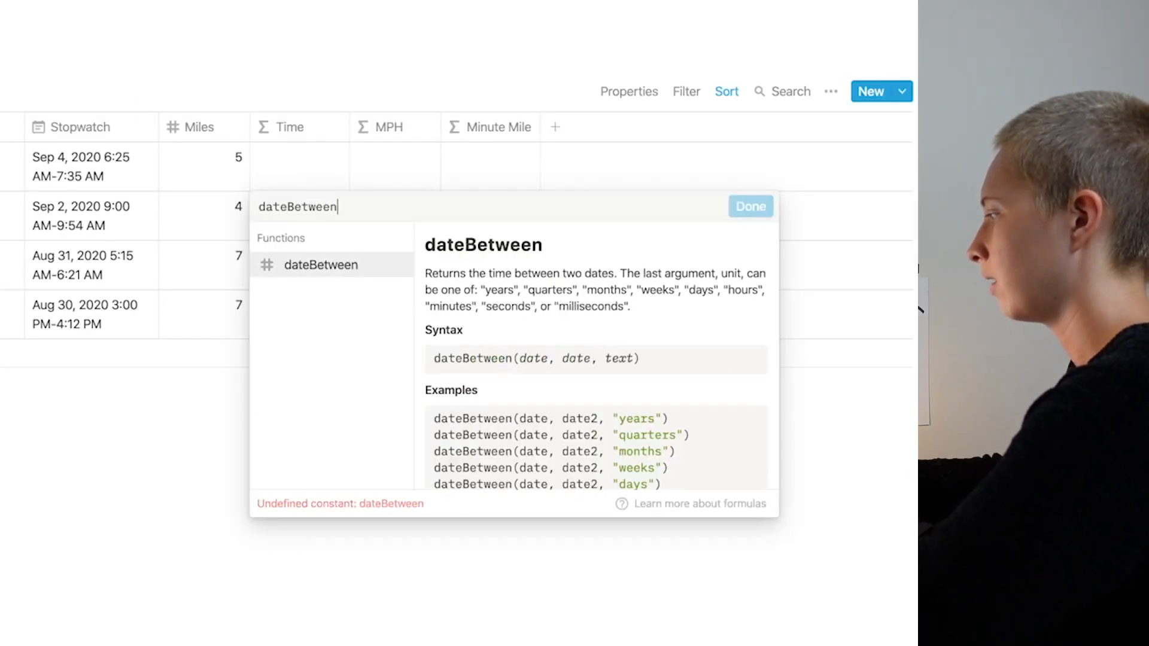
pyautogui.write('(')
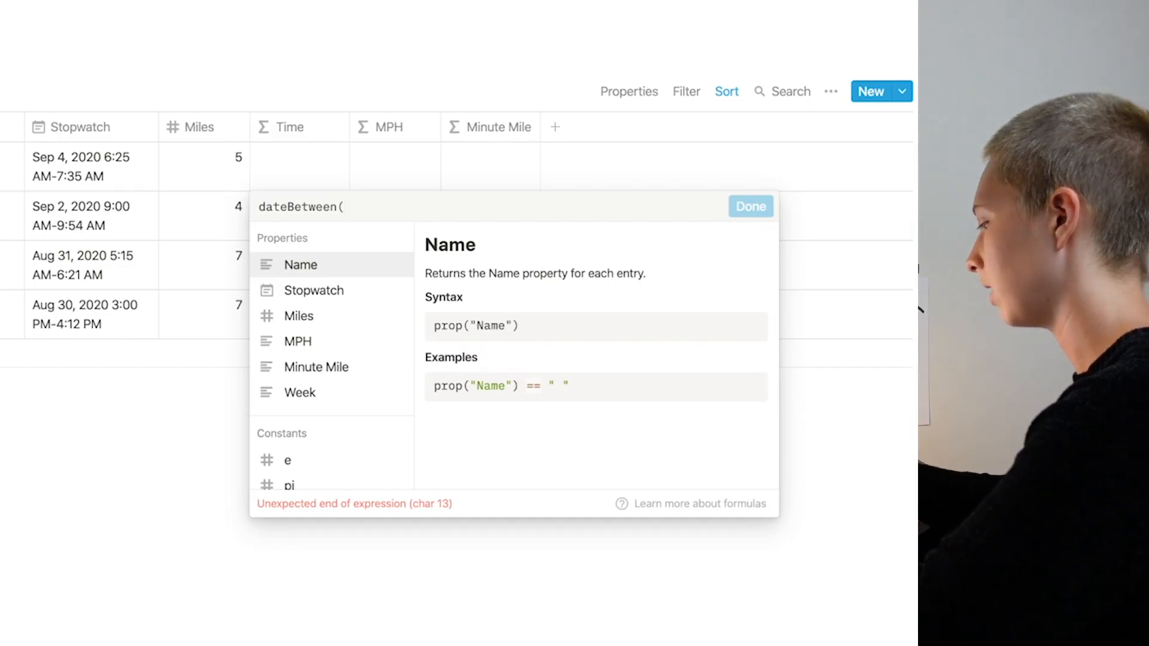
pyautogui.write('end(')
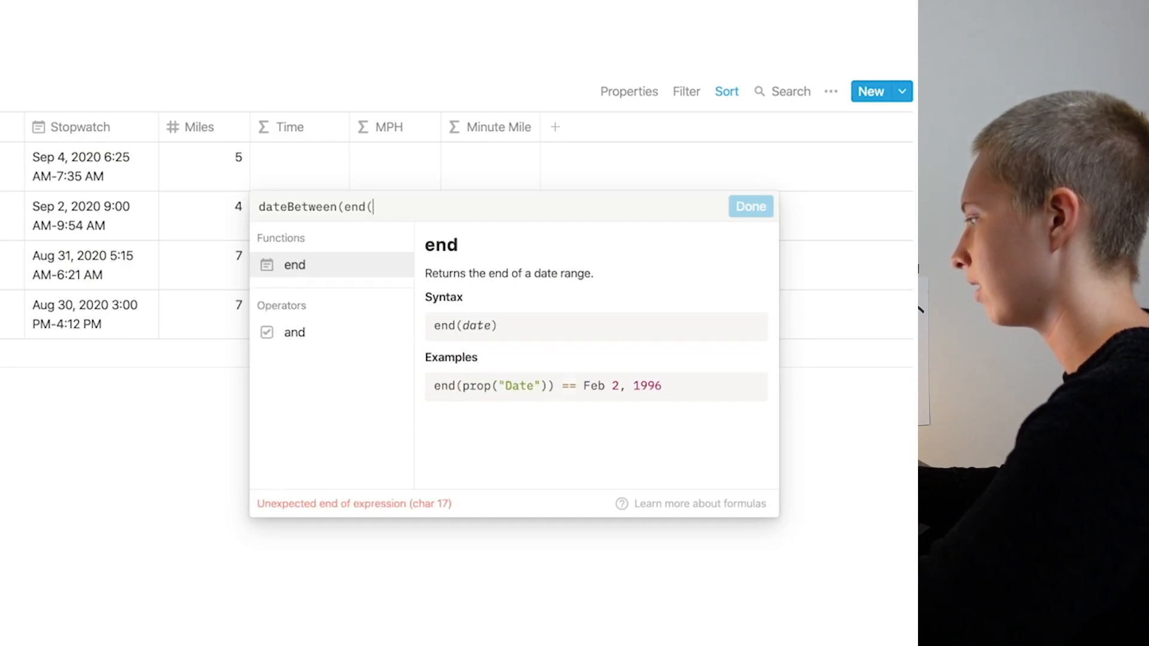
pyautogui.write('prop')
pyautogui.click(386, 293)
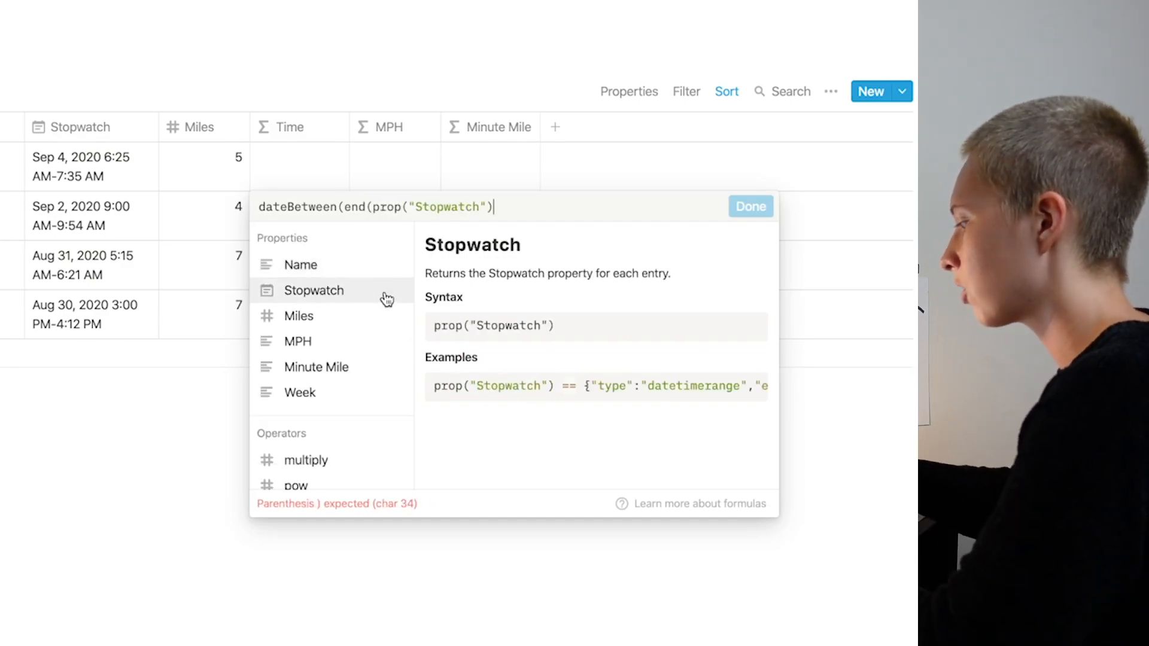
pyautogui.write('), ')
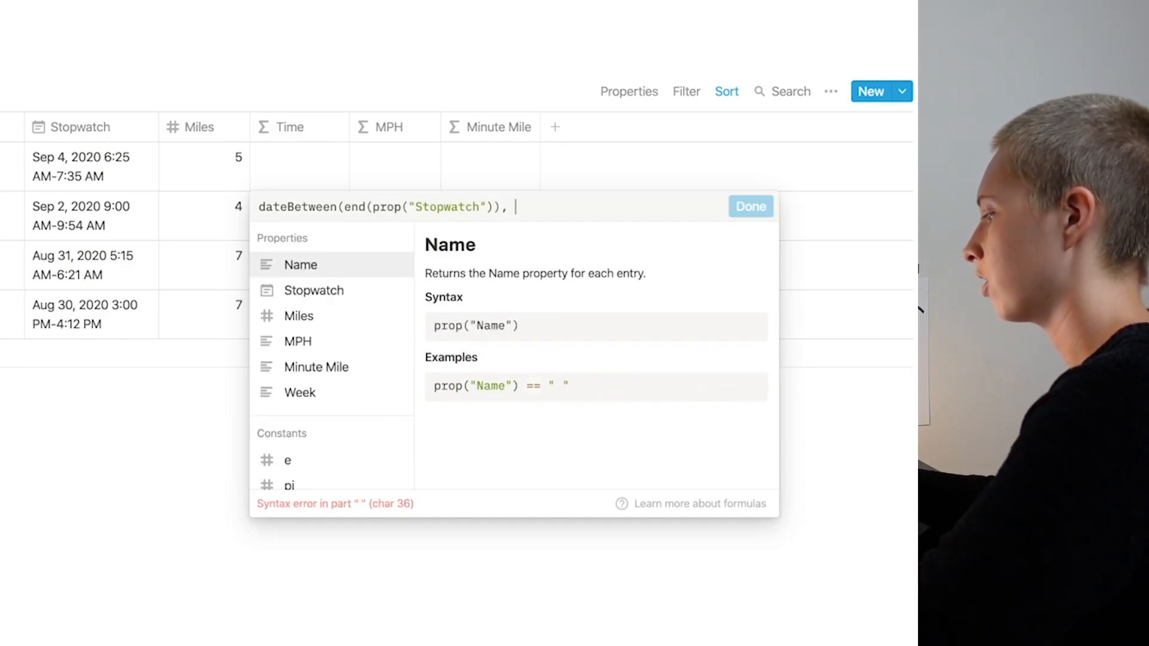
# Complete the dateBetween() formula with start(prop("Stopwatch")) as the second date and "hours" as the unit
pyautogui.write('start(prop("Stopwatch")), "m')
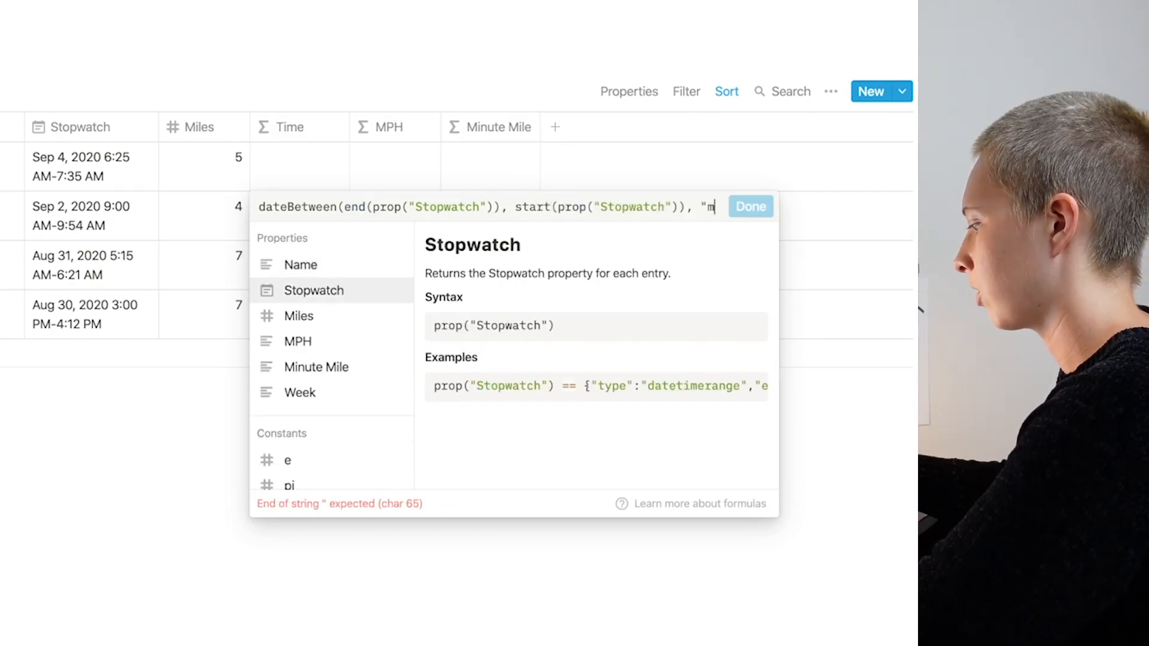
pyautogui.press('BackSpace')
pyautogui.write('hour')
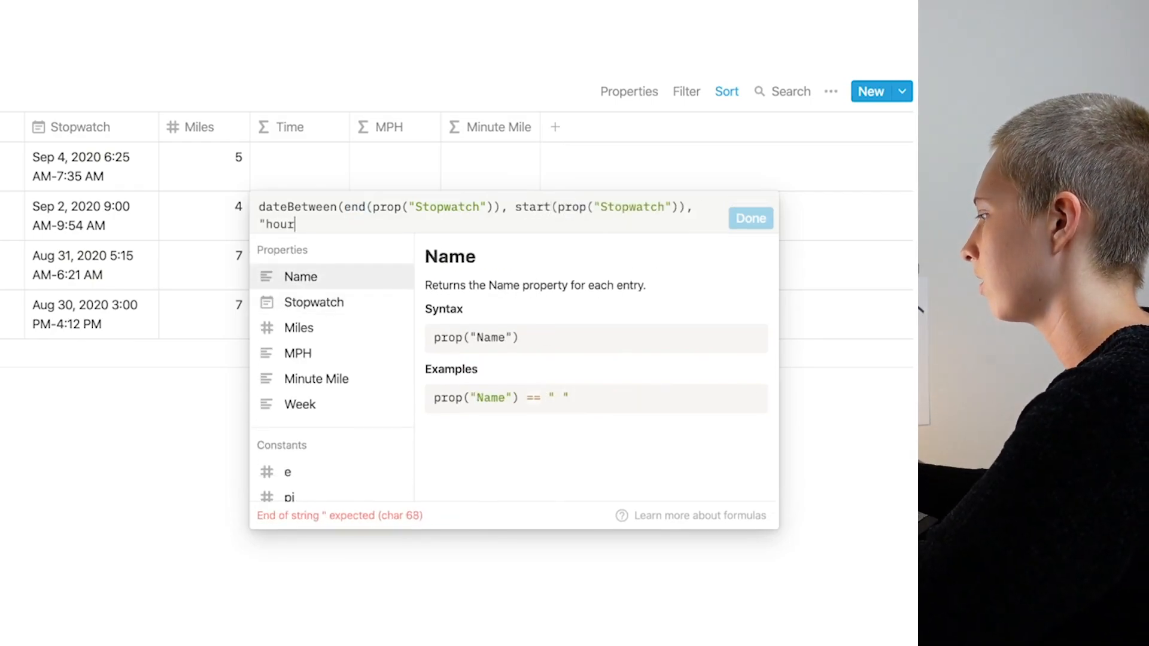
pyautogui.write('s")')
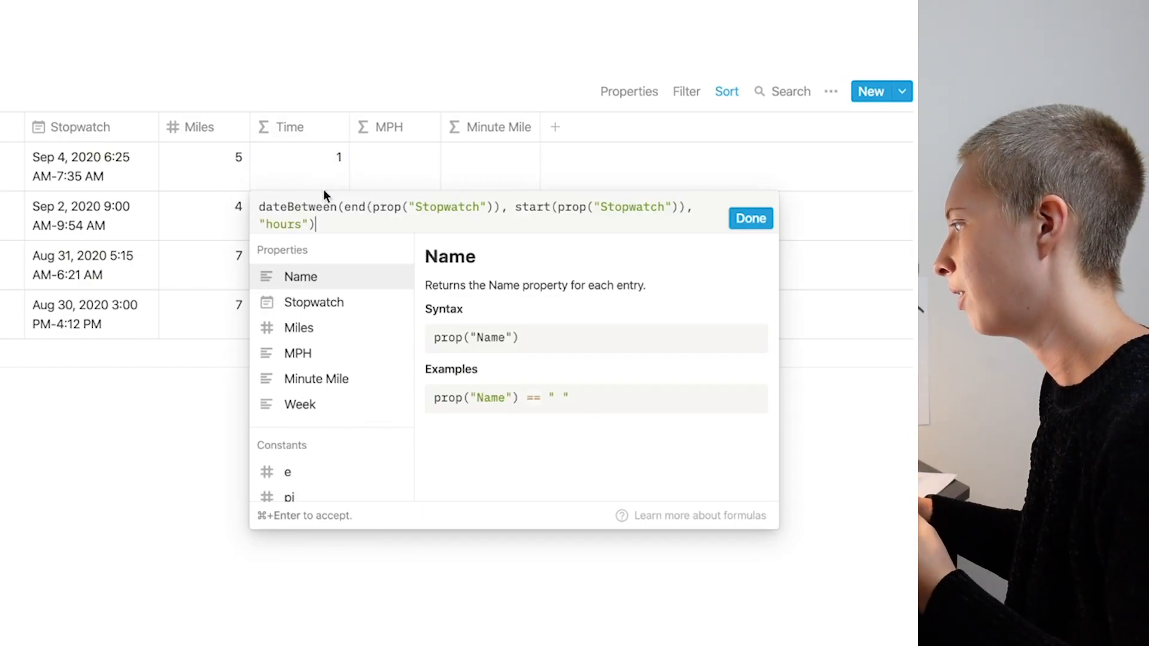
# Try the Time formula with "minutes" as the unit and the result divided by 60
pyautogui.moveTo(266, 224); pyautogui.dragTo(301, 225)
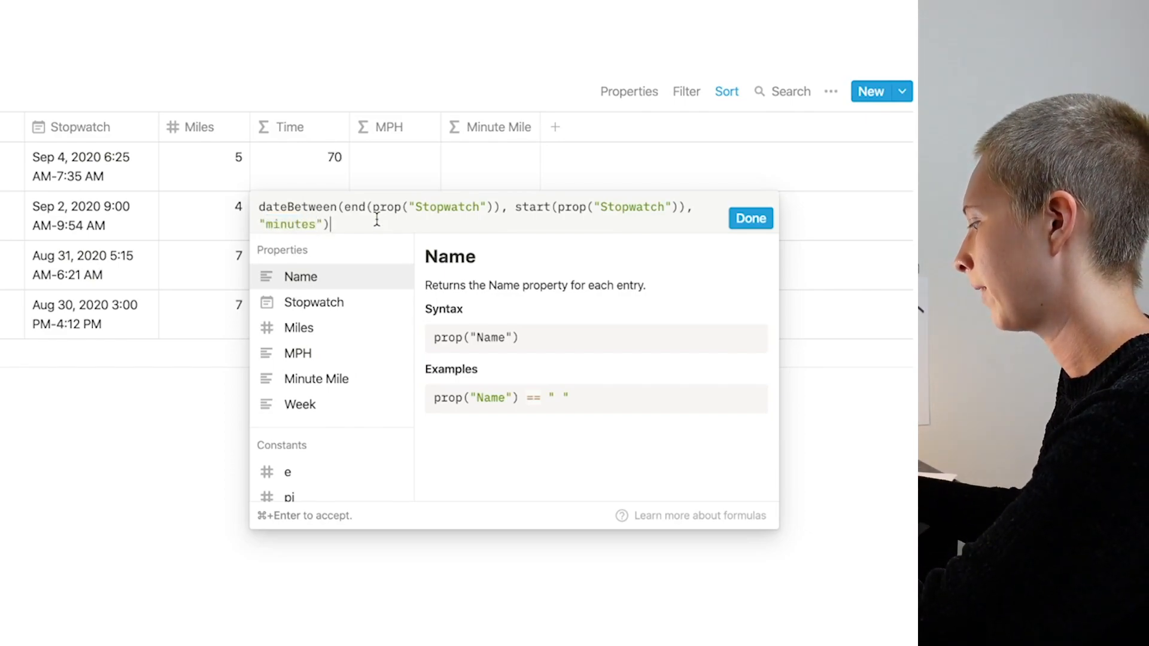
pyautogui.write('/ 60')
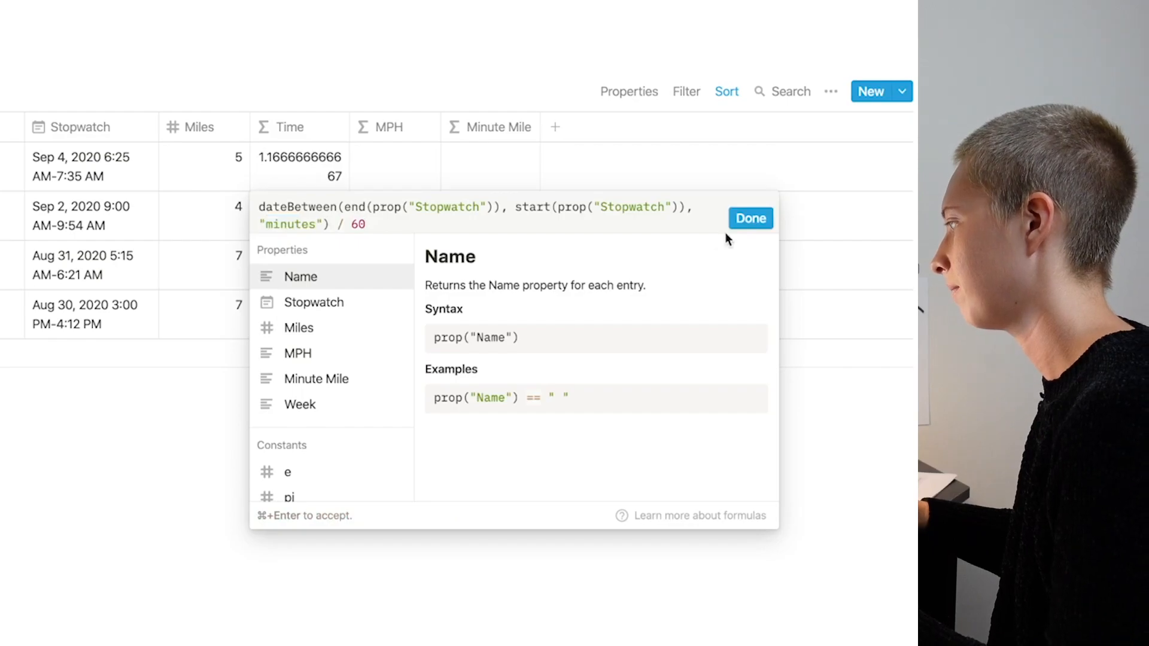
pyautogui.click(761, 220)
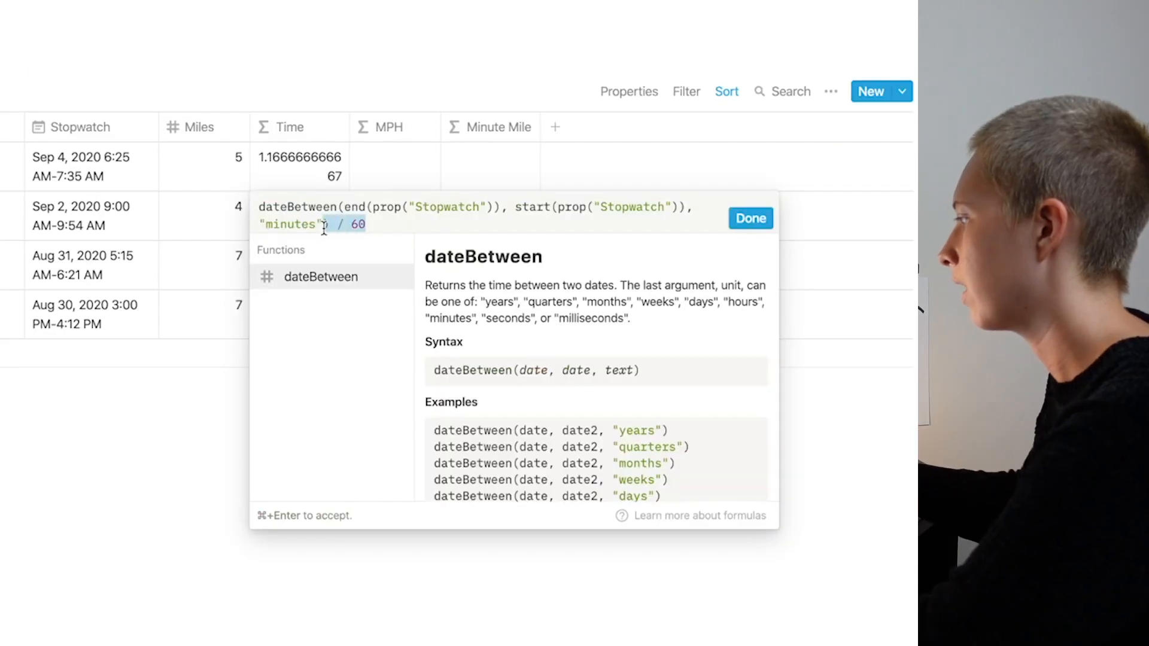
# Remove the division by 60 from the Time formula and set its unit back to "hours"
pyautogui.press('BackSpace')
pyautogui.write('), "')
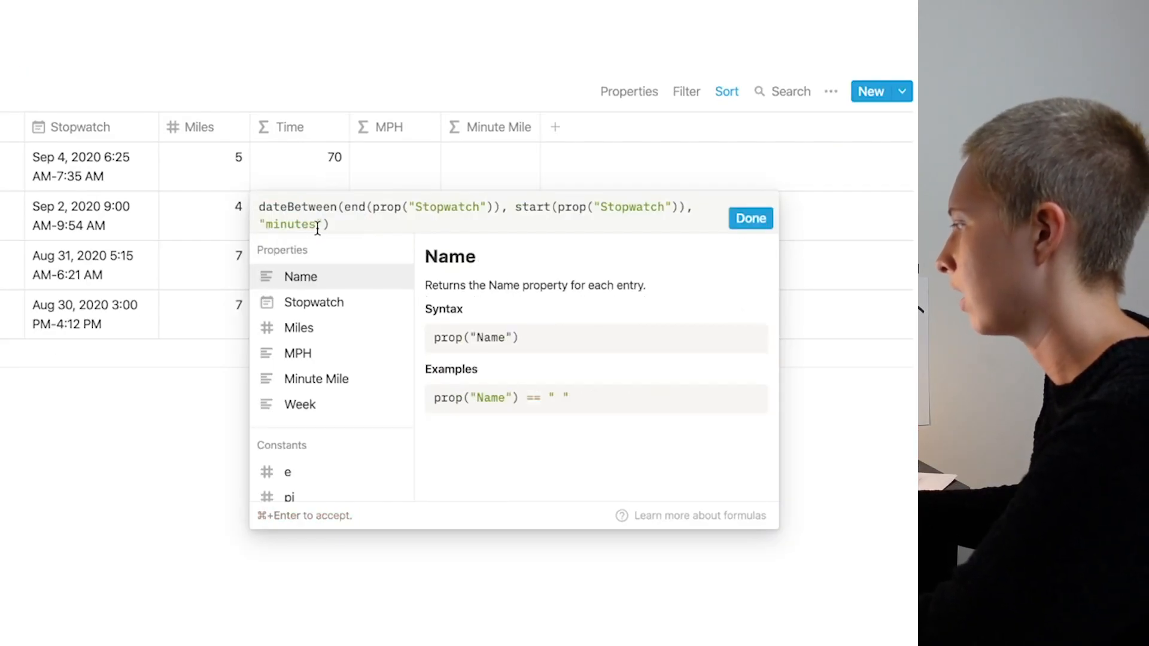
pyautogui.write('hours')
# Wrap the dateBetween() expression in format(), append + "H :" and accept the Time formula
pyautogui.click(259, 207)
pyautogui.write('format(')
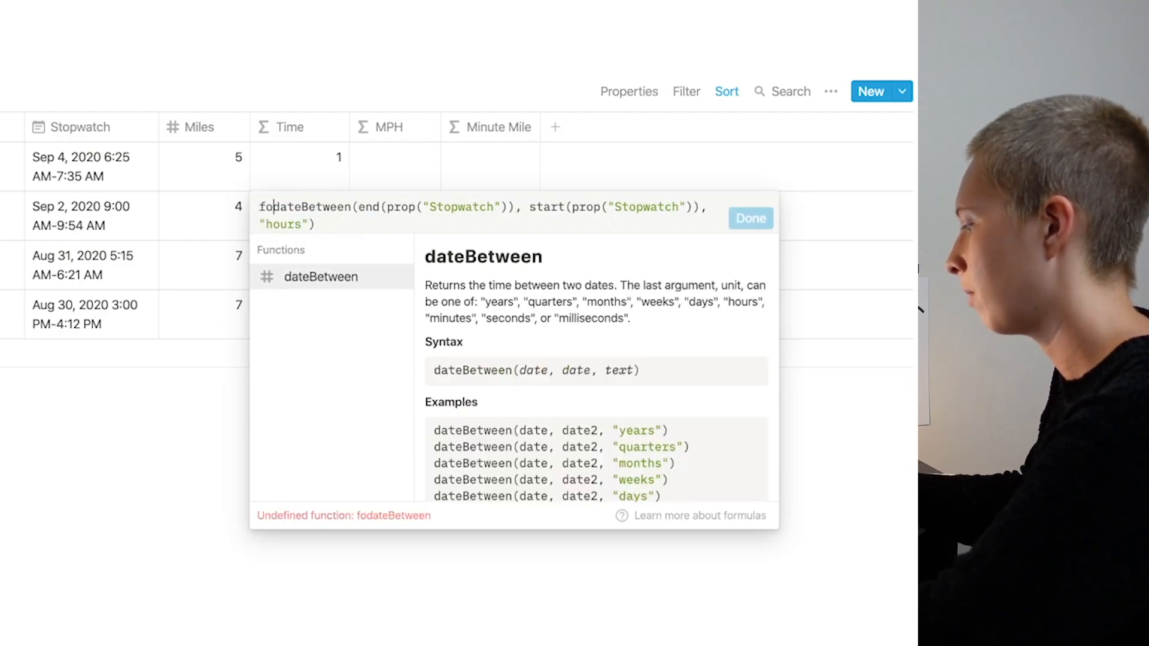
pyautogui.click(535, 224)
pyautogui.write(') ')
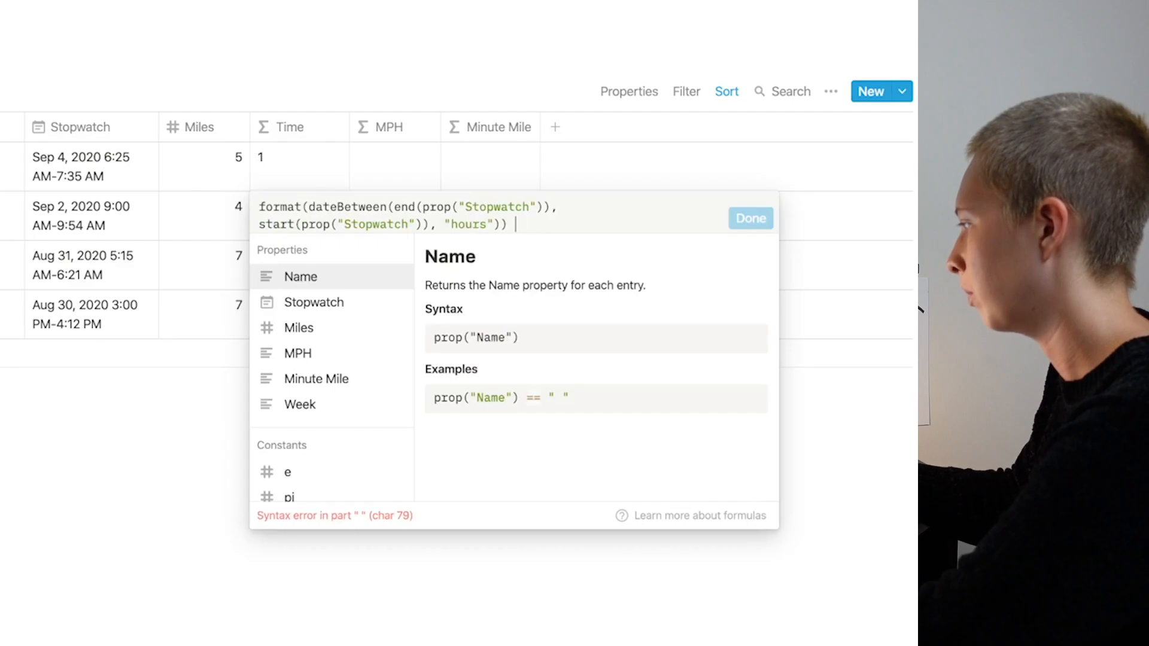
pyautogui.write('+ "H"')
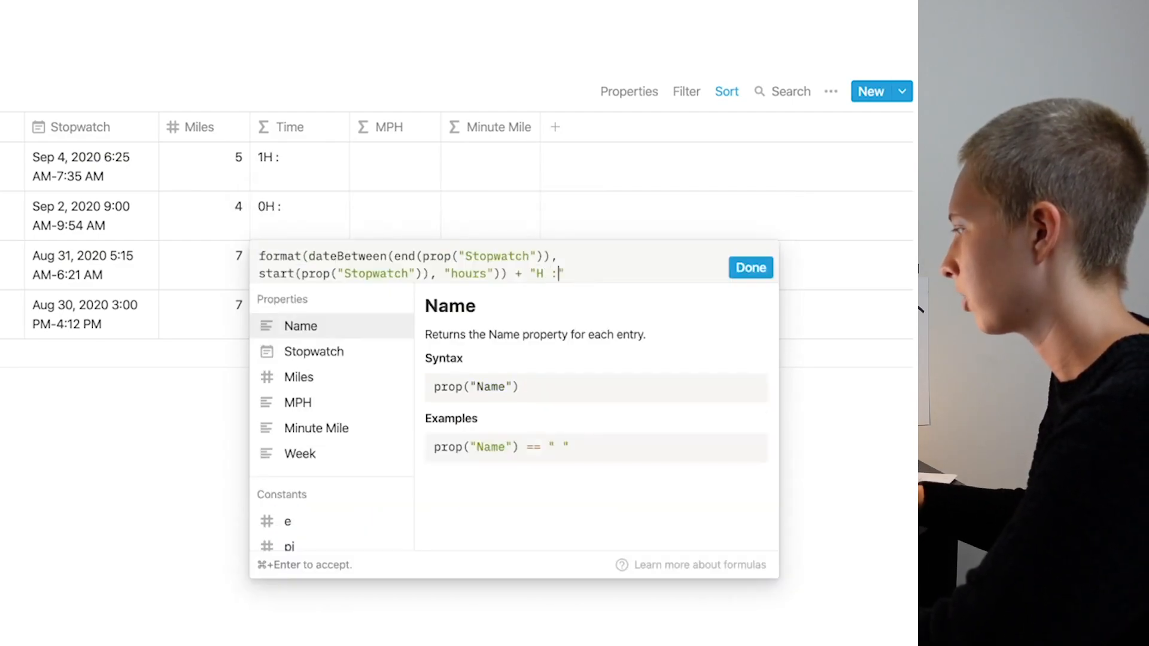
pyautogui.click(752, 268)
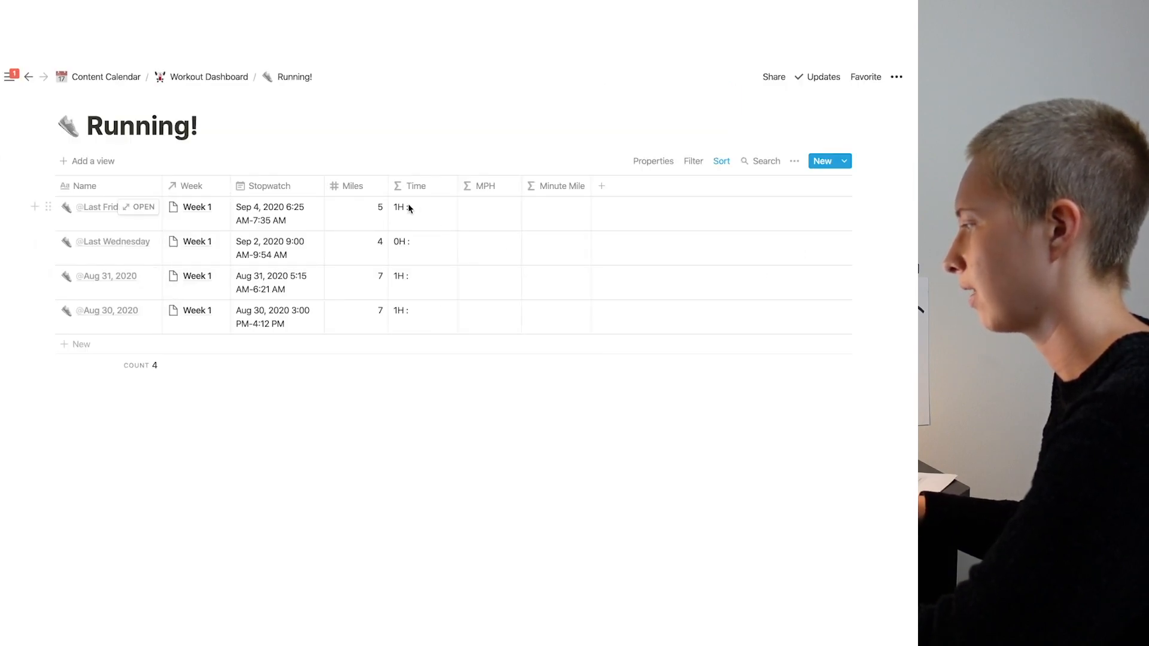
# Extend the Time formula after "H :" with a formatted copy of the dateBetween() expression, using "minutes" as the unit
pyautogui.click(409, 207)
pyautogui.write('+ "H :" +')
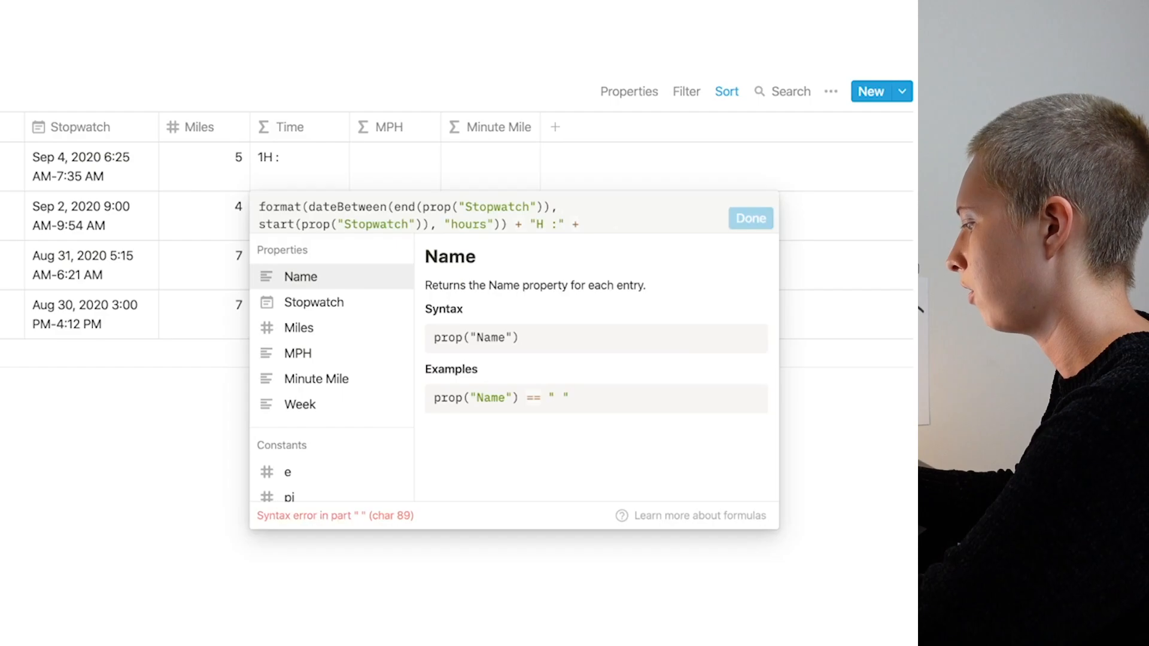
pyautogui.write('format(')
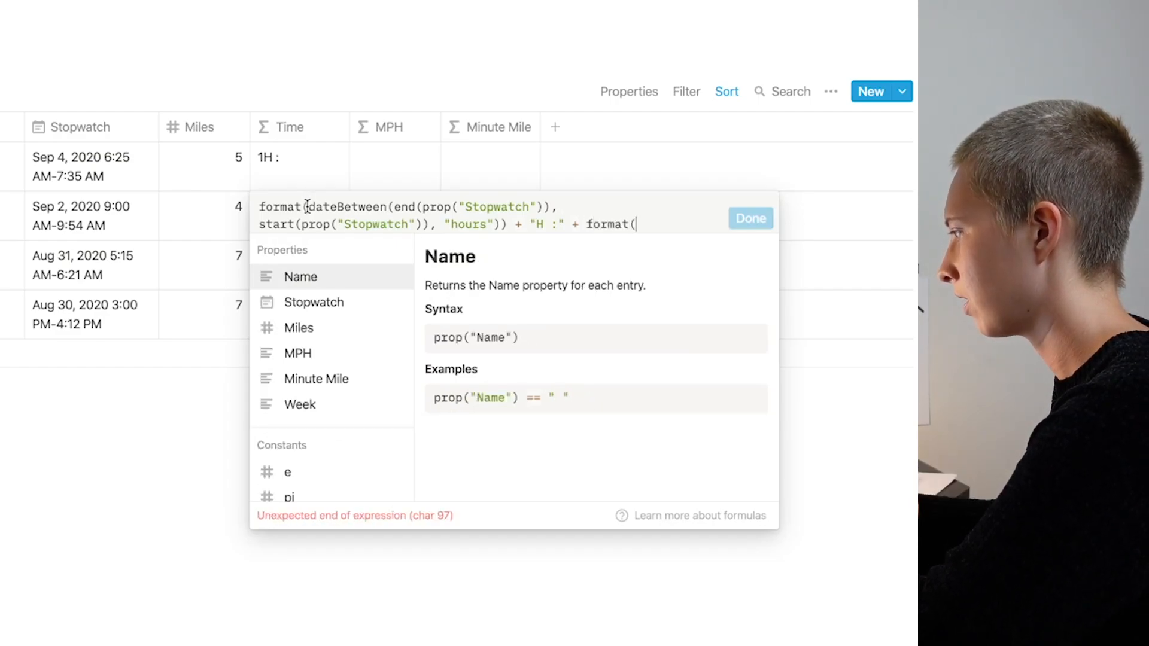
pyautogui.moveTo(306, 206); pyautogui.dragTo(402, 220)
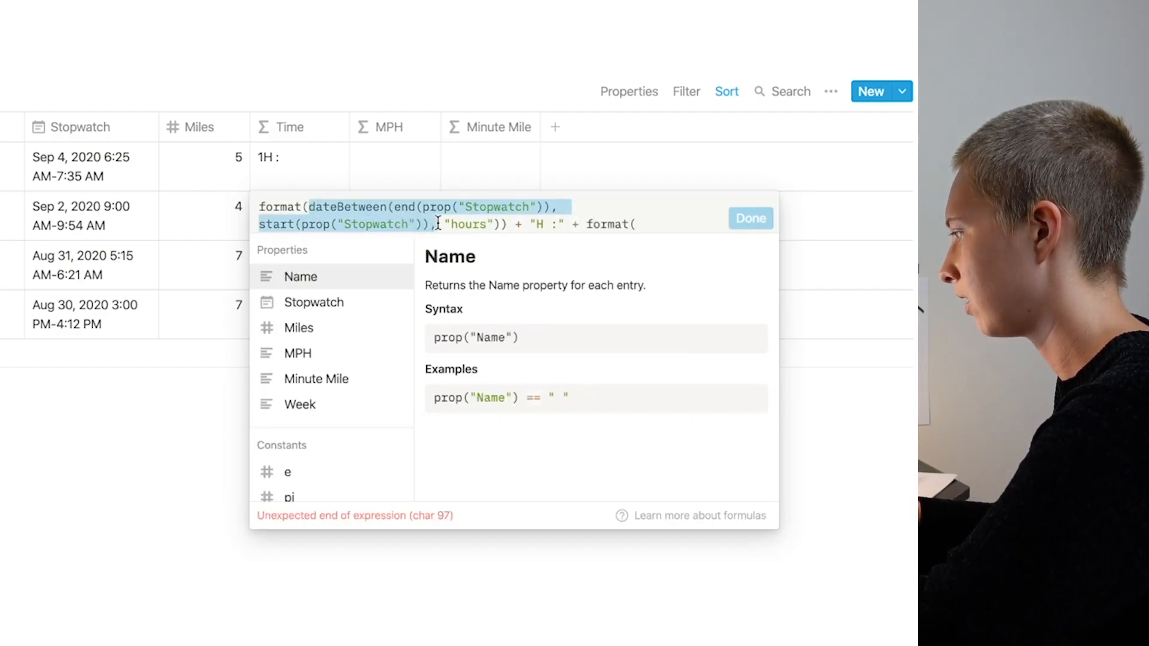
pyautogui.moveTo(501, 225); pyautogui.dragTo(312, 201)
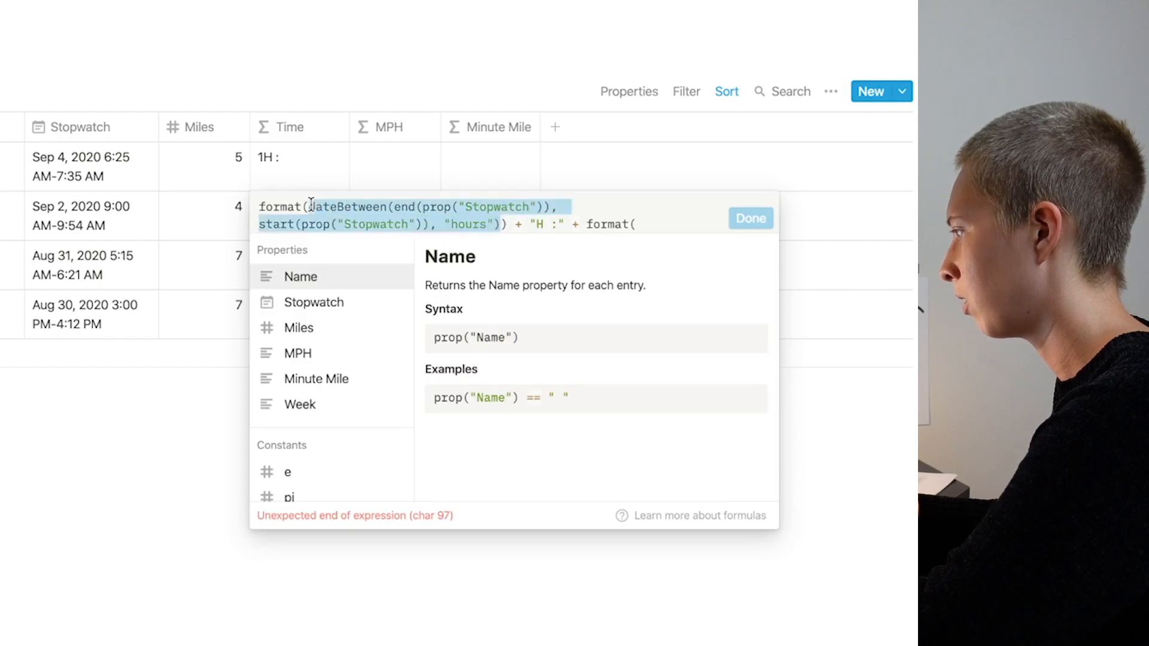
pyautogui.press('super+c')
pyautogui.click(666, 225)
pyautogui.press('super+v')
pyautogui.write('), "')
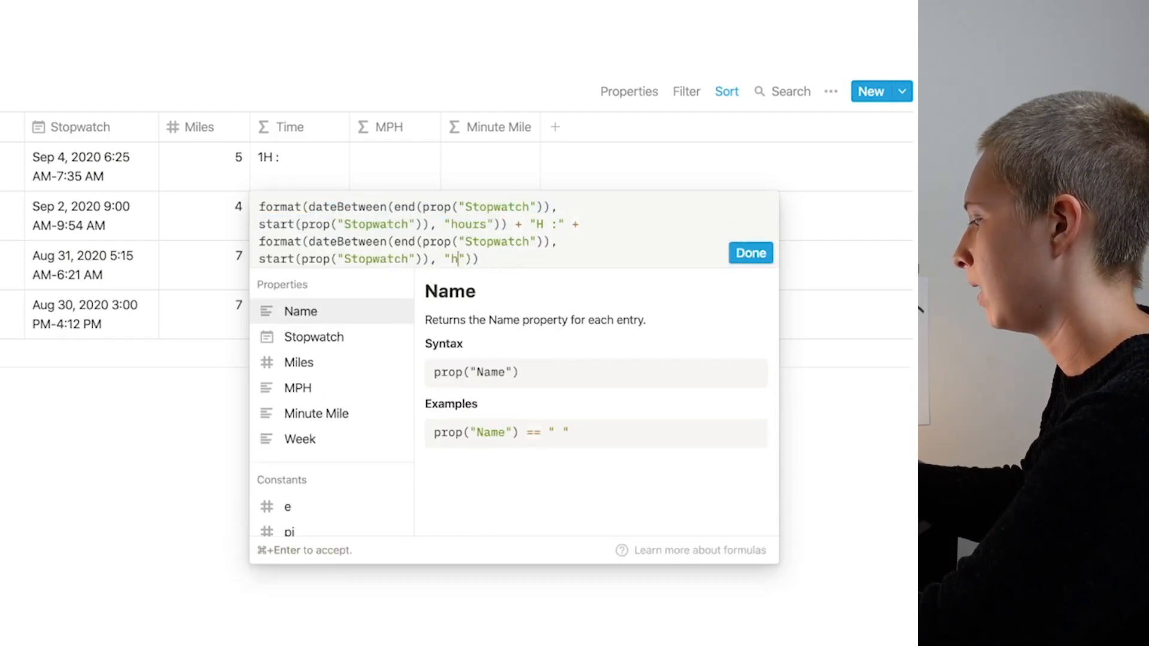
pyautogui.write('minutes')
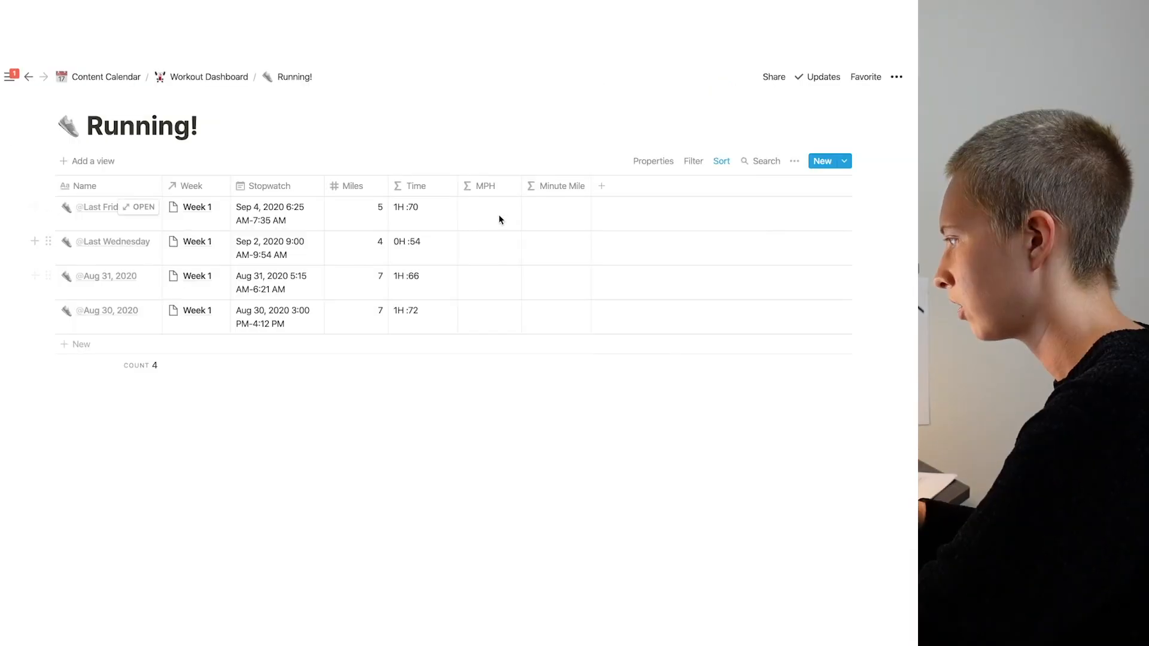
# Outline a mod() function with two placeholder arguments in the MPH formula, then clear the placeholders
pyautogui.click(499, 219)
pyautogui.write('mo')
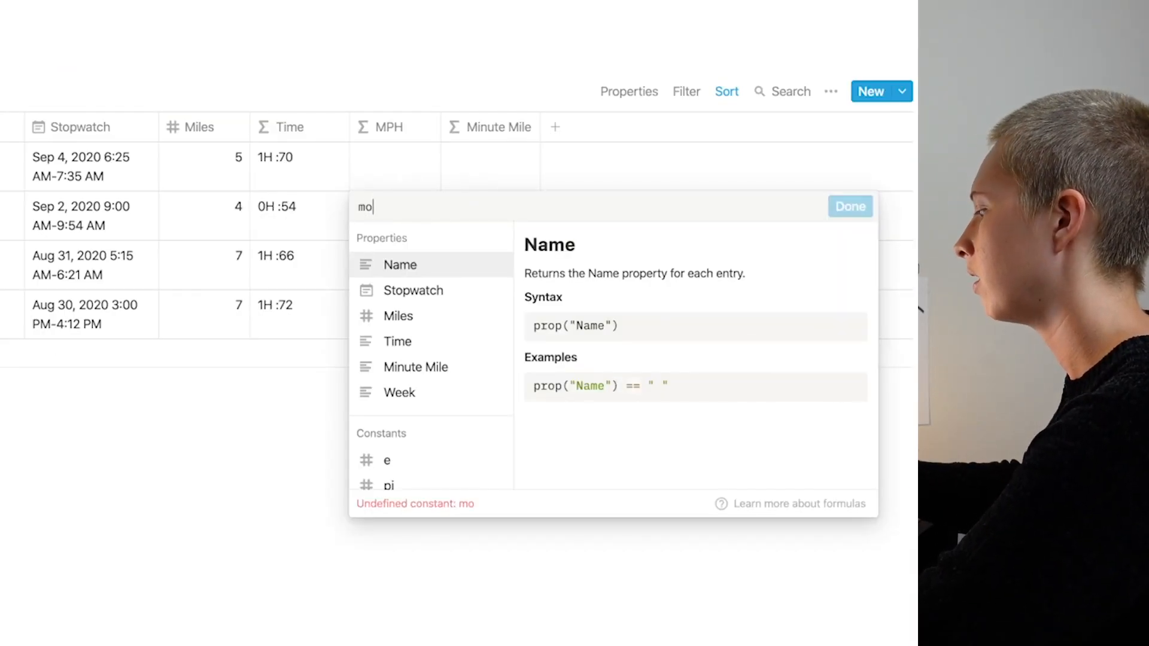
pyautogui.write('d(')
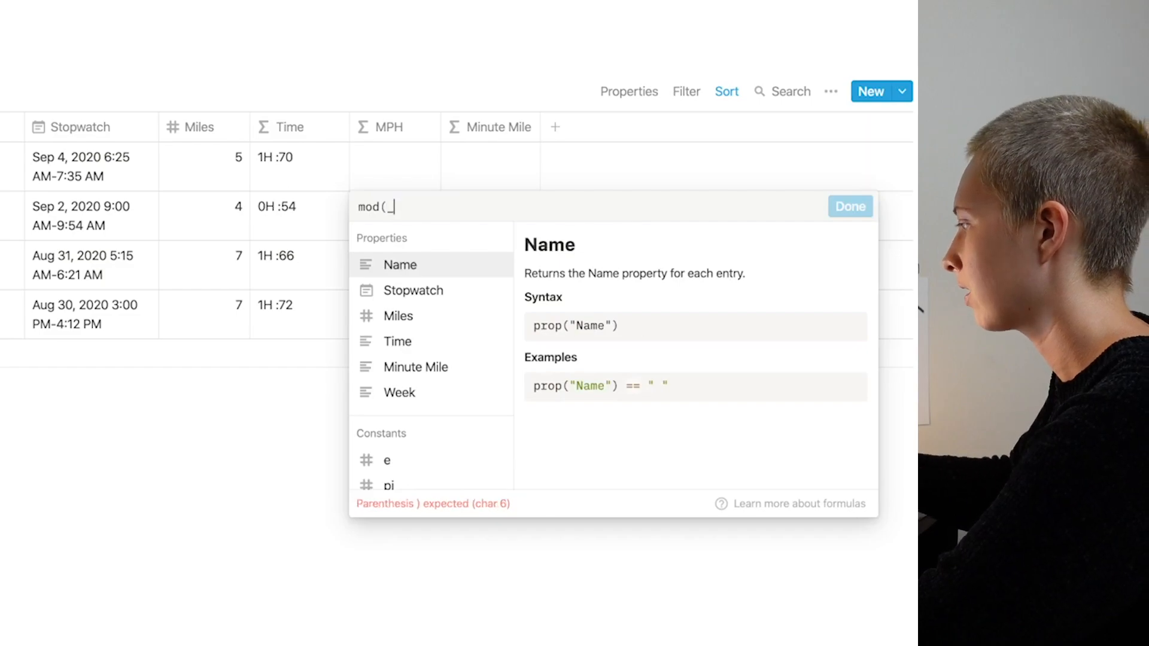
pyautogui.write('  ,')
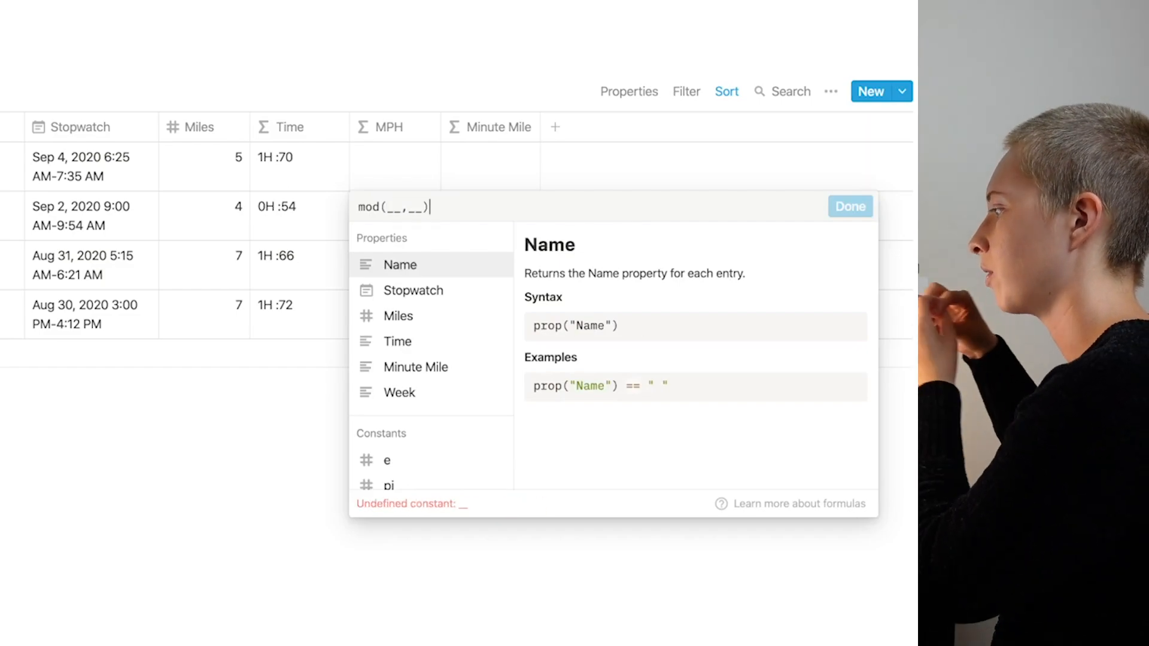
pyautogui.press('BackSpace')
pyautogui.press('BackSpace')
pyautogui.press('BackSpace')
pyautogui.press('BackSpace')
pyautogui.press('BackSpace')
# Enter dateBetween() inside mod() in the MPH formula, with end(prop("Stopwatch")) and start(prop("Stopwatch")) as its dates
pyautogui.write('dateBe')
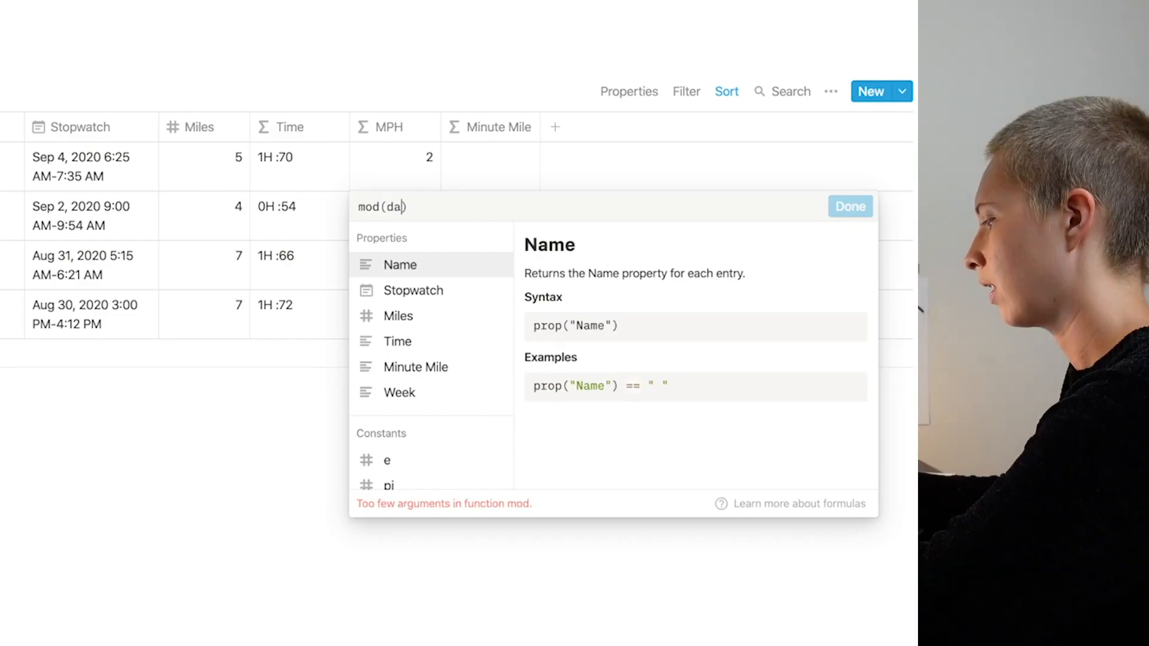
pyautogui.write('tween')
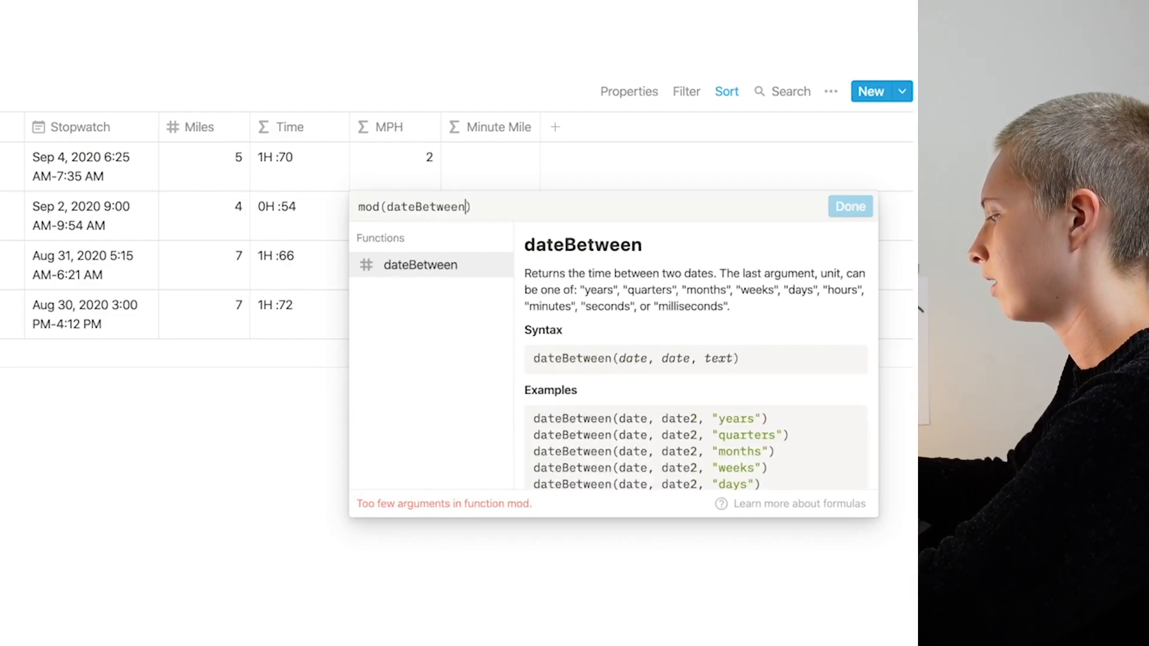
pyautogui.write('(end(p')
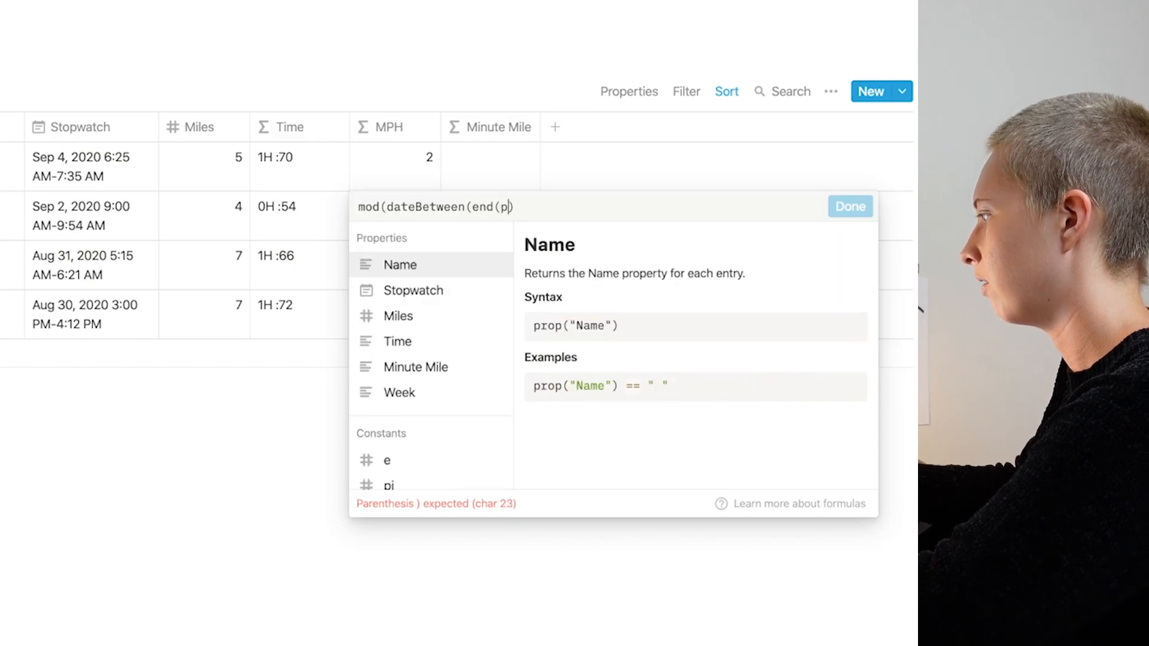
pyautogui.write('rop("Stopwatch")')
pyautogui.click(429, 293)
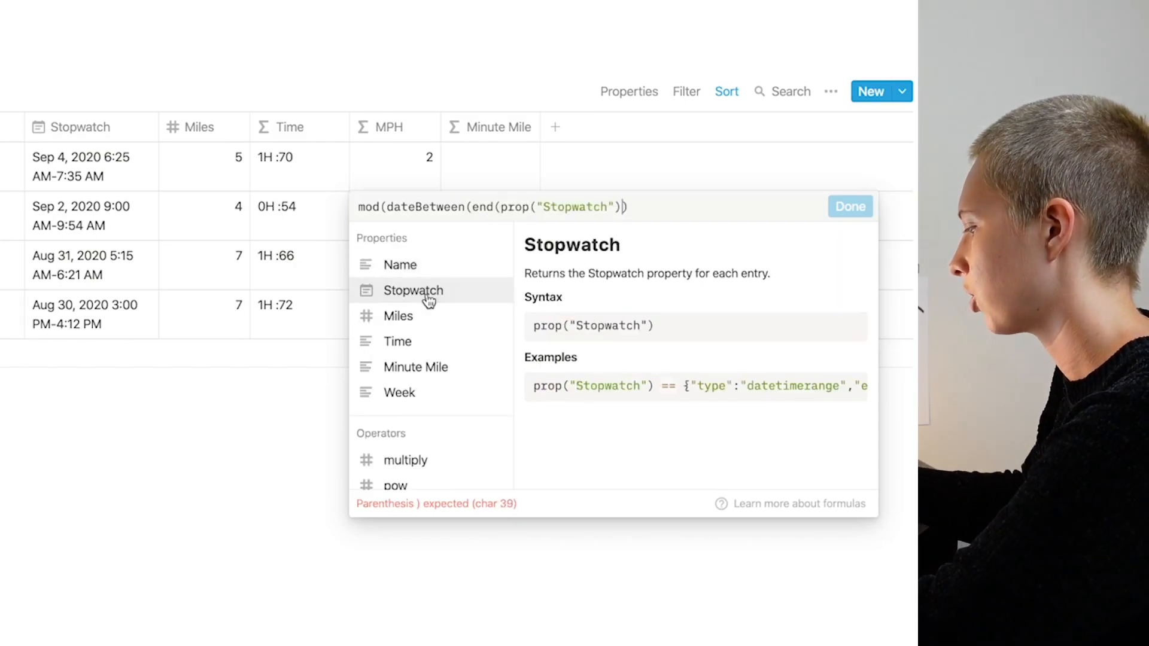
pyautogui.write('), start(prop')
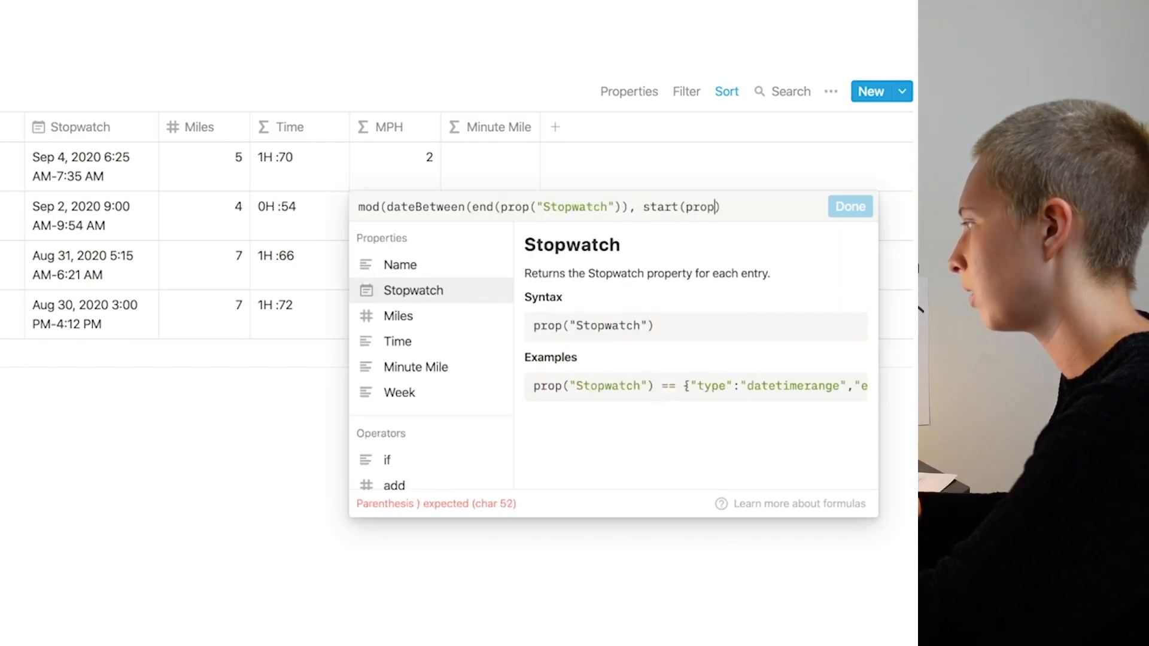
pyautogui.click(429, 293)
# Complete the MPH test formula with "minutes" as the unit and 60 as the mod() divisor, and accept it
pyautogui.write('), "')
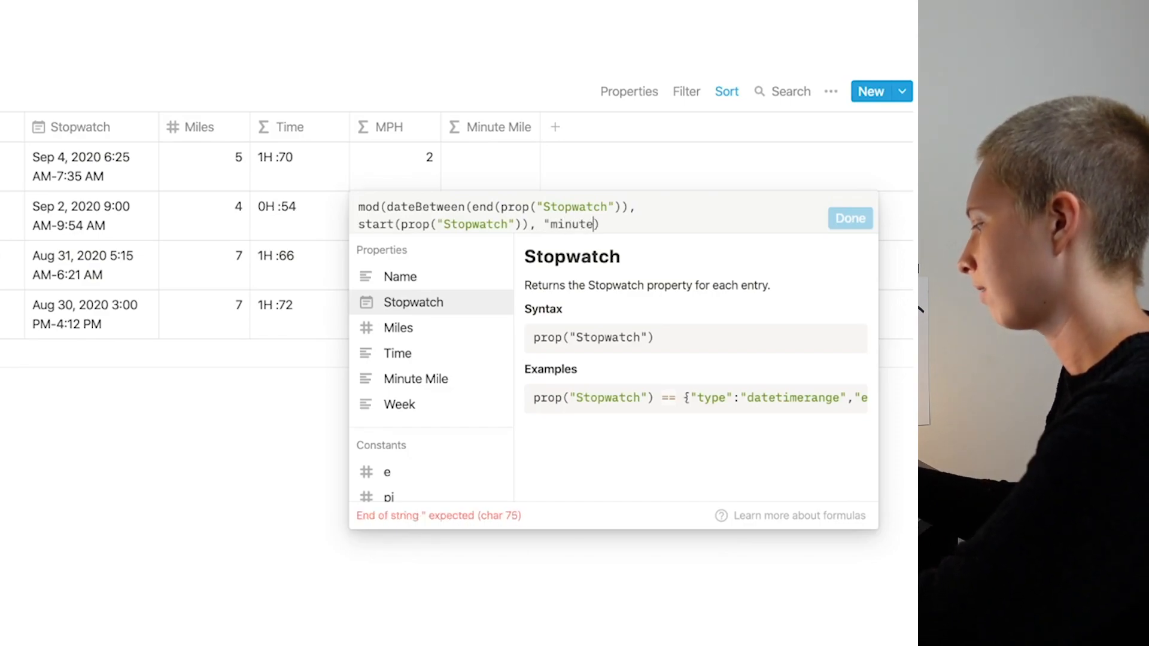
pyautogui.write('minutes"),')
pyautogui.press('BackSpace')
pyautogui.press('BackSpace')
pyautogui.press('BackSpace')
pyautogui.write('"), ')
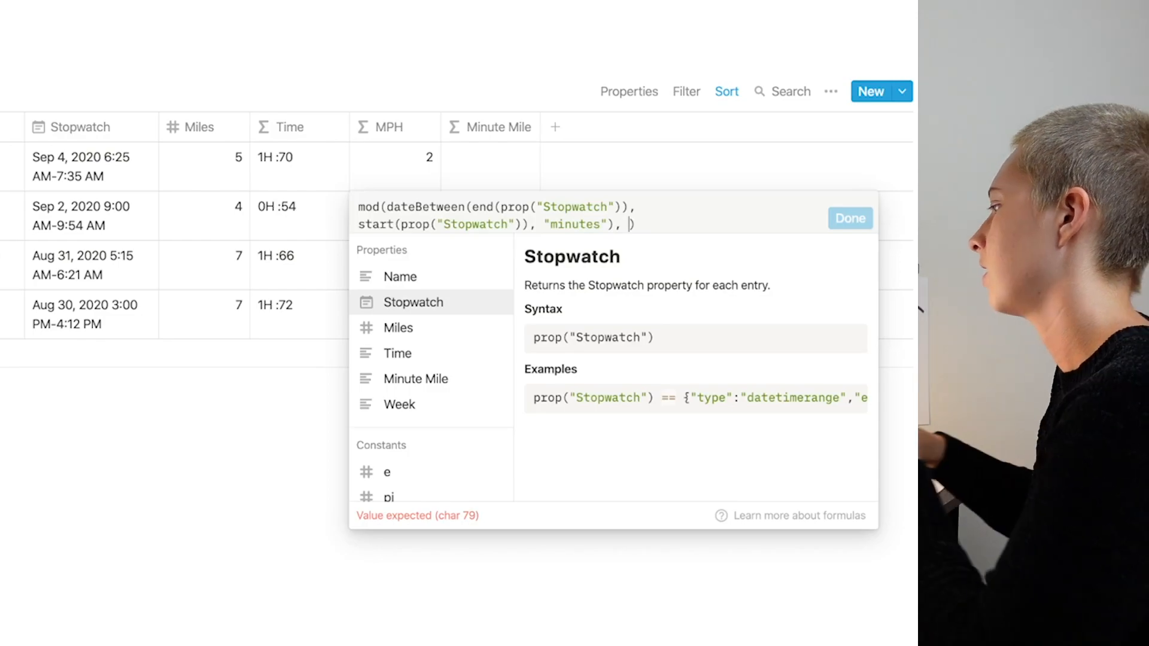
pyautogui.write('60')
pyautogui.click(850, 218)
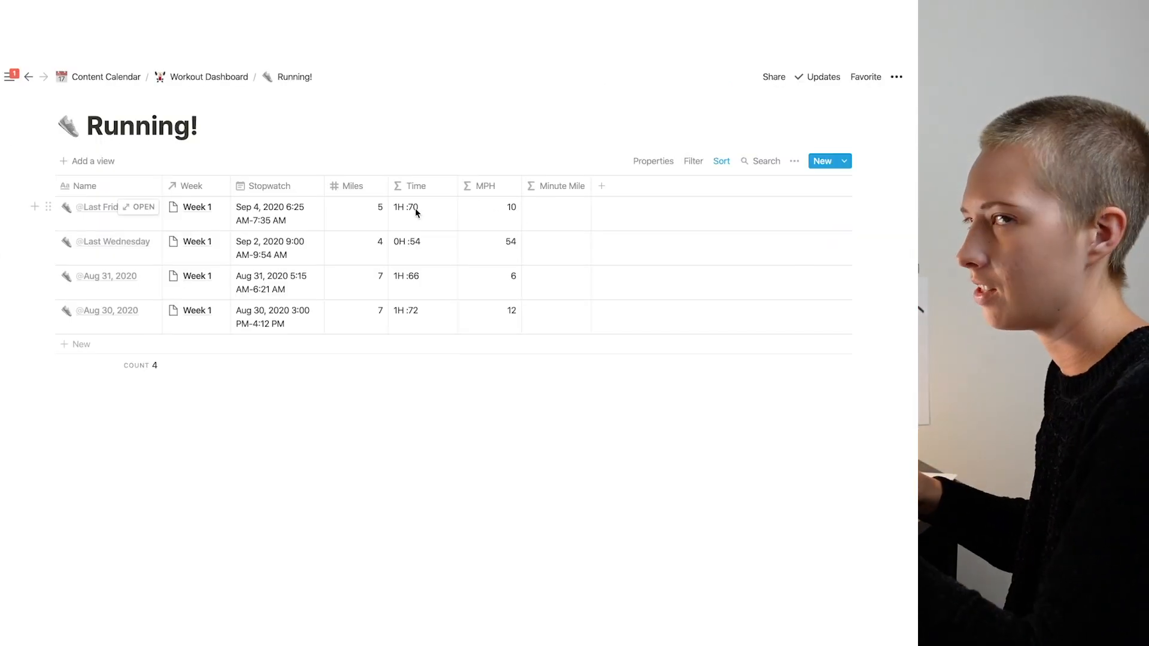
# Rewrite the MPH test formula without mod(), using % 60 after the dateBetween() expression, and accept it
pyautogui.click(512, 216)
pyautogui.click(546, 212)
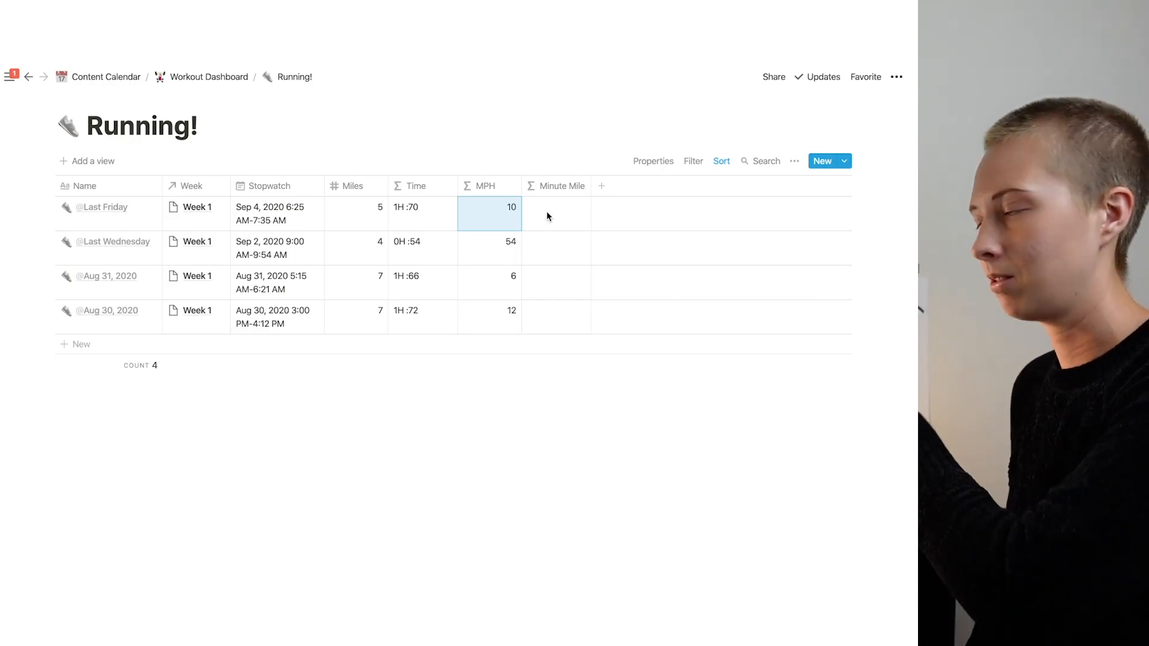
pyautogui.press('Return')
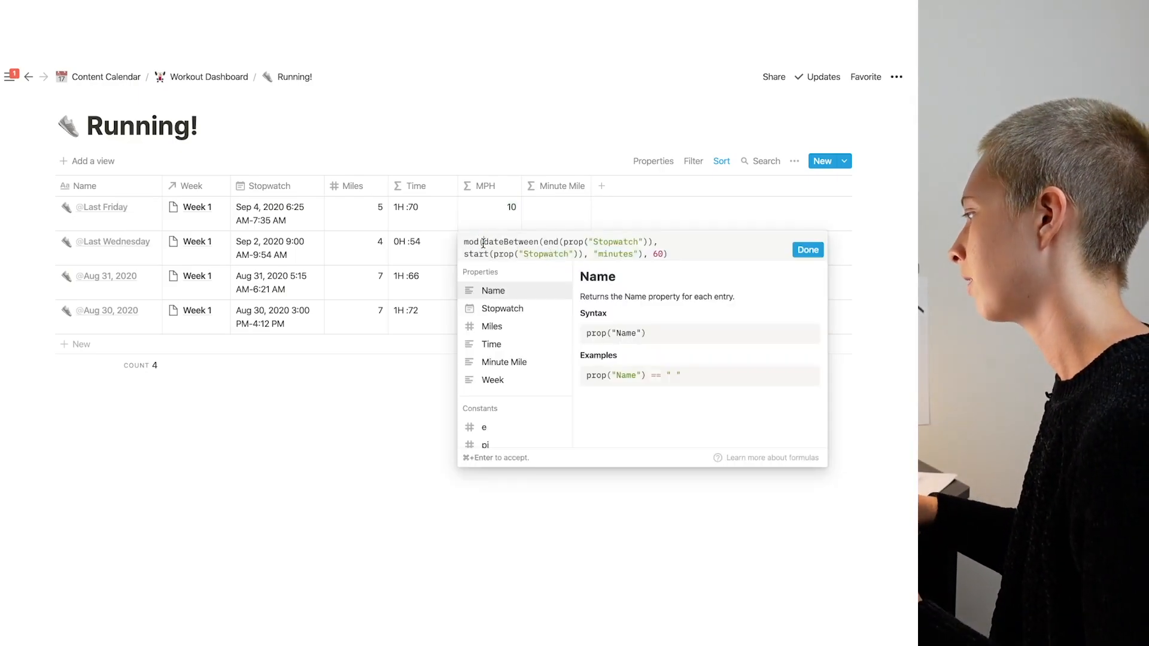
pyautogui.press('BackSpace')
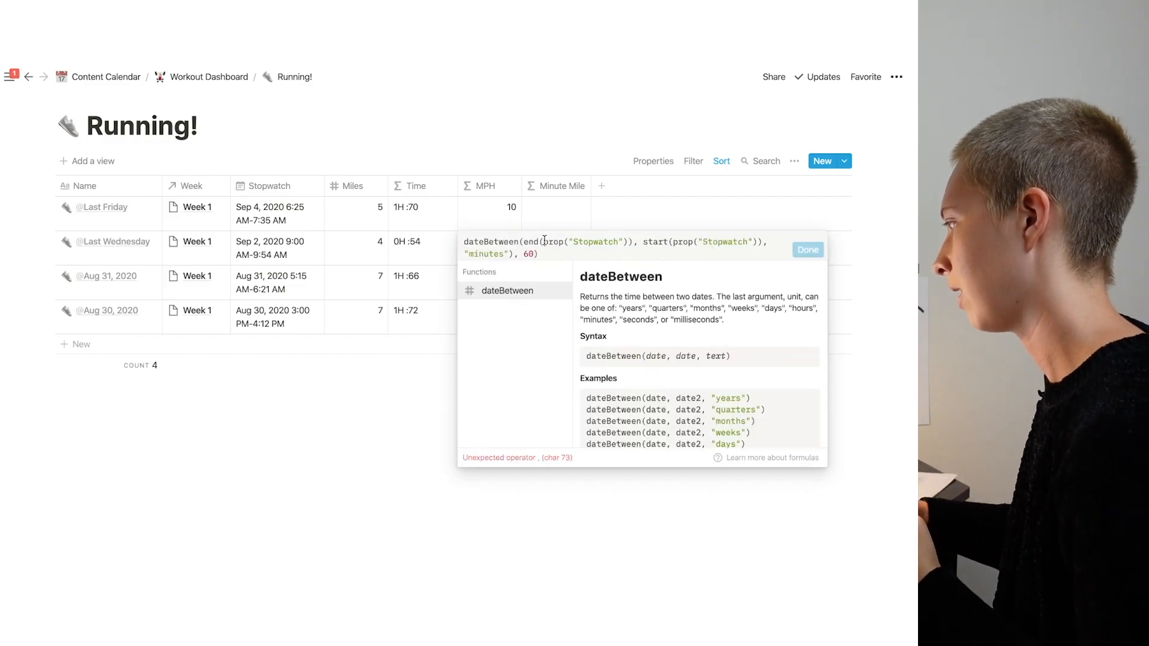
pyautogui.click(537, 254)
pyautogui.press('BackSpace')
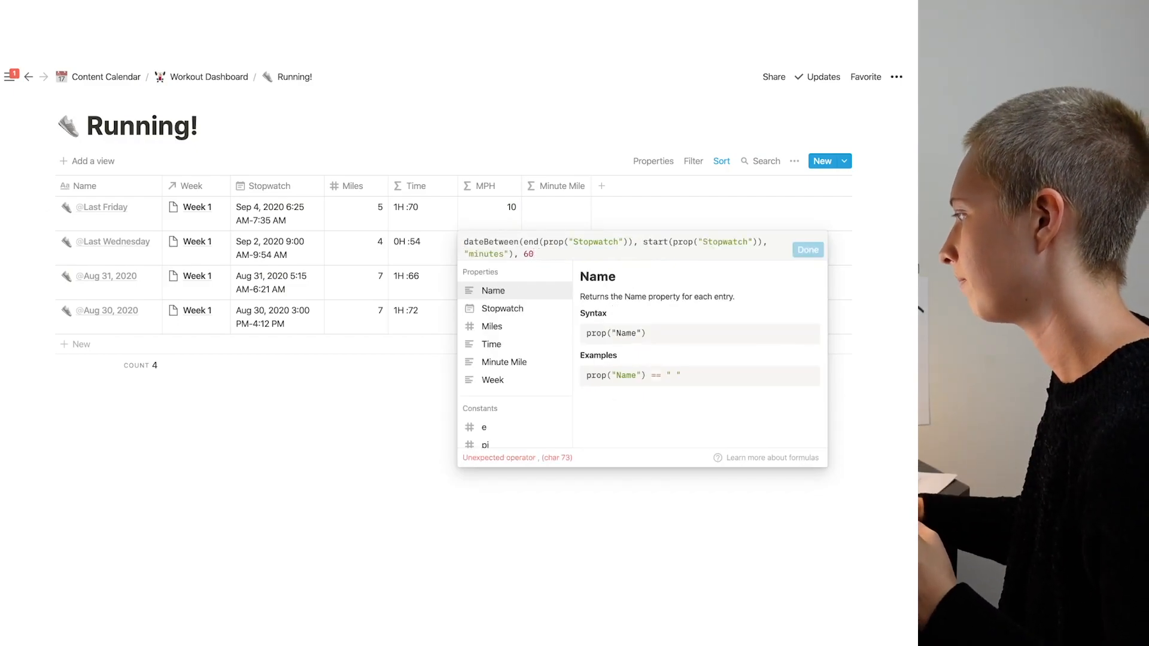
pyautogui.write('%')
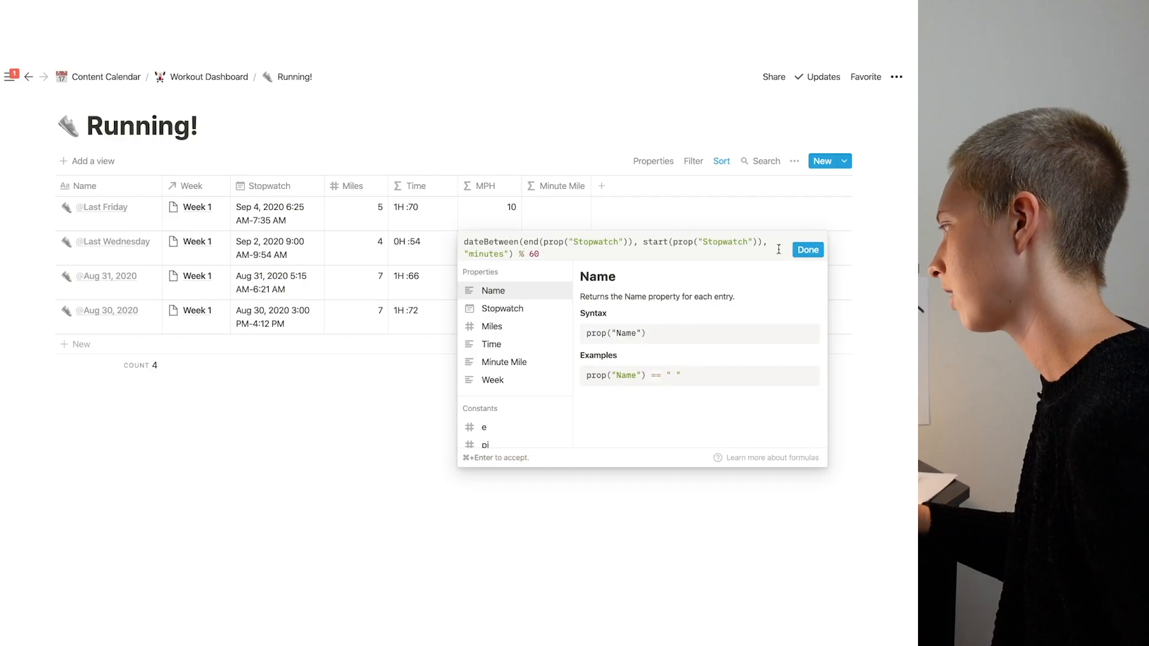
pyautogui.click(808, 251)
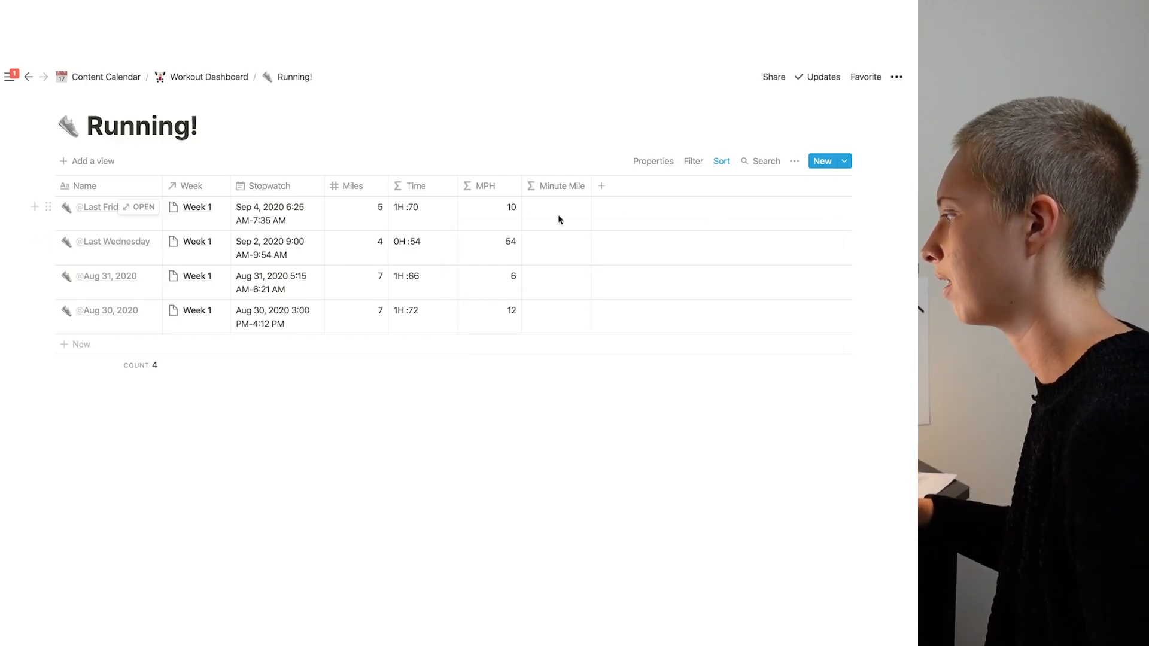
# Add % 60 to the minutes dateBetween() expression in the Time formula
pyautogui.click(503, 214)
pyautogui.press('Escape')
pyautogui.click(420, 216)
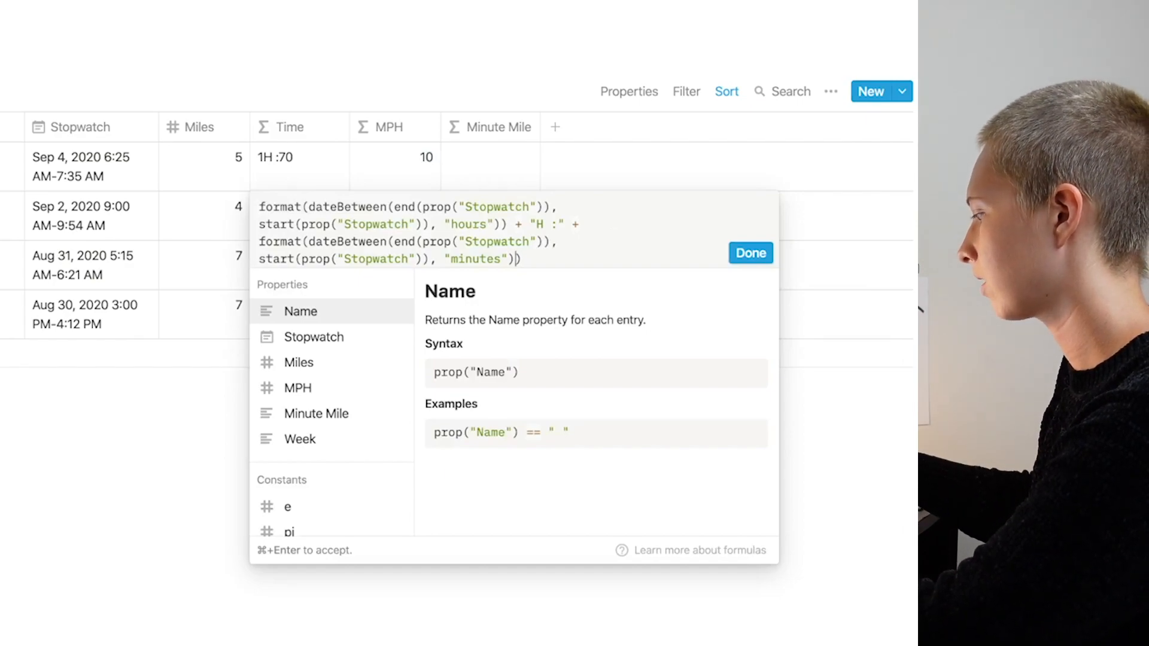
pyautogui.write('% 60')
# Change the hour separator in the Time formula to "H : ", append + "M" at the end and accept the formula
pyautogui.click(560, 225)
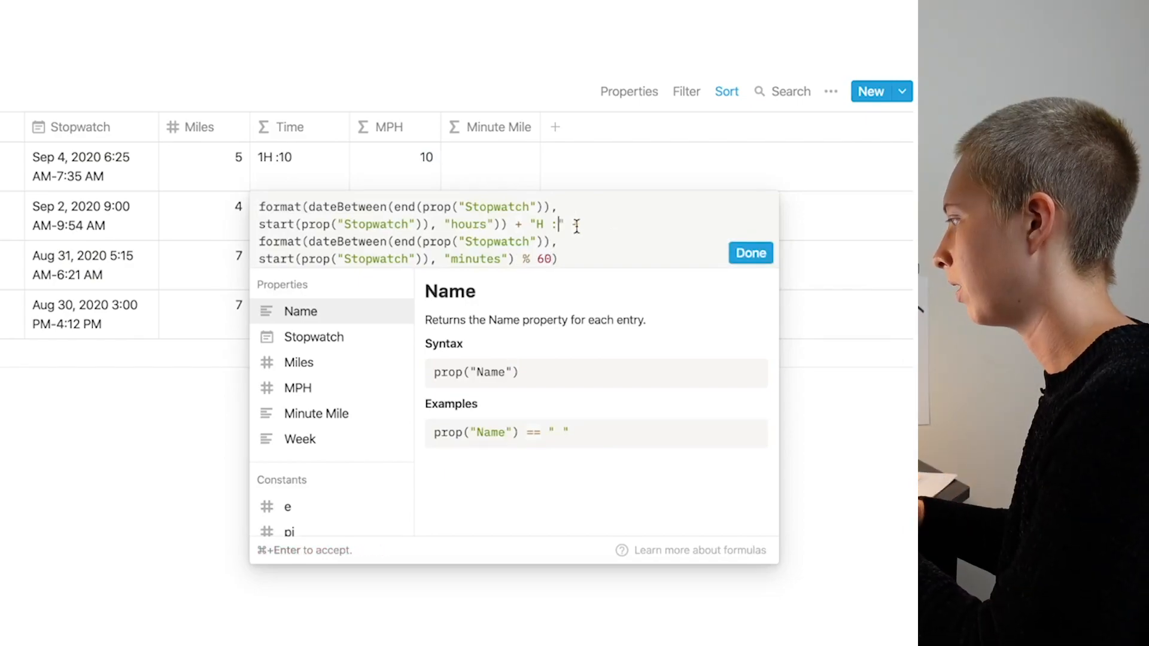
pyautogui.click(610, 256)
pyautogui.write('+ ')
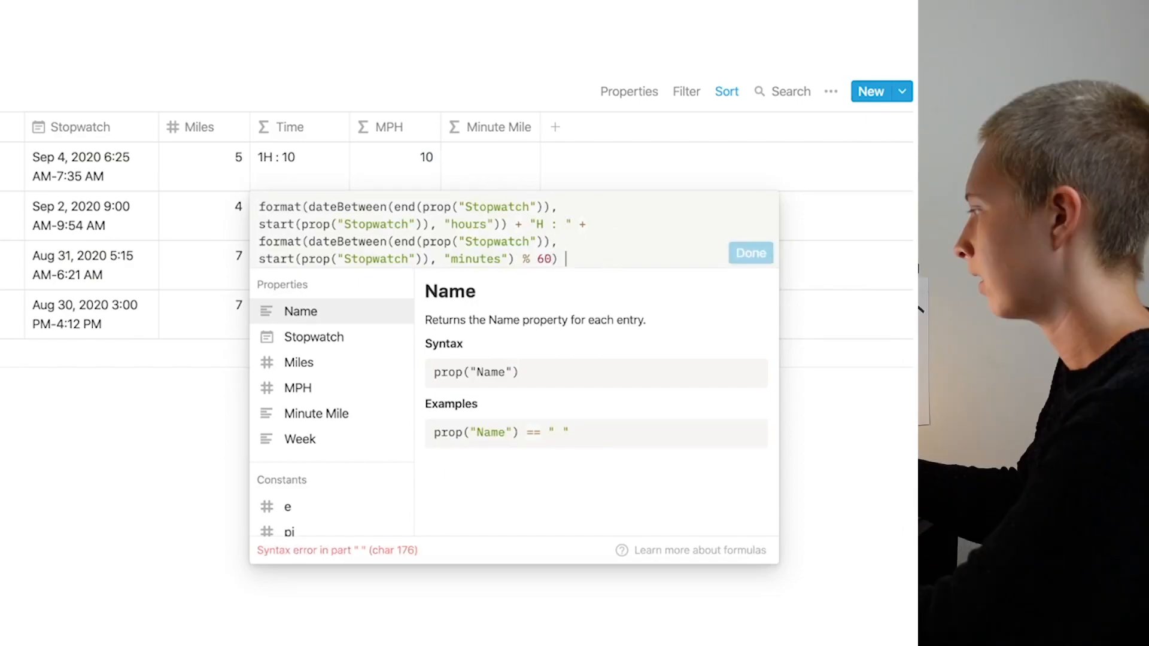
pyautogui.write('"M')
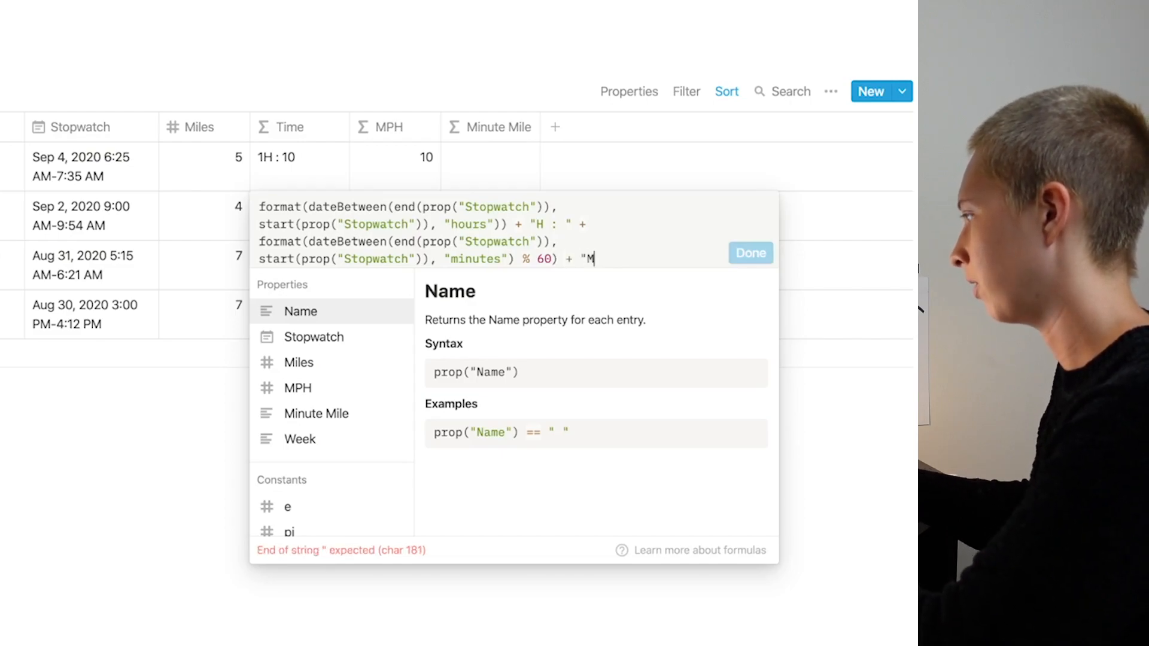
pyautogui.write('"')
pyautogui.click(749, 251)
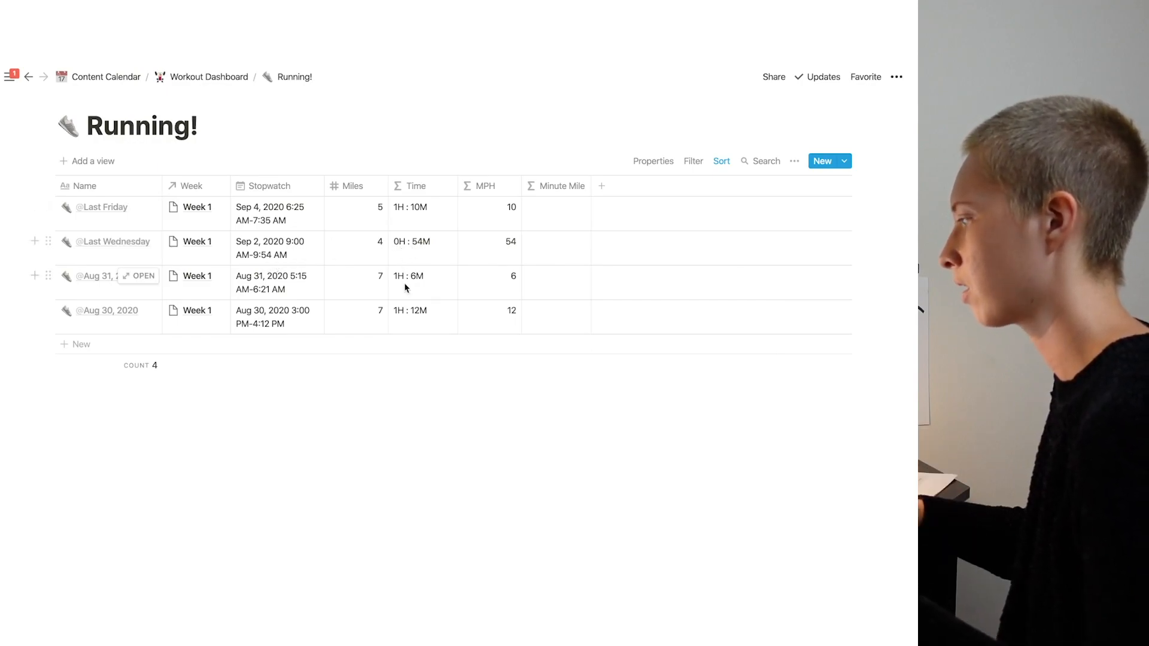
# Clear the test formula from MPH and start a new one with dateBetween(
pyautogui.click(503, 218)
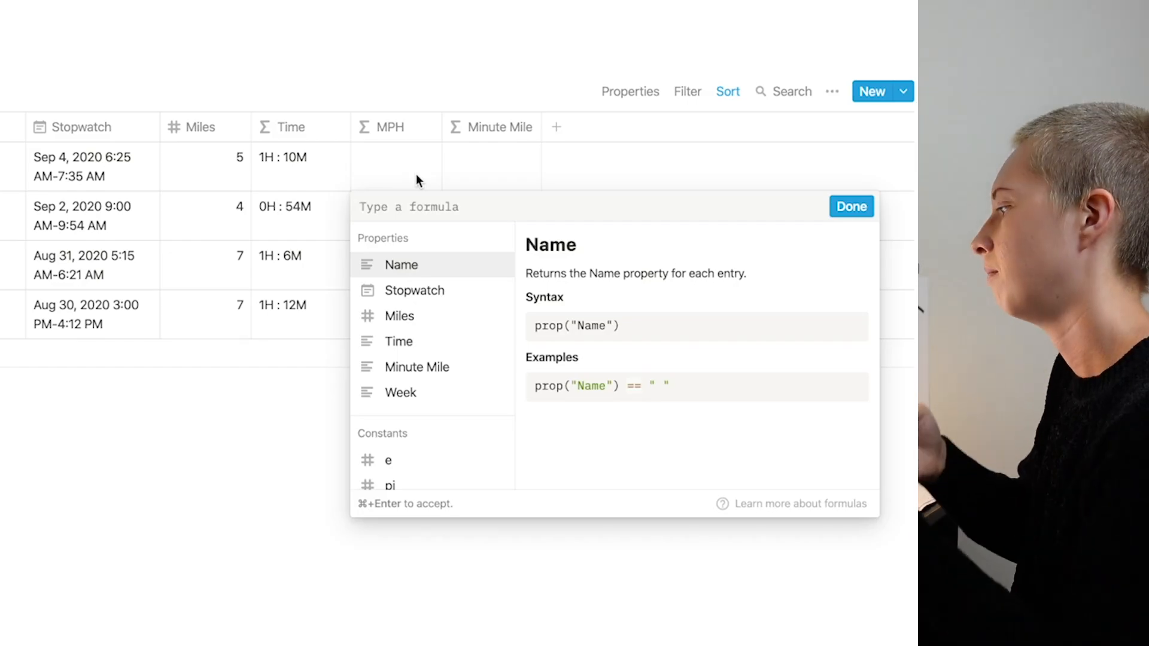
pyautogui.write('d')
pyautogui.press('BackSpace')
pyautogui.write('dateBetween(')
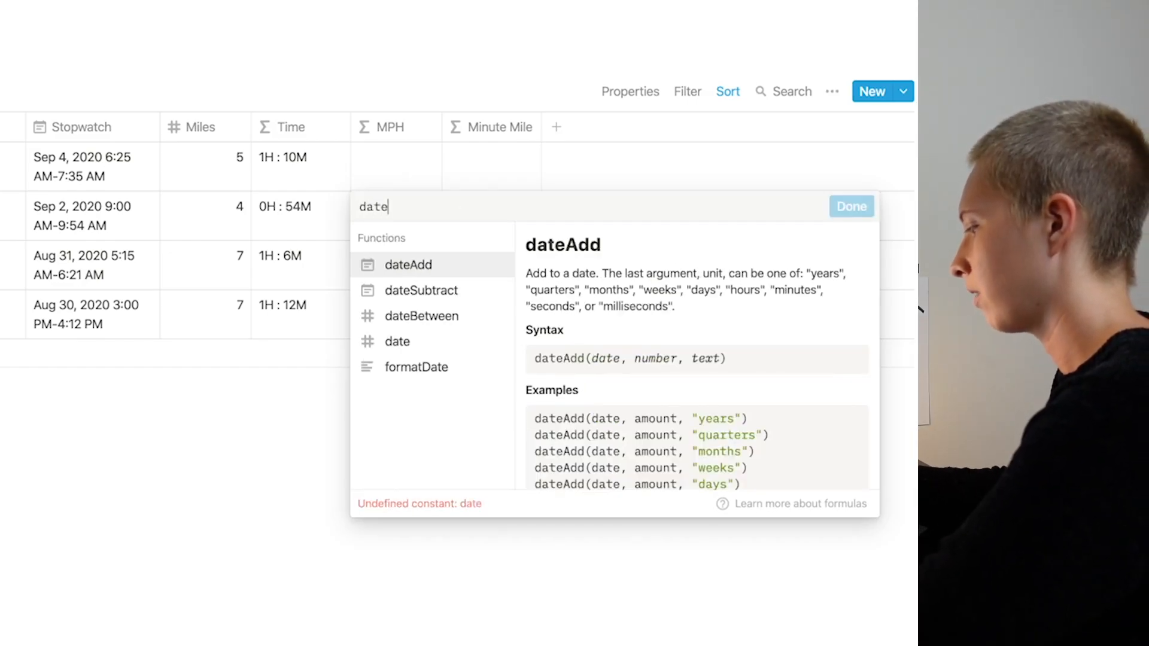
pyautogui.press('BackSpace')
pyautogui.write('(')
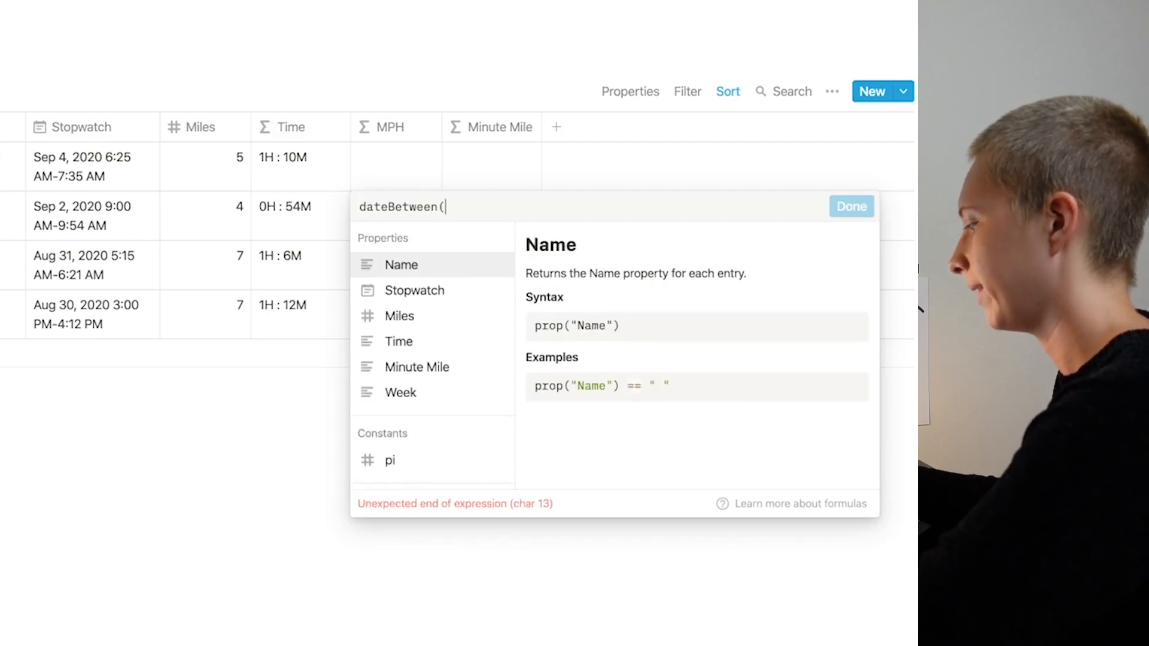
# Enter end(prop("Stopwatch")) as the first date of the MPH formula's dateBetween() and begin the start() argument
pyautogui.write('sta')
pyautogui.press('BackSpace')
pyautogui.write('e')
pyautogui.press('BackSpace')
pyautogui.press('BackSpace')
pyautogui.press('BackSpace')
pyautogui.write('end(prop')
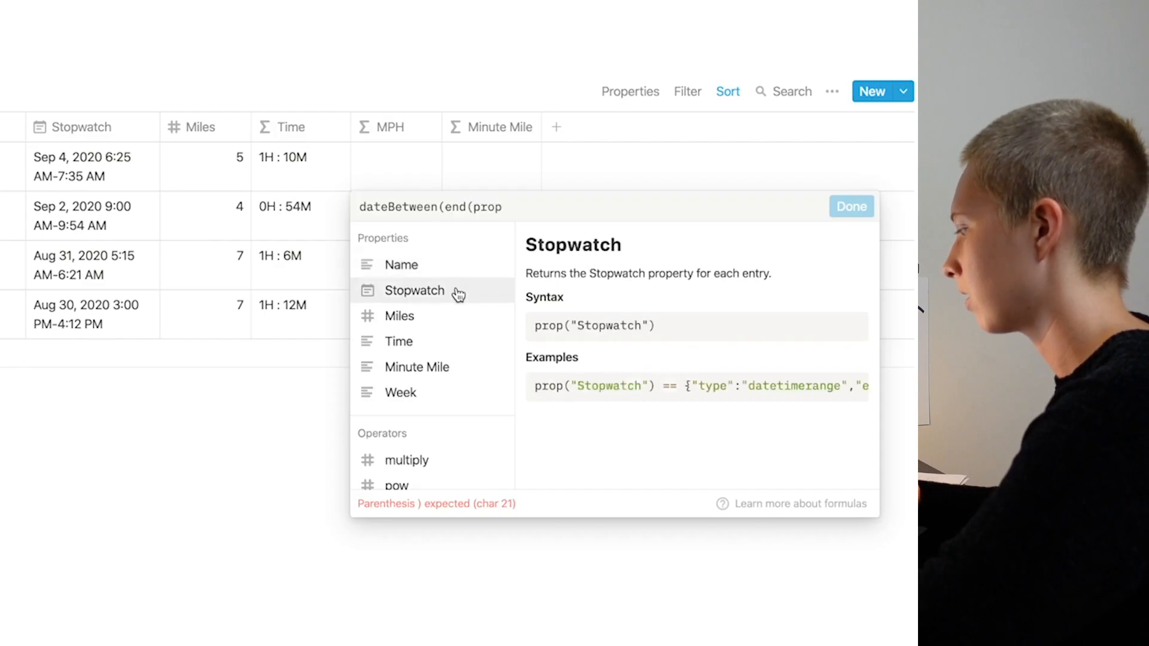
pyautogui.write('("Stopwatch")), start(p')
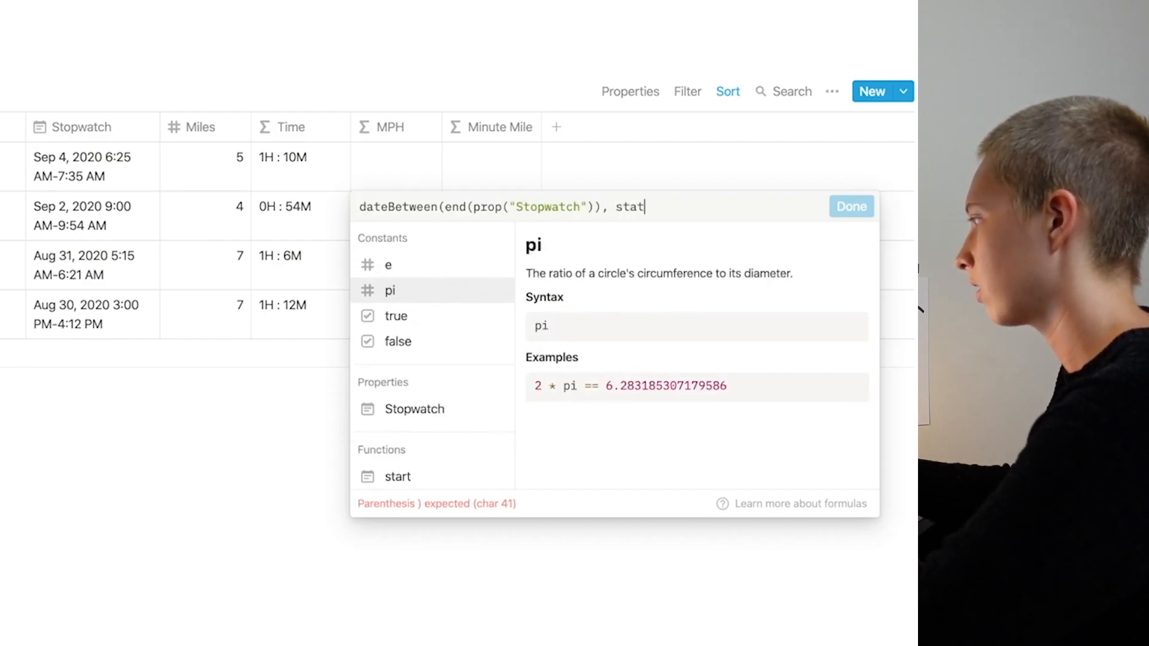
# Complete the MPH formula's dateBetween() with start(prop("Stopwatch")) and "minutes", then divide it by 60
pyautogui.write('rop')
pyautogui.click(472, 289)
pyautogui.write('), "min')
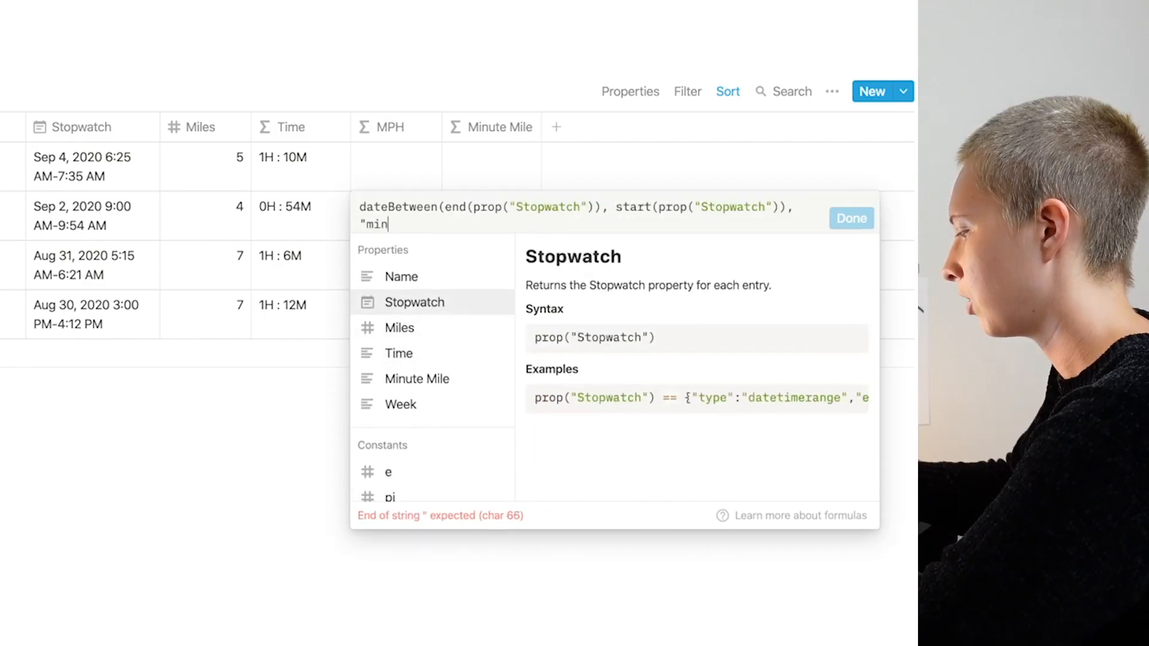
pyautogui.write('utes") / ')
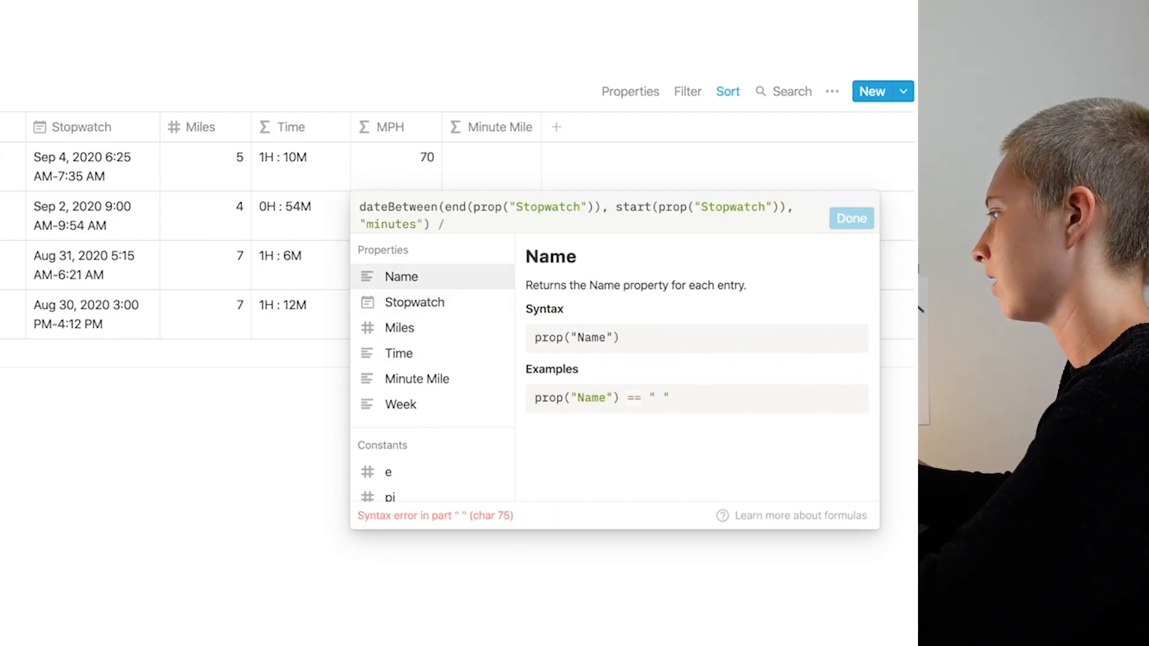
pyautogui.write('60')
# Put prop("Miles") / in front of the MPH formula and enclose the dateBetween() / 60 expression in parentheses
pyautogui.click(358, 207)
pyautogui.write('pr')
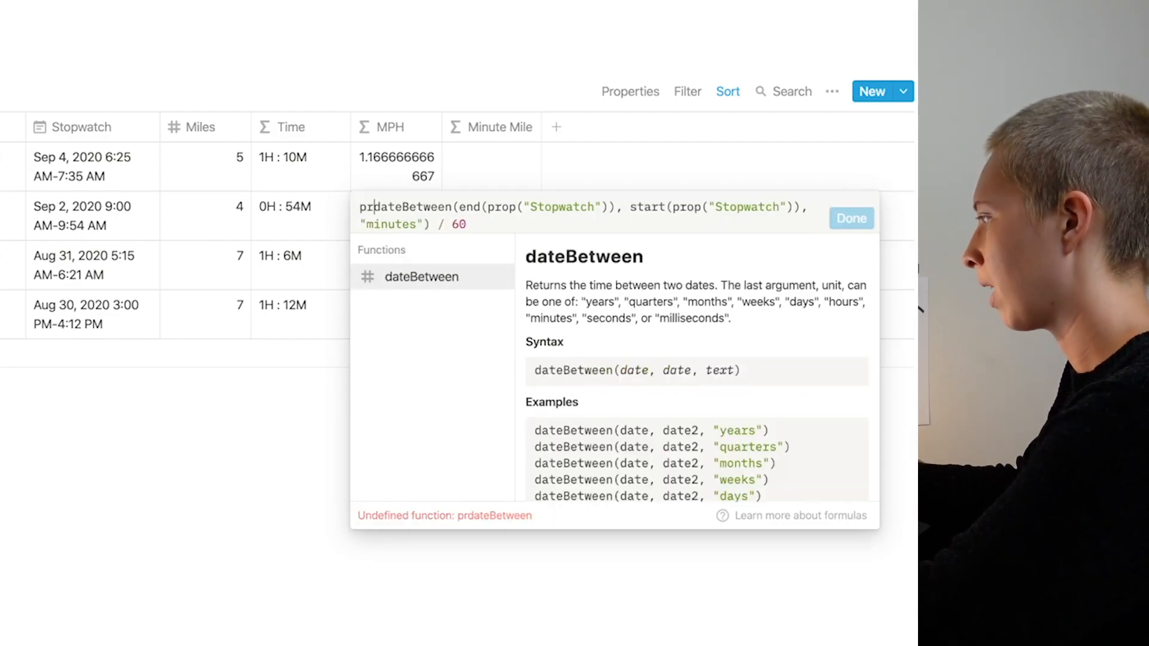
pyautogui.write('op')
pyautogui.click(417, 330)
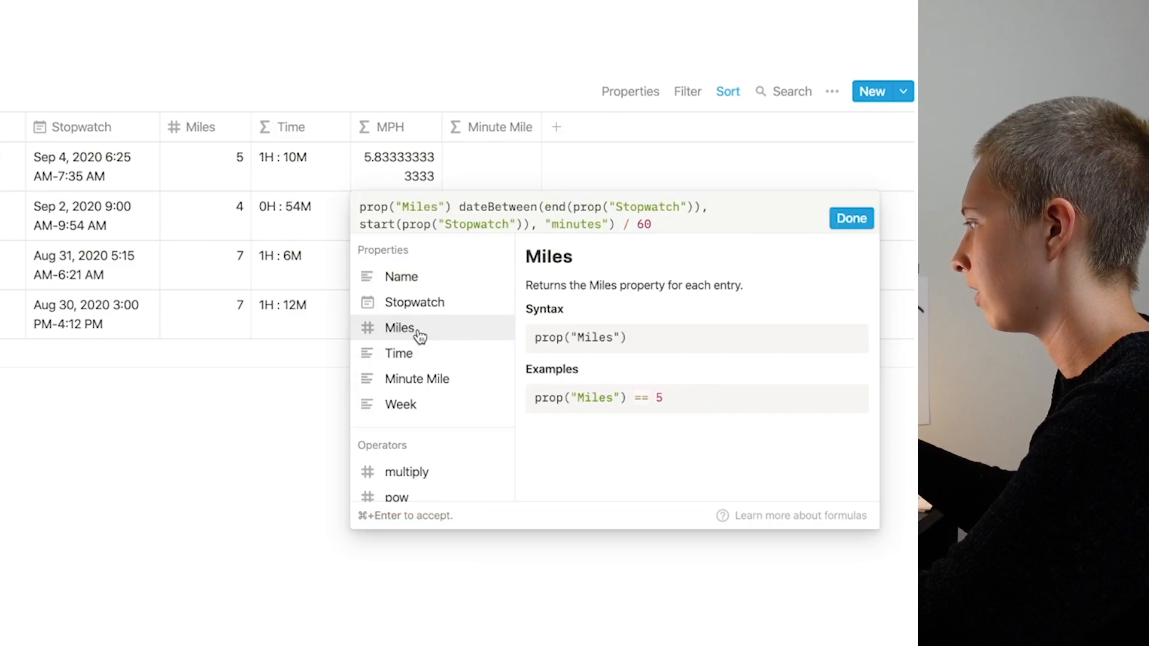
pyautogui.write('/ ')
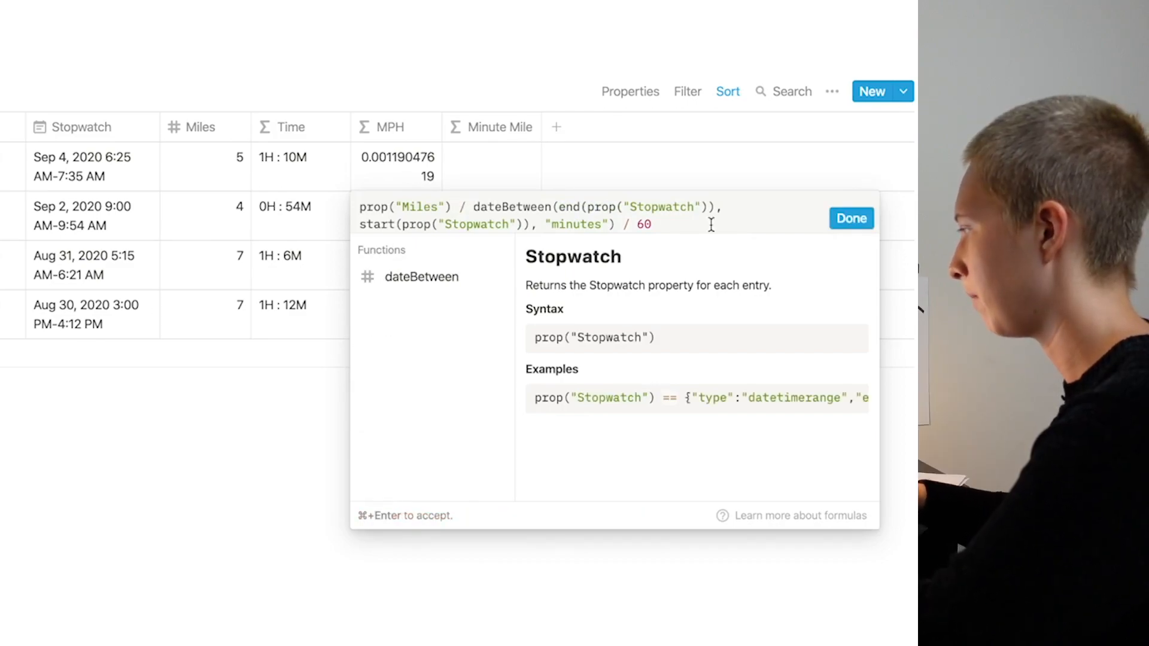
pyautogui.write('(')
pyautogui.click(710, 224)
pyautogui.write(')')
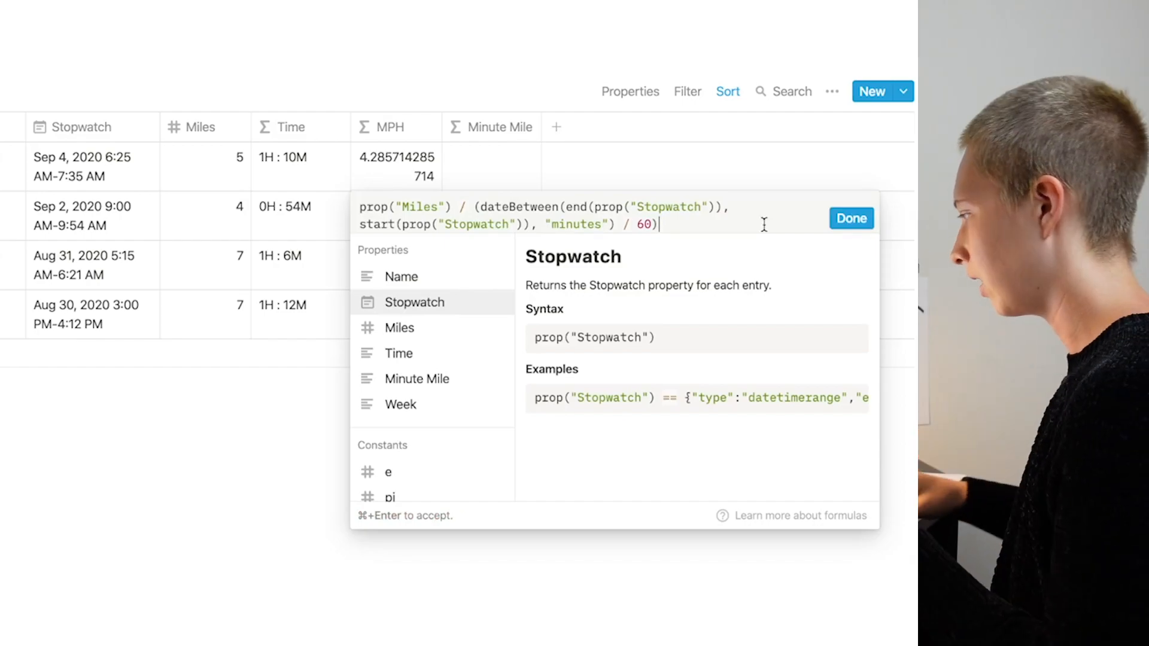
# Wrap the whole MPH formula in round() and accept it
pyautogui.press('Down')
pyautogui.click(359, 207)
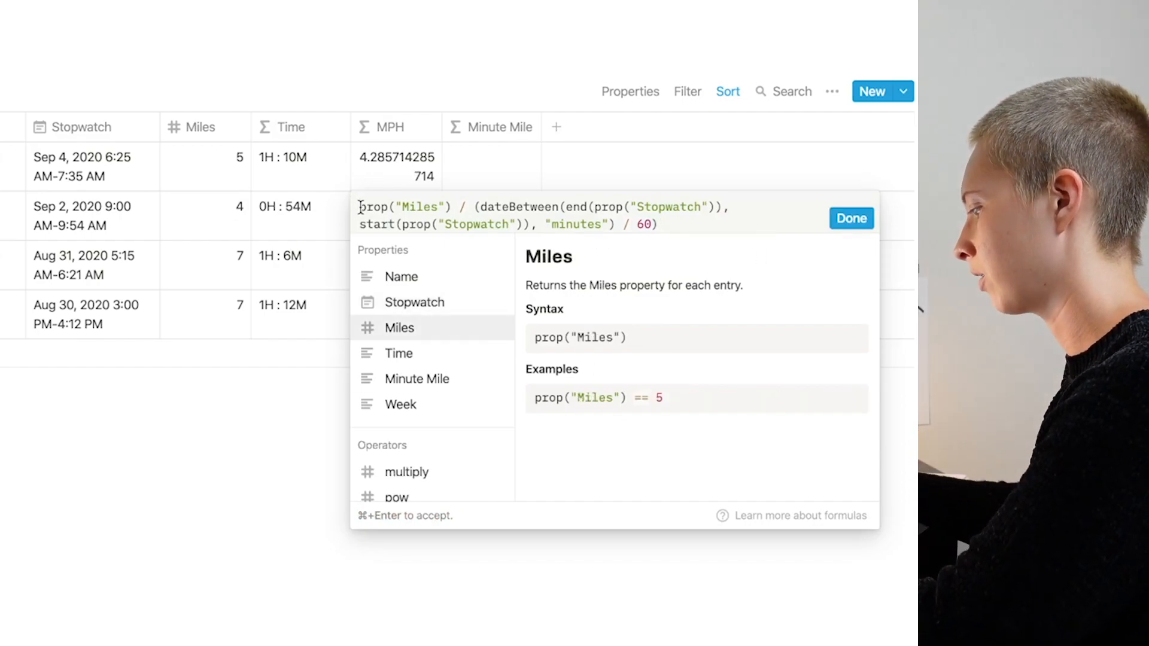
pyautogui.write('round(')
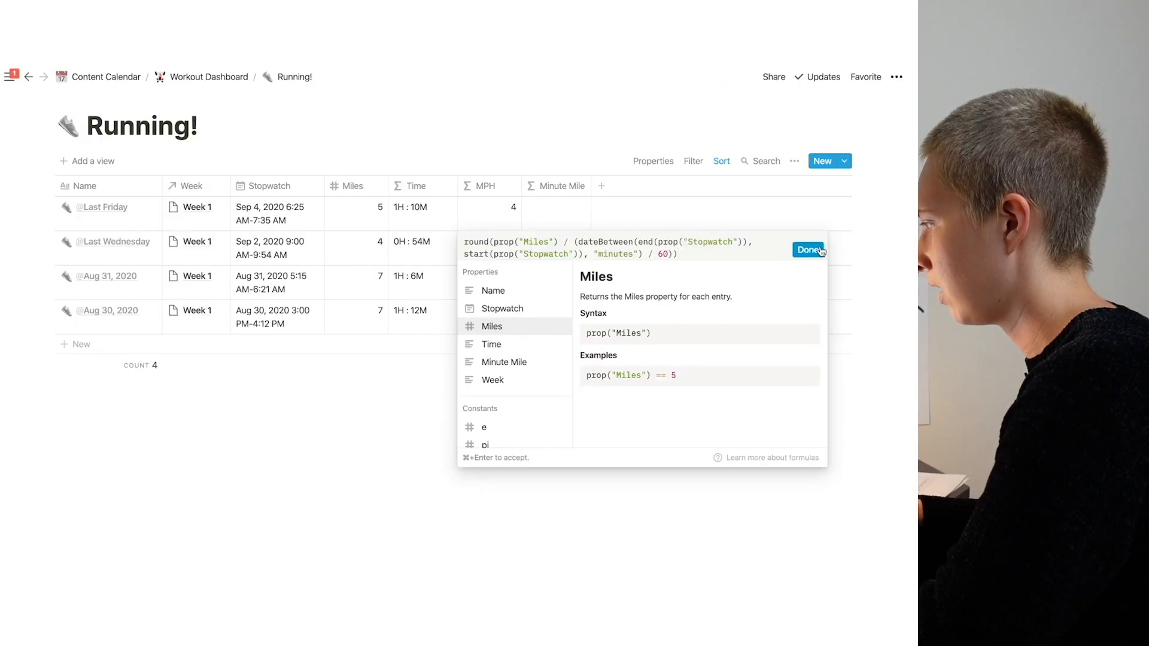
pyautogui.click(819, 250)
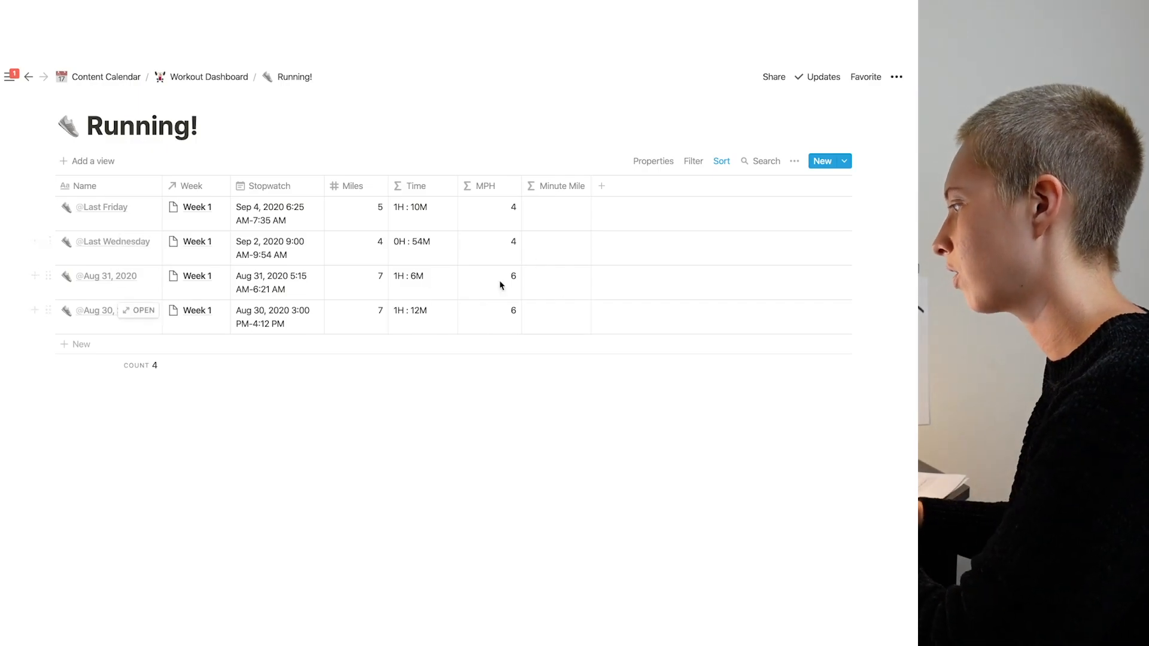
# Wrap the MPH formula in format(), append + " MPH" and accept it
pyautogui.click(496, 225)
pyautogui.write('format(')
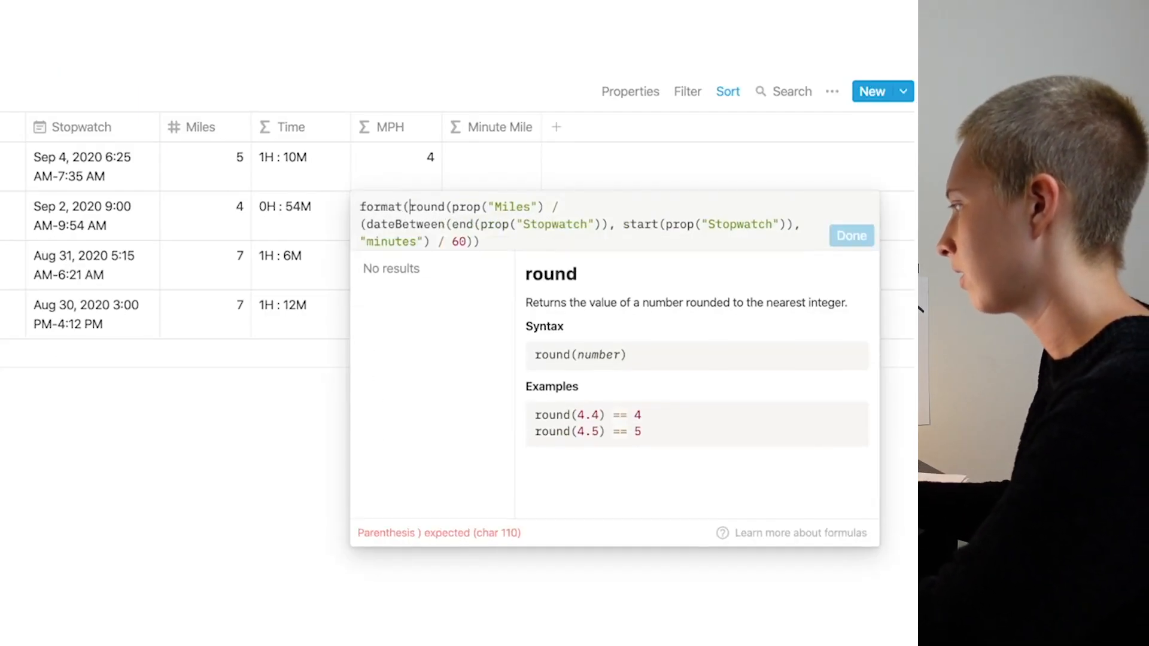
pyautogui.click(500, 249)
pyautogui.write(') + "MP')
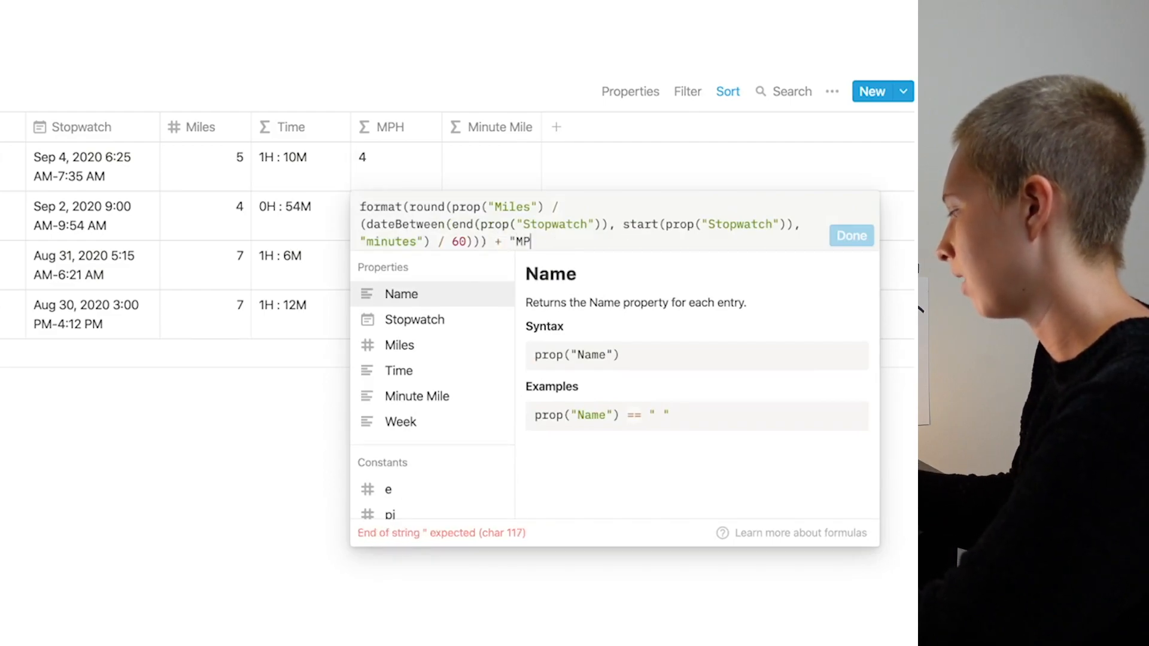
pyautogui.write('H"')
pyautogui.click(846, 235)
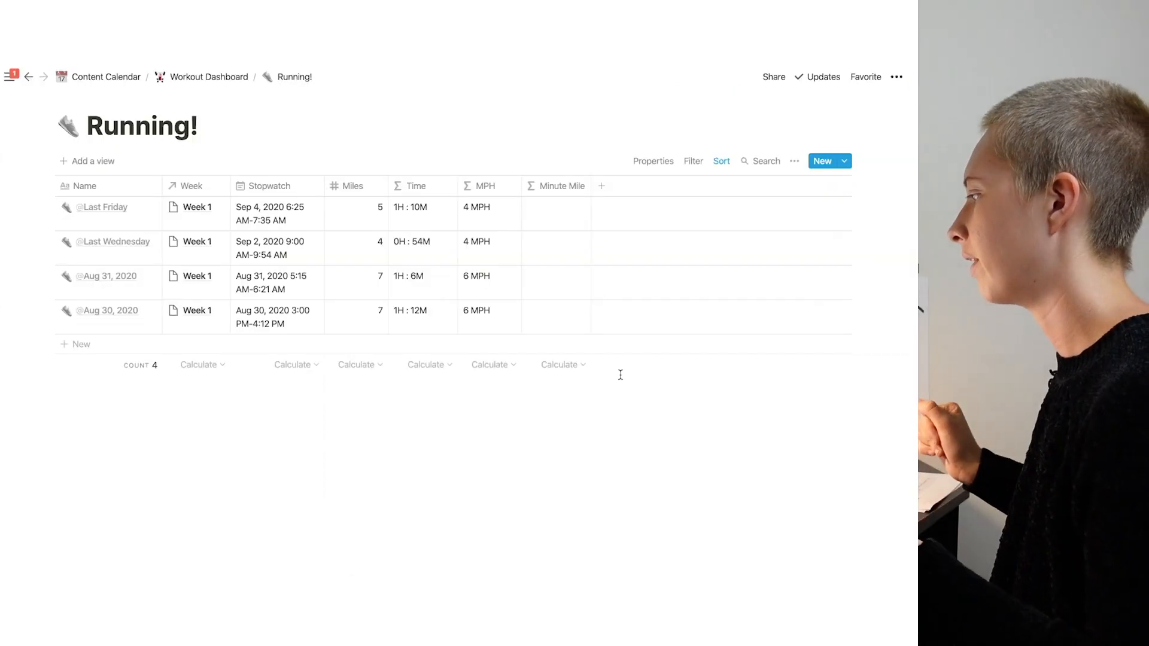
# Start the Minute Mile formula with dateBetween(end(prop("Stopwatch")), and begin its start() argument
pyautogui.click(488, 178)
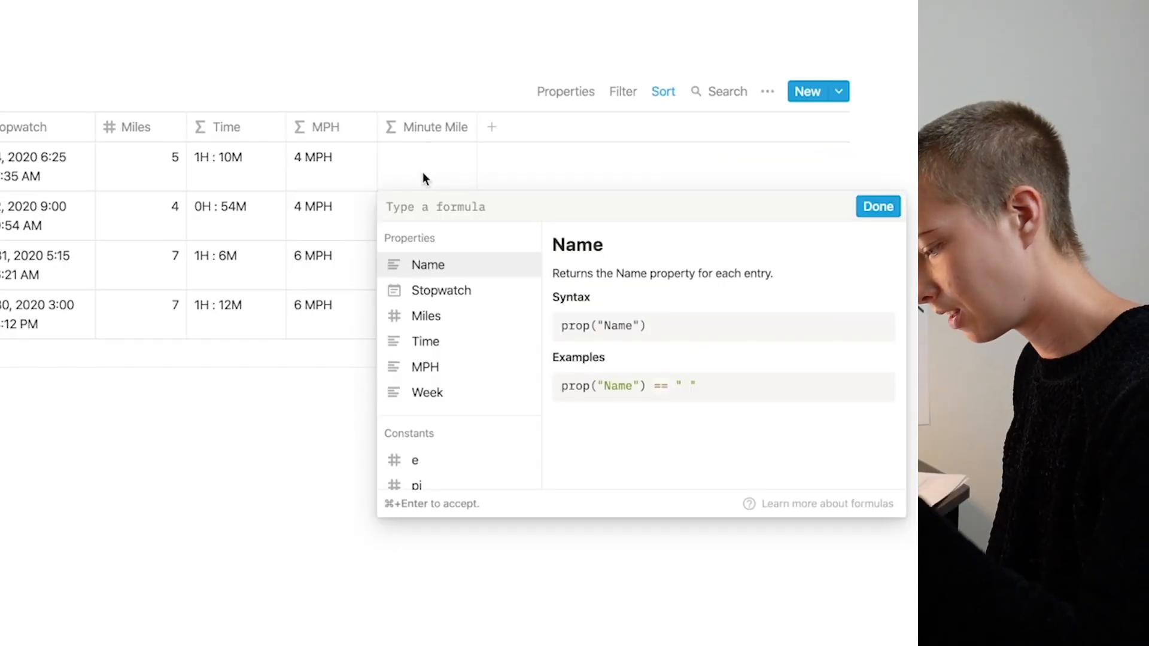
pyautogui.write('date')
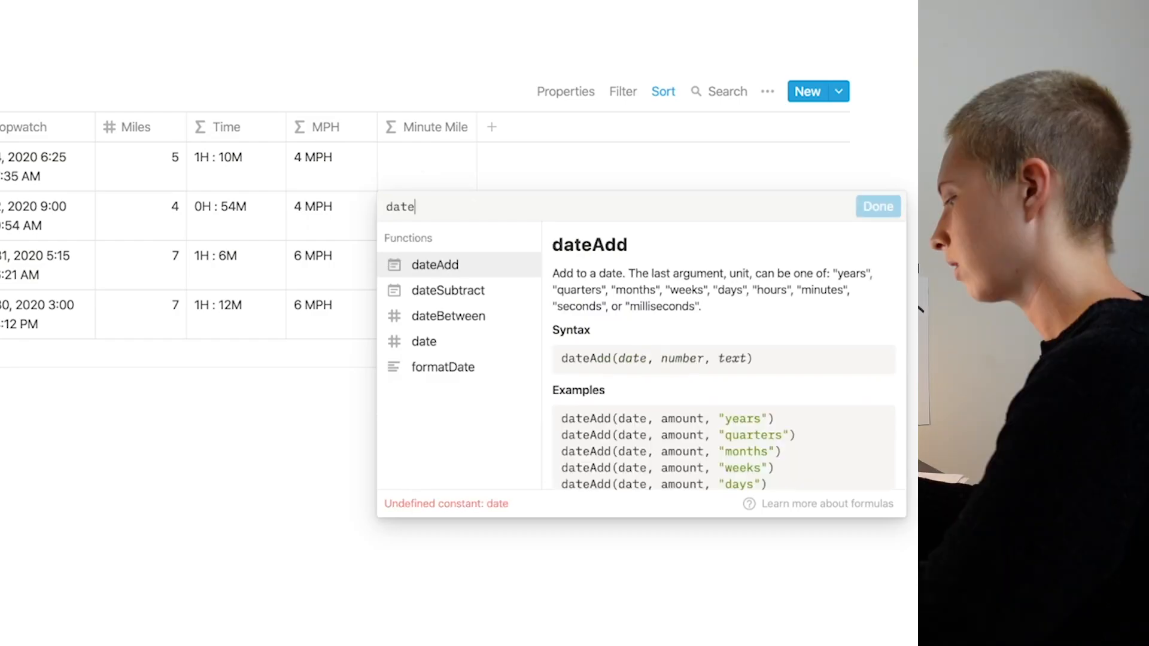
pyautogui.write('between(pro')
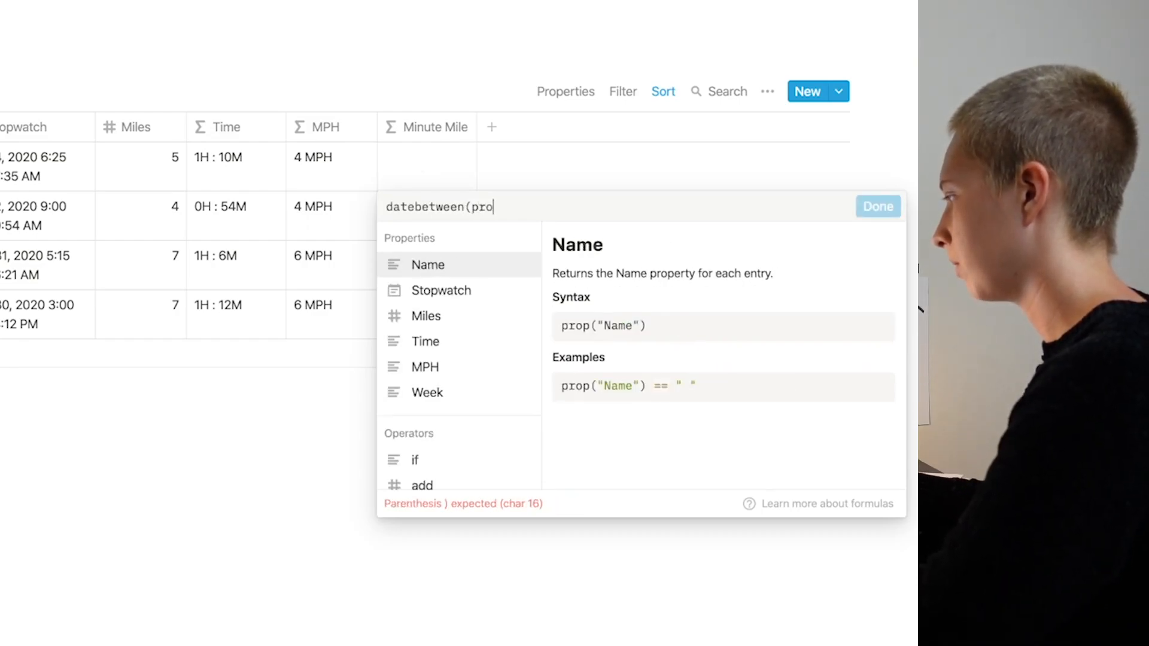
pyautogui.press('BackSpace')
pyautogui.press('BackSpace')
pyautogui.press('BackSpace')
pyautogui.write('end(pro')
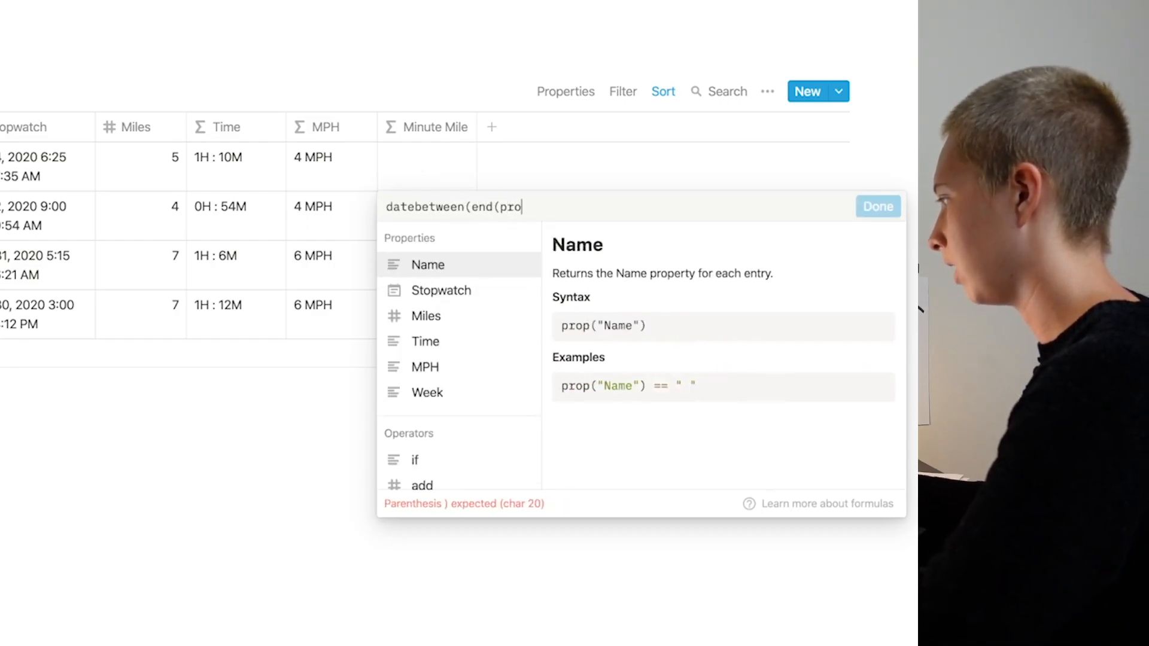
pyautogui.write('p("Stopwatch")), start(prop')
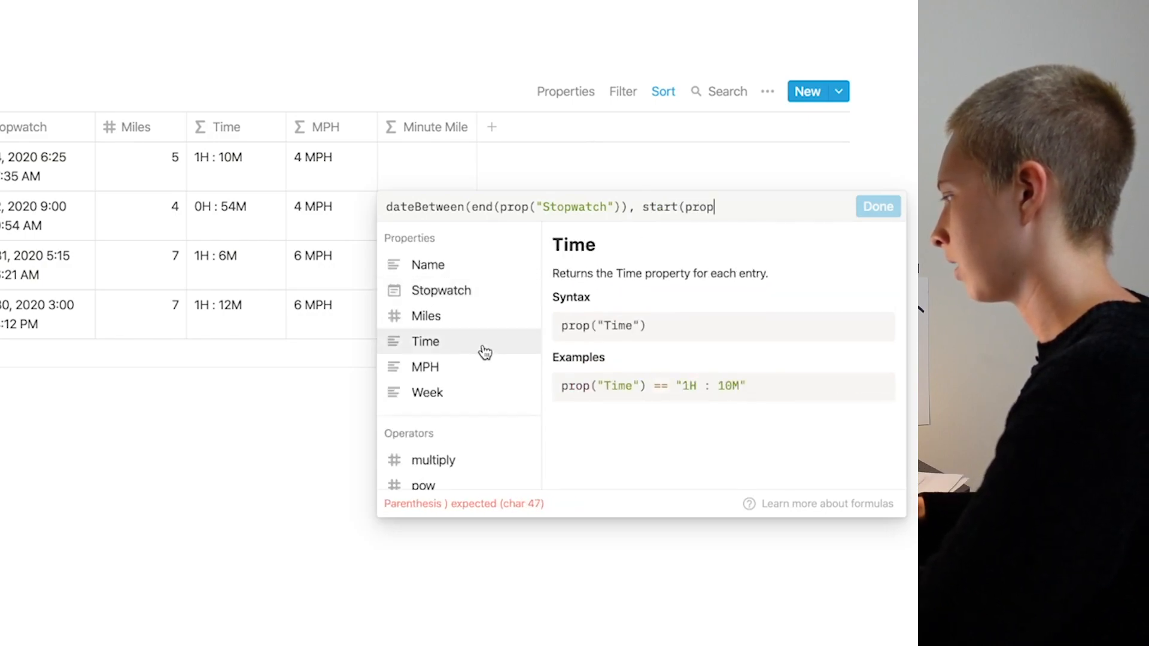
# Complete the Minute Mile formula with the Stopwatch start and "minutes", divide it by prop("Miles") and accept it
pyautogui.click(458, 292)
pyautogui.write('), "minutes")')
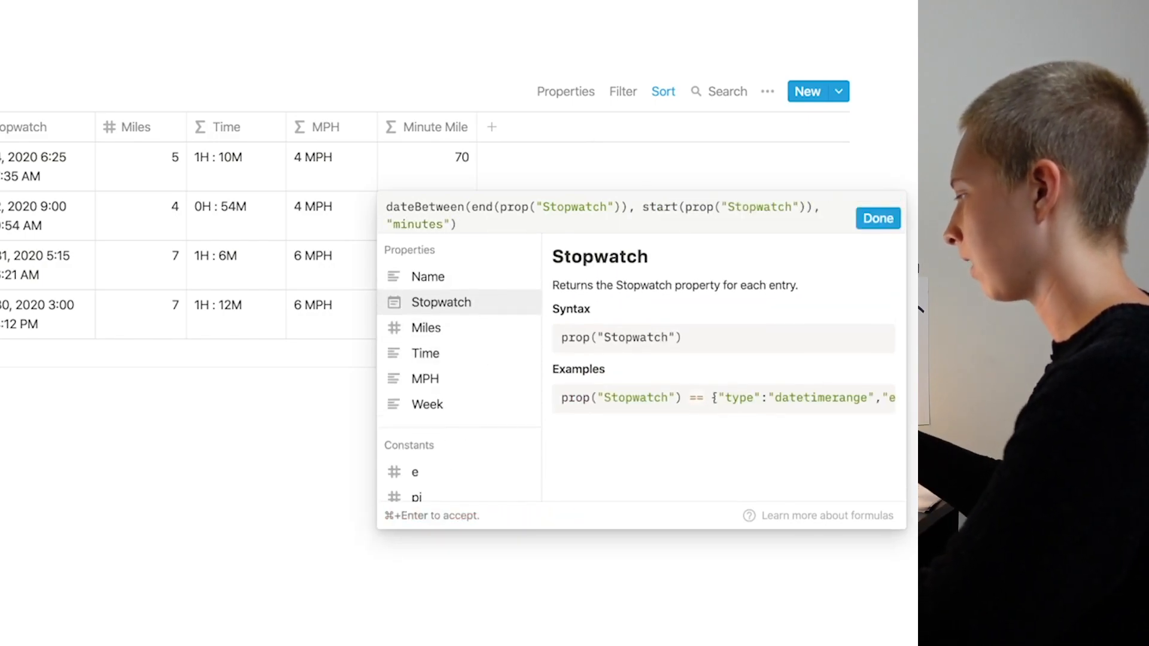
pyautogui.write(' / prop')
pyautogui.click(451, 326)
pyautogui.click(874, 219)
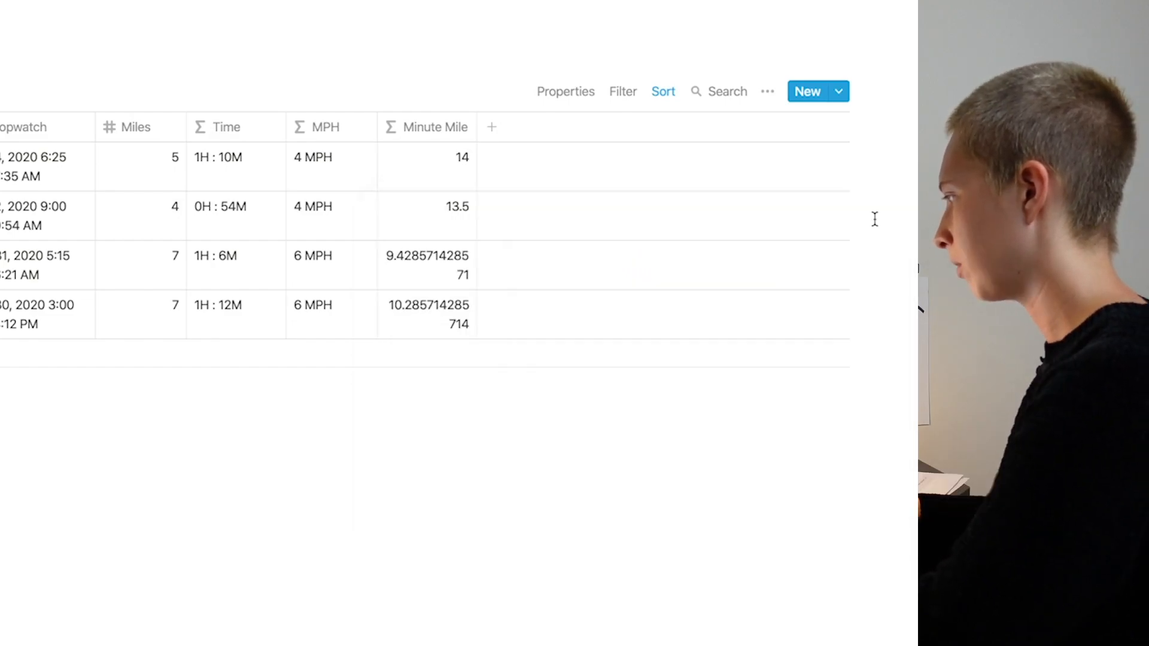
# Wrap the whole Minute Mile formula in round() and accept it
pyautogui.click(445, 180)
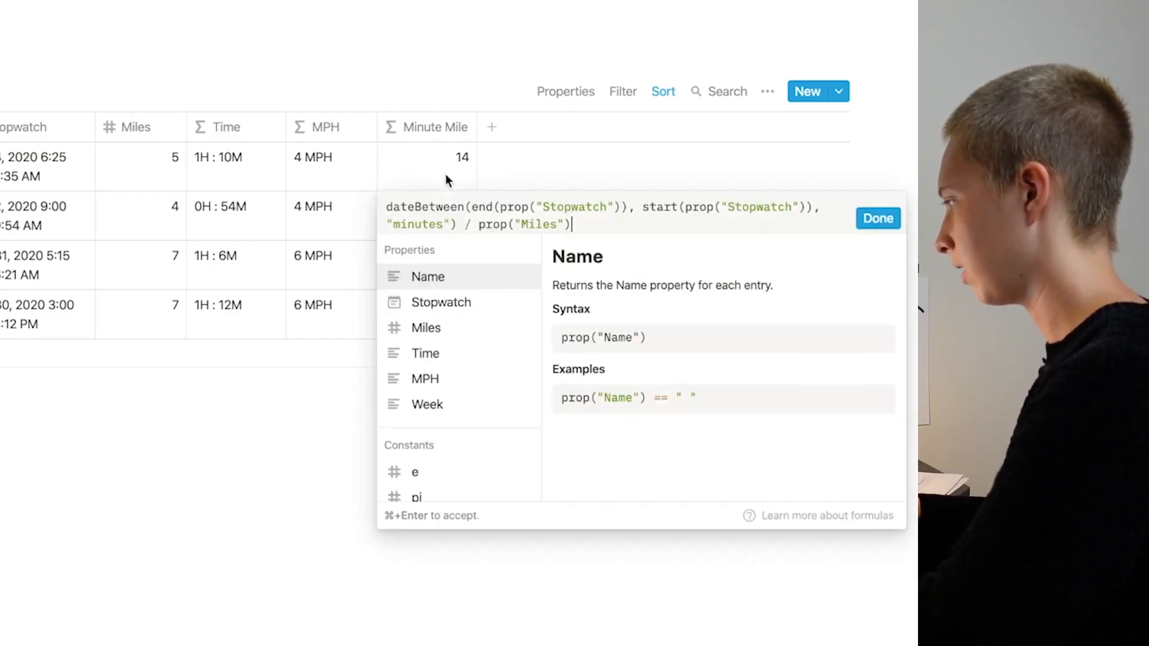
pyautogui.click(386, 207)
pyautogui.write('round(')
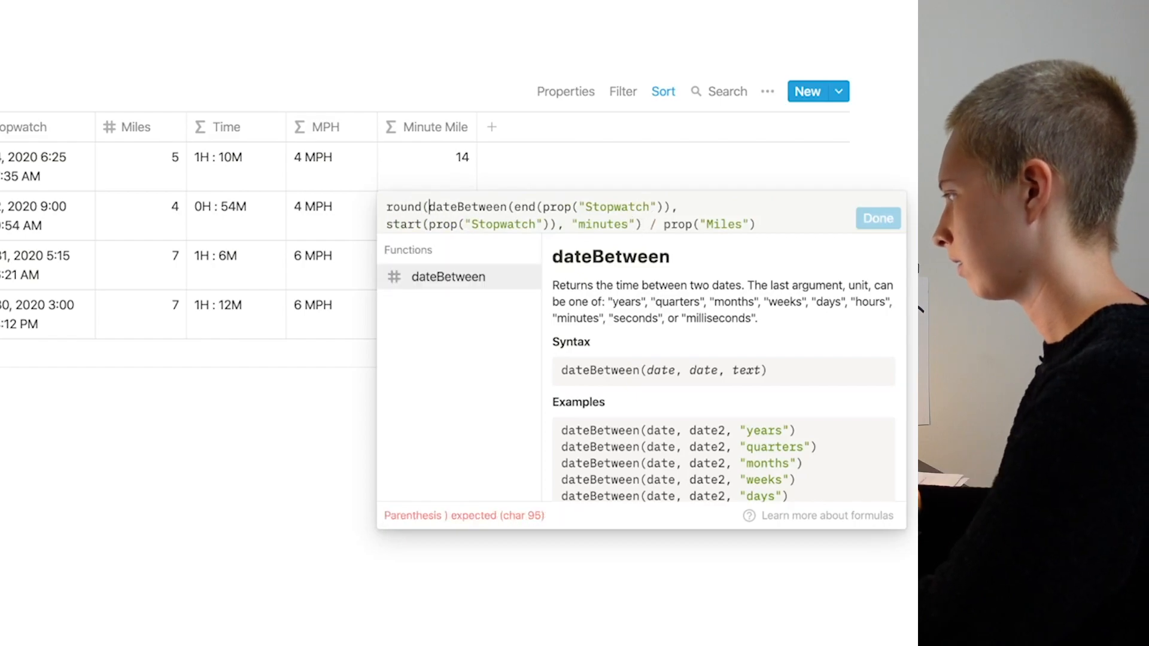
pyautogui.write(')')
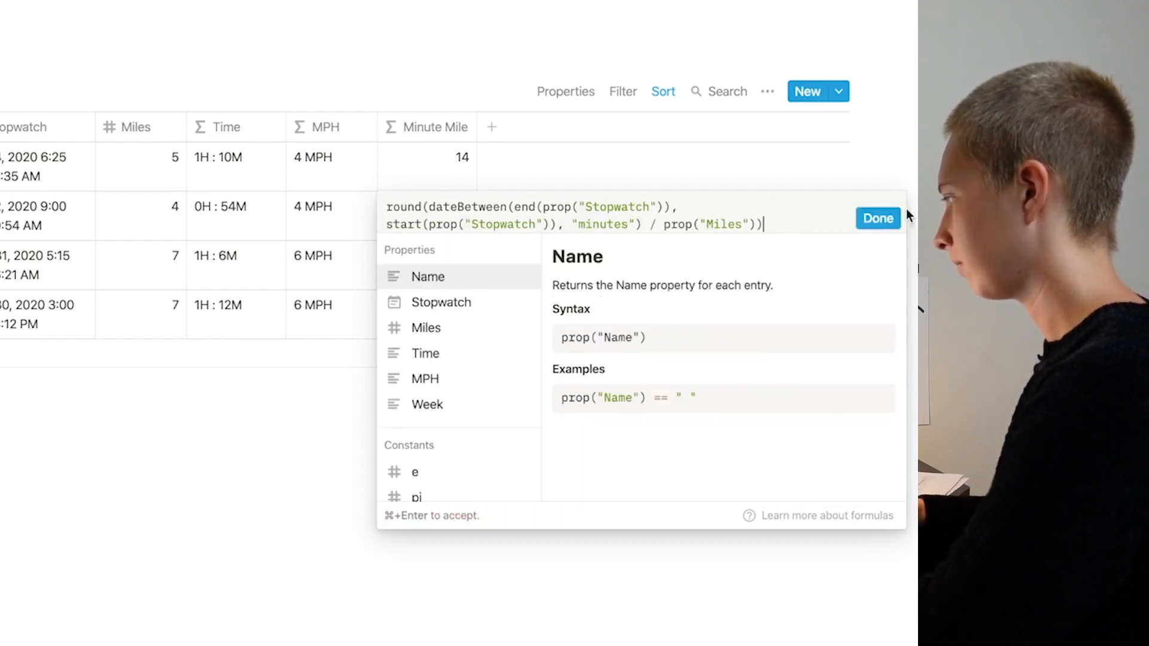
pyautogui.press('Return')
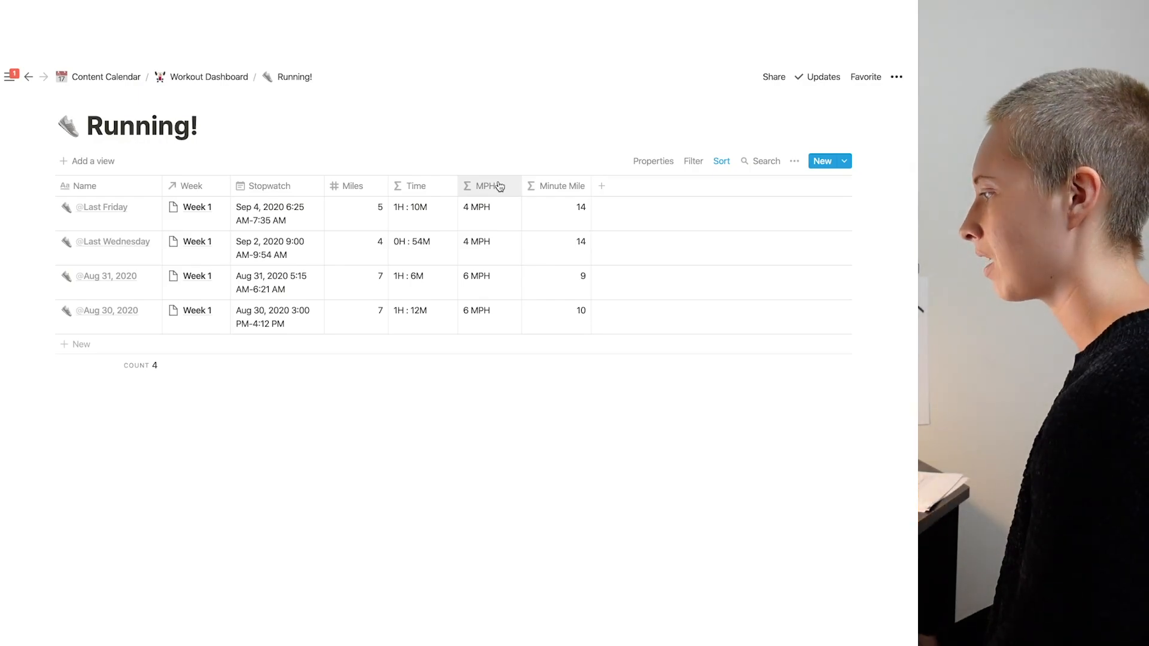
# Wrap the Minute Mile formula in format(), append + " Min.Mile" and accept it
pyautogui.click(528, 244)
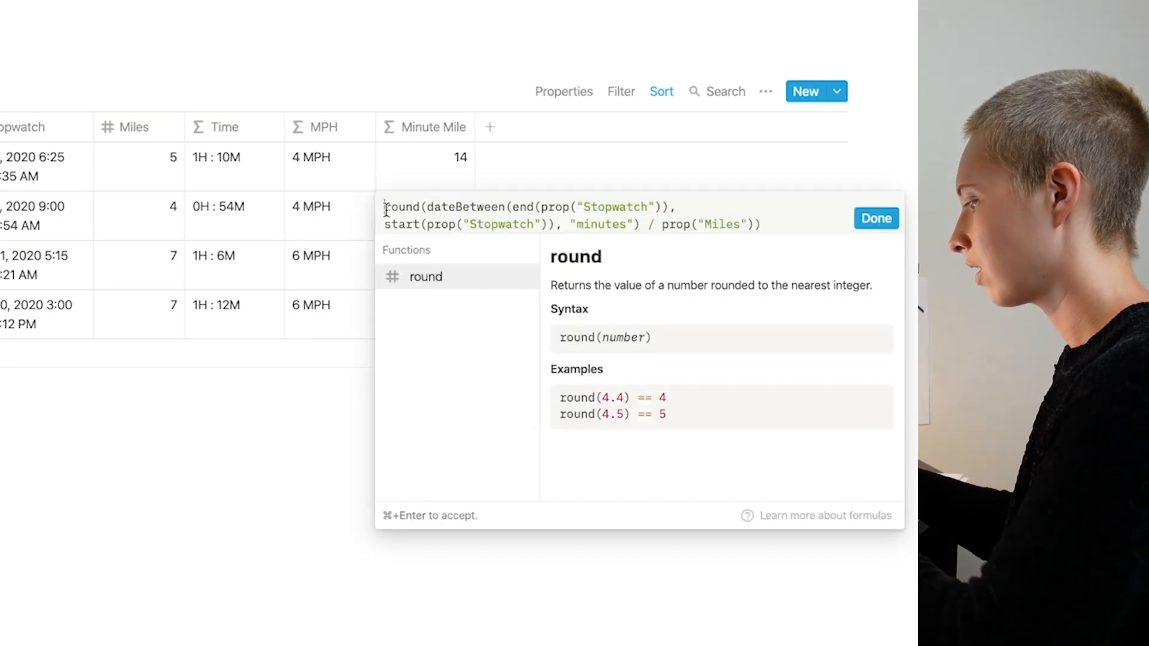
pyautogui.write('format(')
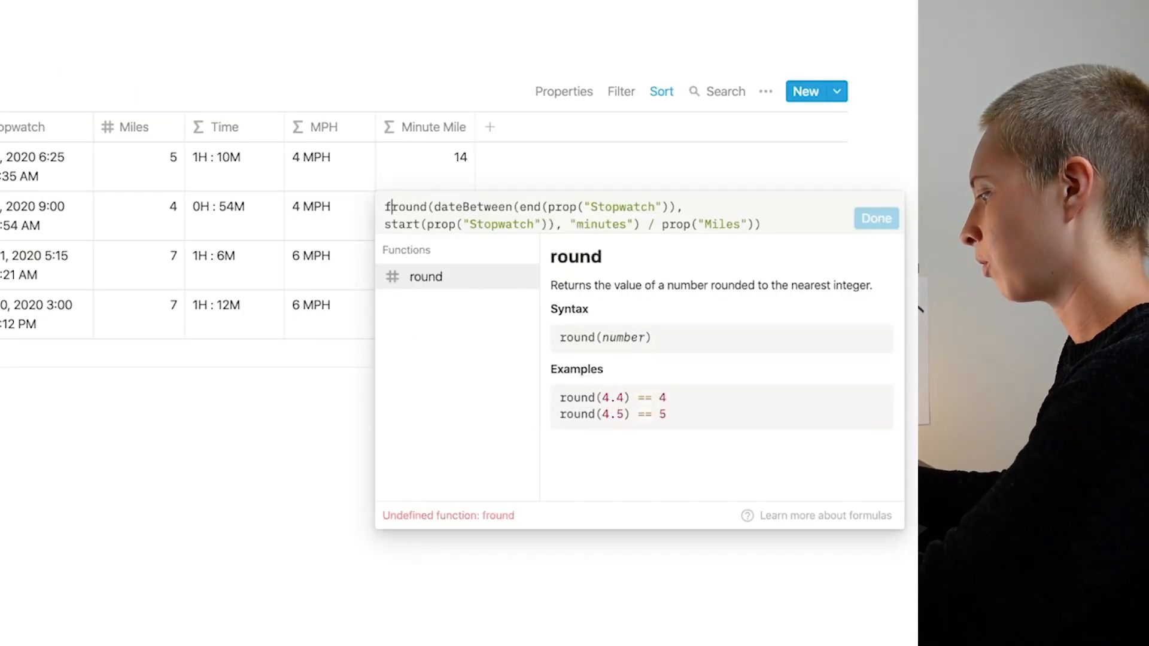
pyautogui.click(784, 227)
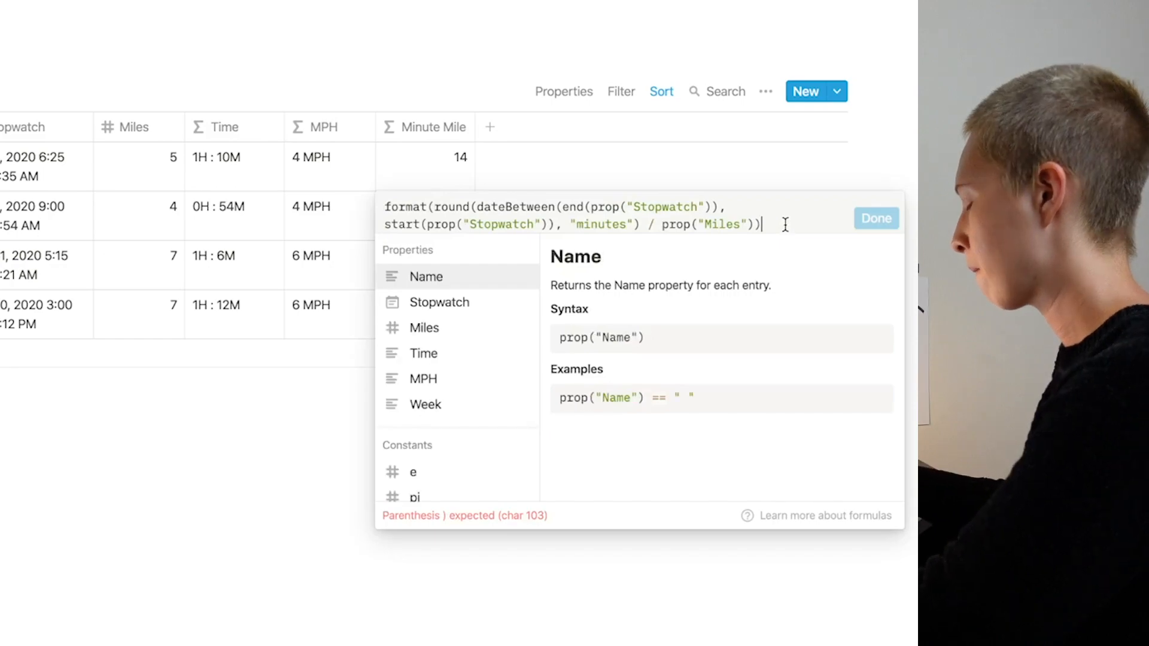
pyautogui.write(') + ')
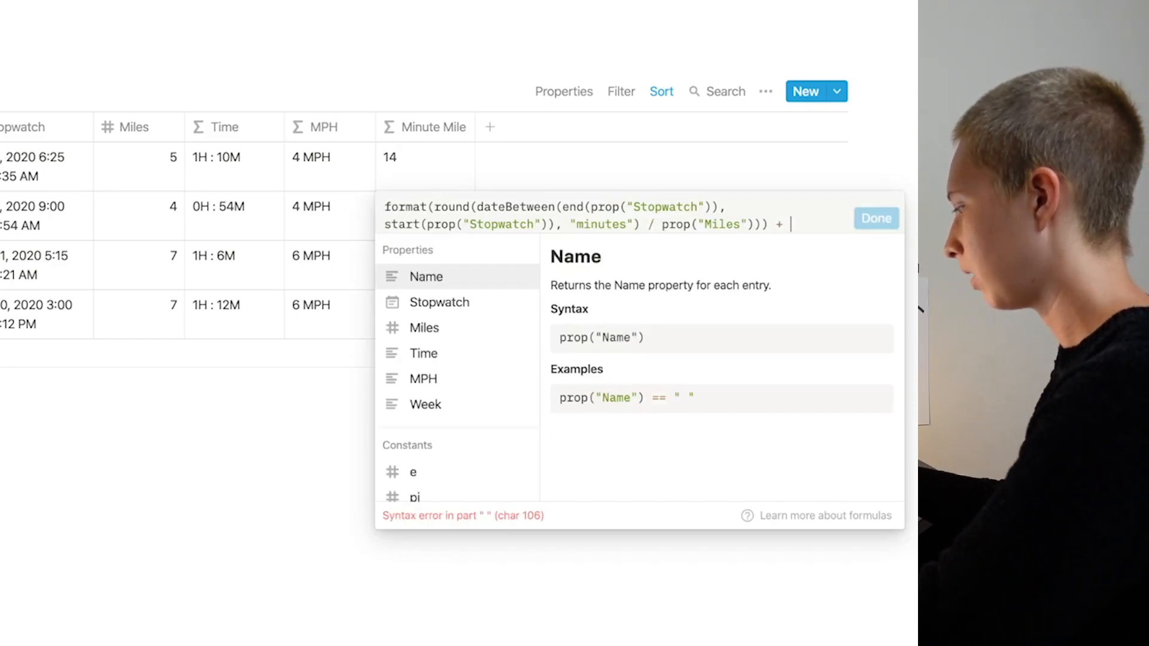
pyautogui.write('"Min')
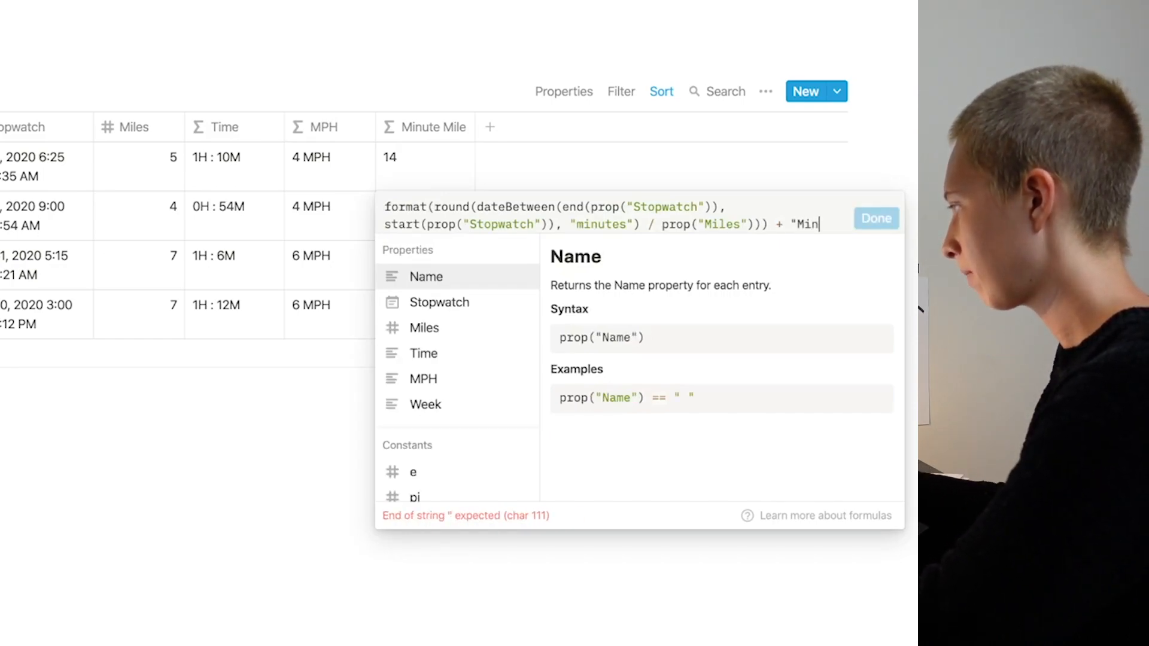
pyautogui.write('.Mile')
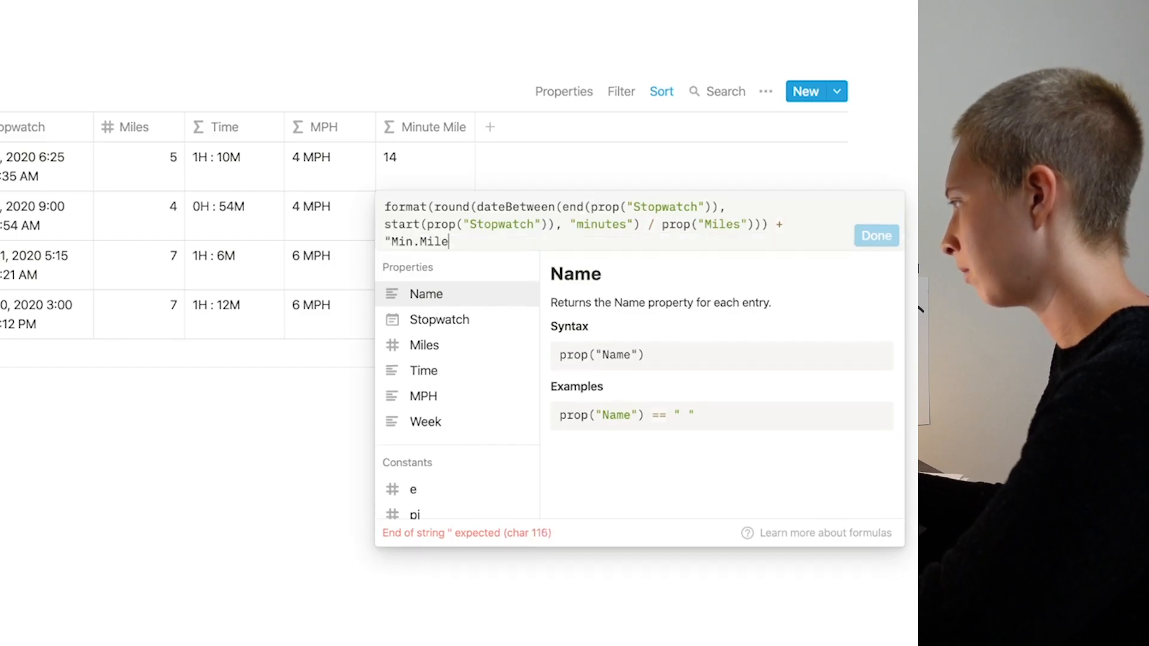
pyautogui.write('"')
pyautogui.press('Return')
# Copy the complete Minute Mile formula and append it to the end of the MPH formula, joined with +
pyautogui.click(333, 174)
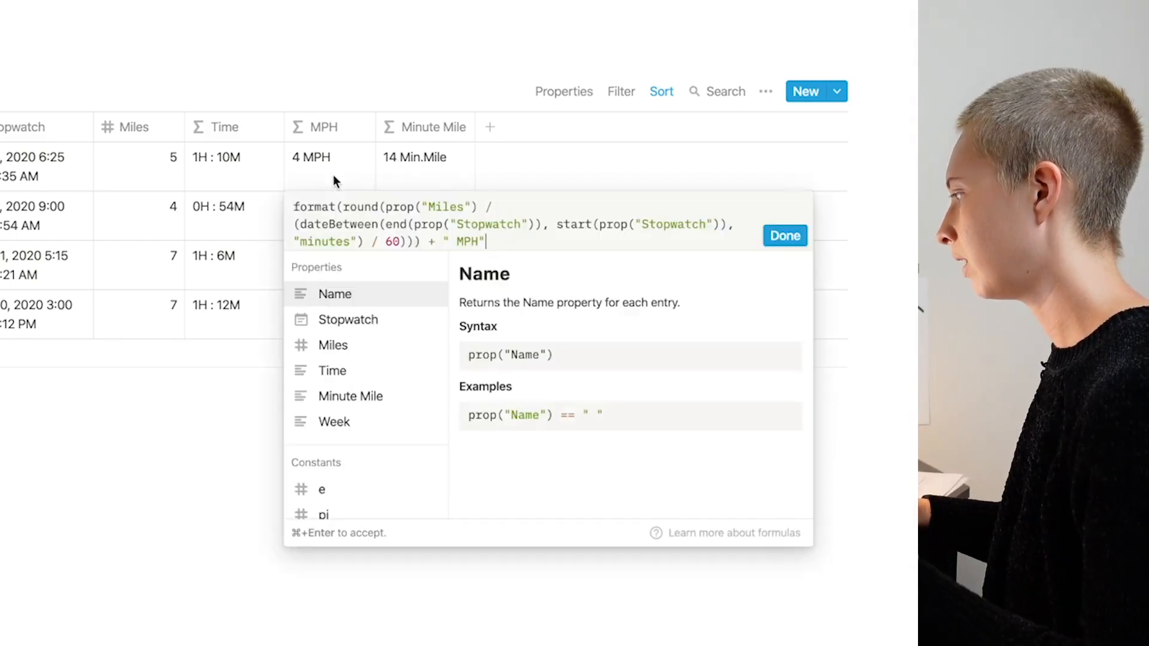
pyautogui.press('Escape')
pyautogui.click(447, 173)
pyautogui.moveTo(487, 239); pyautogui.dragTo(358, 215)
pyautogui.press('super+c')
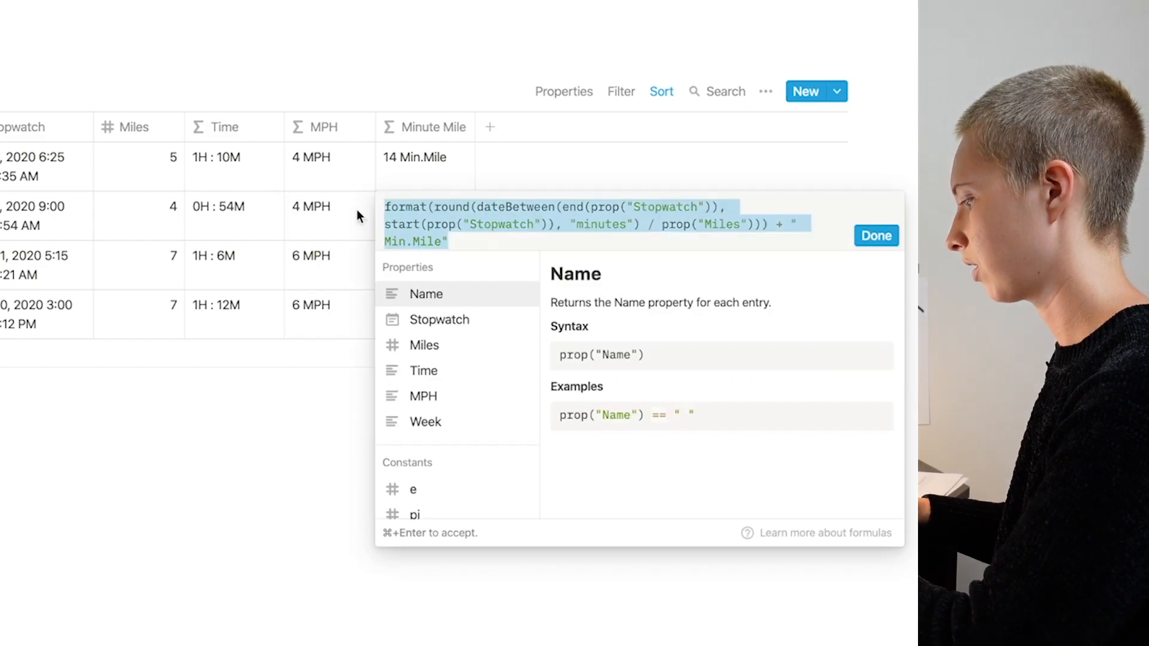
pyautogui.press('Escape')
pyautogui.click(328, 188)
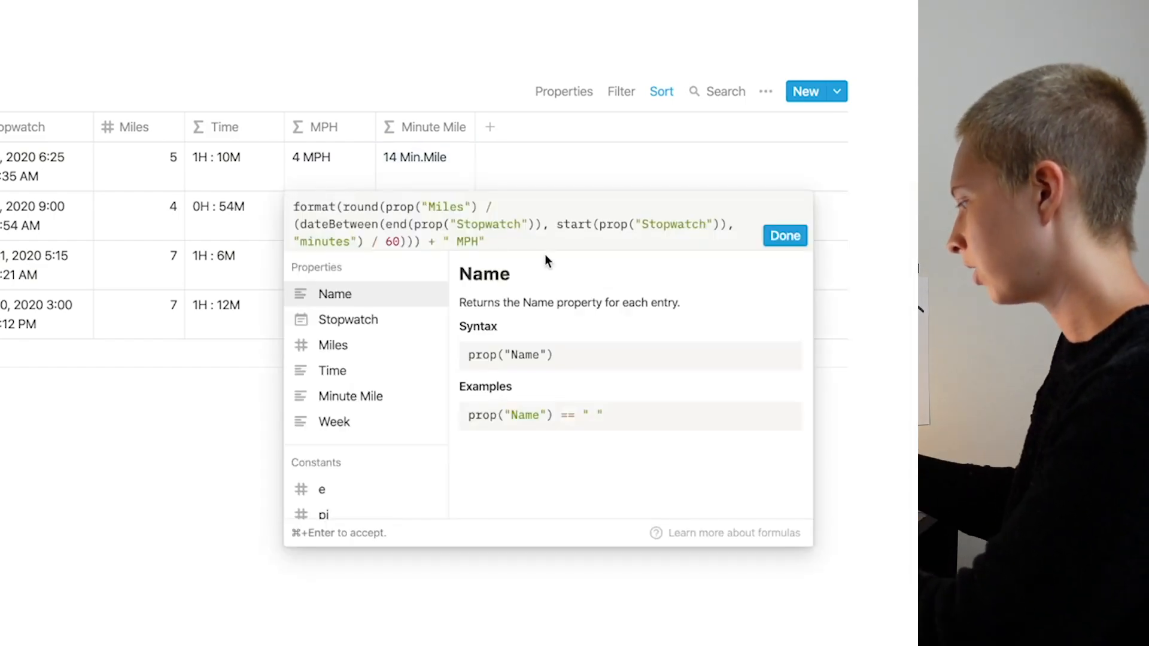
pyautogui.press('super+v')
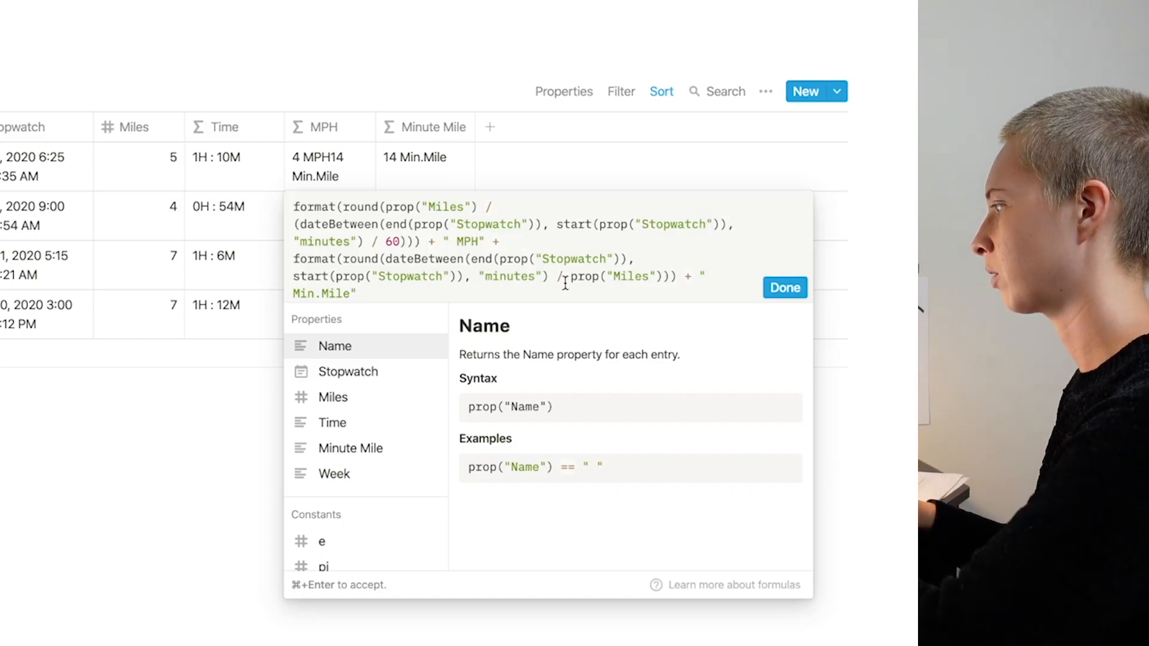
# Insert a "\n" line break between " MPH" and the Minute Mile part of the MPH formula and accept it
pyautogui.click(507, 243)
pyautogui.write('""')
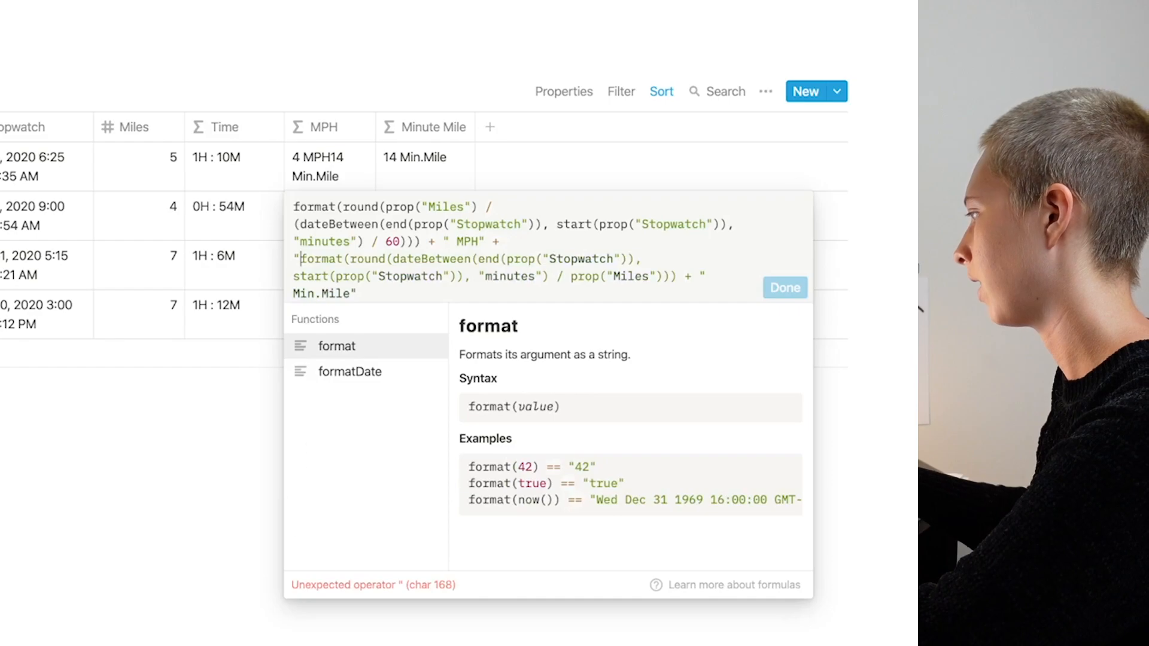
pyautogui.write('+')
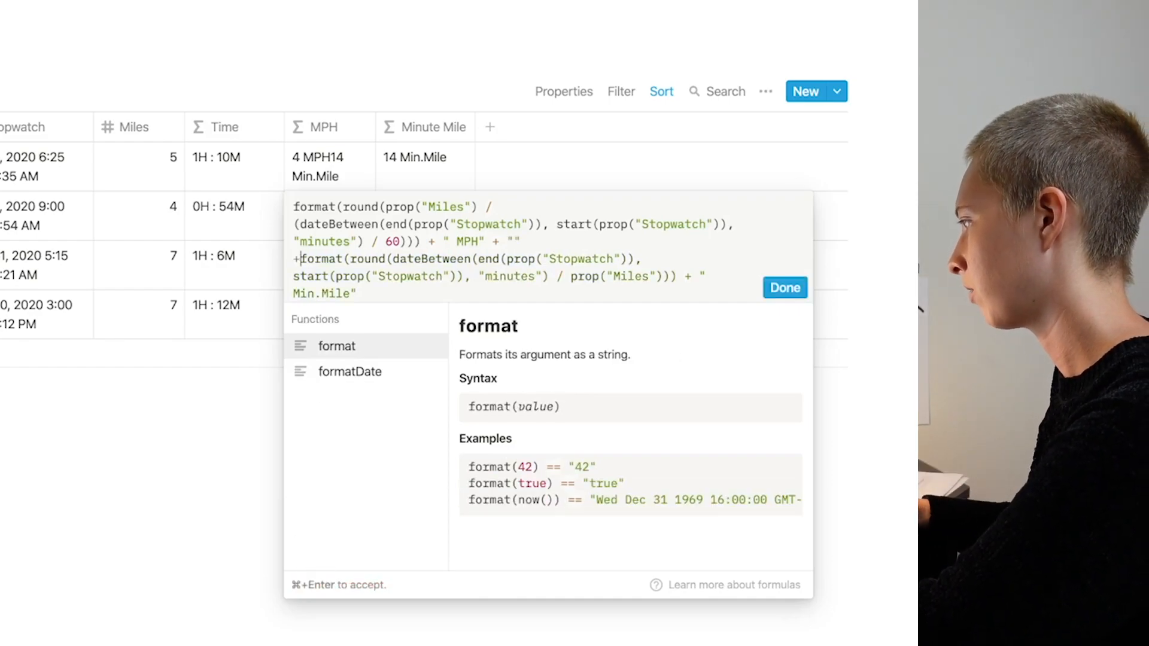
pyautogui.write('\\')
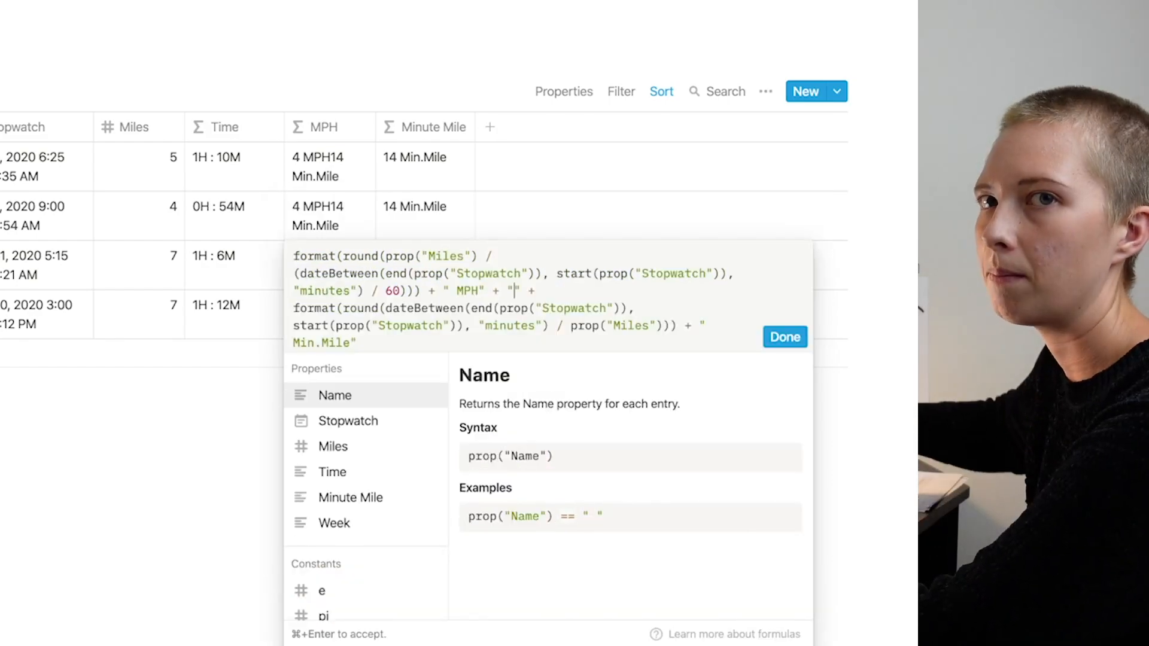
pyautogui.write('n')
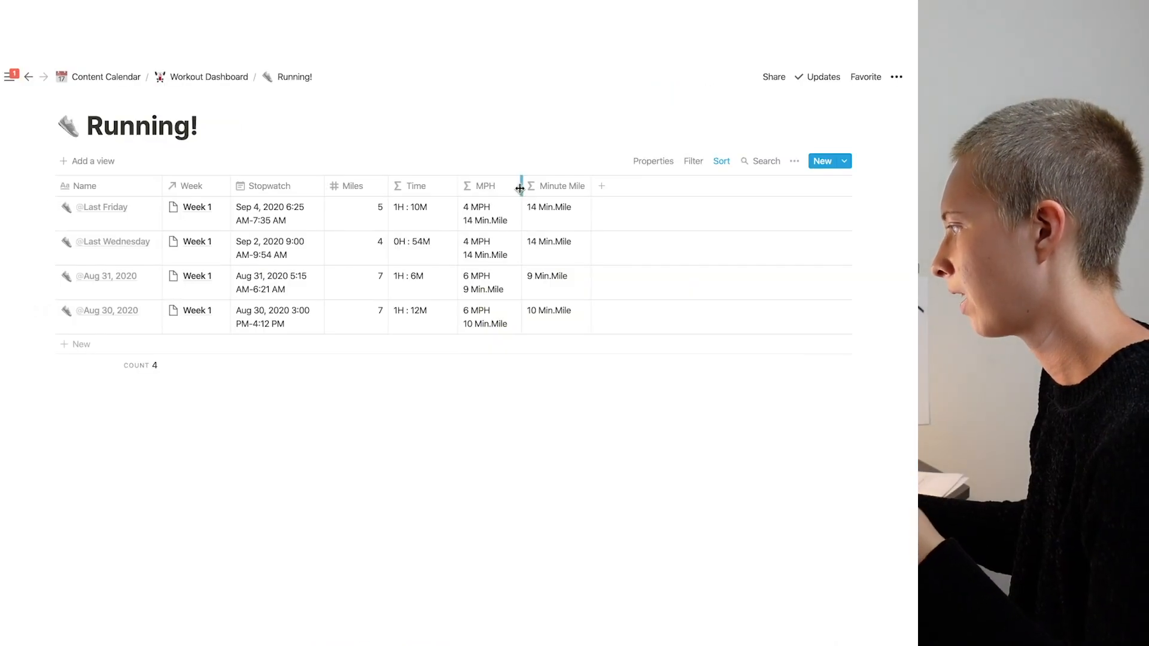
pyautogui.moveTo(520, 186); pyautogui.dragTo(486, 210)
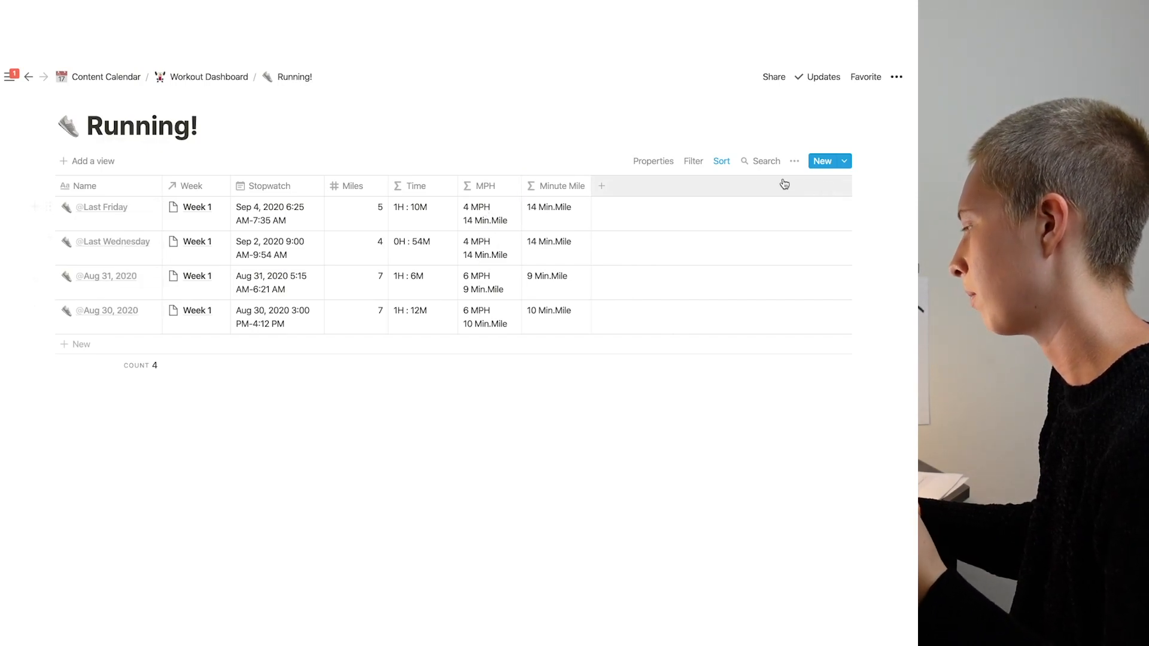
# Replace the Minute Mile column with a relation property named Last Run that links to the Running! database itself
pyautogui.click(547, 189)
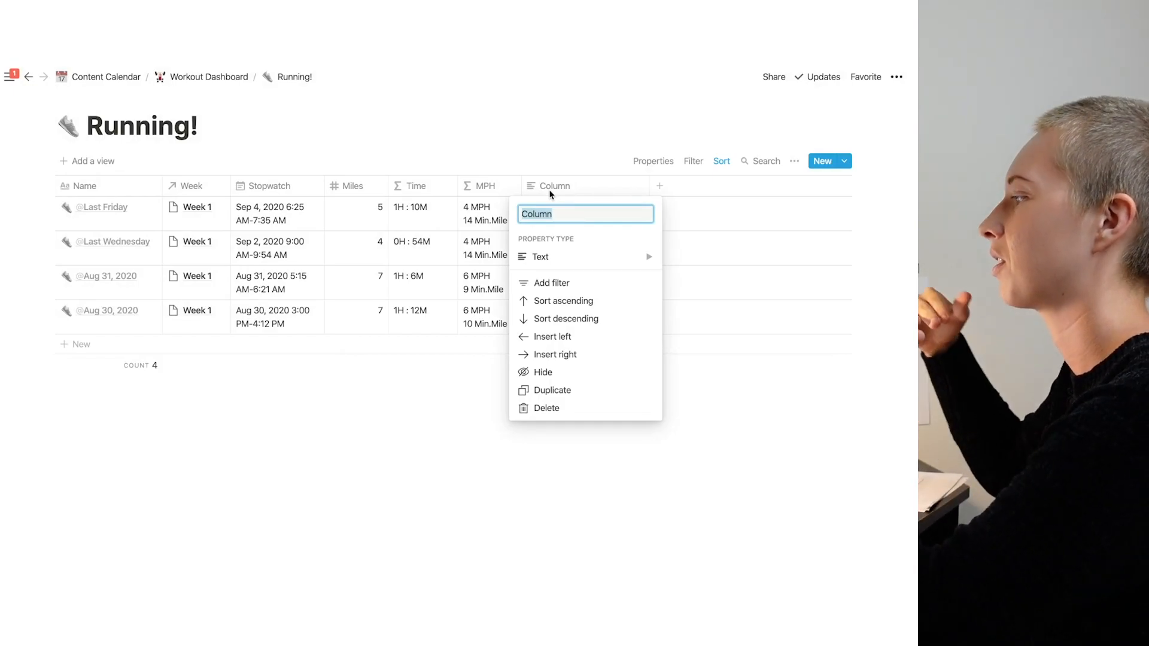
pyautogui.write('Last')
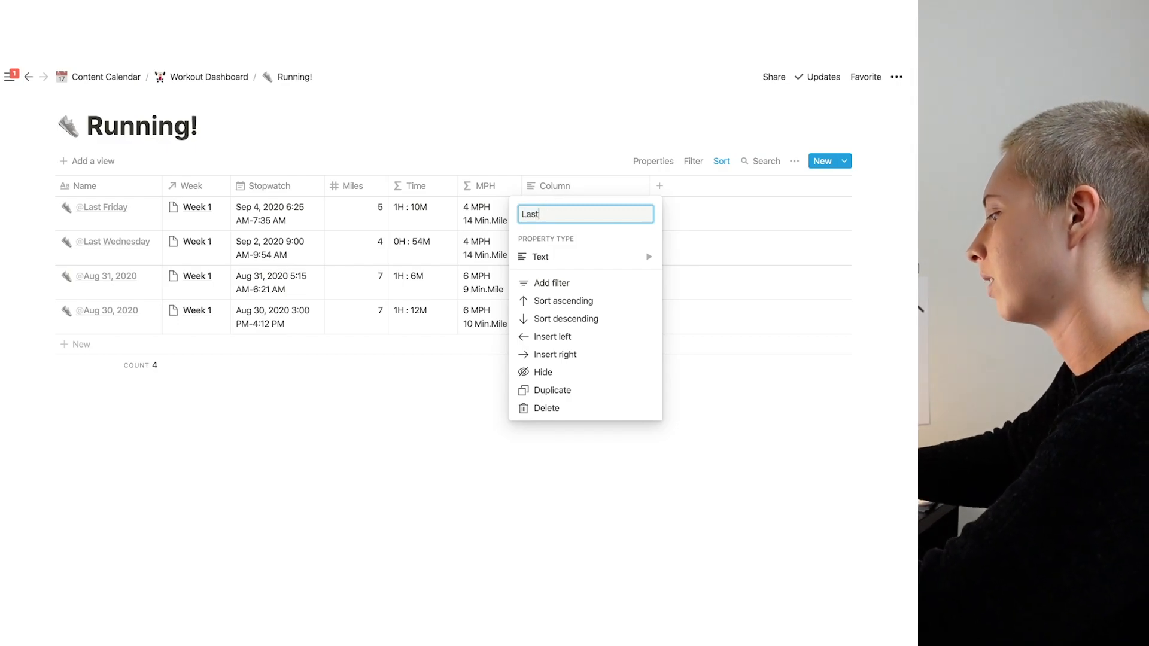
pyautogui.write(' Run')
pyautogui.click(649, 258)
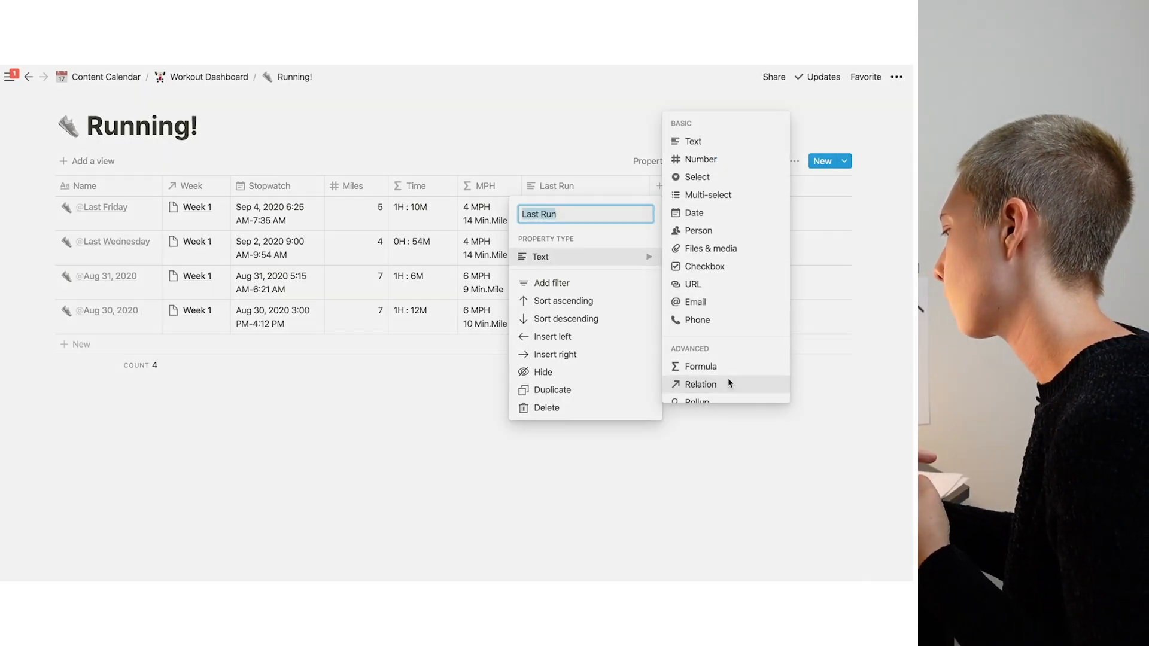
pyautogui.click(727, 382)
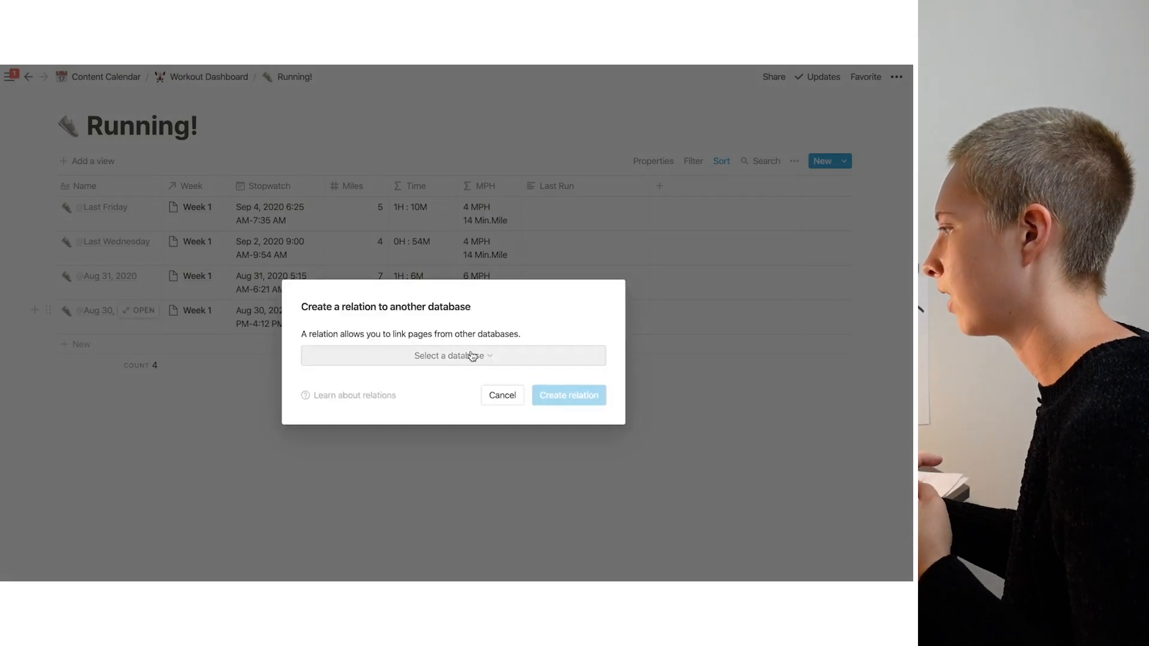
pyautogui.click(463, 355)
pyautogui.write('Ru')
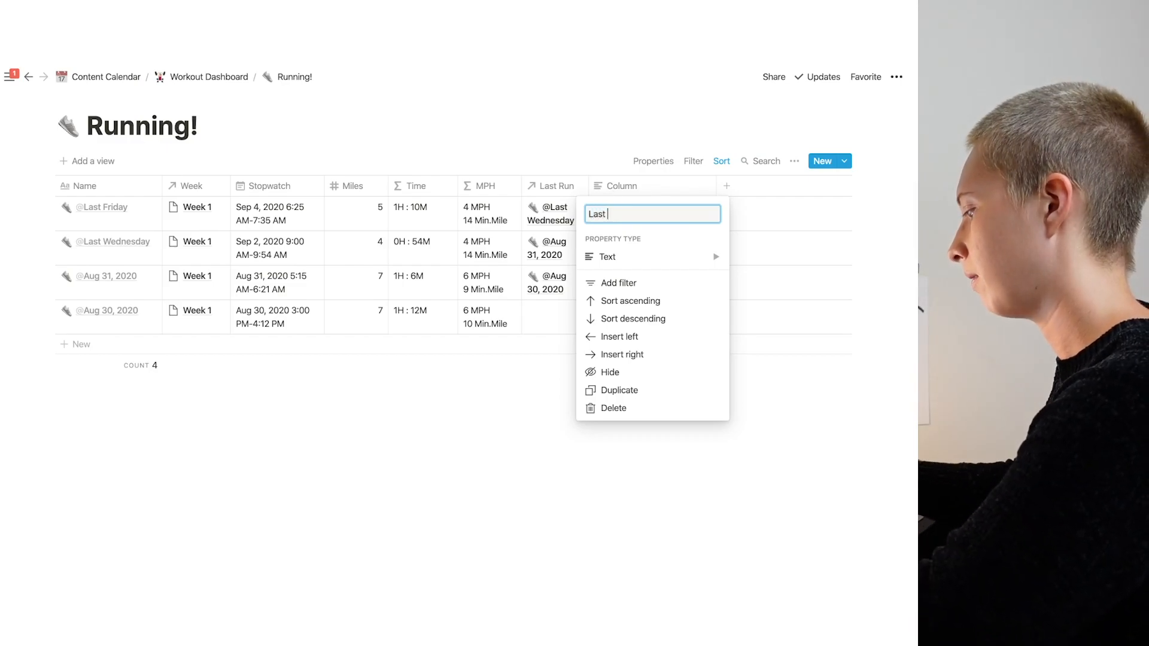
# Add a Last Miles rollup that uses the Last Run relation, the Miles property and the Sum calculation
pyautogui.write('les')
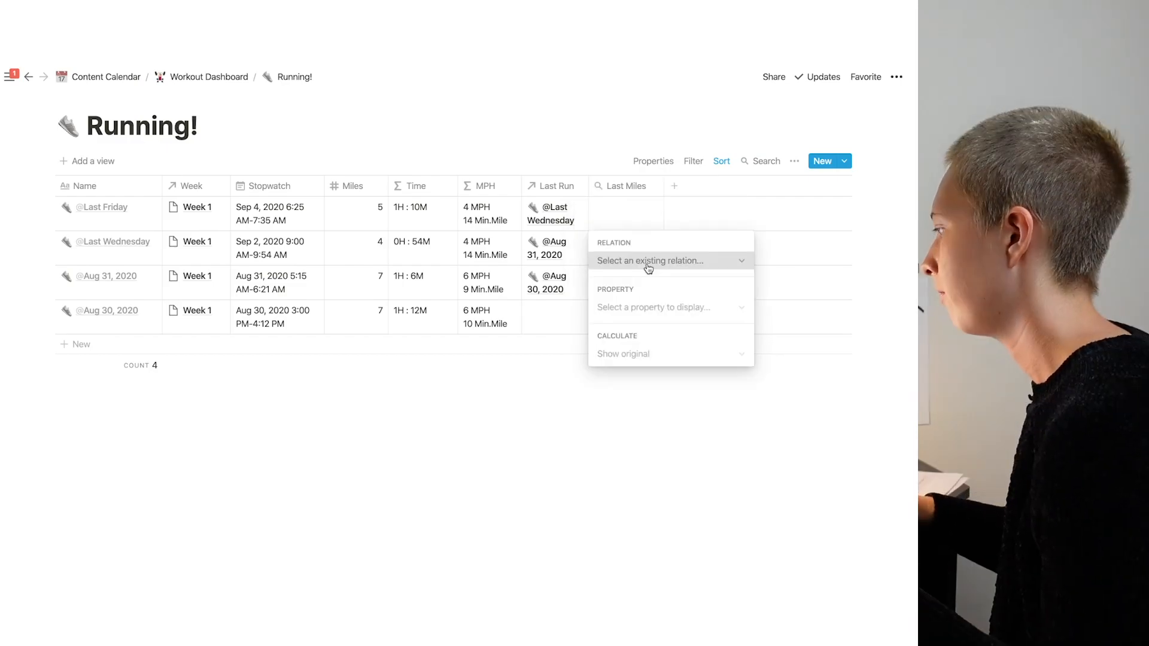
pyautogui.click(647, 266)
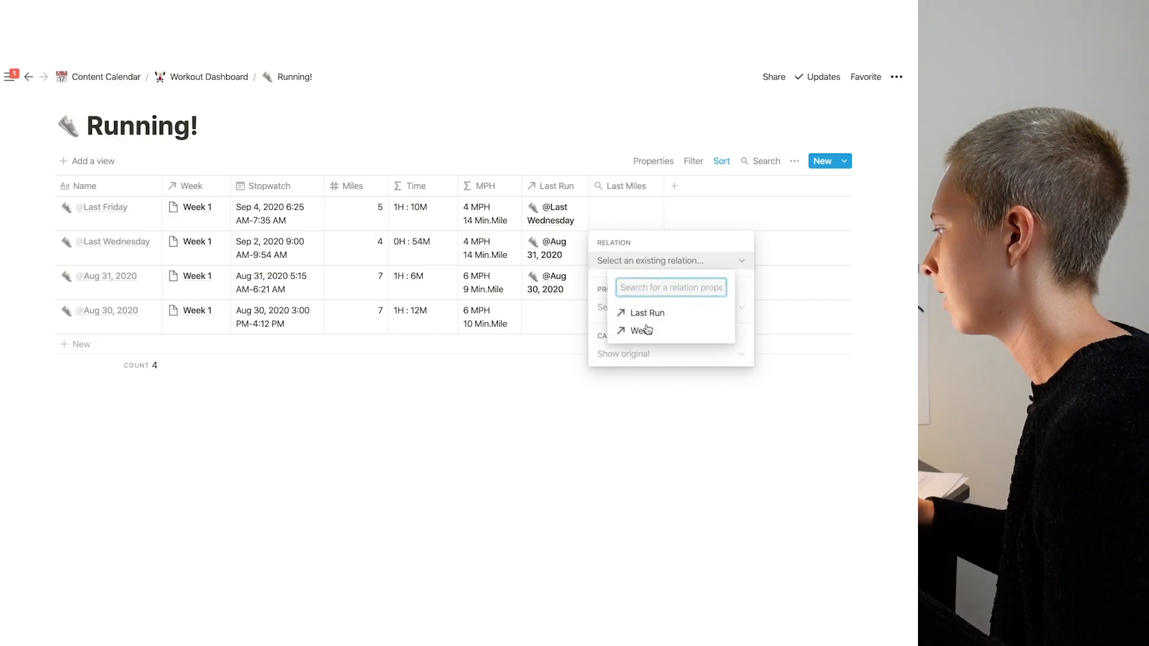
pyautogui.click(645, 311)
pyautogui.click(626, 308)
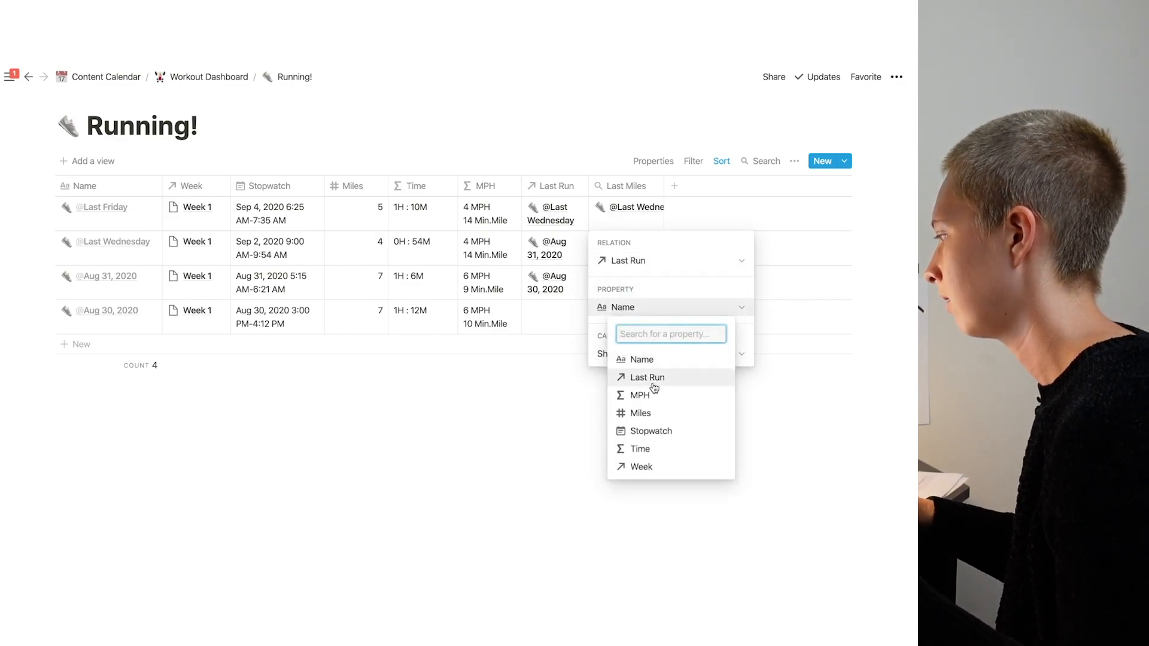
pyautogui.click(649, 413)
pyautogui.click(630, 357)
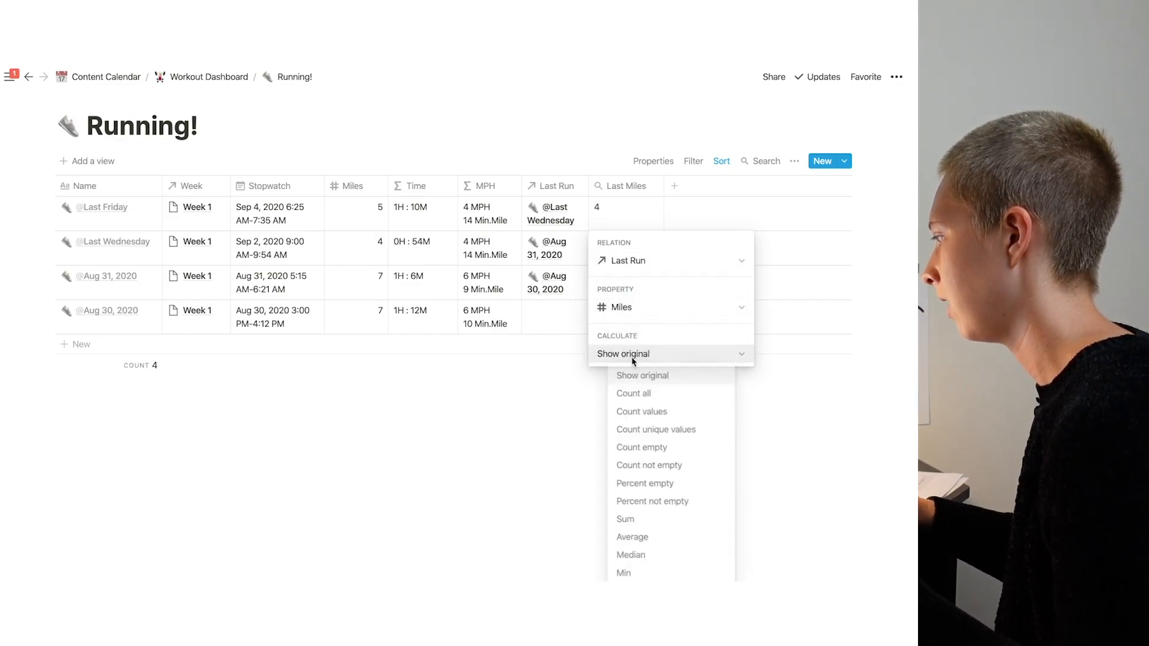
pyautogui.click(631, 518)
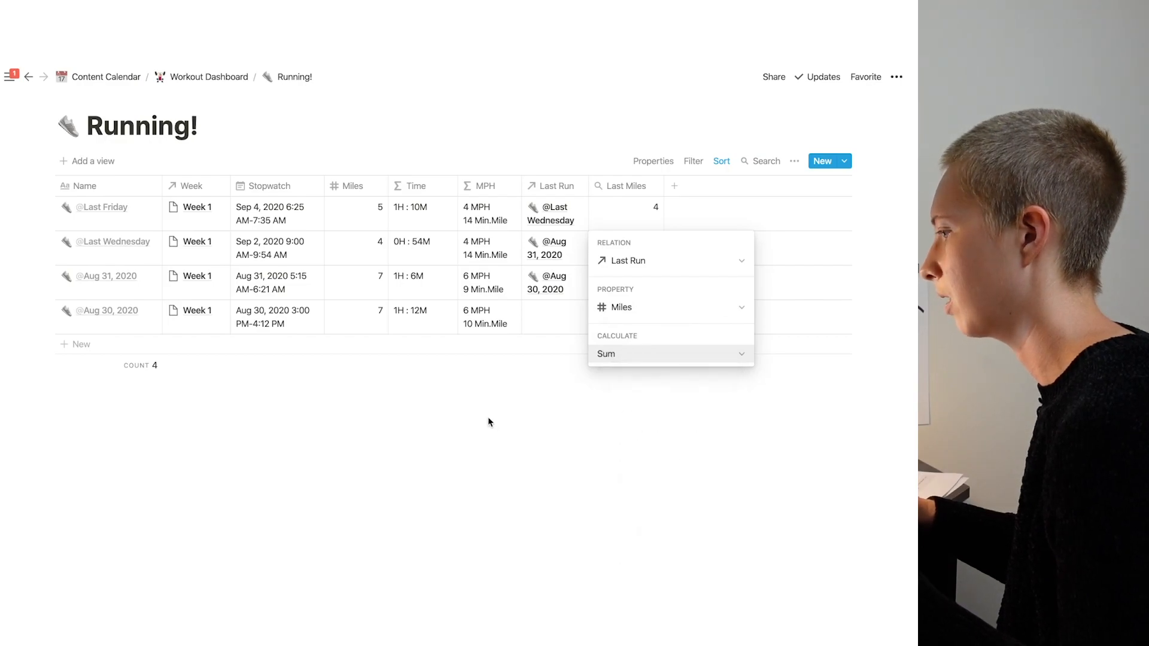
pyautogui.click(487, 417)
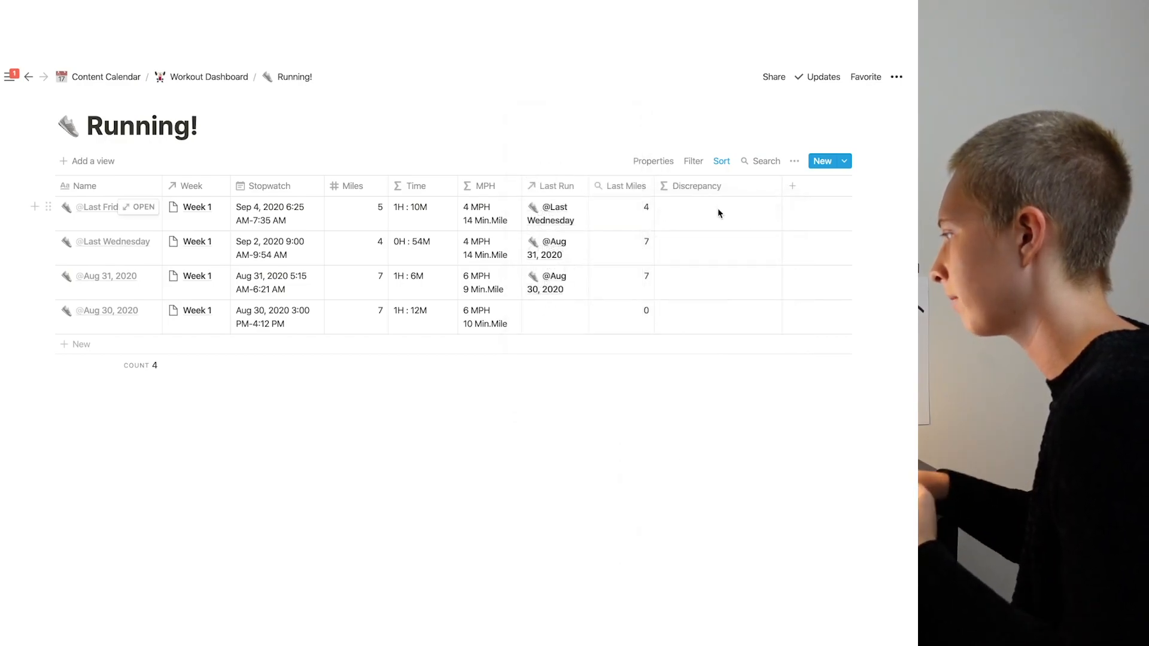
pyautogui.click(718, 214)
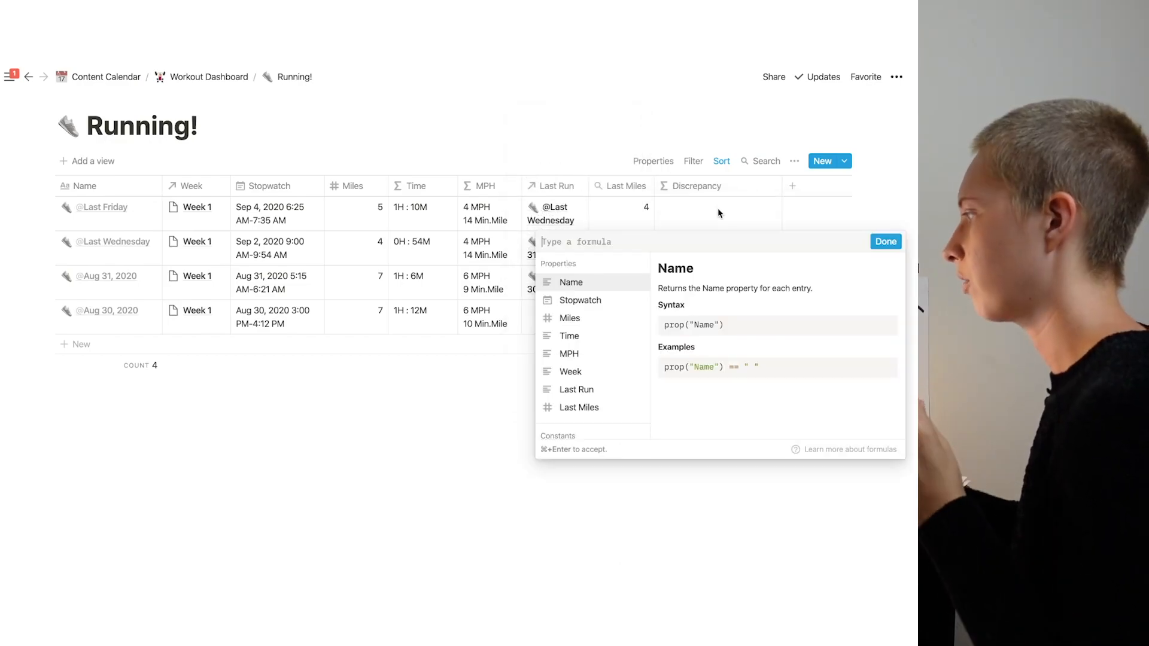
pyautogui.click(599, 145)
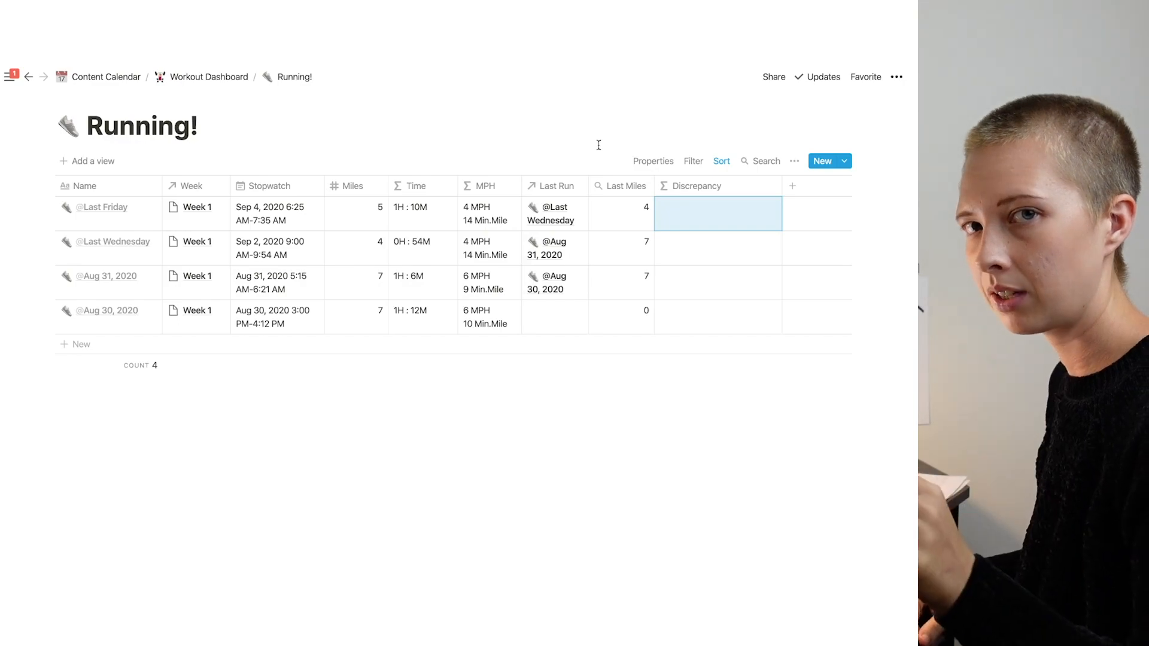
pyautogui.click(646, 221)
# Set the Discrepancy formula to prop("Miles") - prop("Last Miles") and accept it
pyautogui.click(713, 215)
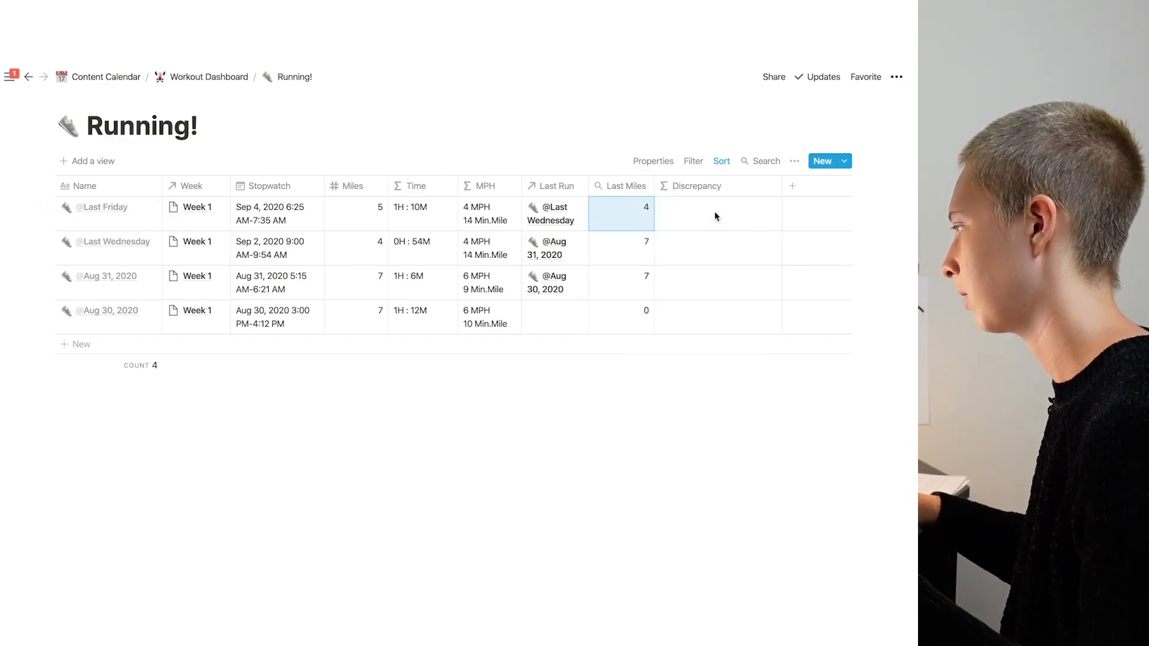
pyautogui.click(714, 216)
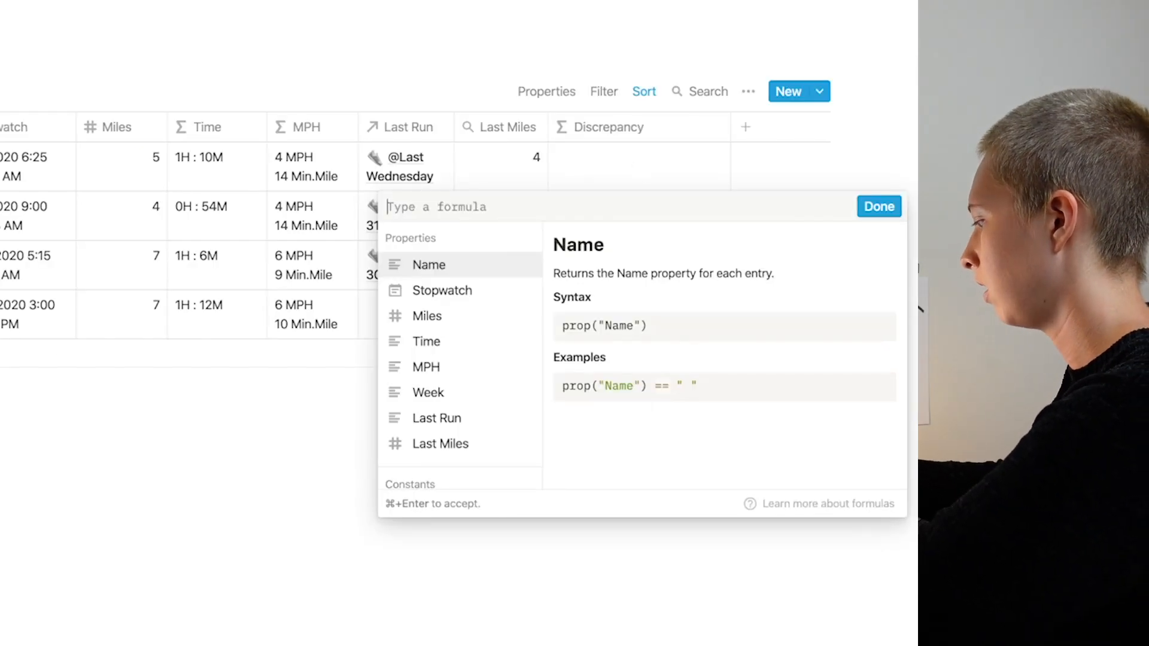
pyautogui.write('prop')
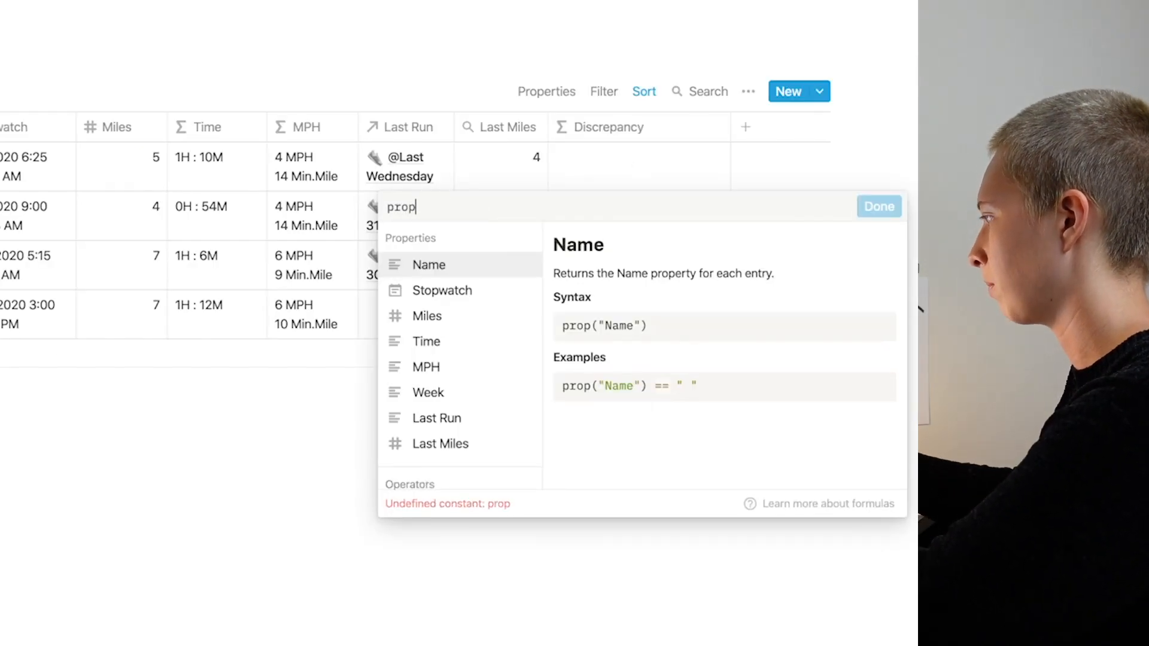
pyautogui.write('(')
pyautogui.click(448, 316)
pyautogui.write('- p')
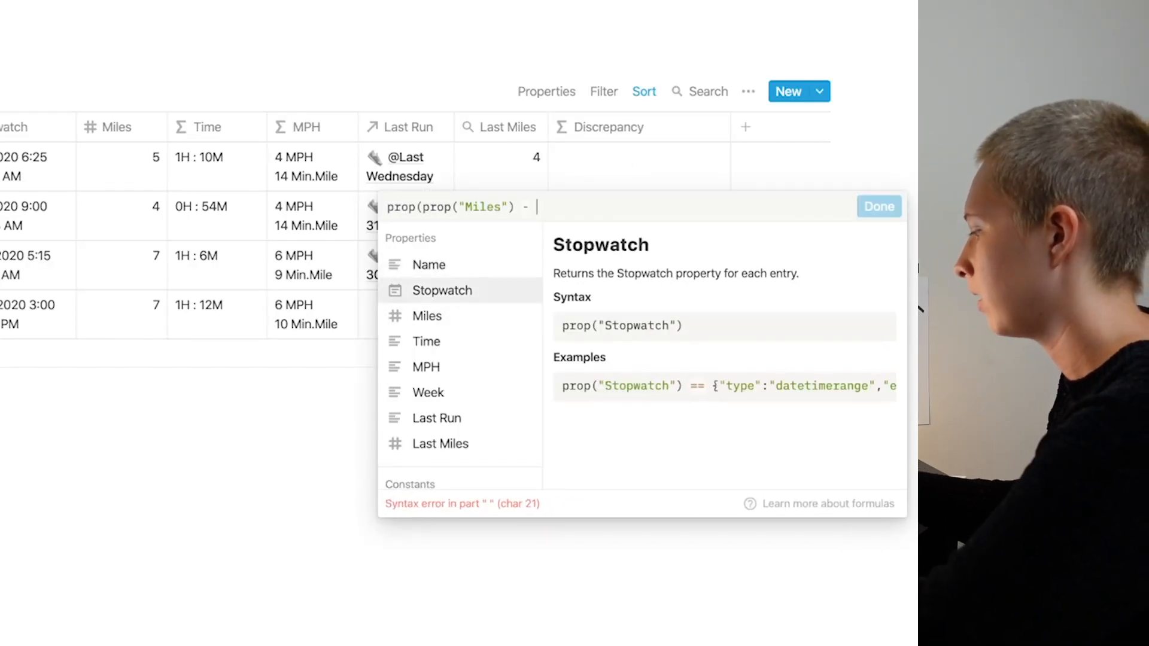
pyautogui.write('rop')
pyautogui.click(440, 443)
pyautogui.doubleClick(399, 206)
pyautogui.press('BackSpace')
pyautogui.press('BackSpace')
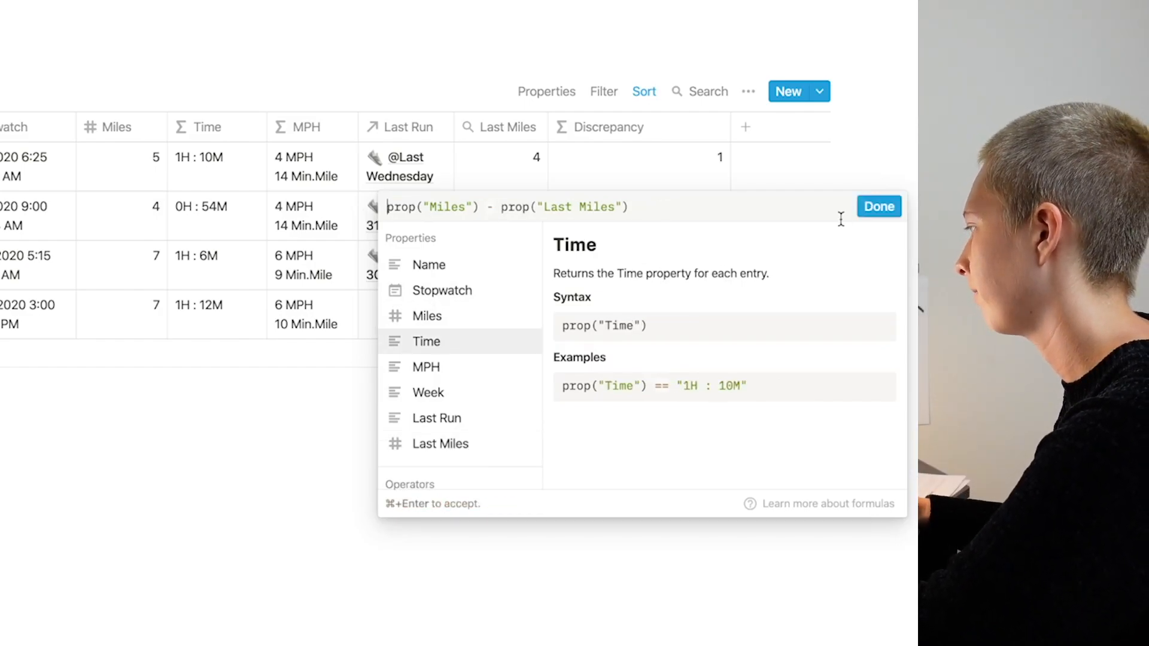
pyautogui.click(879, 206)
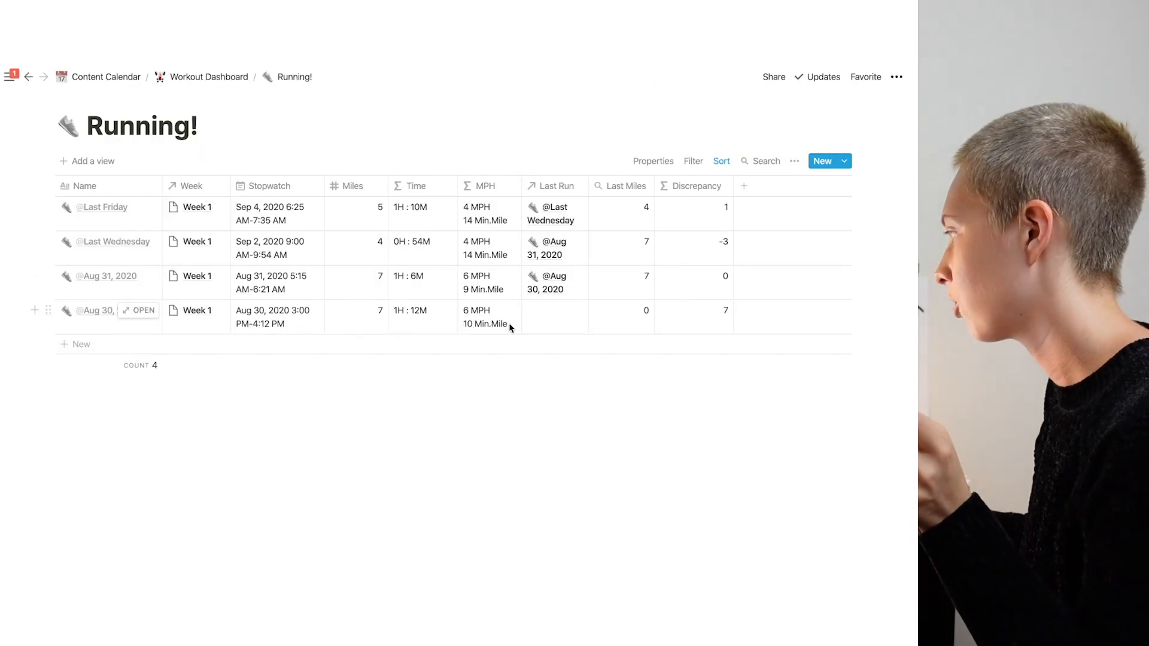
# Wrap the Discrepancy formula in an if() with empty(prop("Last Run")) as the condition and the subtraction as the else result
pyautogui.click(692, 310)
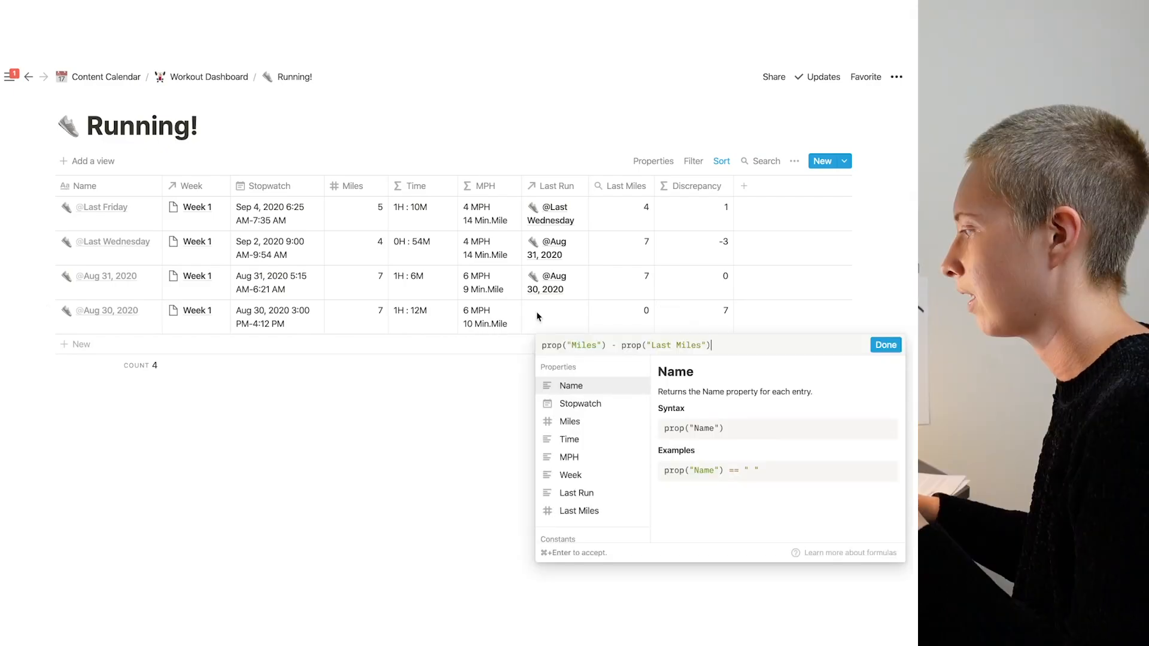
pyautogui.press('Escape')
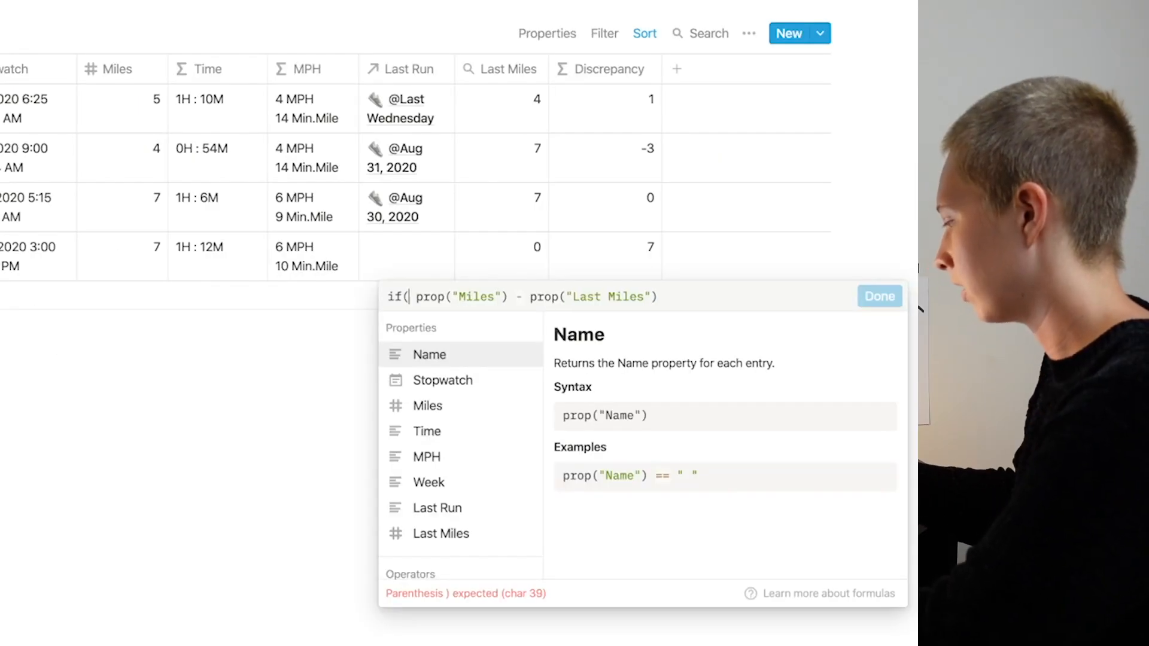
pyautogui.write('__')
pyautogui.write(',__')
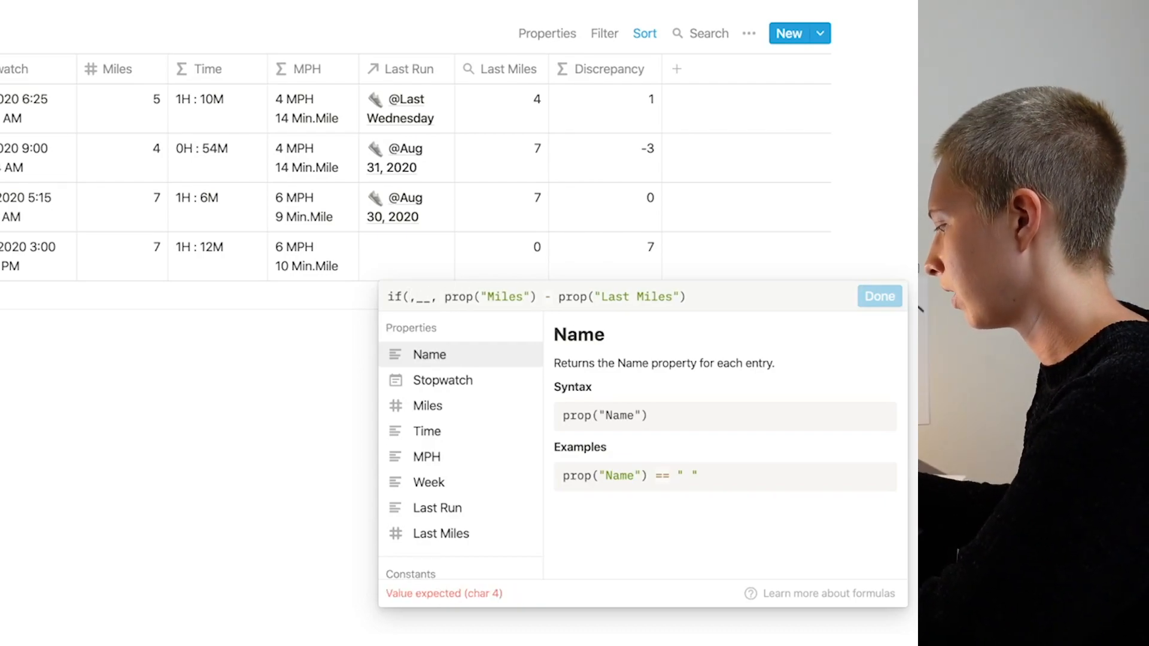
pyautogui.write('emp,')
pyautogui.press('Return')
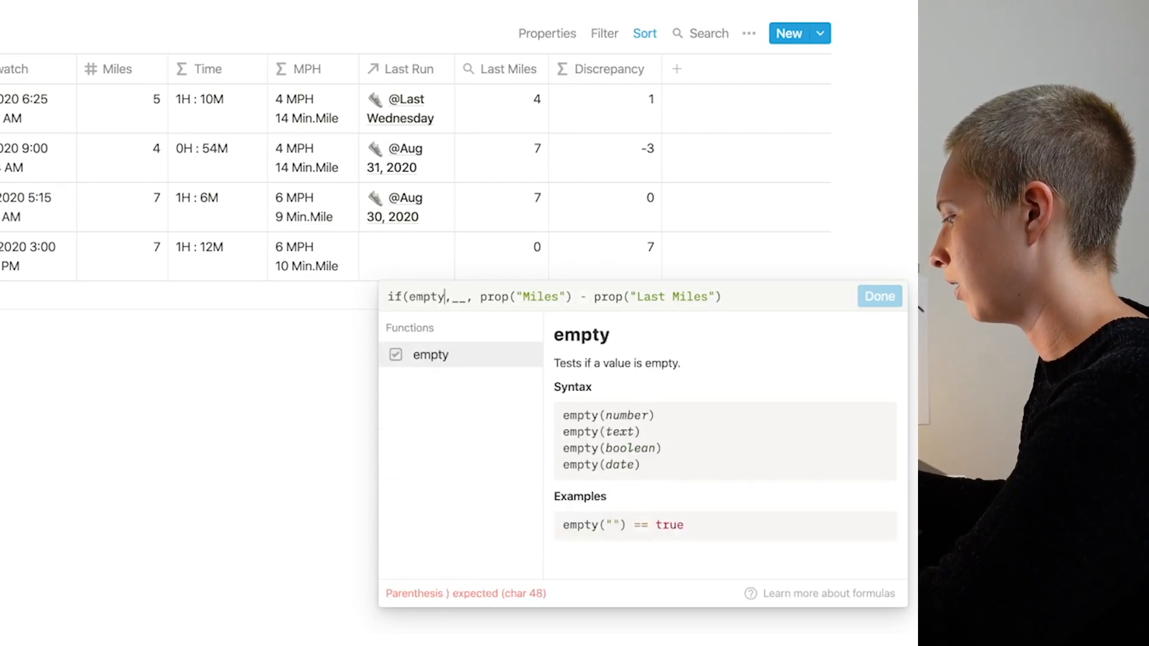
pyautogui.write('prop')
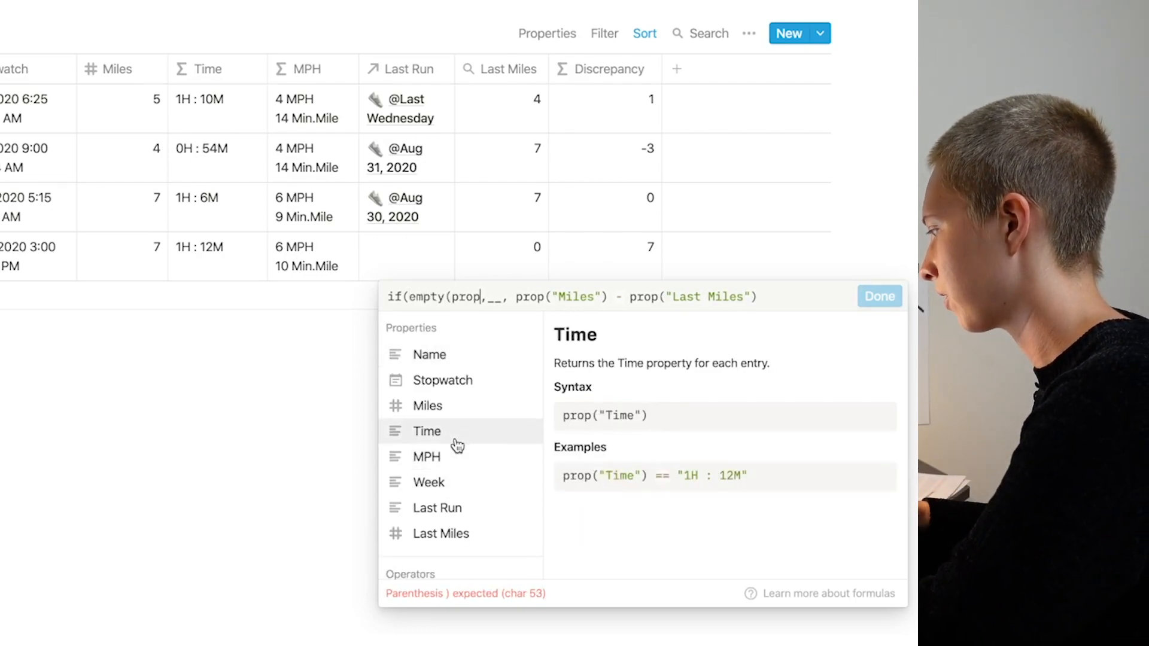
pyautogui.click(456, 510)
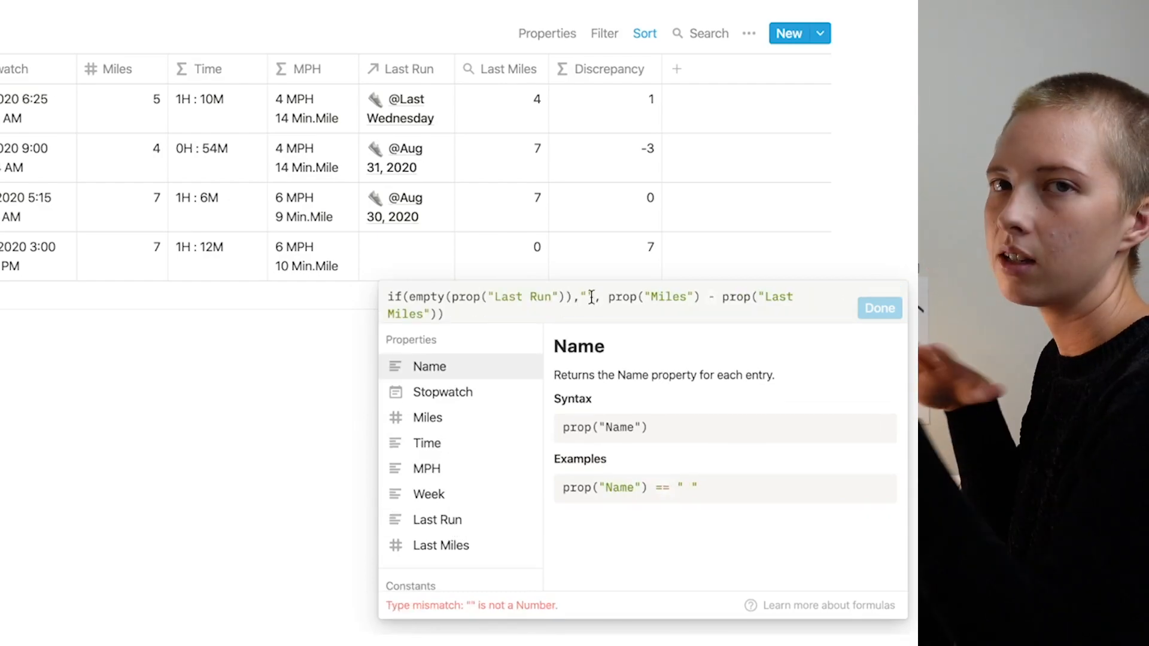
# Use toNumber("") as the Discrepancy formula's result for an empty Last Run and accept the formula
pyautogui.press('BackSpace')
pyautogui.press('BackSpace')
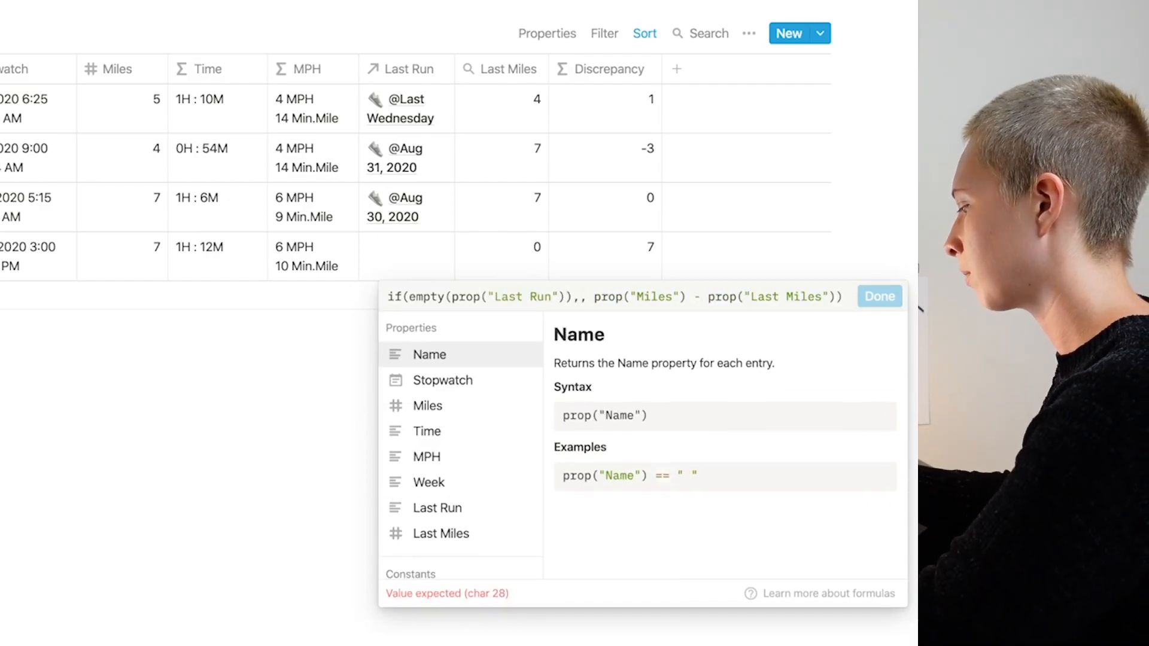
pyautogui.write('toNumber("")')
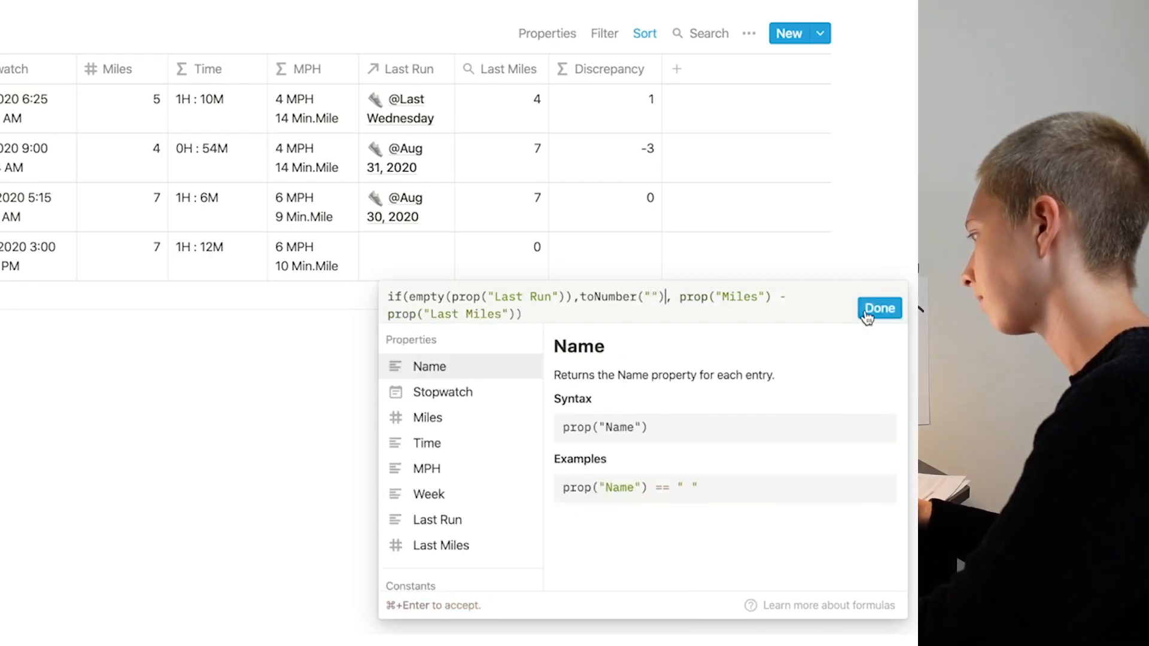
pyautogui.click(878, 308)
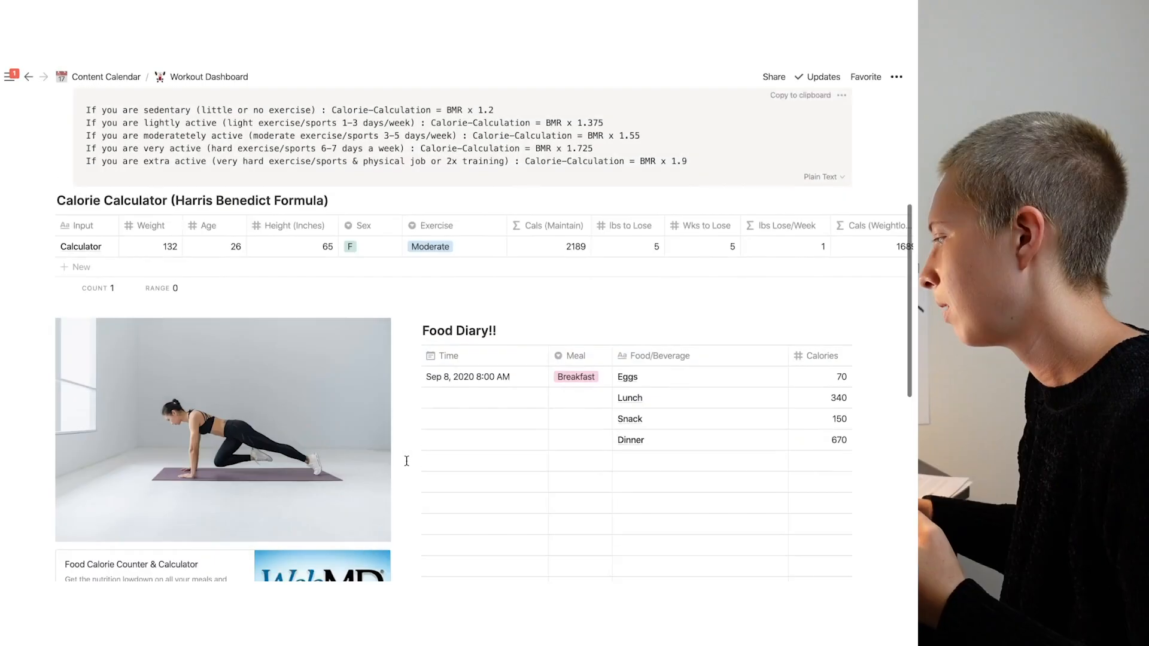
# Open the Week 1 entry in the User Info list of the Workout Dashboard
pyautogui.scroll(-10, 405, 461)
pyautogui.scroll(-5, 404, 461)
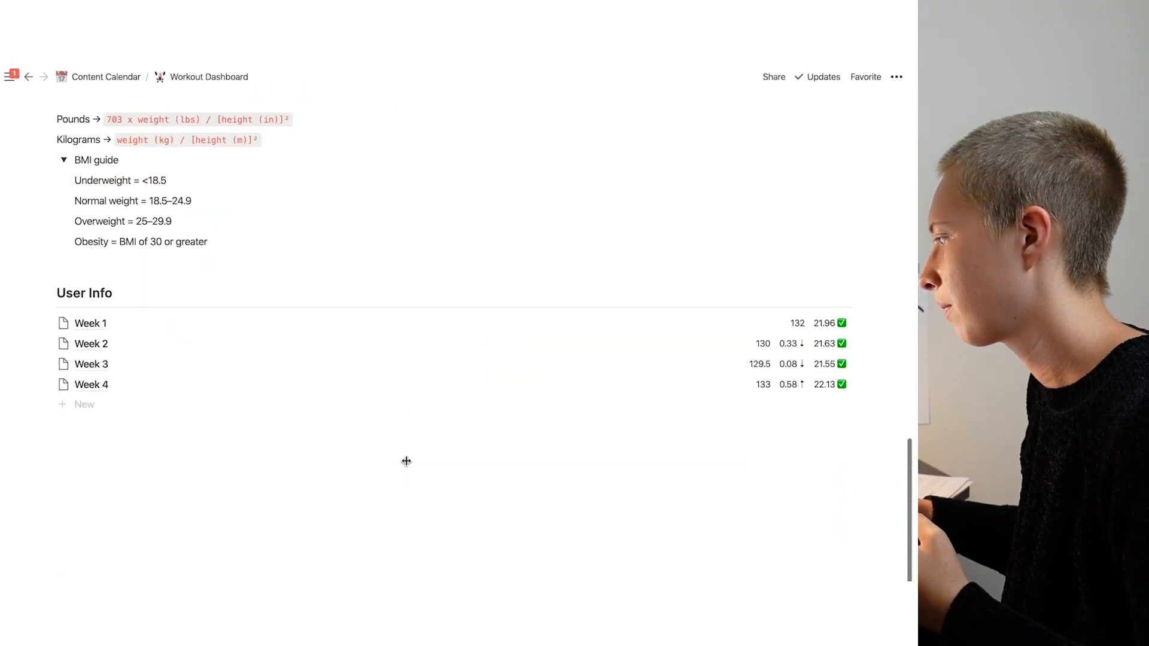
pyautogui.click(89, 322)
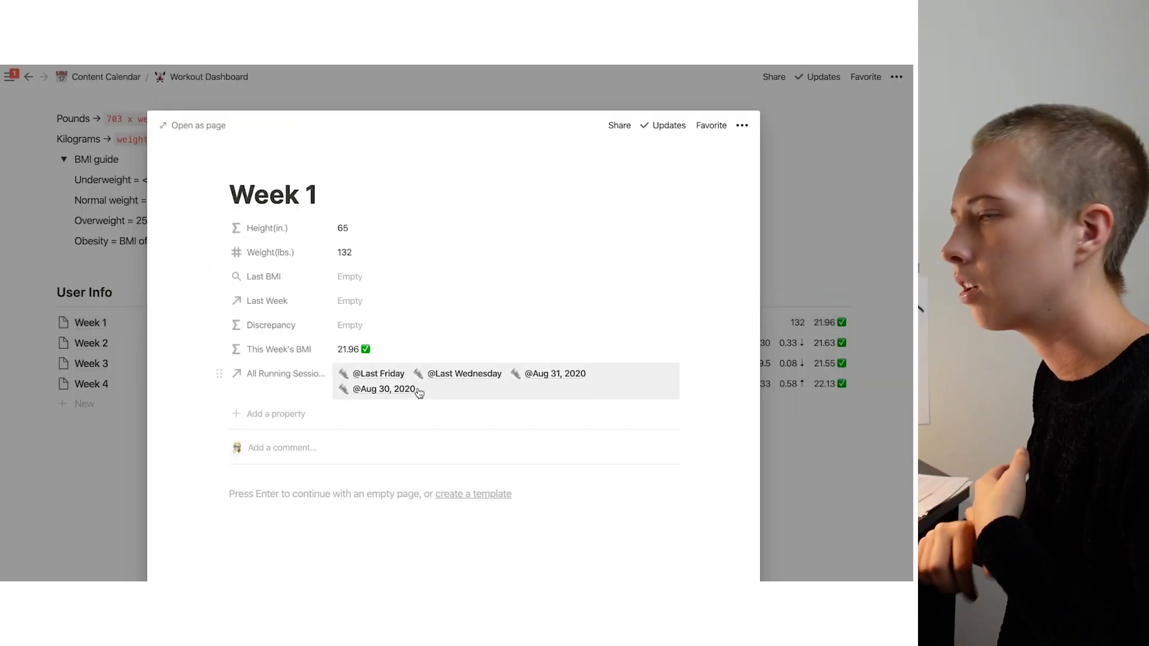
# Add a rollup property named Miles This Week to the Week 1 entry
pyautogui.click(260, 415)
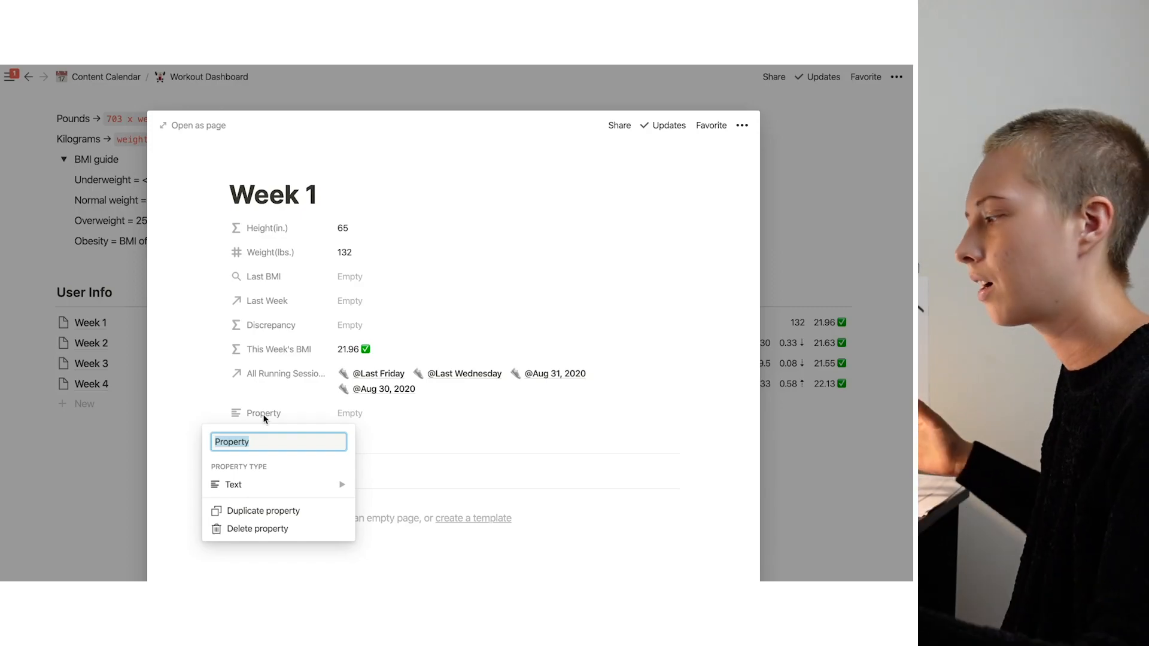
pyautogui.write('Miles This Week')
pyautogui.click(299, 484)
pyautogui.scroll(-2, 389, 538)
pyautogui.click(390, 557)
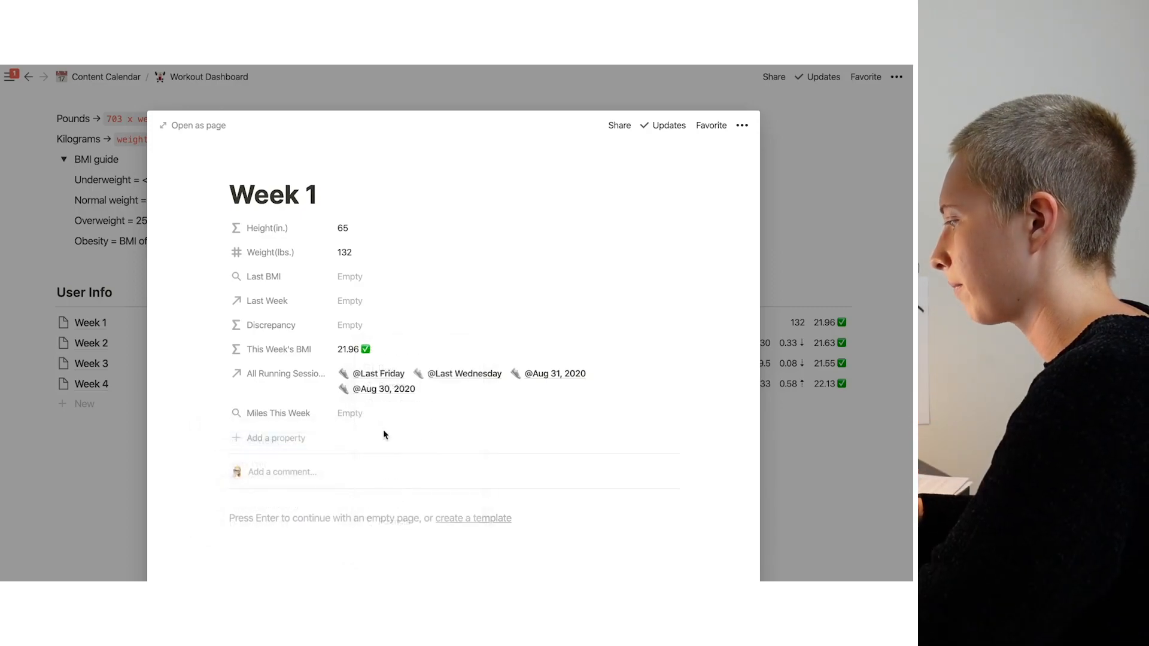
# Configure the Miles This Week rollup to calculate the Sum of Miles from the All Running Sessions relation
pyautogui.click(365, 454)
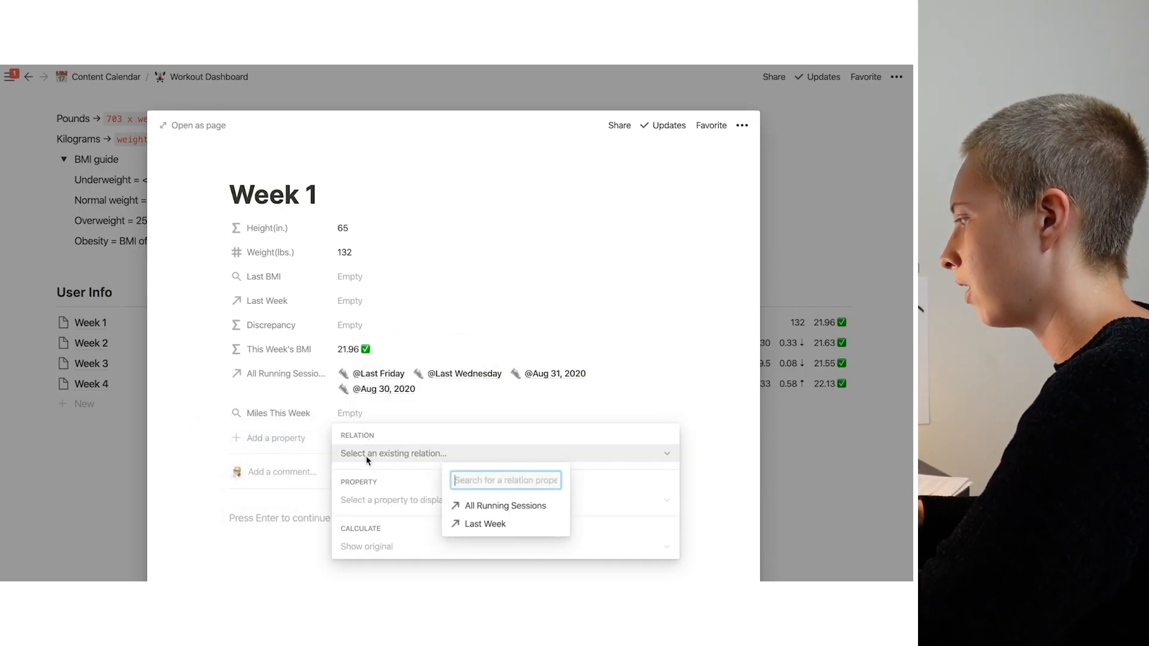
pyautogui.click(506, 506)
pyautogui.click(389, 500)
pyautogui.click(508, 426)
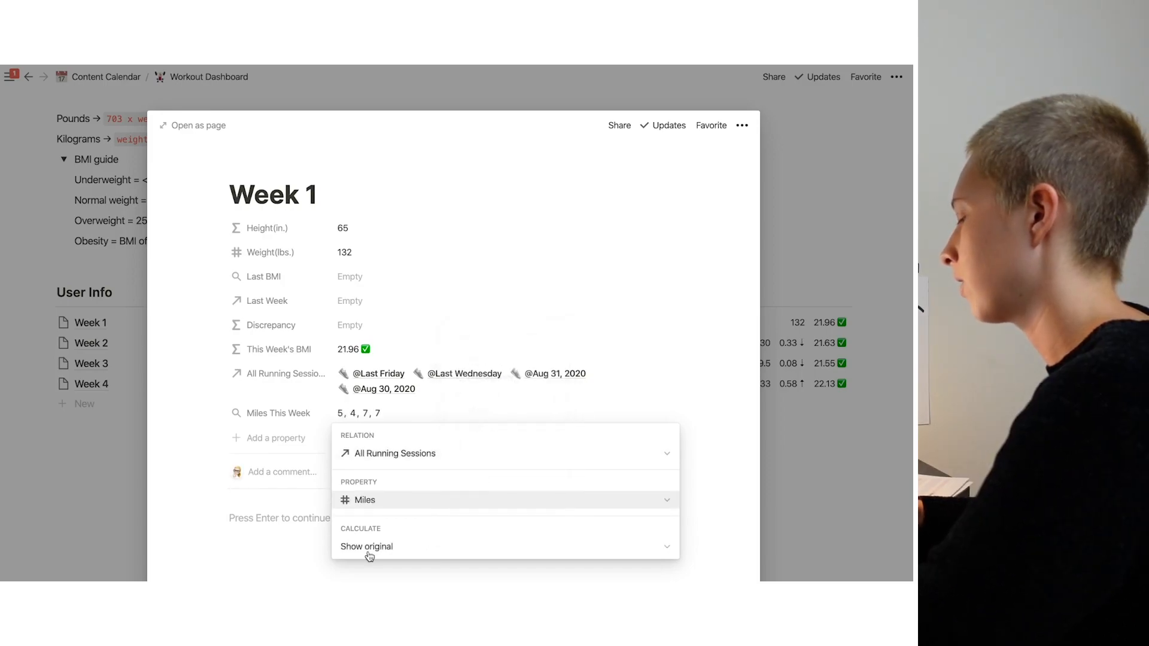
pyautogui.click(366, 547)
pyautogui.click(477, 436)
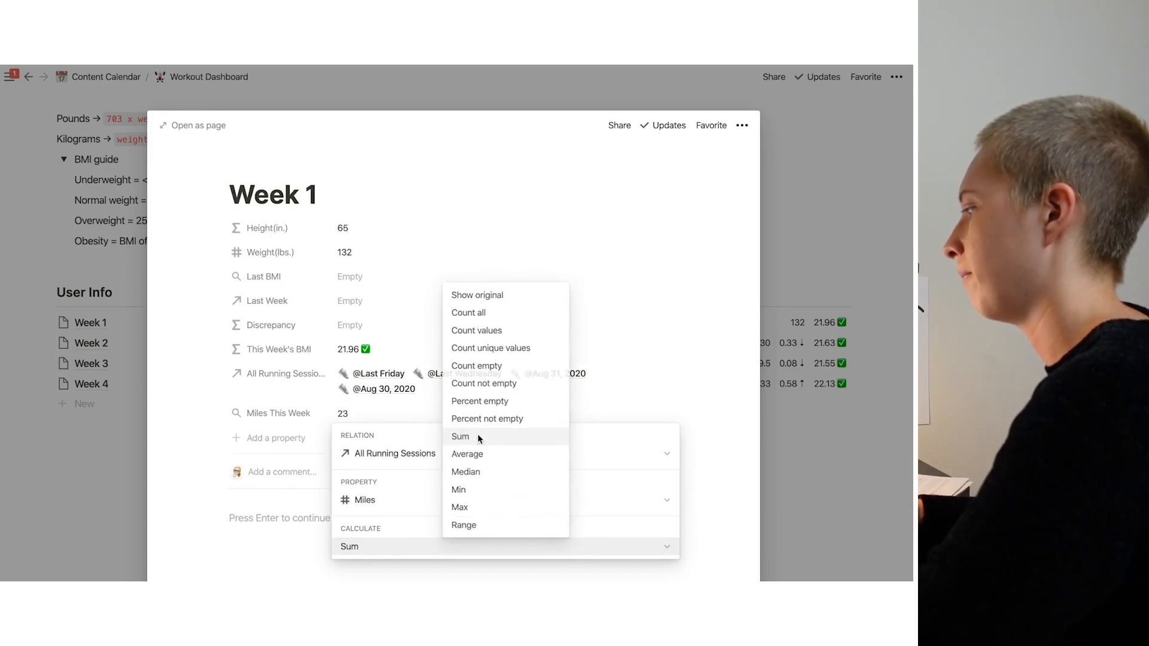
pyautogui.click(279, 366)
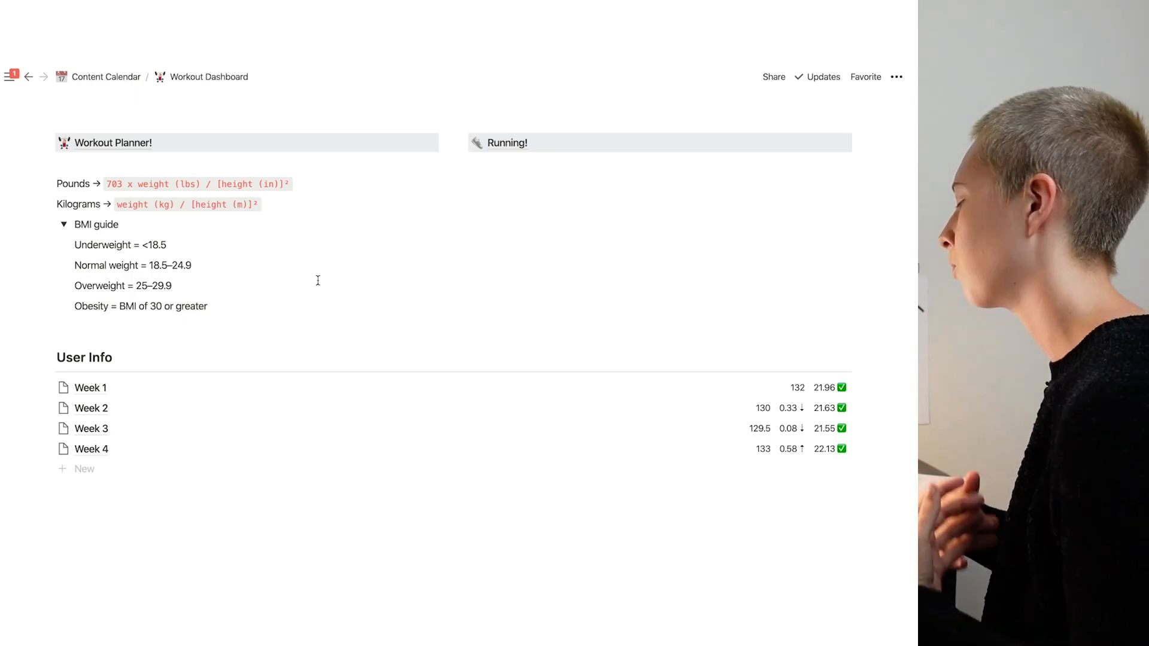
# Reopen the Week 1 entry and review its linked running sessions and Miles This Week rollup
pyautogui.scroll(2, 198, 301)
pyautogui.scroll(-3, 197, 300)
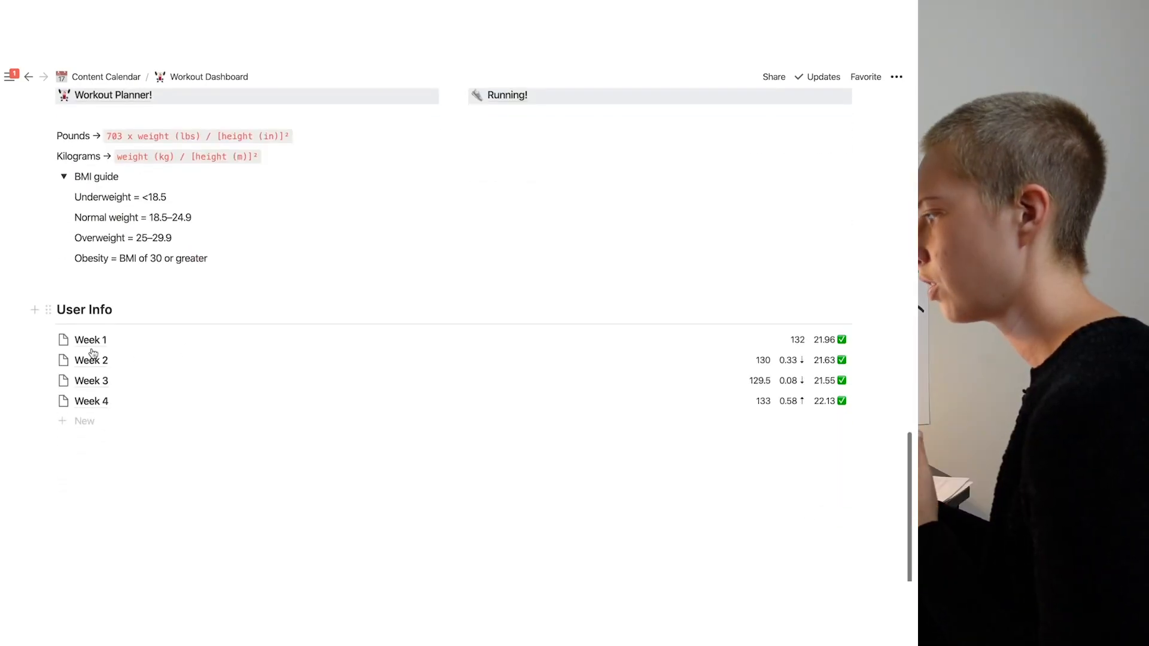
pyautogui.click(85, 340)
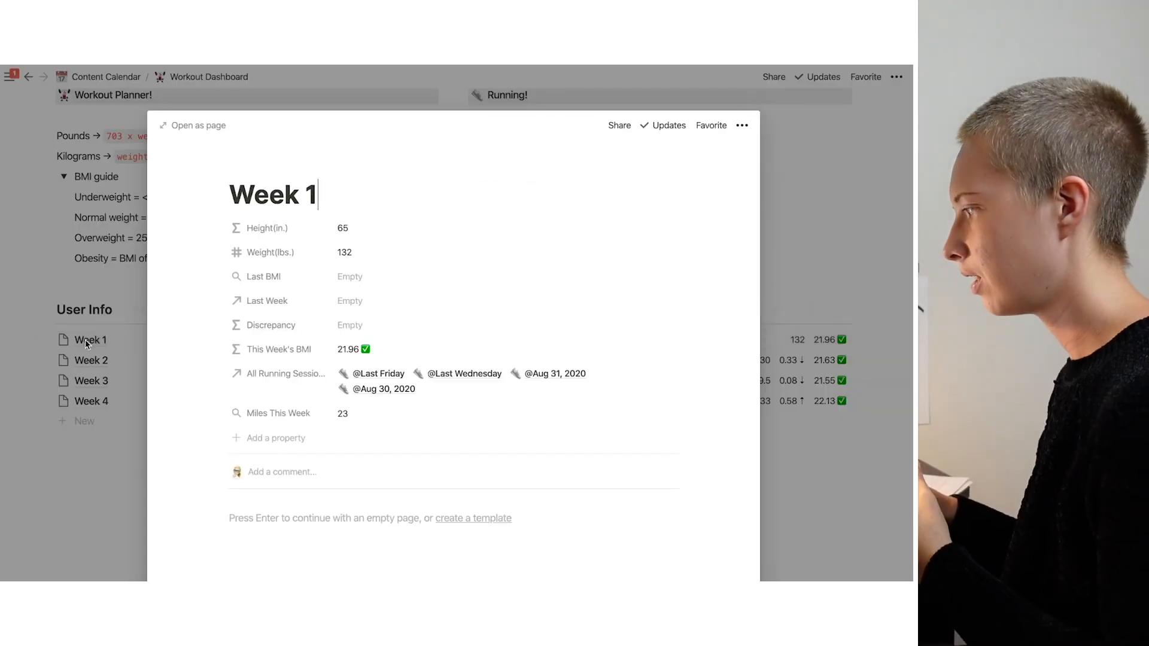
pyautogui.scroll(-2, 306, 389)
pyautogui.scroll(1, 305, 392)
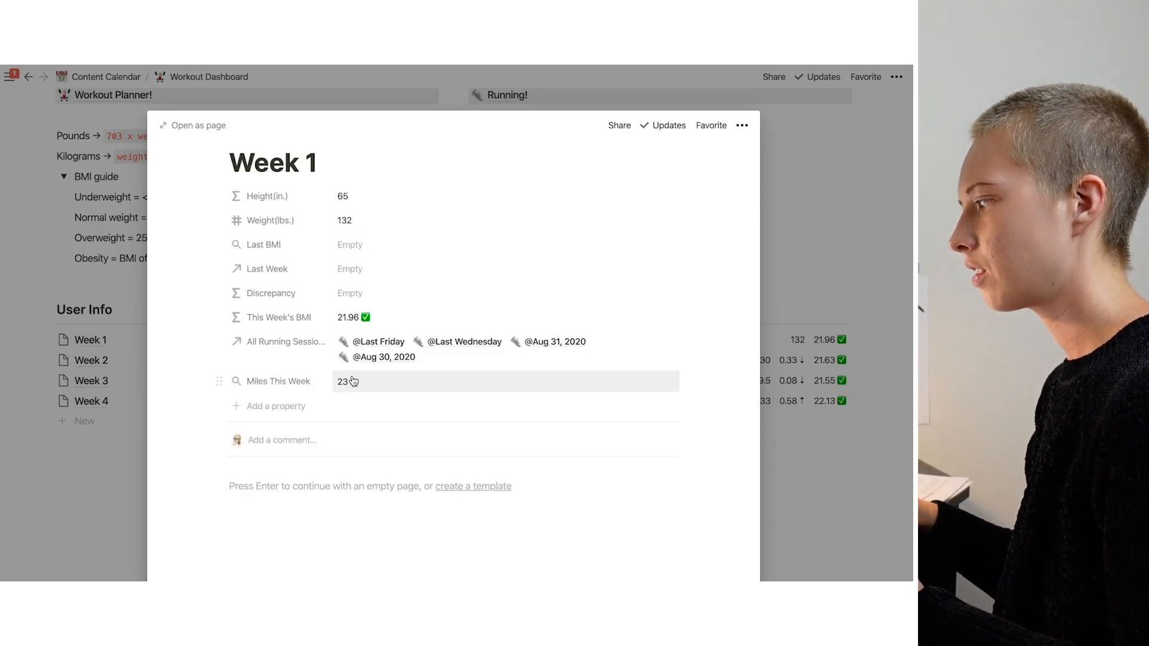
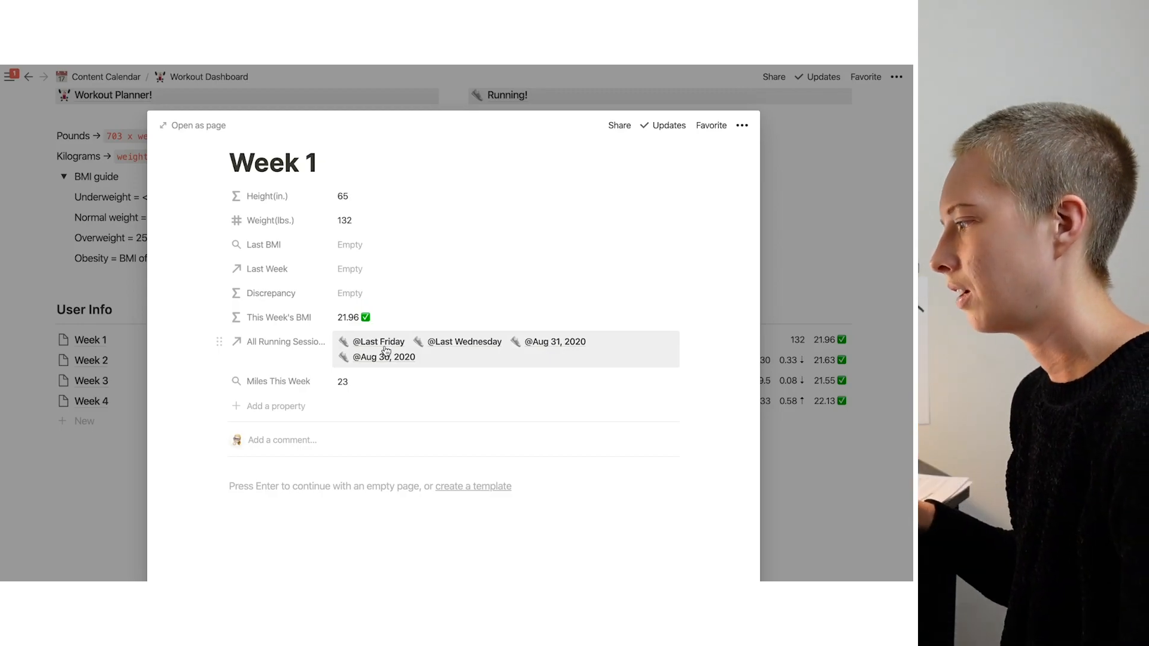
pyautogui.click(105, 390)
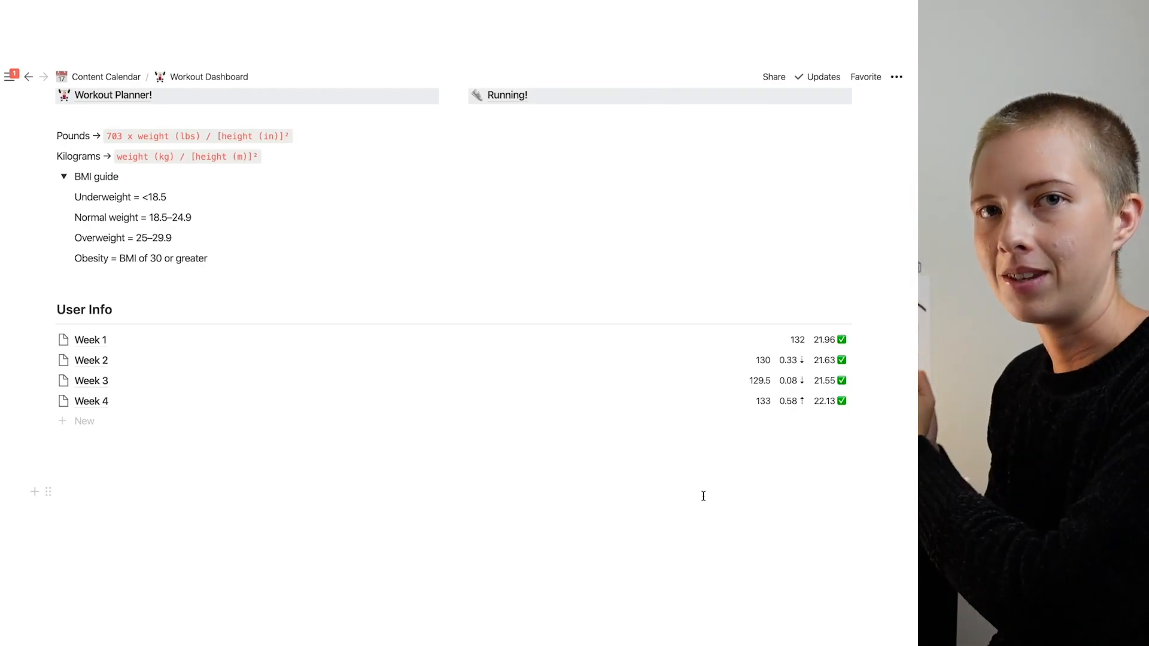
# Open the Workout Planner! database and add a relation column named Week after Weight (6)
pyautogui.scroll(5, 703, 496)
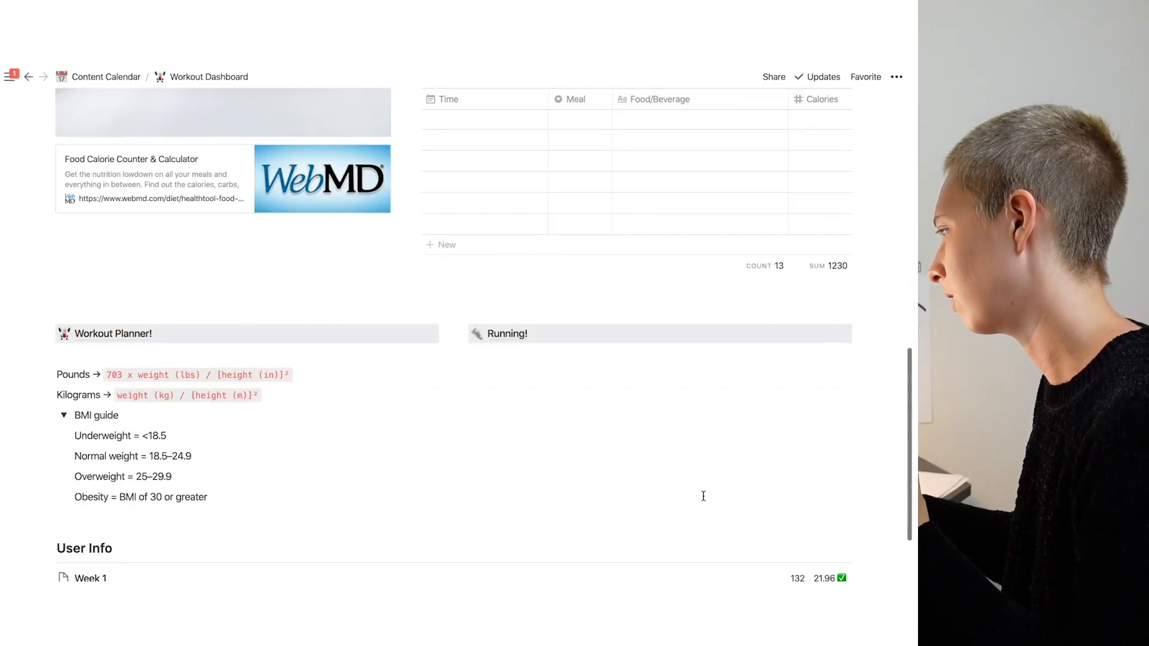
pyautogui.scroll(-3, 174, 362)
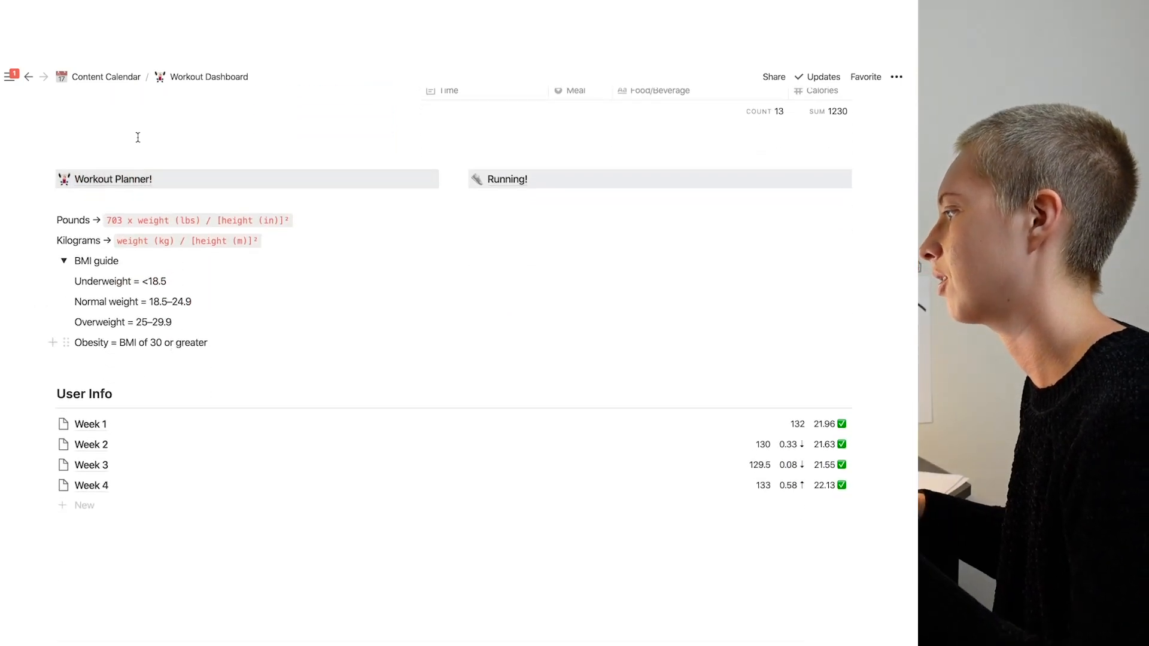
pyautogui.click(122, 181)
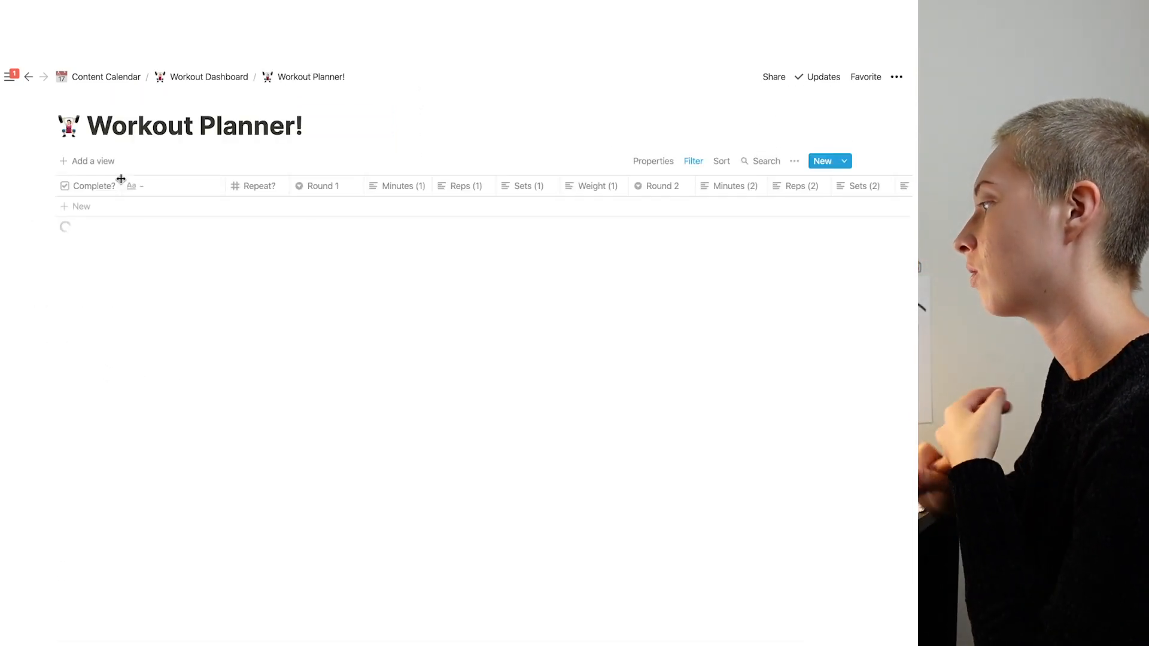
pyautogui.hscroll(10, 121, 179)
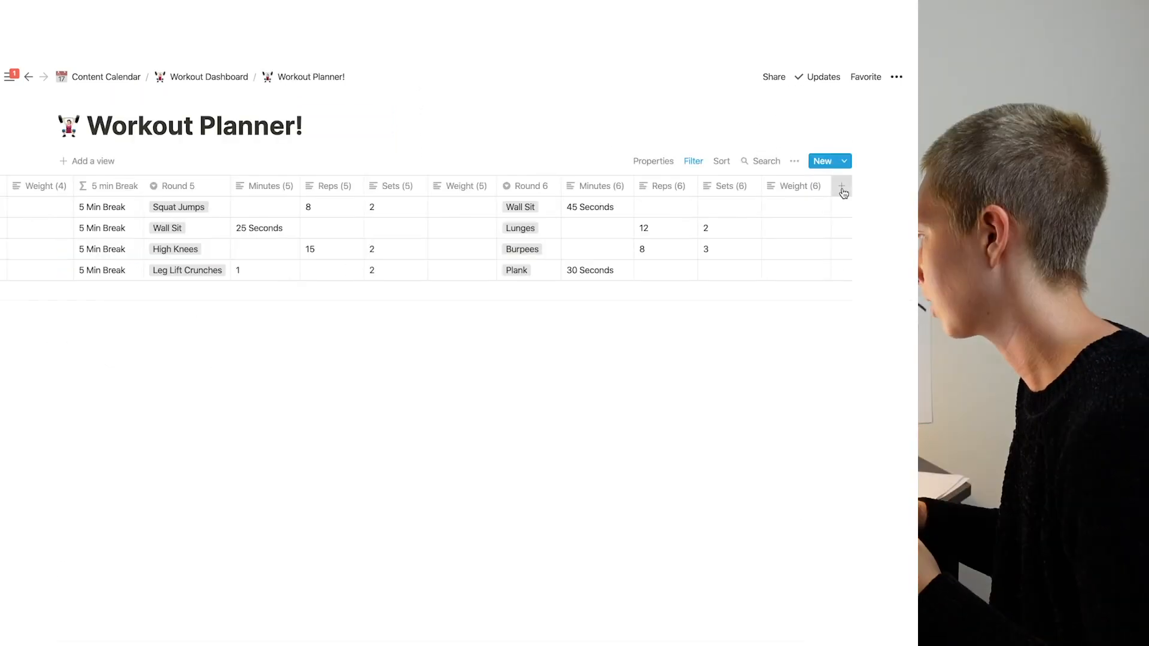
pyautogui.click(842, 188)
pyautogui.write('Week')
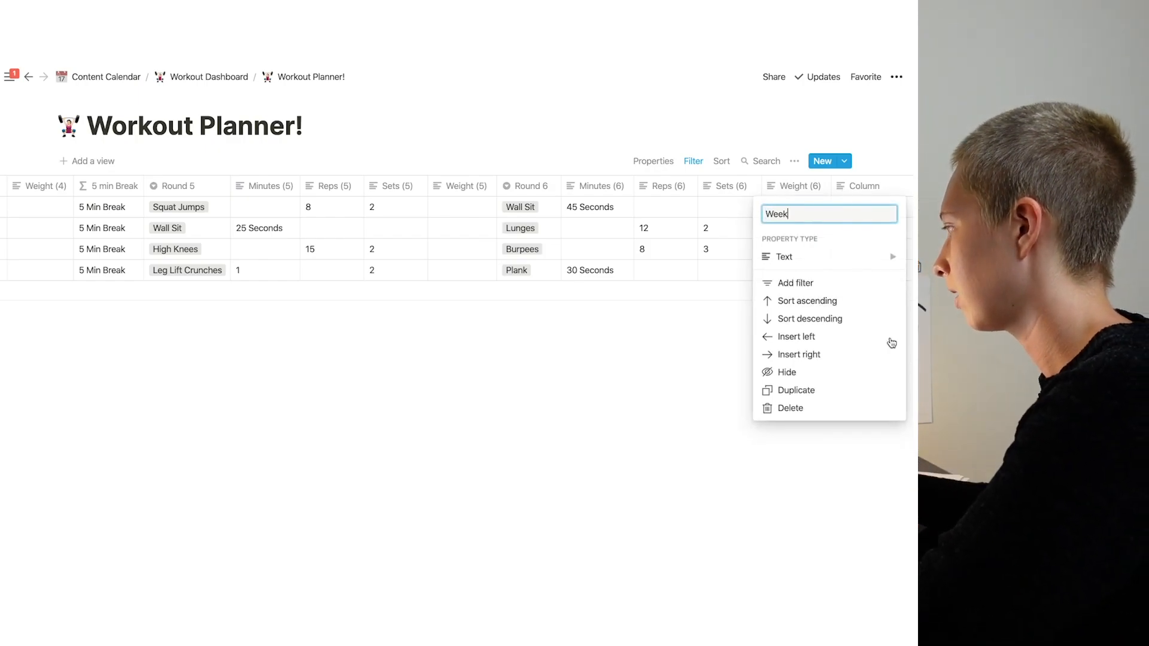
pyautogui.click(834, 257)
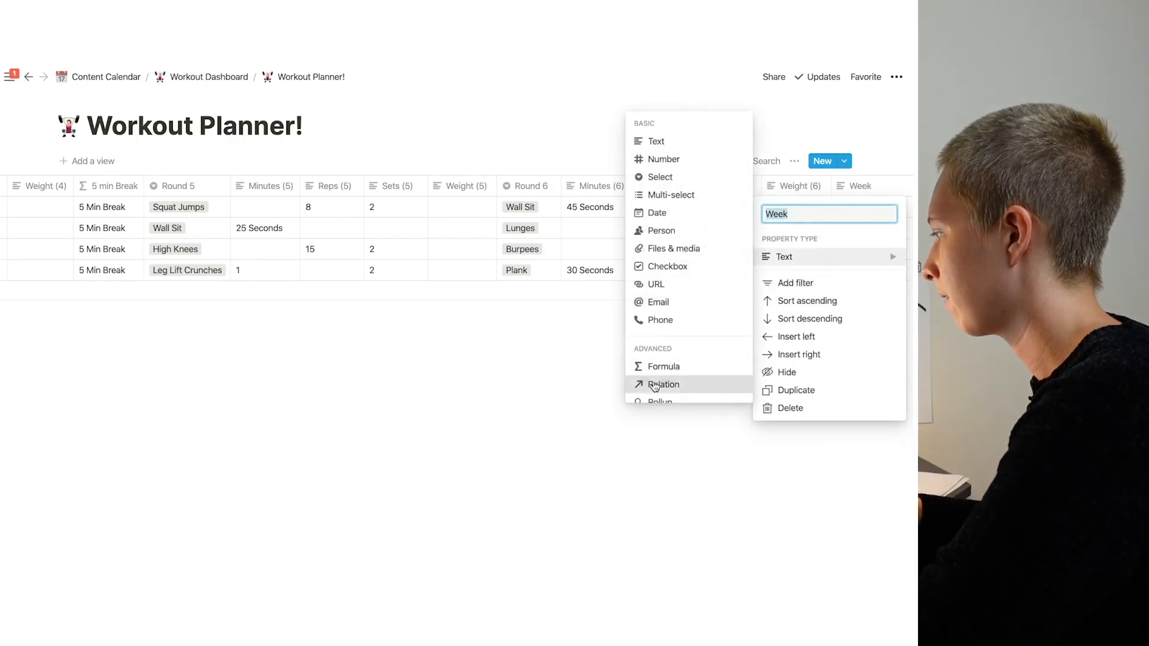
pyautogui.click(655, 384)
# Connect the Week relation to the User Info database and link the planner's workouts to Week 1
pyautogui.click(335, 360)
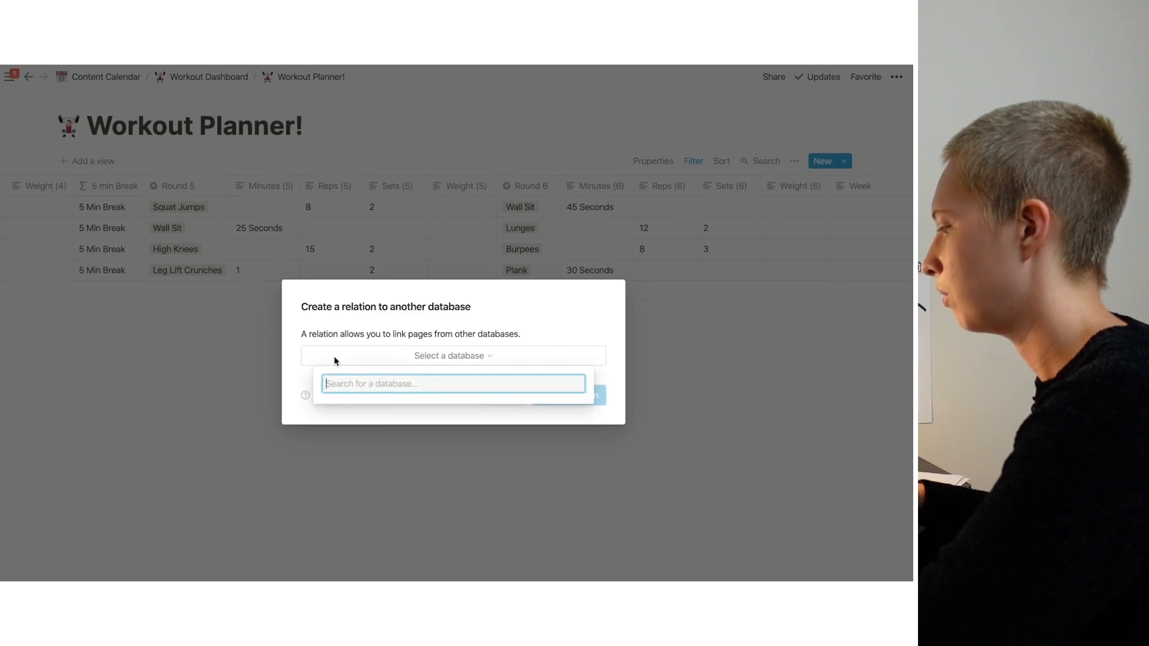
pyautogui.write('User Info')
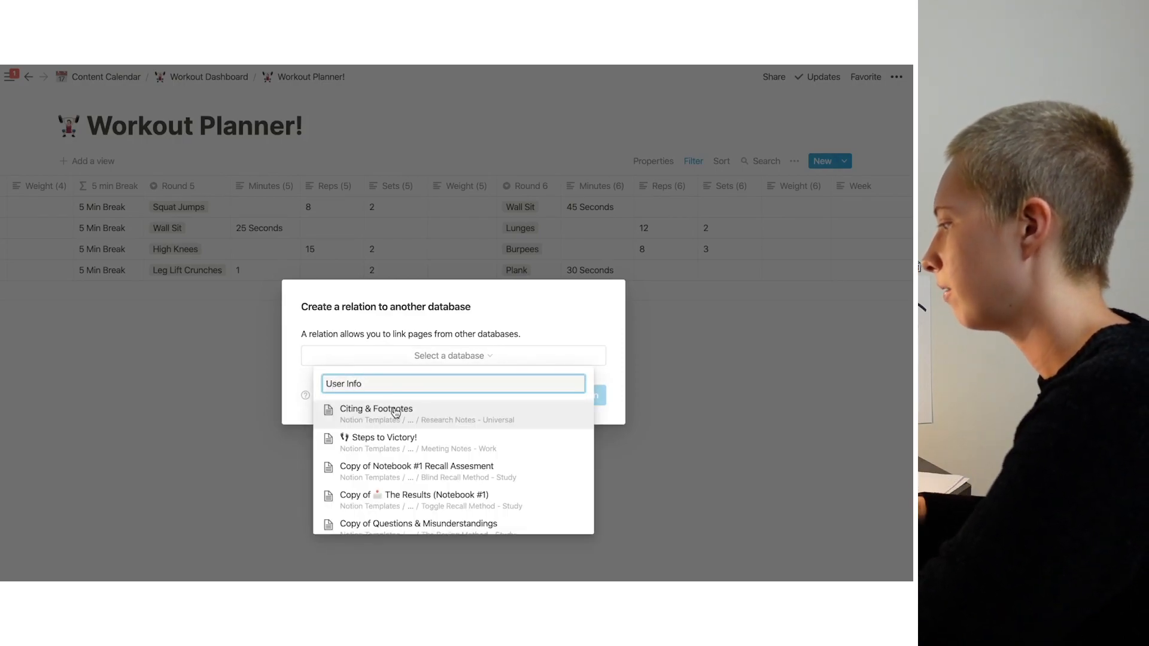
pyautogui.click(393, 411)
pyautogui.click(569, 392)
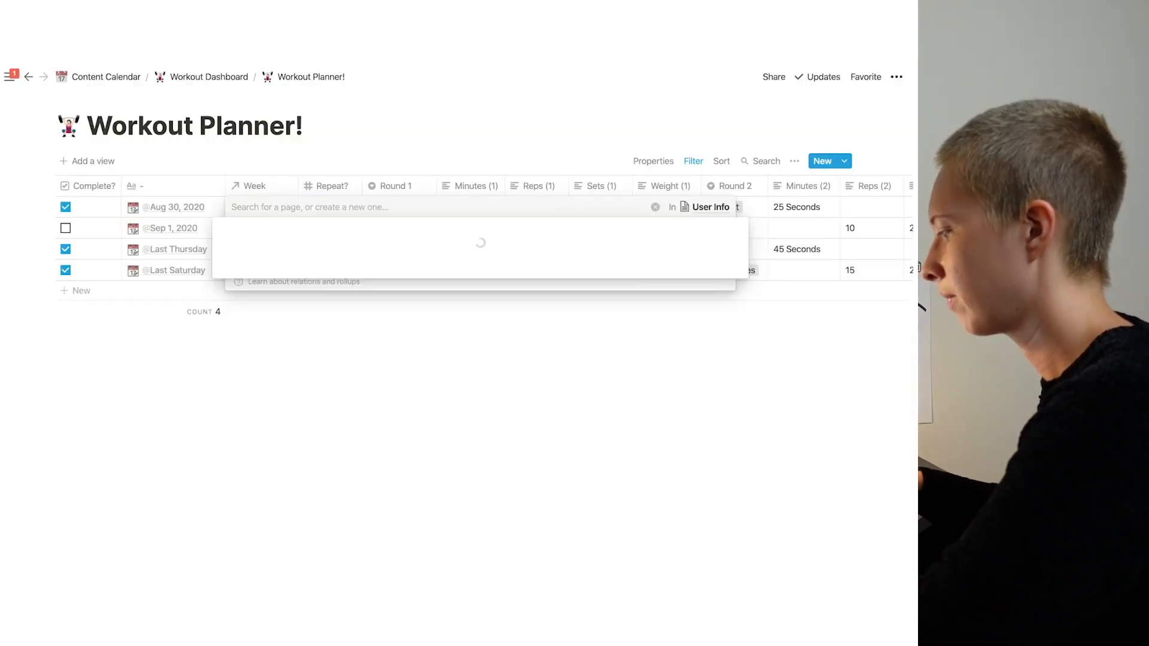
pyautogui.write('Week 1')
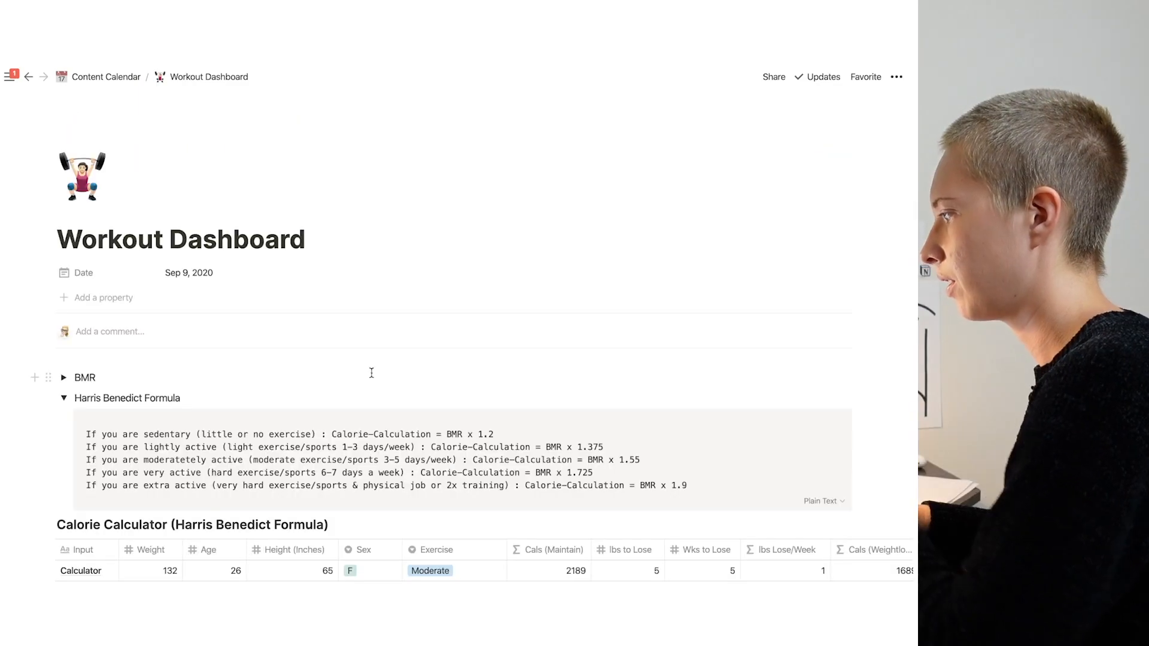
# Open the Week 1 entry on the Workout Dashboard and add a rollup property named Completion Rate
pyautogui.scroll(-15, 368, 368)
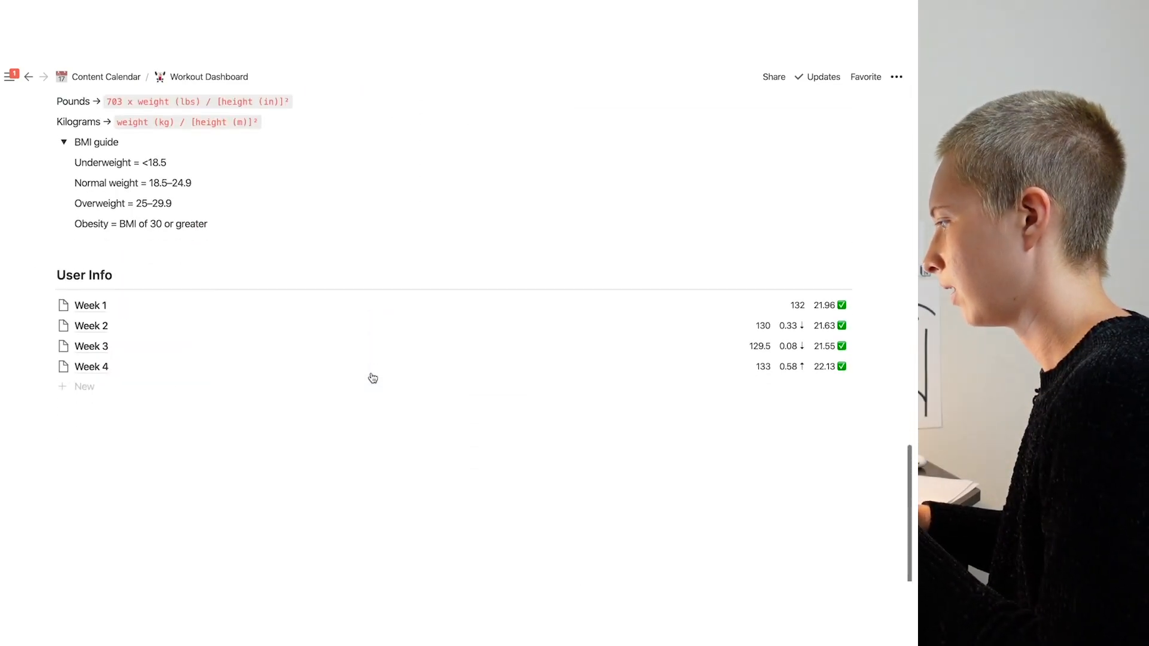
pyautogui.click(96, 308)
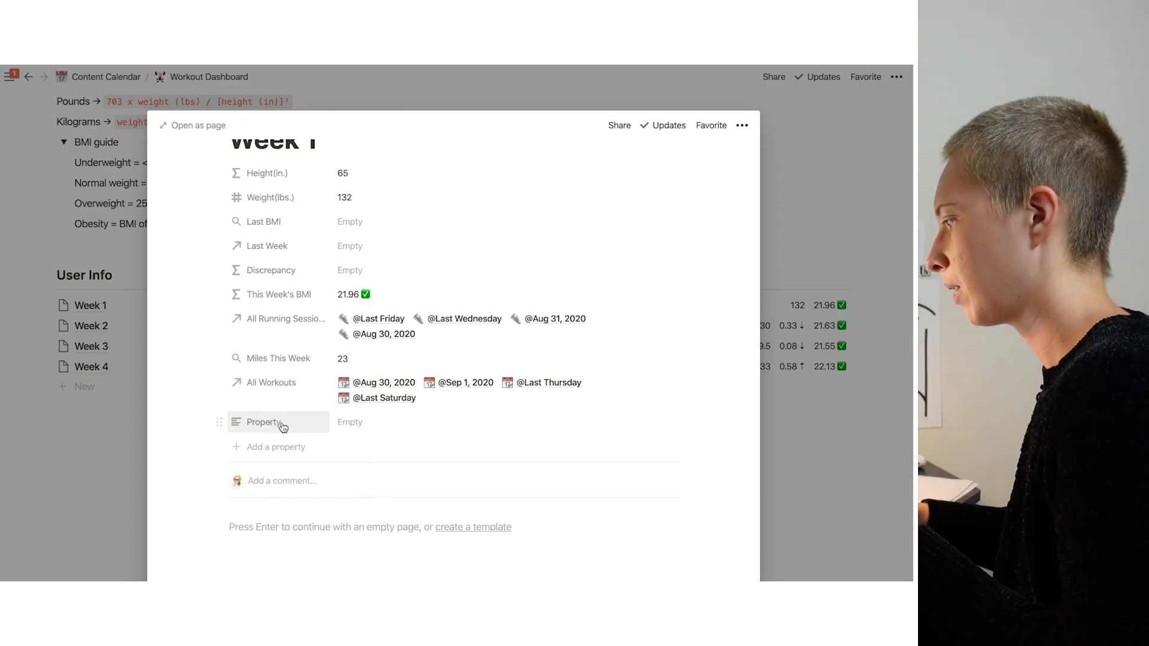
pyautogui.click(283, 427)
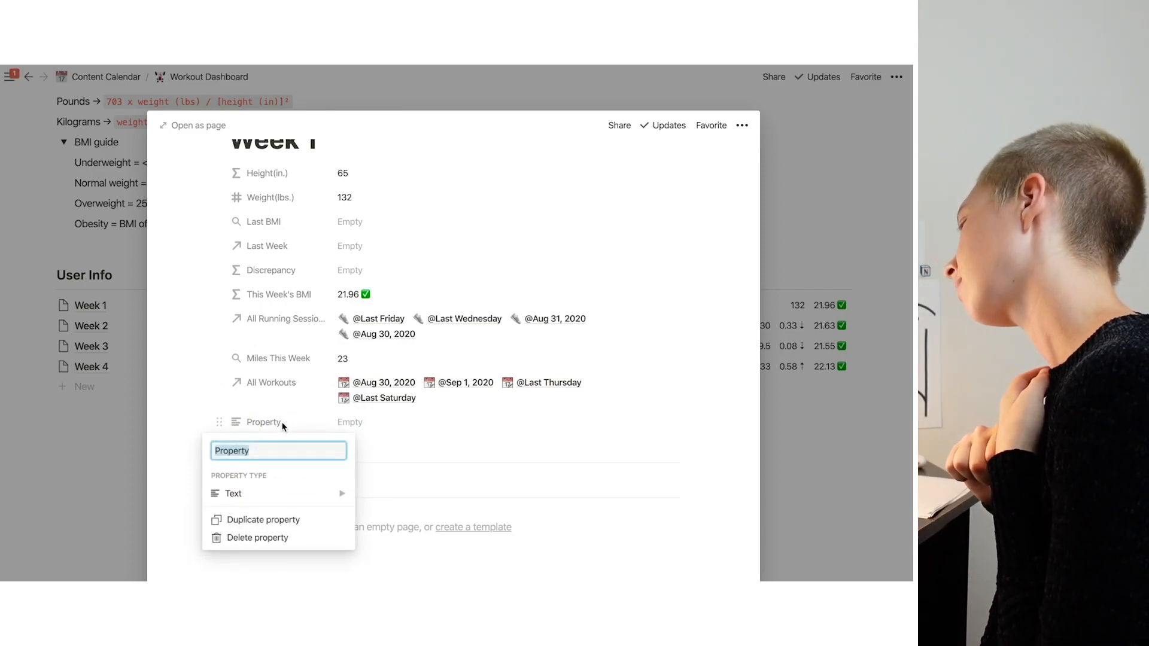
pyautogui.write('Completion Rate')
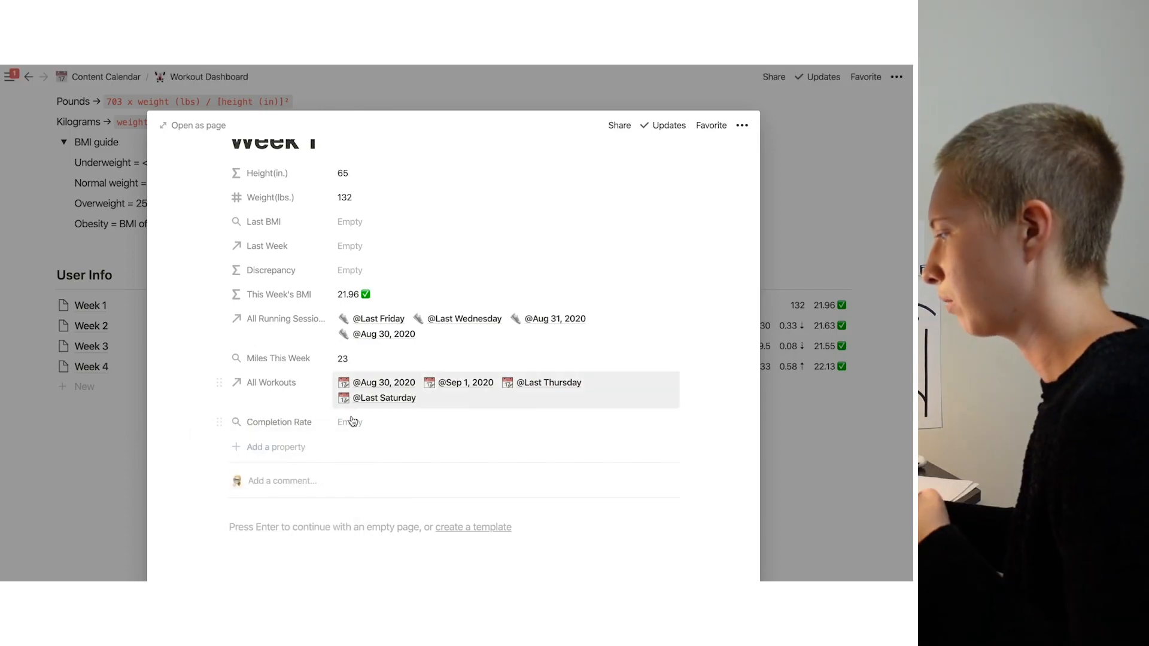
# Configure the Completion Rate rollup to show the percentage of checked Complete? boxes from the All Workouts relation
pyautogui.click(351, 422)
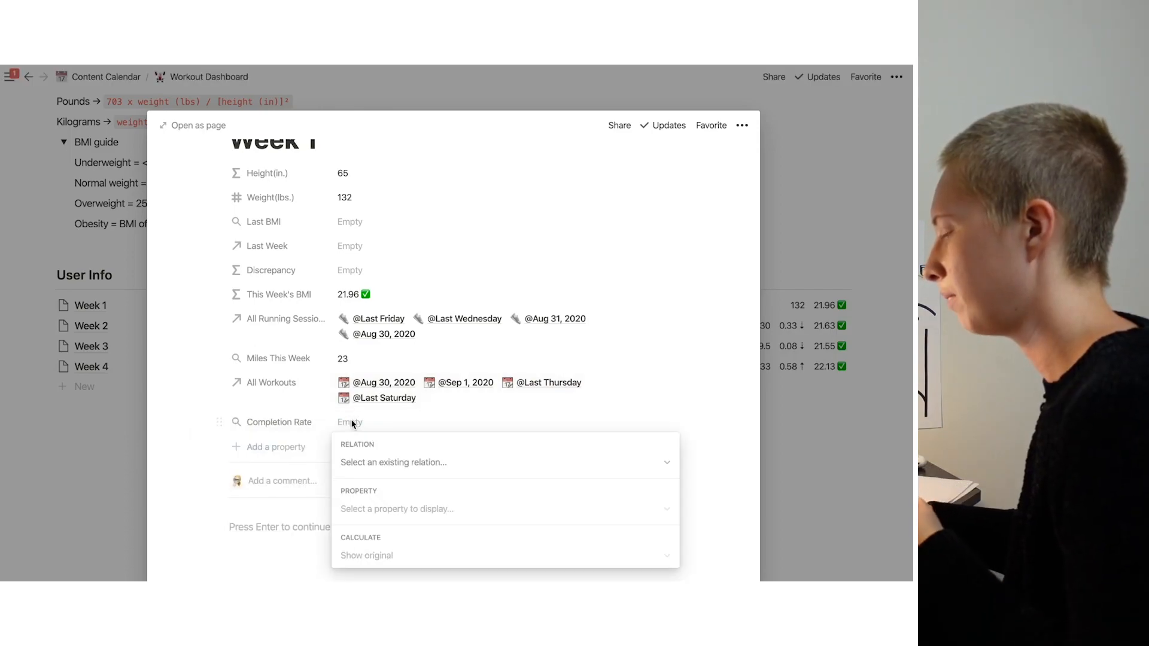
pyautogui.click(373, 462)
pyautogui.click(465, 533)
pyautogui.click(382, 509)
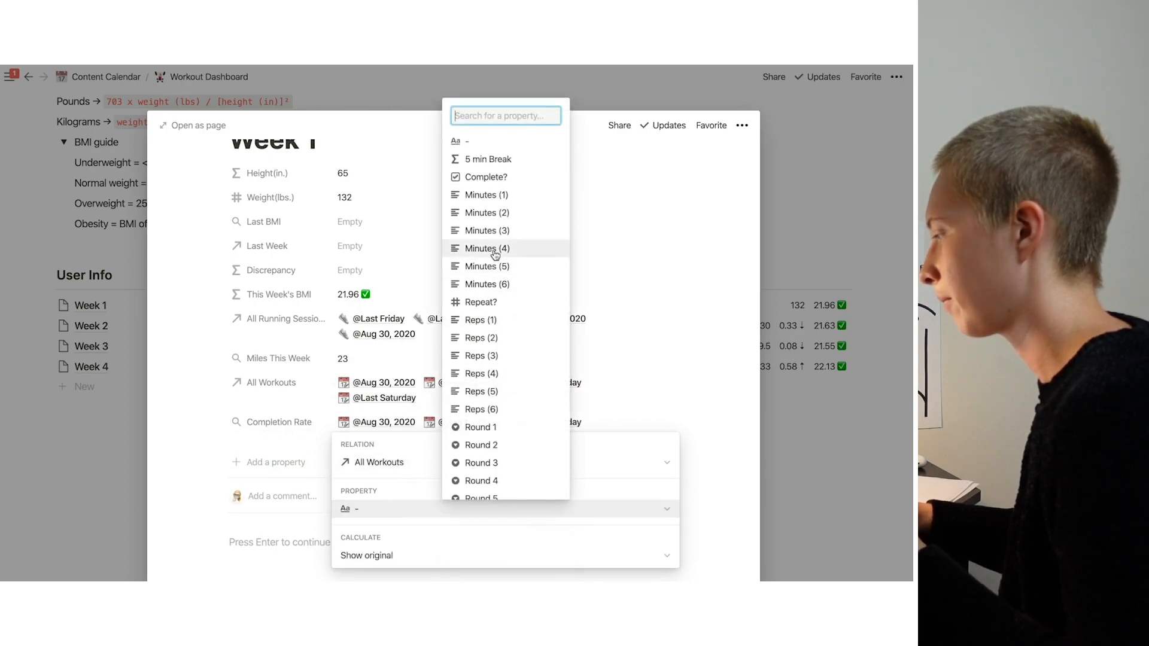
pyautogui.click(483, 177)
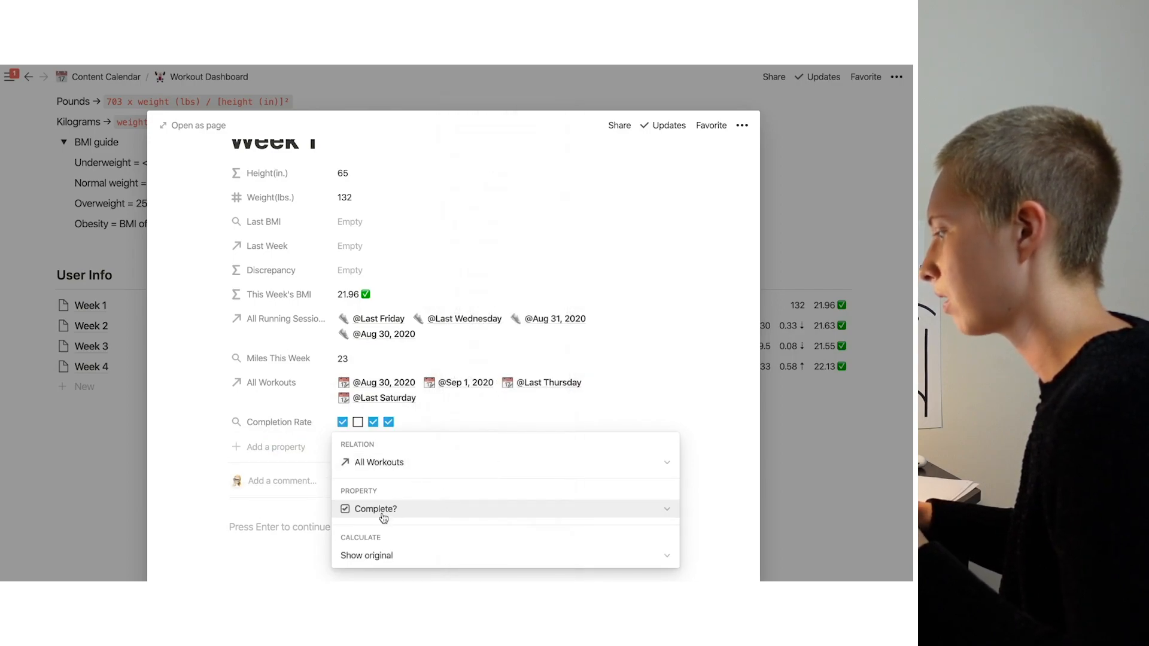
pyautogui.click(371, 554)
pyautogui.click(501, 515)
pyautogui.click(280, 398)
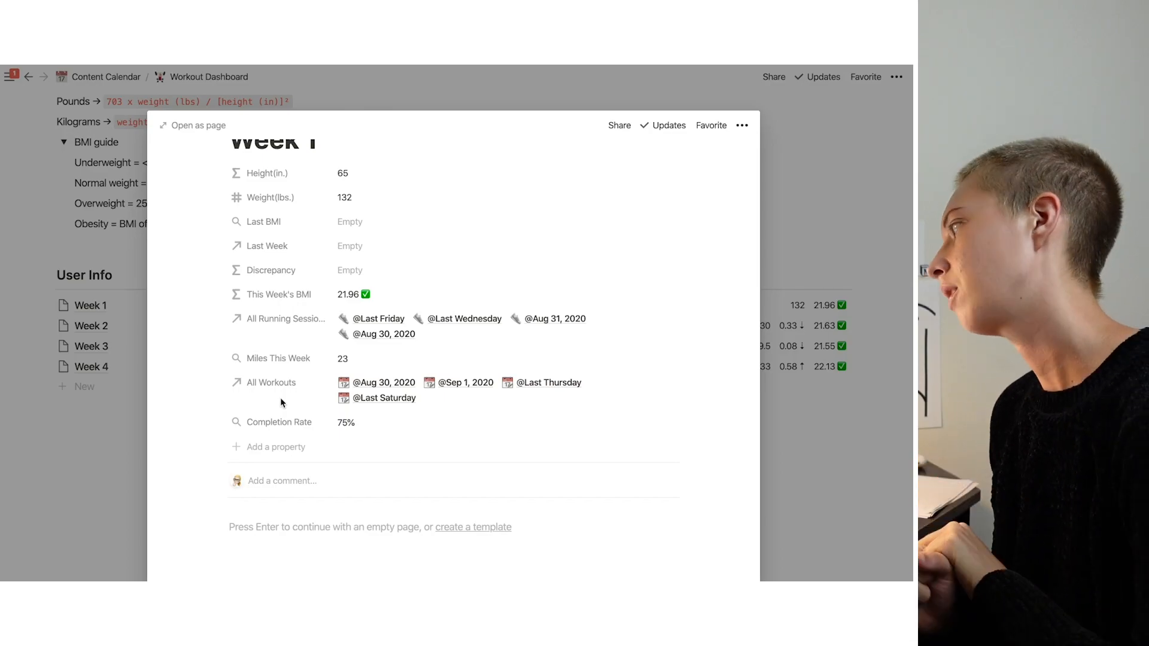
# Close the Week 1 entry and collapse the Harris Benedict Formula toggle near the start of the Workout Dashboard
pyautogui.scroll(1, 416, 282)
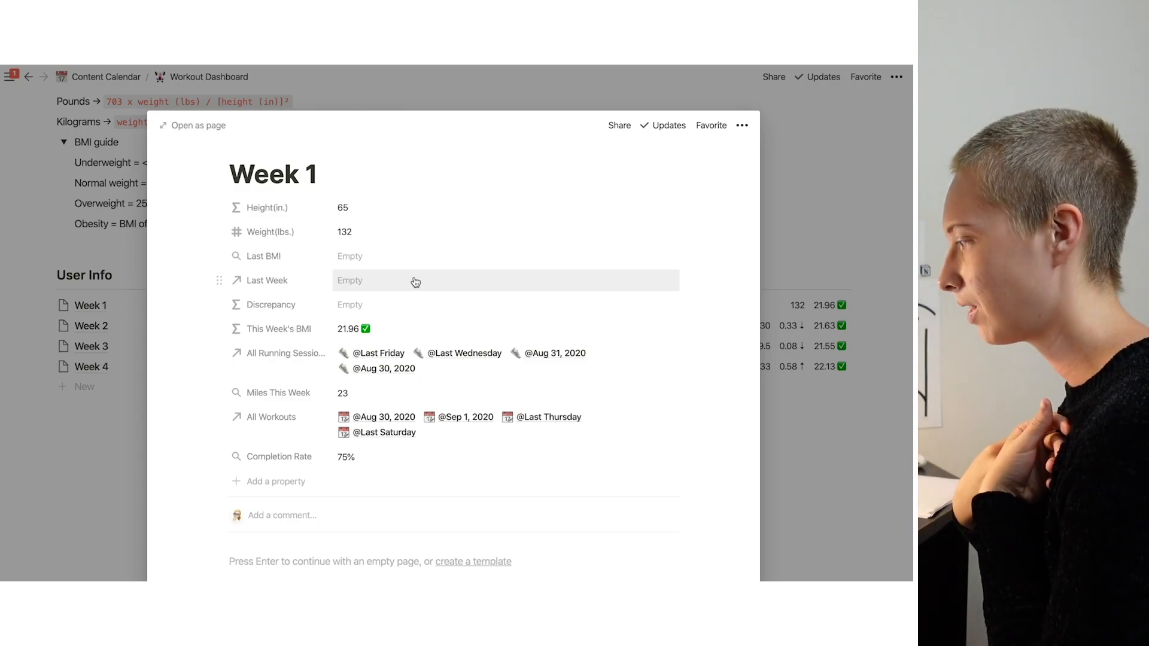
pyautogui.click(70, 280)
pyautogui.scroll(6, 277, 327)
pyautogui.scroll(10, 277, 327)
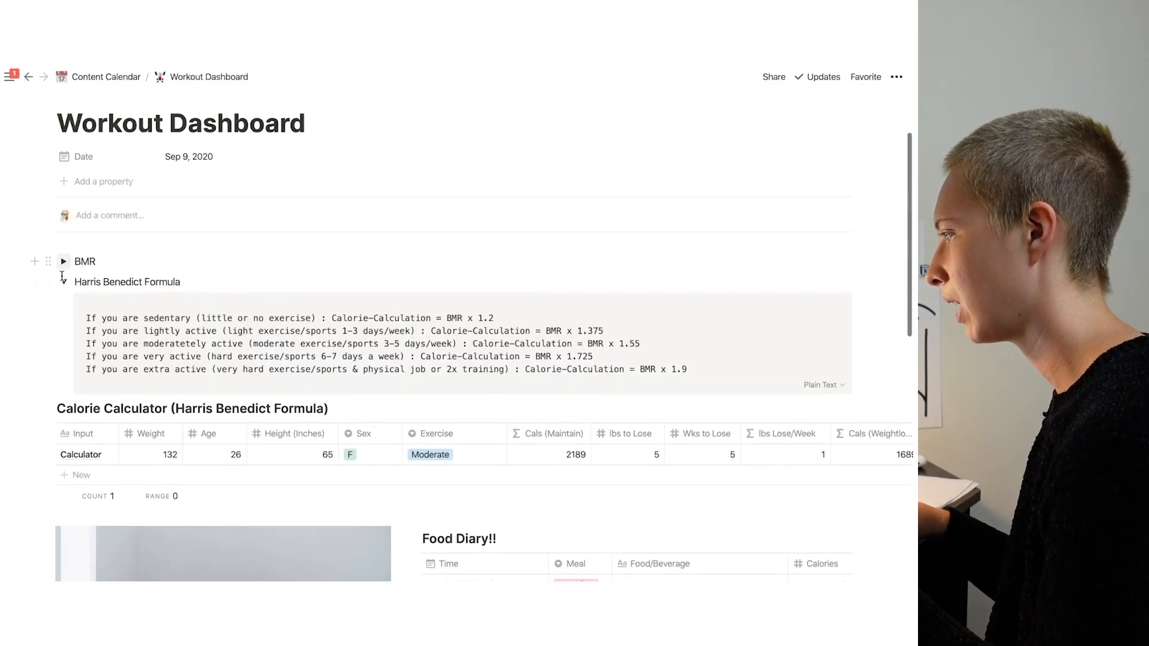
pyautogui.click(63, 283)
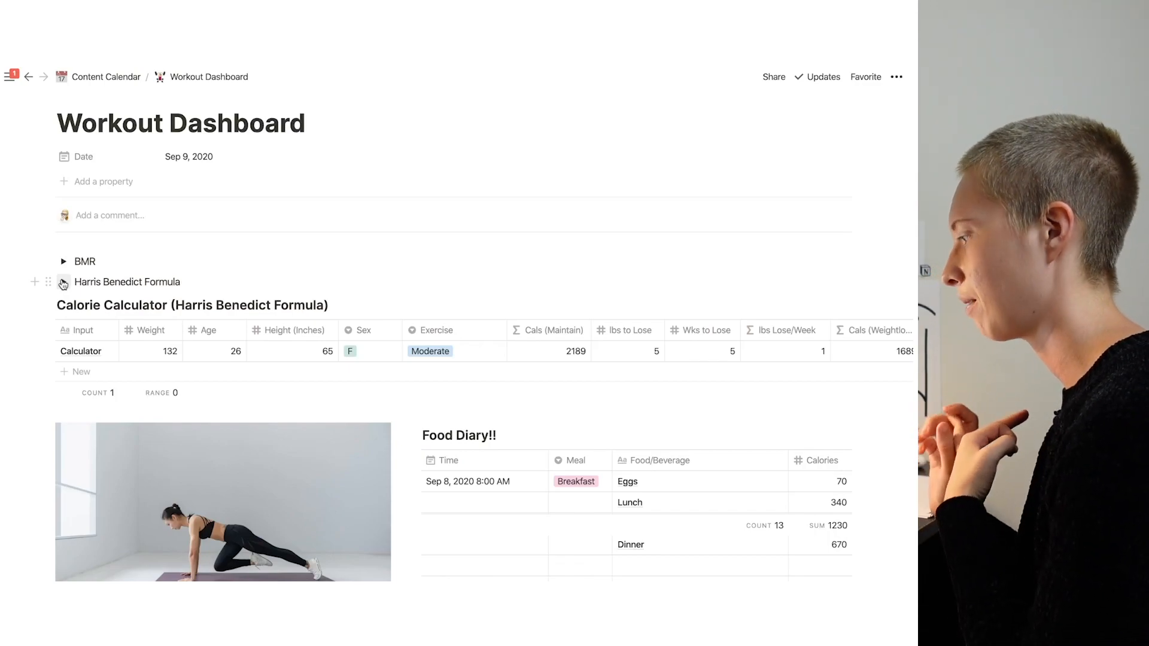